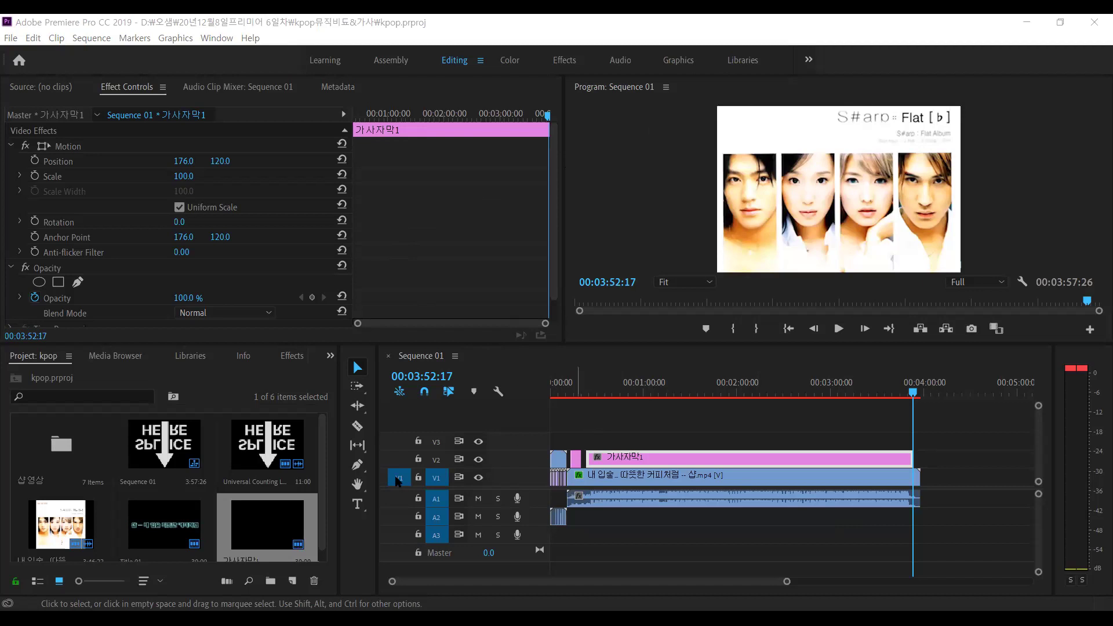
Return the playhead to the start of Sequence 01 and open the setup of the Universal Counting Leader clip
{"action": "mouse_move", "coordinate": [341, 427]}
{"action": "left_mouse_down"}
{"action": "mouse_move", "coordinate": [317, 428]}
{"action": "mouse_move", "coordinate": [354, 444]}
{"action": "left_mouse_up"}
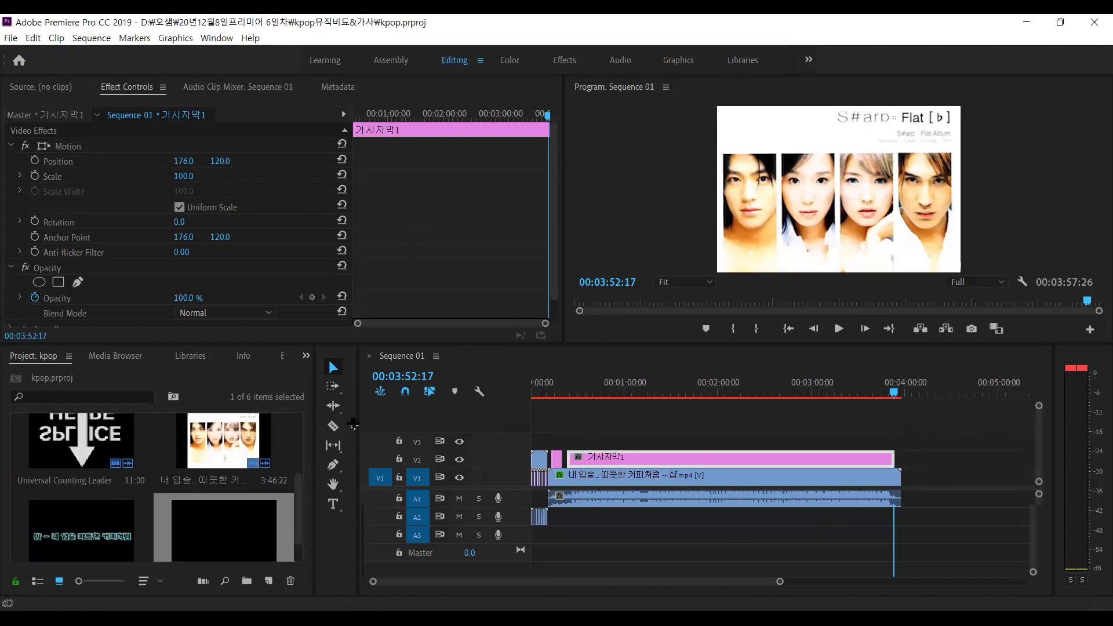
{"action": "left_click_drag", "start_coordinate": [891, 393], "coordinate": [526, 388]}
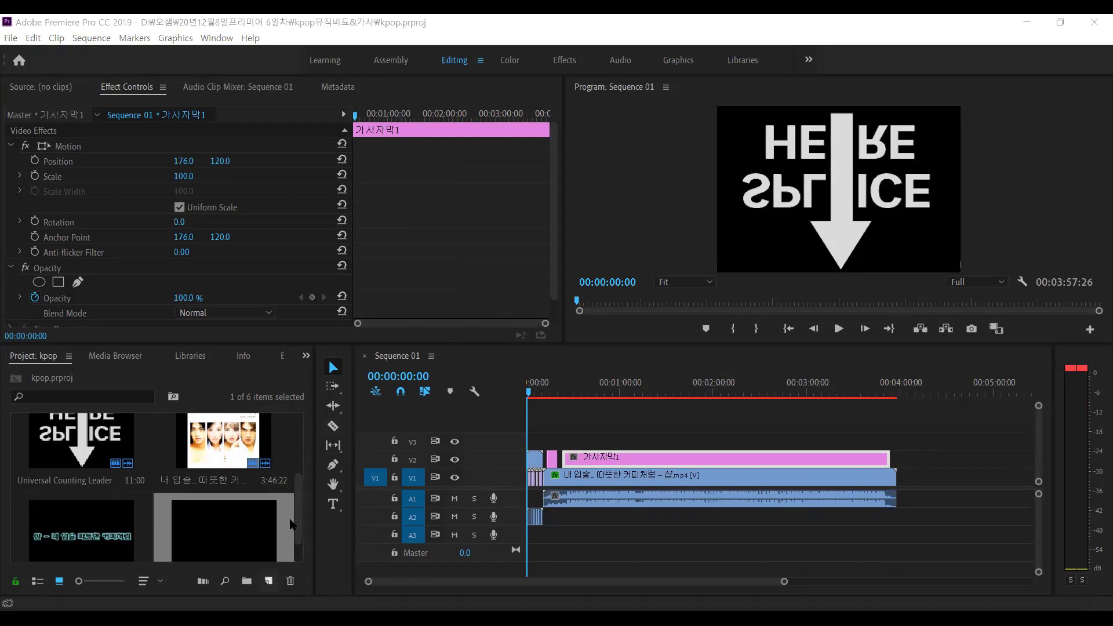
{"action": "left_click", "coordinate": [268, 580]}
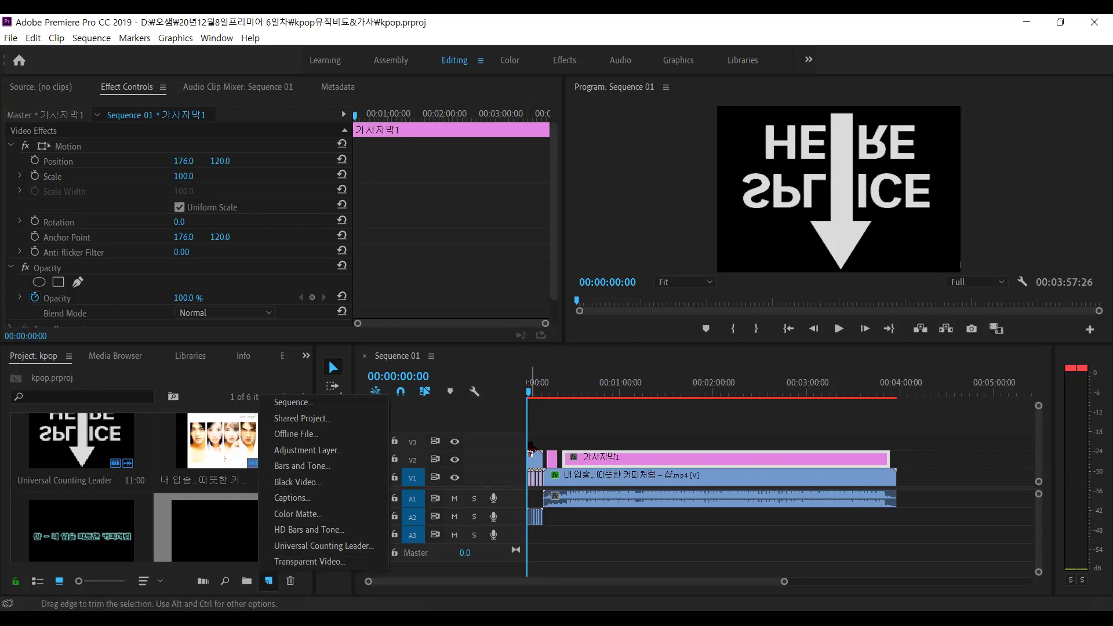
{"action": "key", "text": "Return"}
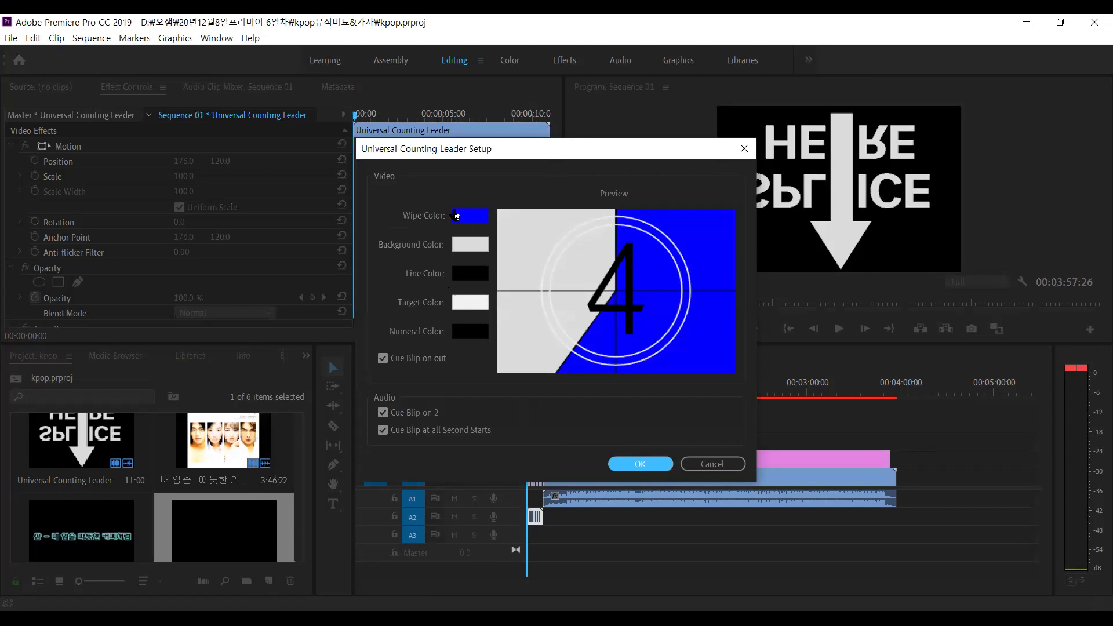
Check the counting leader's wipe color in the color picker and accept the leader setup with its existing colors
{"action": "left_click", "coordinate": [475, 216]}
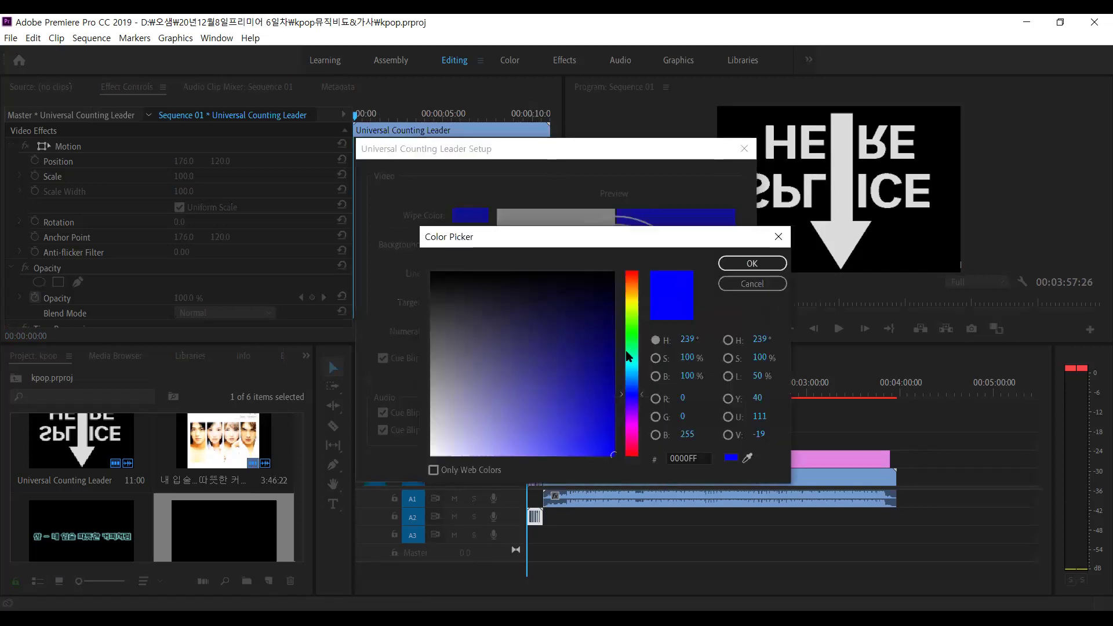
{"action": "left_click", "coordinate": [704, 458]}
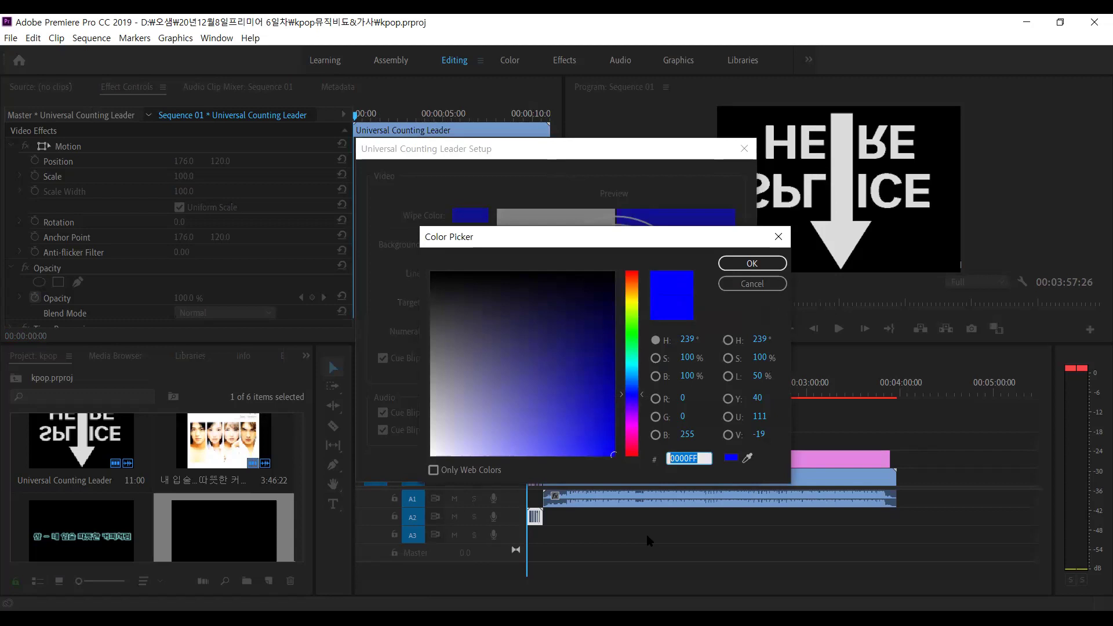
{"action": "left_click", "coordinate": [765, 264]}
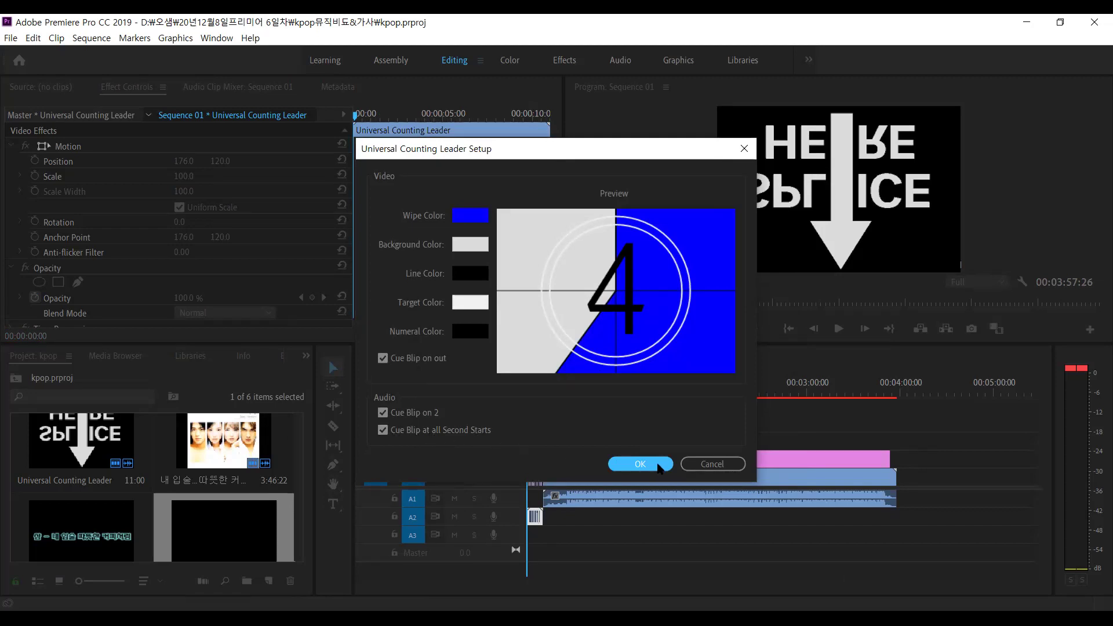
{"action": "left_click", "coordinate": [656, 467]}
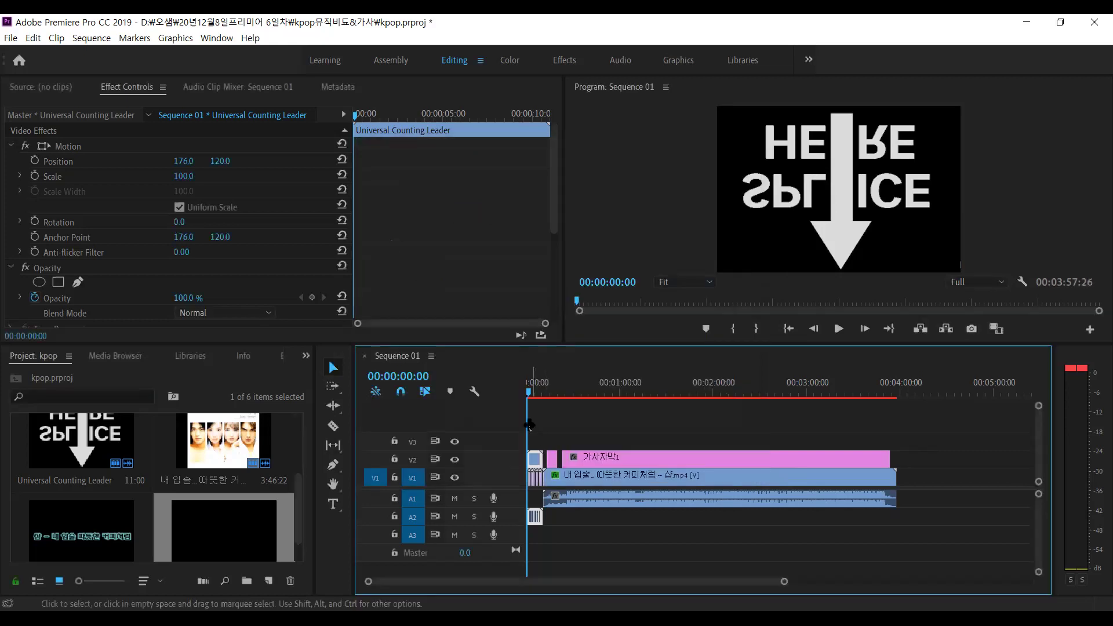
Play the countdown over the photo clips and examine the Color Key effect settings on the Universal Counting Leader clip
{"action": "key", "text": "space"}
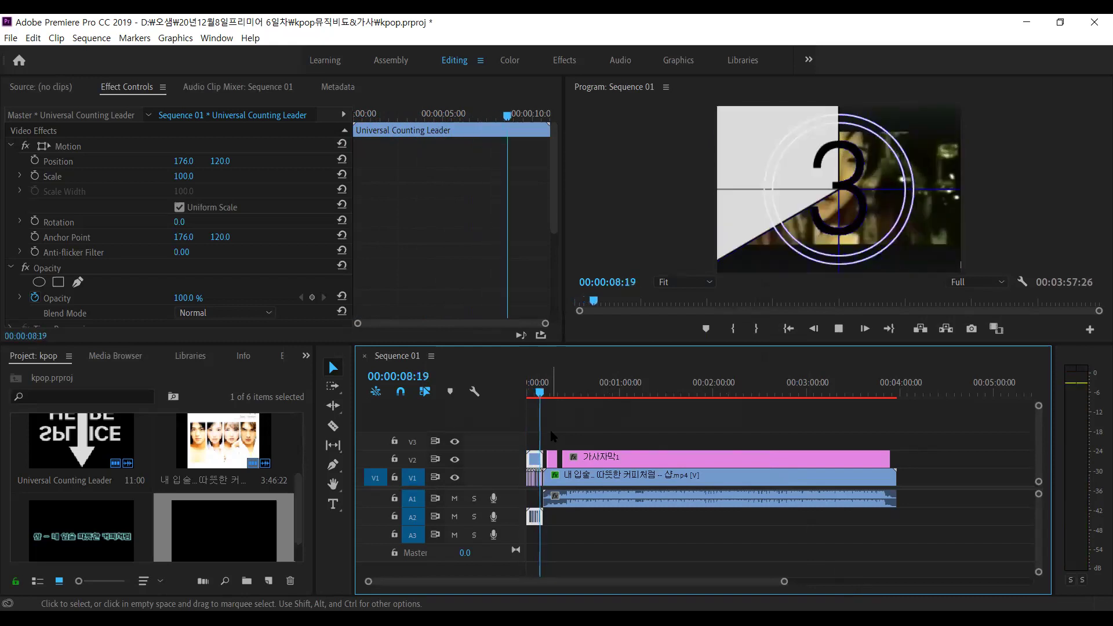
{"action": "left_click", "coordinate": [540, 396]}
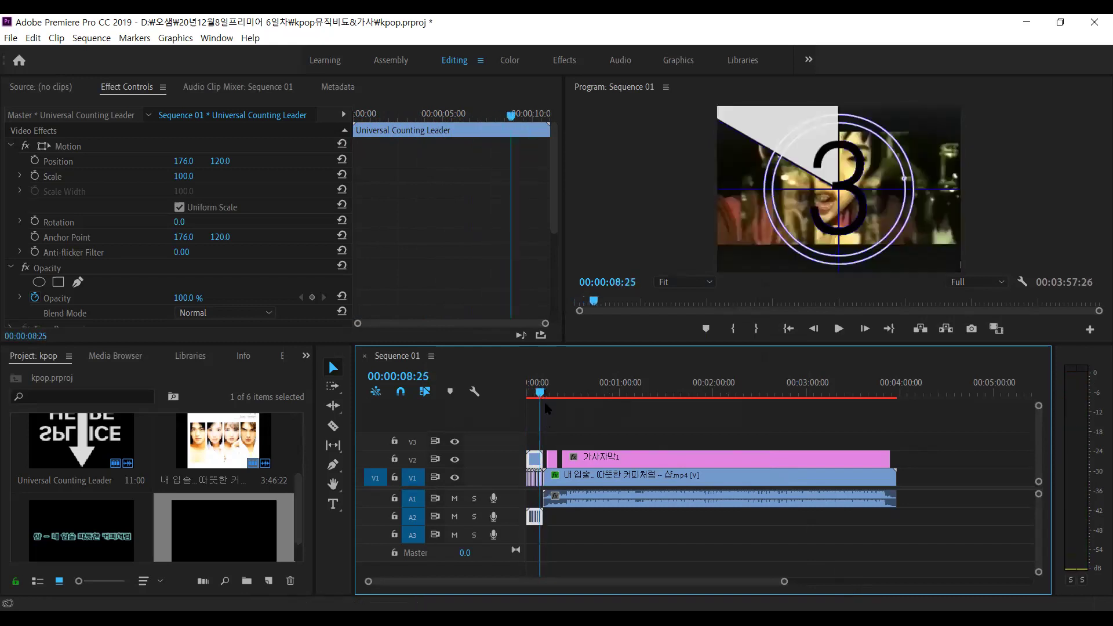
{"action": "left_click", "coordinate": [306, 355]}
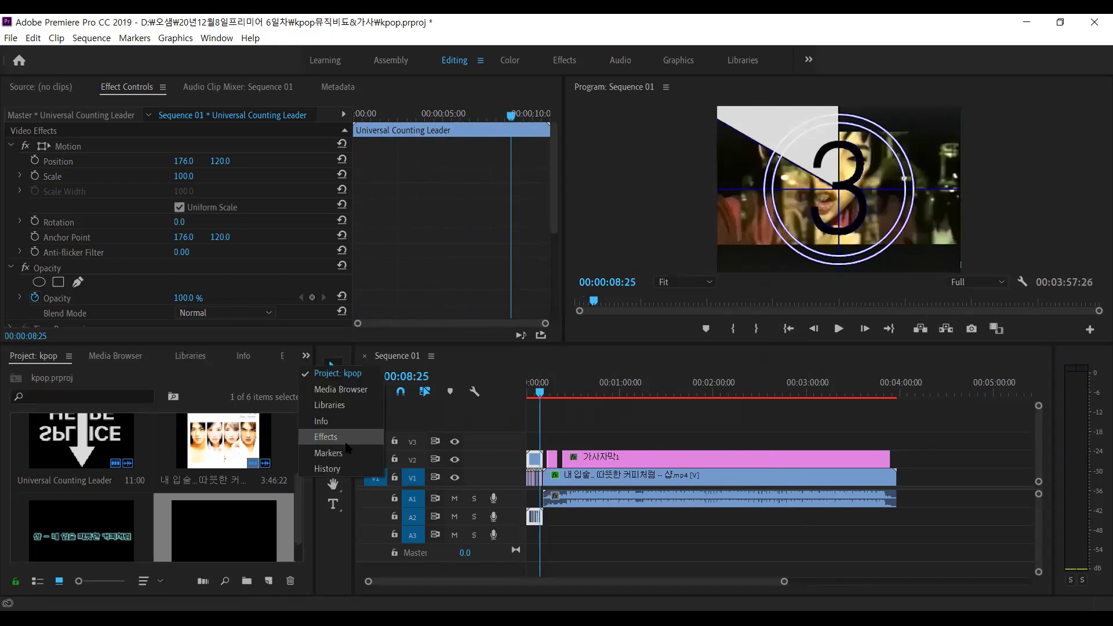
{"action": "left_click", "coordinate": [346, 442]}
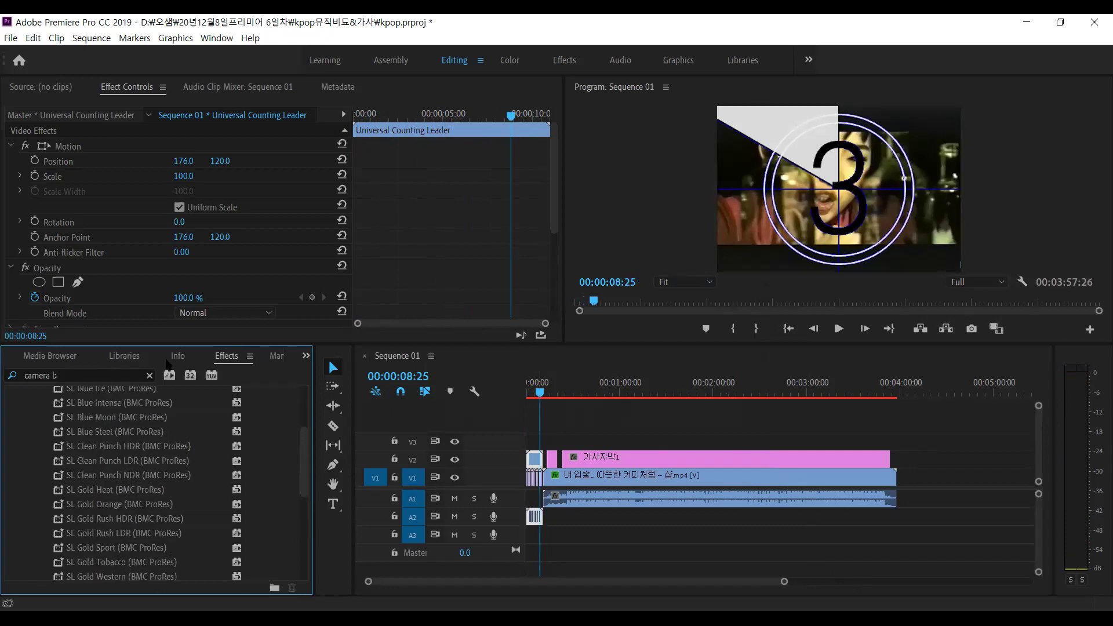
{"action": "scroll", "coordinate": [266, 440], "scroll_direction": "down", "scroll_amount": 5}
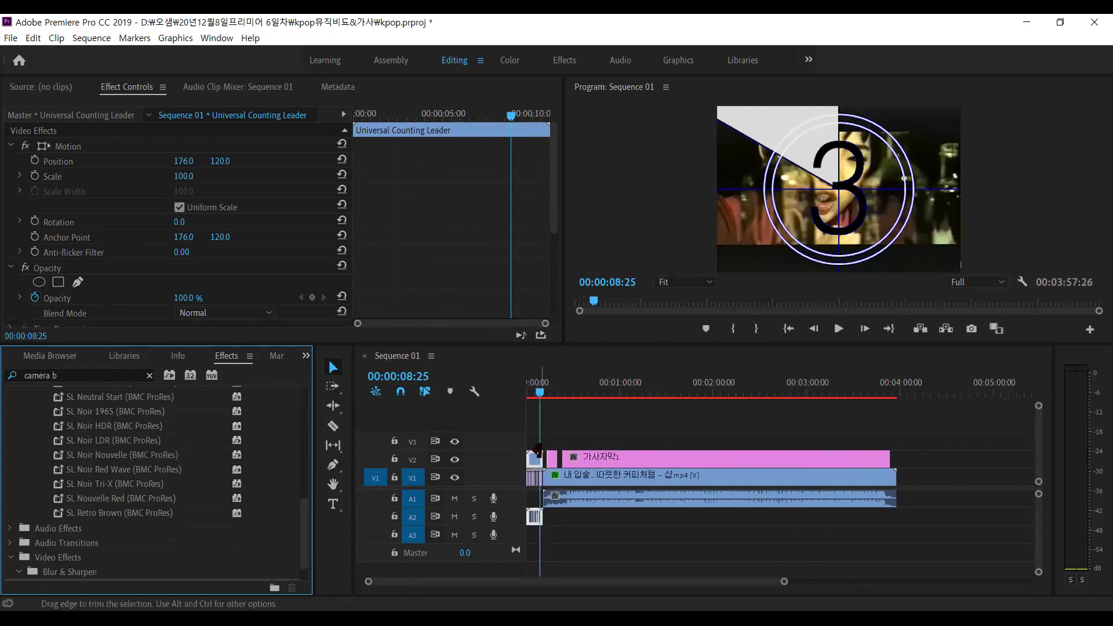
{"action": "scroll", "coordinate": [537, 450], "scroll_direction": "up", "scroll_amount": 4}
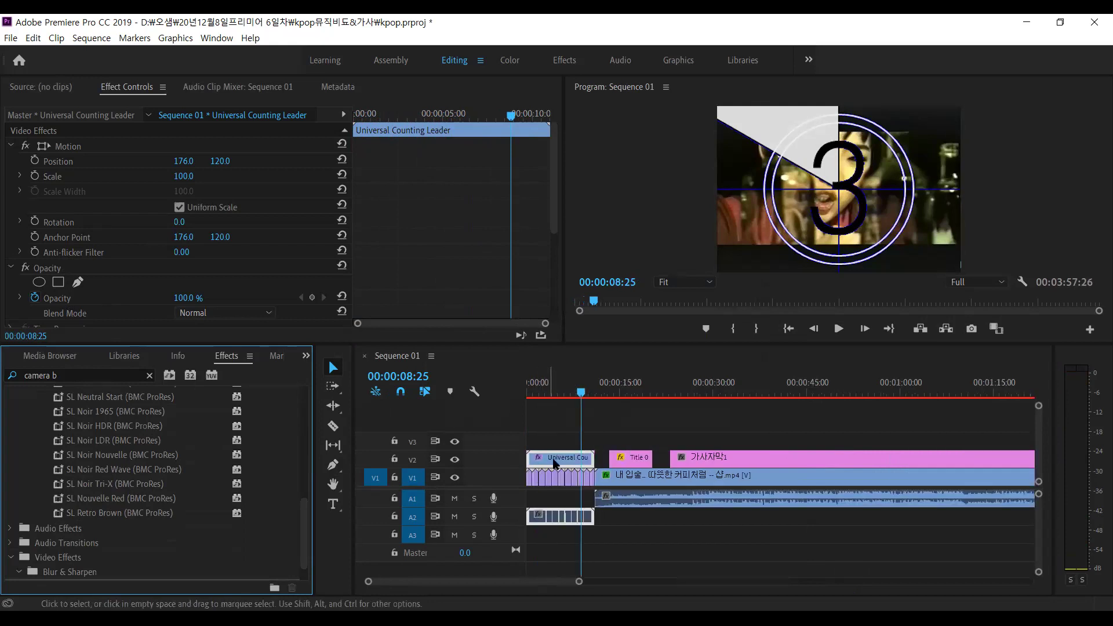
{"action": "scroll", "coordinate": [184, 288], "scroll_direction": "down", "scroll_amount": 2}
{"action": "scroll", "coordinate": [184, 288], "scroll_direction": "down", "scroll_amount": 3}
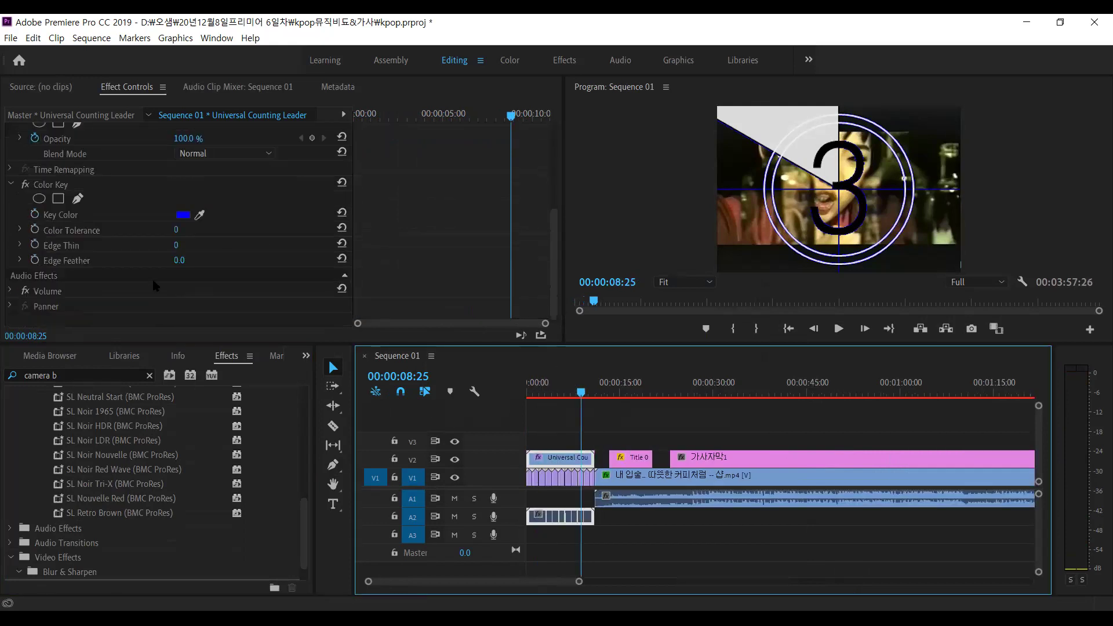
{"action": "left_click", "coordinate": [45, 185]}
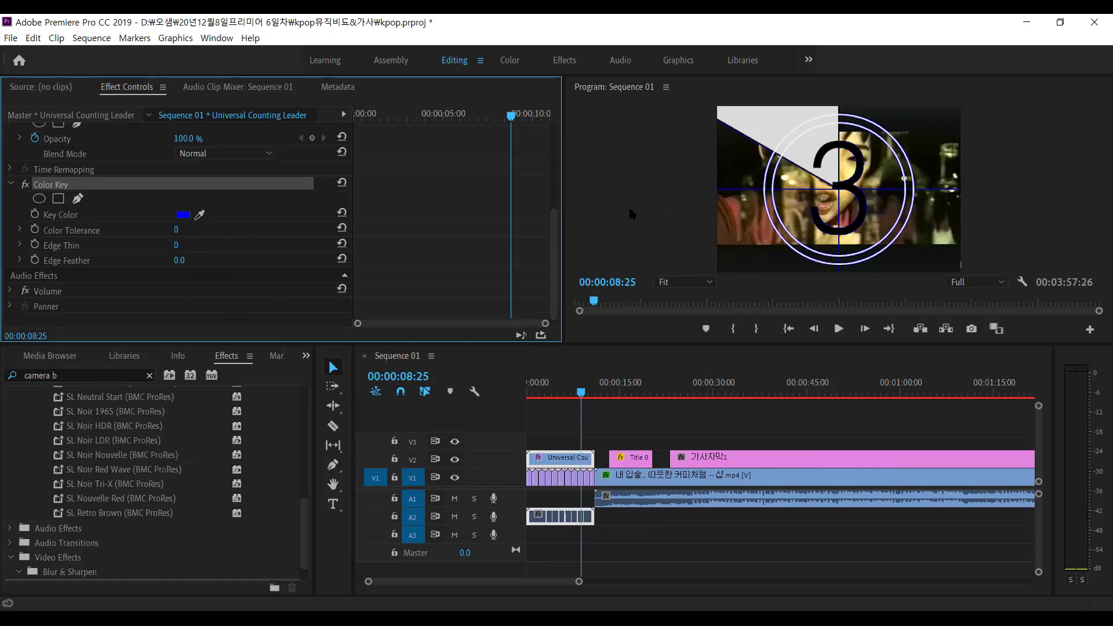
{"action": "left_click_drag", "start_coordinate": [581, 391], "coordinate": [555, 391]}
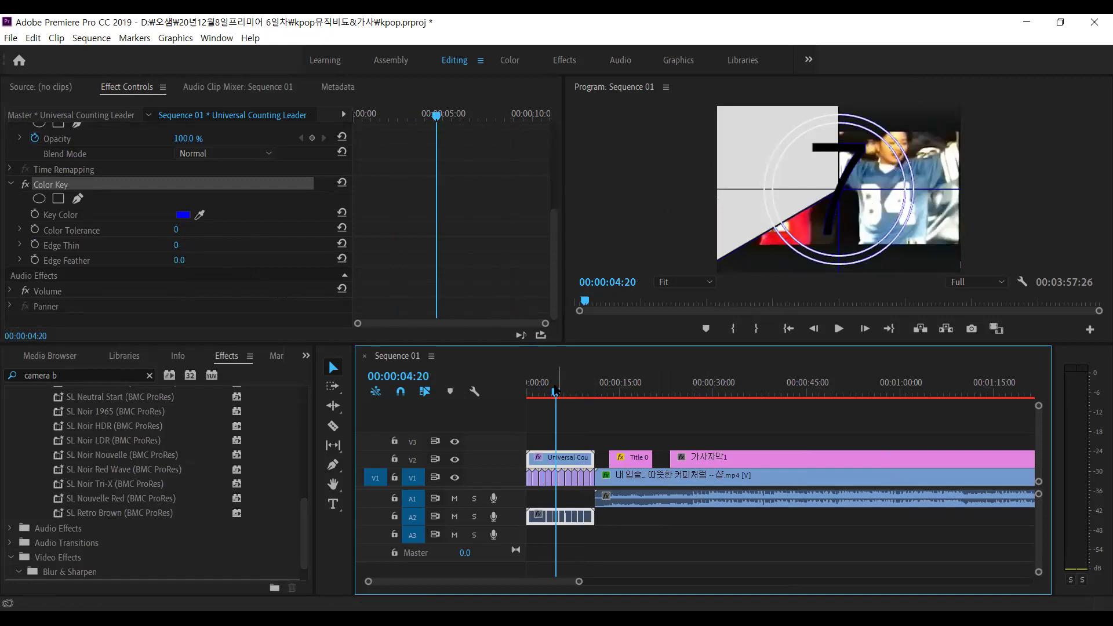
{"action": "left_click", "coordinate": [577, 392]}
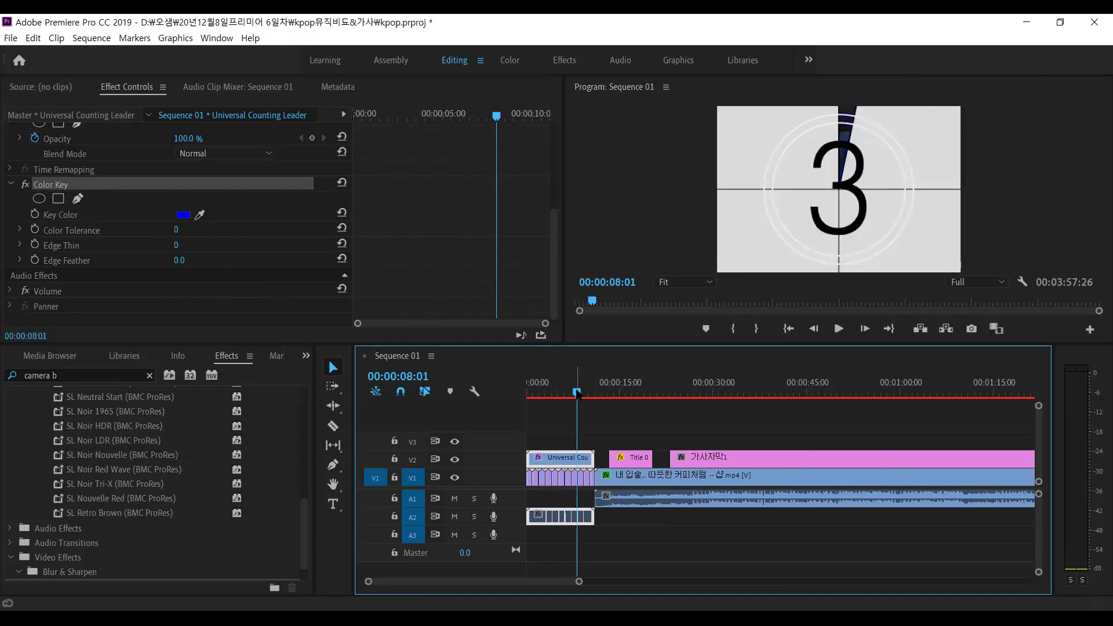
Examine the Camera Blur effect and its Percent Blur keyframes at the beginning of the music video clip on V1
{"action": "left_click_drag", "start_coordinate": [577, 393], "coordinate": [611, 393]}
{"action": "left_click", "coordinate": [643, 477]}
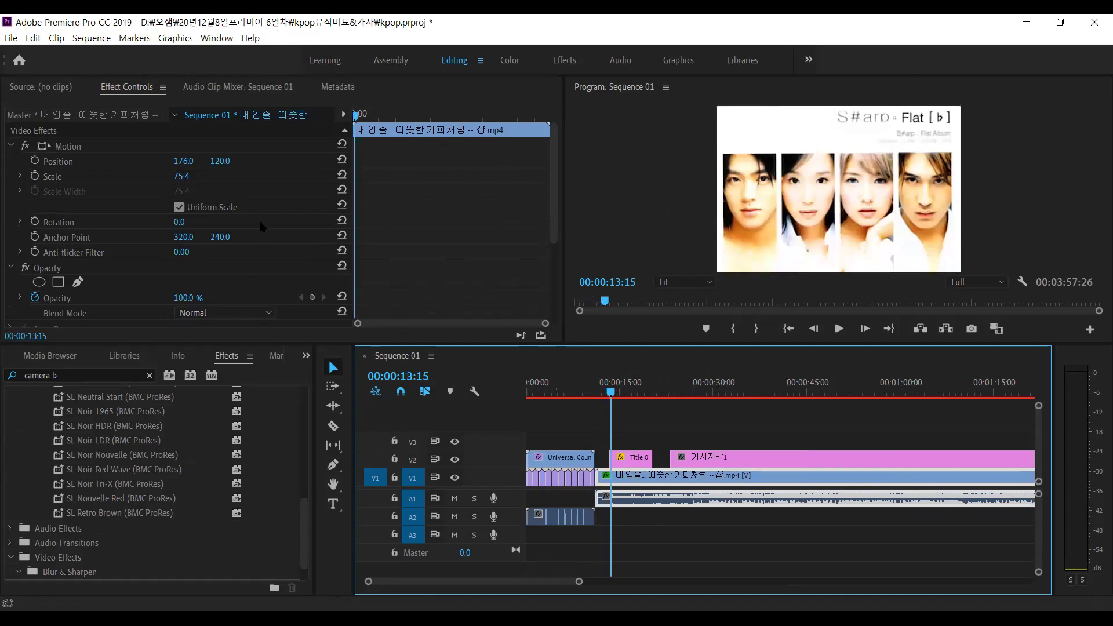
{"action": "scroll", "coordinate": [141, 259], "scroll_direction": "down", "scroll_amount": 4}
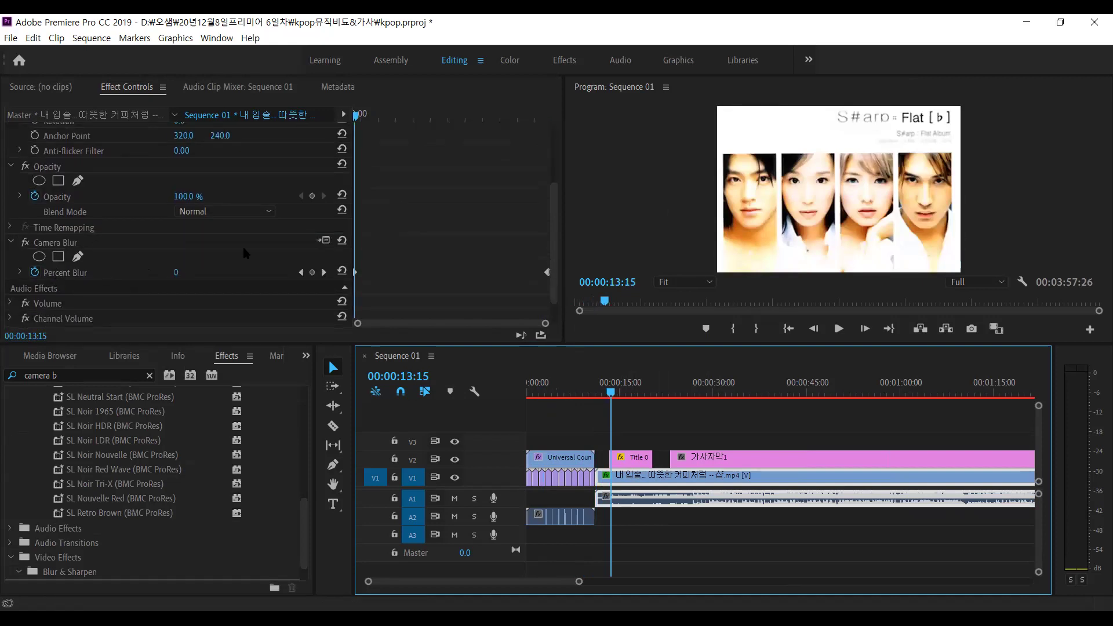
{"action": "left_click_drag", "start_coordinate": [610, 394], "coordinate": [595, 396]}
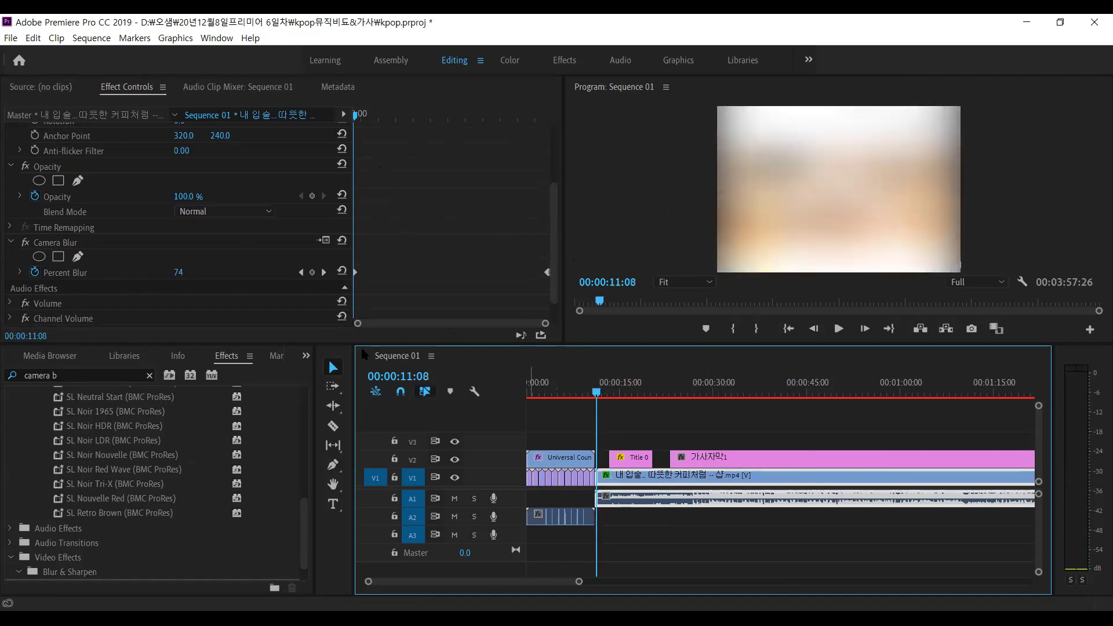
{"action": "left_click", "coordinate": [339, 322]}
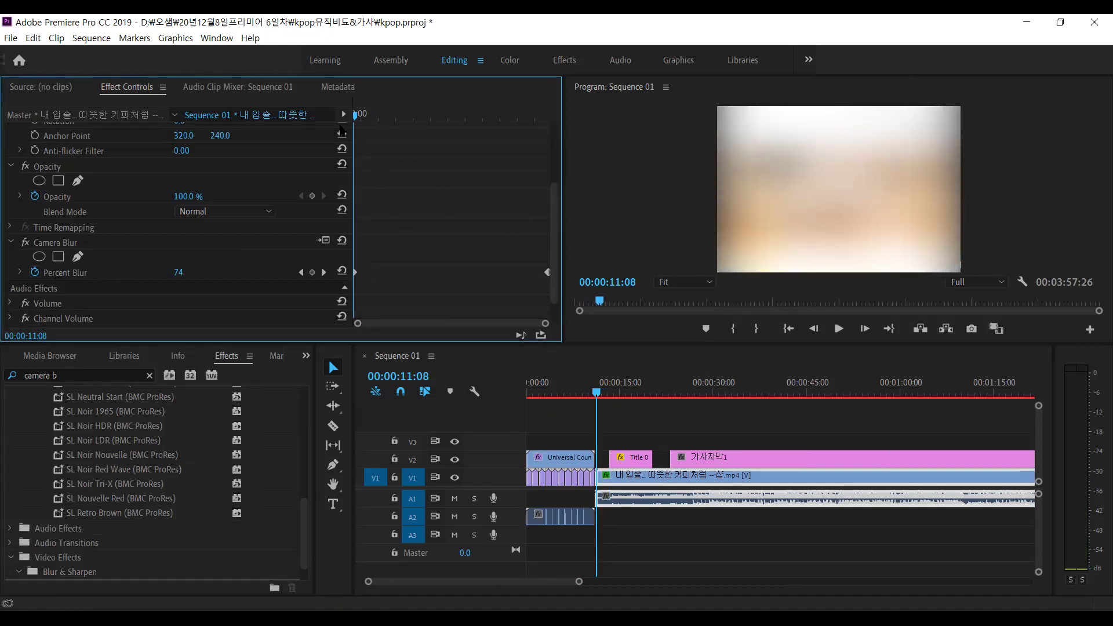
{"action": "left_click_drag", "start_coordinate": [613, 394], "coordinate": [598, 399]}
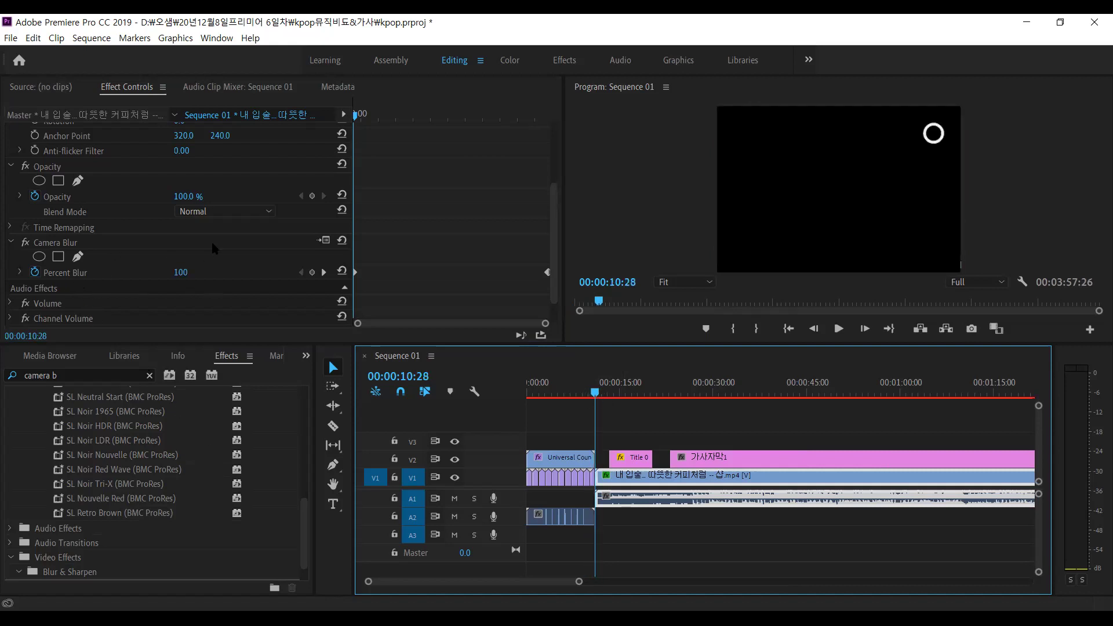
{"action": "left_click_drag", "start_coordinate": [356, 117], "coordinate": [361, 117]}
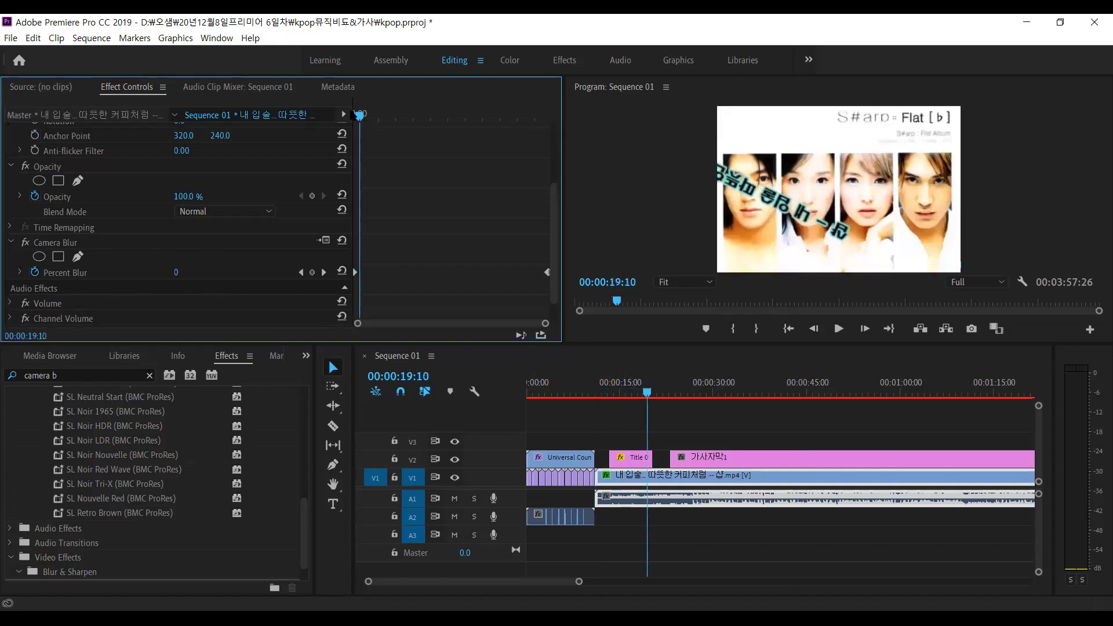
{"action": "key", "text": "Up"}
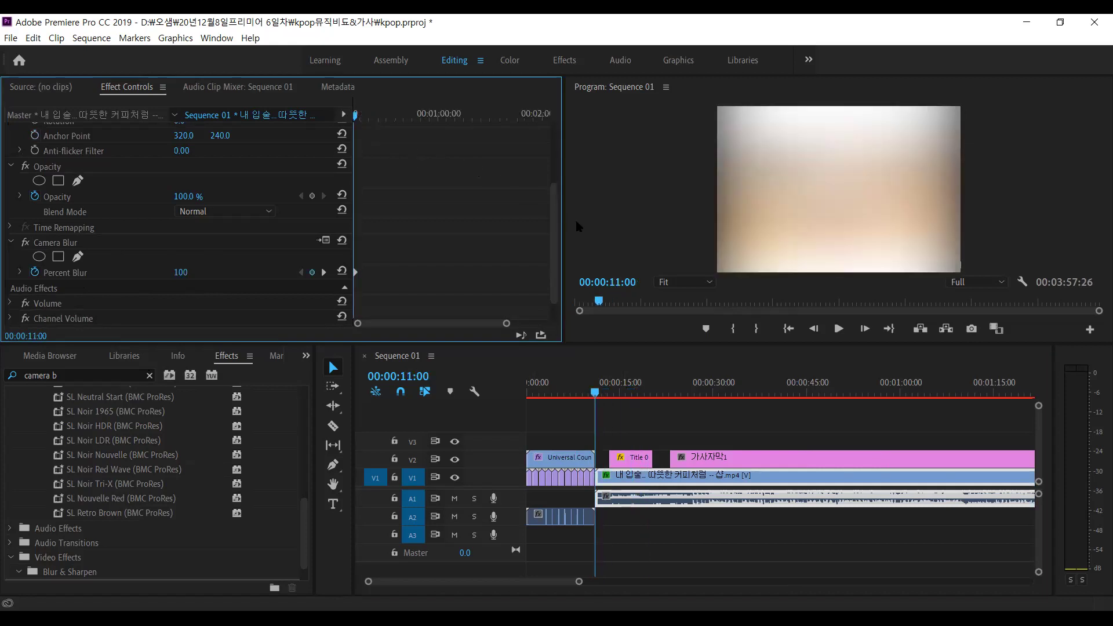
{"action": "left_click", "coordinate": [606, 397]}
{"action": "left_click_drag", "start_coordinate": [606, 397], "coordinate": [606, 396]}
{"action": "key", "text": "="}
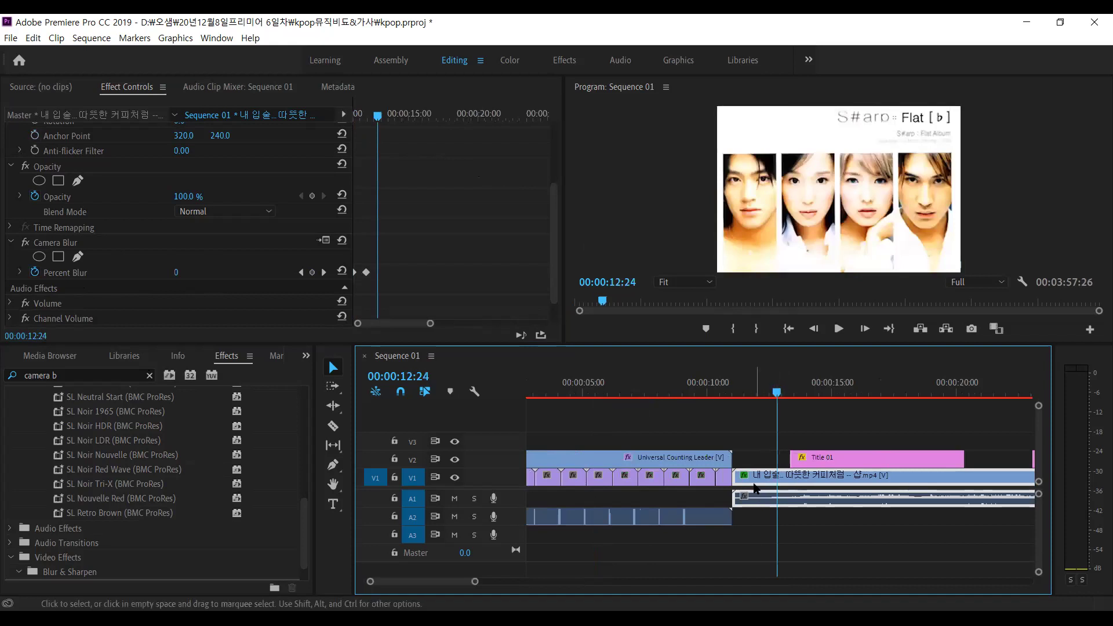
{"action": "mouse_move", "coordinate": [377, 116]}
{"action": "left_mouse_down"}
{"action": "mouse_move", "coordinate": [355, 116]}
{"action": "mouse_move", "coordinate": [382, 115]}
{"action": "left_mouse_up"}
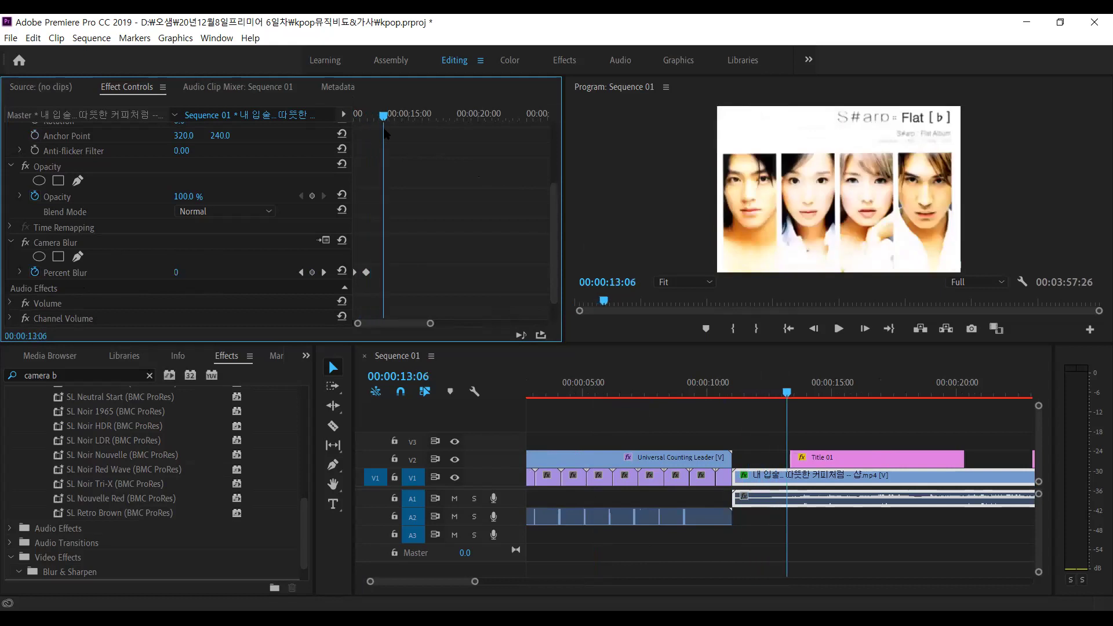
Move the playhead near the end of the sequence, to 00:03:51:01, and select the music video clip on V1
{"action": "key", "text": "minus"}
{"action": "left_click", "coordinate": [744, 520]}
{"action": "key", "text": "minus"}
{"action": "key", "text": "minus"}
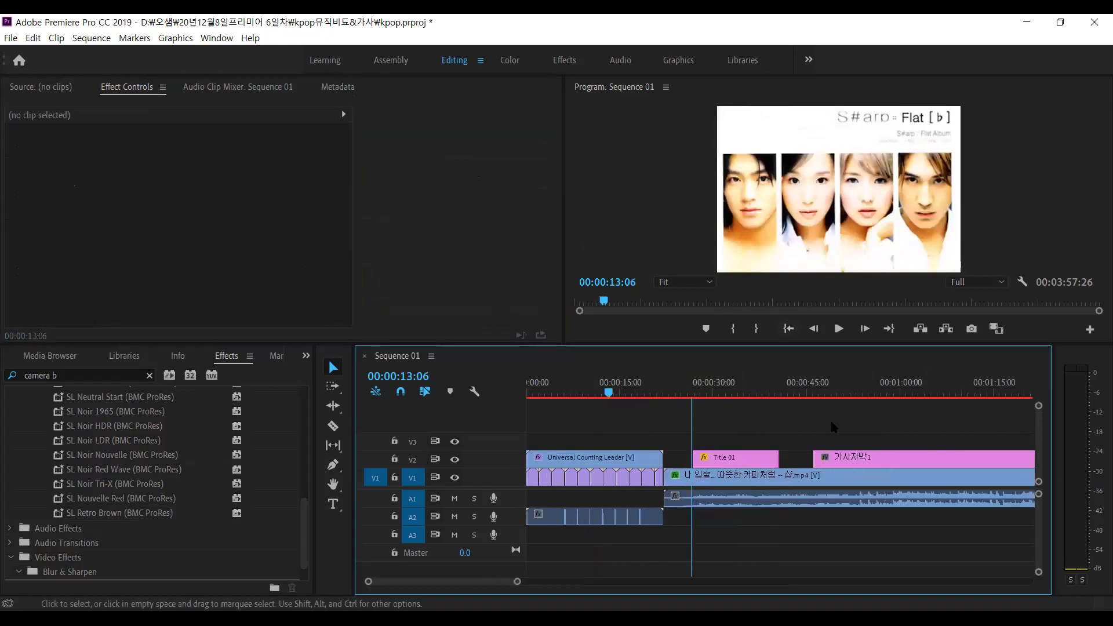
{"action": "key", "text": "minus"}
{"action": "key", "text": "minus"}
{"action": "key", "text": "minus"}
{"action": "left_click", "coordinate": [699, 398]}
{"action": "key", "text": "equal"}
{"action": "key", "text": "equal"}
{"action": "left_click", "coordinate": [802, 398]}
{"action": "left_click", "coordinate": [809, 394]}
{"action": "left_click", "coordinate": [789, 476]}
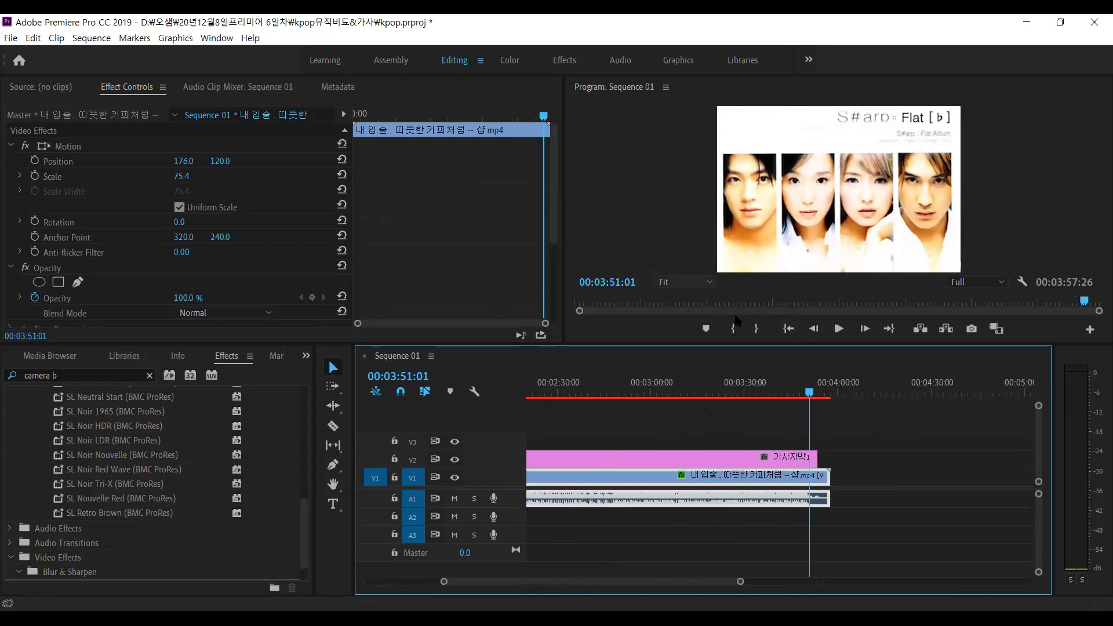
Review the Roll/Crawl Options of the 가사자막1 lyrics title and play the sequence where the lyrics start rolling
{"action": "left_click_drag", "start_coordinate": [810, 394], "coordinate": [313, 348]}
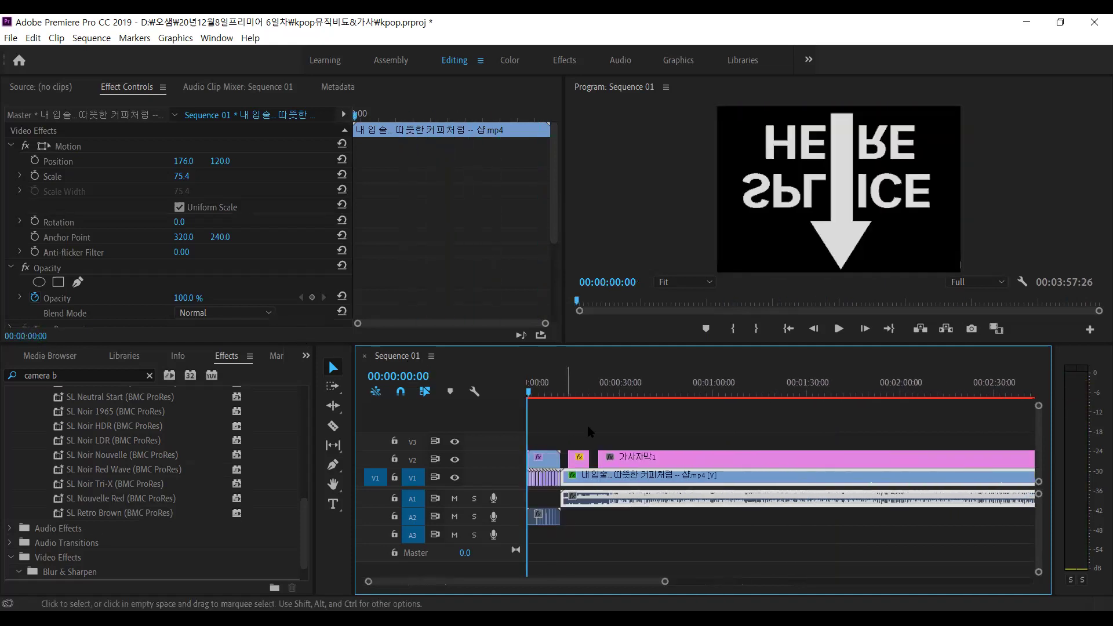
{"action": "left_click", "coordinate": [626, 394]}
{"action": "left_click", "coordinate": [677, 457]}
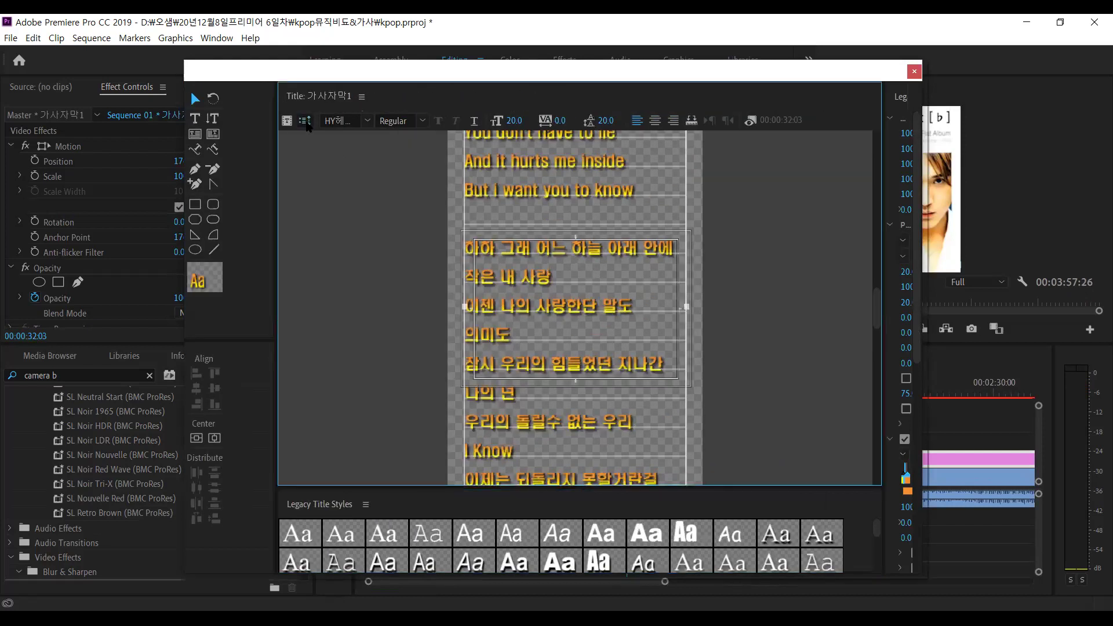
{"action": "left_click", "coordinate": [308, 121]}
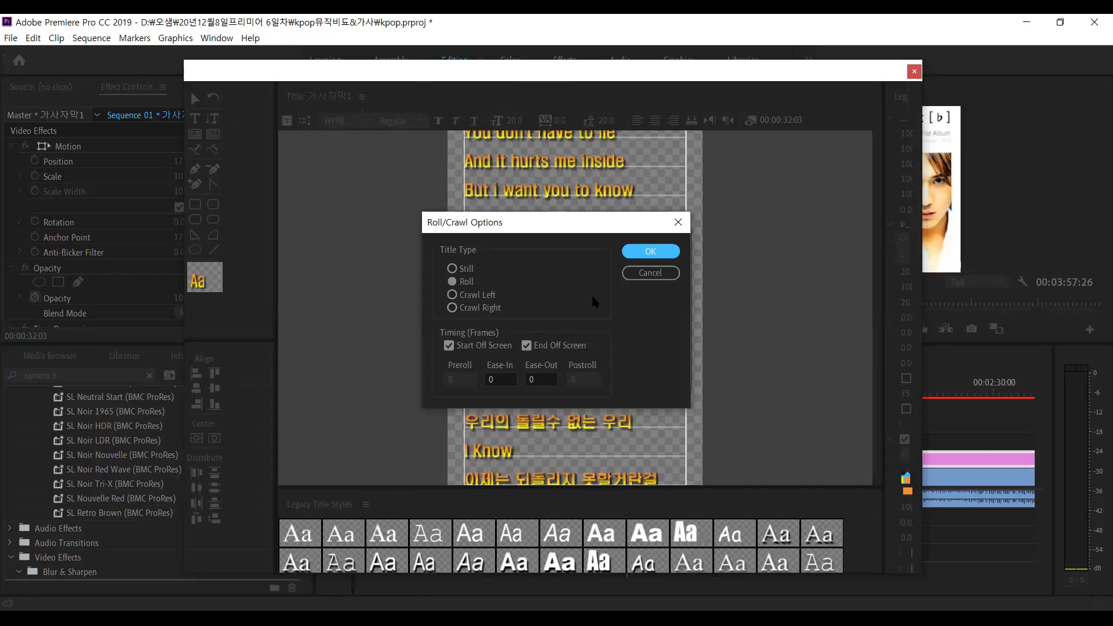
{"action": "left_click", "coordinate": [650, 253]}
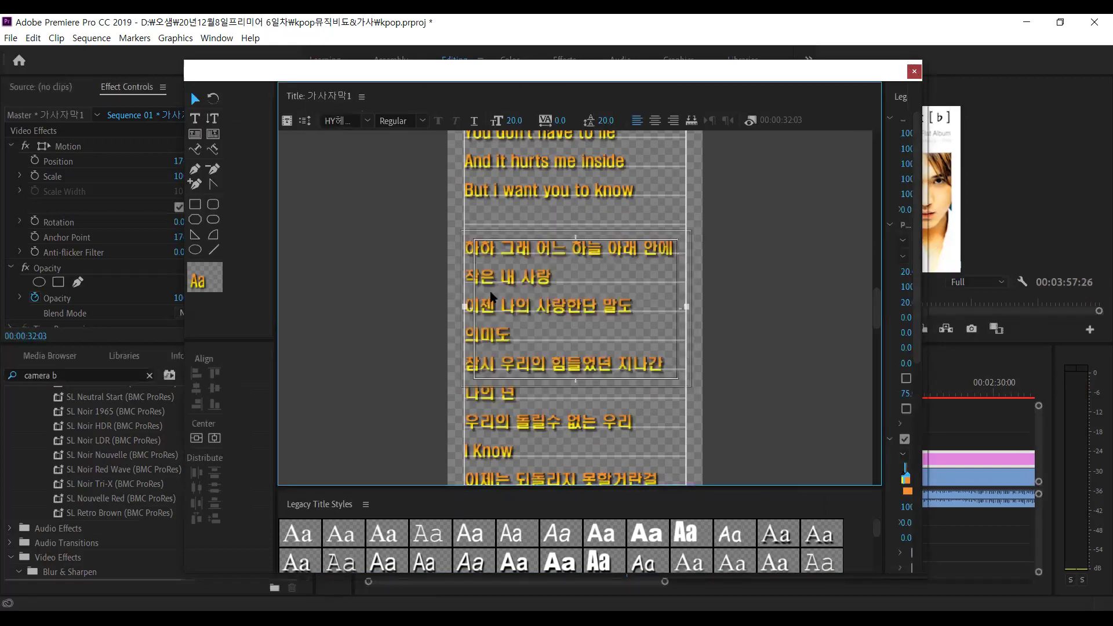
{"action": "key", "text": "ctrl+w"}
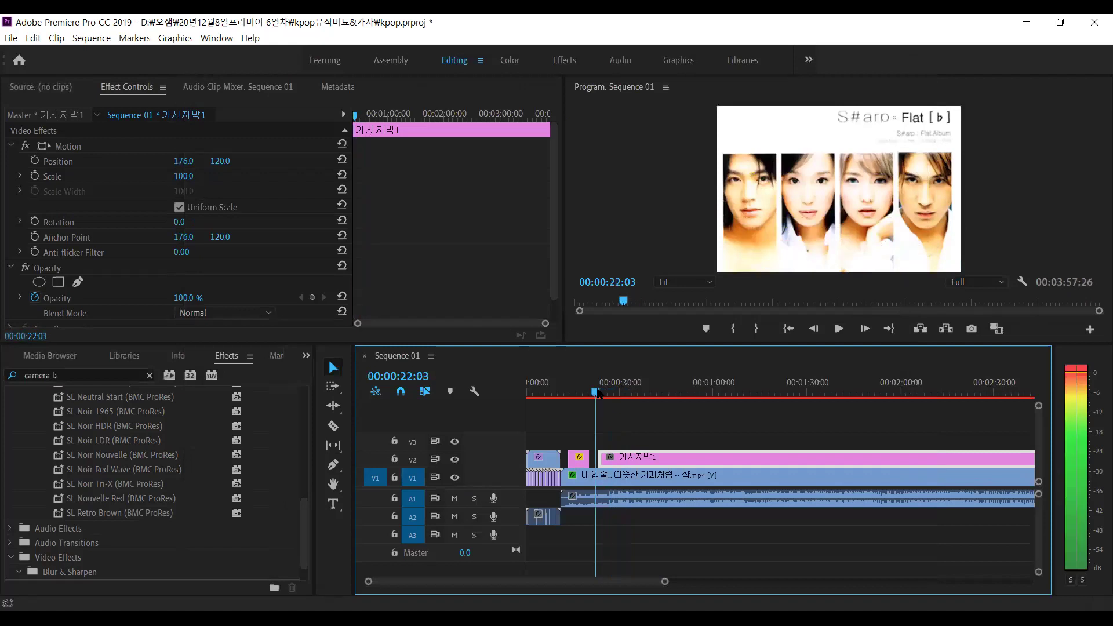
{"action": "key", "text": "space"}
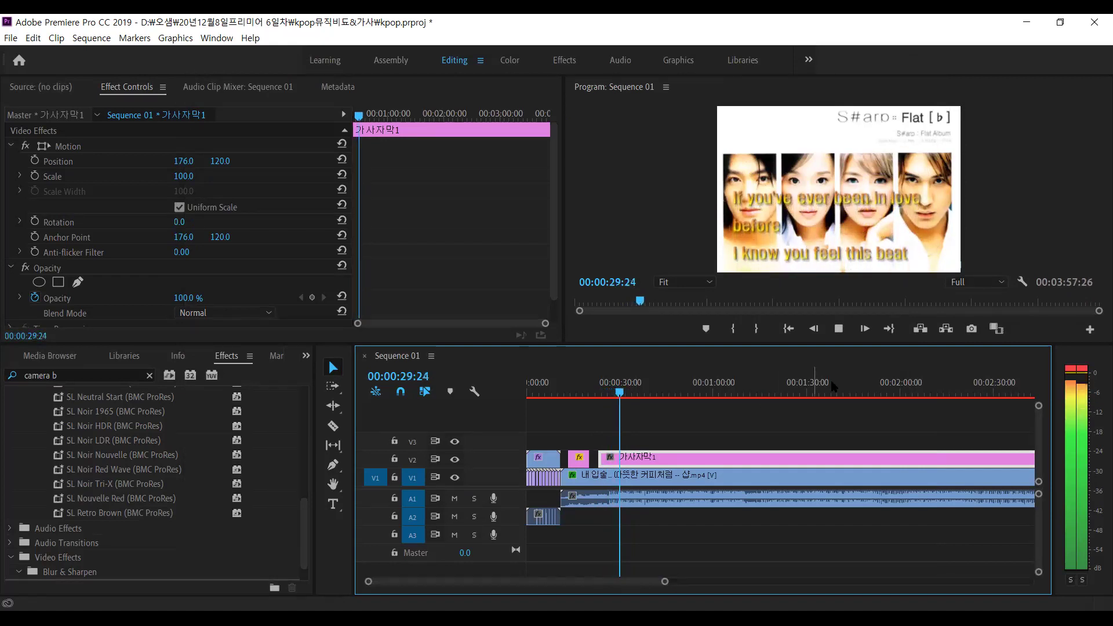
Stop playback and play the sequence again near 00:03:50, where the rolling lyrics end
{"action": "key", "text": "space"}
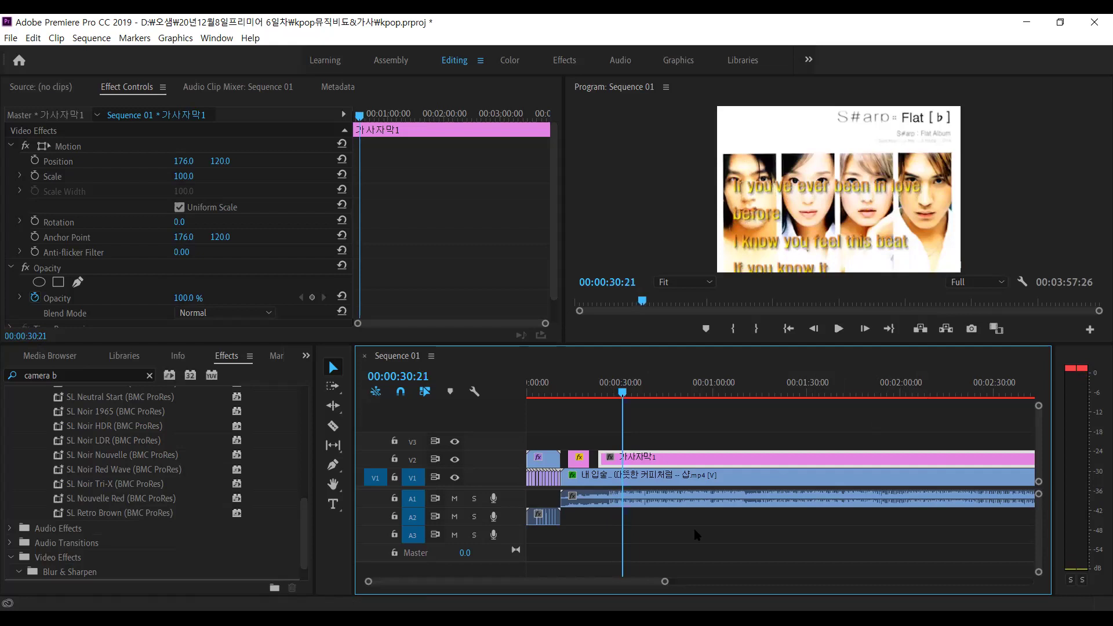
{"action": "scroll", "coordinate": [696, 534], "scroll_direction": "down", "scroll_amount": 10}
{"action": "mouse_move", "coordinate": [869, 396]}
{"action": "left_mouse_down"}
{"action": "mouse_move", "coordinate": [892, 396]}
{"action": "mouse_move", "coordinate": [869, 393]}
{"action": "left_mouse_up"}
{"action": "key", "text": "space"}
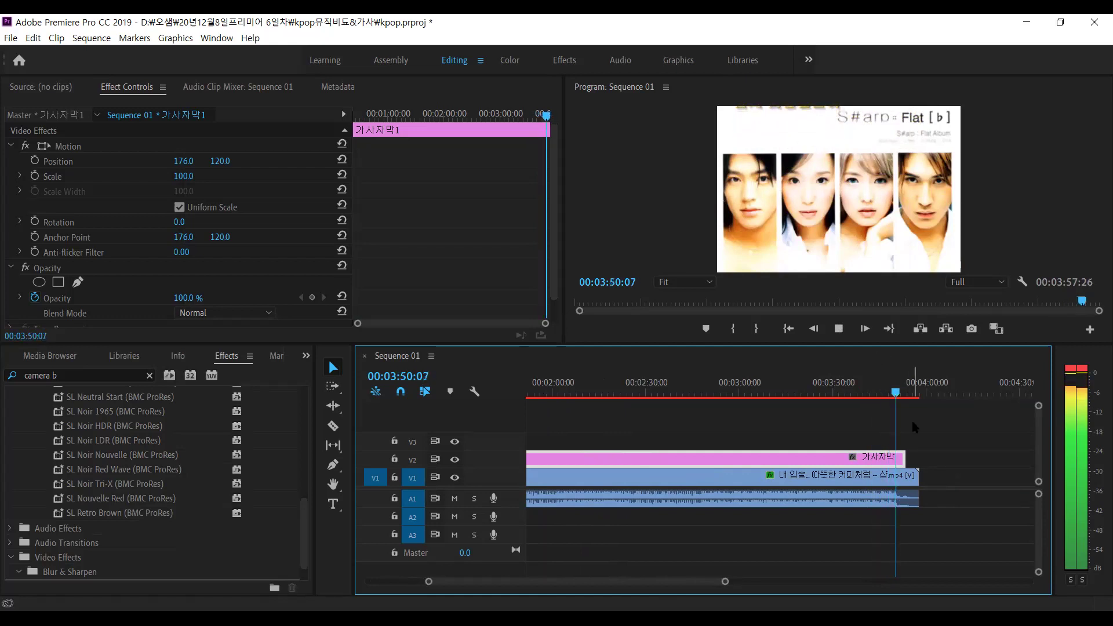
{"action": "key", "text": "space"}
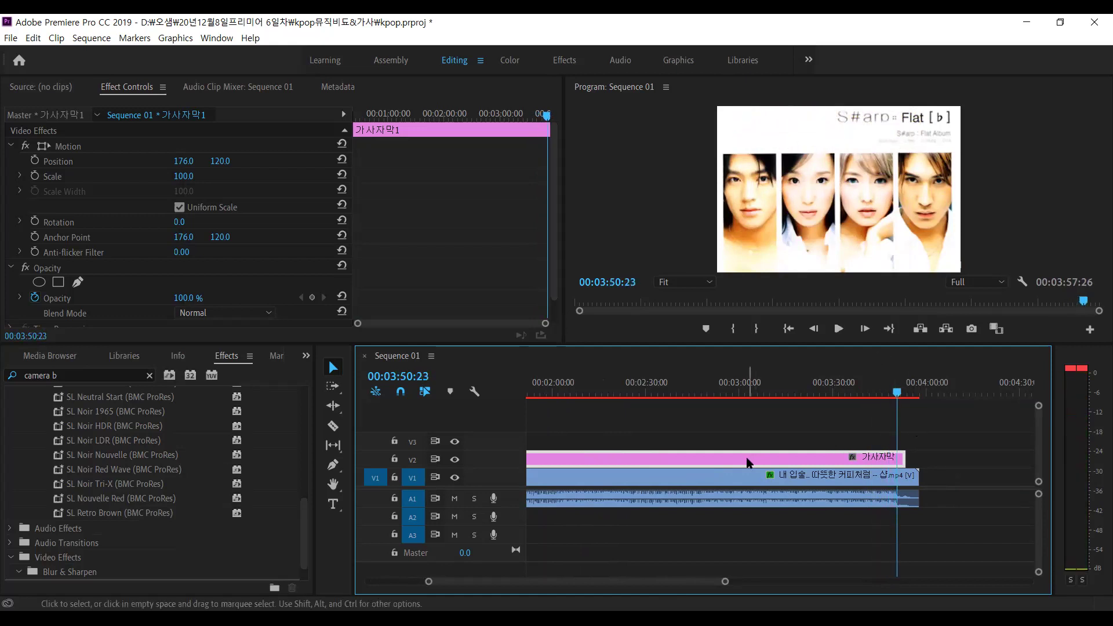
Review the Roll/Crawl Options and the Legacy Title Properties of the 가사자막1 lyrics title
{"action": "double_click", "coordinate": [748, 464]}
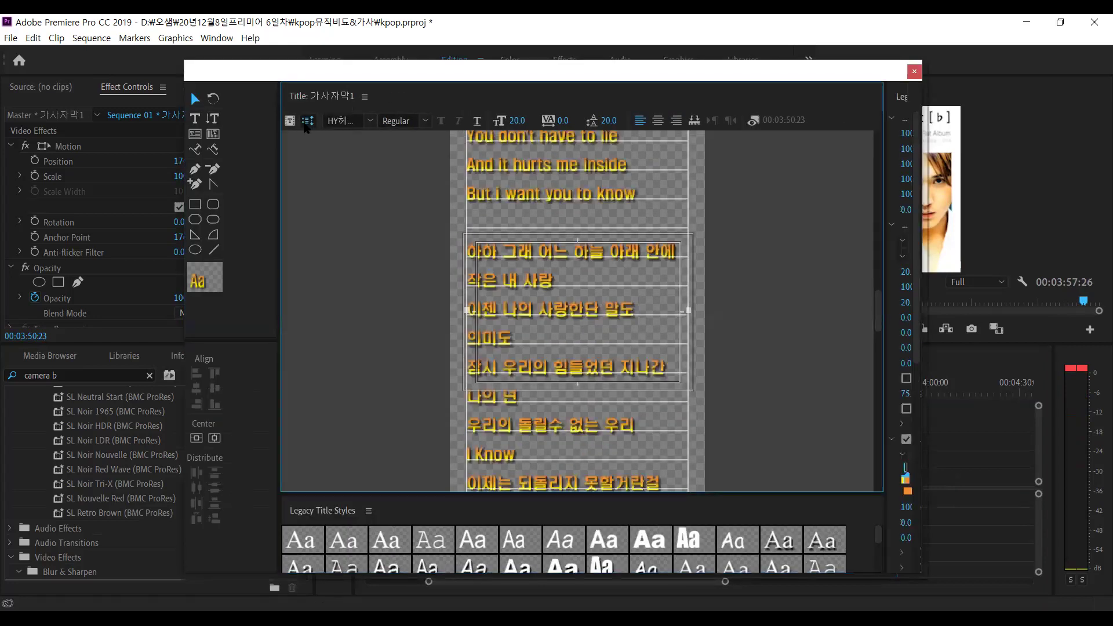
{"action": "left_click", "coordinate": [305, 124]}
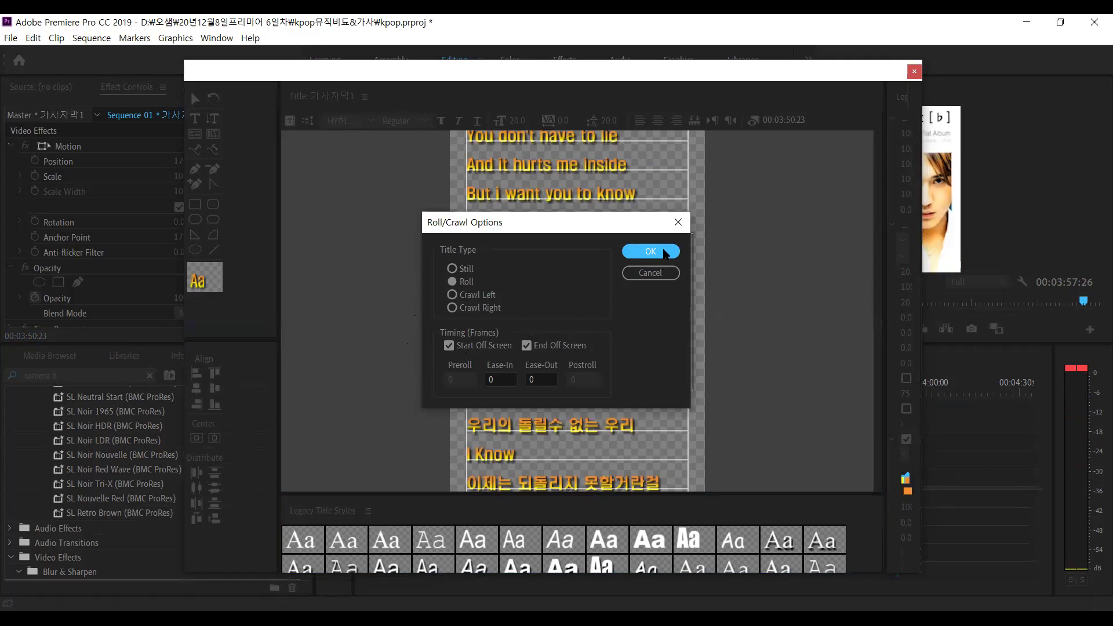
{"action": "left_click", "coordinate": [659, 251]}
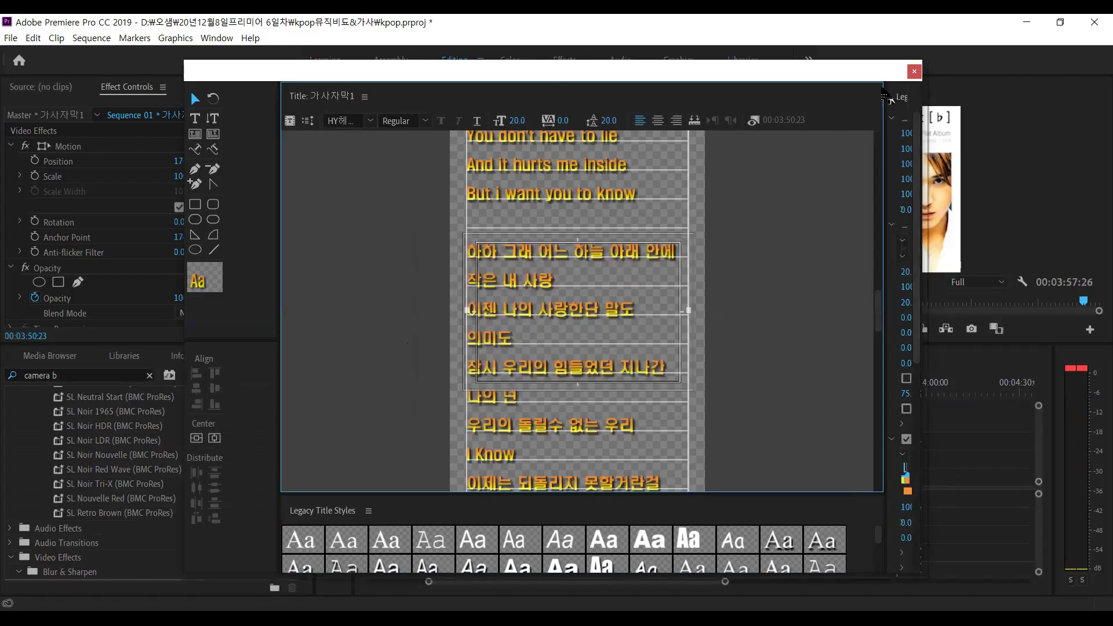
{"action": "left_click_drag", "start_coordinate": [886, 109], "coordinate": [753, 185]}
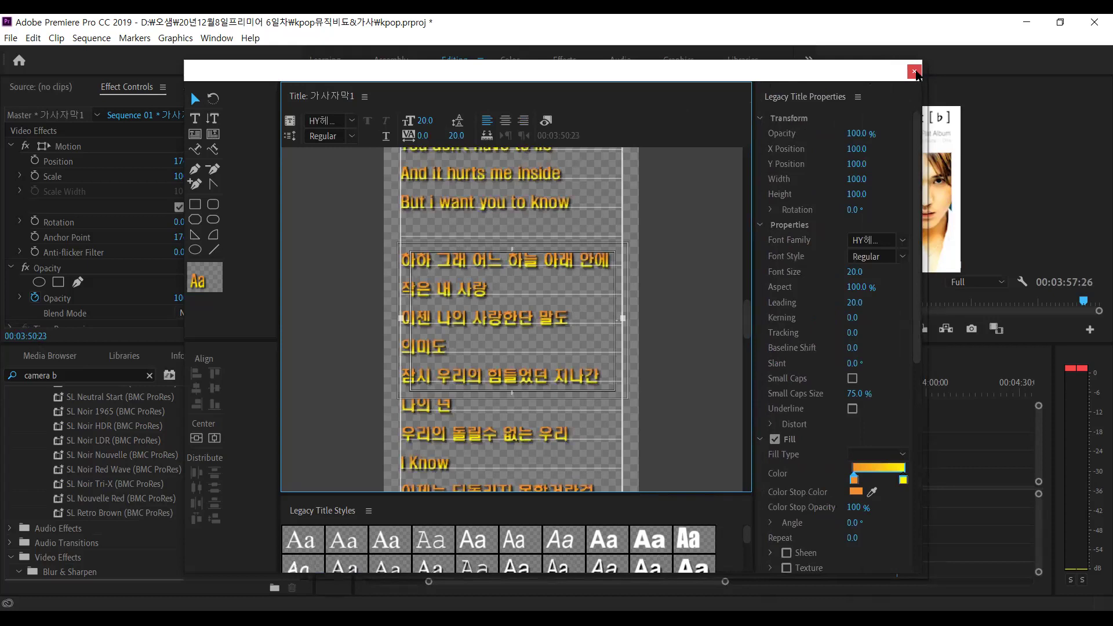
{"action": "key", "text": "ctrl+w"}
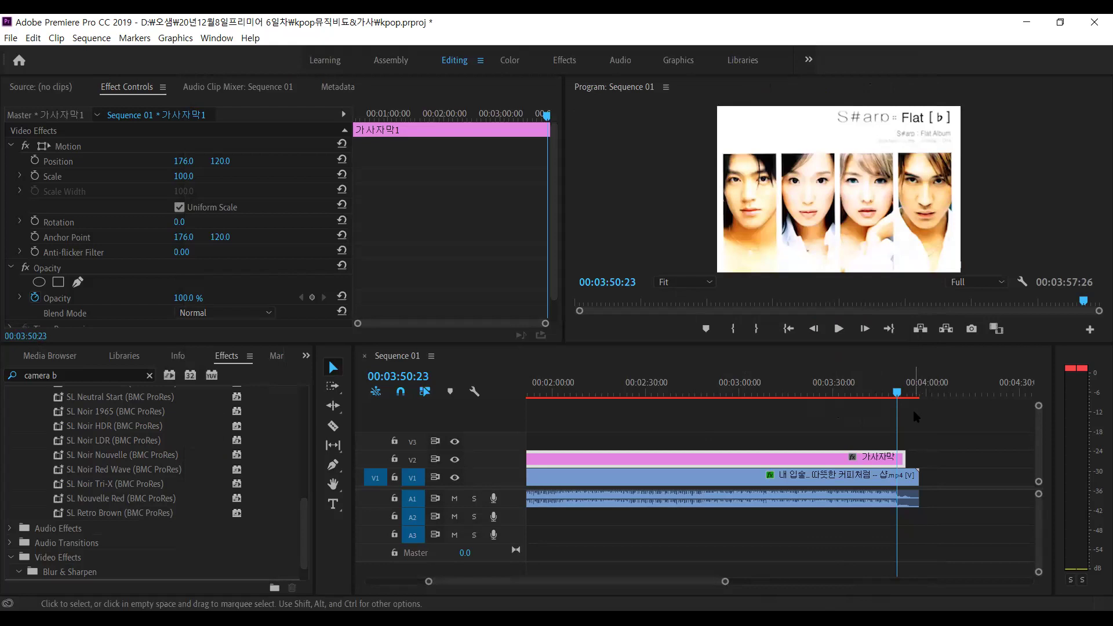
Move the playhead to the end of the music video clip on V1, at 00:03:57:26
{"action": "left_click", "coordinate": [693, 535]}
{"action": "scroll", "coordinate": [693, 535], "scroll_direction": "down", "scroll_amount": 3}
{"action": "scroll", "coordinate": [694, 534], "scroll_direction": "down", "scroll_amount": 1}
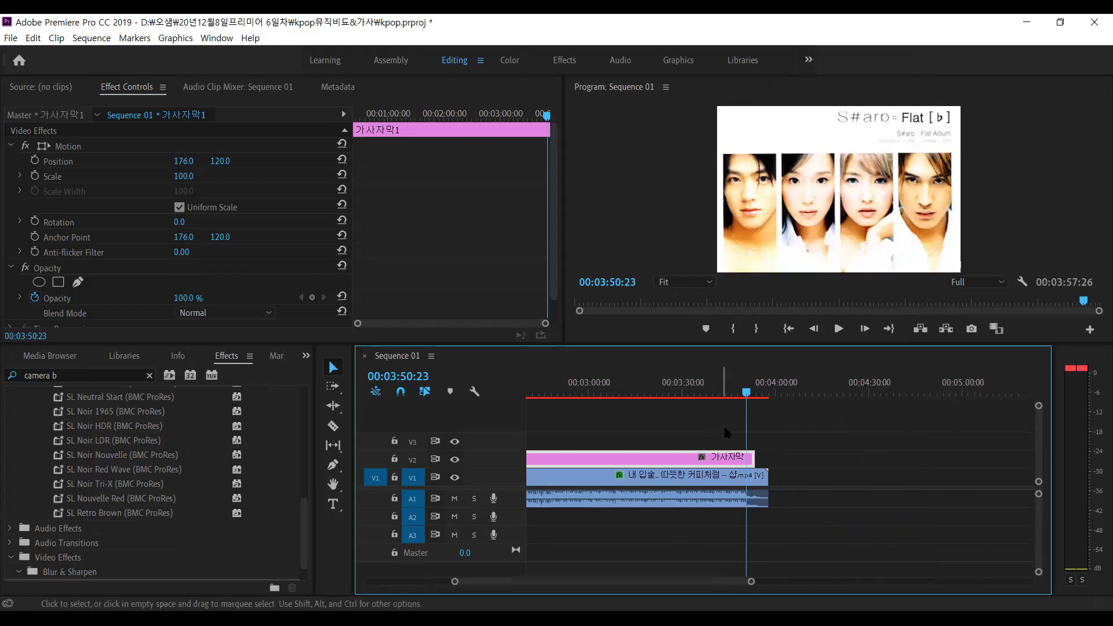
{"action": "mouse_move", "coordinate": [748, 395]}
{"action": "left_mouse_down"}
{"action": "mouse_move", "coordinate": [792, 398]}
{"action": "mouse_move", "coordinate": [768, 397]}
{"action": "left_mouse_up"}
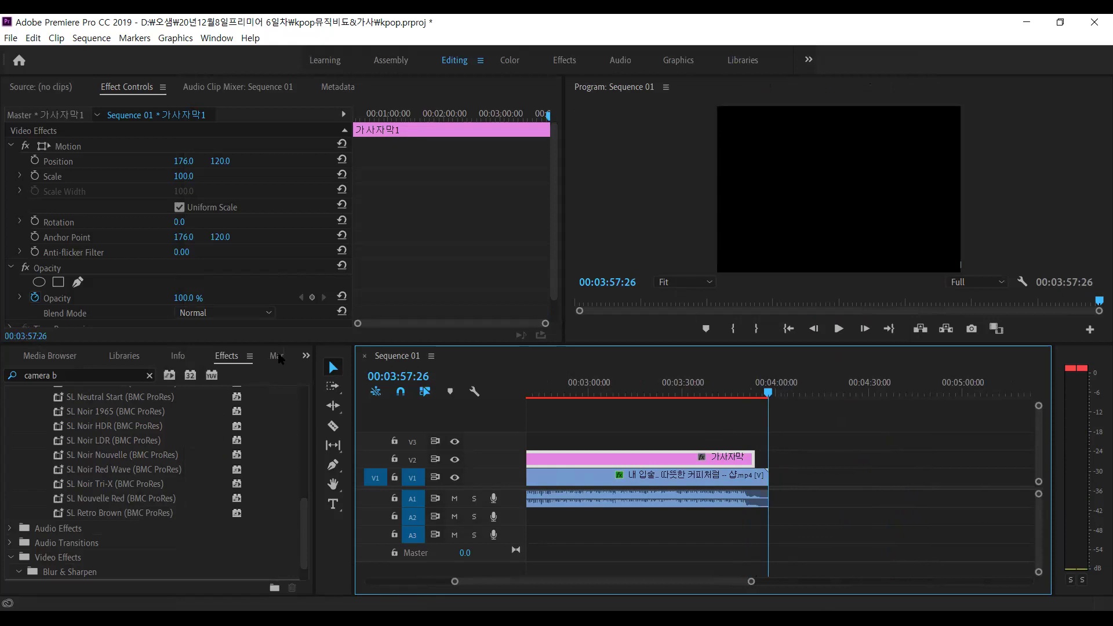
Show the project items in List View and import the video 임현정 - 사랑은 봄비처럼...이별은 겨울비처럼.mp4
{"action": "left_click", "coordinate": [306, 355]}
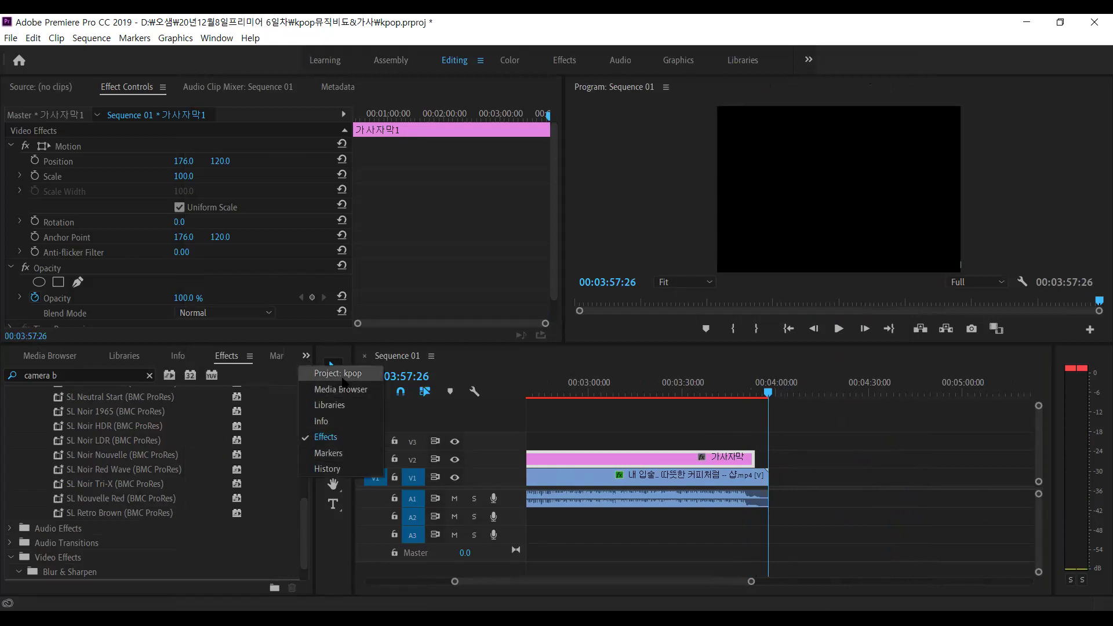
{"action": "left_click", "coordinate": [341, 374]}
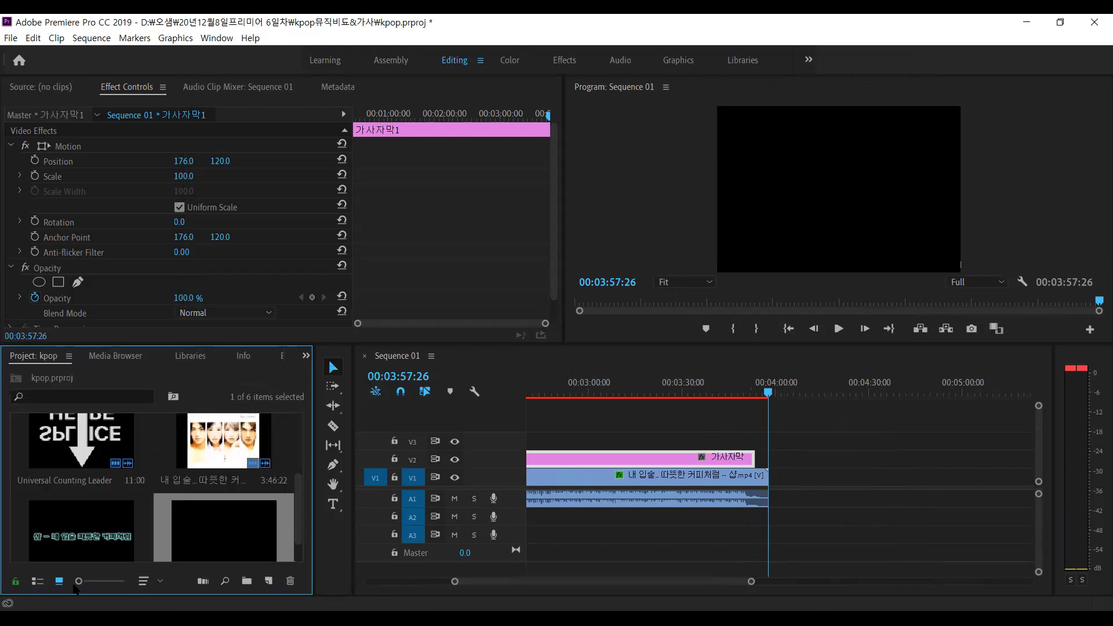
{"action": "left_click", "coordinate": [37, 582]}
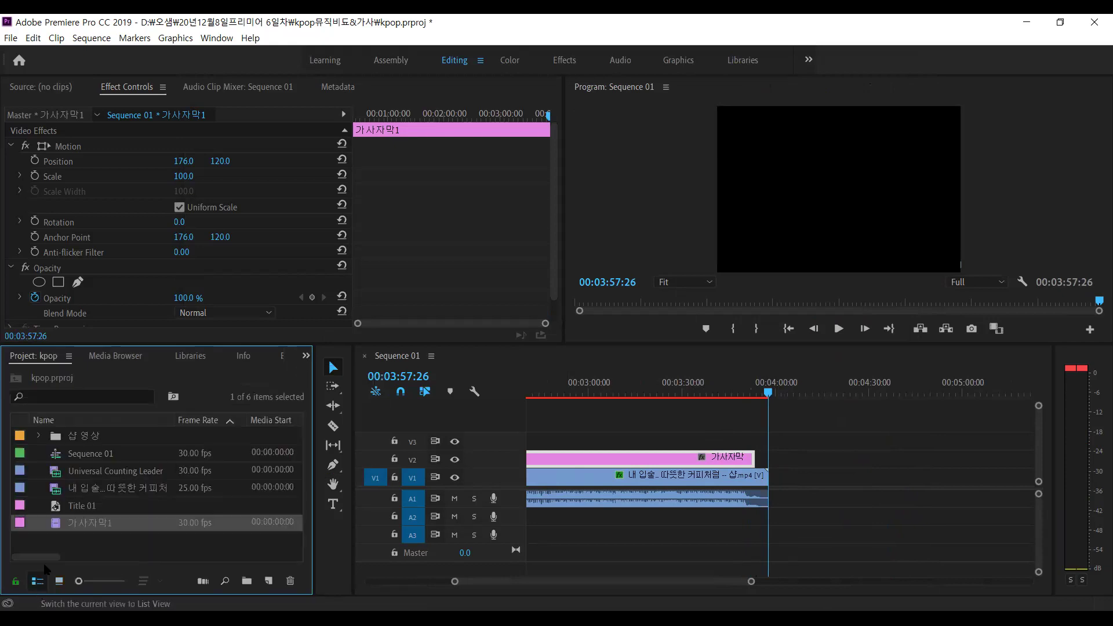
{"action": "left_click", "coordinate": [133, 542]}
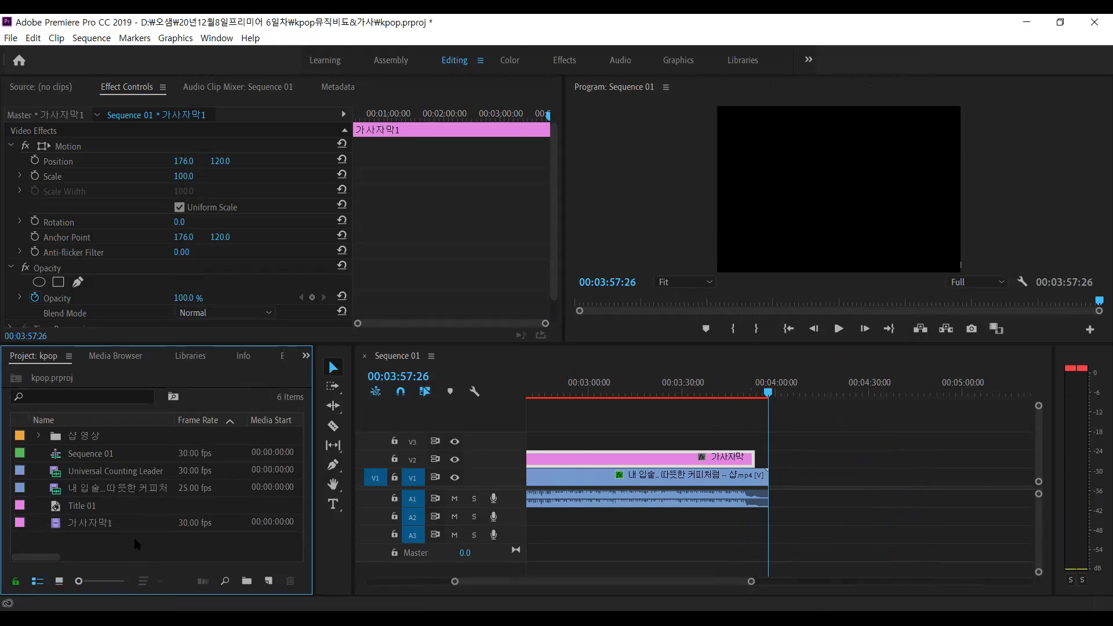
{"action": "double_click", "coordinate": [133, 535]}
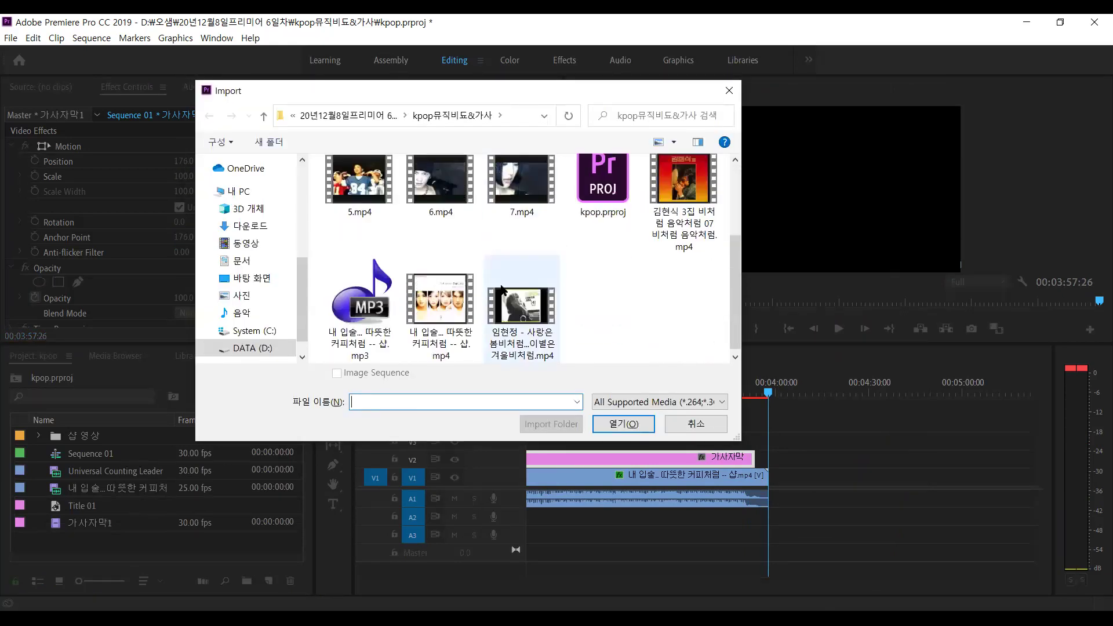
{"action": "left_click", "coordinate": [546, 329]}
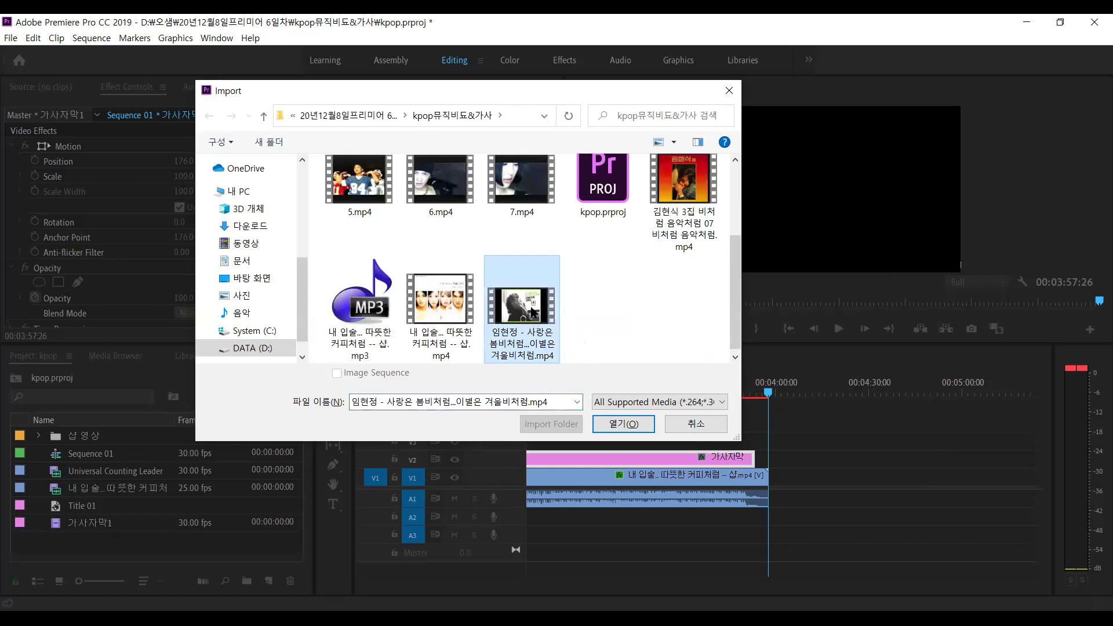
{"action": "left_click", "coordinate": [634, 429]}
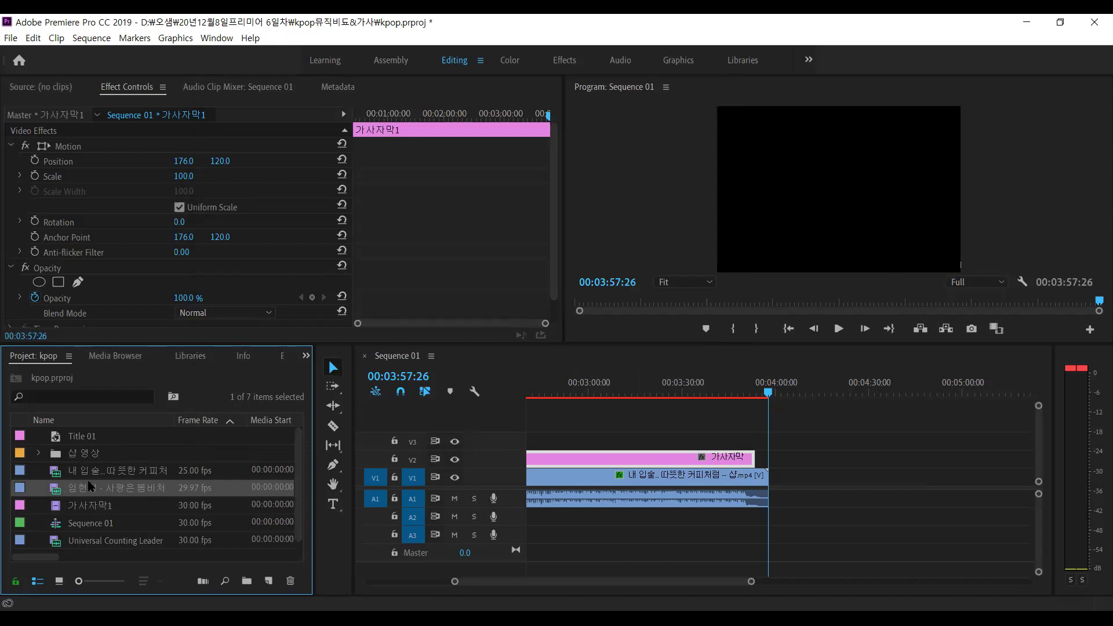
Place the imported 임현정 clip on V1 directly after the first music video and select its Motion effect
{"action": "left_click_drag", "start_coordinate": [54, 493], "coordinate": [771, 483]}
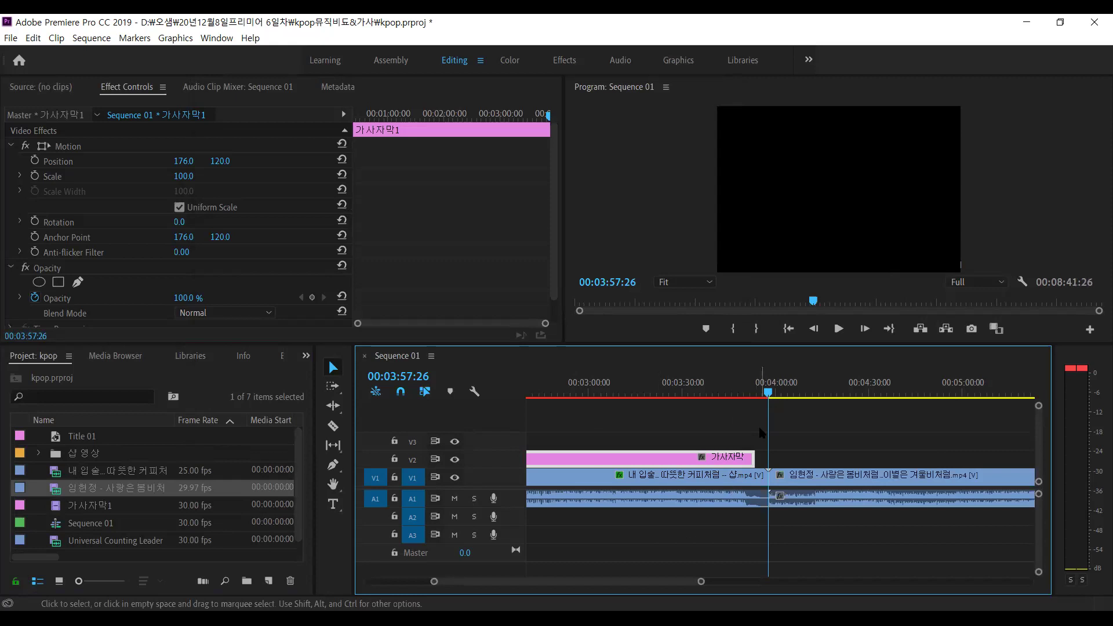
{"action": "left_click", "coordinate": [778, 396]}
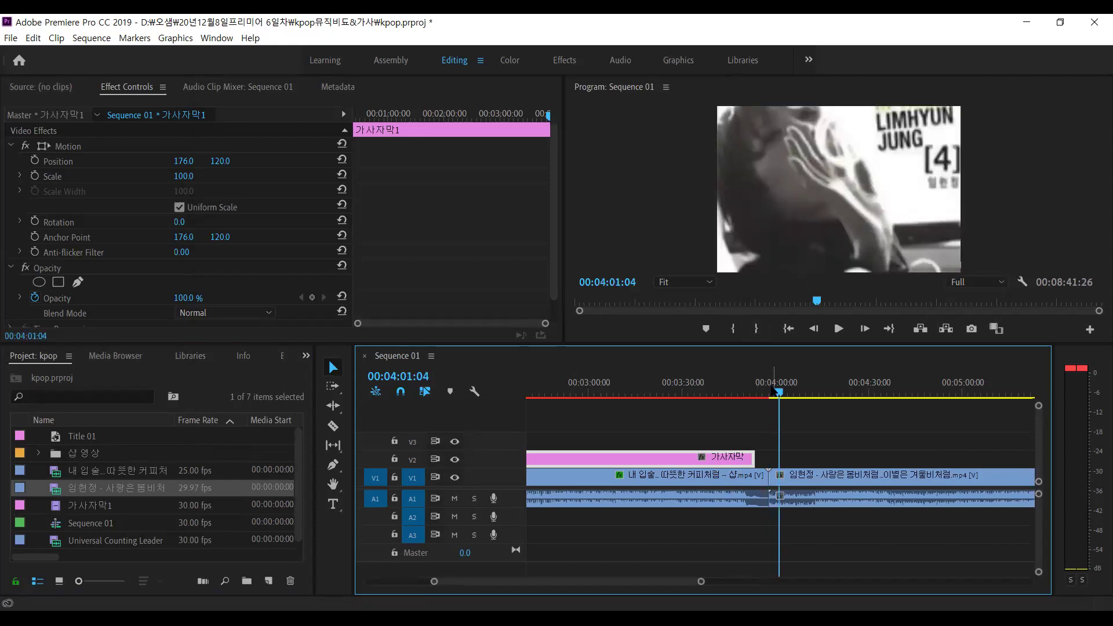
{"action": "left_click", "coordinate": [824, 477]}
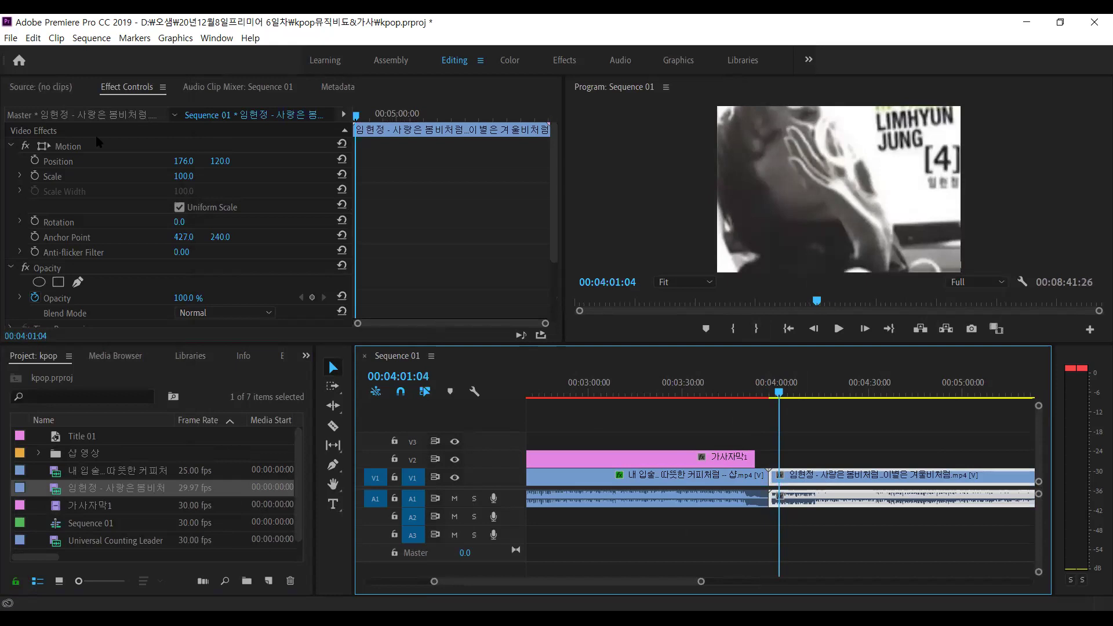
{"action": "left_click", "coordinate": [85, 149]}
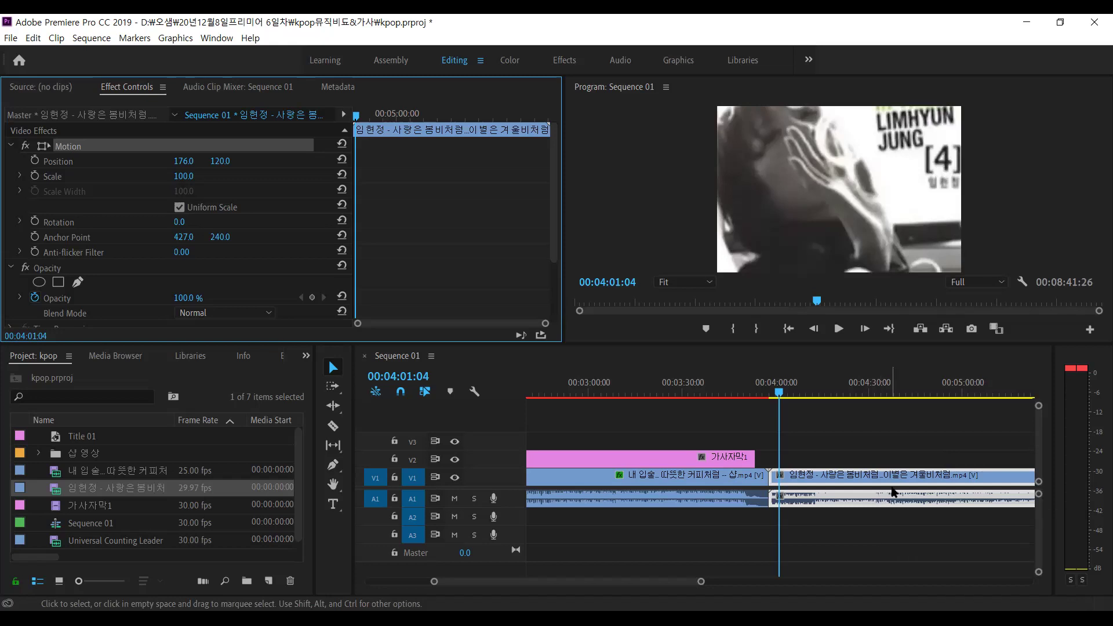
Compare the first music video clip's Motion settings and framing with the 임현정 clip that follows it on V1
{"action": "left_click", "coordinate": [650, 502]}
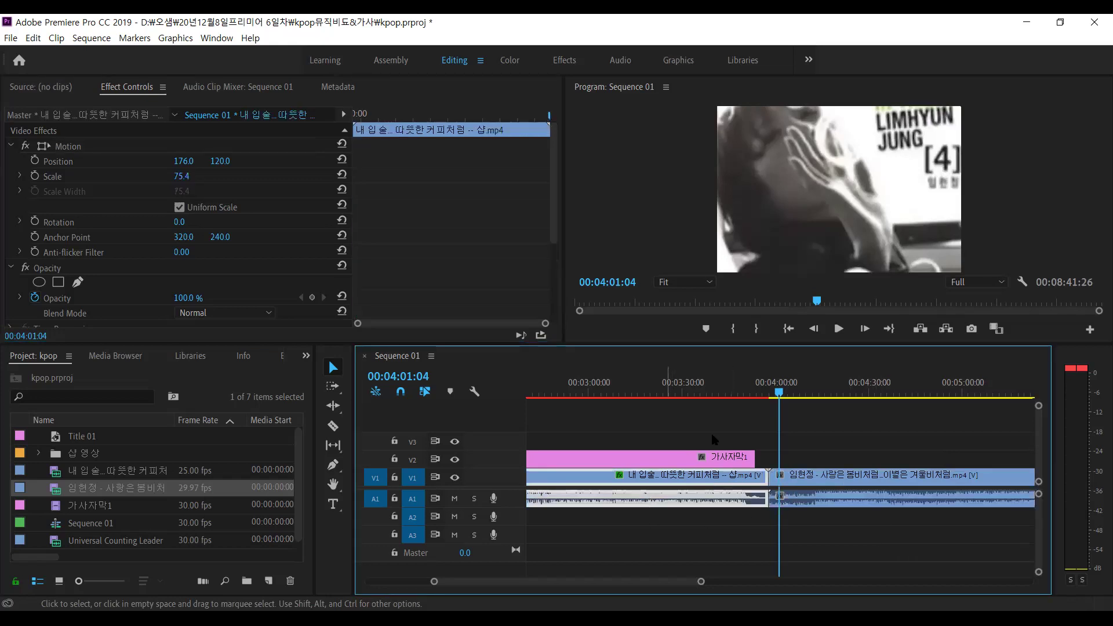
{"action": "left_click", "coordinate": [652, 388]}
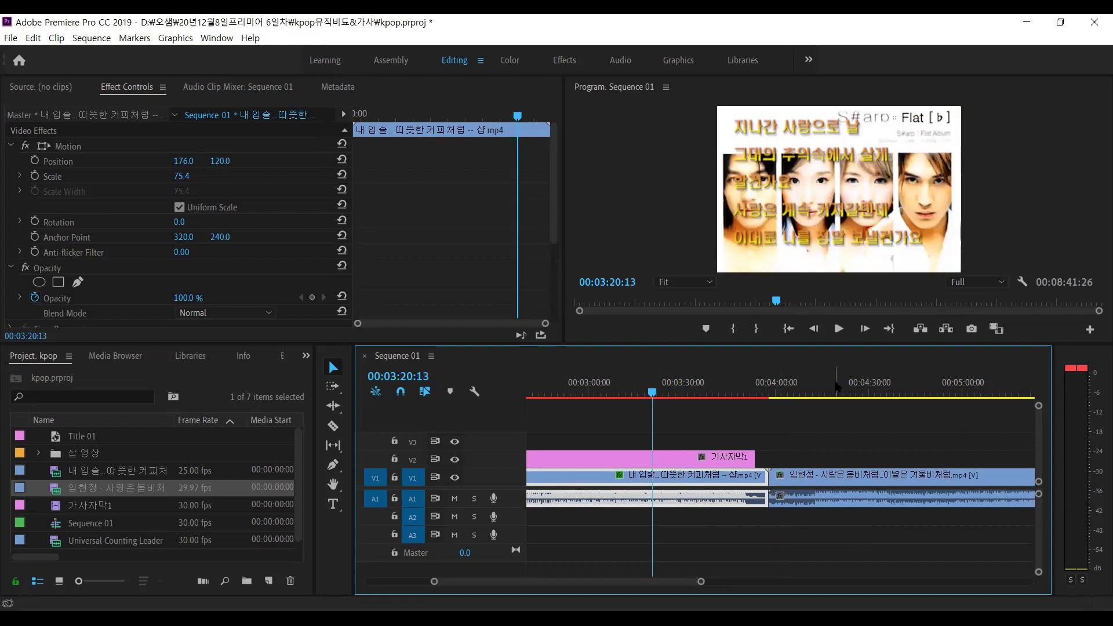
{"action": "left_click", "coordinate": [835, 388]}
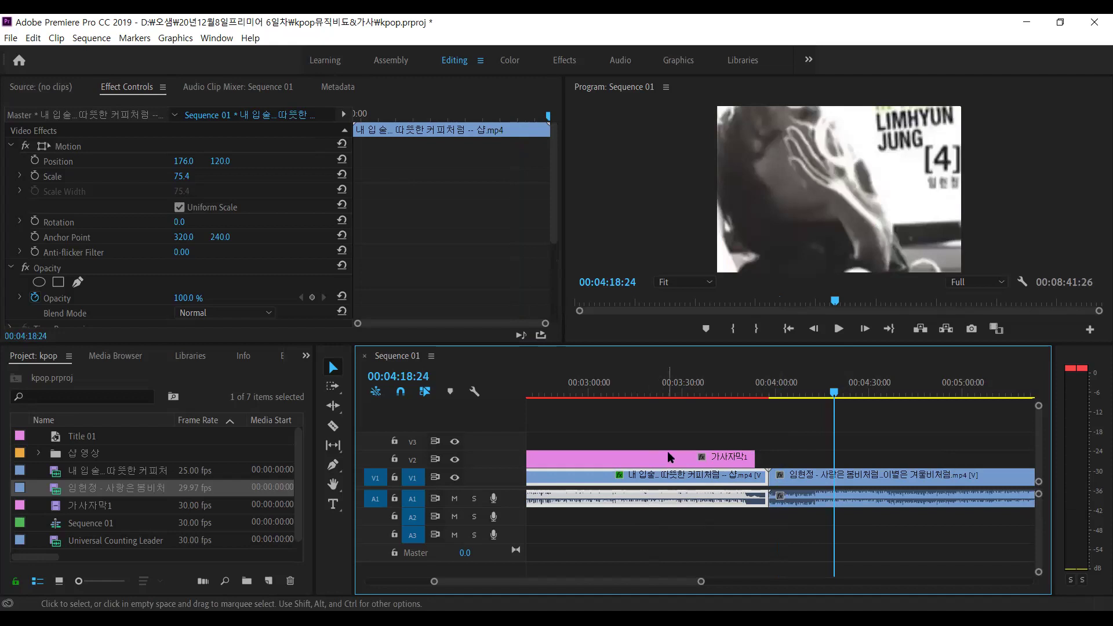
{"action": "left_click", "coordinate": [739, 374]}
{"action": "left_click_drag", "start_coordinate": [739, 363], "coordinate": [775, 365]}
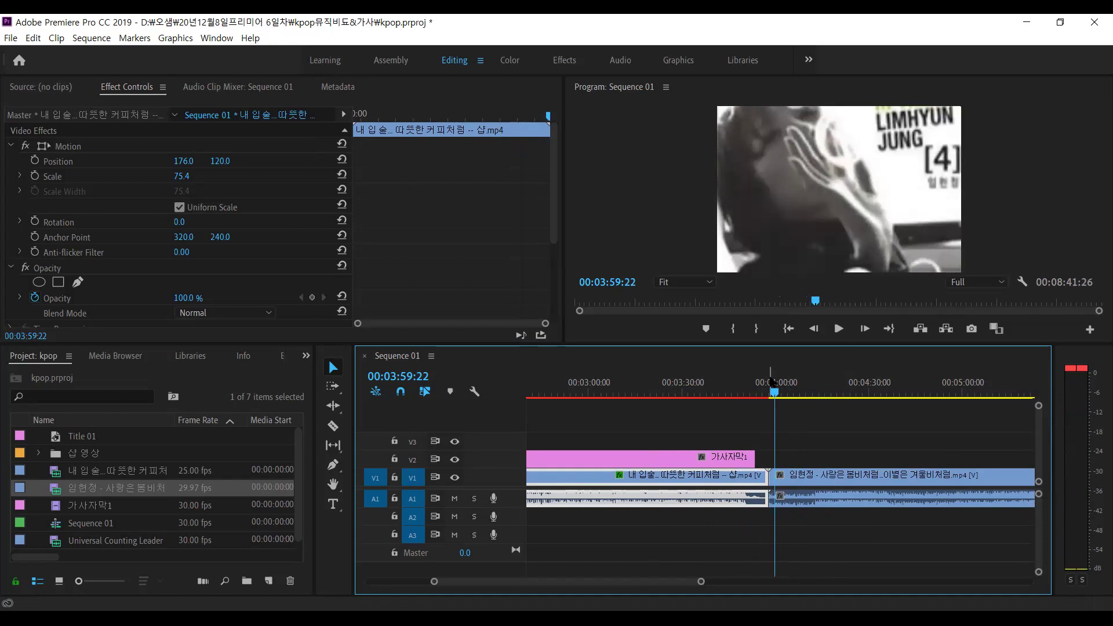
Select the first music video clip on V1 and examine its Camera Blur ending around 00:03:57
{"action": "left_click", "coordinate": [818, 442]}
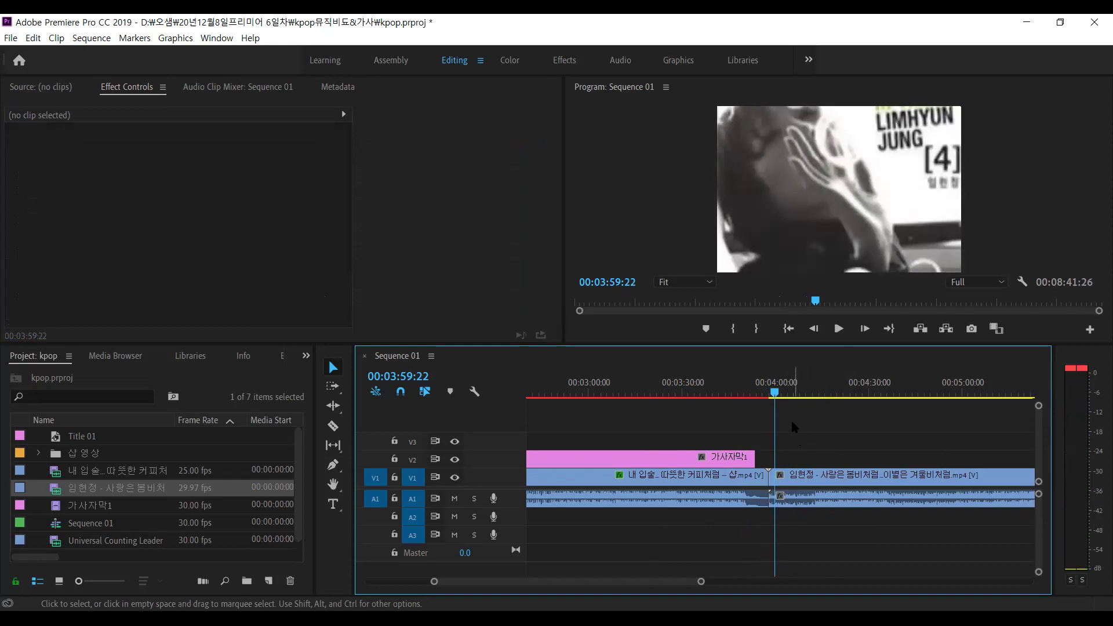
{"action": "left_click_drag", "start_coordinate": [776, 393], "coordinate": [766, 393]}
{"action": "left_click", "coordinate": [713, 482]}
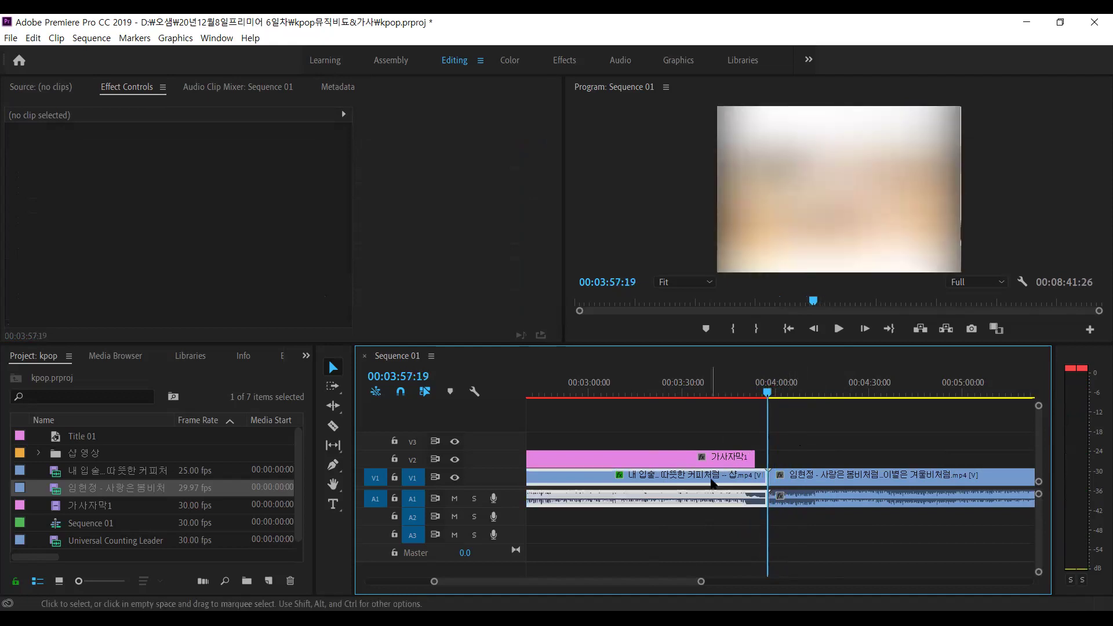
{"action": "left_click", "coordinate": [765, 389]}
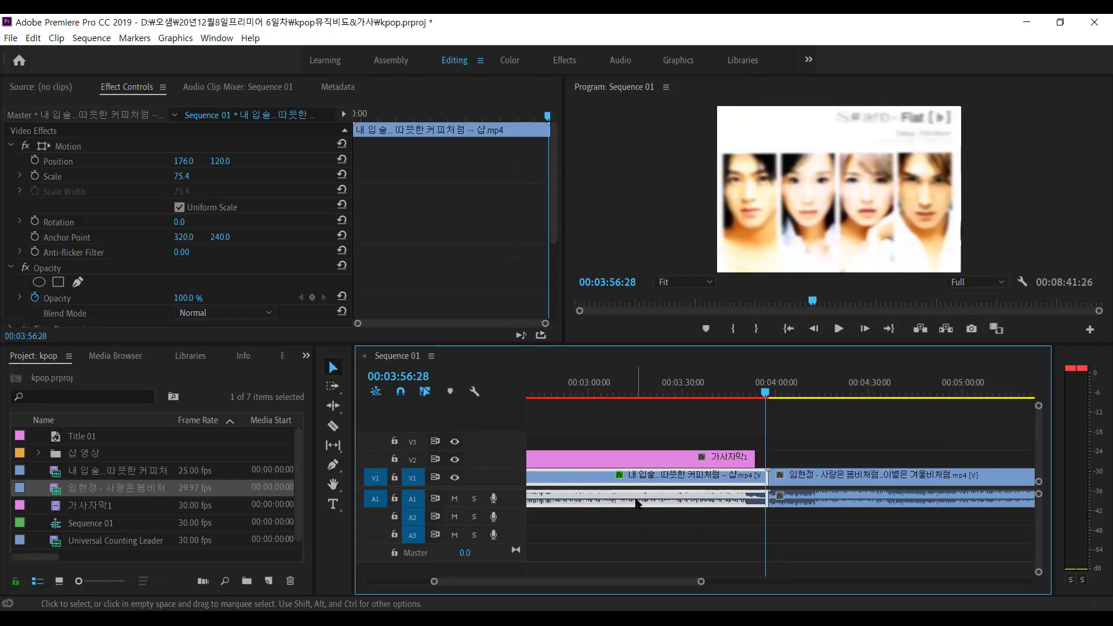
{"action": "left_click_drag", "start_coordinate": [764, 389], "coordinate": [745, 387]}
Paste the first music video's attributes, including Motion, Time Remapping and Camera Blur but excluding Opacity, onto the 임현정 clip on V1
{"action": "left_click", "coordinate": [836, 387]}
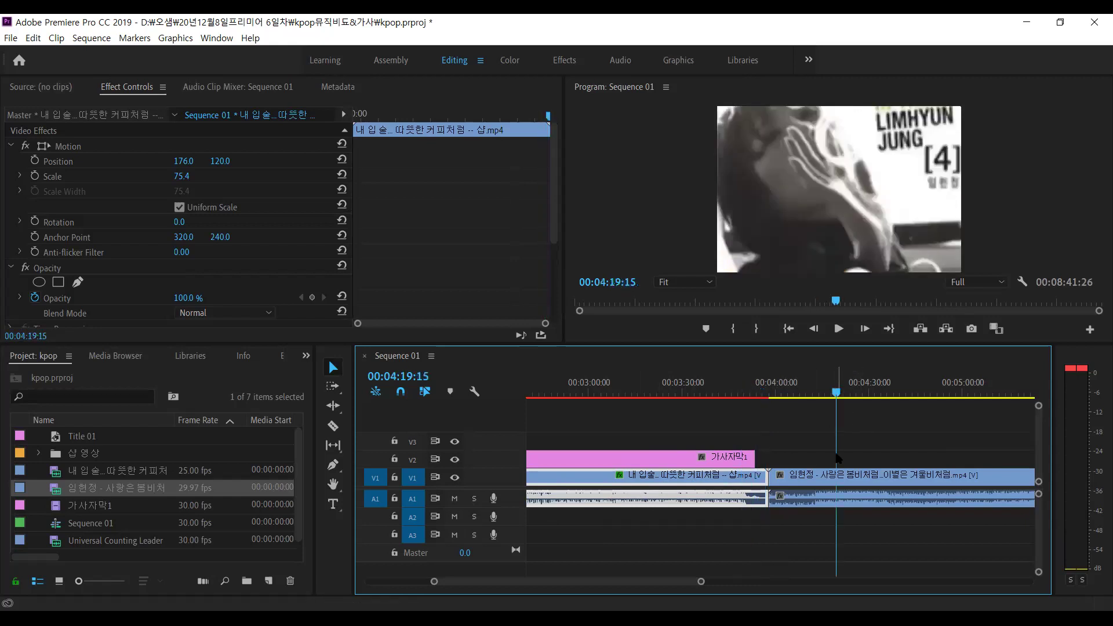
{"action": "left_click", "coordinate": [838, 491]}
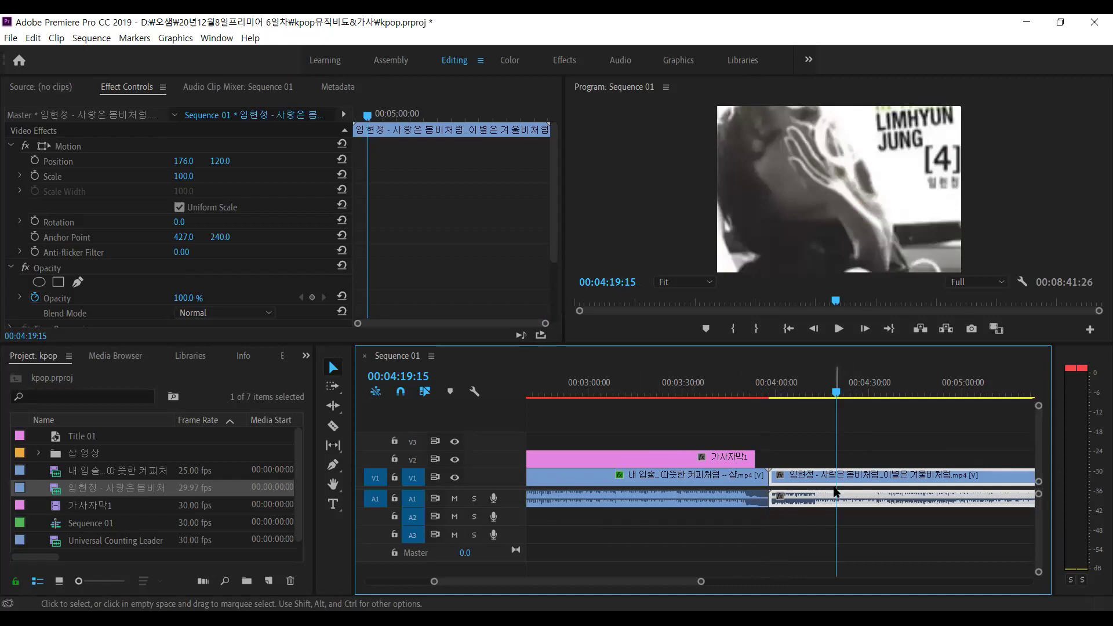
{"action": "right_click", "coordinate": [836, 493]}
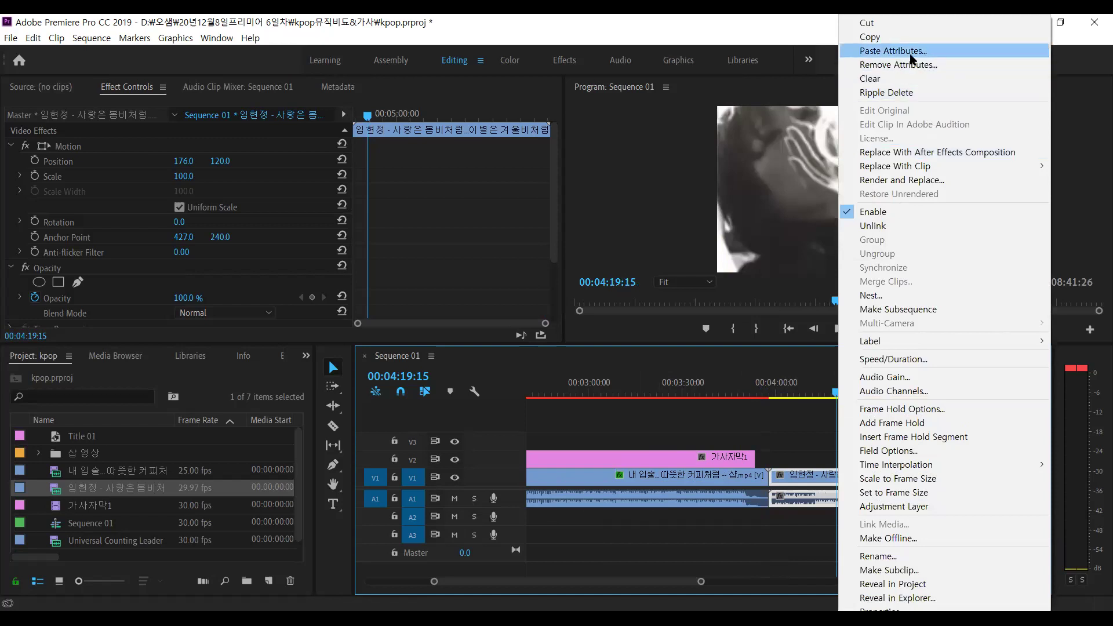
{"action": "left_click", "coordinate": [809, 22]}
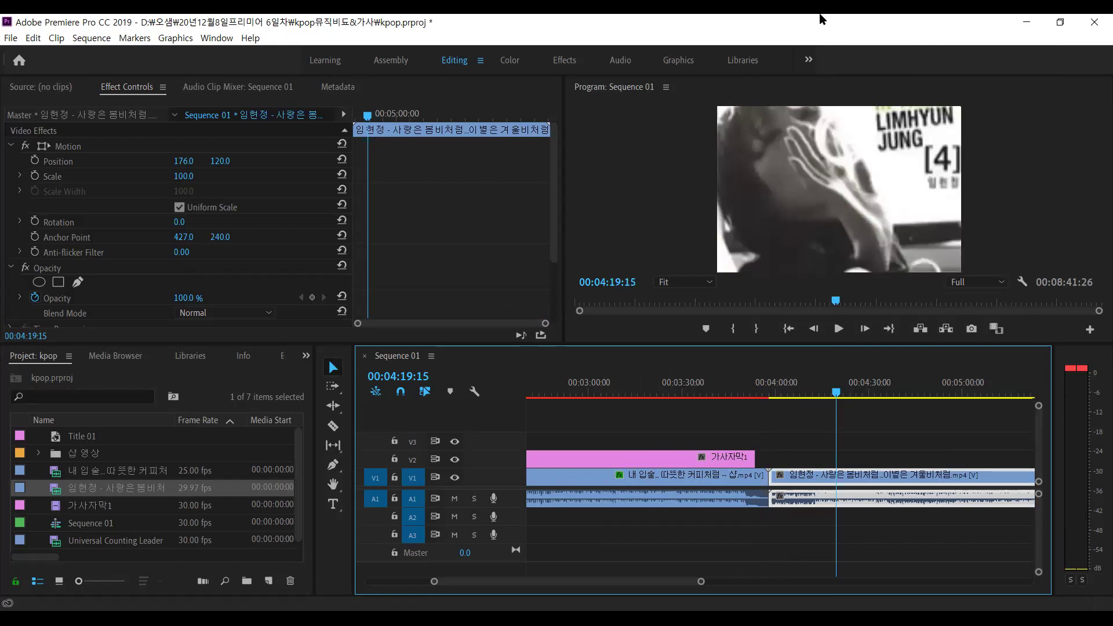
{"action": "key", "text": "ctrl+alt+v"}
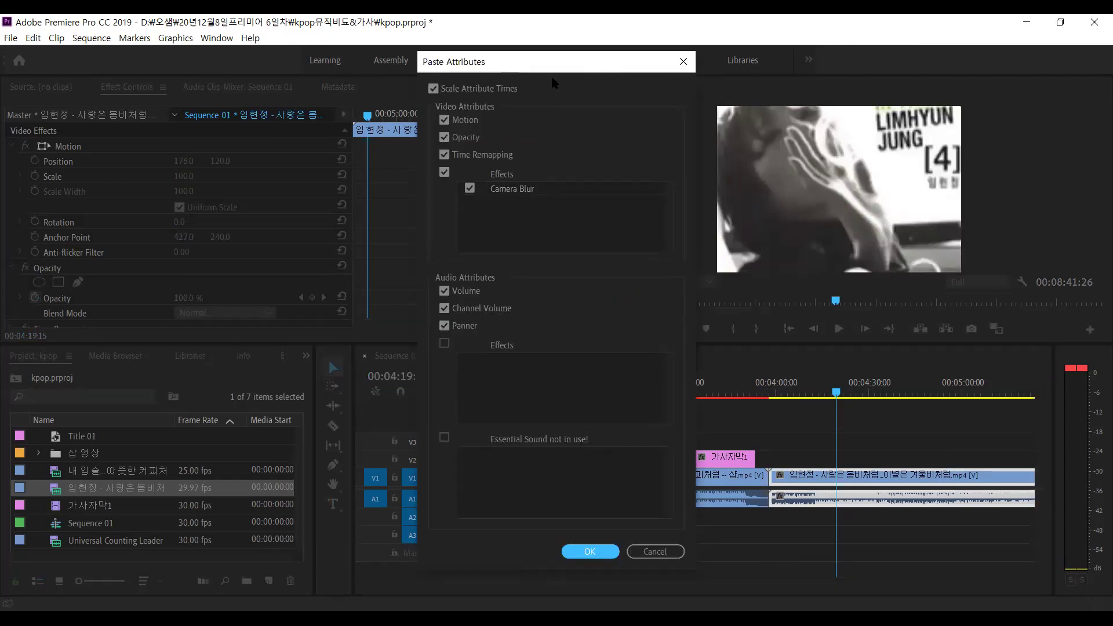
{"action": "left_click_drag", "start_coordinate": [484, 65], "coordinate": [532, 78]}
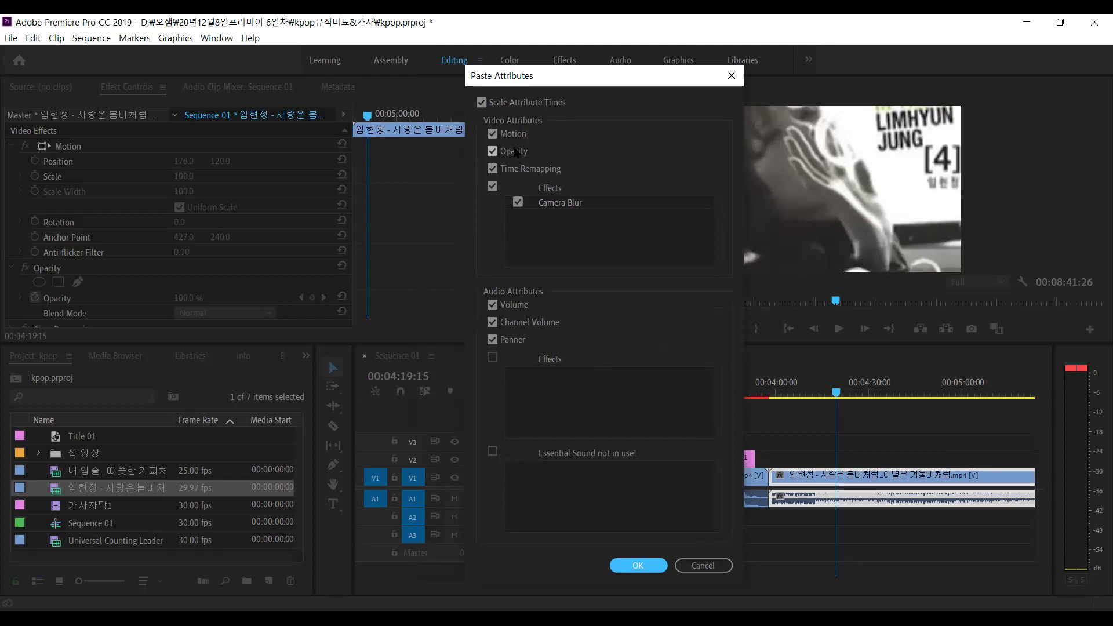
{"action": "left_click", "coordinate": [502, 153]}
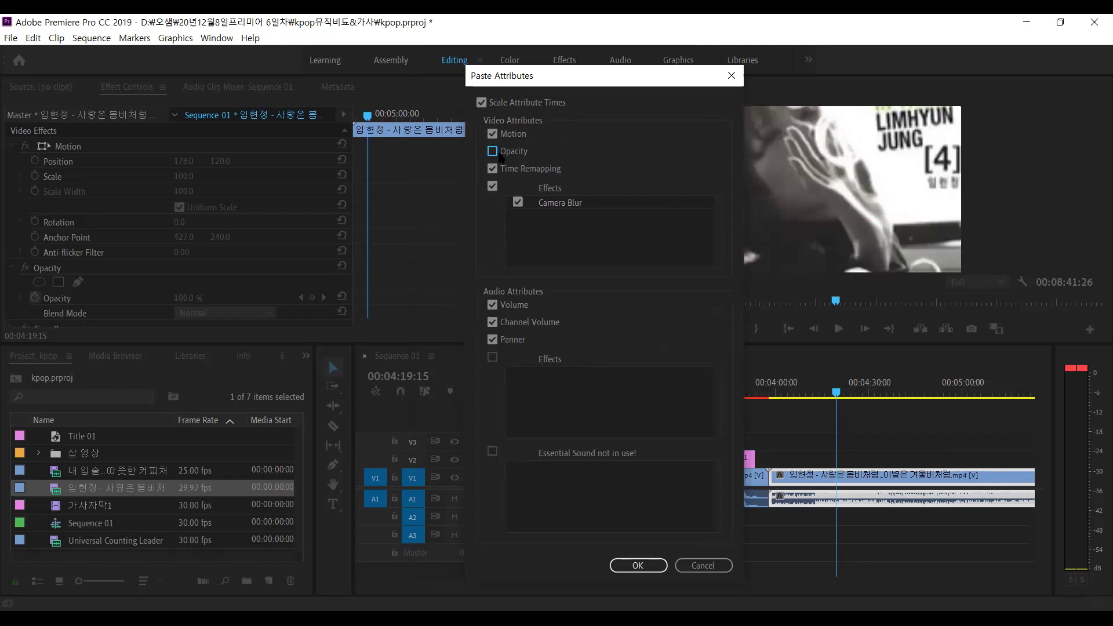
{"action": "left_click", "coordinate": [516, 135]}
{"action": "left_click", "coordinate": [518, 136]}
{"action": "key", "text": "Return"}
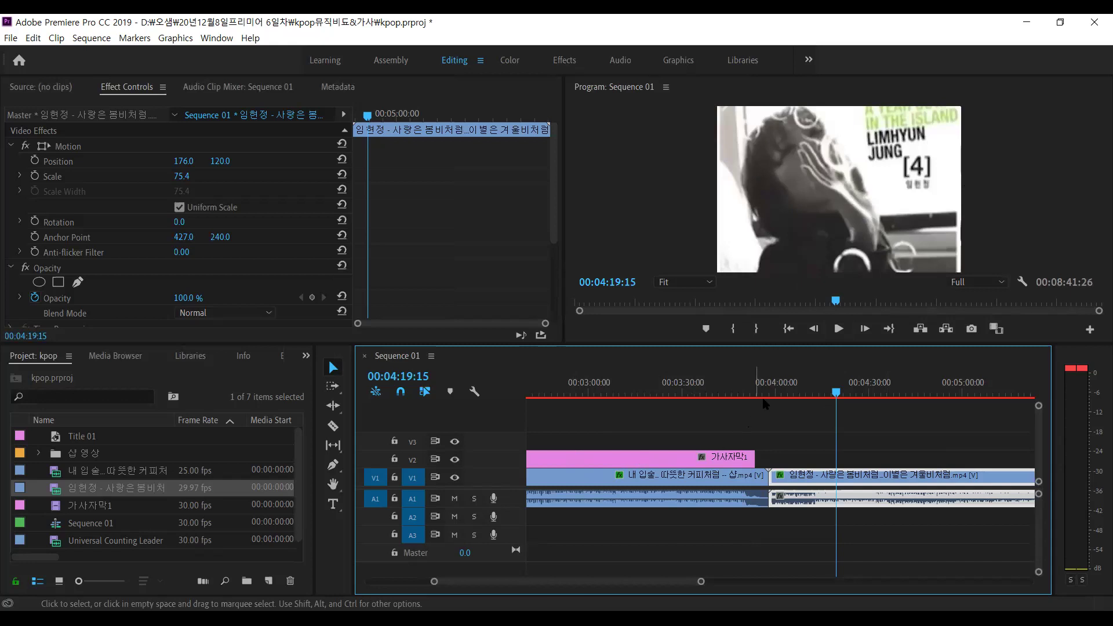
{"action": "left_click_drag", "start_coordinate": [835, 393], "coordinate": [757, 394]}
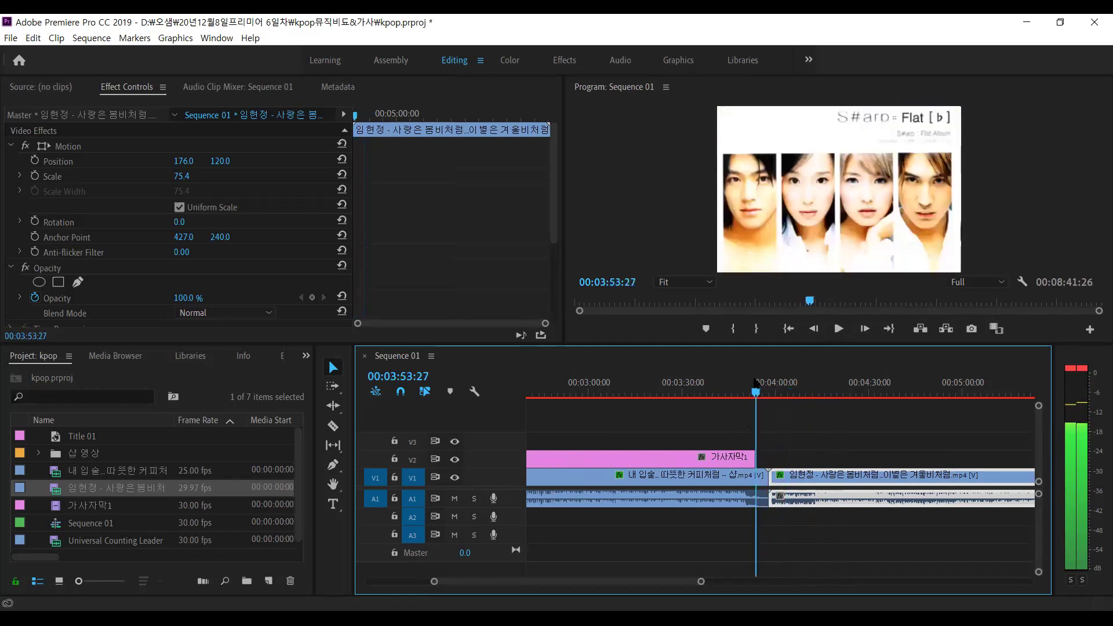
{"action": "key", "text": "space"}
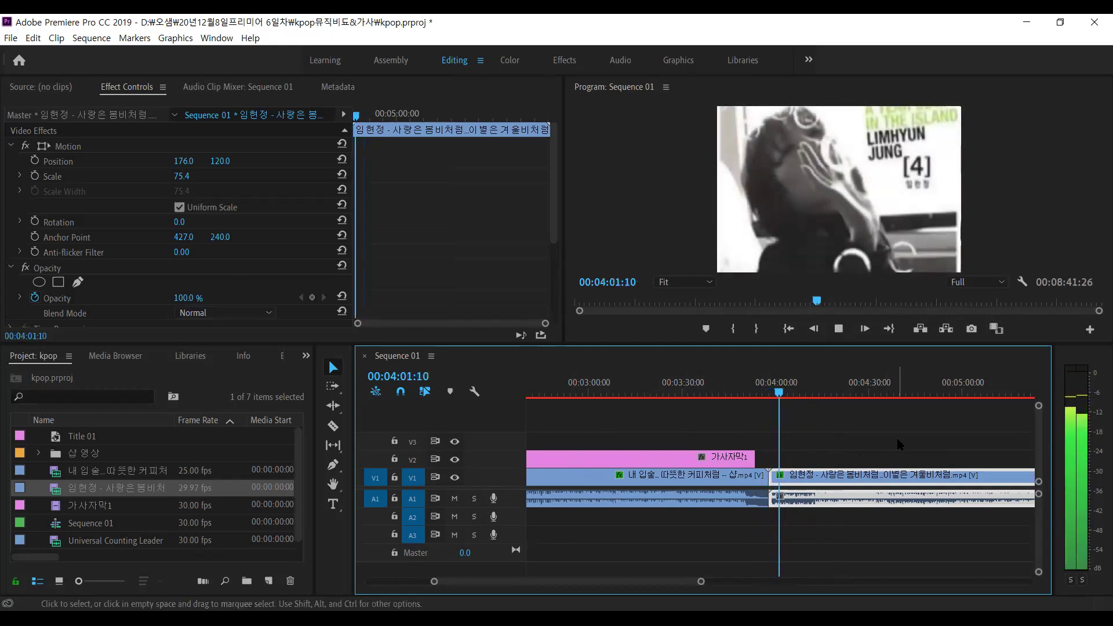
{"action": "key", "text": "space"}
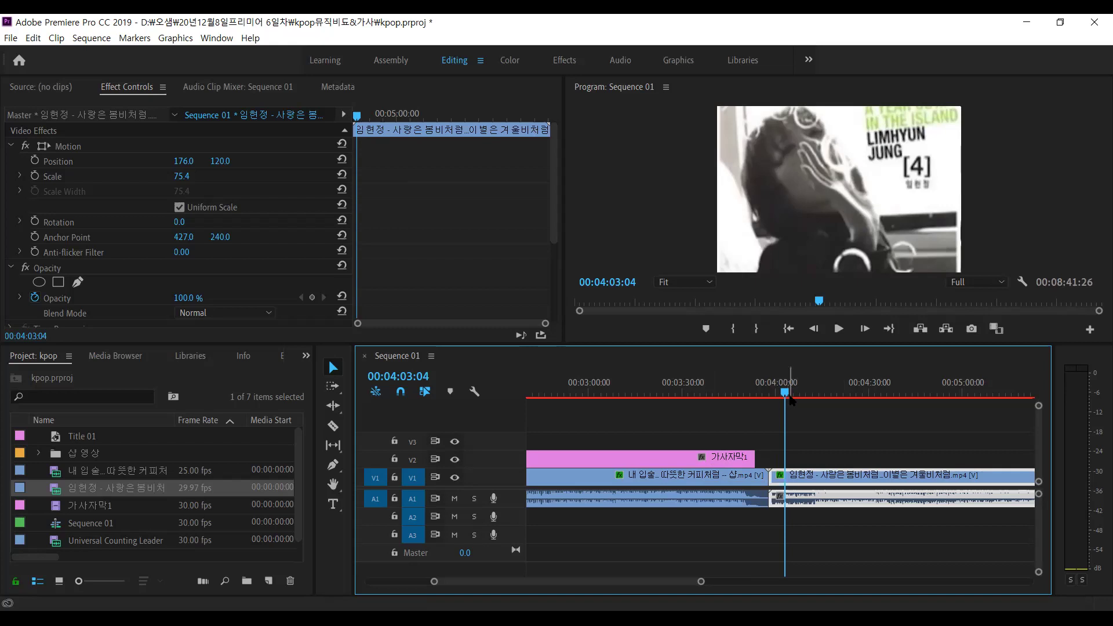
{"action": "left_click_drag", "start_coordinate": [785, 406], "coordinate": [783, 407]}
{"action": "left_click", "coordinate": [691, 396]}
{"action": "left_click", "coordinate": [761, 394]}
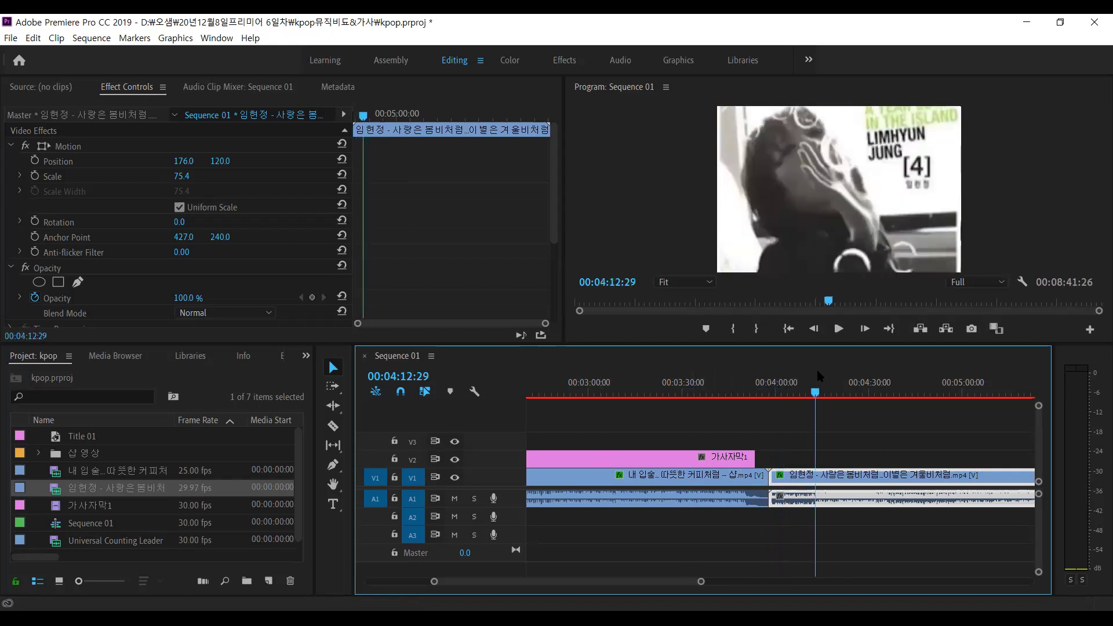
{"action": "left_click", "coordinate": [715, 394]}
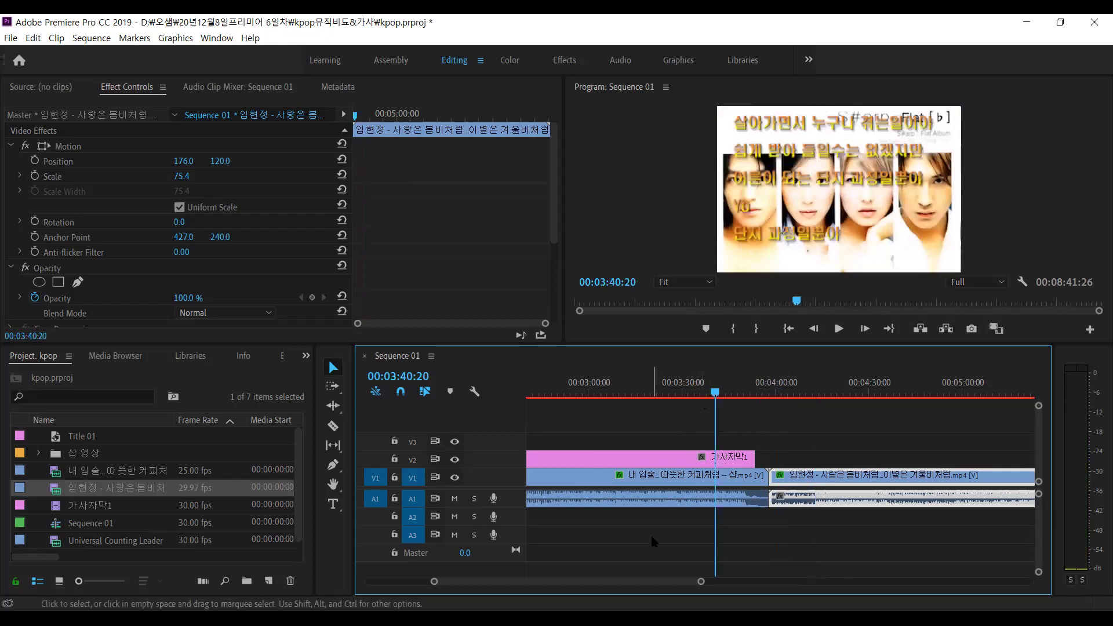
Play the first music video's opening from 00:00:11:05 to review how its song title animates in
{"action": "key", "text": "minus"}
{"action": "key", "text": "minus"}
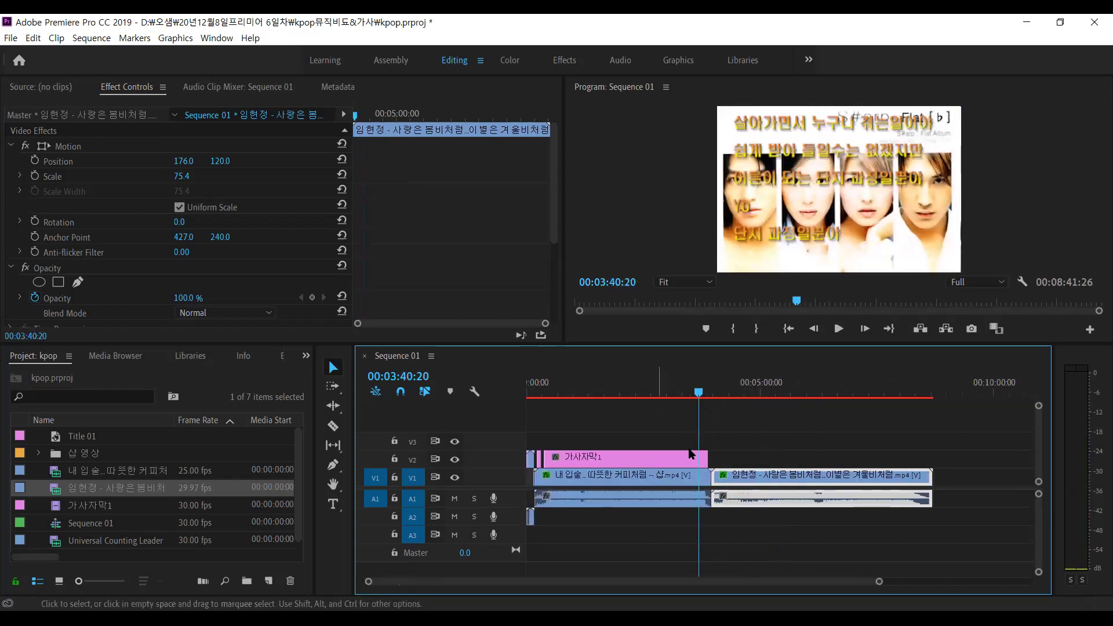
{"action": "left_click_drag", "start_coordinate": [611, 382], "coordinate": [535, 387]}
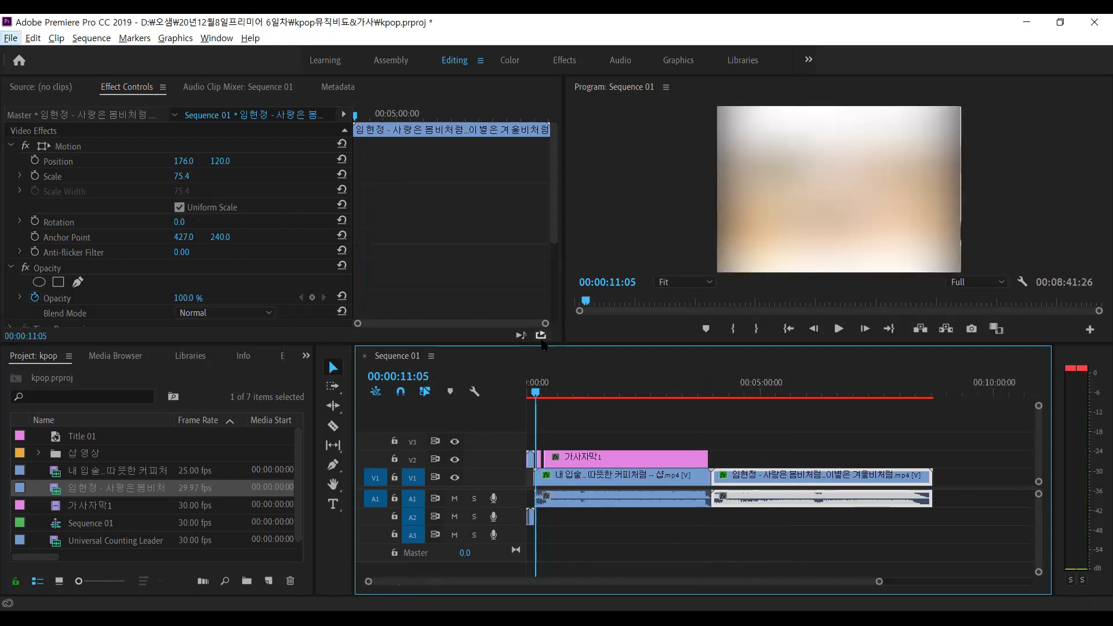
{"action": "key", "text": "alt+space"}
{"action": "key", "text": "Escape"}
{"action": "key", "text": "space"}
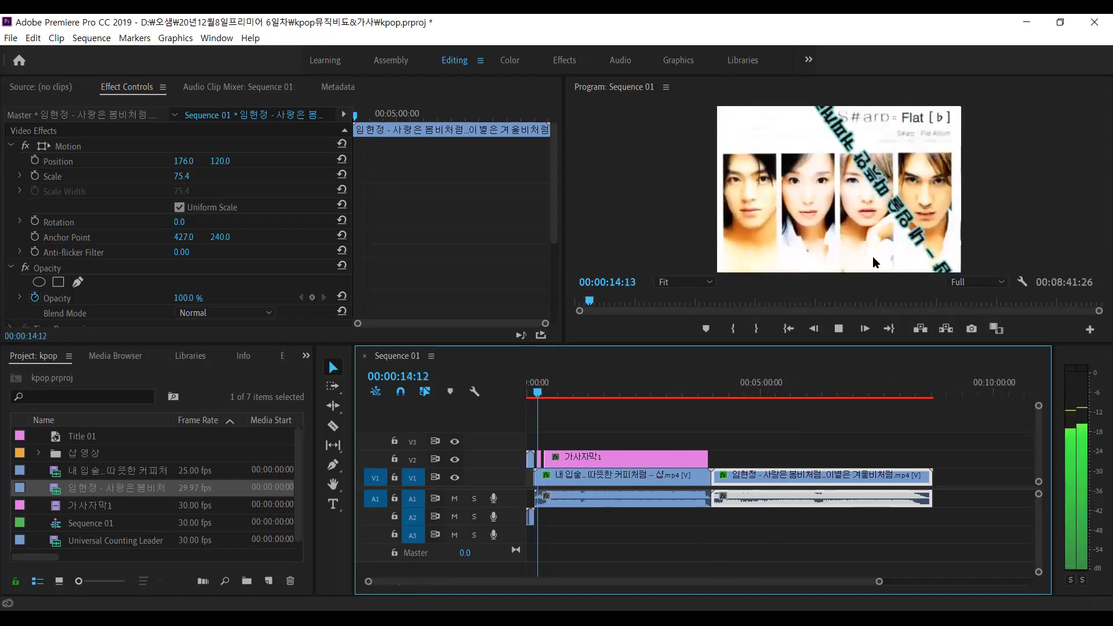
{"action": "key", "text": "space"}
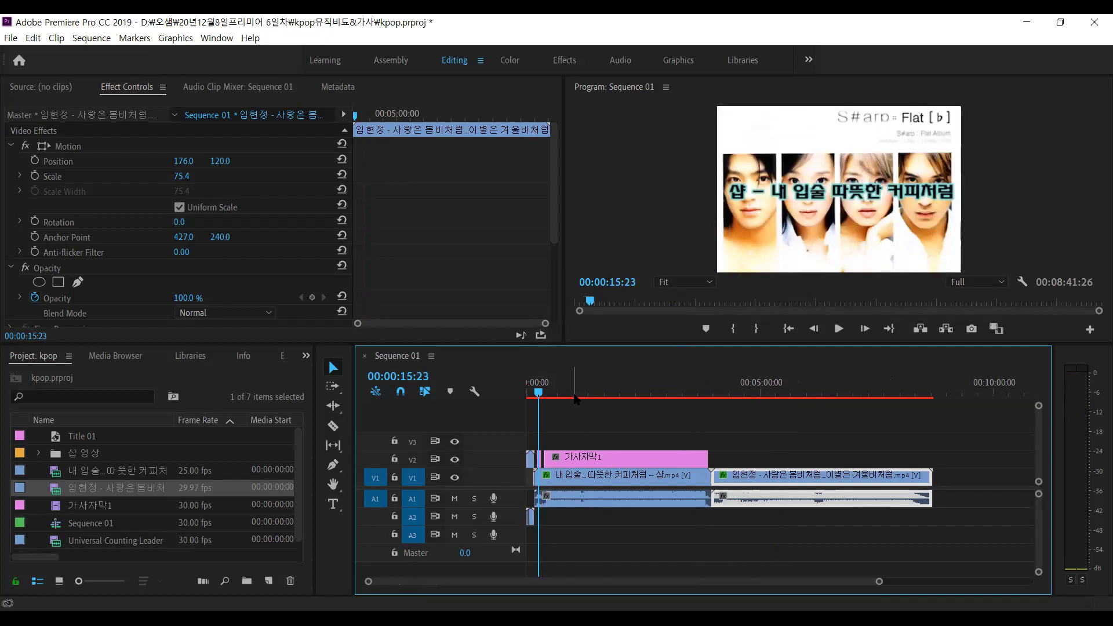
Select the song title clip on V2 at 00:00:15:23 and open its source, Title 01, in the title editor
{"action": "left_click", "coordinate": [635, 419]}
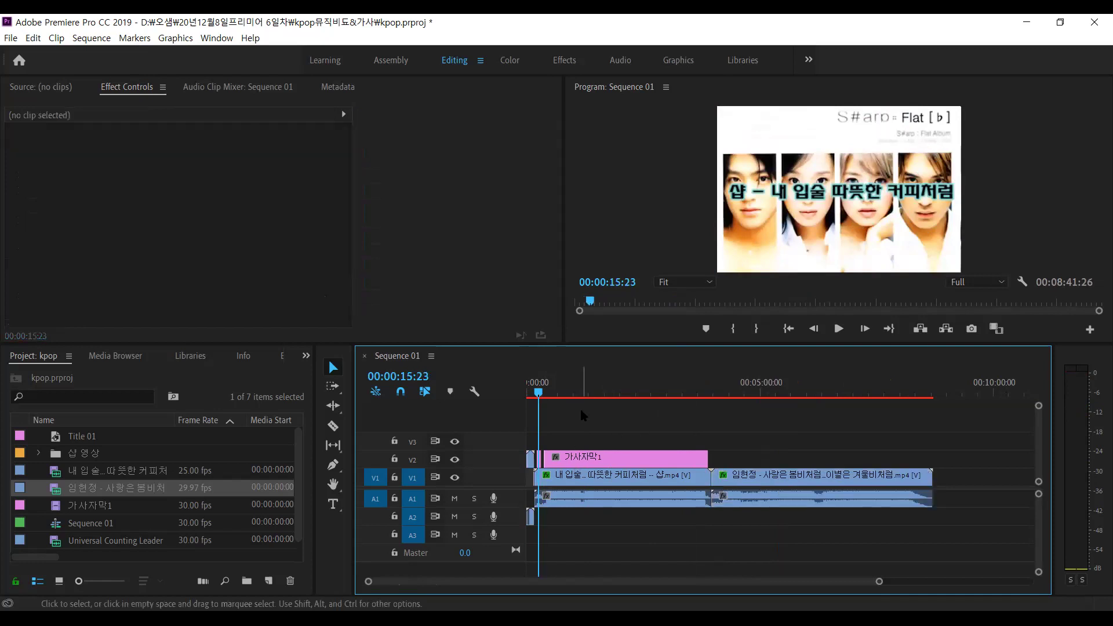
{"action": "key", "text": "="}
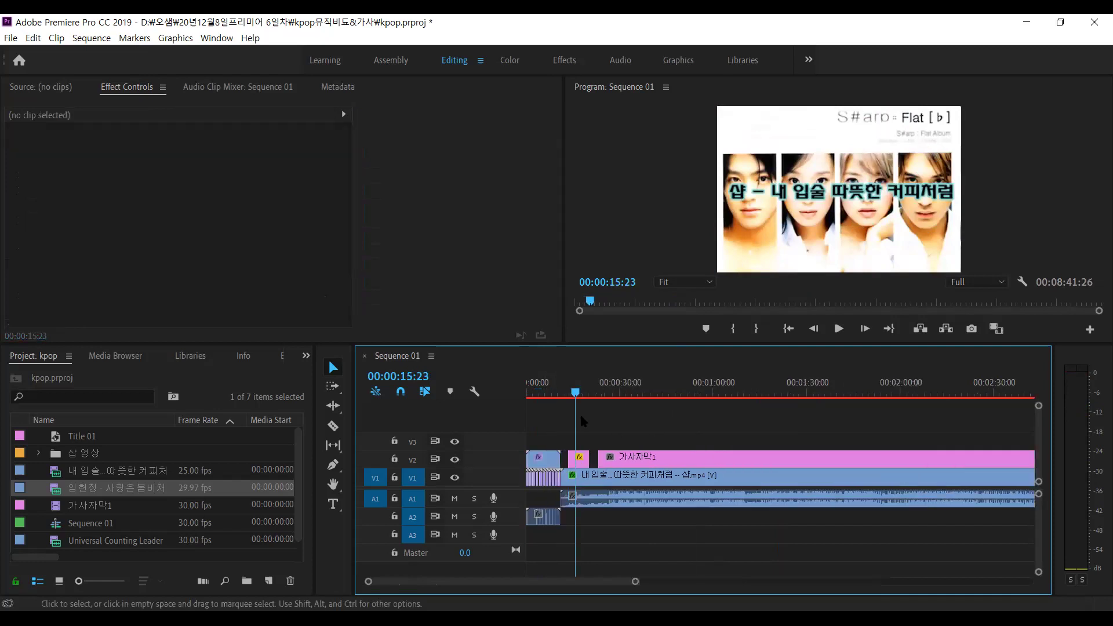
{"action": "left_click", "coordinate": [581, 458]}
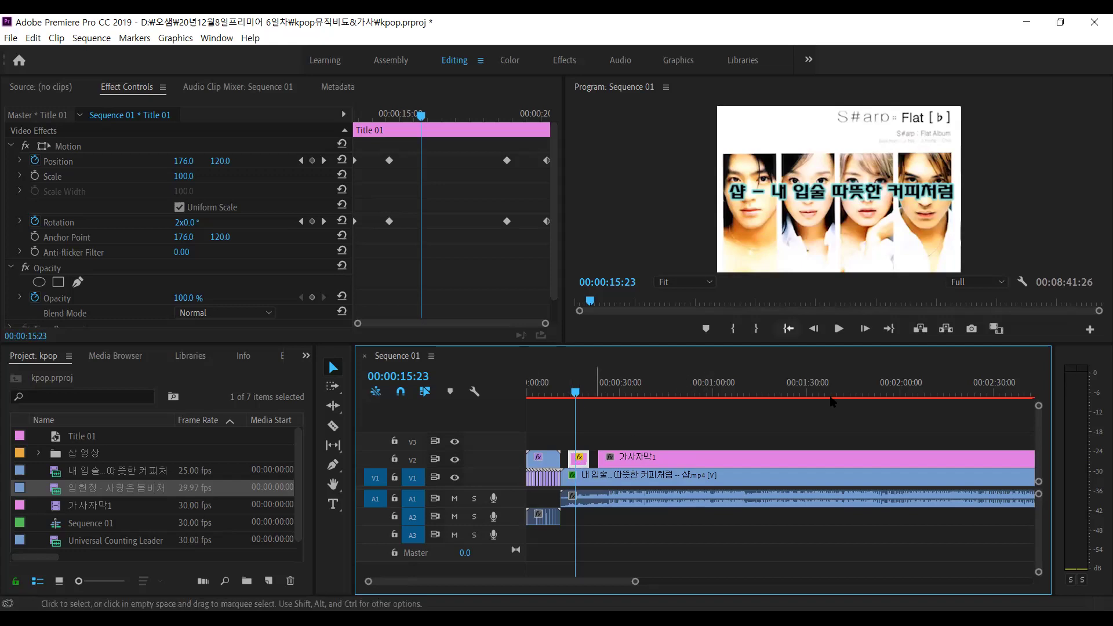
{"action": "left_click", "coordinate": [118, 493]}
{"action": "left_click", "coordinate": [114, 469]}
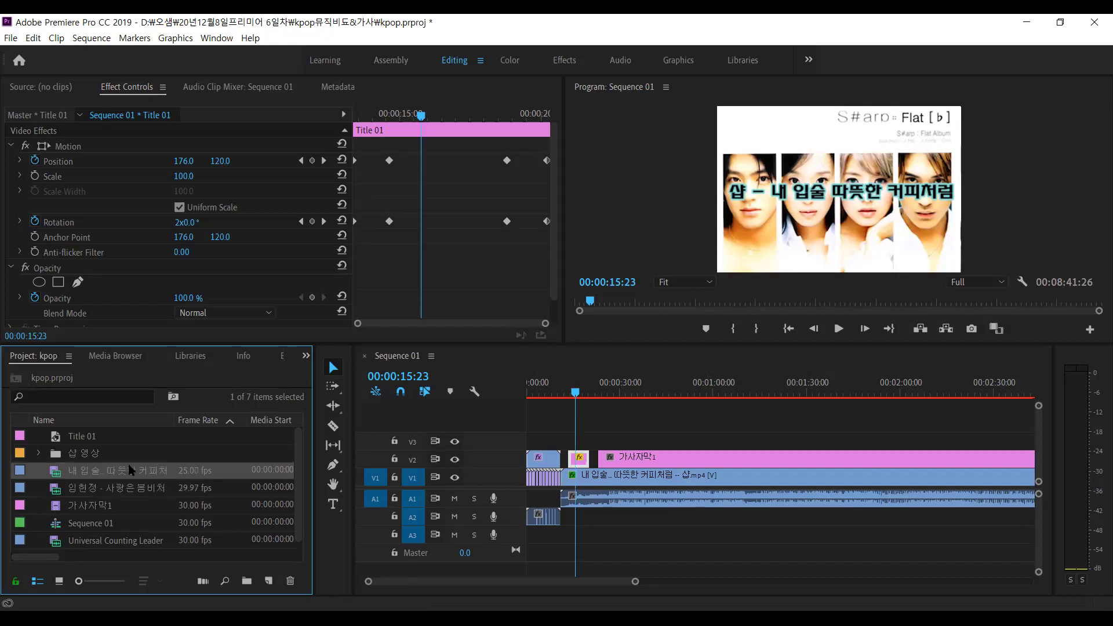
{"action": "left_click", "coordinate": [83, 441]}
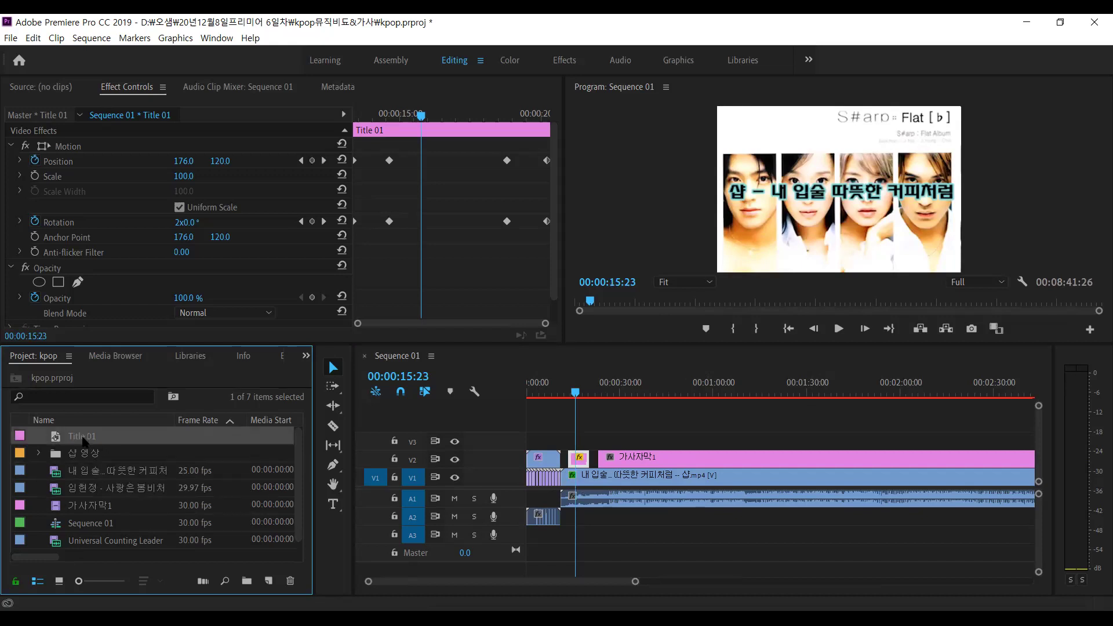
{"action": "double_click", "coordinate": [56, 436]}
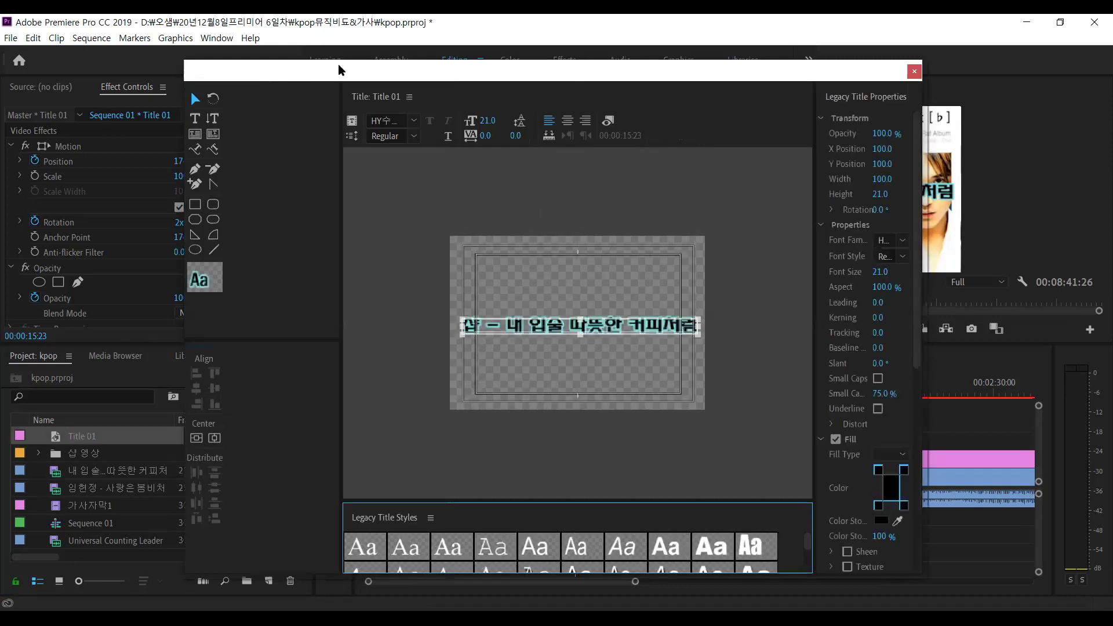
{"action": "left_click_drag", "start_coordinate": [352, 76], "coordinate": [325, 54]}
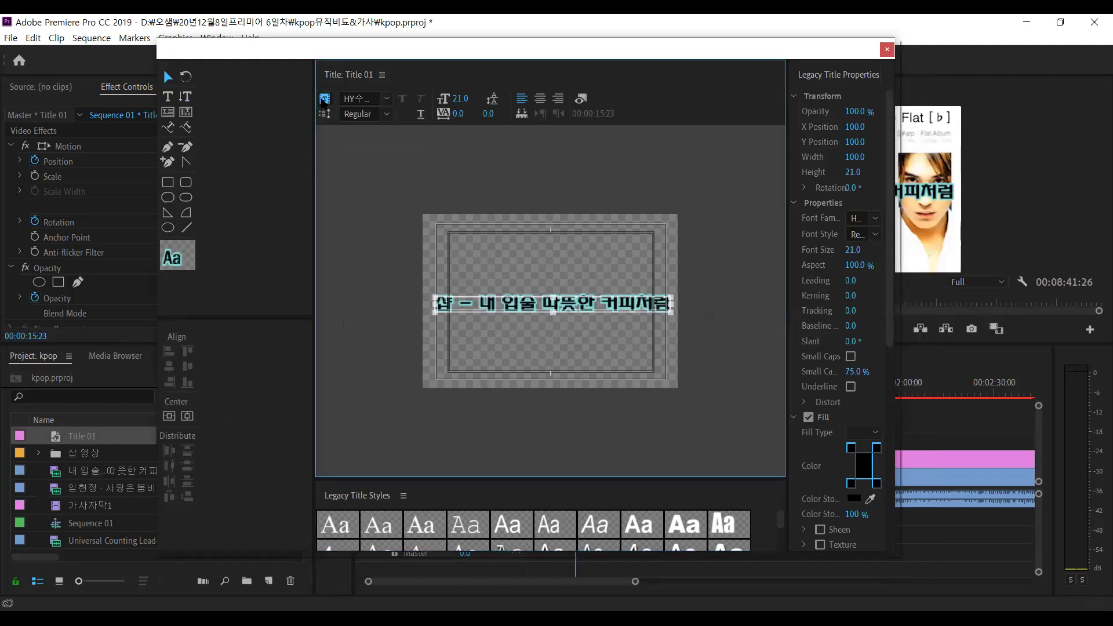
Create a new title named Title 02 based on Title 01, keeping the 352 x 240, 30.00 fps video settings
{"action": "left_click", "coordinate": [325, 100]}
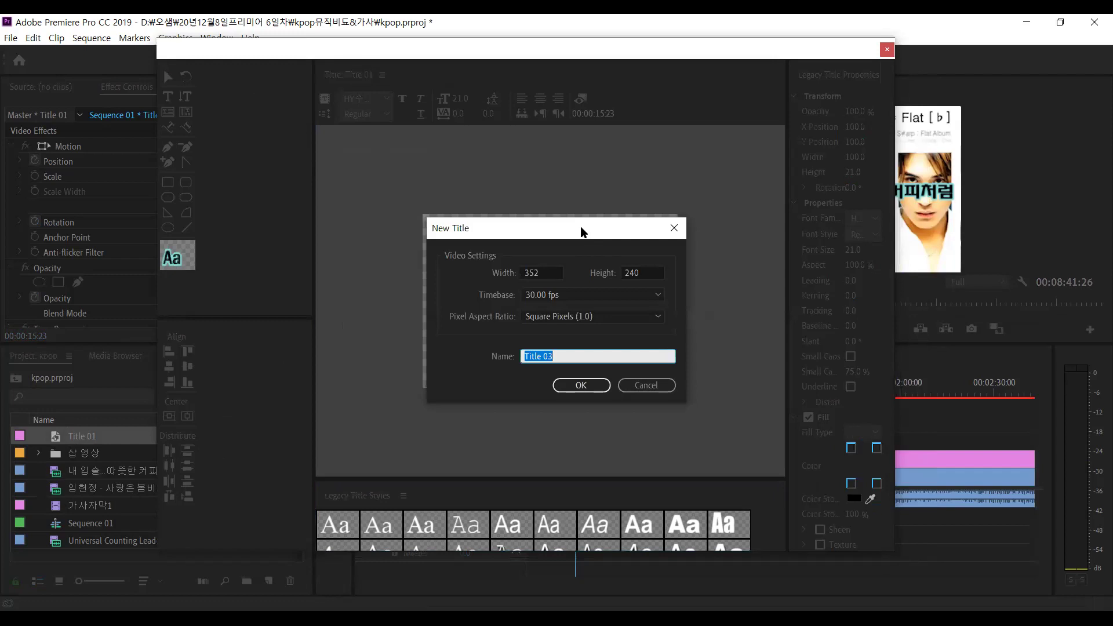
{"action": "left_click_drag", "start_coordinate": [582, 232], "coordinate": [719, 223]}
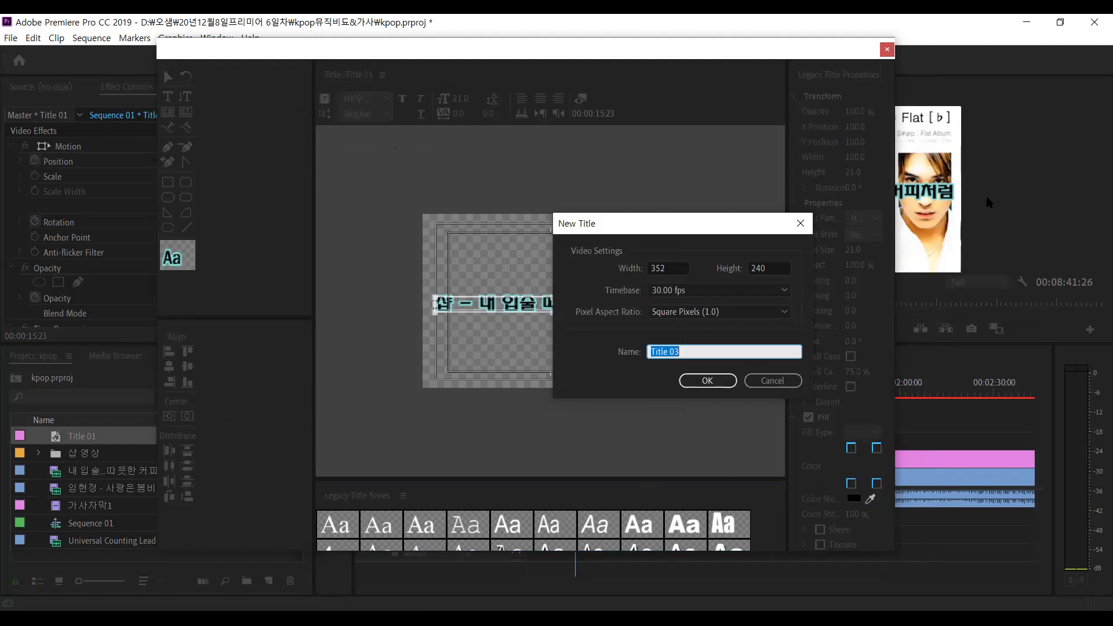
{"action": "left_click", "coordinate": [717, 351]}
{"action": "key", "text": "BackSpace"}
{"action": "key", "text": "BackSpace"}
{"action": "key", "text": "ctrl+z"}
{"action": "left_click", "coordinate": [709, 352]}
{"action": "left_click", "coordinate": [701, 380]}
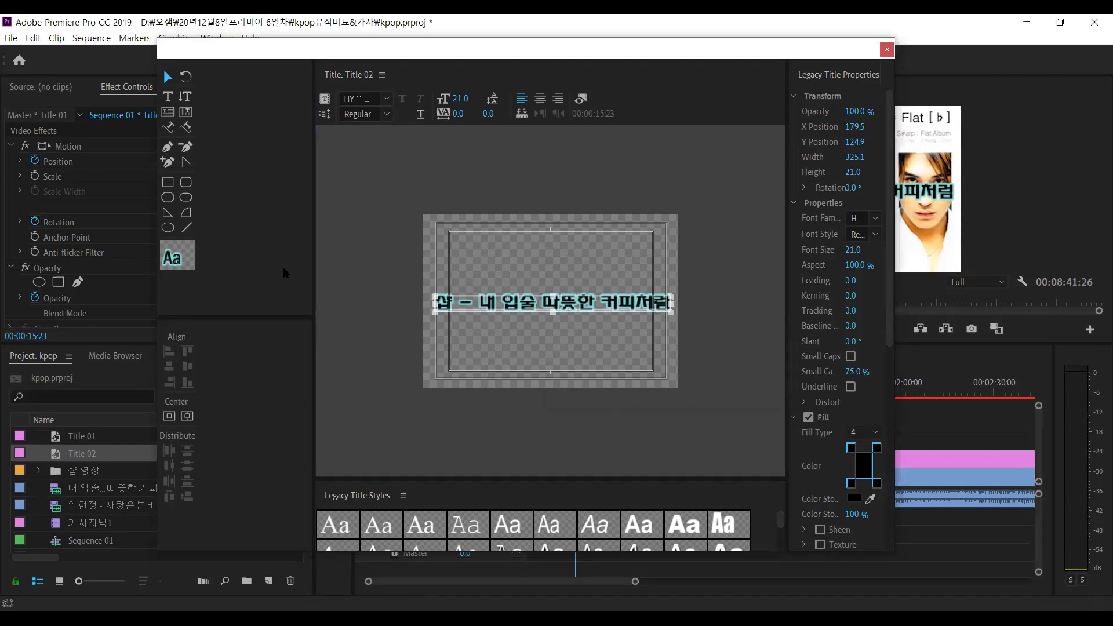
Replace Title 02's text with "임현정 - 사랑은 봄비처럼, 이별은 겨울비처럼" on two lines, indent the second line and close the title editor
{"action": "left_click", "coordinate": [167, 96]}
{"action": "left_click", "coordinate": [448, 305]}
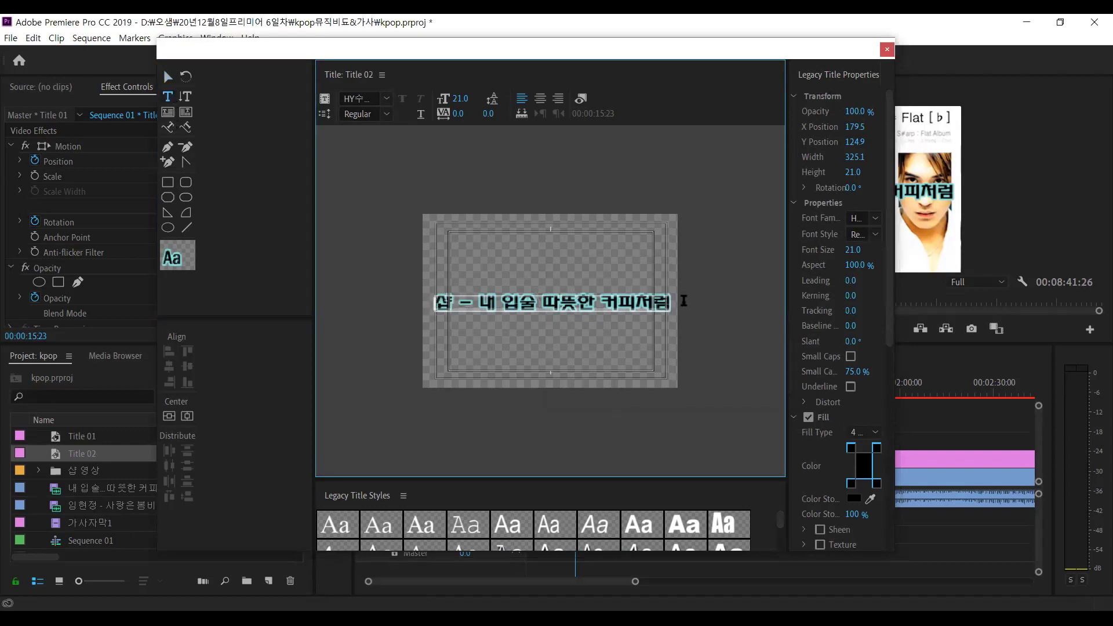
{"action": "left_click", "coordinate": [682, 298], "text": "shift"}
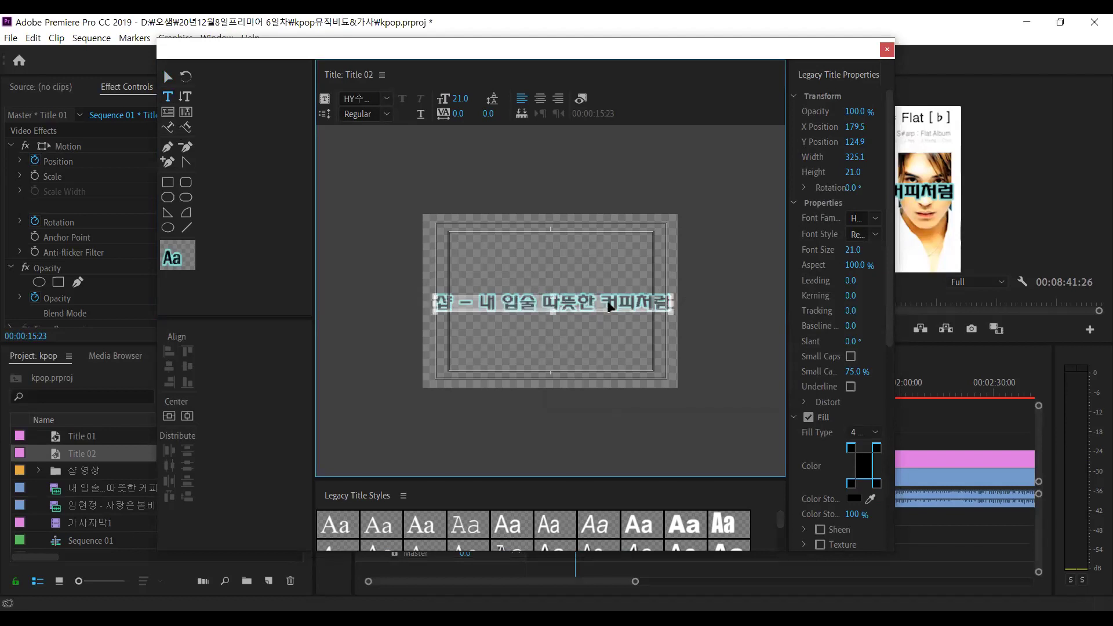
{"action": "key", "text": "ctrl+v"}
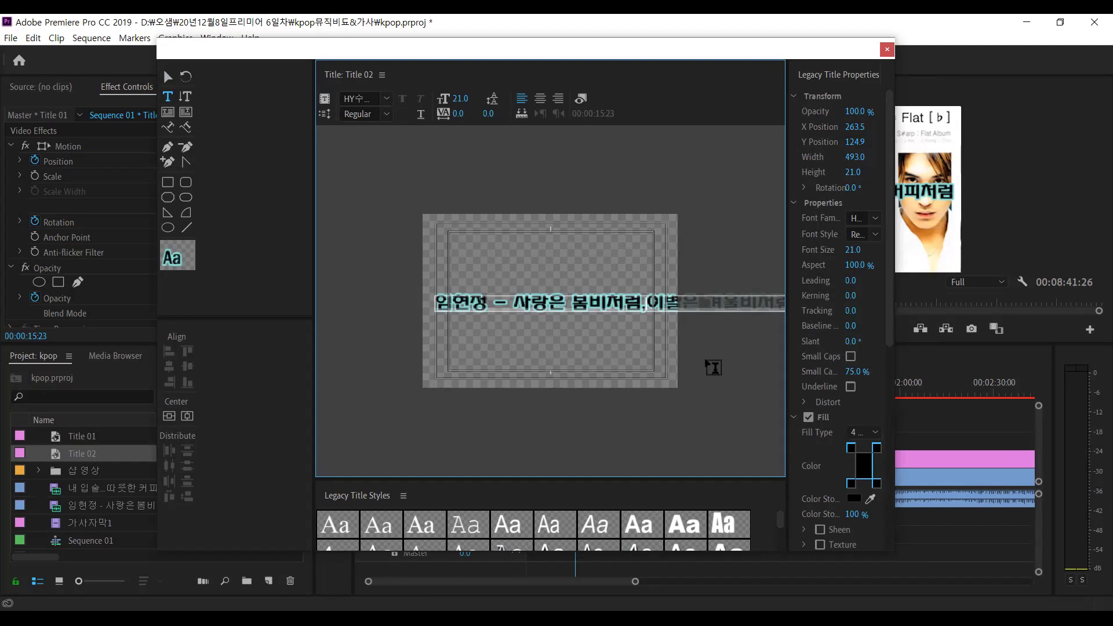
{"action": "key", "text": "Return"}
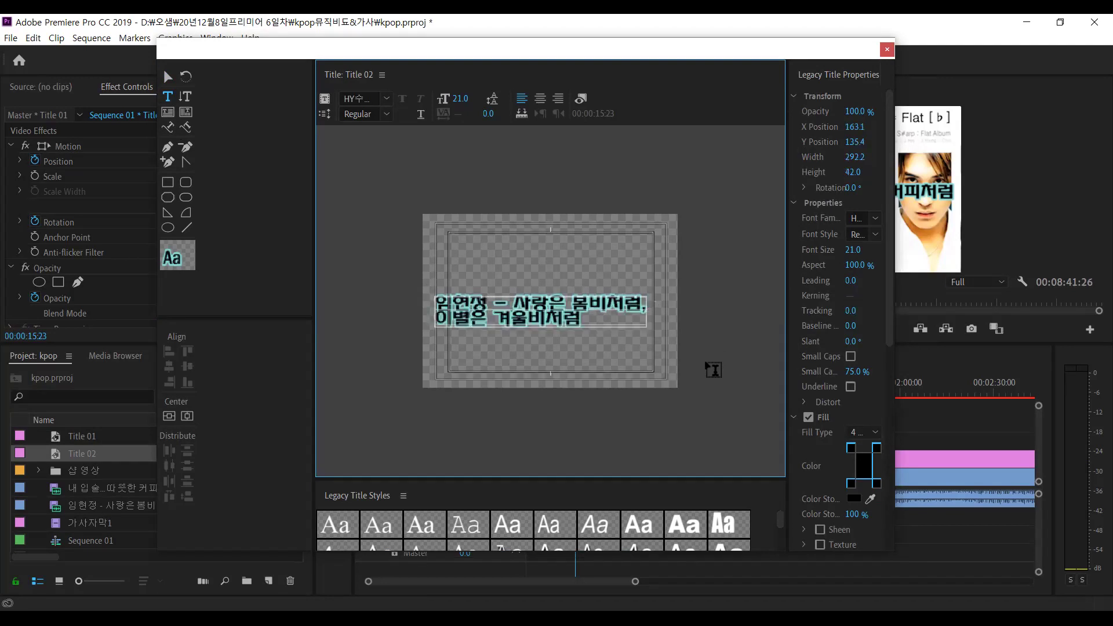
{"action": "key", "text": "Return"}
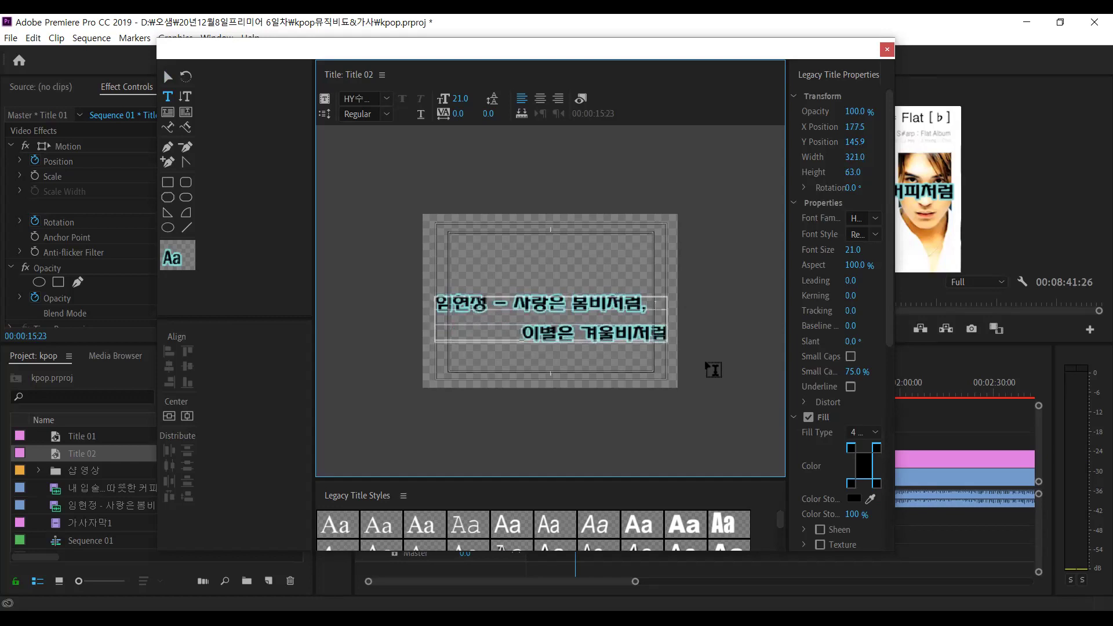
{"action": "left_click", "coordinate": [167, 76]}
{"action": "left_click", "coordinate": [551, 243]}
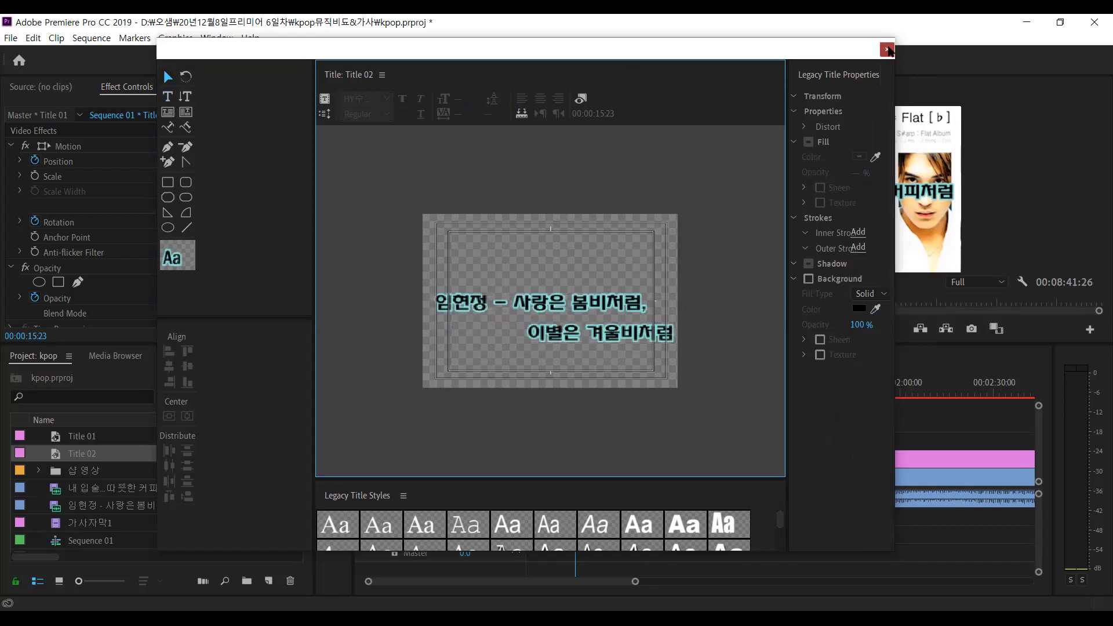
{"action": "left_click", "coordinate": [887, 50]}
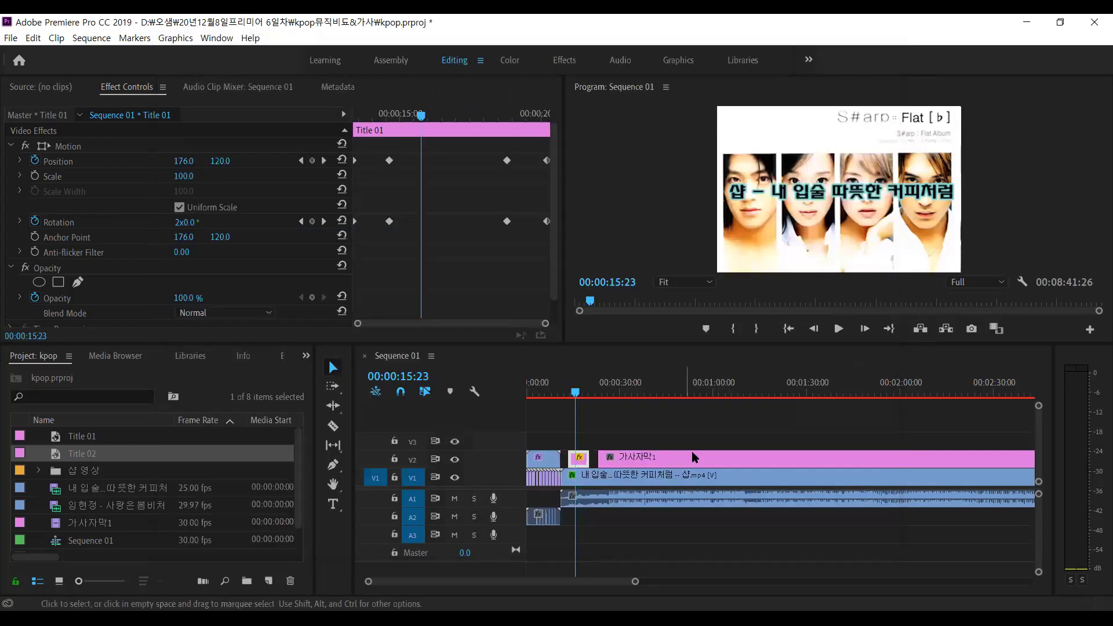
Place Title 02 on V2 at 00:04:00:24, above the opening of the second music video
{"action": "left_click", "coordinate": [757, 416]}
{"action": "key", "text": "minus"}
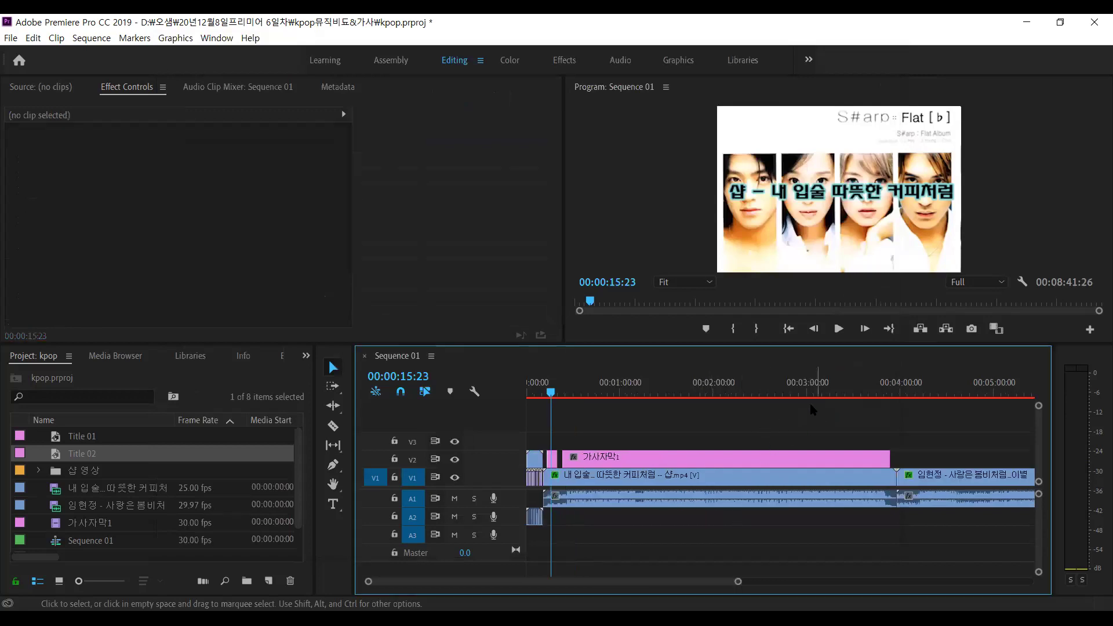
{"action": "key", "text": "minus"}
{"action": "left_click_drag", "start_coordinate": [741, 384], "coordinate": [718, 370]}
{"action": "key", "text": "equal"}
{"action": "mouse_move", "coordinate": [777, 394]}
{"action": "left_mouse_down"}
{"action": "mouse_move", "coordinate": [746, 396]}
{"action": "mouse_move", "coordinate": [758, 398]}
{"action": "left_mouse_up"}
{"action": "left_click", "coordinate": [81, 456]}
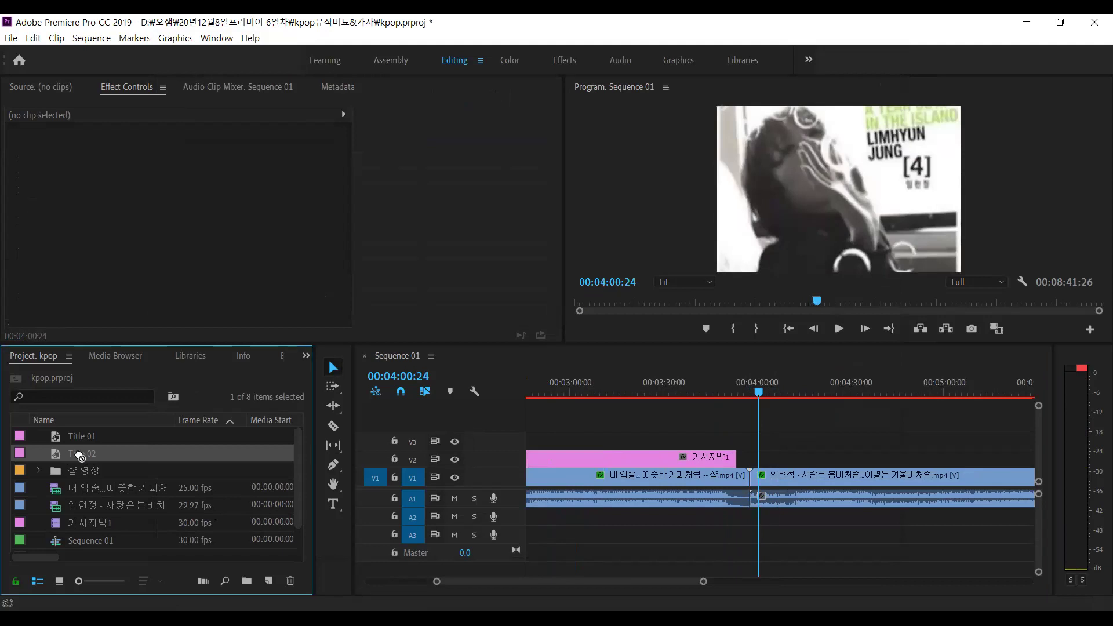
{"action": "left_click_drag", "start_coordinate": [81, 457], "coordinate": [766, 464]}
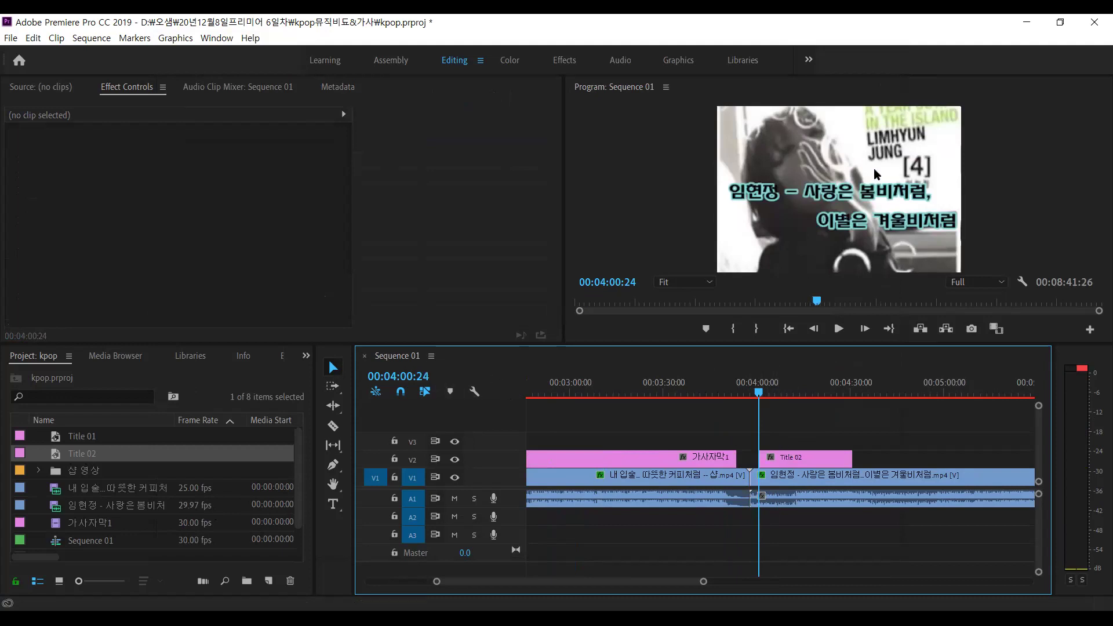
Set the duration of the Title 02 clip on V2 to 00:00:07:00
{"action": "left_click", "coordinate": [815, 460]}
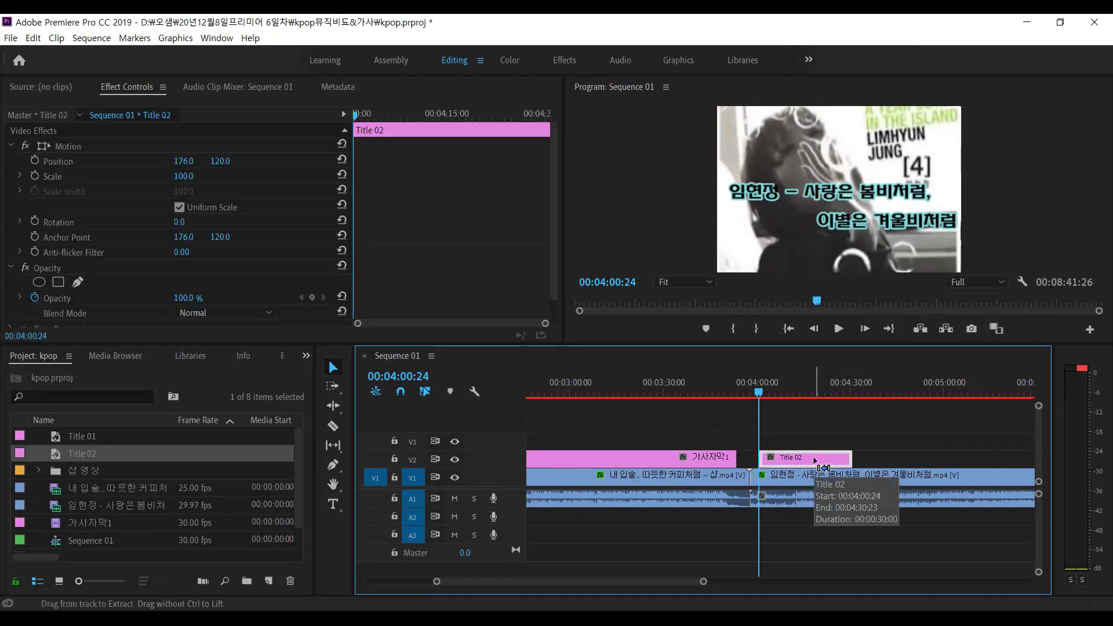
{"action": "key", "text": "ctrl+r"}
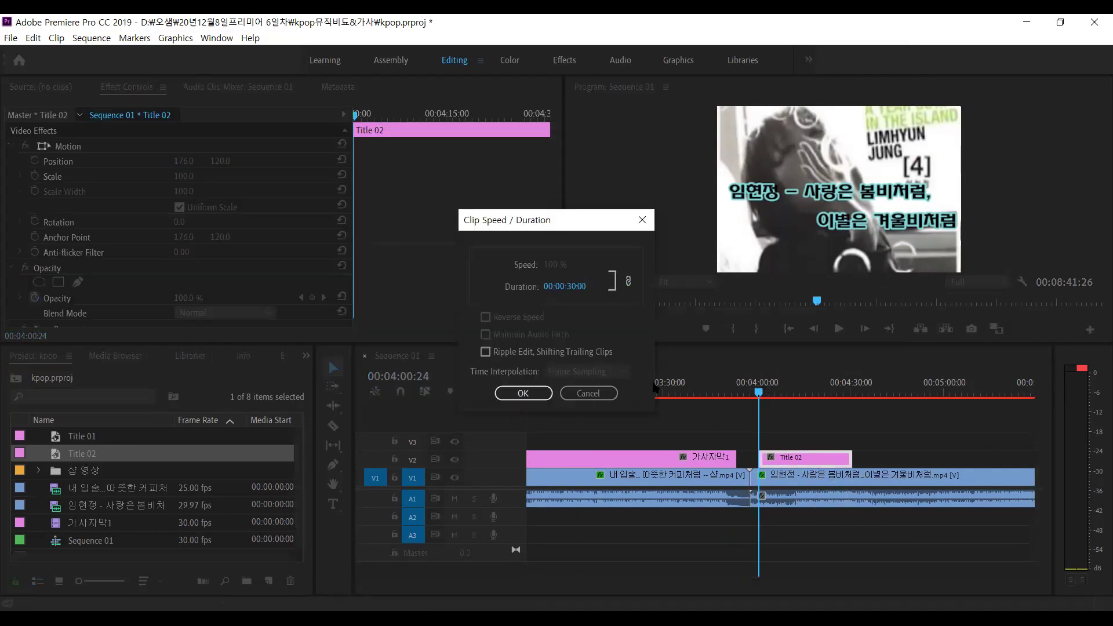
{"action": "left_click", "coordinate": [602, 393]}
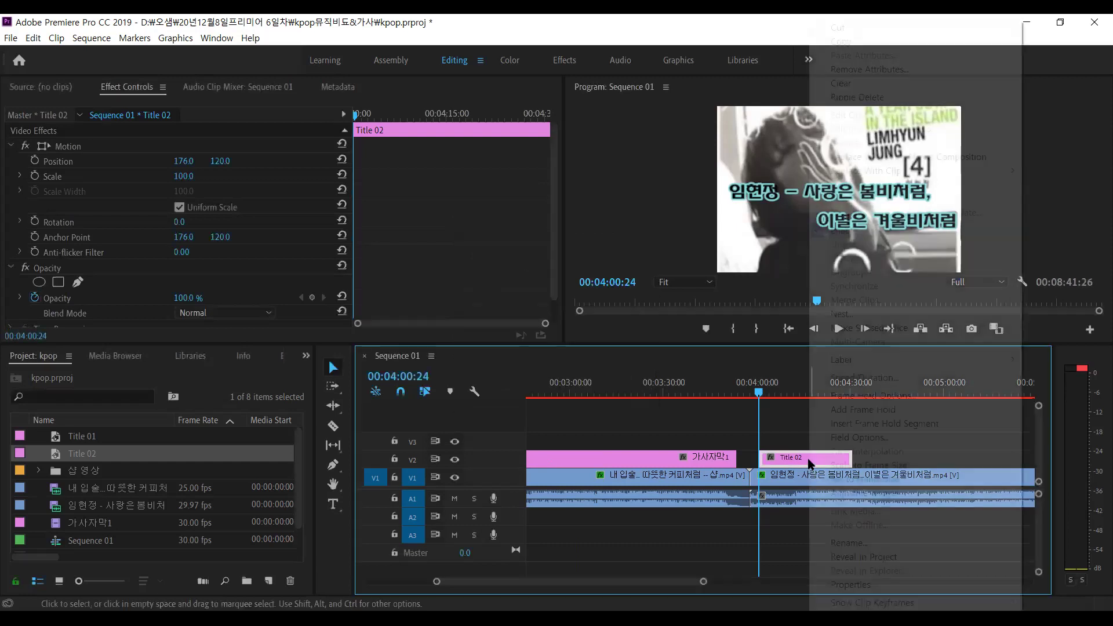
{"action": "right_click", "coordinate": [810, 458]}
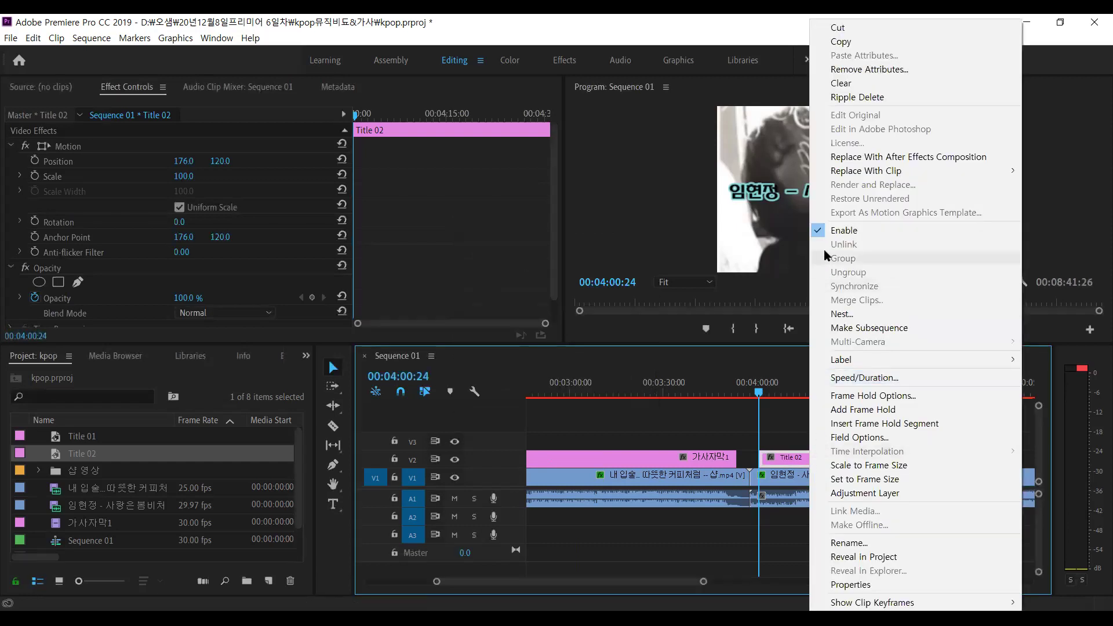
{"action": "left_click", "coordinate": [878, 380]}
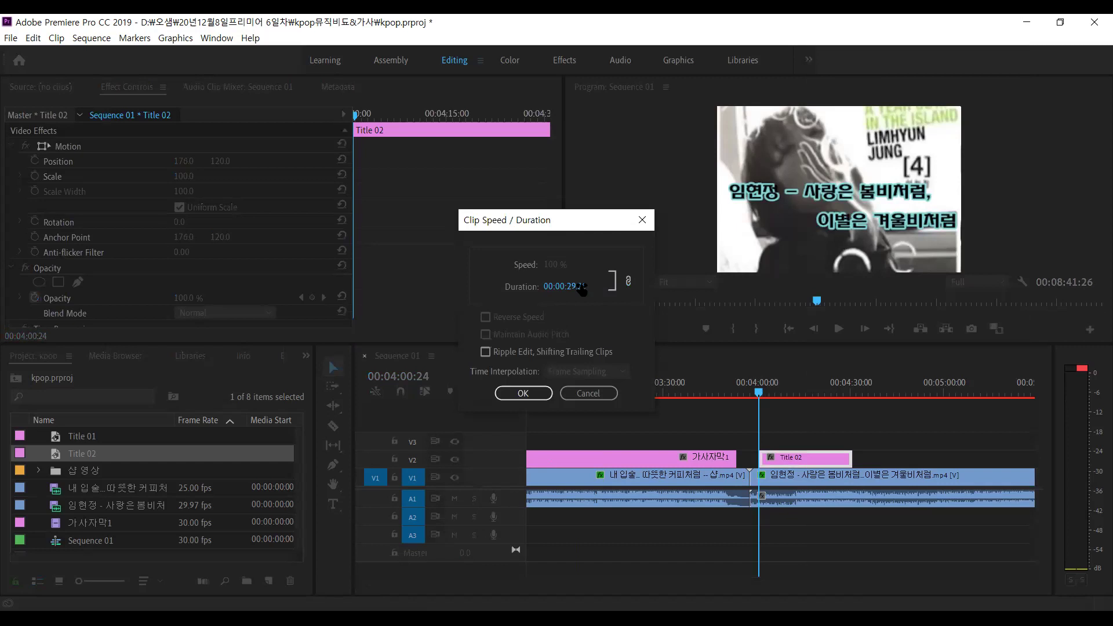
{"action": "left_click", "coordinate": [589, 288]}
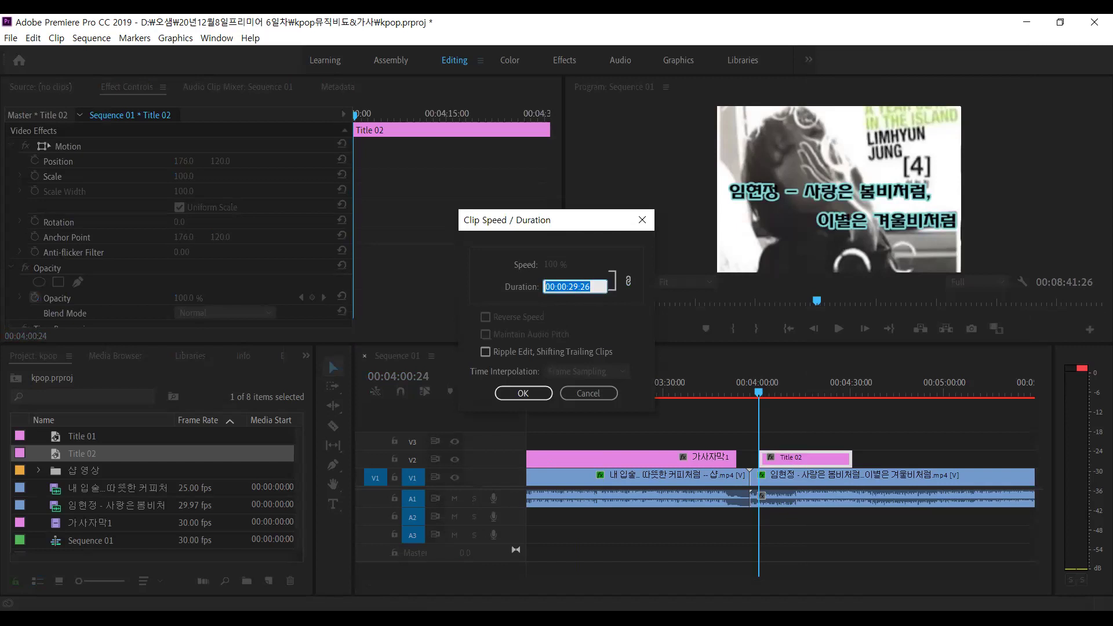
{"action": "type", "text": "7"}
{"action": "left_click", "coordinate": [603, 311]}
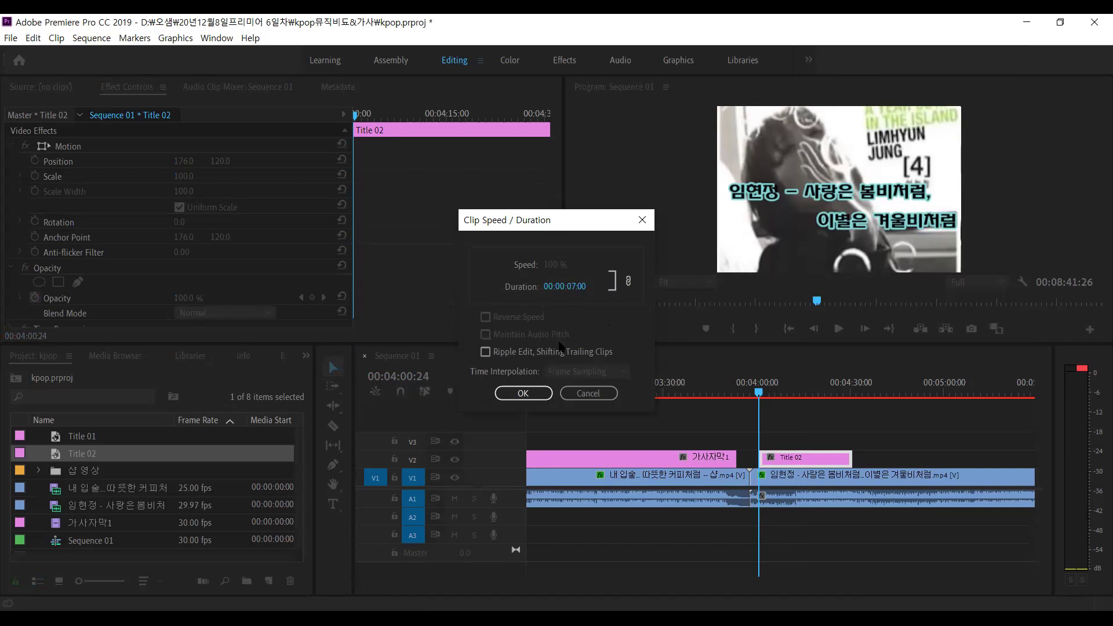
{"action": "left_click", "coordinate": [527, 392]}
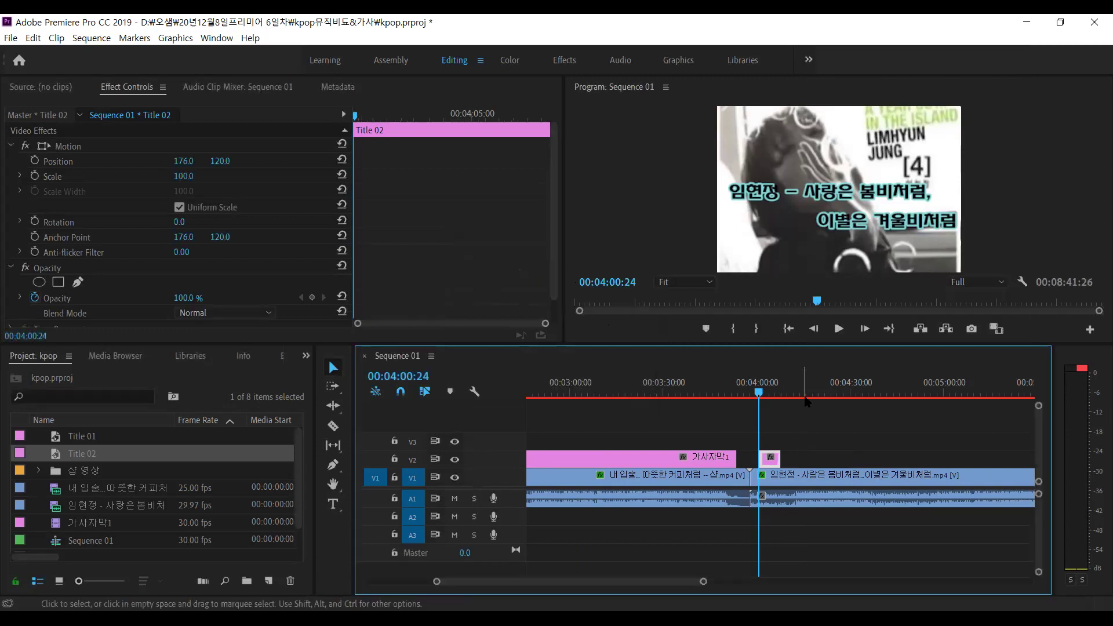
Scrub the start of the Title 02 clip up to 00:04:02:05 to check its motion
{"action": "key", "text": "="}
{"action": "key", "text": "="}
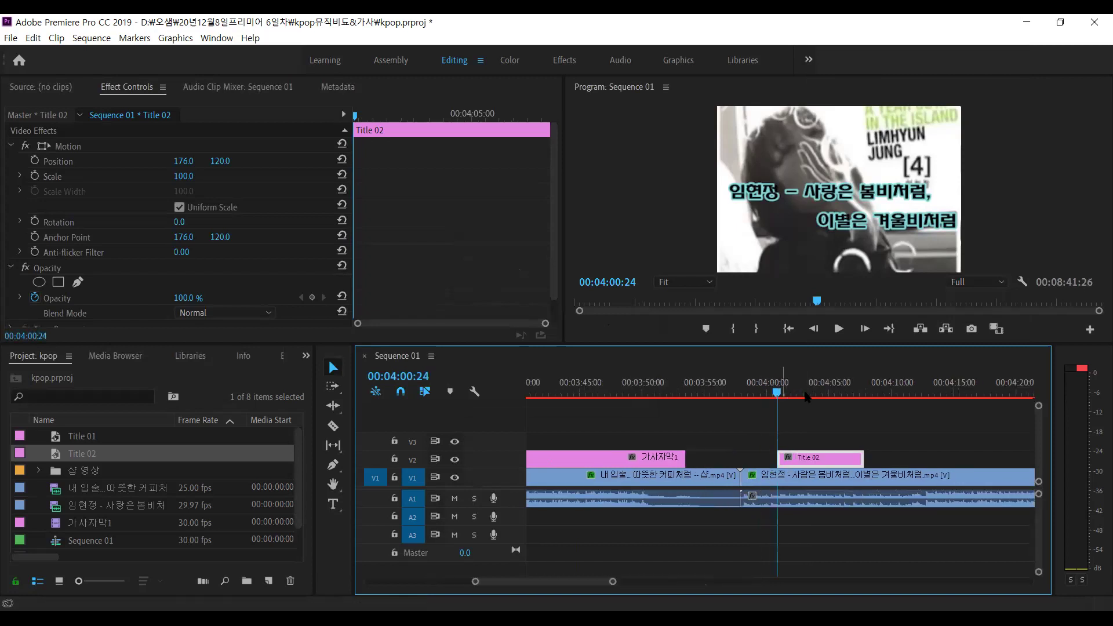
{"action": "left_click", "coordinate": [833, 394]}
{"action": "left_click_drag", "start_coordinate": [833, 394], "coordinate": [794, 394]}
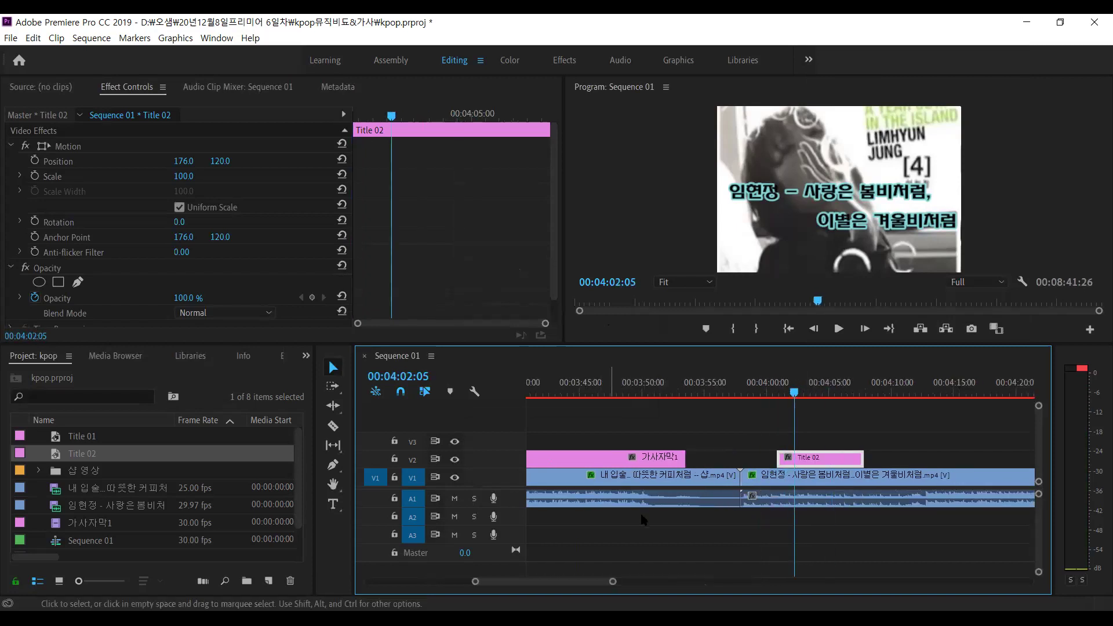
Review the animation of the Title 01 clip on V2 and copy that clip for its attributes
{"action": "scroll", "coordinate": [641, 519], "scroll_direction": "up", "scroll_amount": 15}
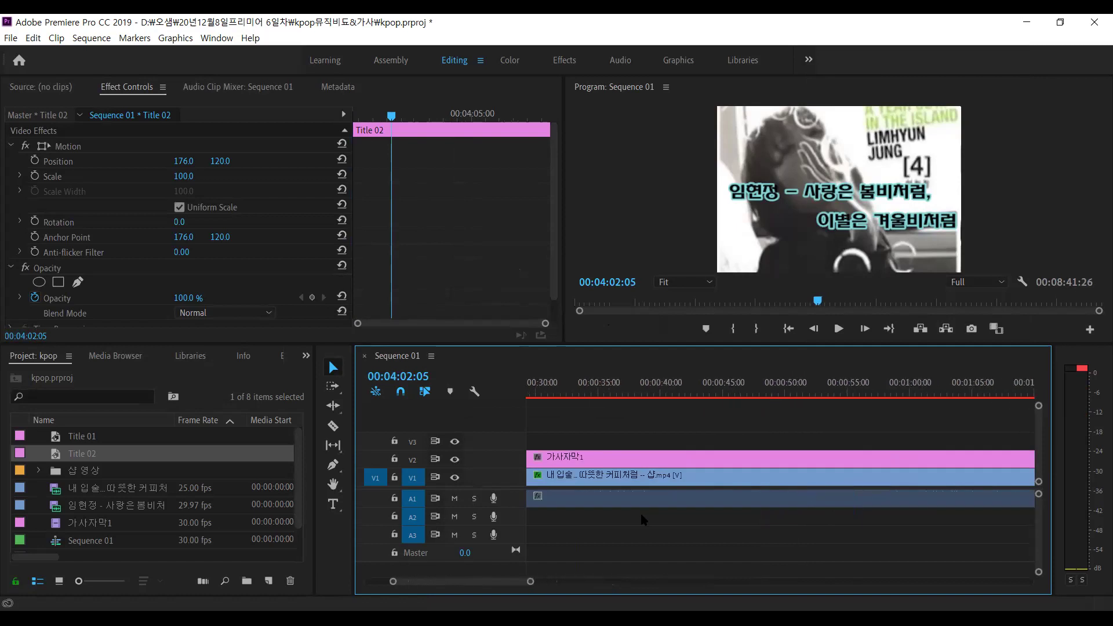
{"action": "left_click", "coordinate": [718, 393]}
{"action": "left_click", "coordinate": [740, 464]}
{"action": "key", "text": "space"}
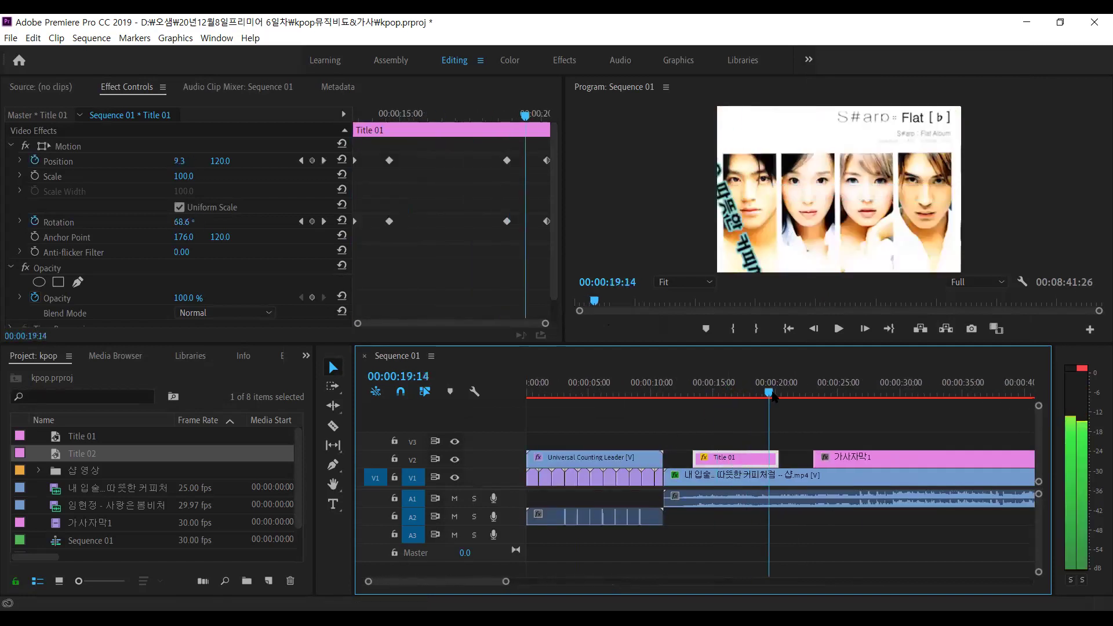
{"action": "left_click", "coordinate": [708, 389]}
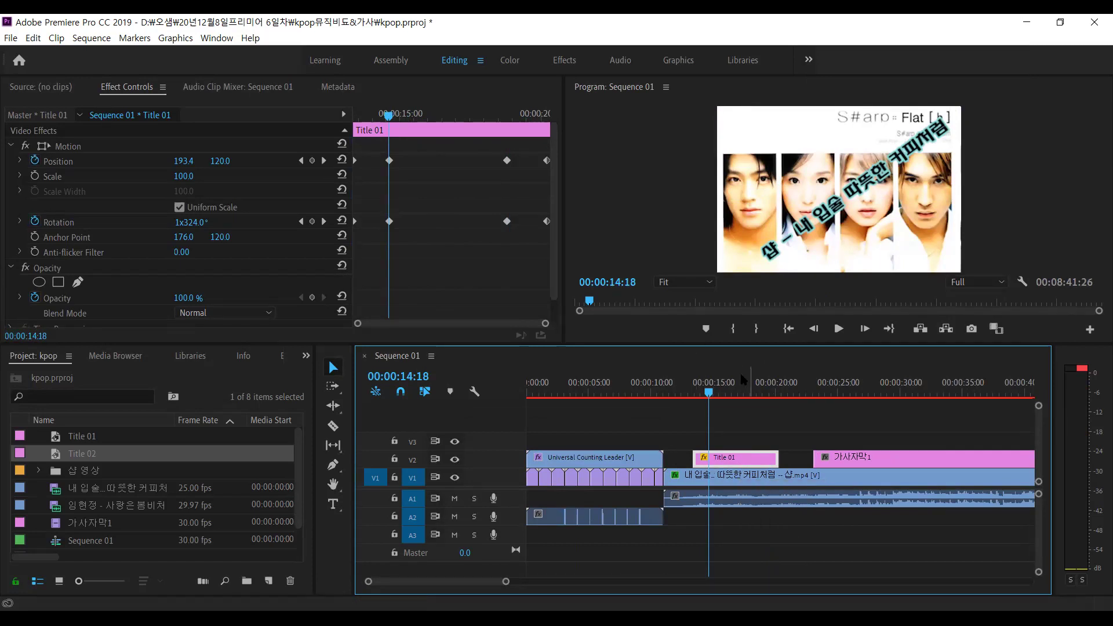
{"action": "left_click", "coordinate": [731, 395]}
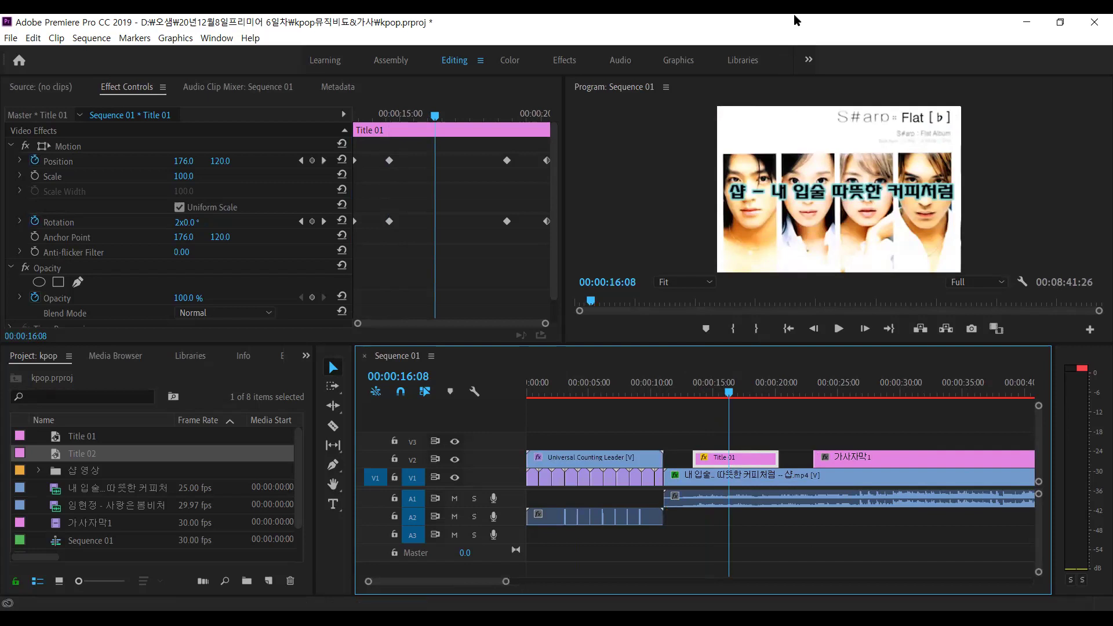
Paste Title 01's attributes onto the Title 02 clip with Scale Attribute Times, Motion and Time Remapping included and Opacity excluded
{"action": "left_click", "coordinate": [881, 568]}
{"action": "scroll", "coordinate": [828, 583], "scroll_direction": "down", "scroll_amount": 3}
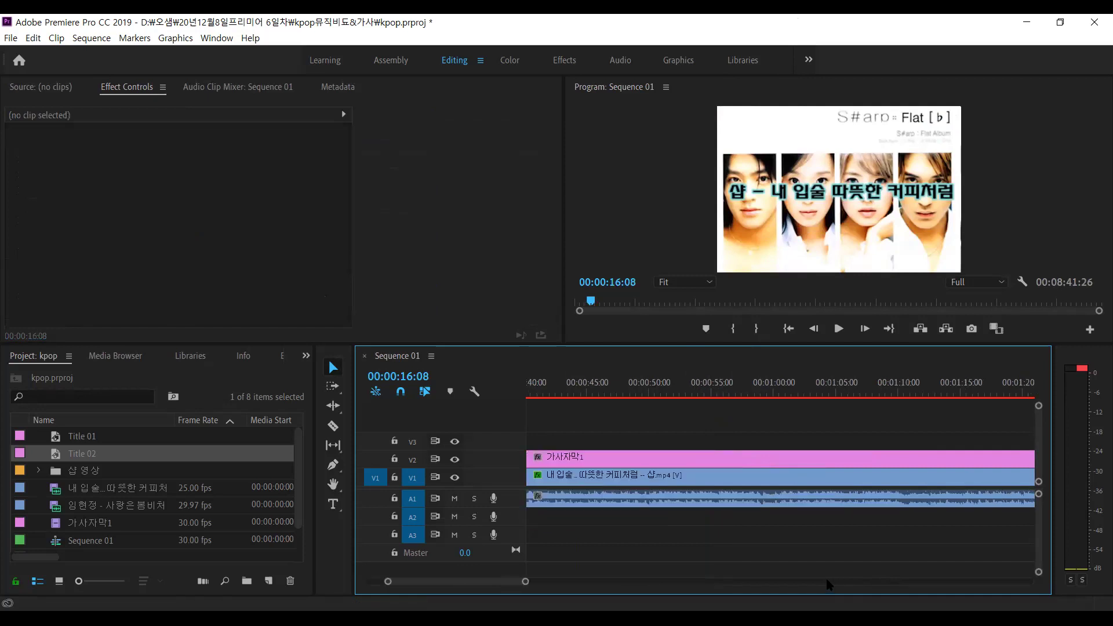
{"action": "scroll", "coordinate": [664, 404], "scroll_direction": "down", "scroll_amount": 4}
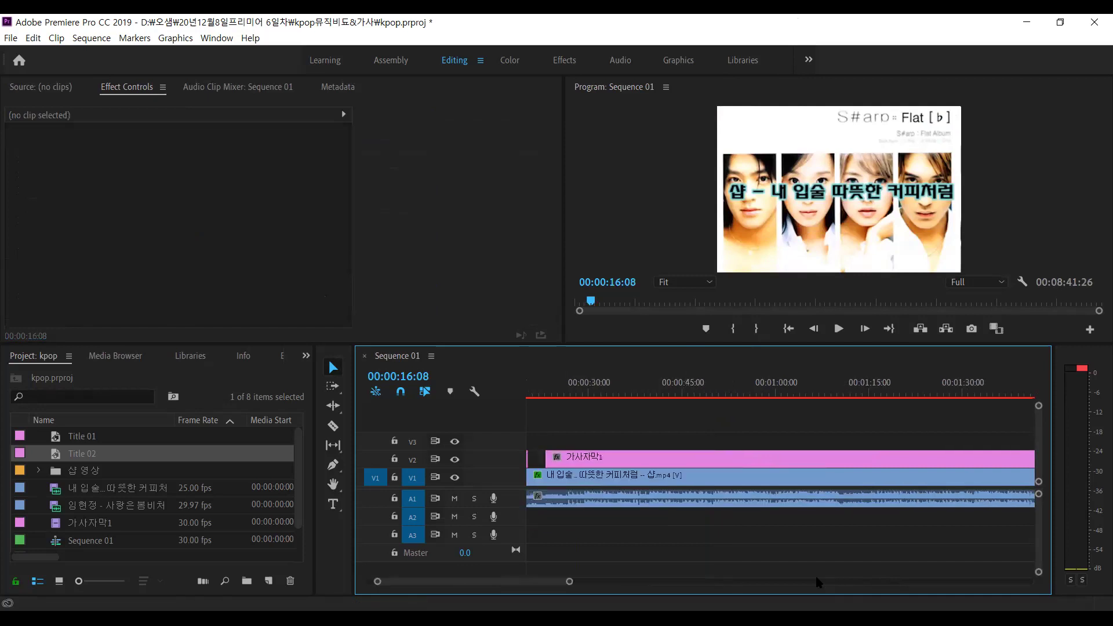
{"action": "scroll", "coordinate": [728, 398], "scroll_direction": "down", "scroll_amount": 2}
{"action": "left_click", "coordinate": [719, 394]}
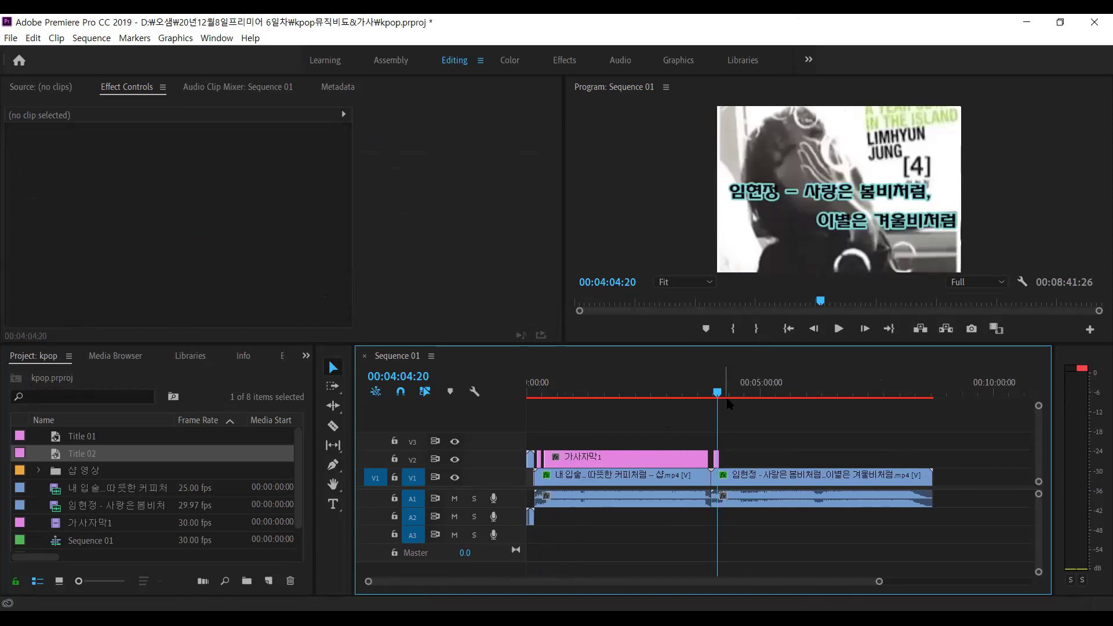
{"action": "scroll", "coordinate": [729, 404], "scroll_direction": "up", "scroll_amount": 4}
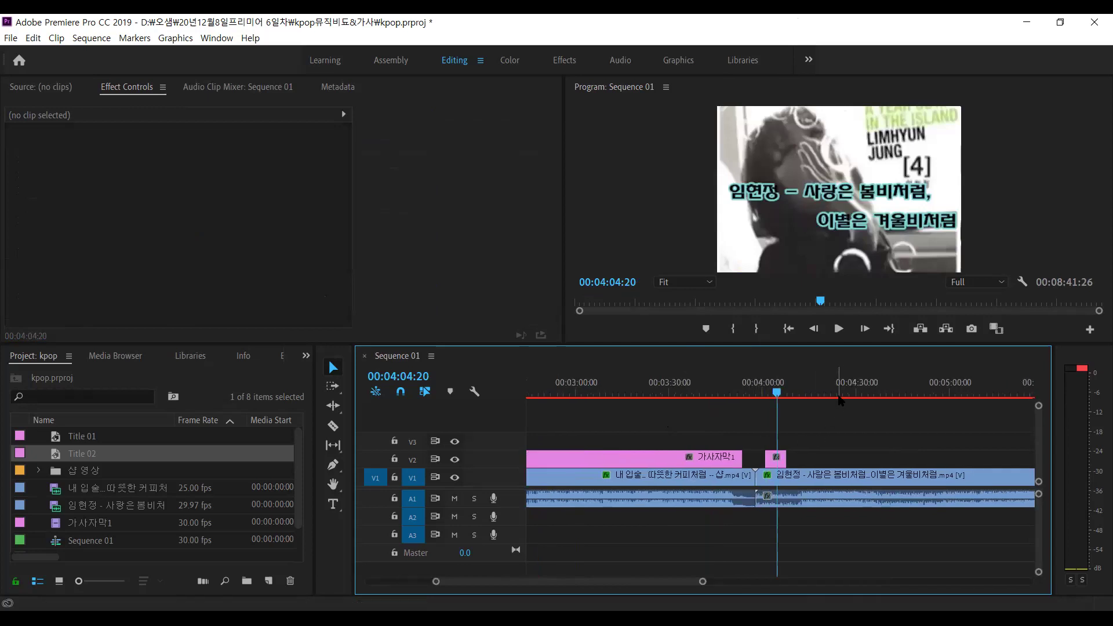
{"action": "left_click", "coordinate": [771, 393]}
{"action": "left_click", "coordinate": [779, 461]}
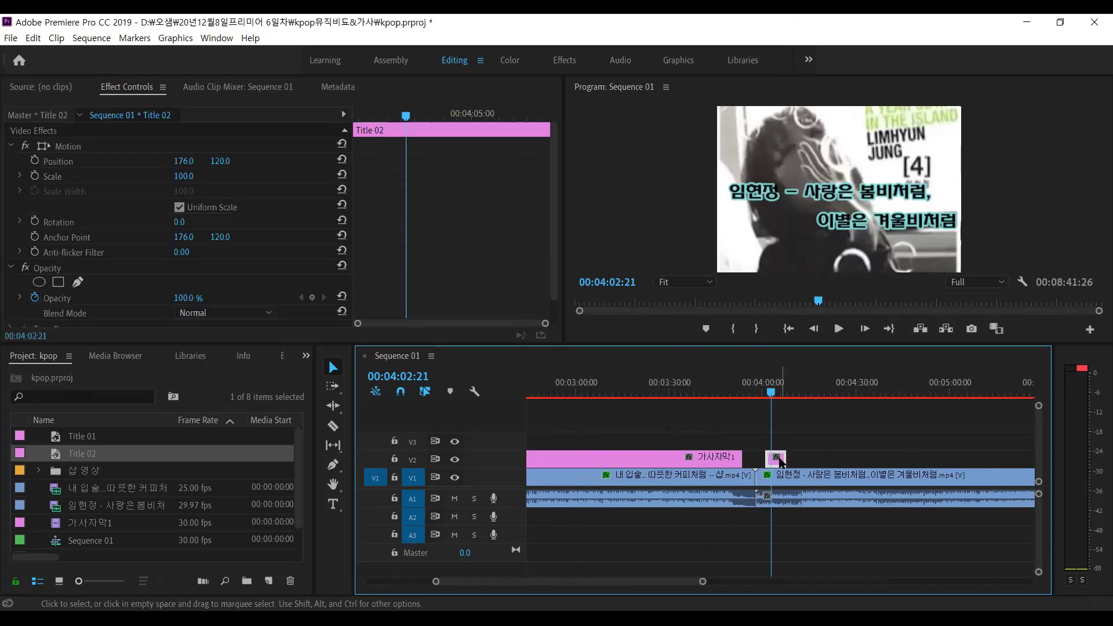
{"action": "right_click", "coordinate": [779, 459]}
{"action": "left_click", "coordinate": [798, 445]}
{"action": "right_click", "coordinate": [777, 456]}
{"action": "left_click", "coordinate": [823, 416]}
{"action": "left_click", "coordinate": [775, 461]}
{"action": "right_click", "coordinate": [774, 461]}
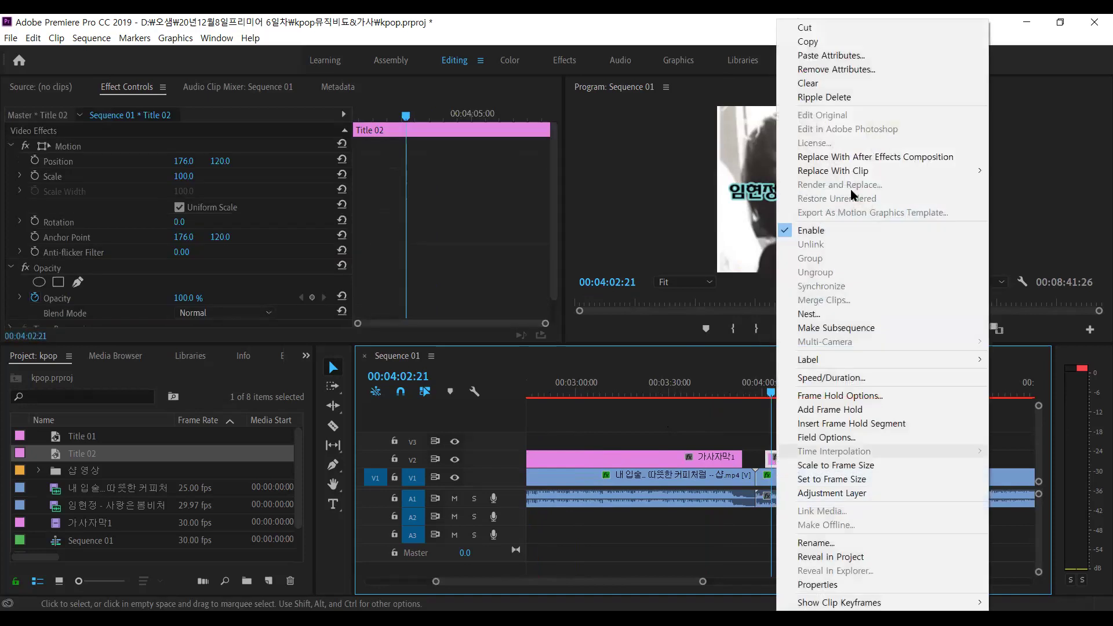
{"action": "left_click", "coordinate": [852, 55]}
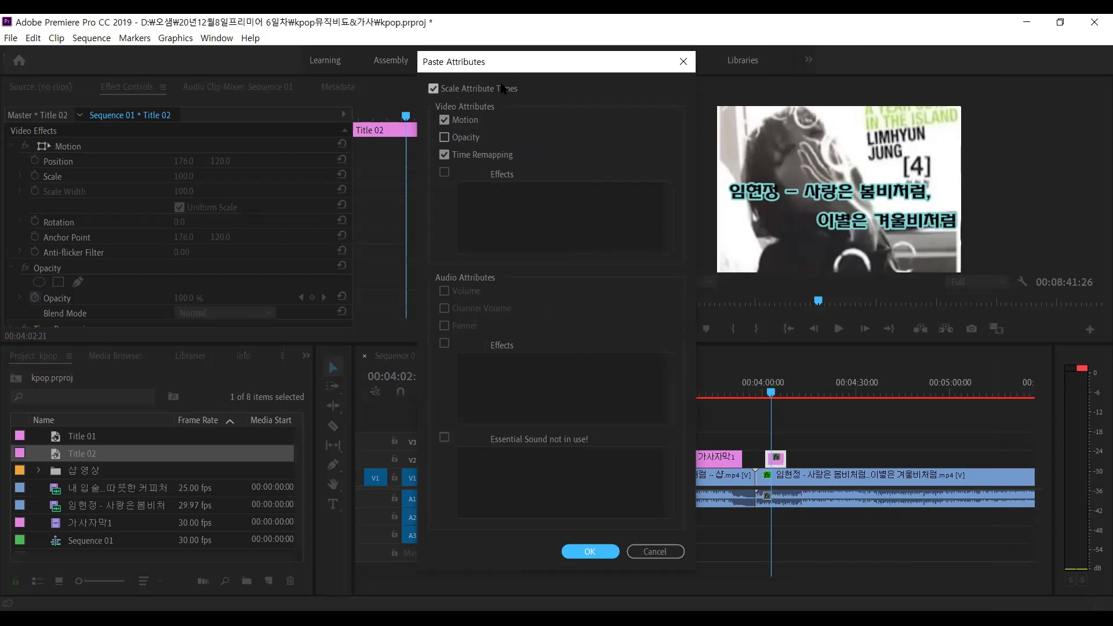
{"action": "left_click", "coordinate": [589, 551]}
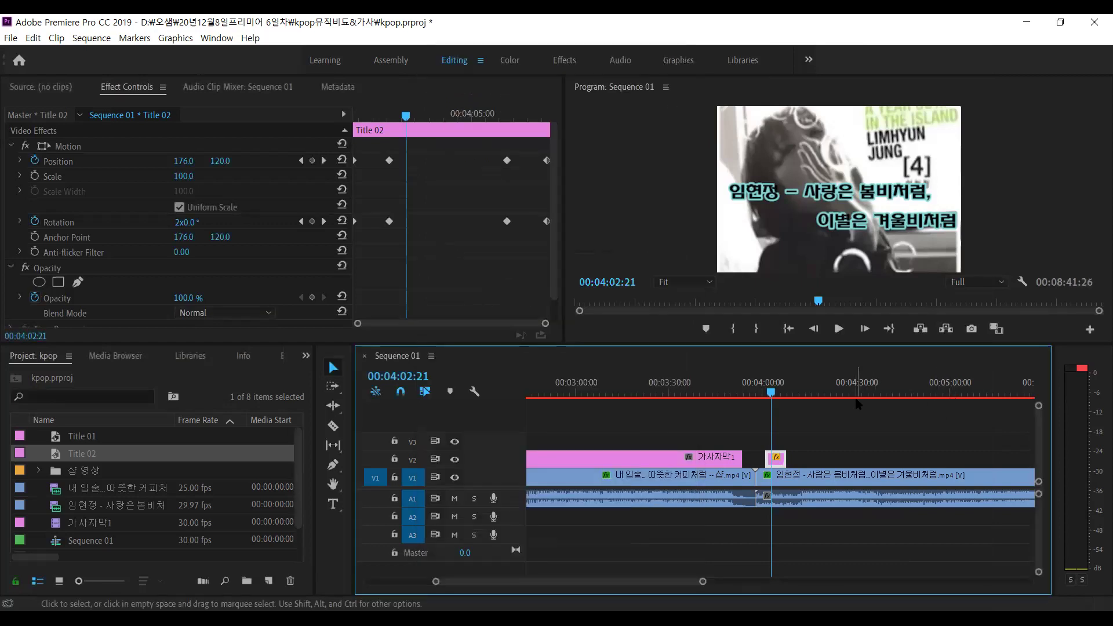
Play the second music video from just before the Title 02 clip to about 00:04:09:06 to review its animation
{"action": "key", "text": "equal"}
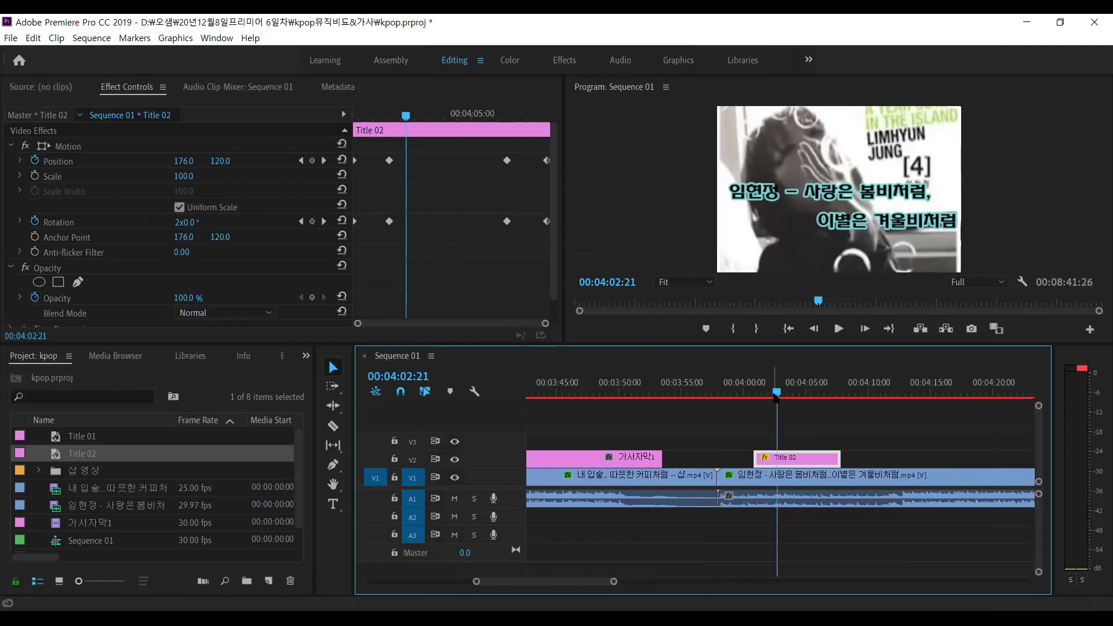
{"action": "left_click_drag", "start_coordinate": [777, 392], "coordinate": [747, 390]}
{"action": "key", "text": "space"}
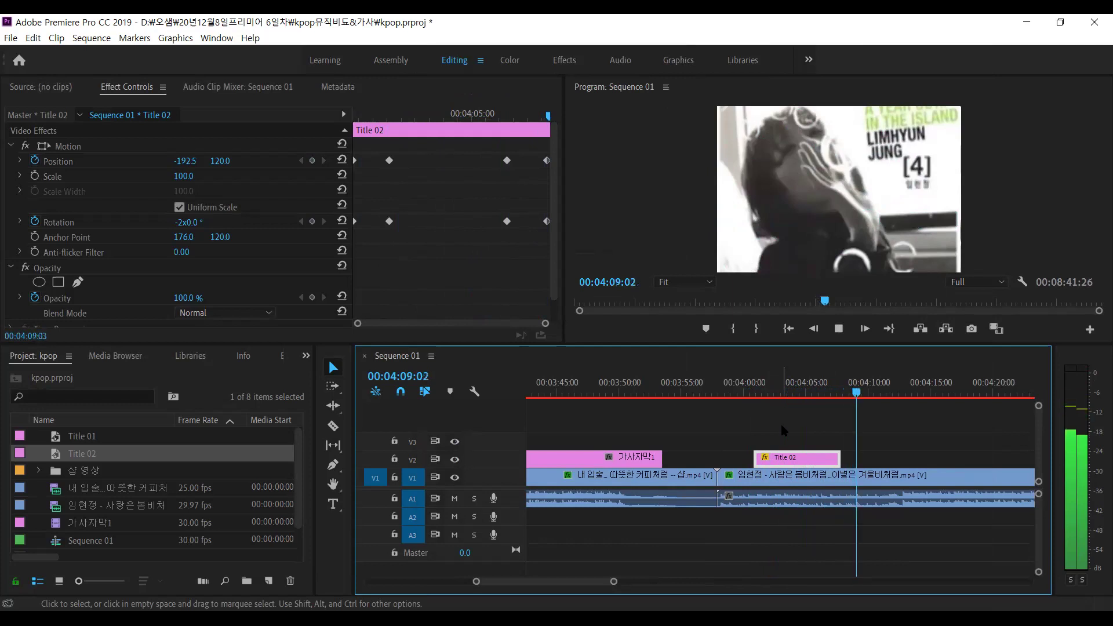
{"action": "key", "text": "space"}
Save the kpop project
{"action": "key", "text": "minus"}
{"action": "key", "text": "minus"}
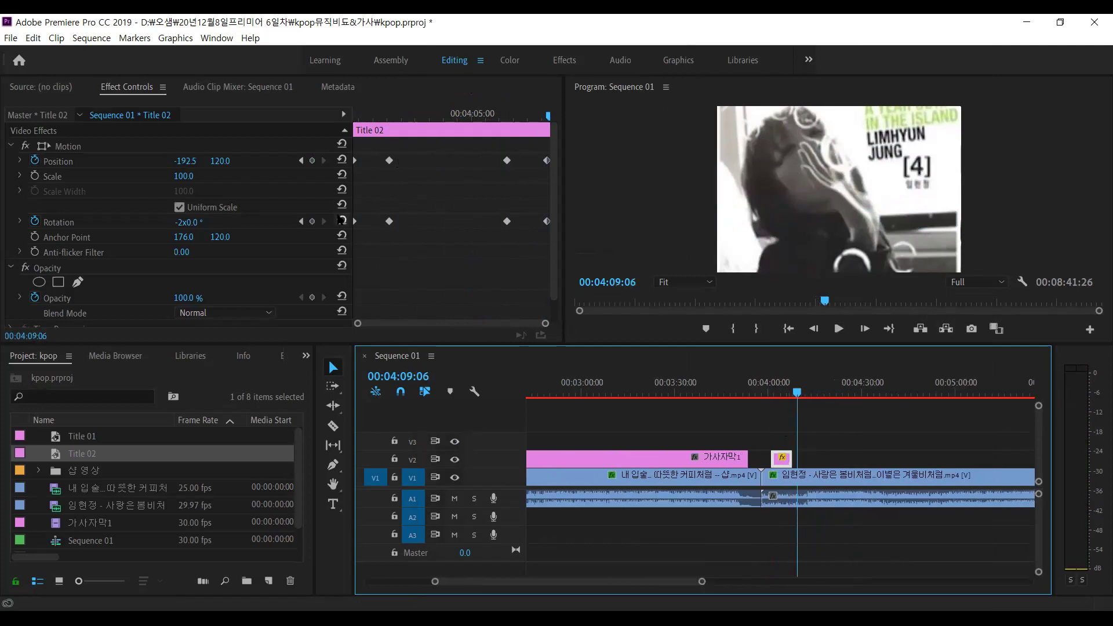
{"action": "left_click", "coordinate": [7, 40]}
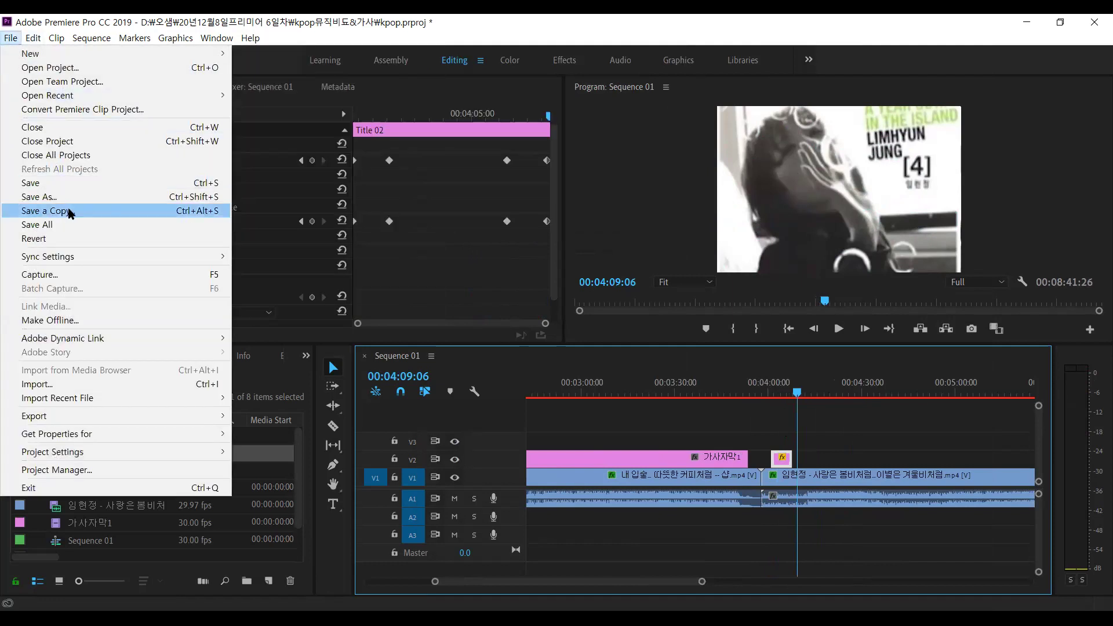
{"action": "left_click", "coordinate": [63, 184]}
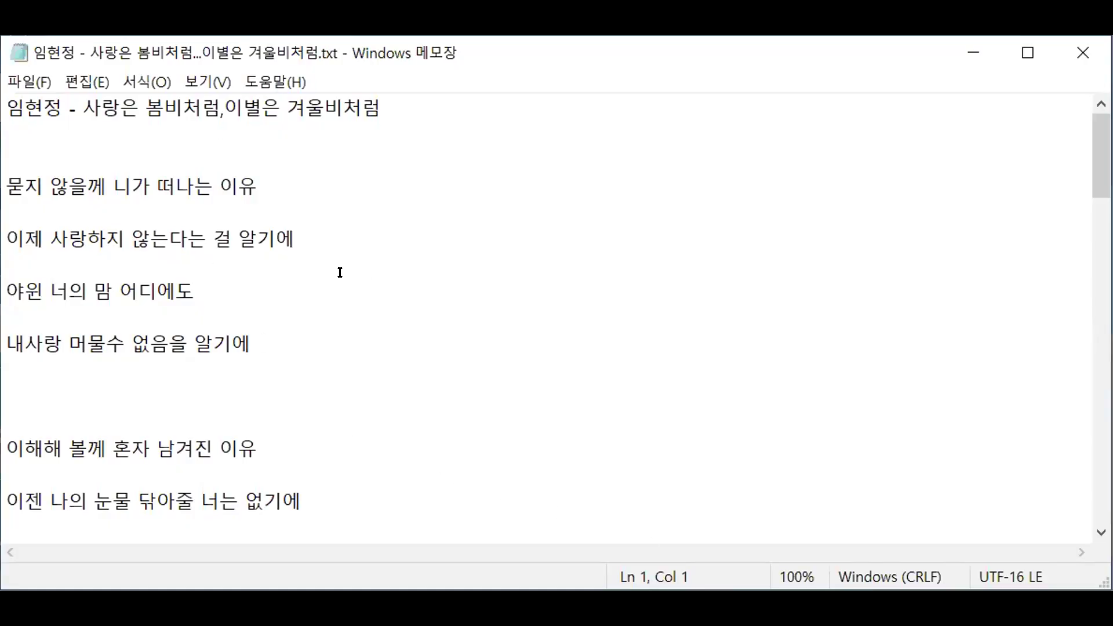
Switch to Notepad, select all lyrics below the song title in the 임현정 text file, and minimize the window
{"action": "left_click", "coordinate": [261, 264]}
{"action": "left_click_drag", "start_coordinate": [8, 174], "coordinate": [7, 525]}
{"action": "scroll", "coordinate": [742, 370], "scroll_direction": "up", "scroll_amount": 10}
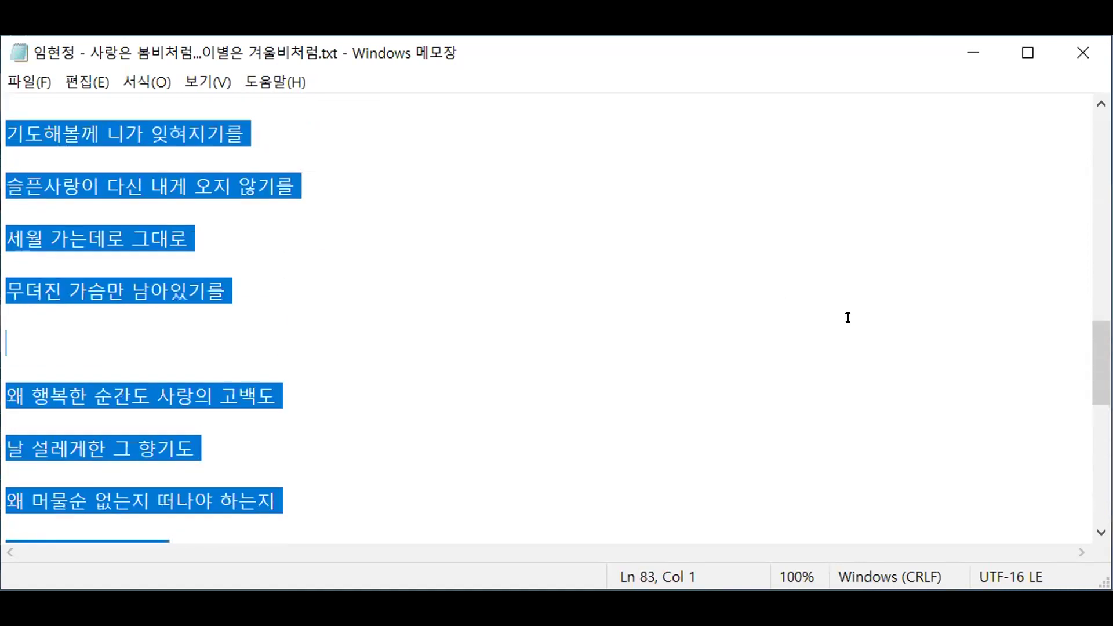
{"action": "scroll", "coordinate": [787, 239], "scroll_direction": "up", "scroll_amount": 3}
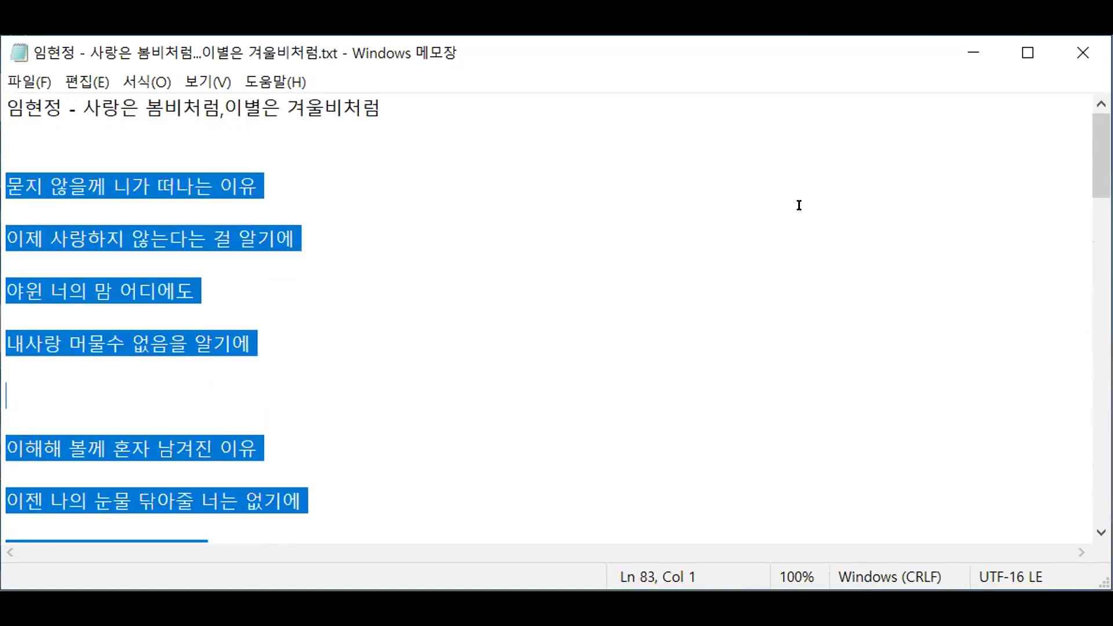
{"action": "left_click", "coordinate": [973, 46]}
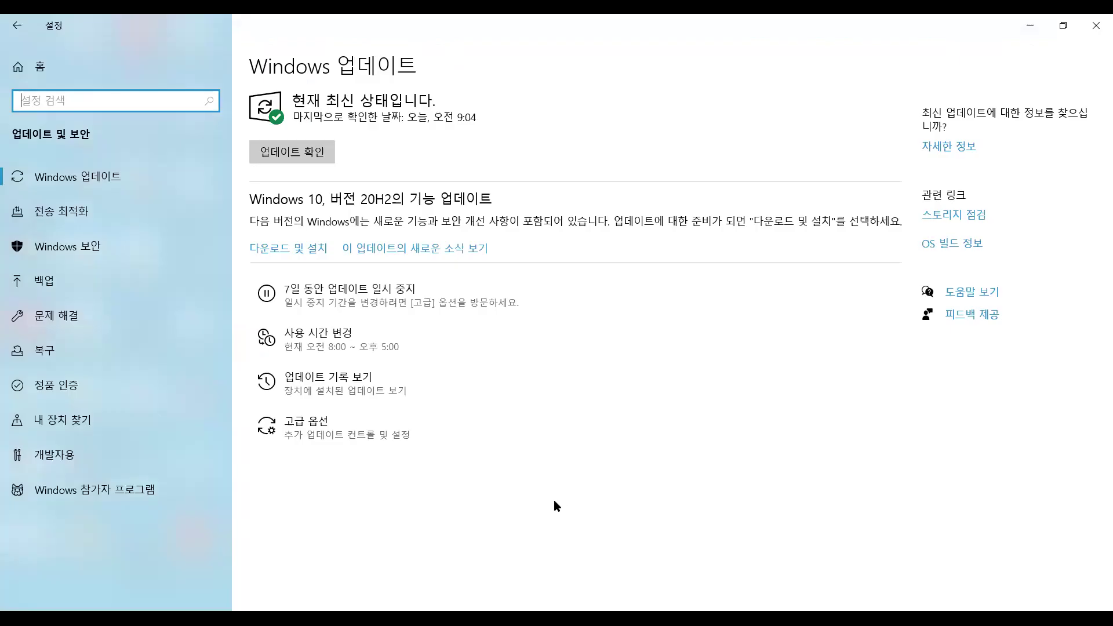
Return to Premiere Pro and open the first song's lyric title 가사자막1 for editing
{"action": "left_click", "coordinate": [1064, 20]}
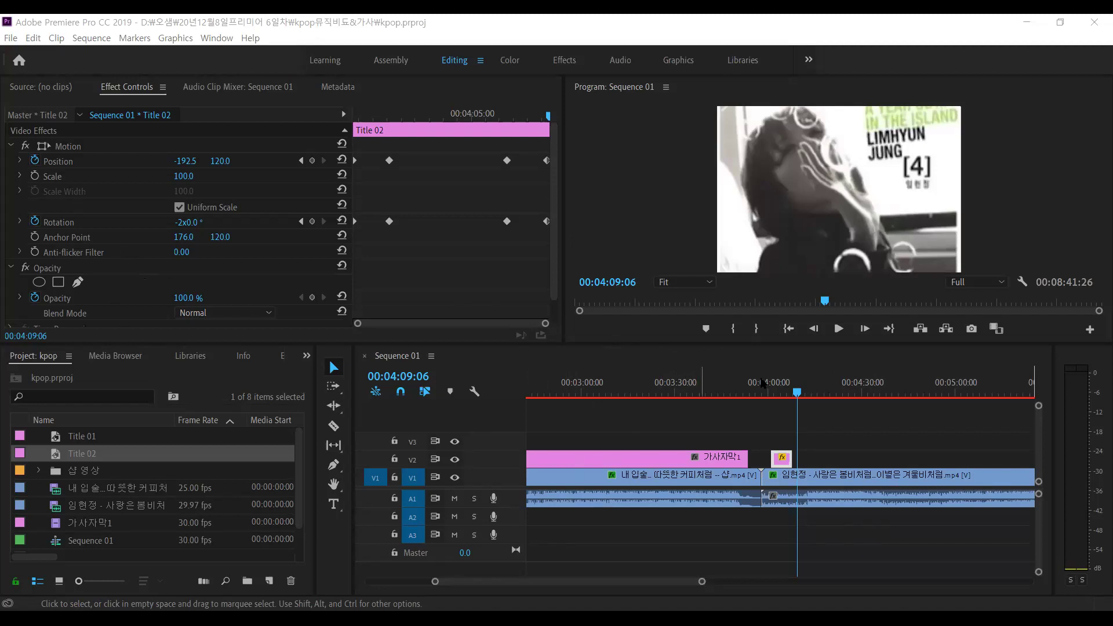
{"action": "left_click_drag", "start_coordinate": [797, 394], "coordinate": [683, 392]}
{"action": "left_click", "coordinate": [658, 467]}
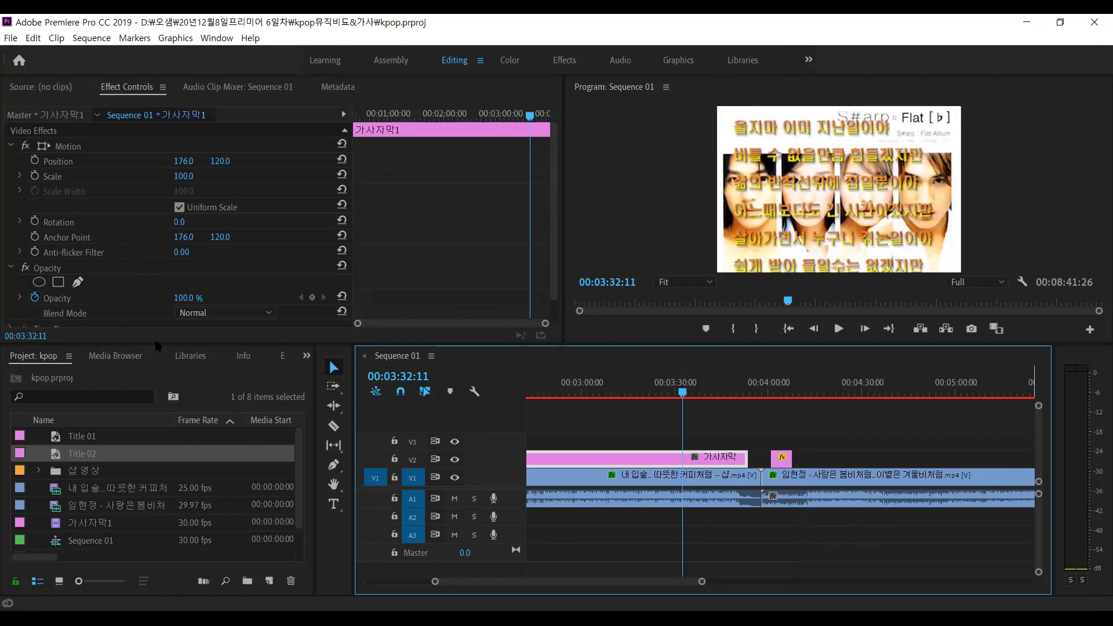
{"action": "left_click_drag", "start_coordinate": [153, 345], "coordinate": [153, 293]}
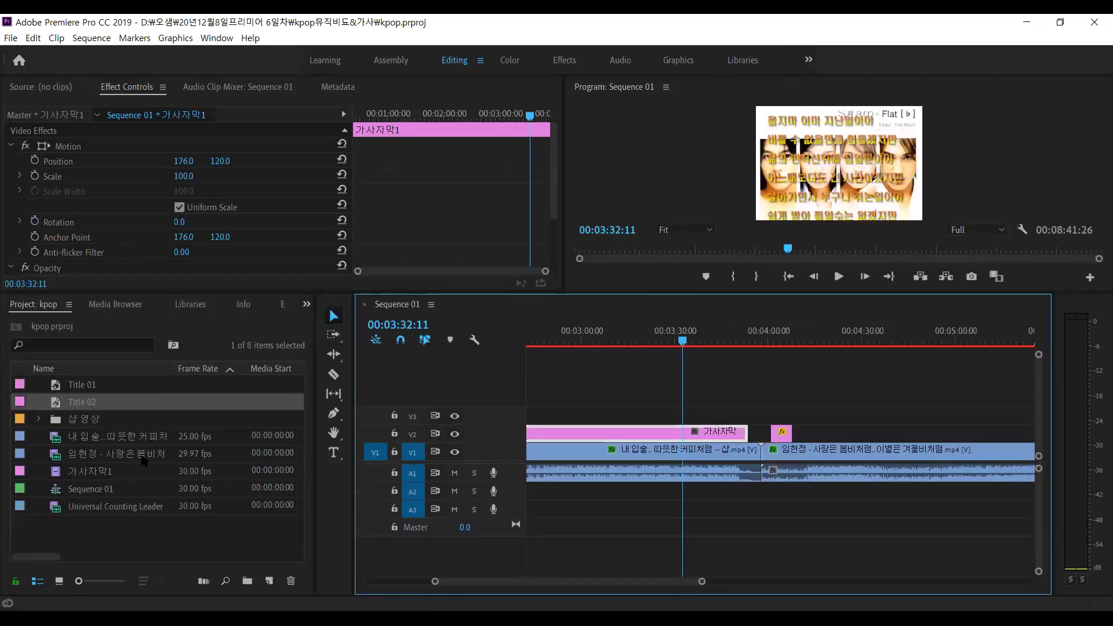
{"action": "left_click", "coordinate": [95, 471]}
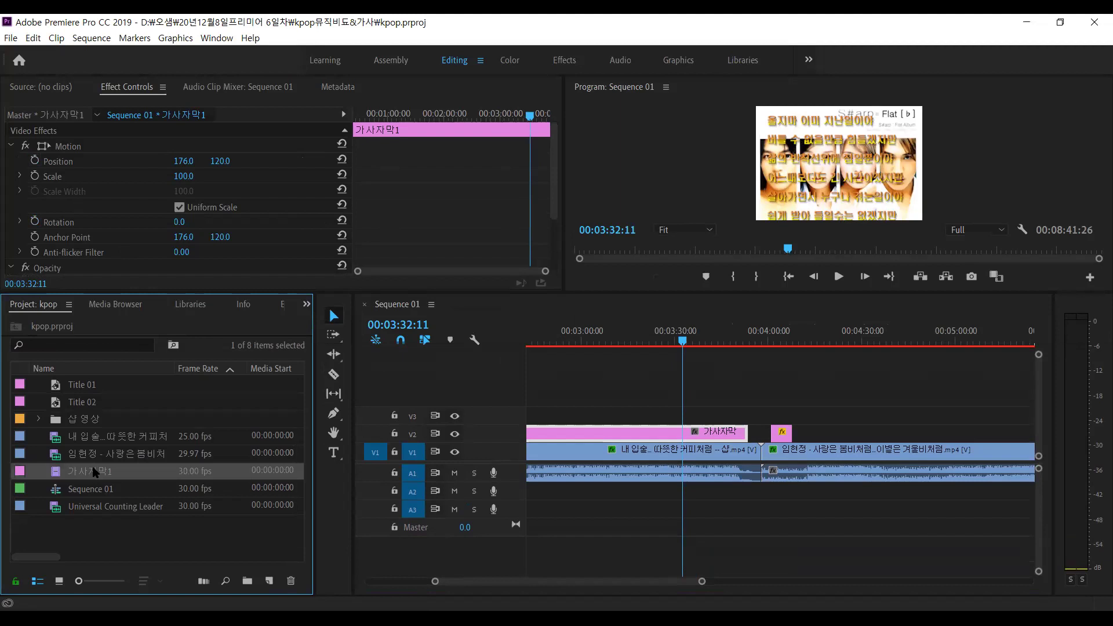
{"action": "double_click", "coordinate": [57, 475]}
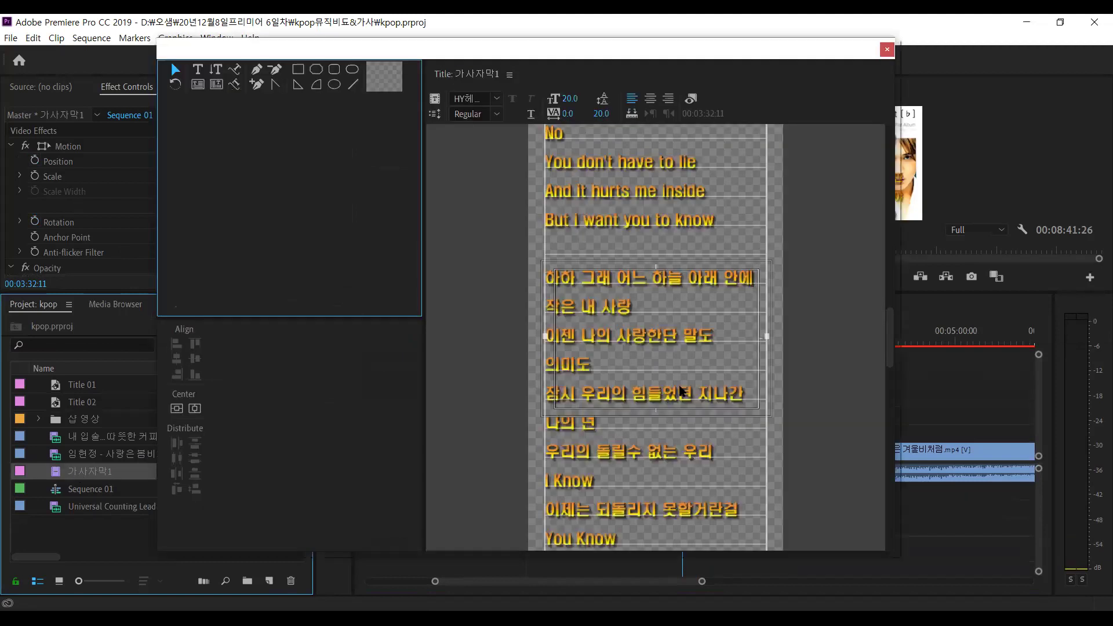
Create a new title named 가사자막2 based on the current rolling lyric title
{"action": "scroll", "coordinate": [630, 276], "scroll_direction": "up", "scroll_amount": 3}
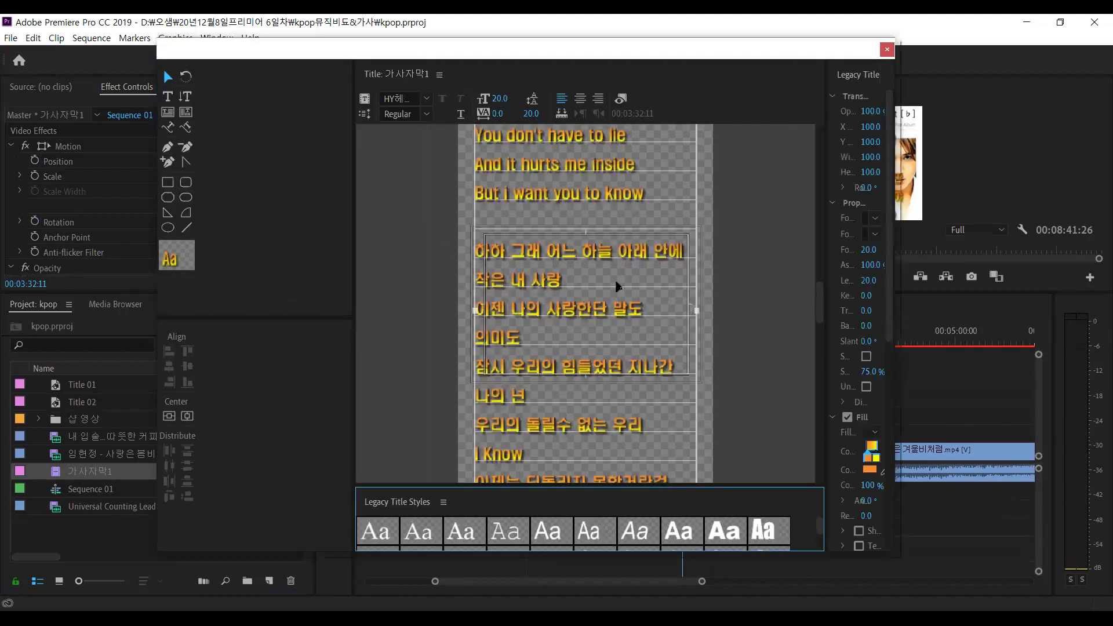
{"action": "left_click_drag", "start_coordinate": [820, 310], "coordinate": [821, 152]}
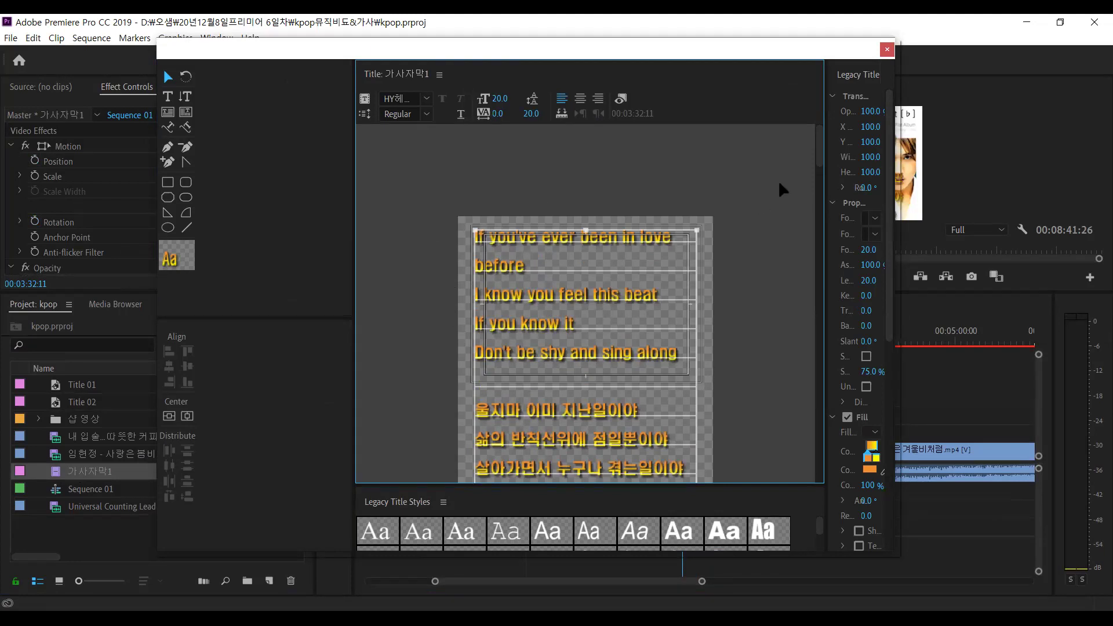
{"action": "scroll", "coordinate": [622, 275], "scroll_direction": "down", "scroll_amount": 4}
{"action": "scroll", "coordinate": [623, 275], "scroll_direction": "up", "scroll_amount": 4}
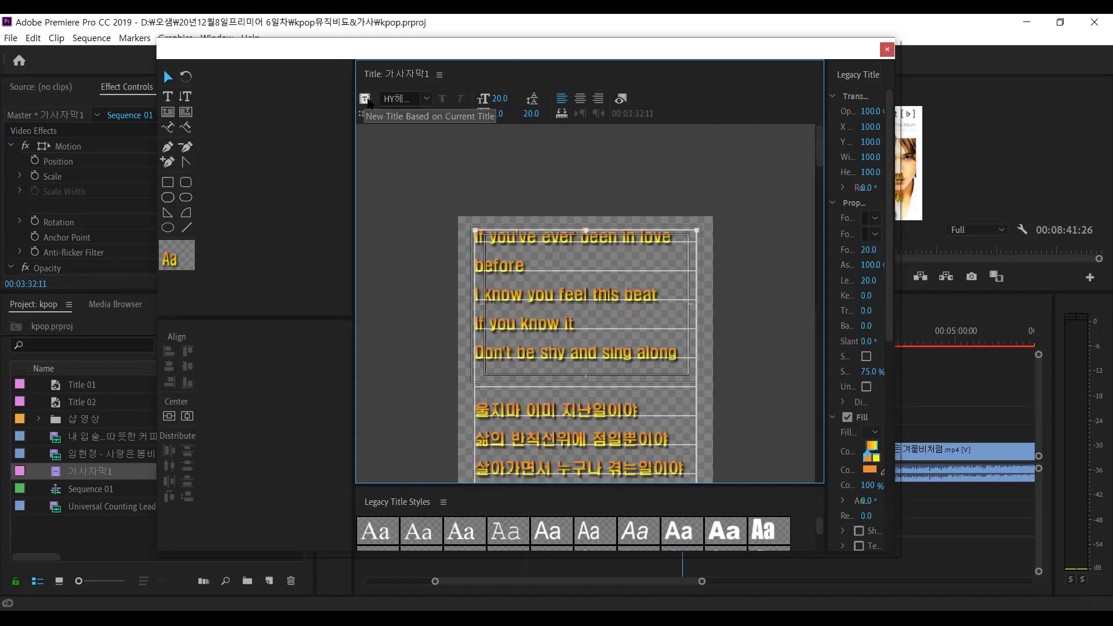
{"action": "left_click", "coordinate": [366, 100]}
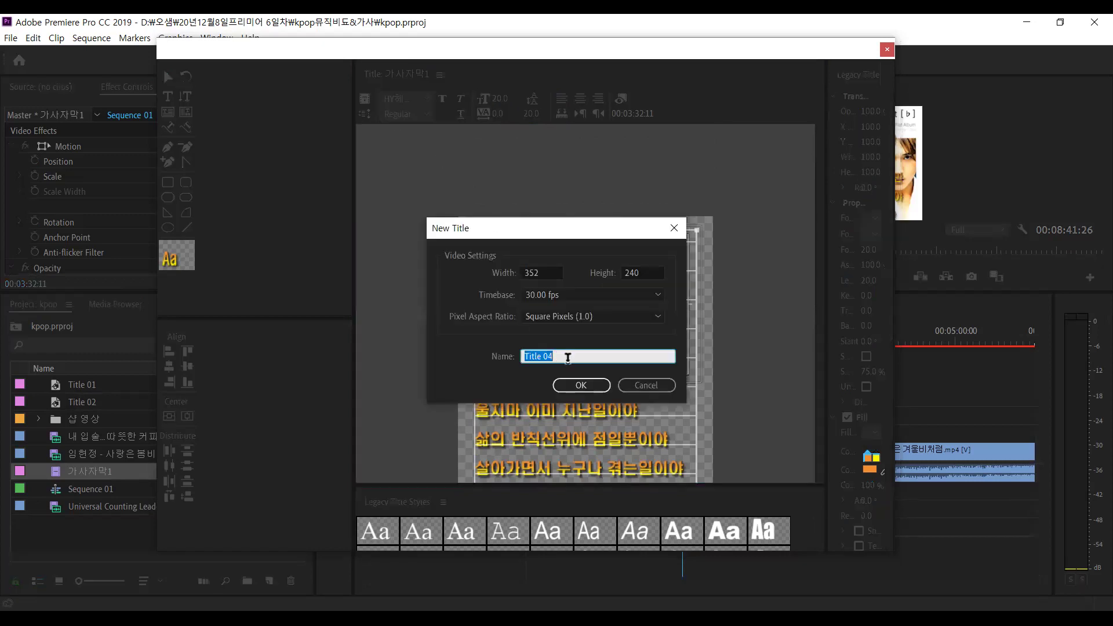
{"action": "type", "text": "가사자막2"}
{"action": "key", "text": "Return"}
Replace all of the first song's lyrics in 가사자막2 with the copied lyrics of the second song
{"action": "left_click", "coordinate": [164, 70]}
{"action": "left_click", "coordinate": [569, 346]}
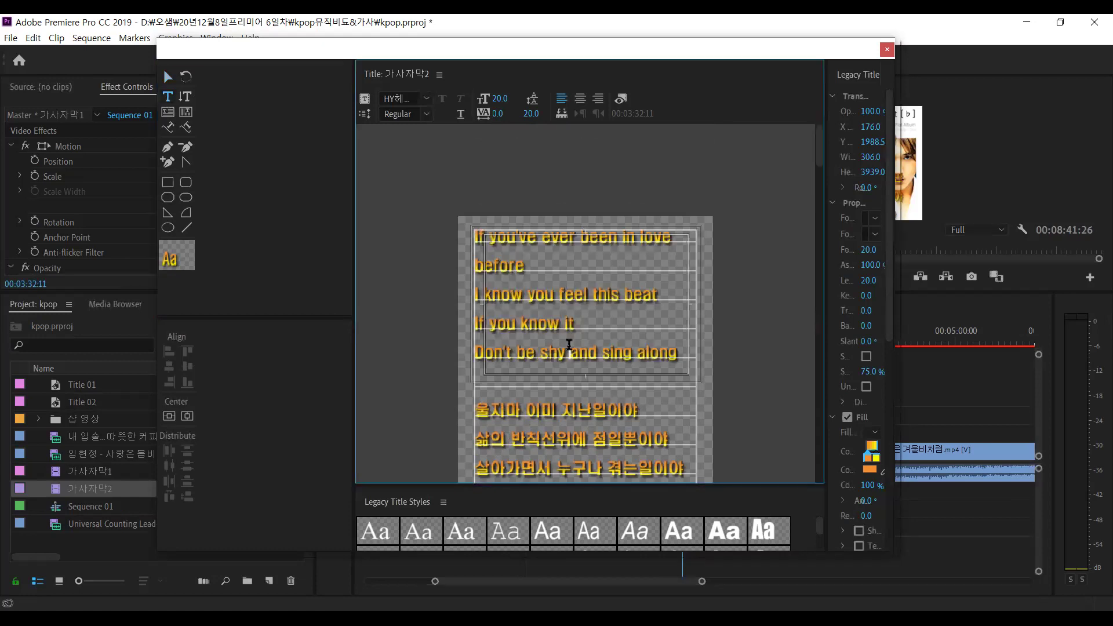
{"action": "scroll", "coordinate": [571, 342], "scroll_direction": "down", "scroll_amount": 5}
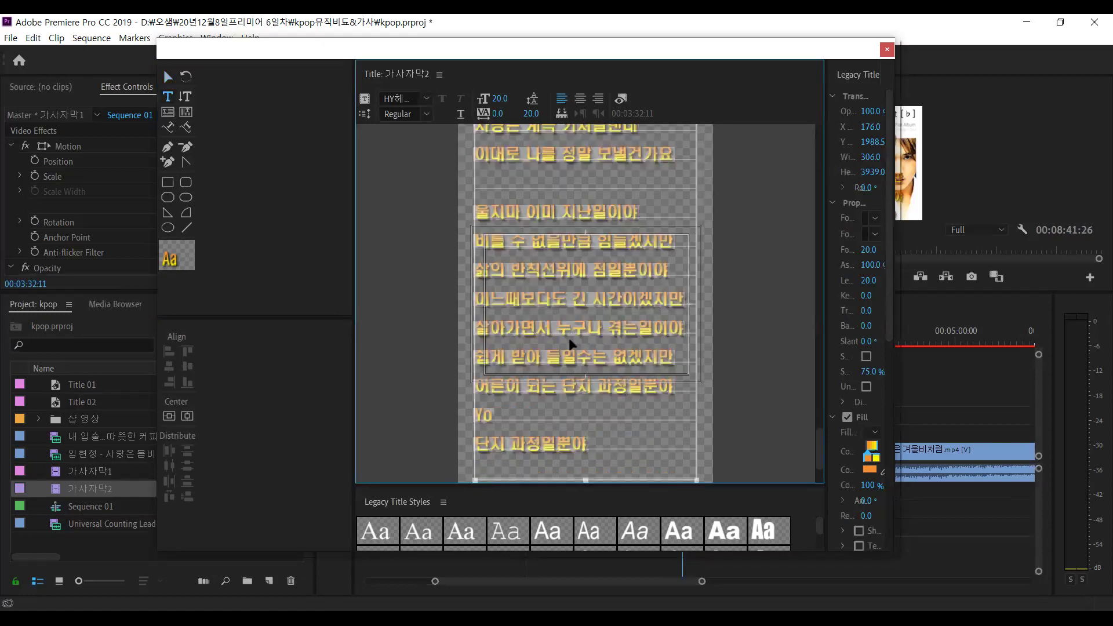
{"action": "scroll", "coordinate": [571, 338], "scroll_direction": "down", "scroll_amount": 3}
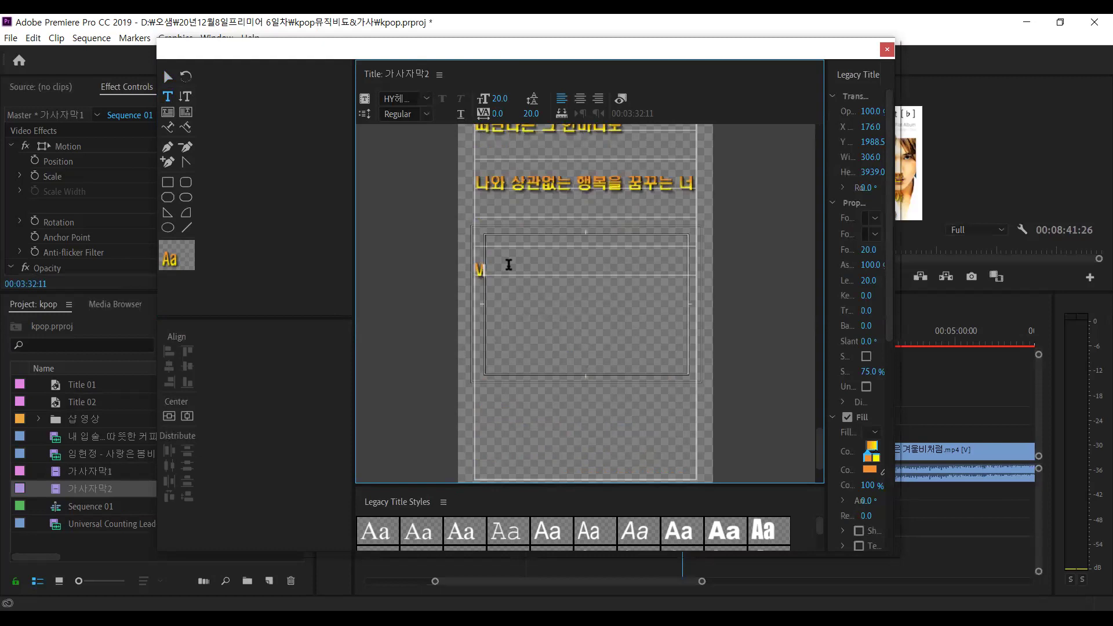
{"action": "scroll", "coordinate": [643, 407], "scroll_direction": "down", "scroll_amount": 2}
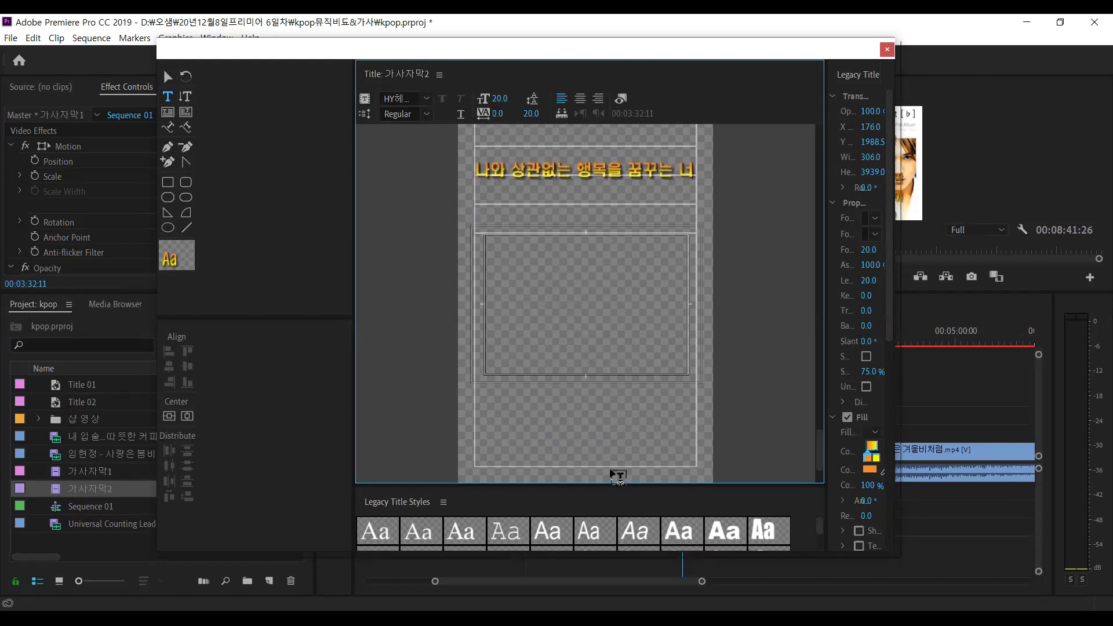
Shorten the 가사자막2 text box from its lower edge until it ends just below the last lyric line
{"action": "key", "text": "Escape"}
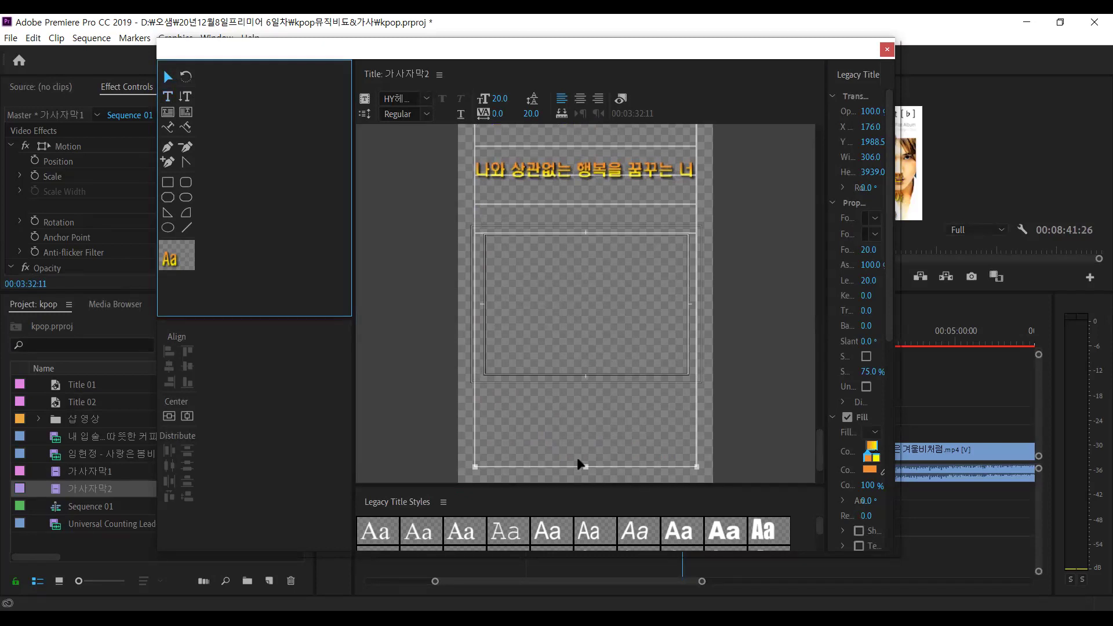
{"action": "left_click", "coordinate": [586, 469]}
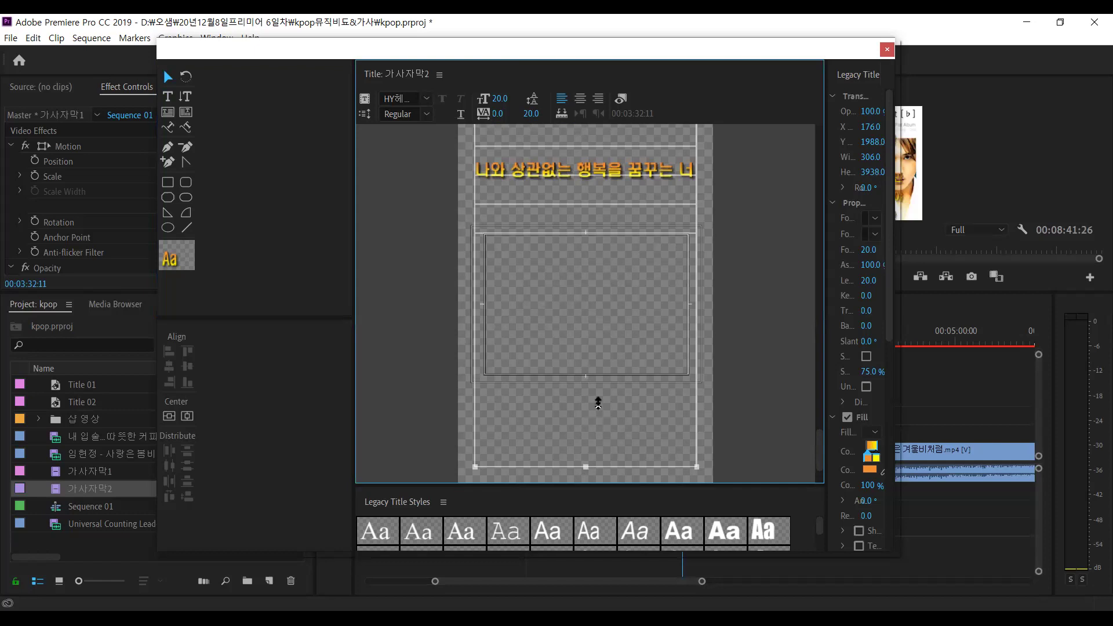
{"action": "left_click_drag", "start_coordinate": [592, 281], "coordinate": [607, 343]}
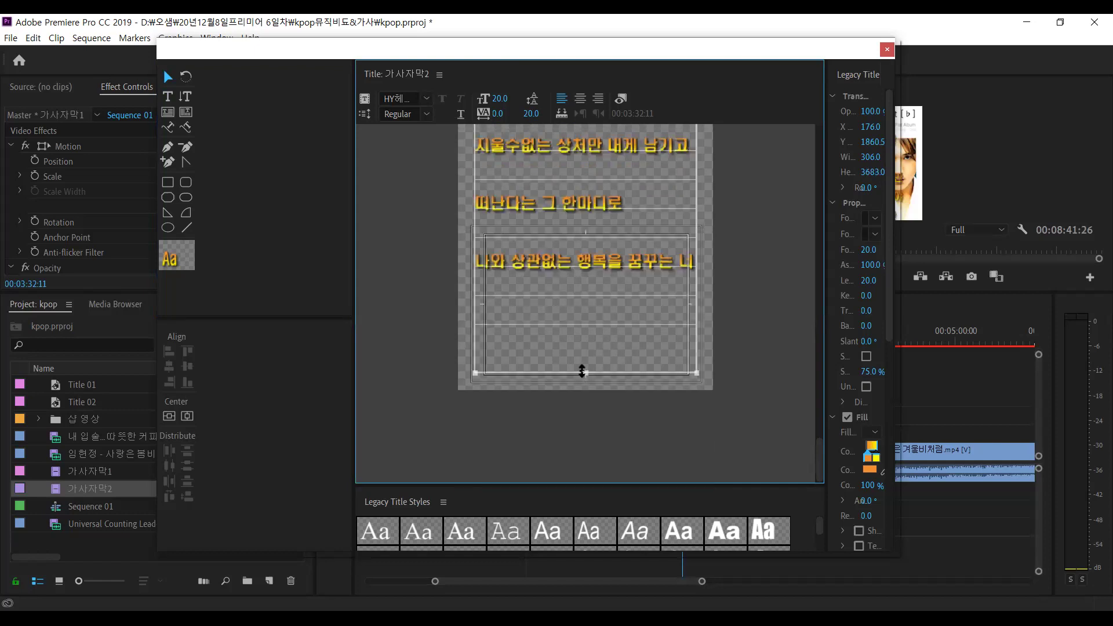
{"action": "left_click_drag", "start_coordinate": [580, 329], "coordinate": [577, 301]}
{"action": "scroll", "coordinate": [522, 284], "scroll_direction": "up", "scroll_amount": 2}
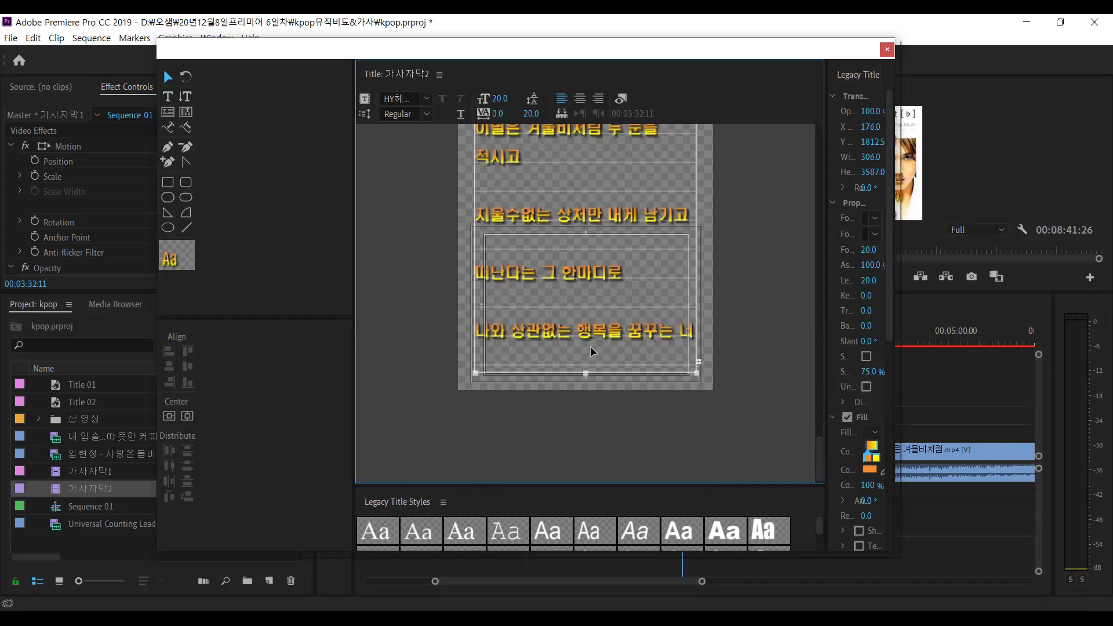
{"action": "left_click_drag", "start_coordinate": [818, 460], "coordinate": [794, 125]}
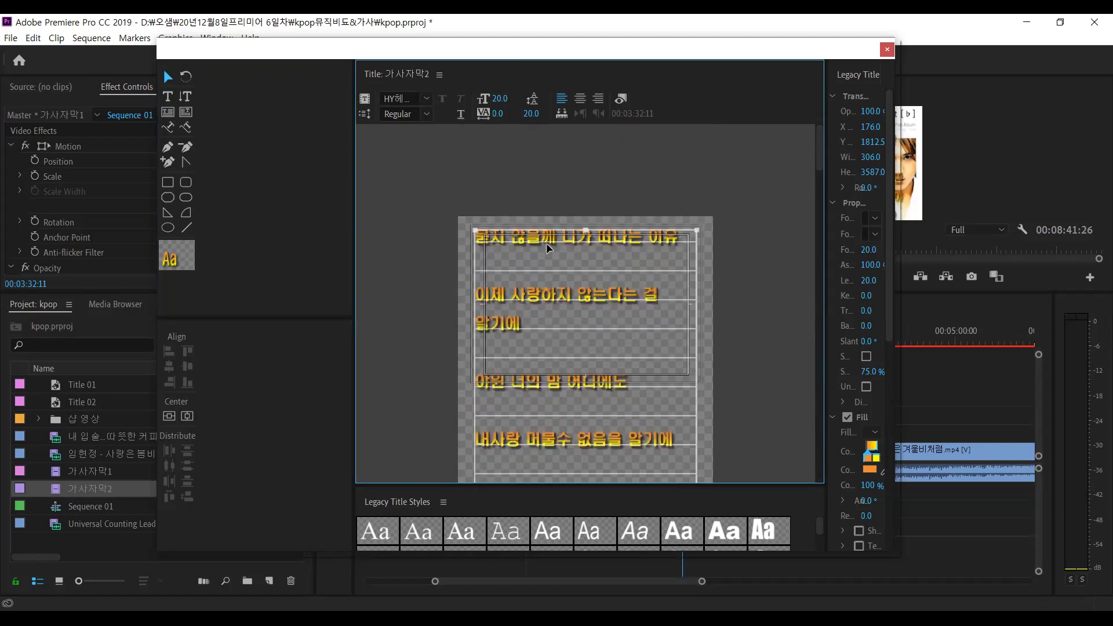
Confirm 가사자막2's title type as Roll with Start Off Screen and End Off Screen enabled, and close the title editor
{"action": "left_click", "coordinate": [763, 257]}
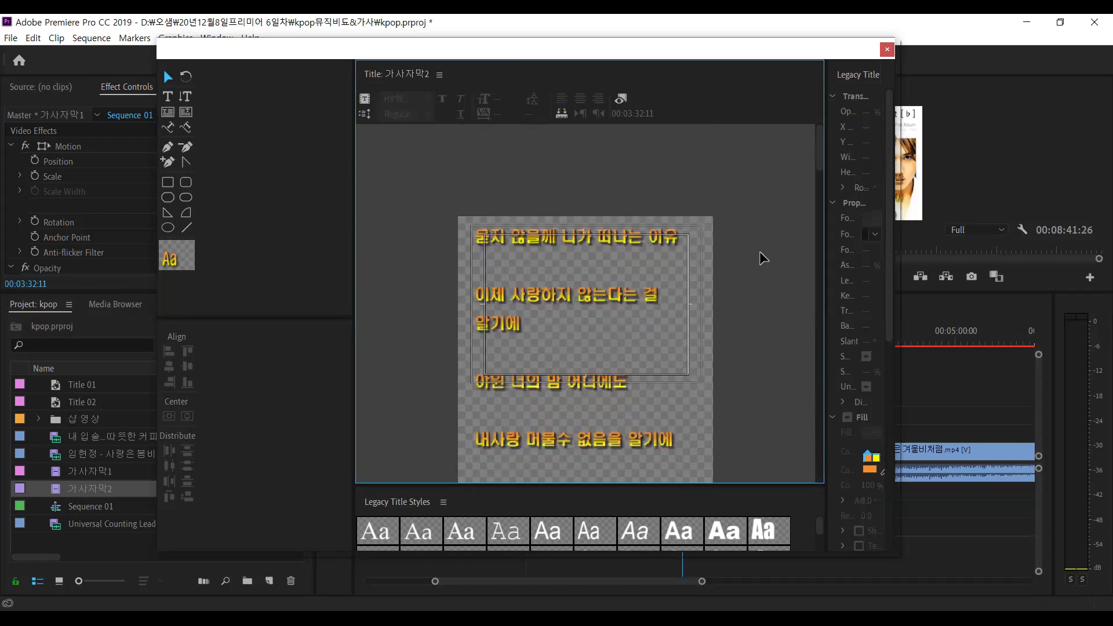
{"action": "left_click", "coordinate": [538, 285]}
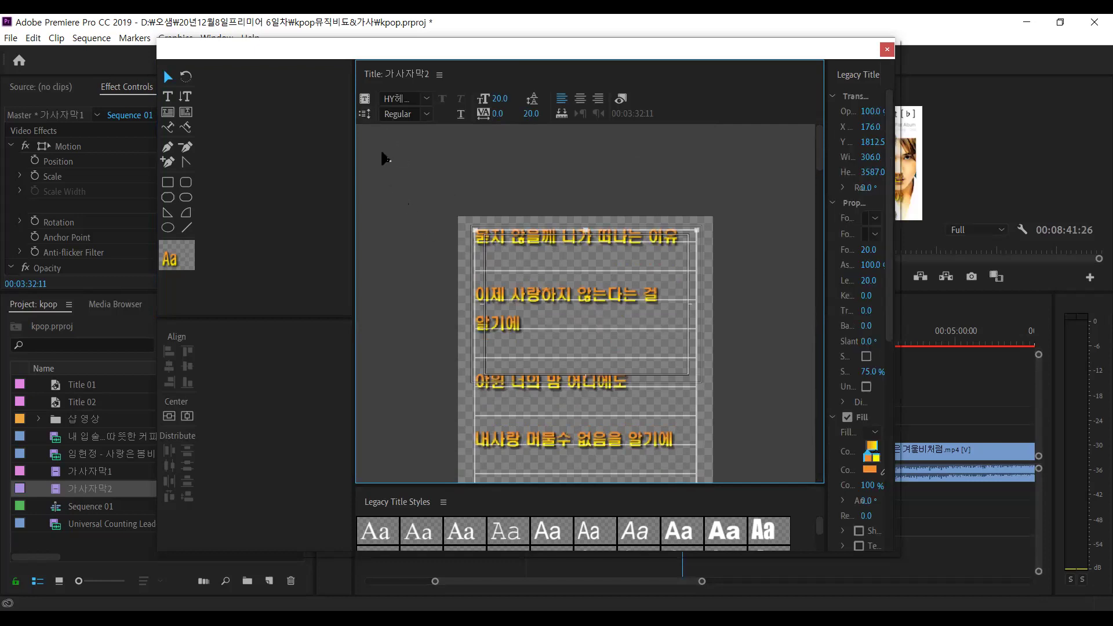
{"action": "left_click", "coordinate": [547, 346]}
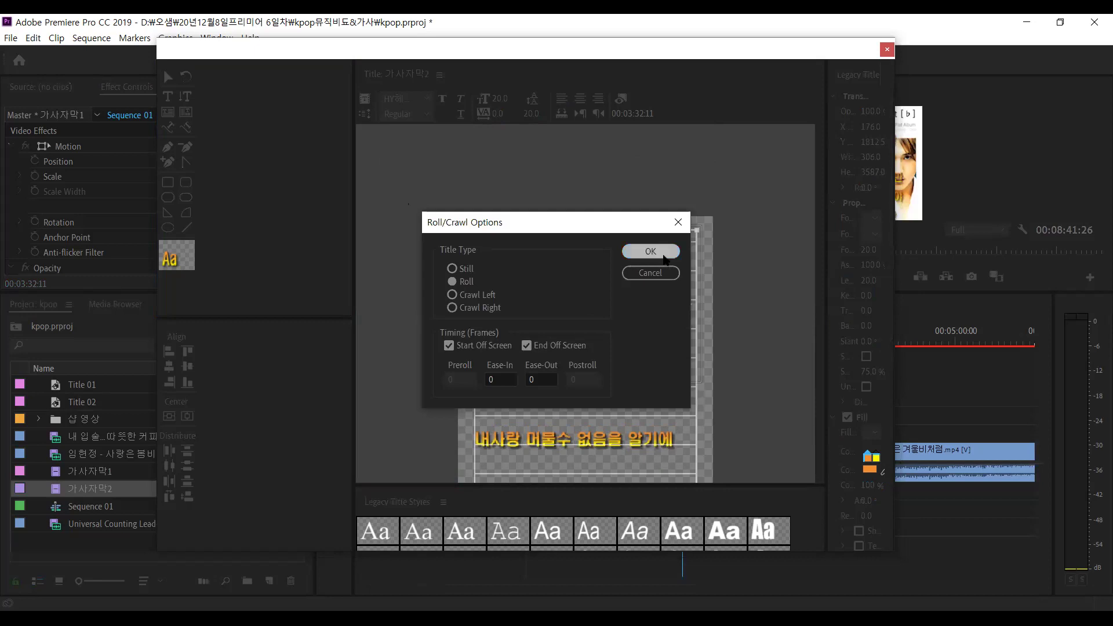
{"action": "key", "text": "Return"}
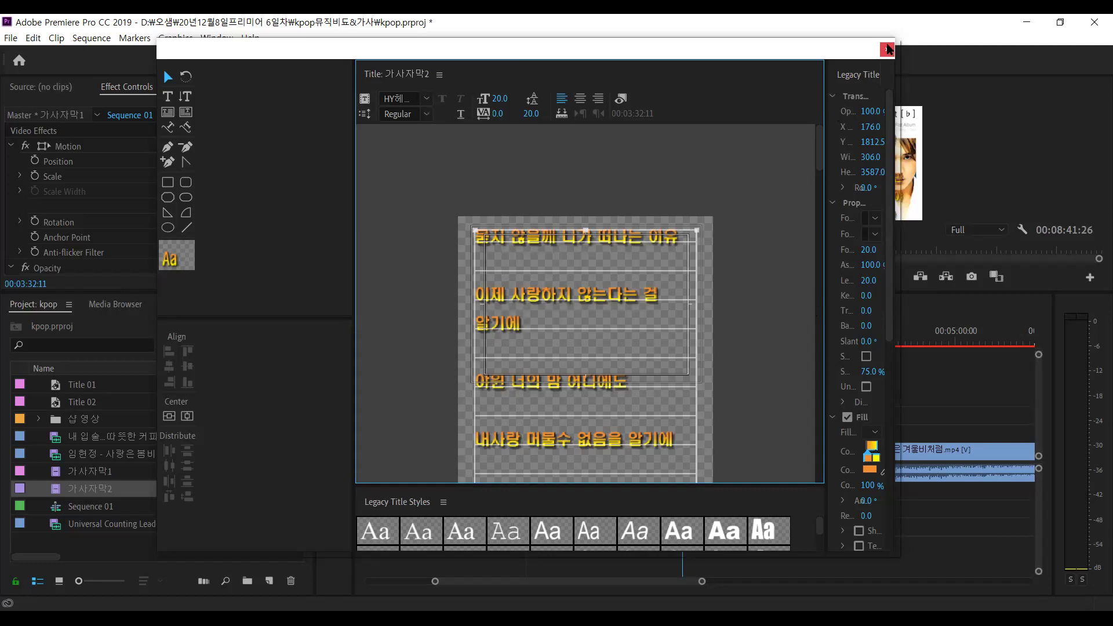
{"action": "left_click", "coordinate": [91, 518]}
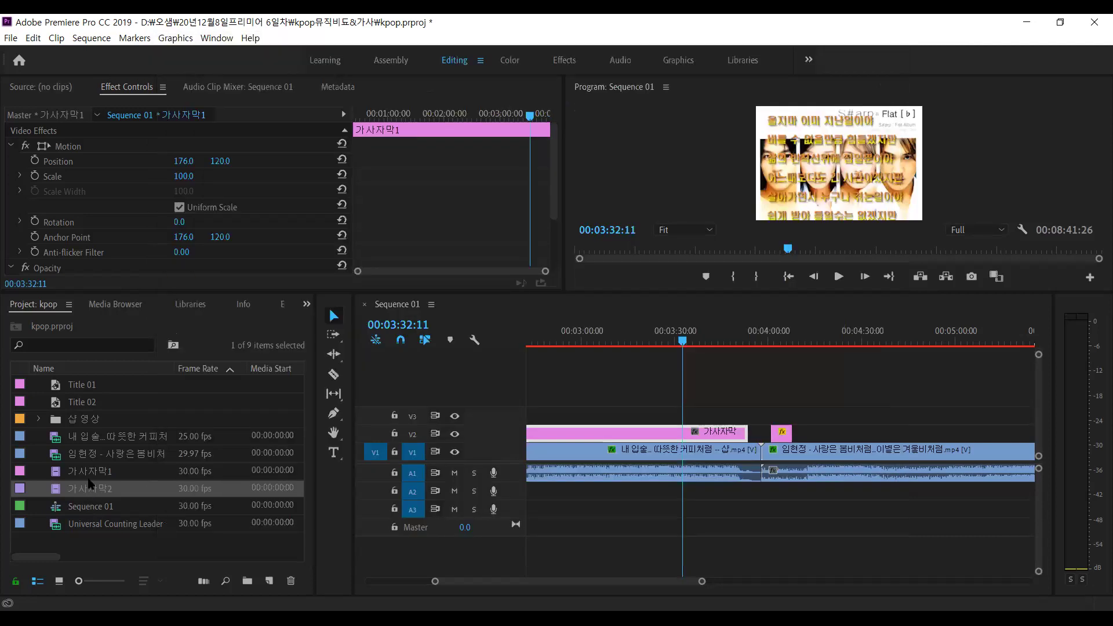
Place 가사자막2 on track V2 at 00:04:10:22, just after the Title 02 clip
{"action": "left_click", "coordinate": [90, 471]}
{"action": "left_click", "coordinate": [105, 491]}
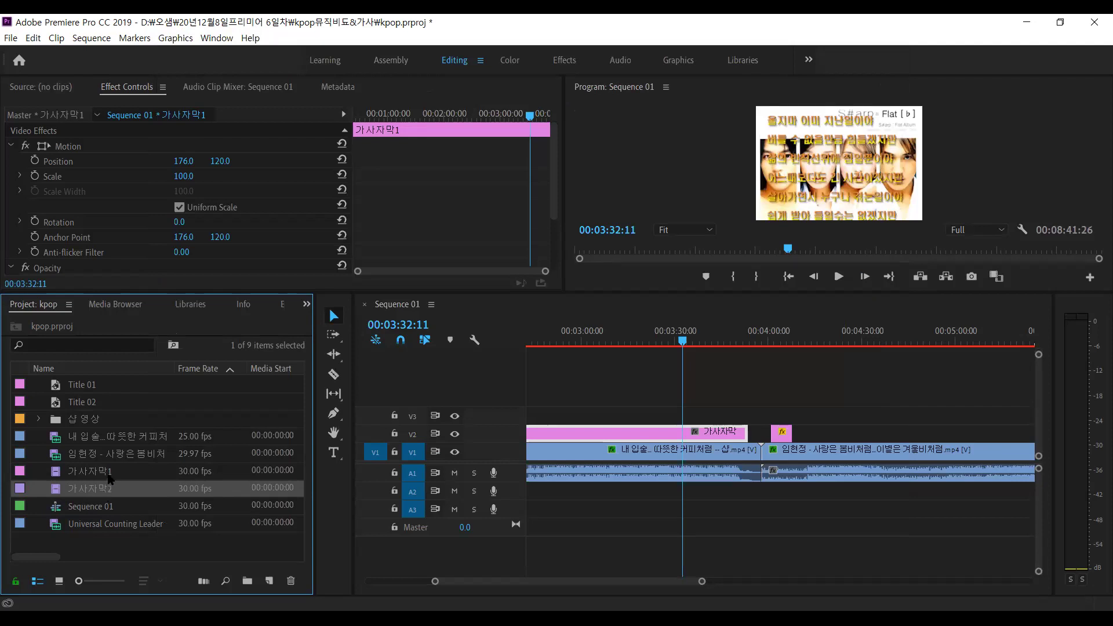
{"action": "left_click", "coordinate": [107, 475]}
{"action": "left_click", "coordinate": [110, 489]}
{"action": "left_click_drag", "start_coordinate": [256, 292], "coordinate": [256, 329]}
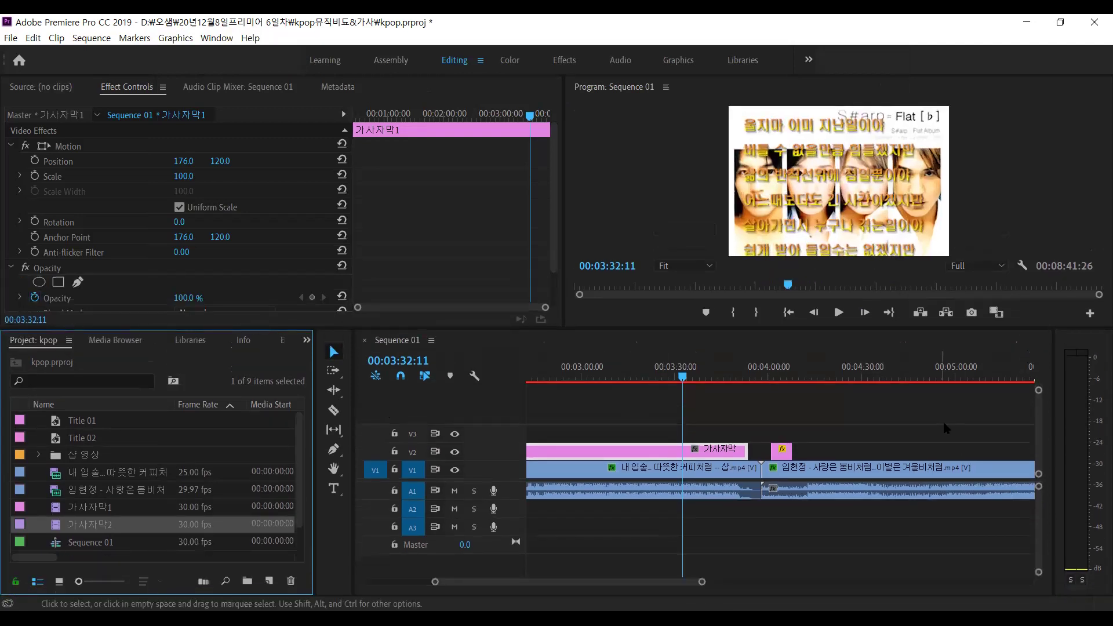
{"action": "left_click", "coordinate": [775, 380]}
{"action": "left_click_drag", "start_coordinate": [774, 380], "coordinate": [804, 394]}
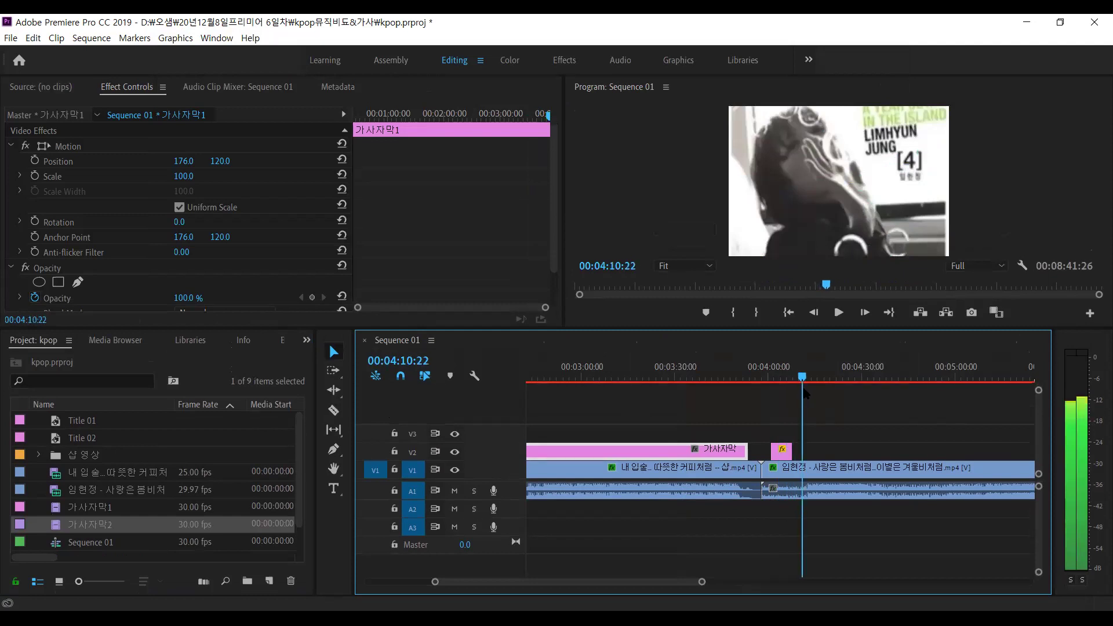
{"action": "left_click", "coordinate": [64, 532]}
{"action": "left_click_drag", "start_coordinate": [64, 532], "coordinate": [805, 451]}
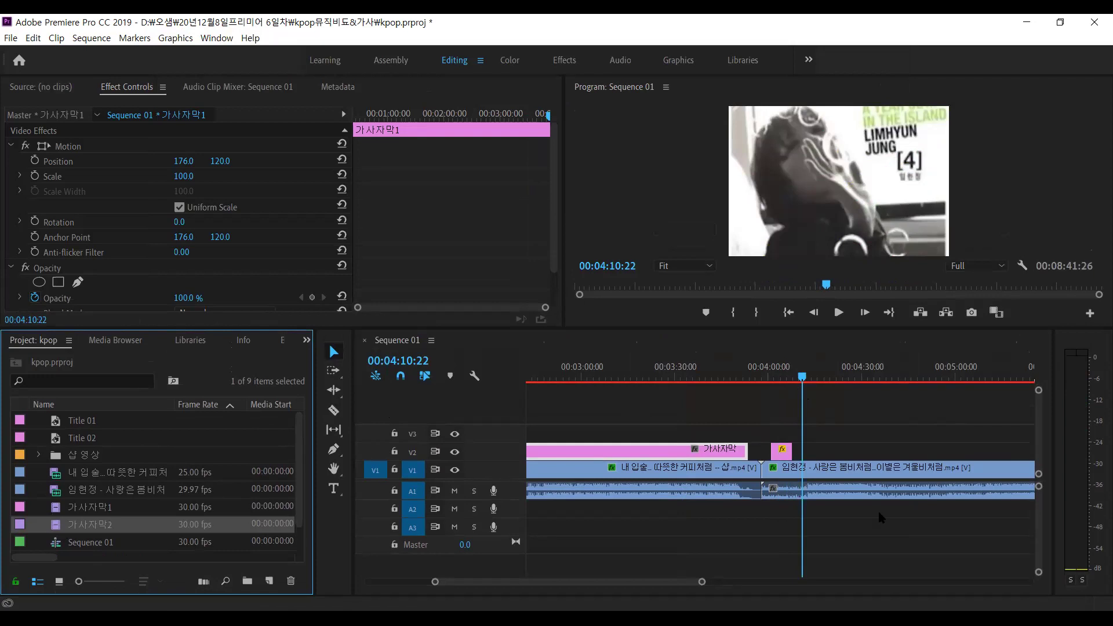
Extend the 가사자막2 clip on V2 until it ends shortly before the end of the second music video
{"action": "key", "text": "minus"}
{"action": "key", "text": "minus"}
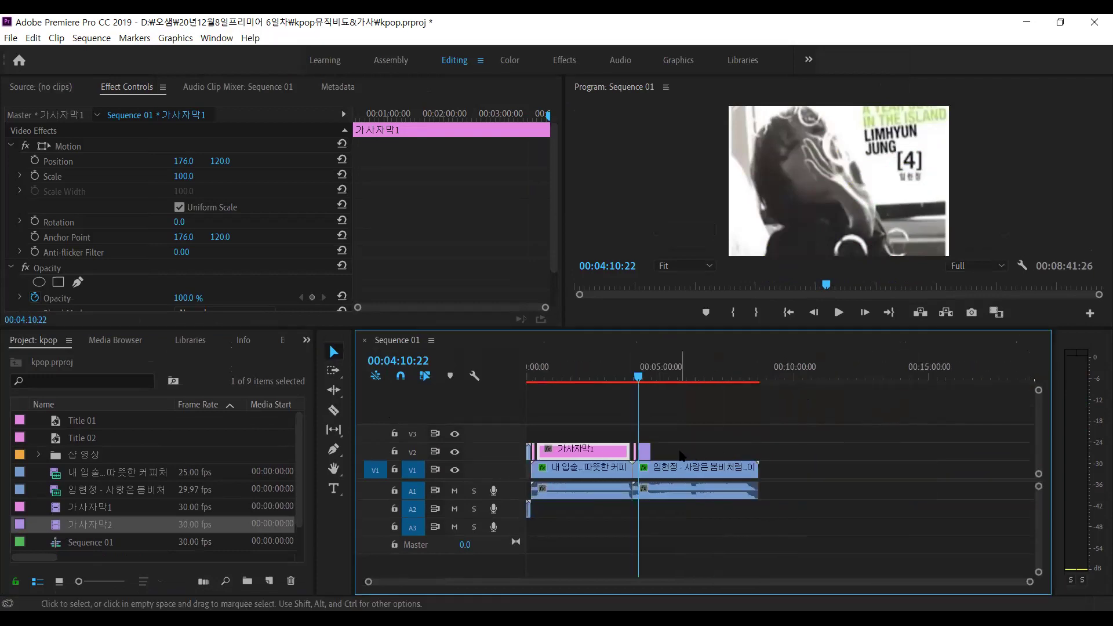
{"action": "key", "text": "equal"}
{"action": "left_click_drag", "start_coordinate": [779, 452], "coordinate": [983, 450]}
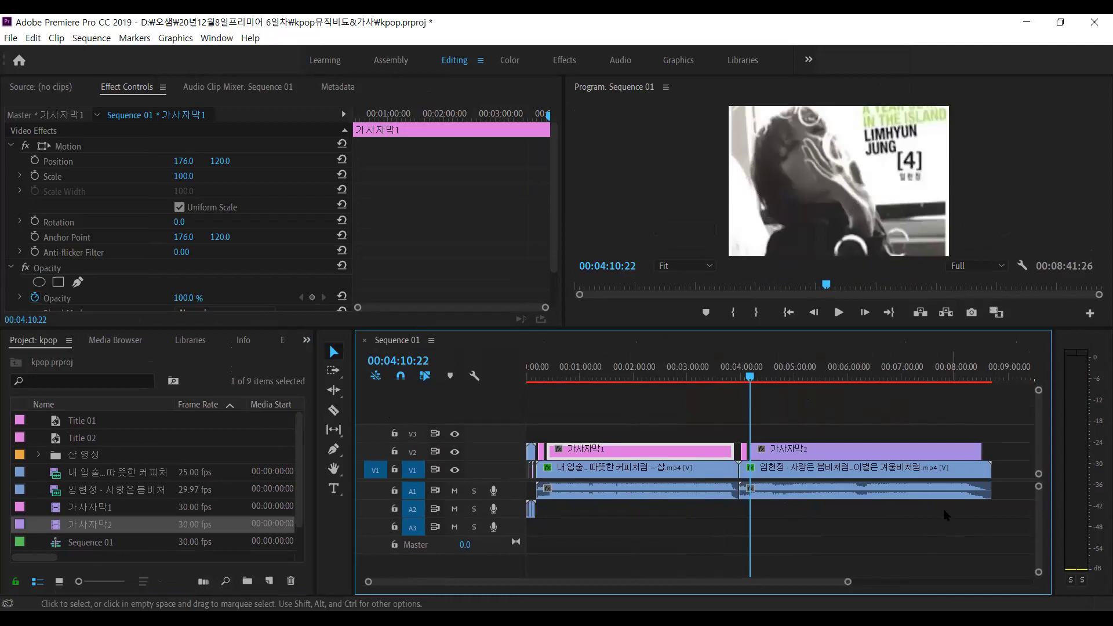
{"action": "key", "text": "Delete"}
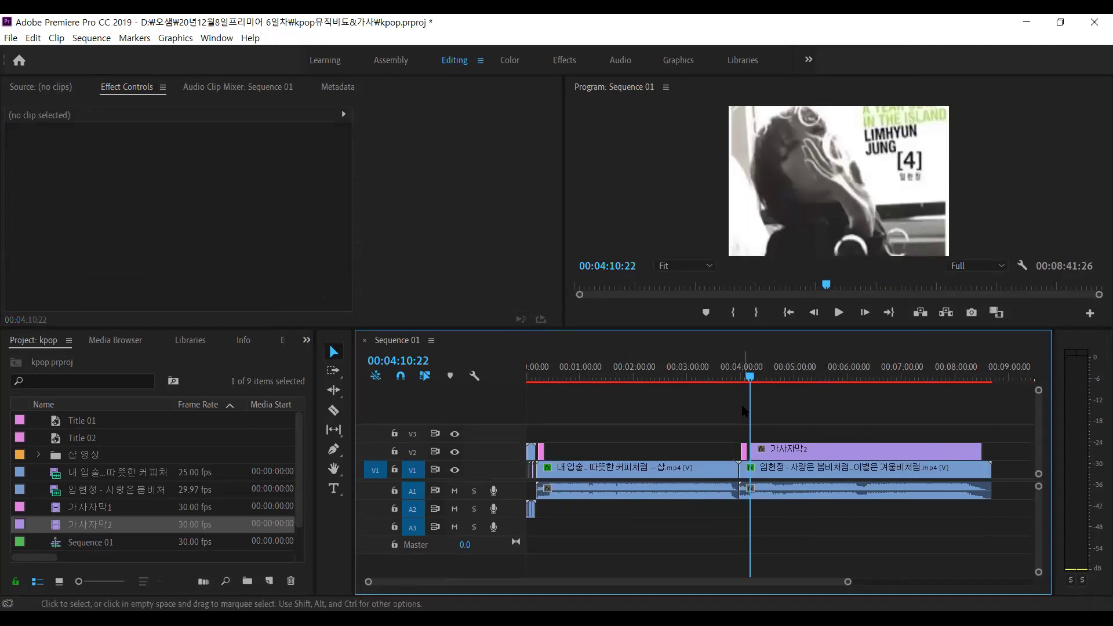
{"action": "key", "text": "ctrl+z"}
Play the sequence from about 00:04:05 to 00:04:15:25 to review the second song's title and rolling lyrics
{"action": "left_click", "coordinate": [751, 377]}
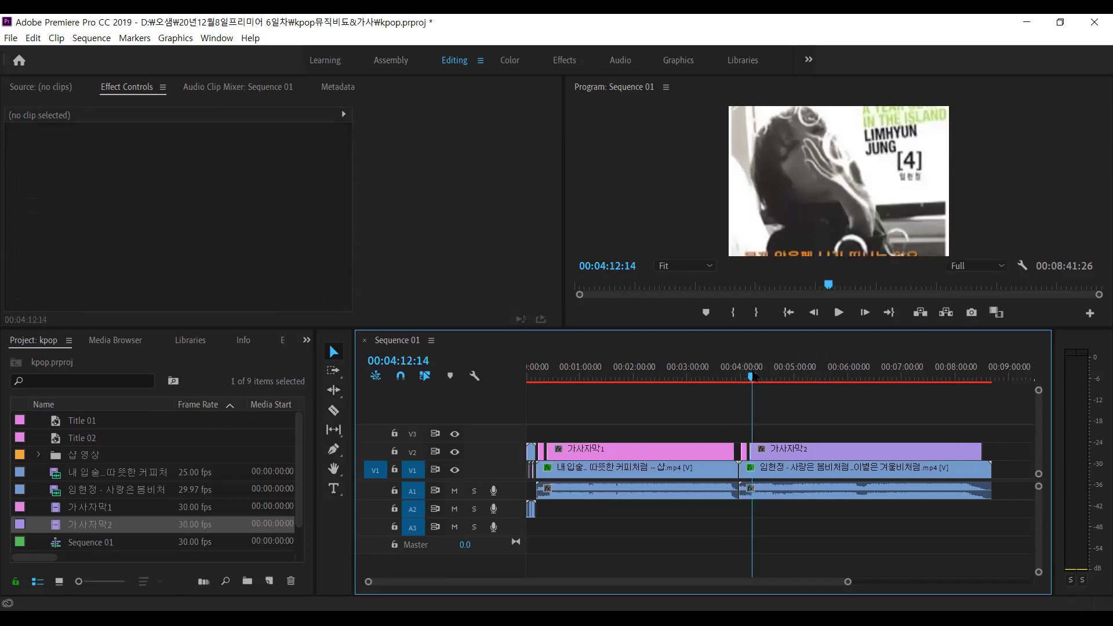
{"action": "left_click_drag", "start_coordinate": [751, 374], "coordinate": [746, 375]}
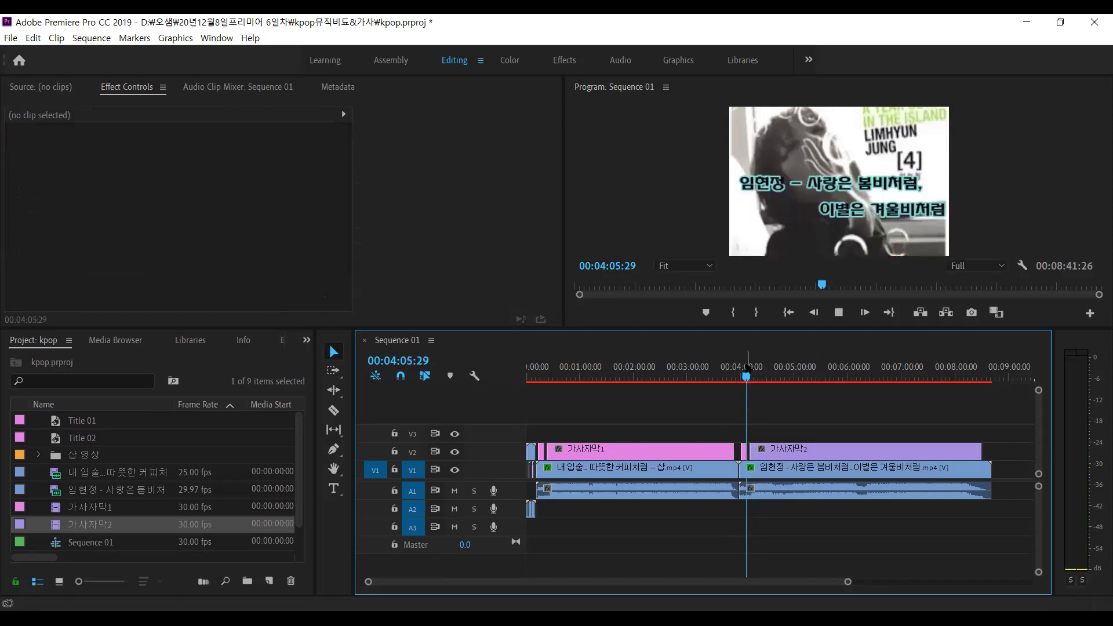
{"action": "key", "text": "space"}
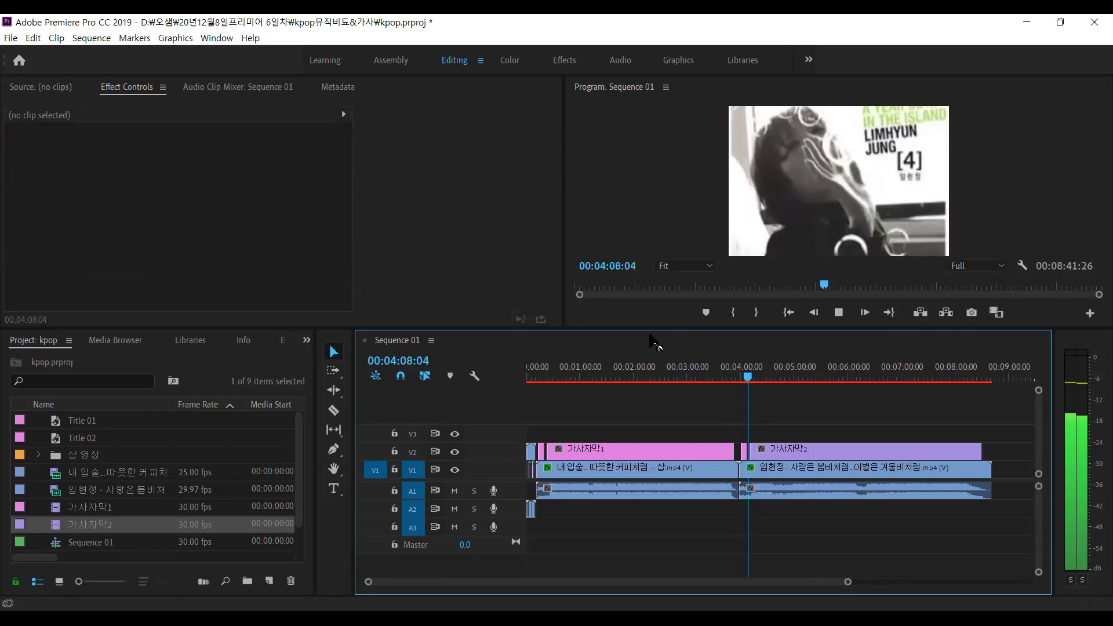
{"action": "left_click_drag", "start_coordinate": [647, 329], "coordinate": [750, 345]}
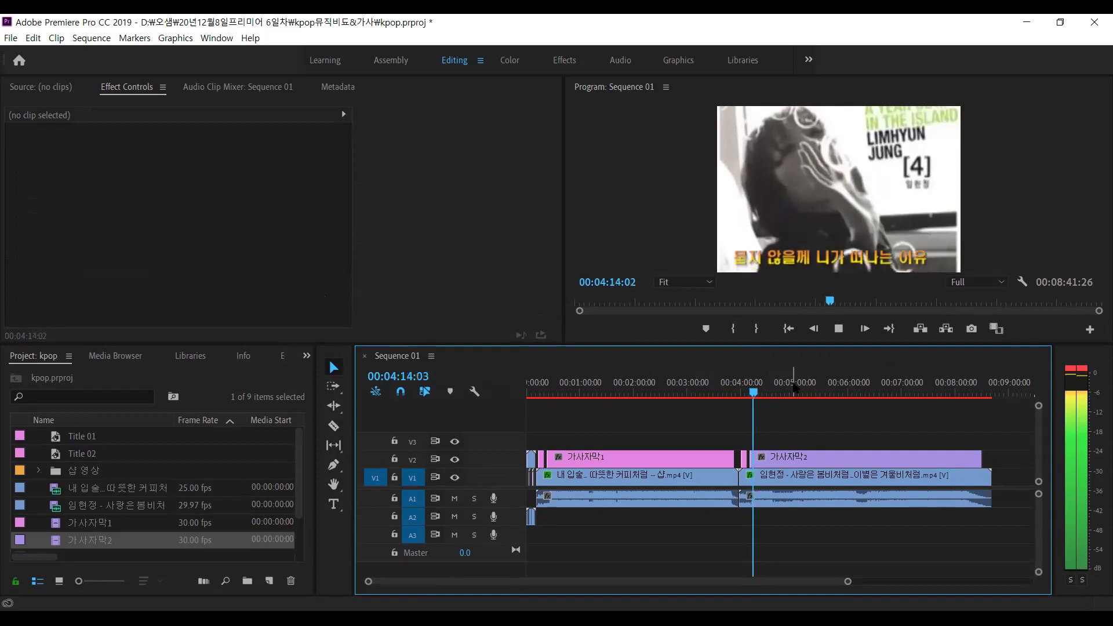
{"action": "key", "text": "space"}
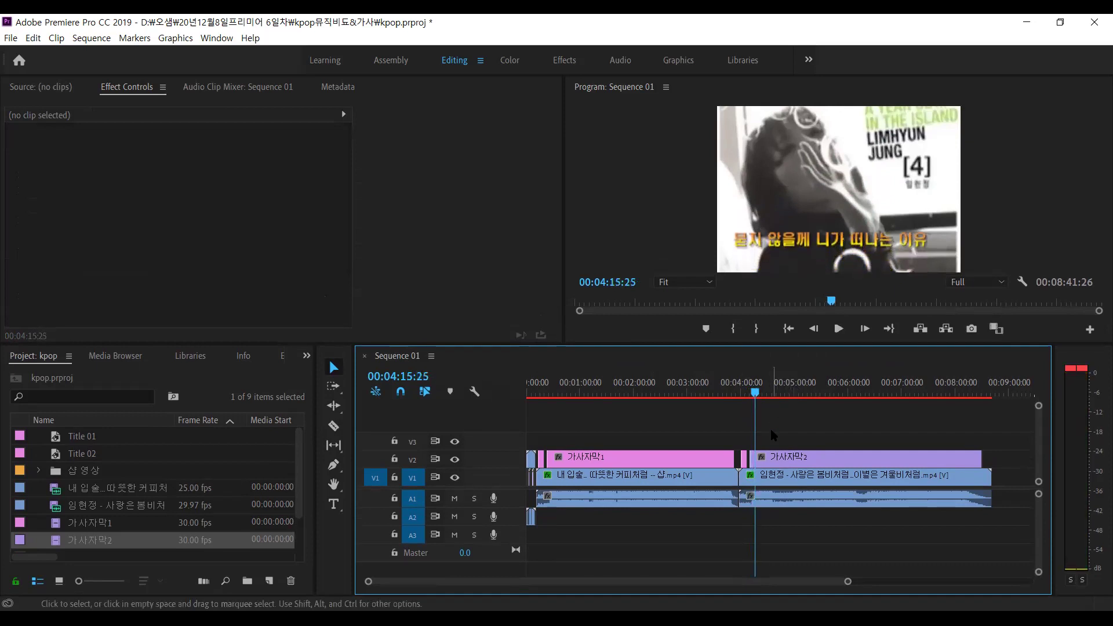
Trim the start of 가사자막2 on V2 to 00:04:15:25 and play the rolling lyrics from about 00:04:21 onward
{"action": "left_click_drag", "start_coordinate": [752, 457], "coordinate": [755, 458]}
{"action": "left_click", "coordinate": [760, 395]}
{"action": "key", "text": "space"}
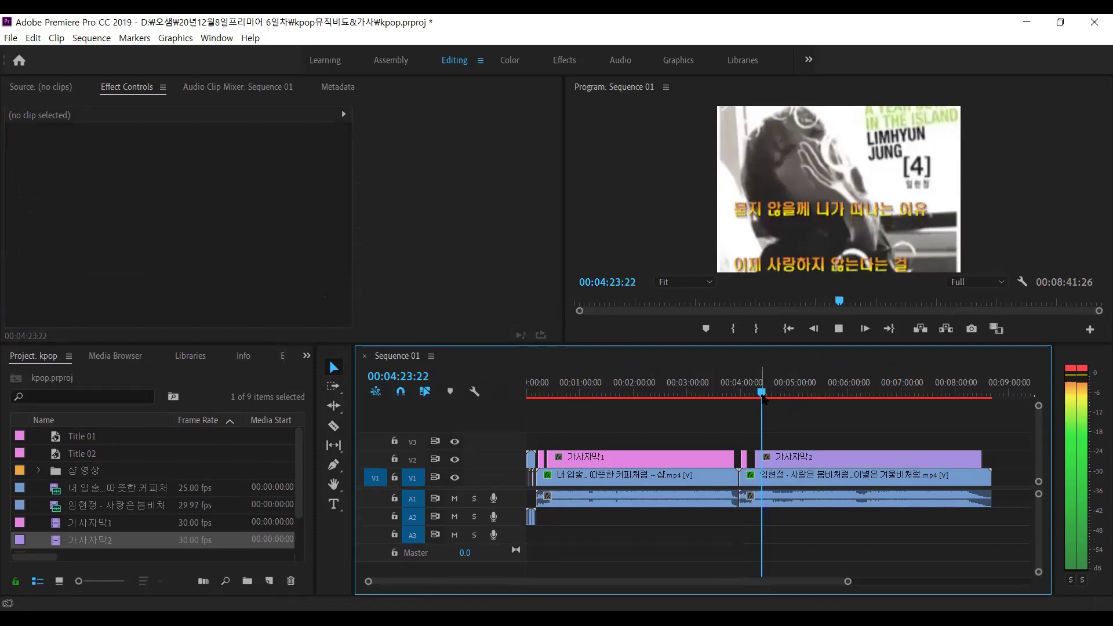
{"action": "left_click_drag", "start_coordinate": [763, 397], "coordinate": [771, 396]}
{"action": "key", "text": "space"}
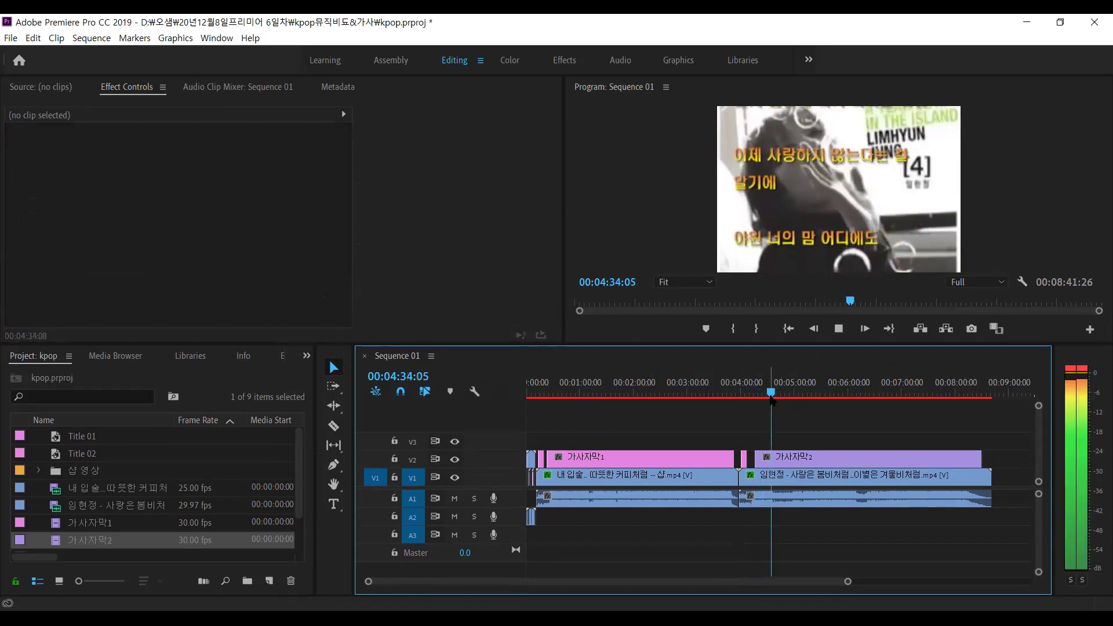
Stop playback at 00:04:35:22 and trim the start of 가사자막2 on V2 to about 00:04:32
{"action": "key", "text": "space"}
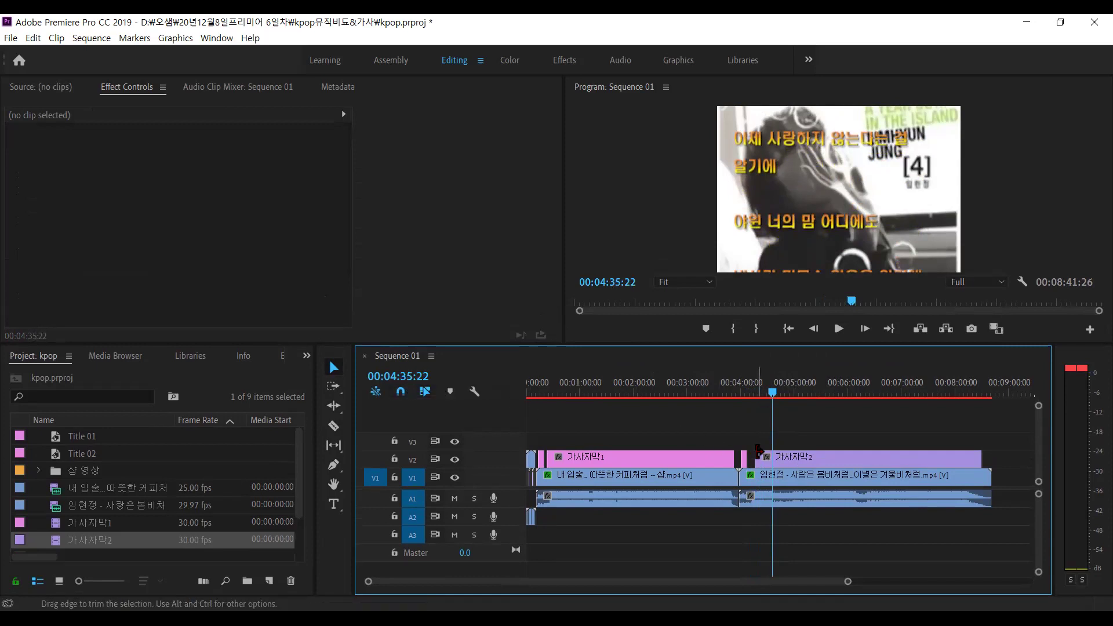
{"action": "left_click_drag", "start_coordinate": [757, 451], "coordinate": [777, 458]}
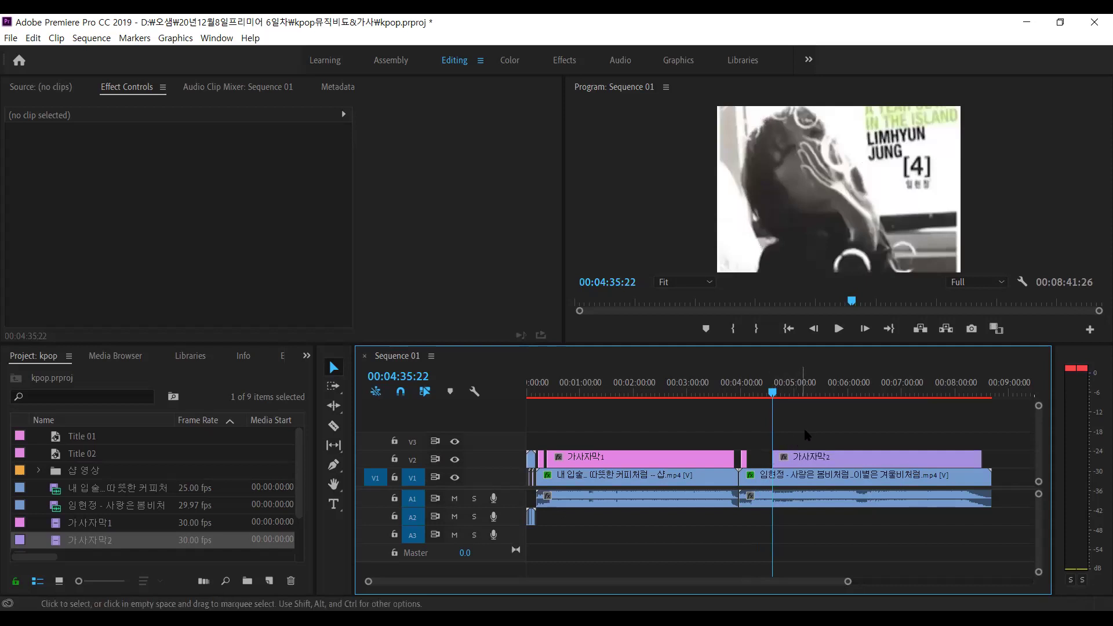
{"action": "key", "text": "equal"}
{"action": "key", "text": "equal"}
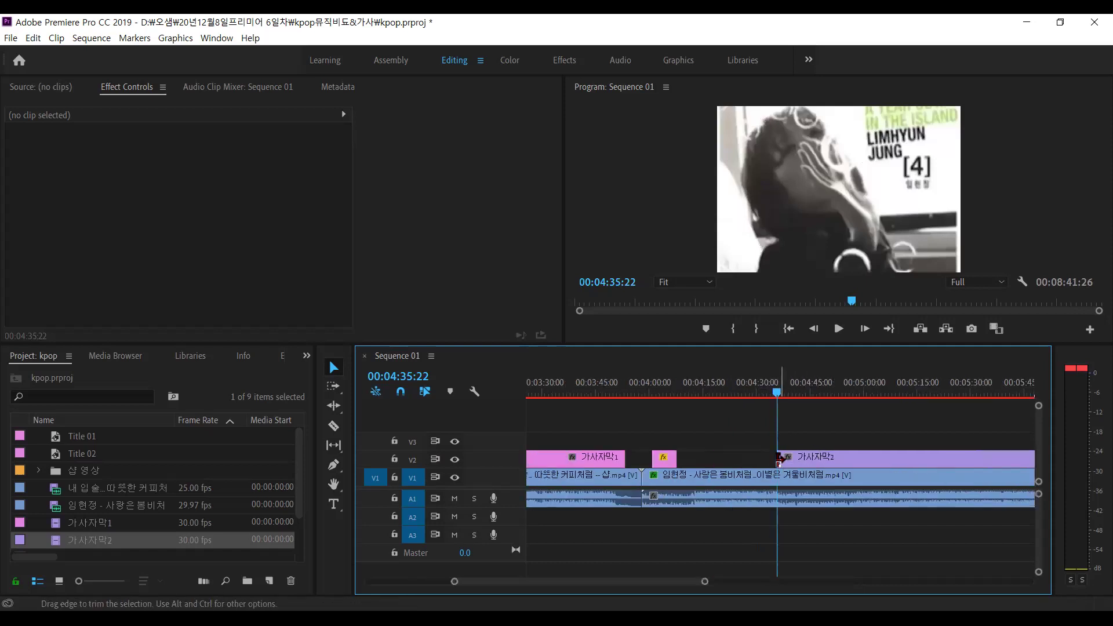
{"action": "left_click_drag", "start_coordinate": [771, 458], "coordinate": [765, 454]}
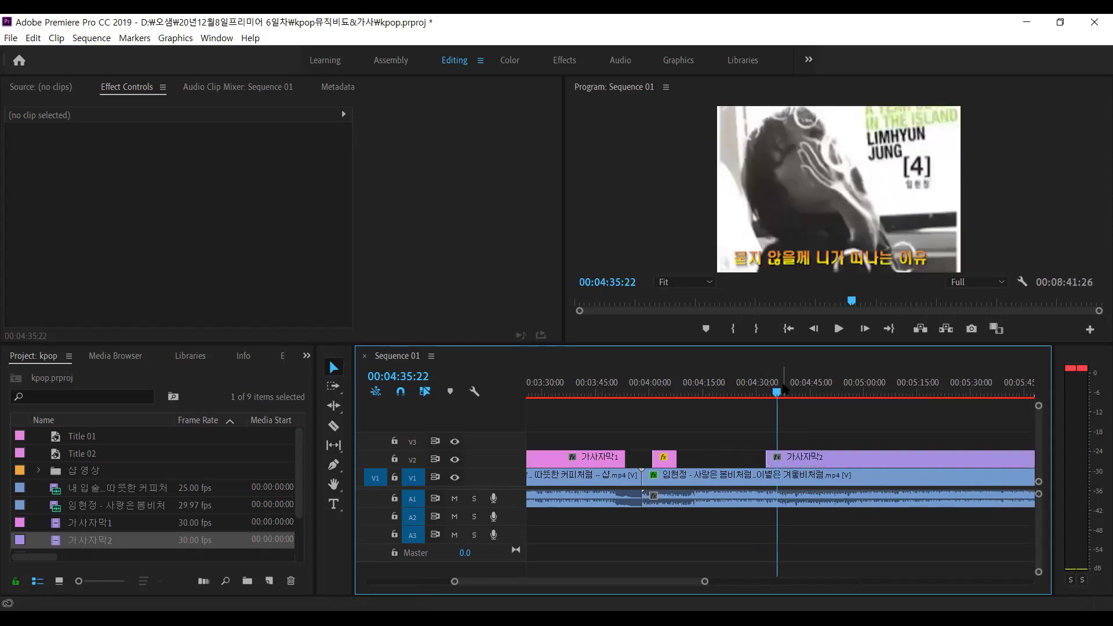
Play the sequence from 00:04:31:05 to 00:04:45:25 to check the lyrics' start against the song
{"action": "key", "text": "j"}
{"action": "key", "text": "j"}
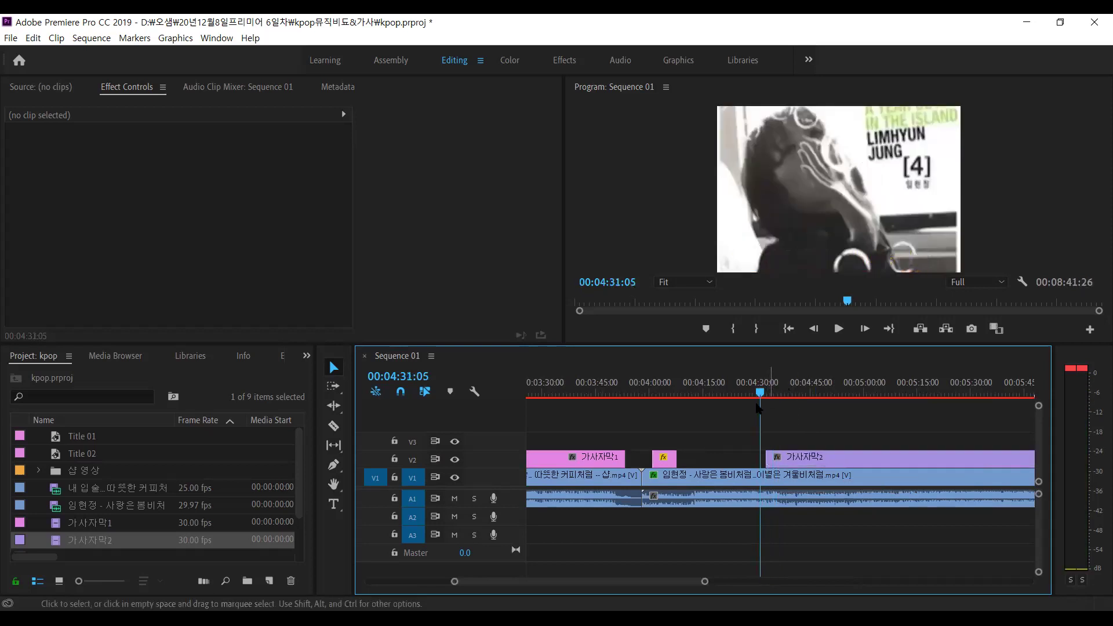
{"action": "key", "text": "space"}
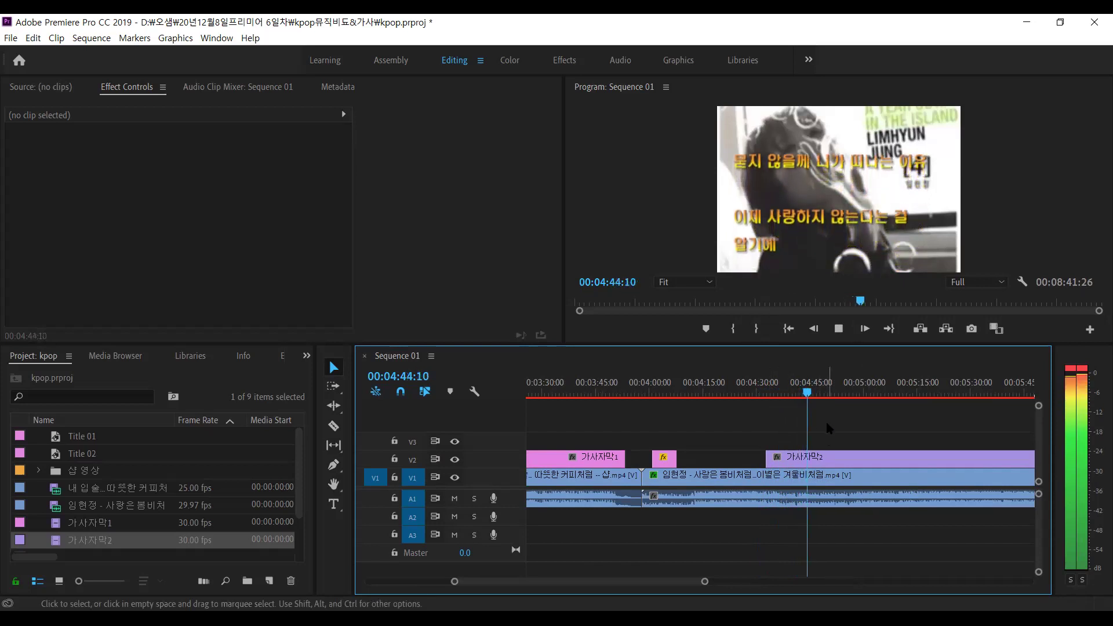
{"action": "key", "text": "space"}
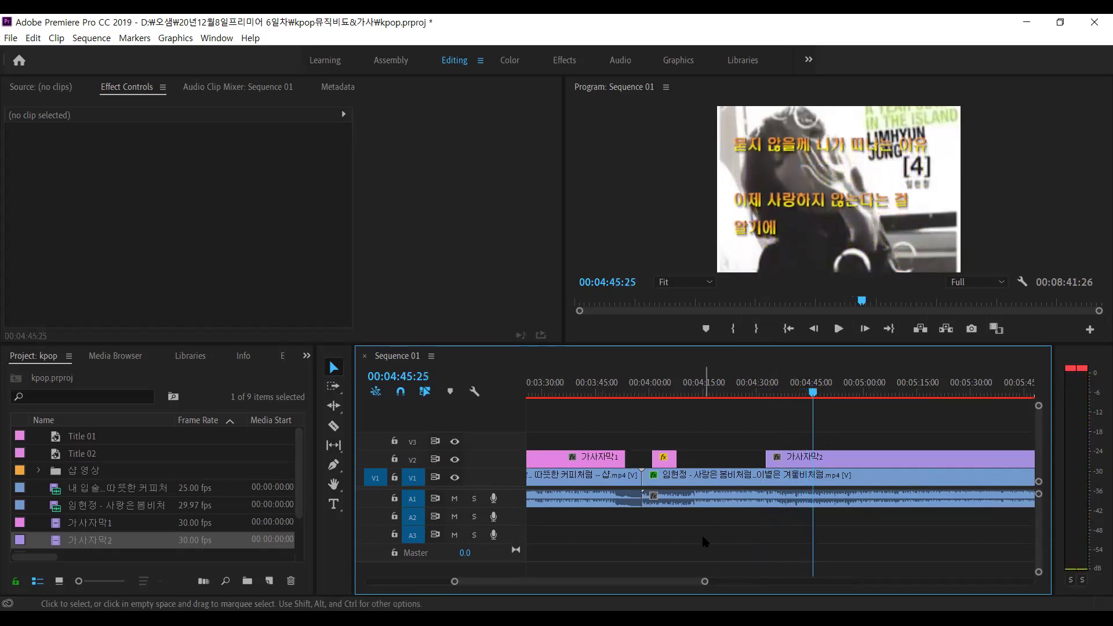
Play the second song's ending from 00:08:11:09 and shorten 가사자막2 on V2 to end at about 00:08:24
{"action": "scroll", "coordinate": [704, 541], "scroll_direction": "down", "scroll_amount": 5}
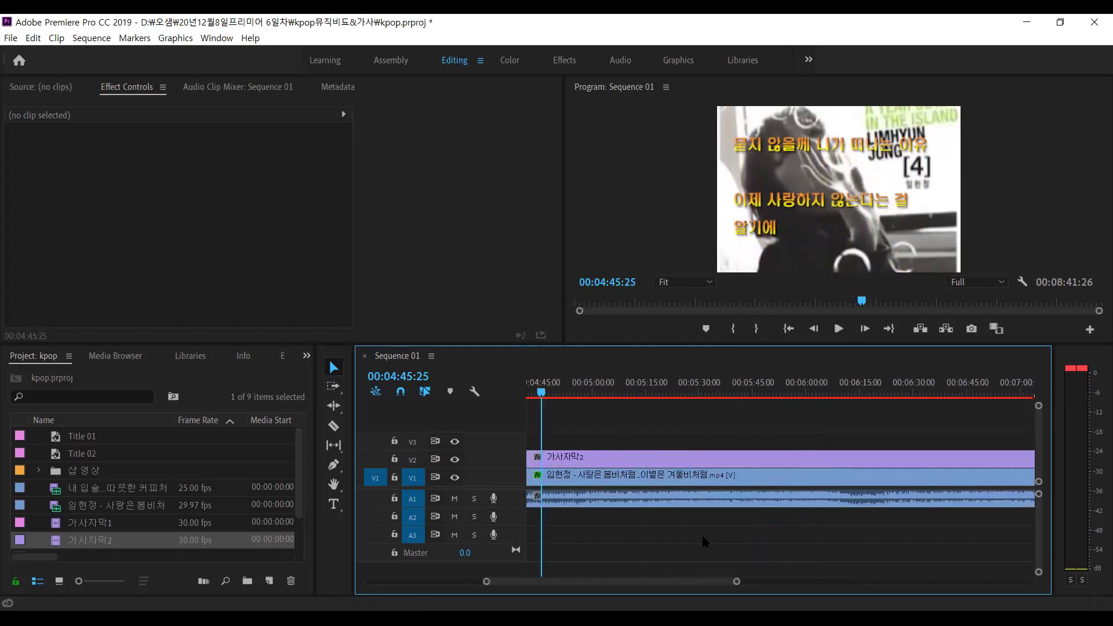
{"action": "scroll", "coordinate": [705, 541], "scroll_direction": "down", "scroll_amount": 4}
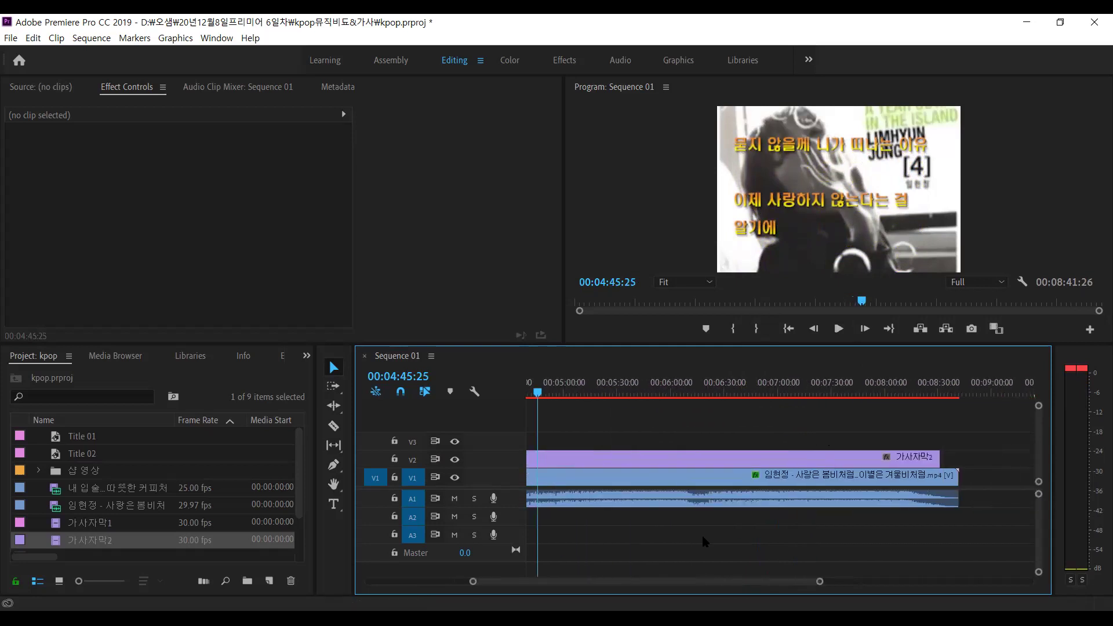
{"action": "scroll", "coordinate": [705, 541], "scroll_direction": "down", "scroll_amount": 1}
{"action": "left_click", "coordinate": [799, 387]}
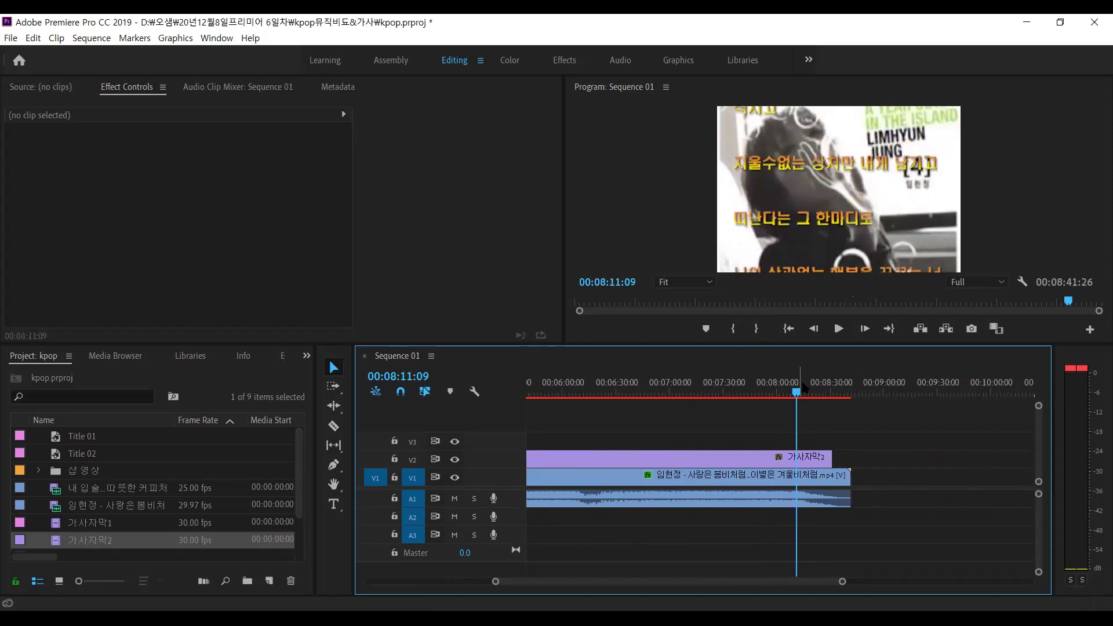
{"action": "key", "text": "space"}
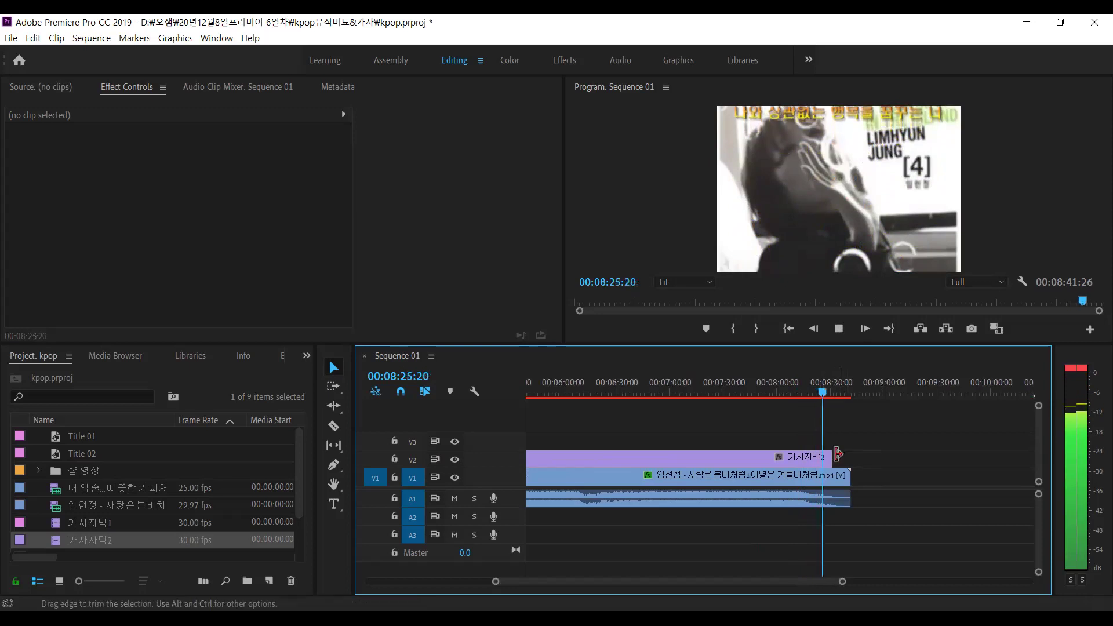
{"action": "left_click_drag", "start_coordinate": [828, 458], "coordinate": [819, 457]}
Play the shortened lyrics' ending up to 00:08:15:20 to check its timing with the song
{"action": "left_click", "coordinate": [822, 387]}
{"action": "left_click", "coordinate": [790, 383]}
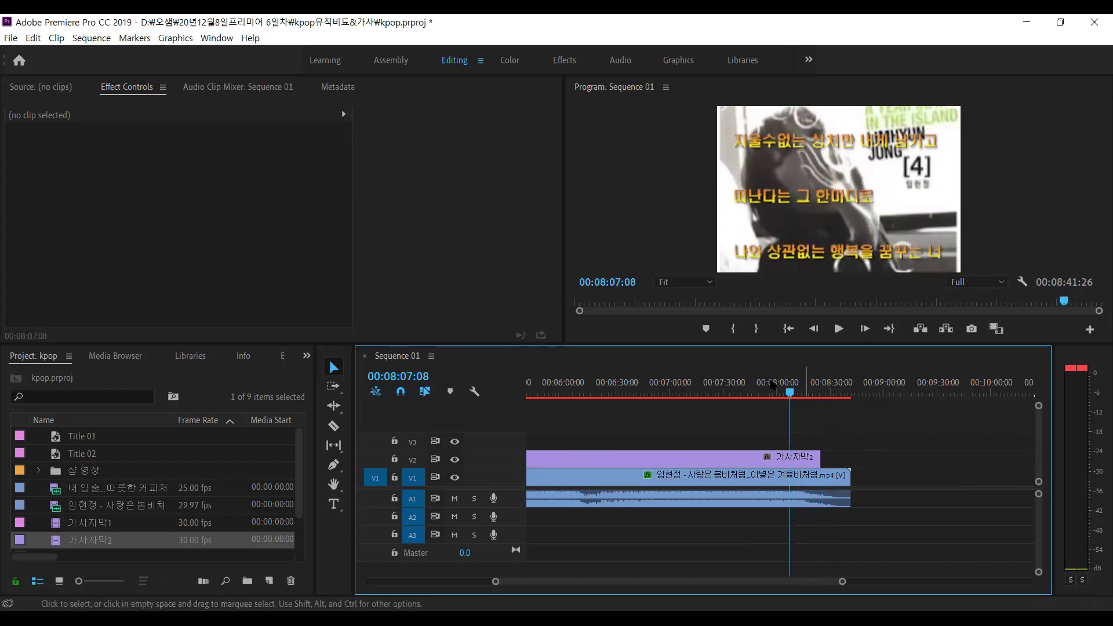
{"action": "left_click", "coordinate": [799, 395]}
{"action": "key", "text": "space"}
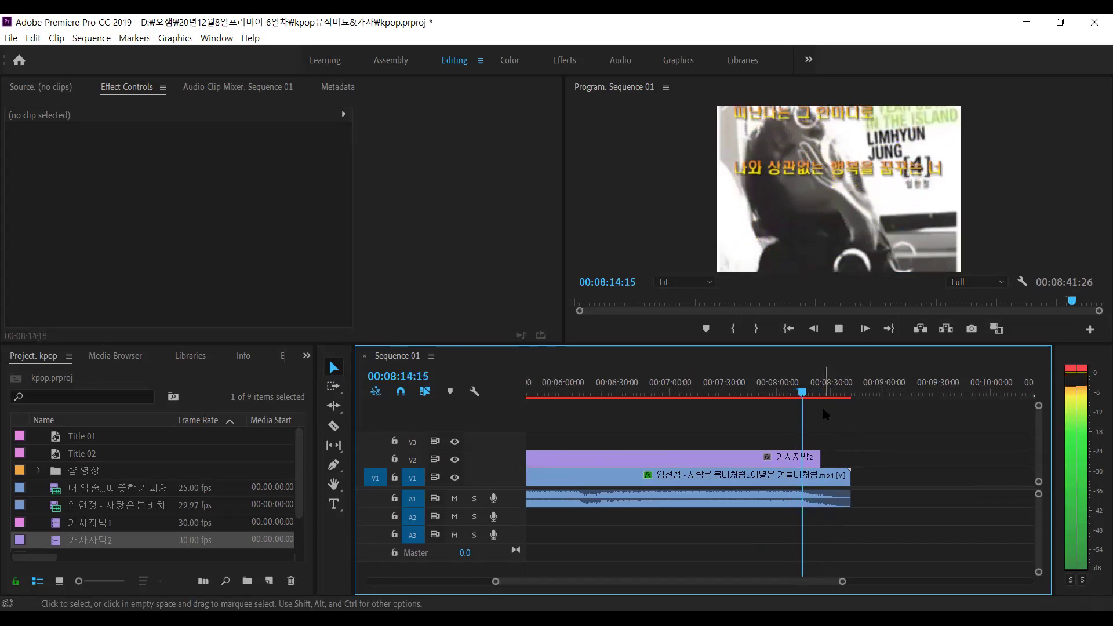
{"action": "key", "text": "space"}
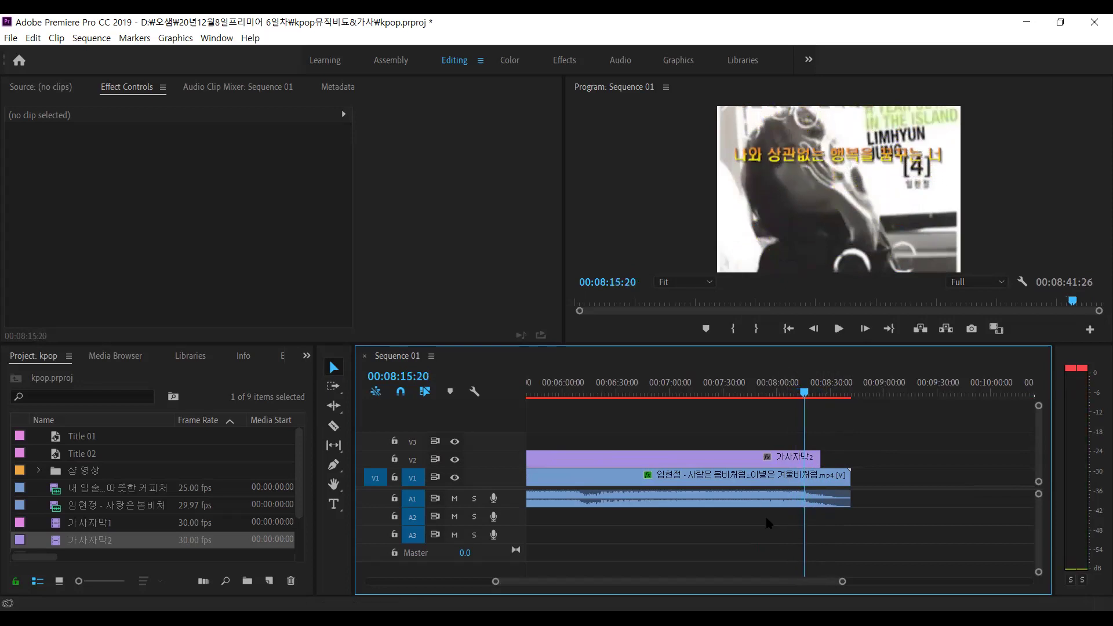
Scrub through the second song's rolling lyrics from start to end to check their overall pacing
{"action": "scroll", "coordinate": [767, 524], "scroll_direction": "up", "scroll_amount": 2}
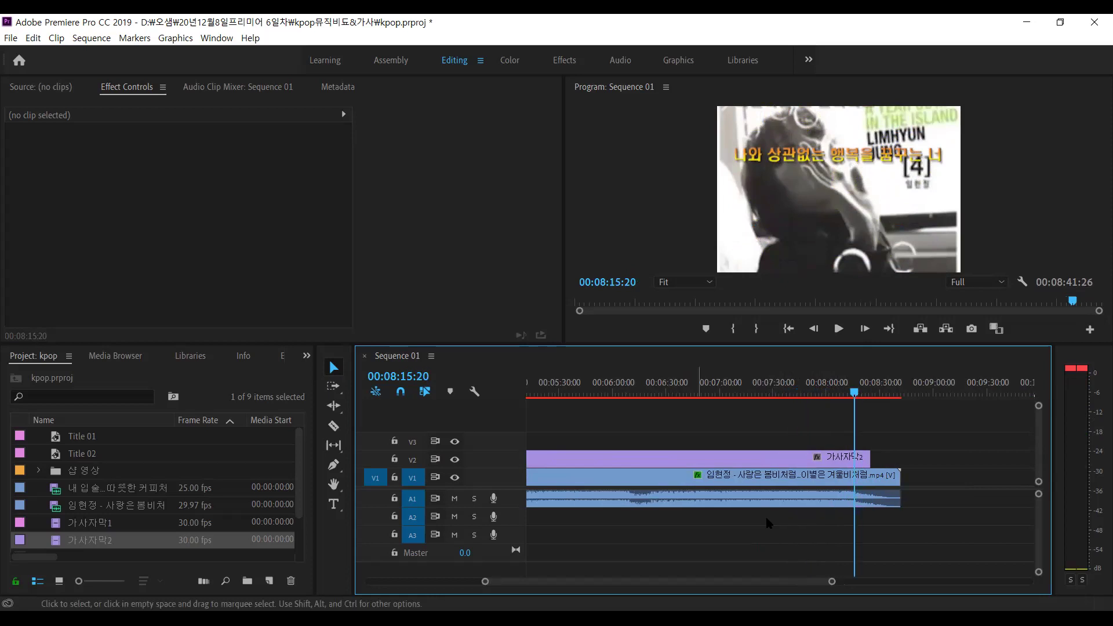
{"action": "scroll", "coordinate": [768, 524], "scroll_direction": "down", "scroll_amount": 4}
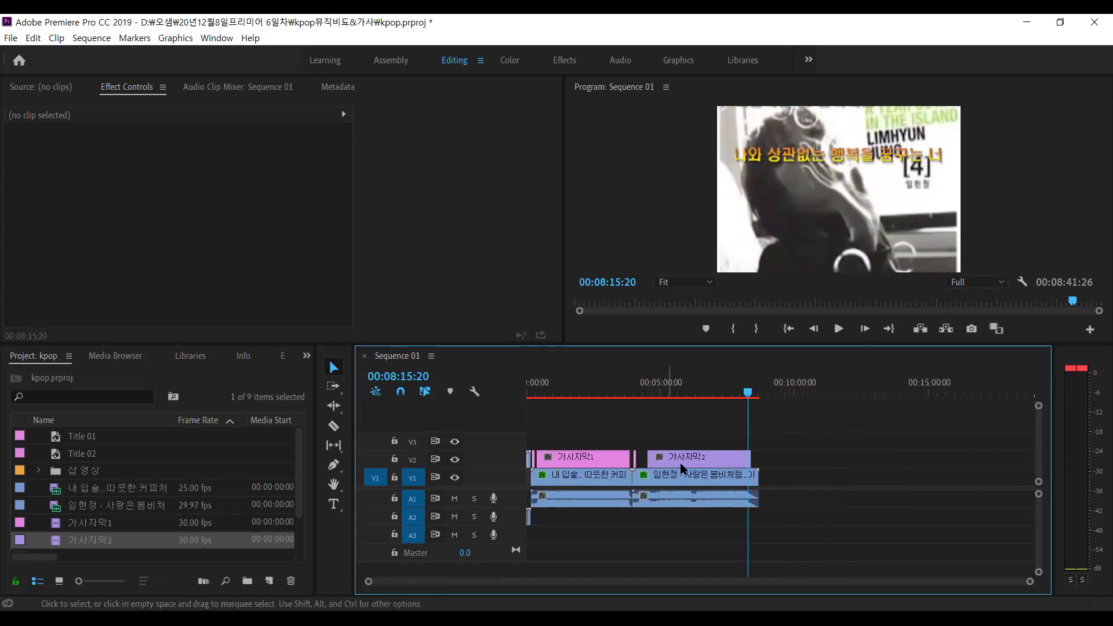
{"action": "scroll", "coordinate": [683, 469], "scroll_direction": "up", "scroll_amount": 3}
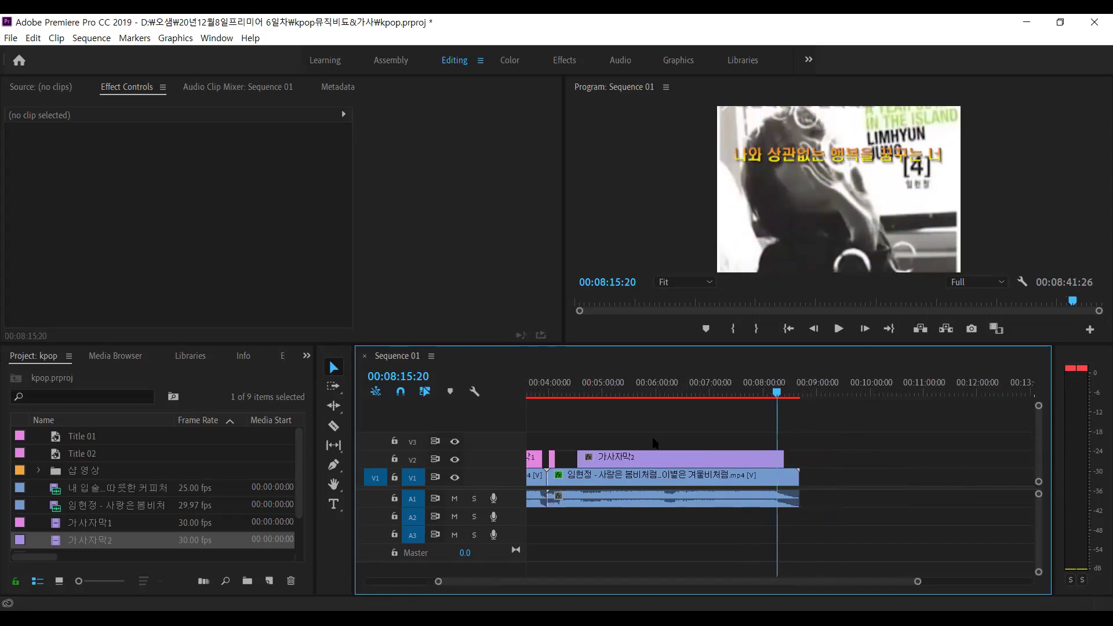
{"action": "left_click_drag", "start_coordinate": [777, 394], "coordinate": [711, 394]}
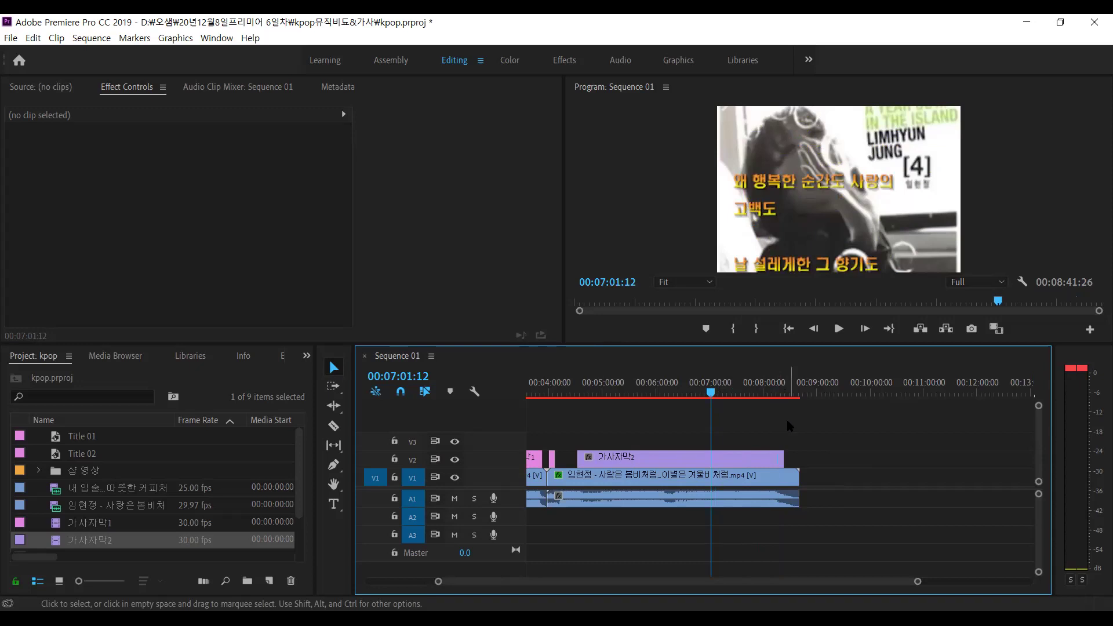
{"action": "left_click_drag", "start_coordinate": [570, 392], "coordinate": [788, 404]}
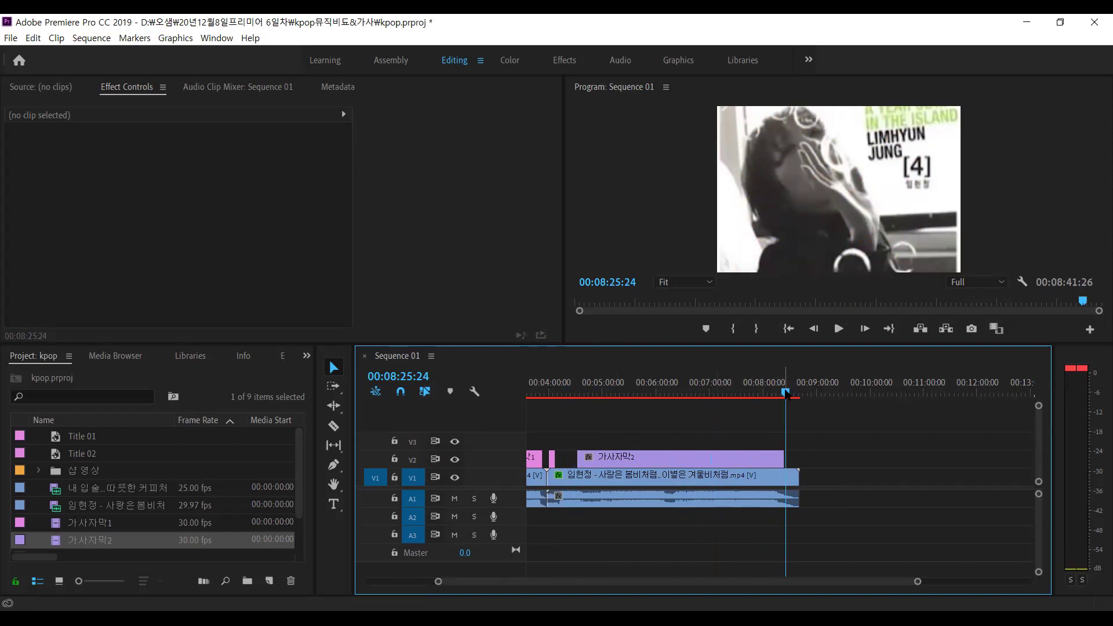
Move the playhead to the end of the second music video at 00:08:41:26 and save the project
{"action": "mouse_move", "coordinate": [789, 394]}
{"action": "left_mouse_down"}
{"action": "mouse_move", "coordinate": [816, 394]}
{"action": "mouse_move", "coordinate": [800, 395]}
{"action": "left_mouse_up"}
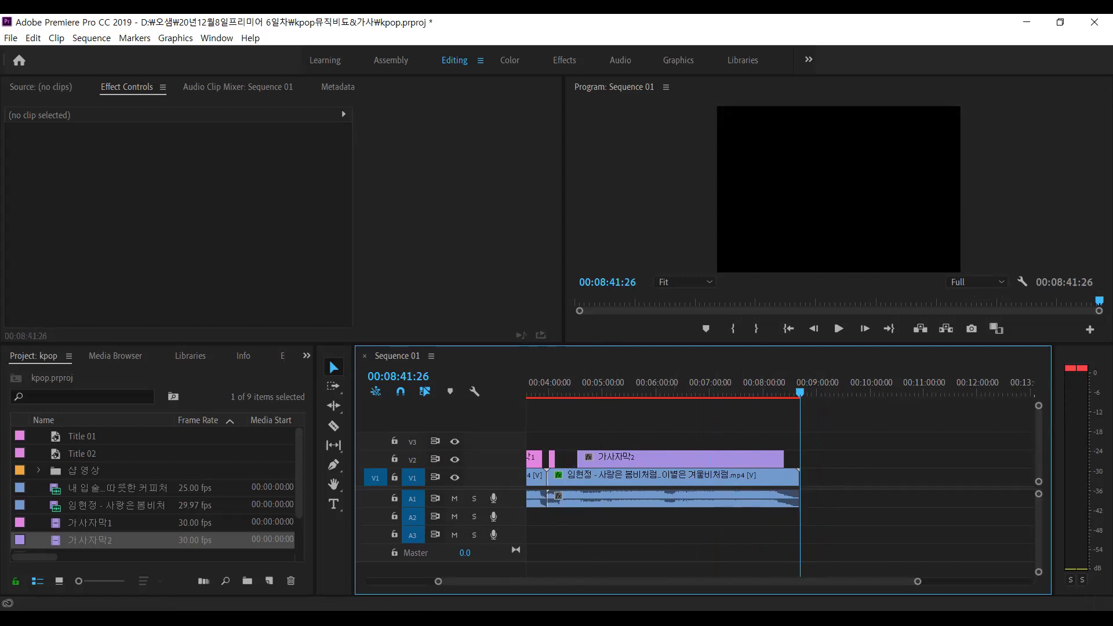
{"action": "scroll", "coordinate": [190, 534], "scroll_direction": "down", "scroll_amount": 1}
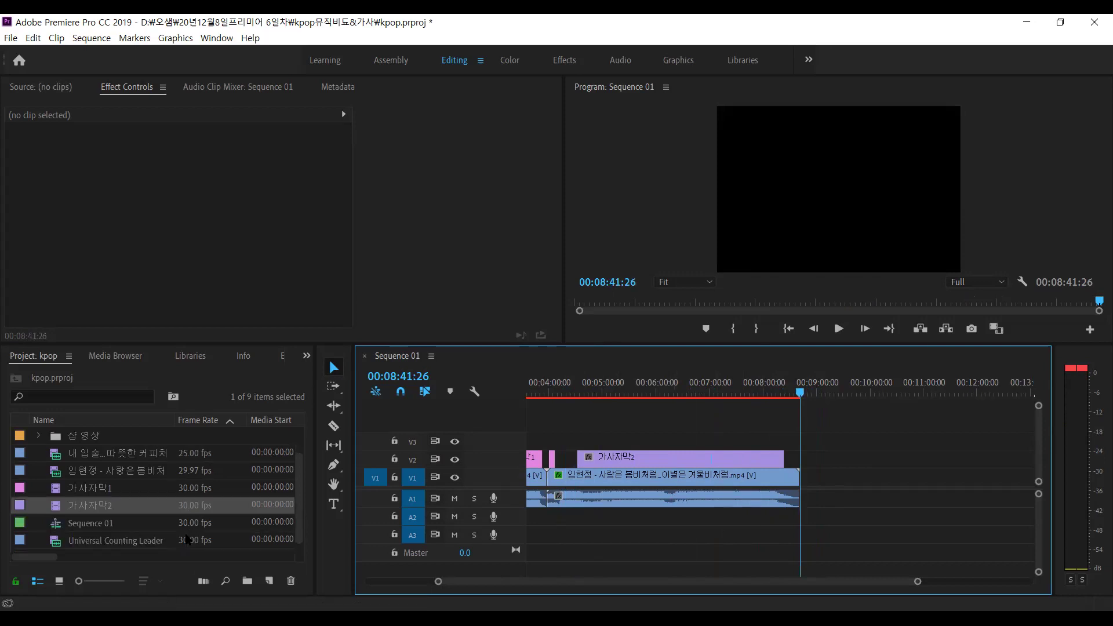
{"action": "left_click", "coordinate": [10, 39]}
{"action": "left_click", "coordinate": [58, 182]}
Import 김현식 3집 비처럼 음악처럼 07 비처럼 음악처럼.mp4 and place it on V1 at 00:08:41:26
{"action": "key", "text": "ctrl+i"}
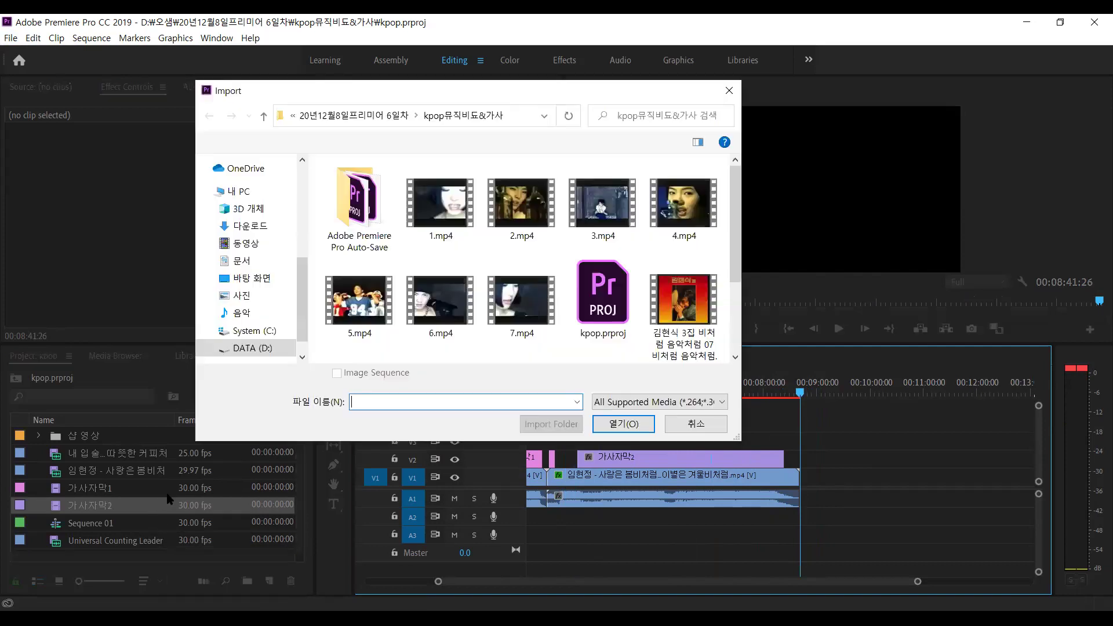
{"action": "scroll", "coordinate": [740, 191], "scroll_direction": "down", "scroll_amount": 1}
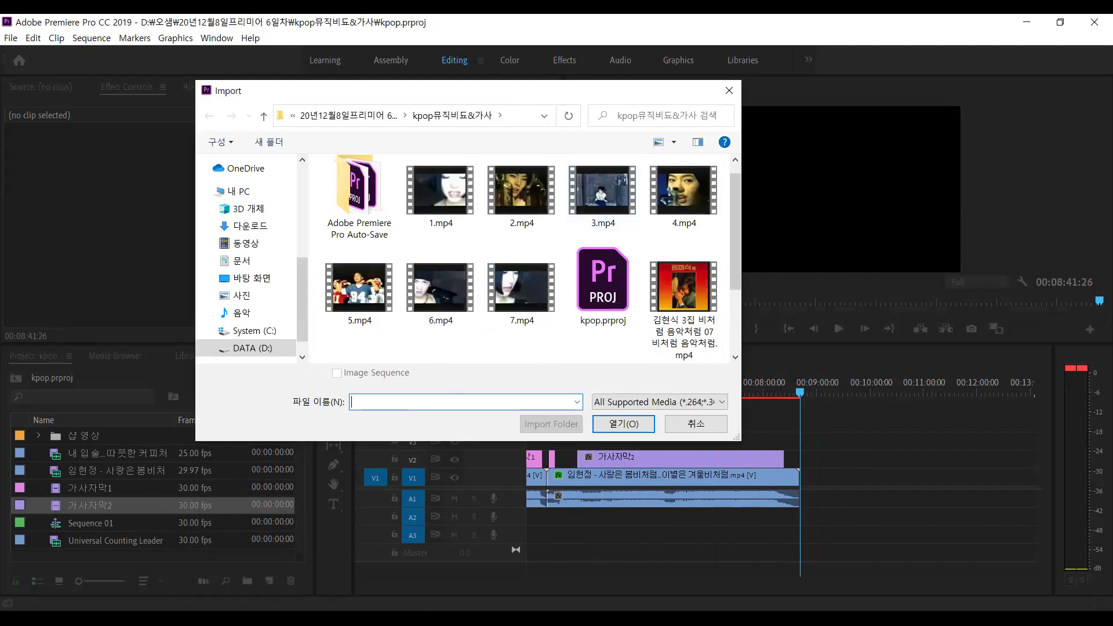
{"action": "scroll", "coordinate": [739, 232], "scroll_direction": "down", "scroll_amount": 3}
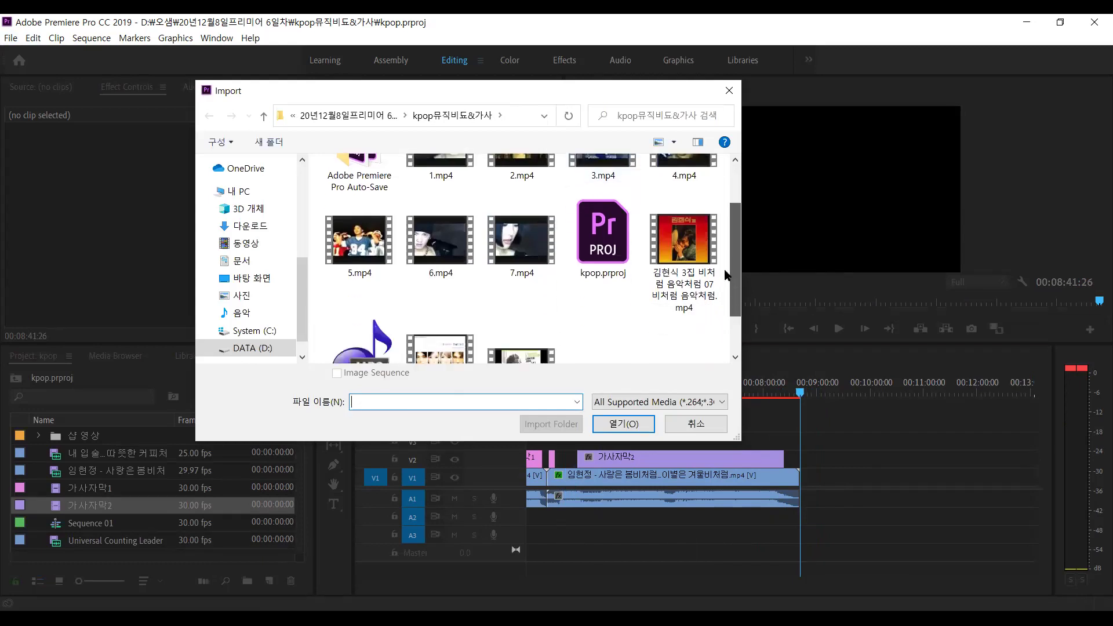
{"action": "left_click", "coordinate": [685, 241]}
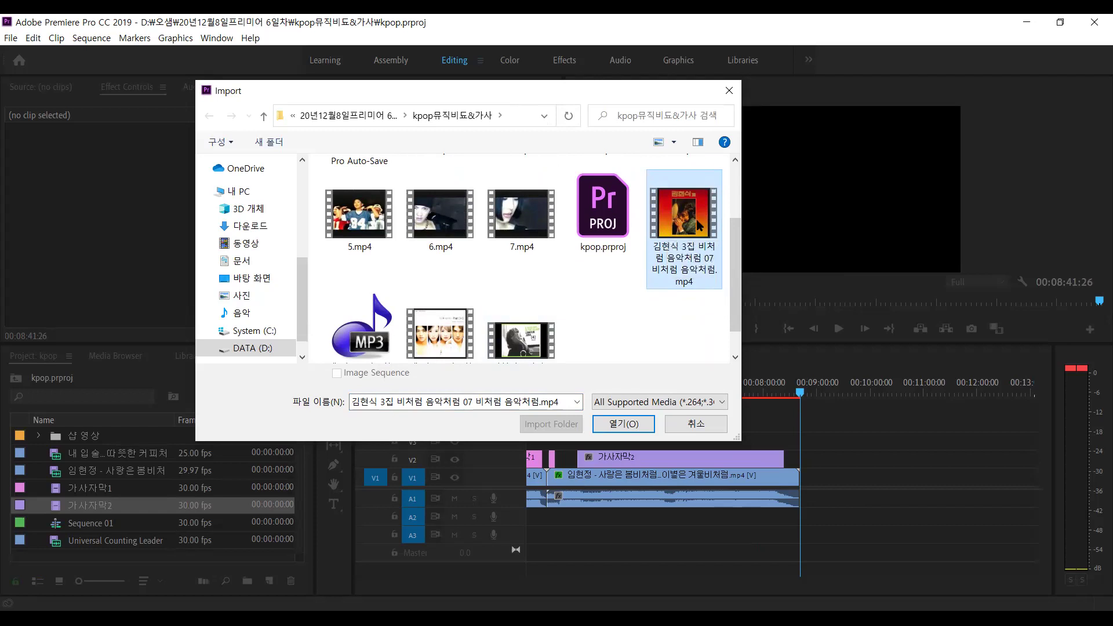
{"action": "left_click", "coordinate": [623, 423]}
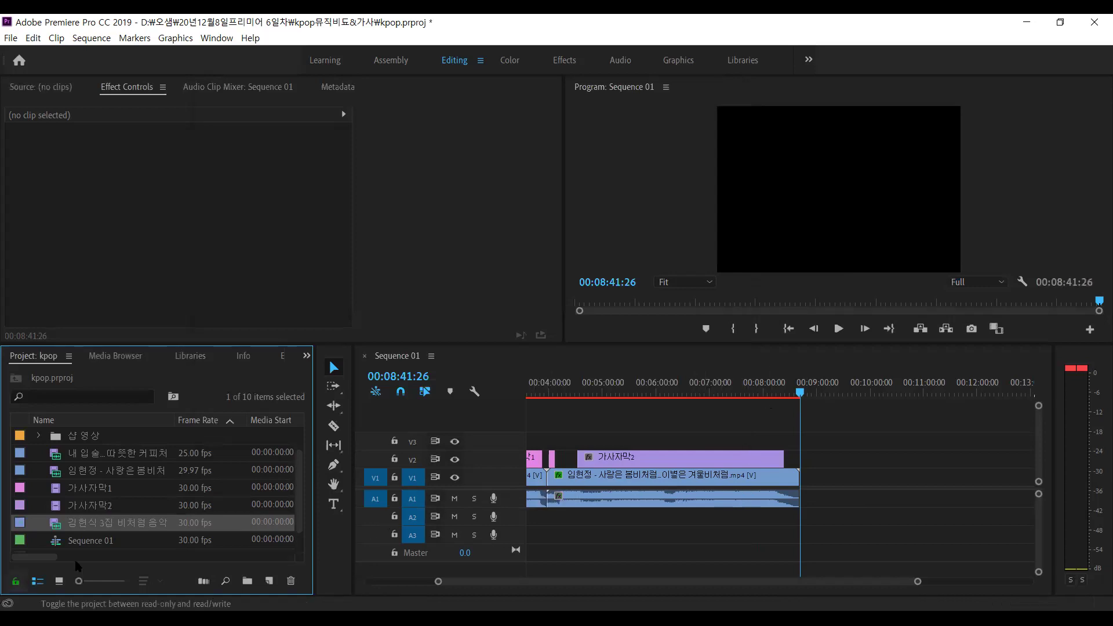
{"action": "left_click_drag", "start_coordinate": [75, 529], "coordinate": [801, 497]}
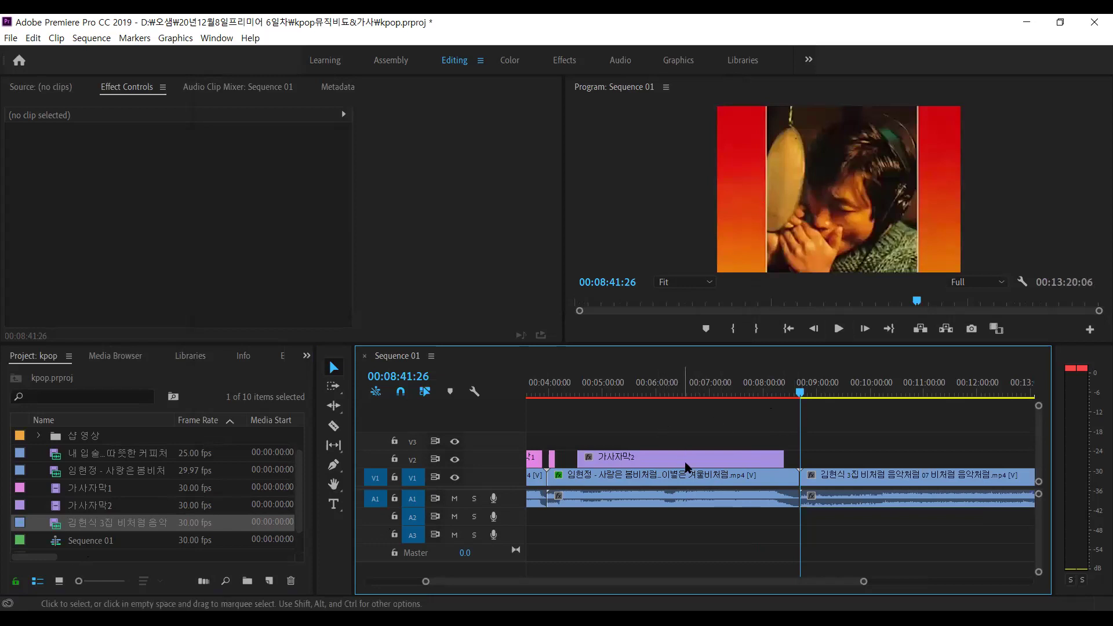
Paste the second music video's attributes, including Motion and Camera Blur, onto the third music video and set its scale to 57.4
{"action": "left_click", "coordinate": [652, 491]}
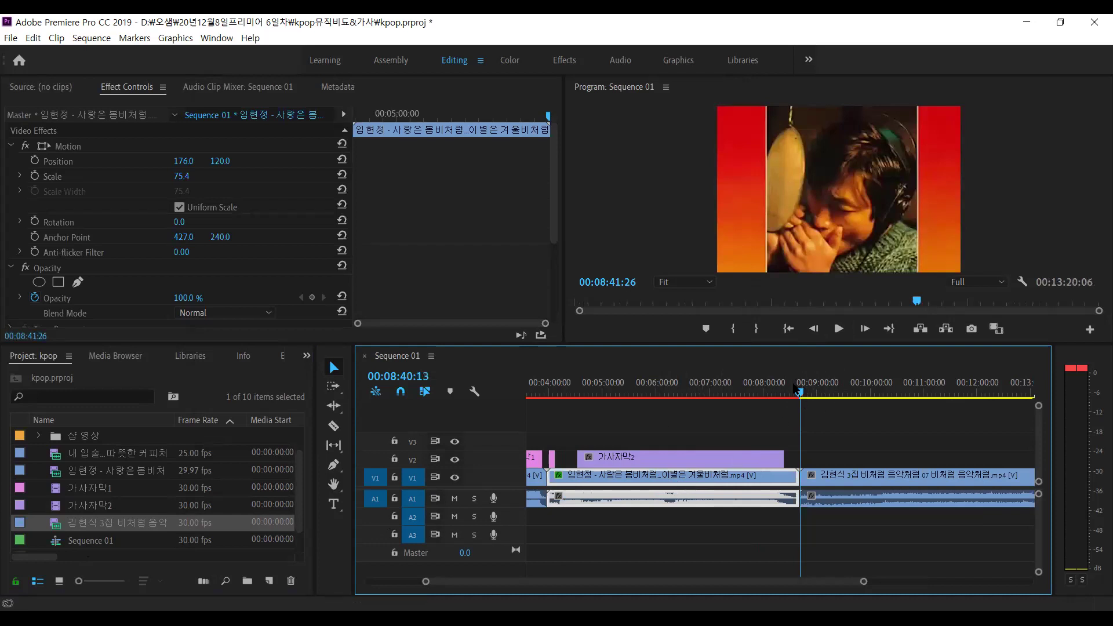
{"action": "left_click", "coordinate": [775, 393]}
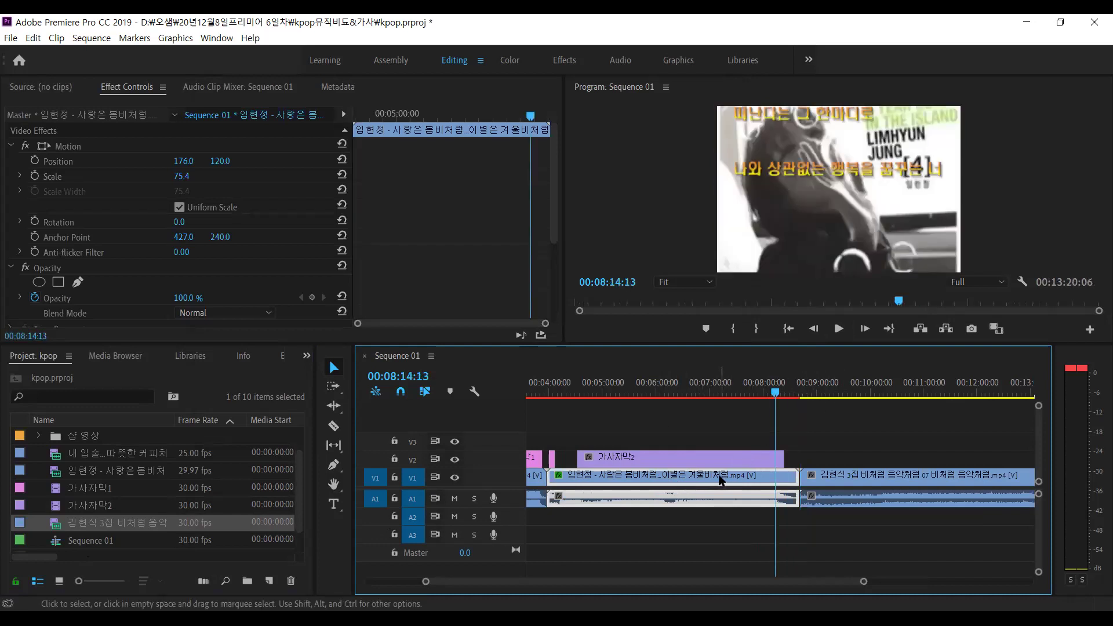
{"action": "left_click", "coordinate": [850, 445]}
{"action": "key", "text": "space"}
{"action": "left_click", "coordinate": [804, 395]}
{"action": "left_click", "coordinate": [861, 486]}
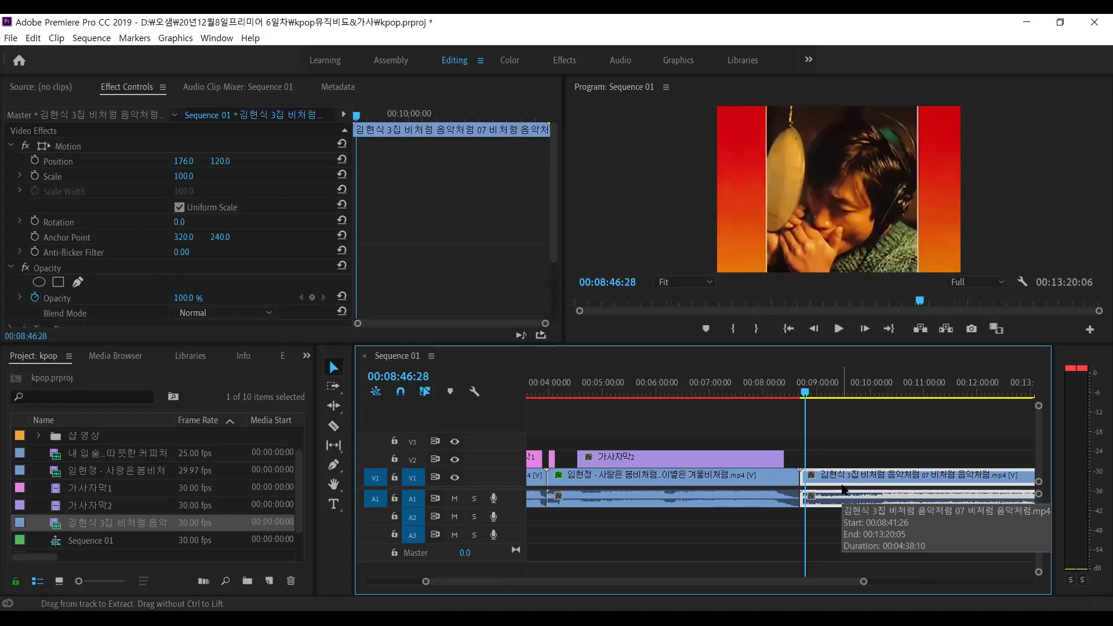
{"action": "key", "text": "ctrl+alt+v"}
{"action": "left_click", "coordinate": [474, 137]}
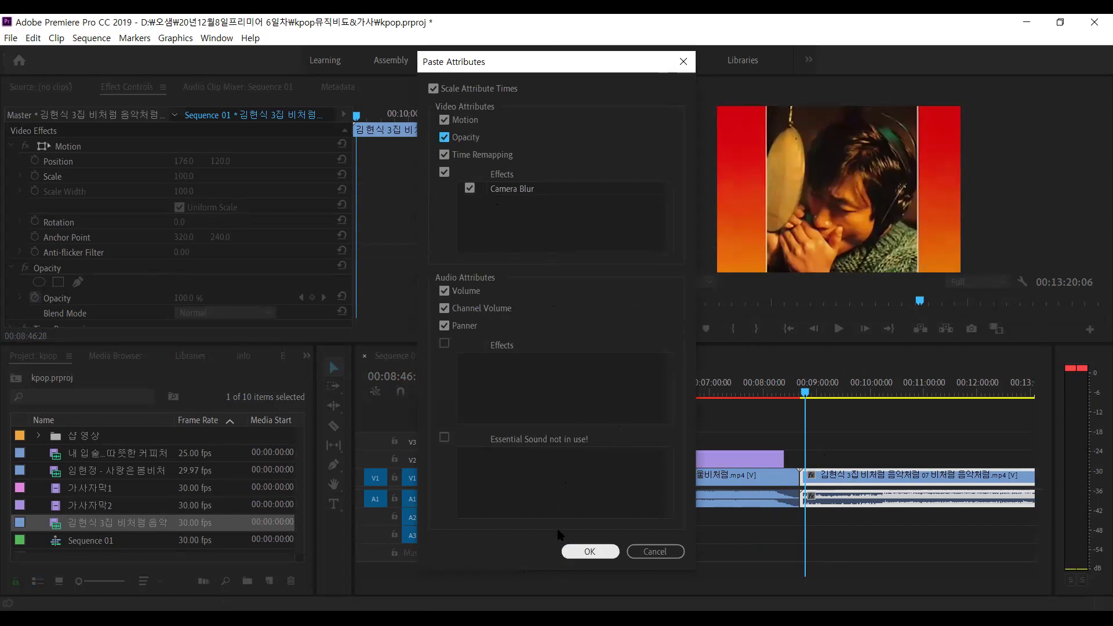
{"action": "left_click", "coordinate": [586, 550]}
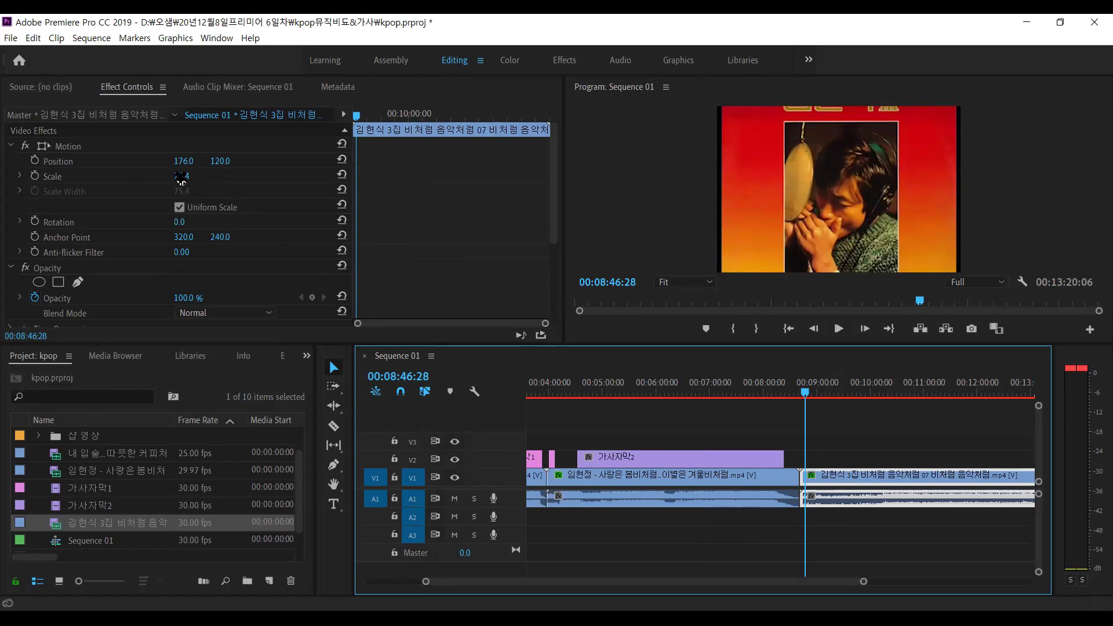
{"action": "left_click_drag", "start_coordinate": [181, 177], "coordinate": [171, 176]}
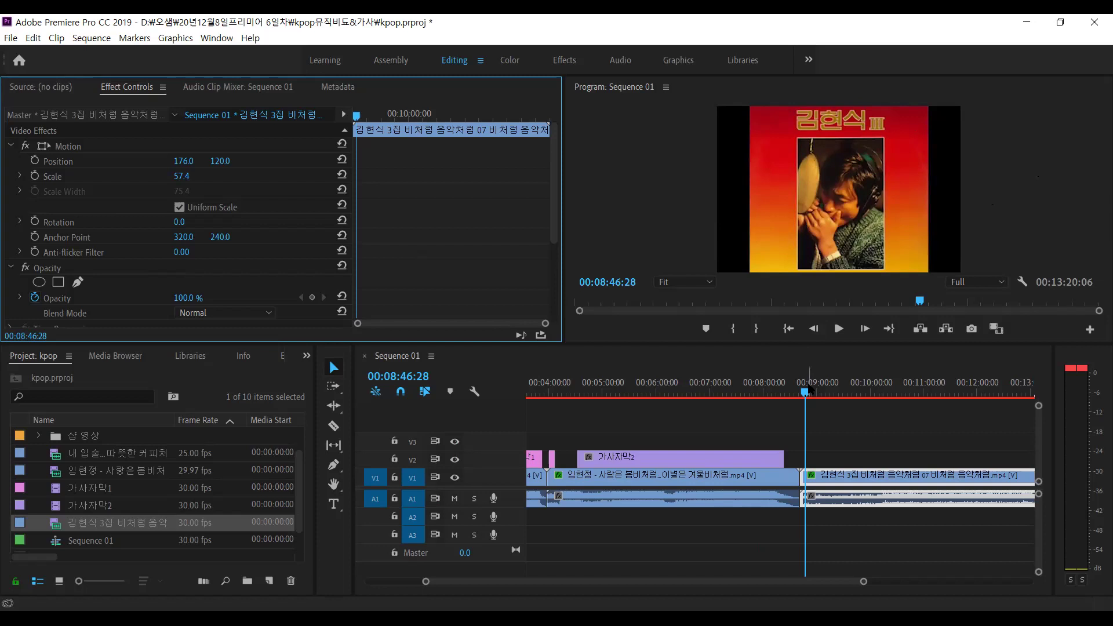
Play the transition from the second music video into the third to check the pasted Camera Blur
{"action": "mouse_move", "coordinate": [817, 397]}
{"action": "left_mouse_down"}
{"action": "mouse_move", "coordinate": [785, 394]}
{"action": "mouse_move", "coordinate": [796, 396]}
{"action": "left_mouse_up"}
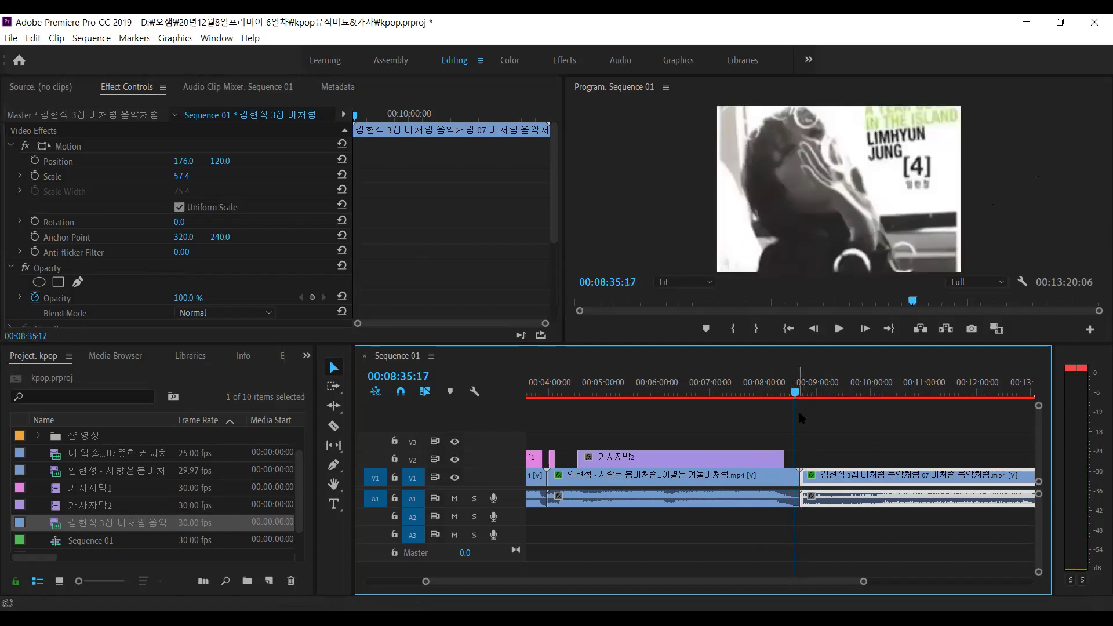
{"action": "scroll", "coordinate": [98, 281], "scroll_direction": "down", "scroll_amount": 2}
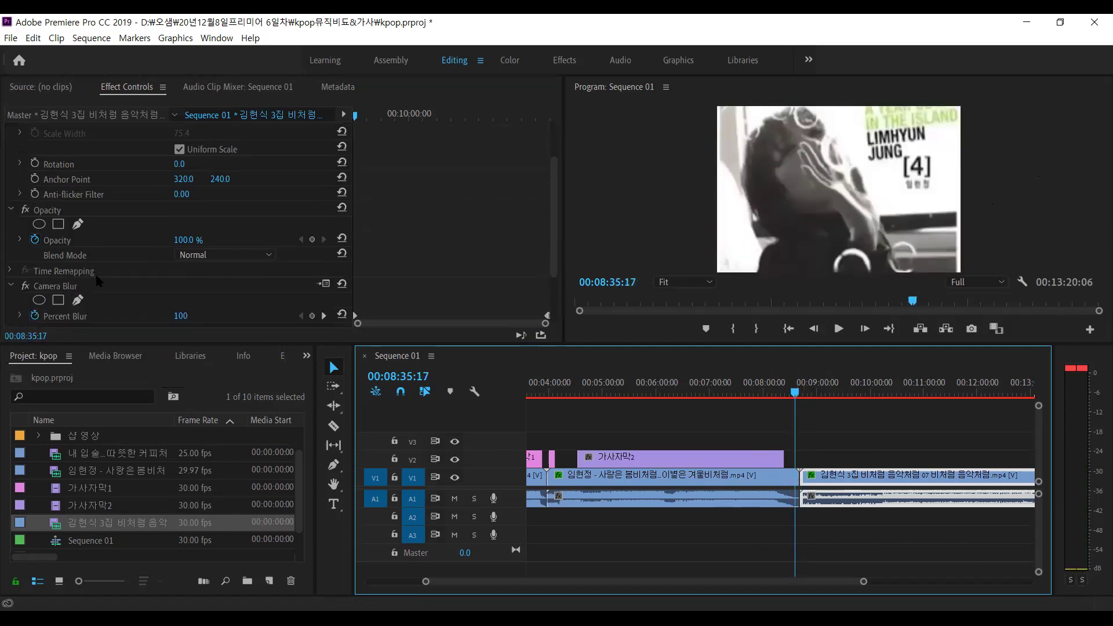
{"action": "left_click", "coordinate": [797, 396]}
{"action": "key", "text": "space"}
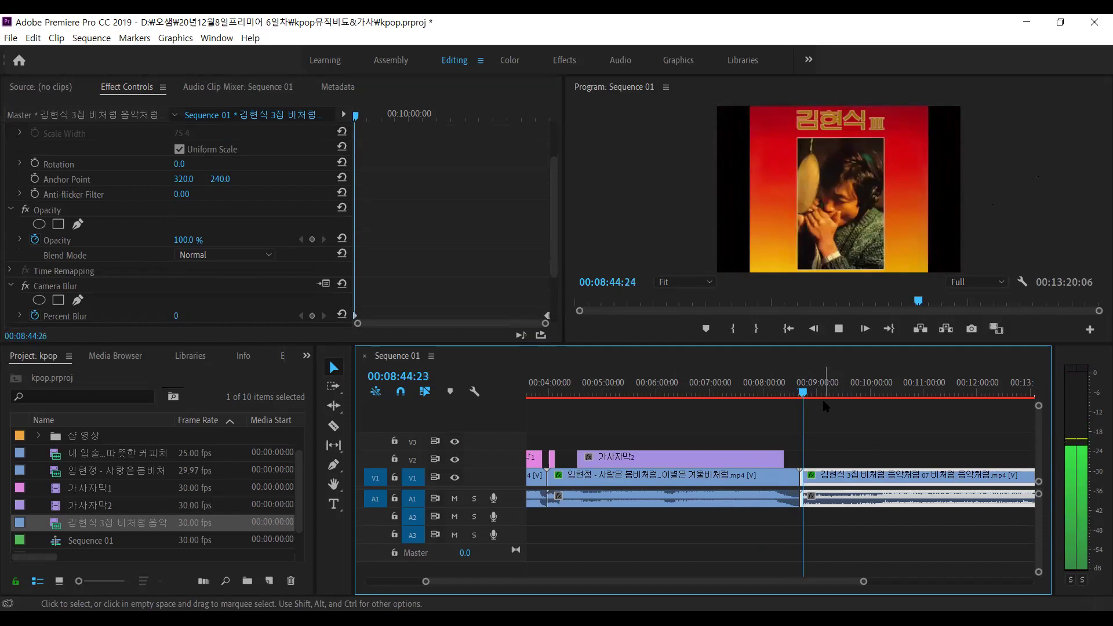
{"action": "key", "text": "space"}
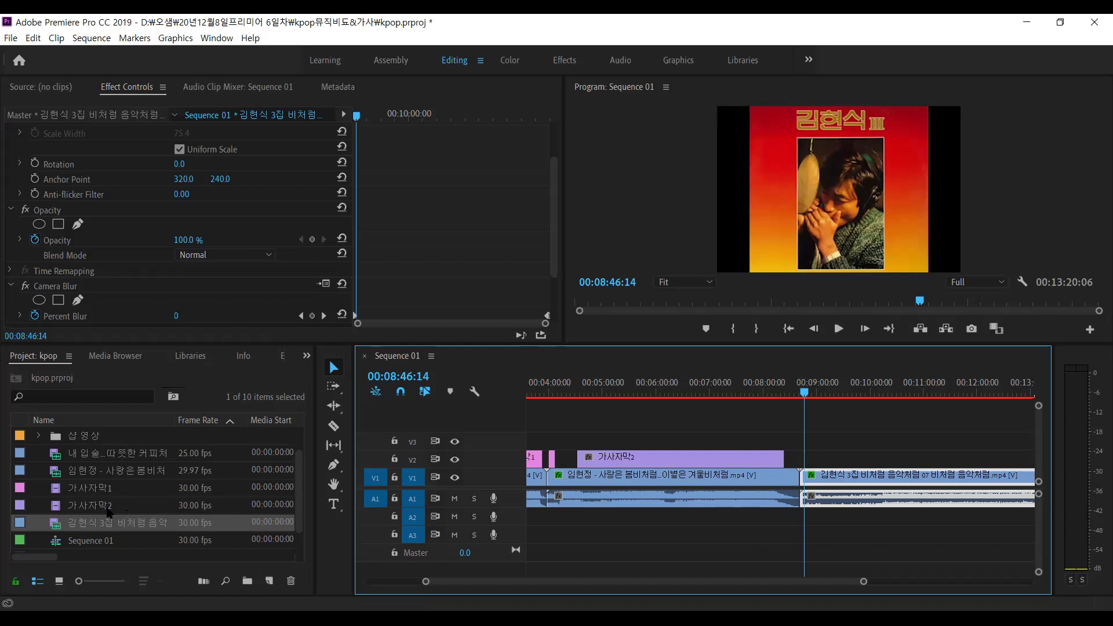
Create a new title named Title 03 based on Title 02
{"action": "scroll", "coordinate": [99, 490], "scroll_direction": "up", "scroll_amount": 2}
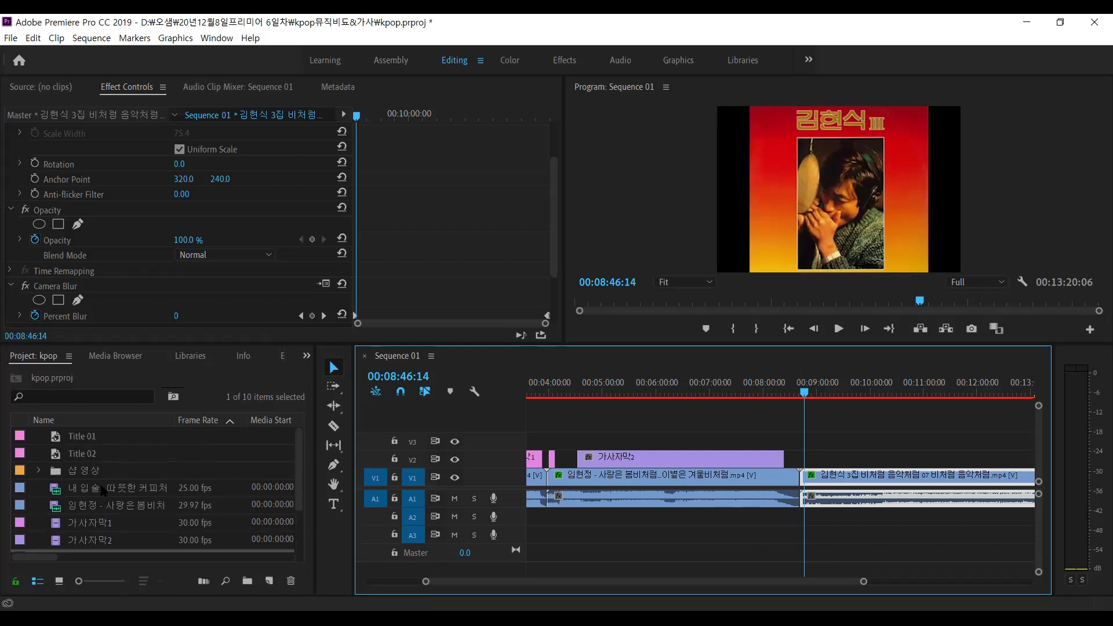
{"action": "left_click", "coordinate": [74, 459]}
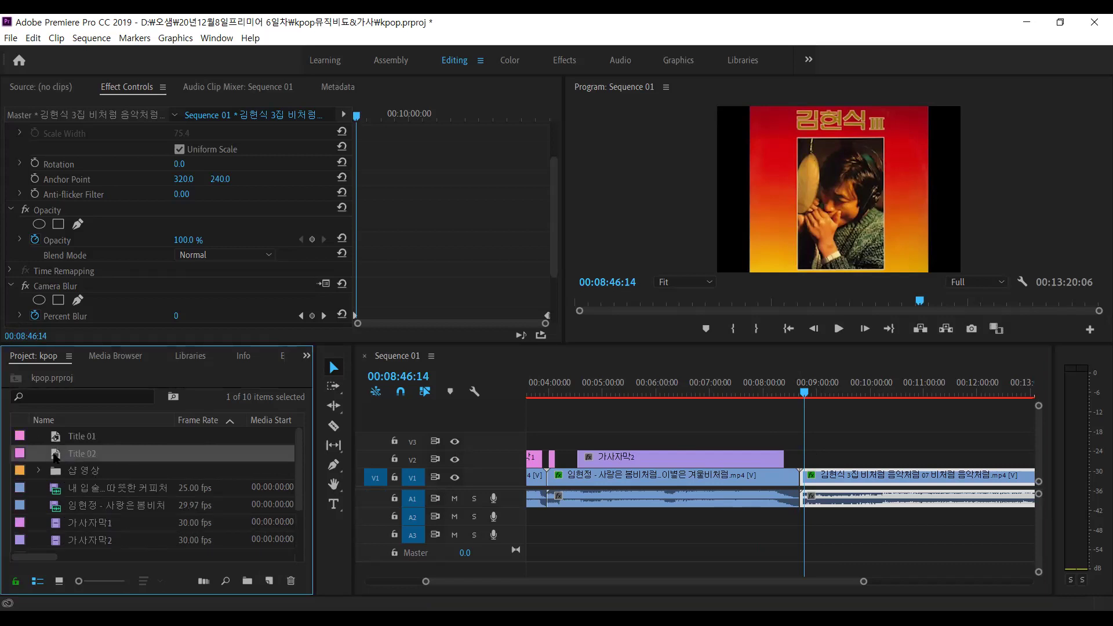
{"action": "double_click", "coordinate": [55, 458]}
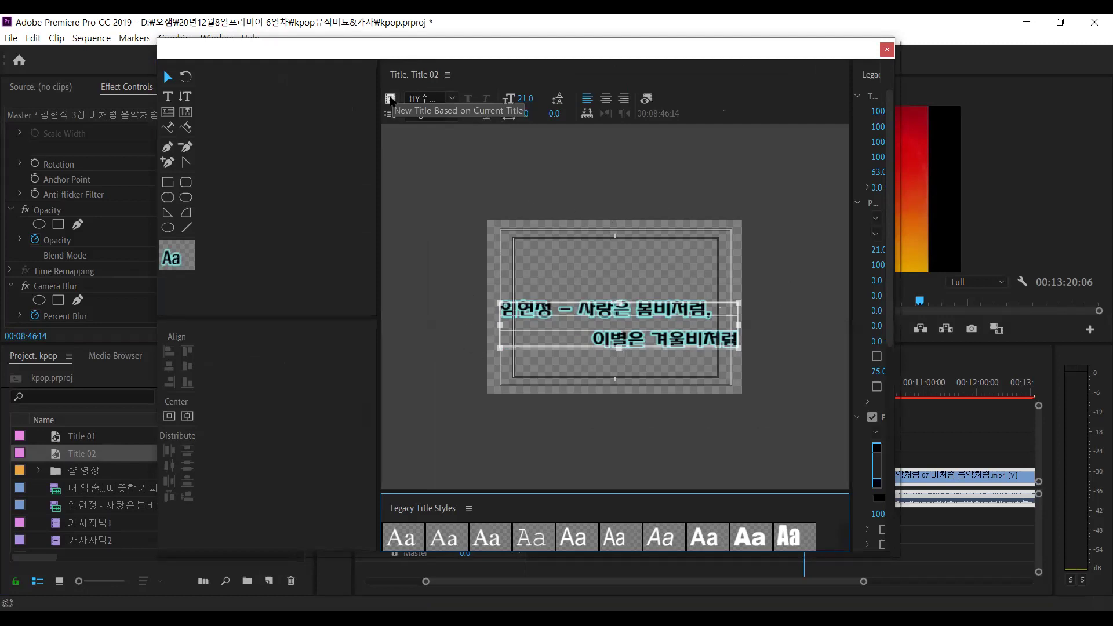
{"action": "left_click", "coordinate": [390, 99]}
{"action": "left_click", "coordinate": [571, 355]}
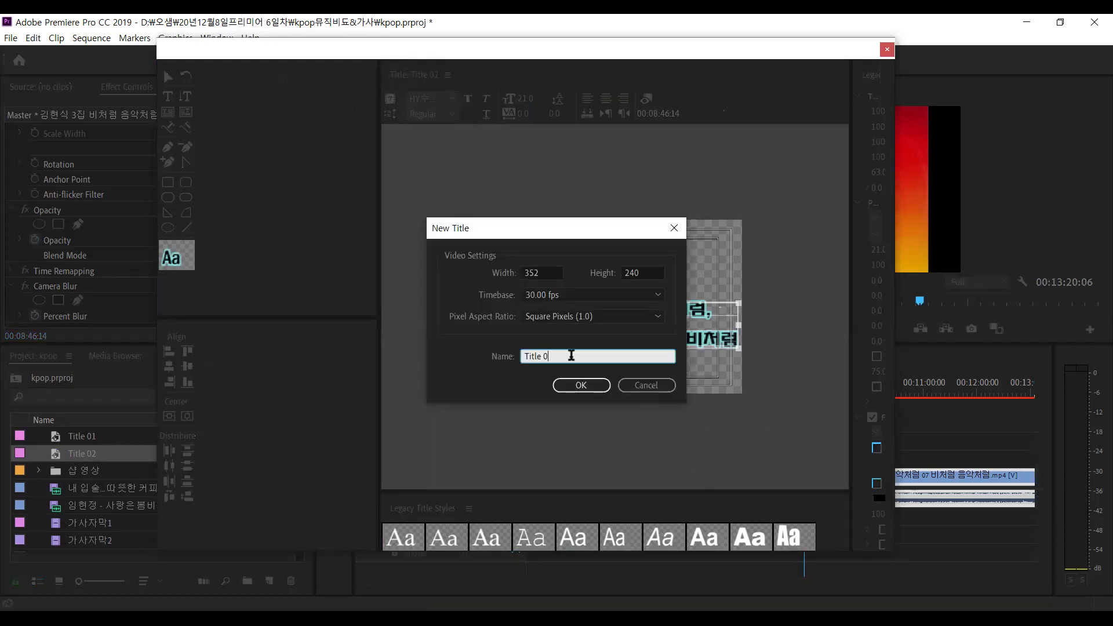
{"action": "type", "text": "3"}
{"action": "left_click", "coordinate": [583, 385]}
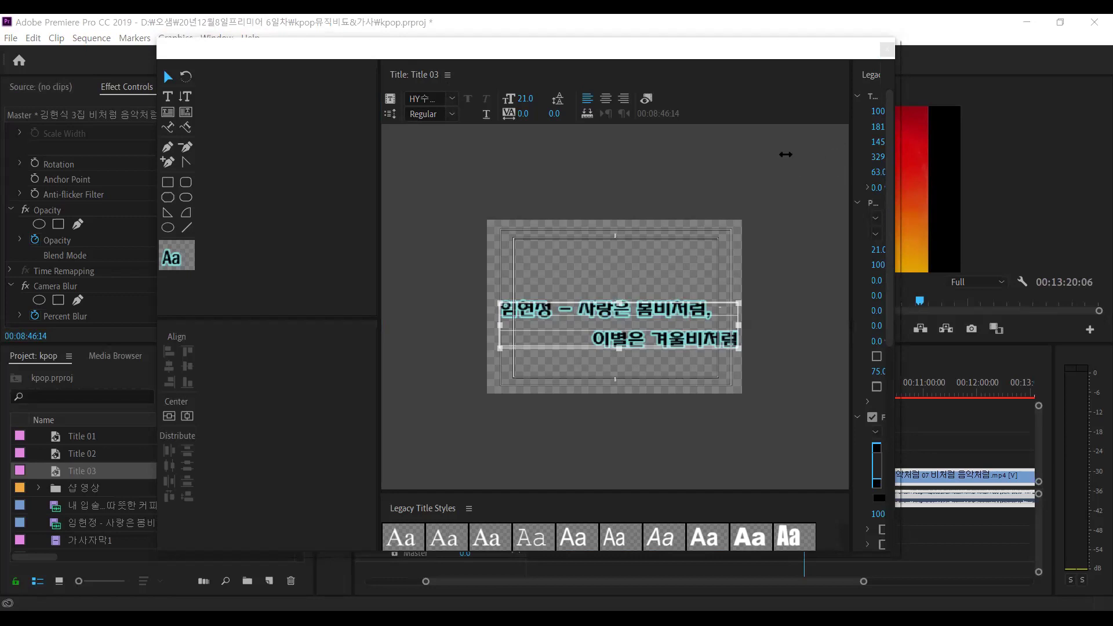
Replace the text of Title 03 with "김현식- 비처럼 음악처럼"
{"action": "left_click", "coordinate": [170, 97]}
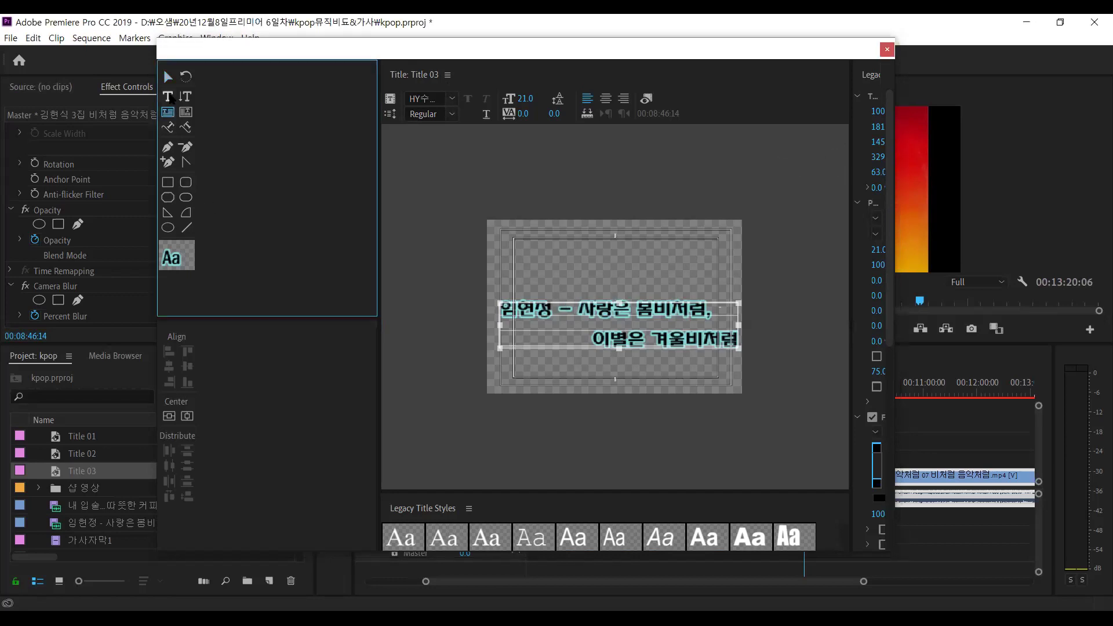
{"action": "left_click", "coordinate": [709, 333]}
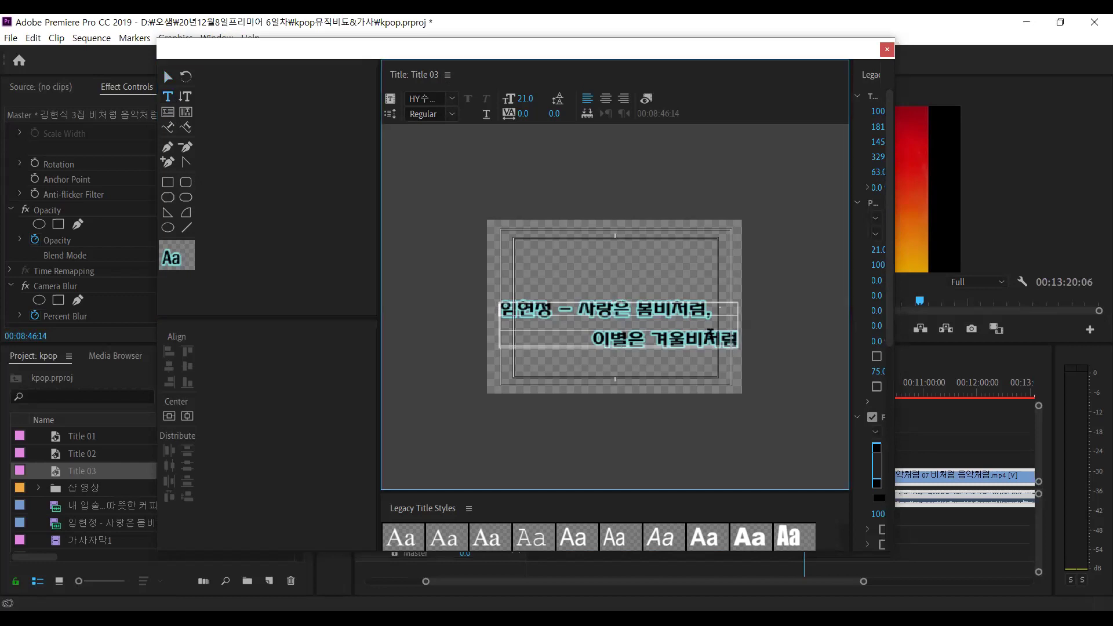
{"action": "left_click", "coordinate": [502, 318], "text": "shift"}
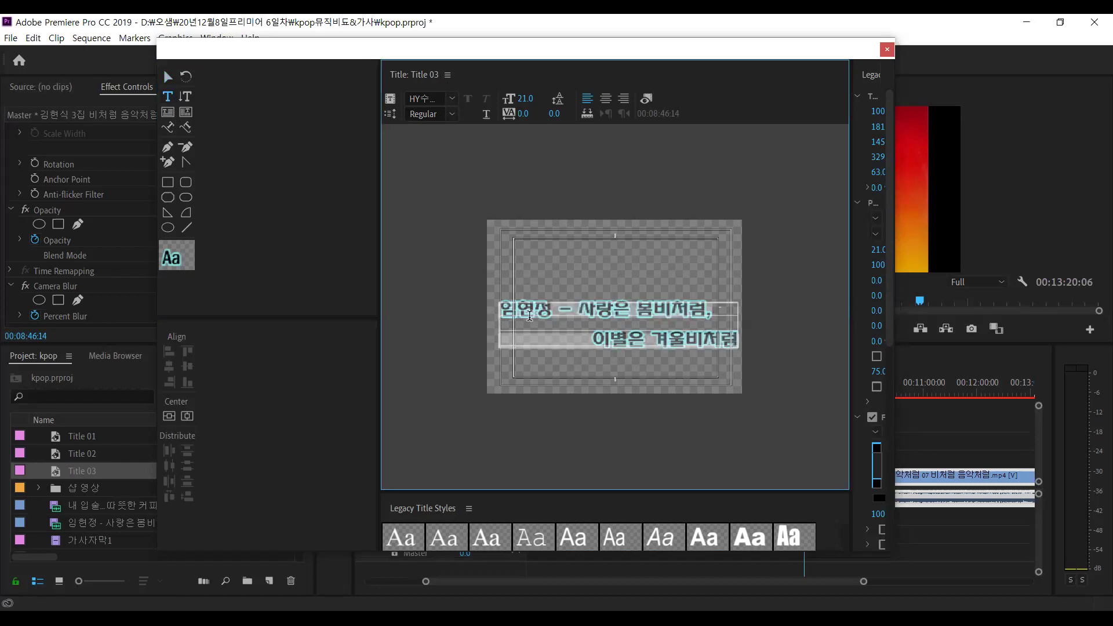
{"action": "type", "text": "김현식- 비처럼 음악처럼"}
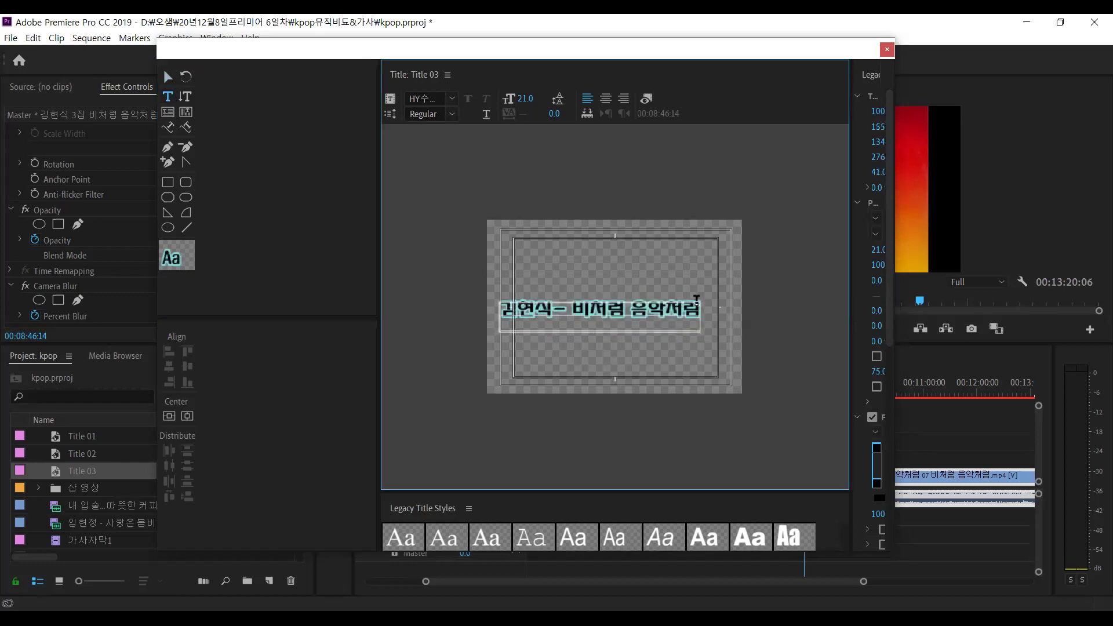
Widen the title editor to show the text properties and set the Title 03 text's font size to 23
{"action": "key", "text": "ctrl+a"}
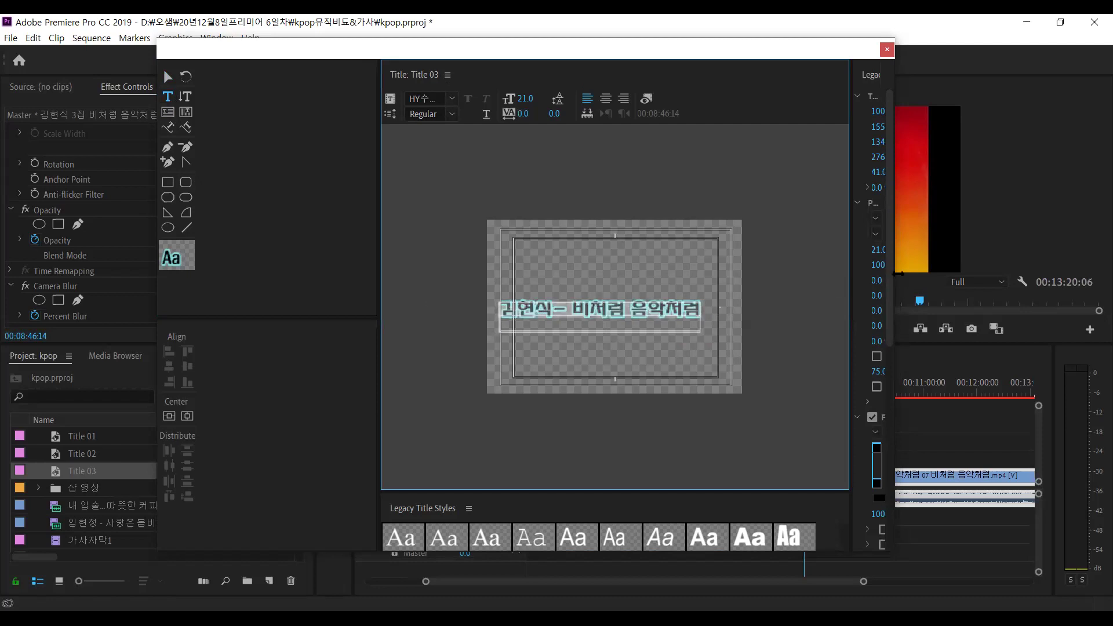
{"action": "left_click_drag", "start_coordinate": [898, 273], "coordinate": [1011, 274]}
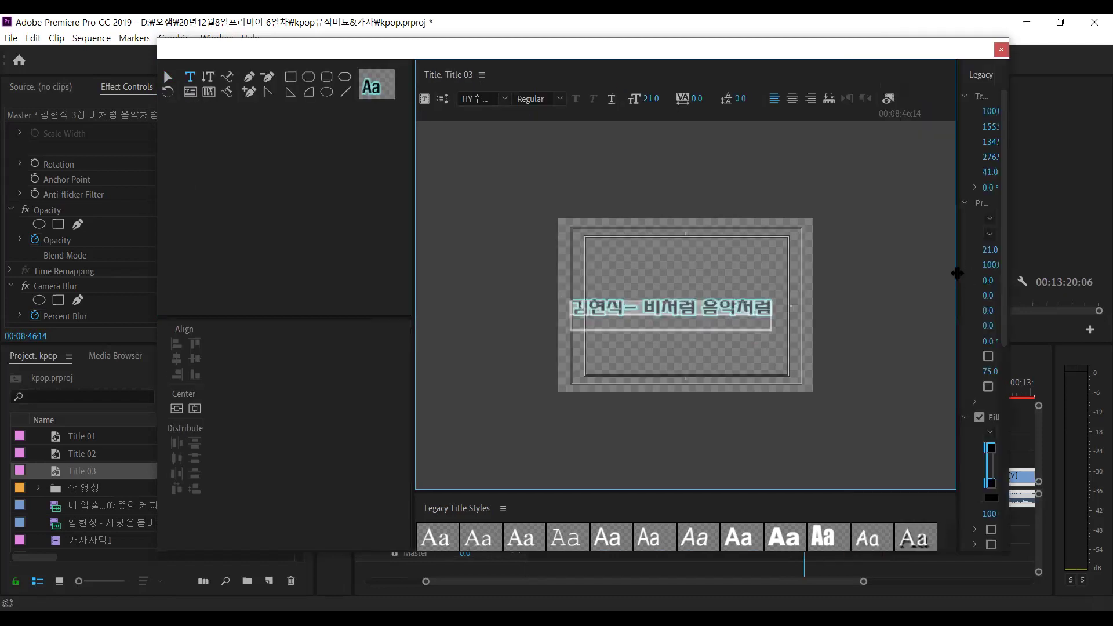
{"action": "left_click_drag", "start_coordinate": [838, 234], "coordinate": [834, 234]}
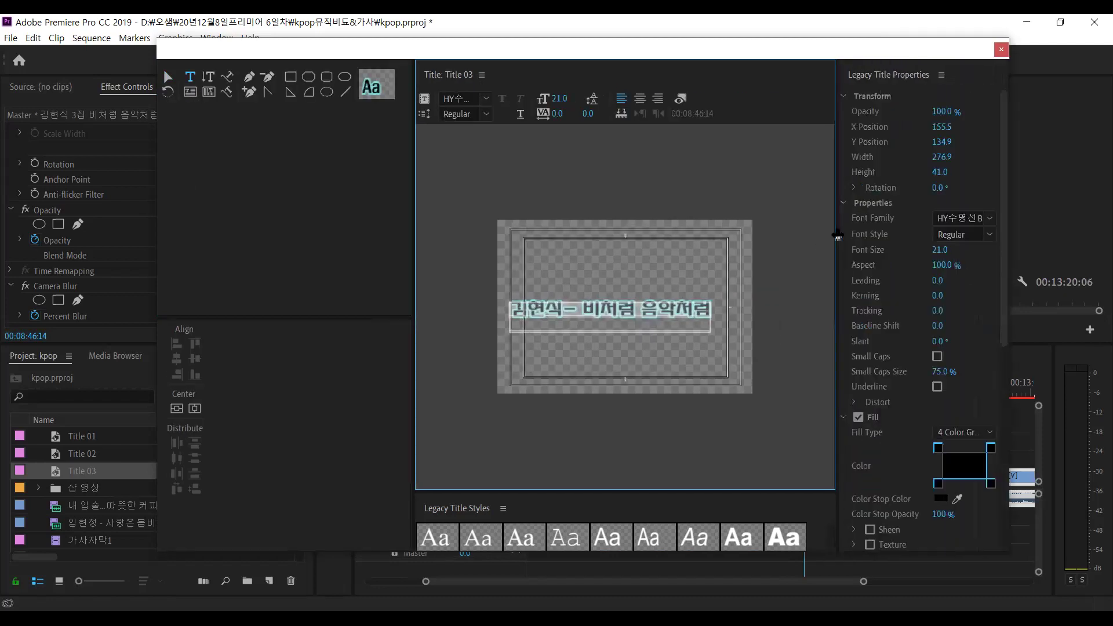
{"action": "left_click", "coordinate": [938, 253]}
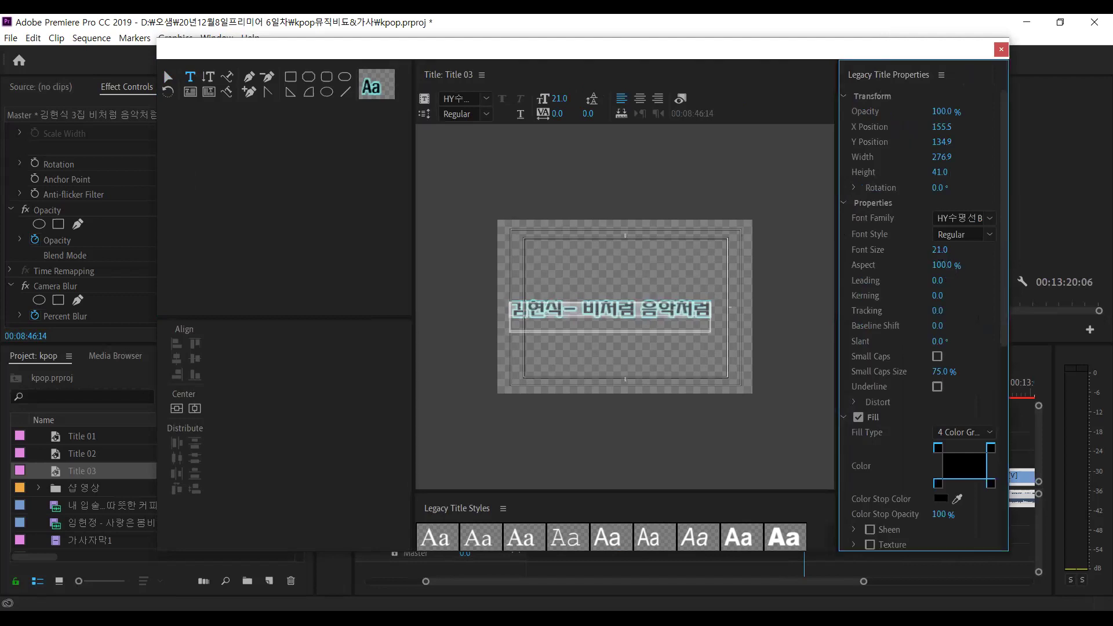
{"action": "type", "text": "23"}
{"action": "key", "text": "Return"}
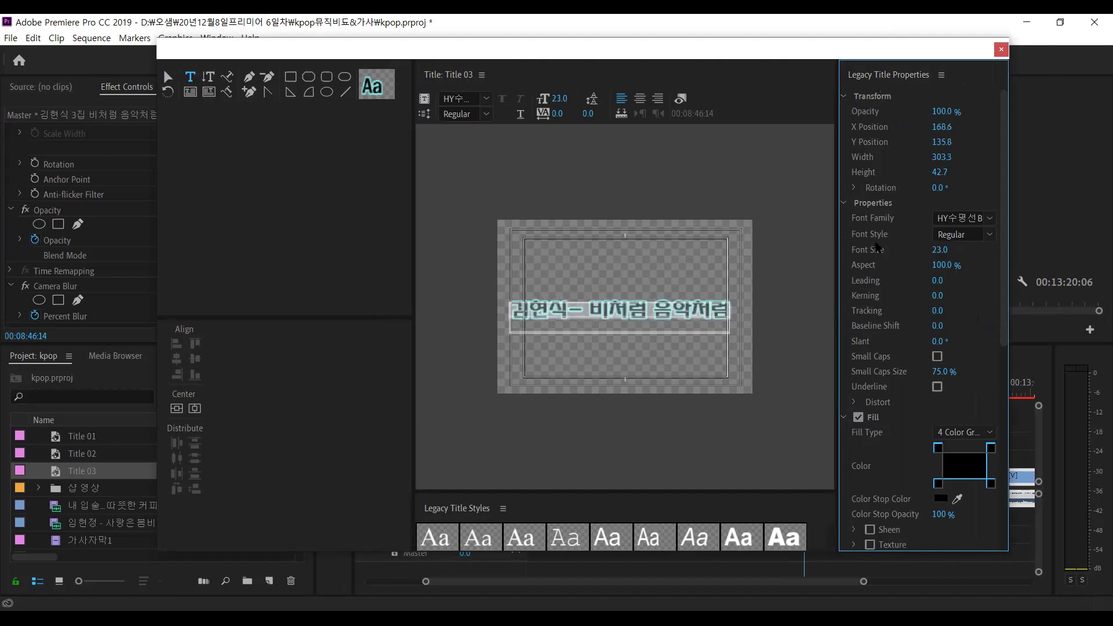
Shift the Title 03 text slightly to the right in the frame and close the title editor
{"action": "left_click", "coordinate": [167, 77]}
{"action": "left_click", "coordinate": [657, 248]}
{"action": "left_click", "coordinate": [678, 310]}
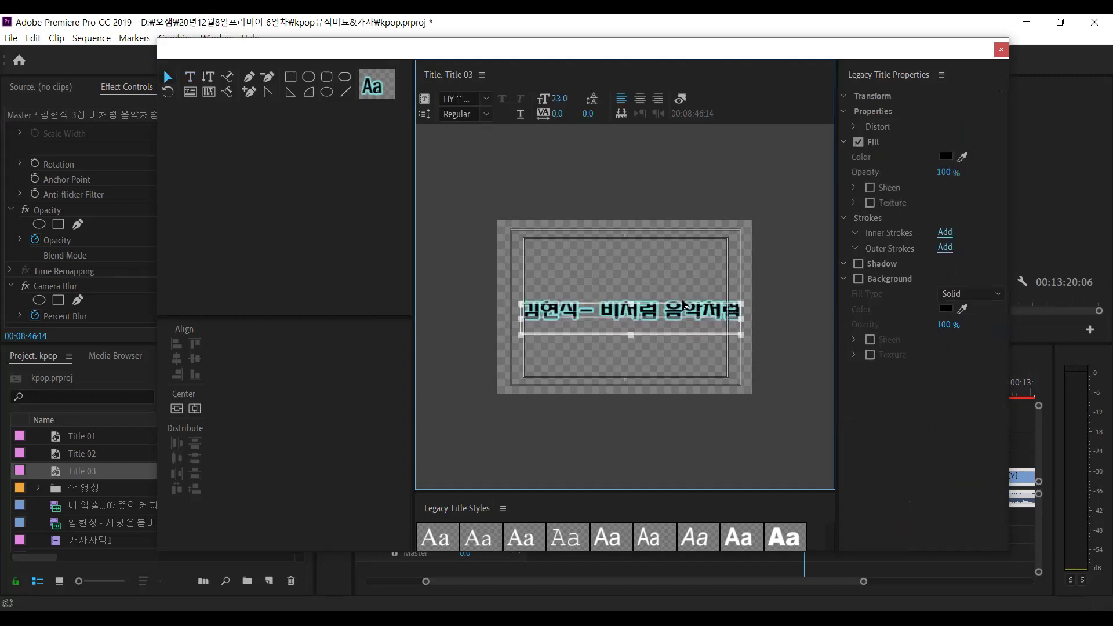
{"action": "left_click_drag", "start_coordinate": [678, 310], "coordinate": [683, 306]}
{"action": "left_click", "coordinate": [1001, 49]}
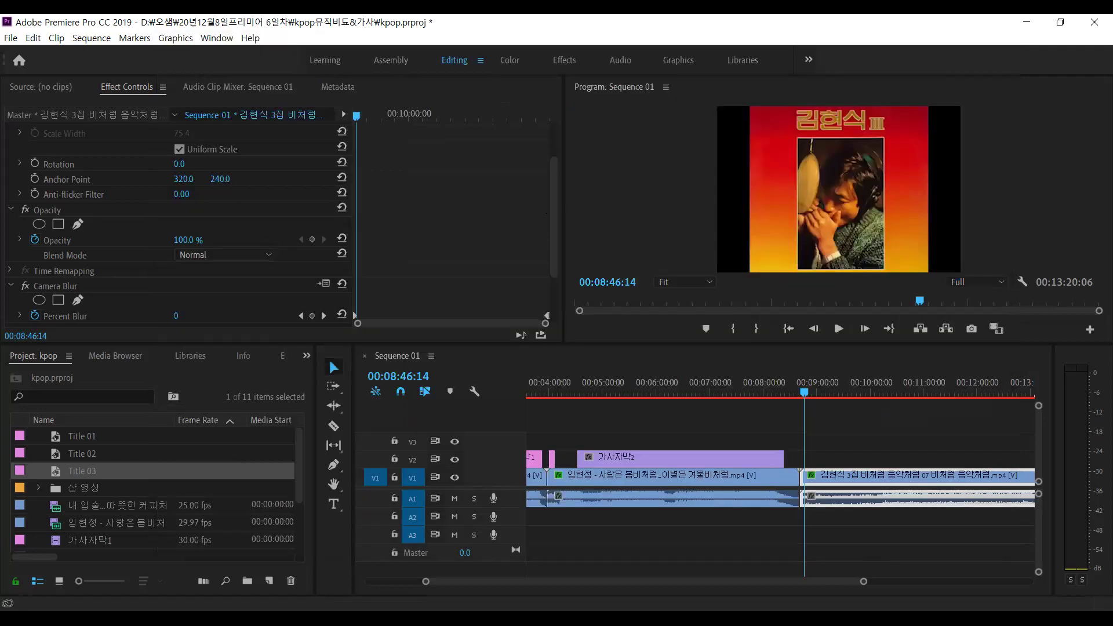
Place Title 03 on V2 at 00:08:52:18 and set its duration to 7 seconds
{"action": "left_click_drag", "start_coordinate": [807, 396], "coordinate": [809, 398]}
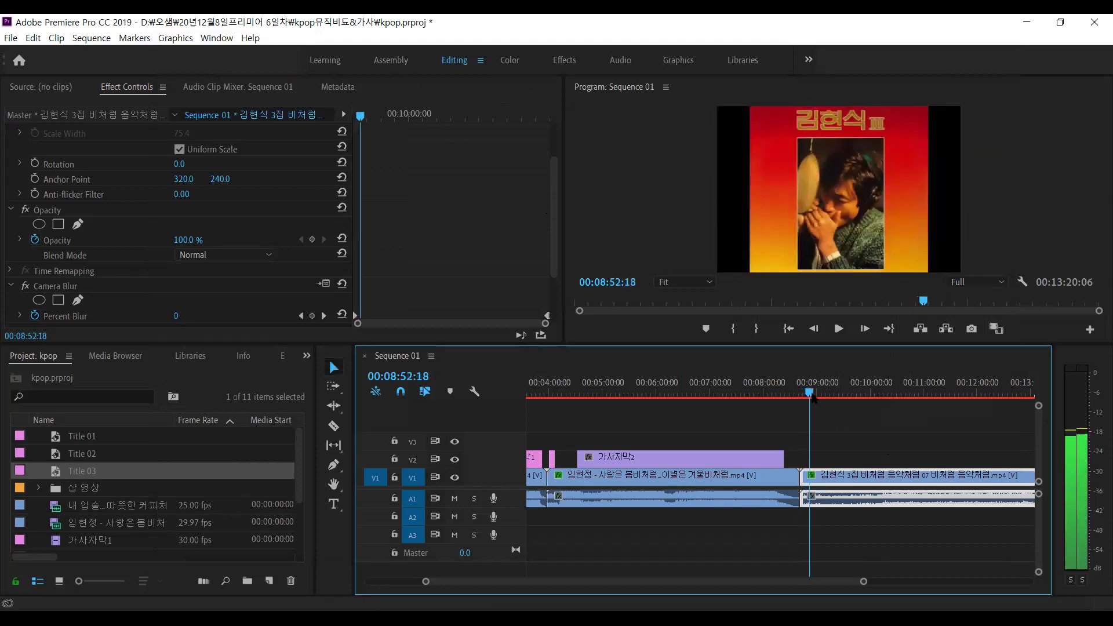
{"action": "left_click", "coordinate": [67, 473]}
{"action": "left_click_drag", "start_coordinate": [67, 473], "coordinate": [827, 462]}
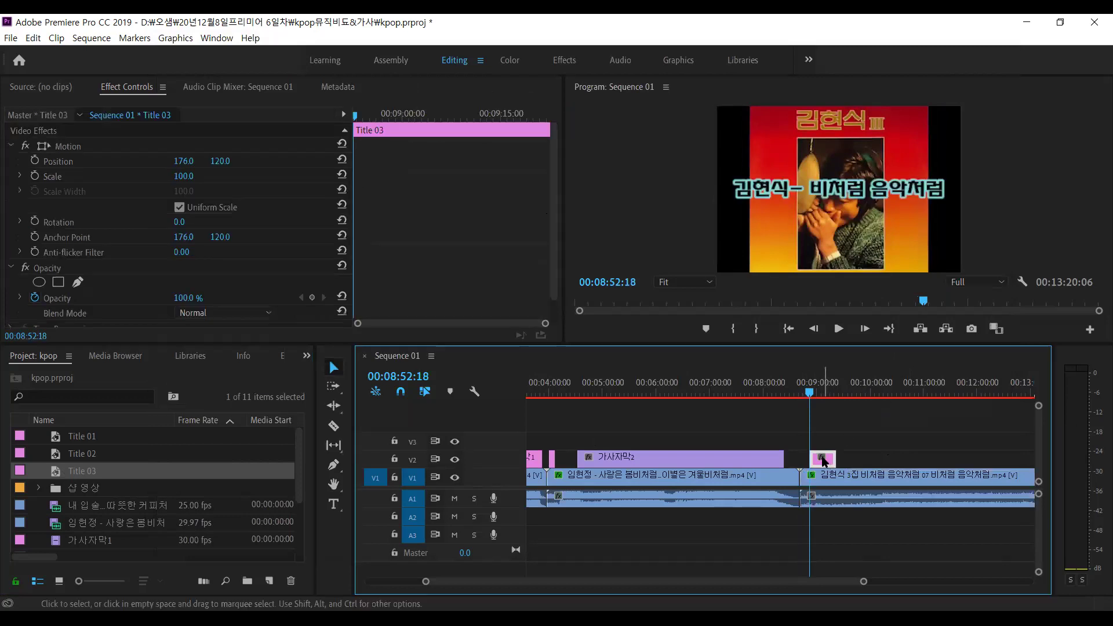
{"action": "key", "text": "ctrl+r"}
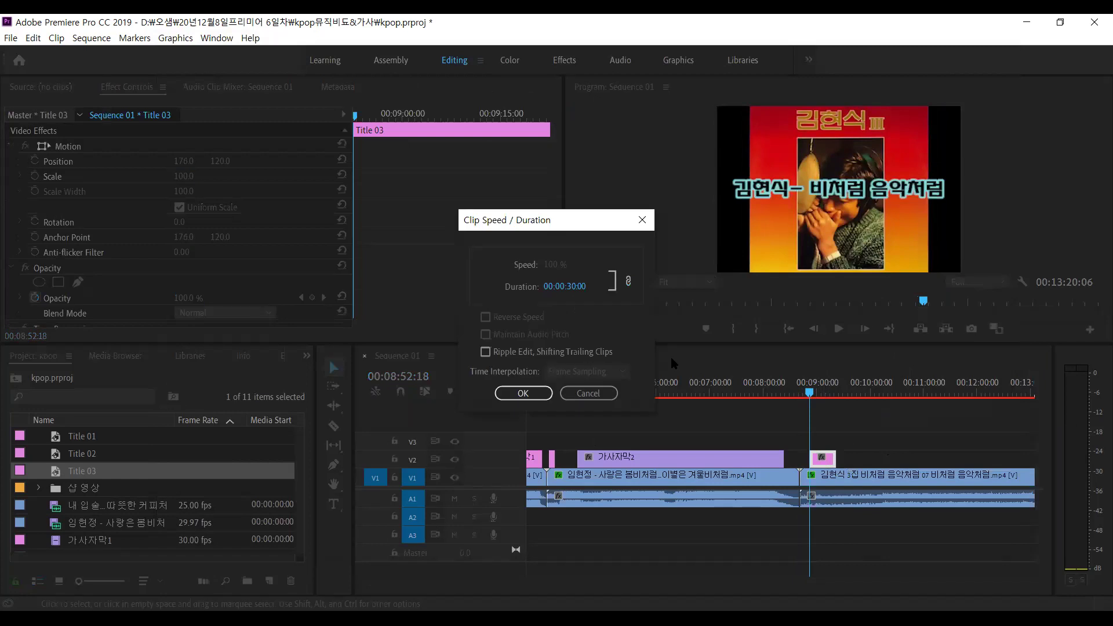
{"action": "left_click", "coordinate": [582, 284]}
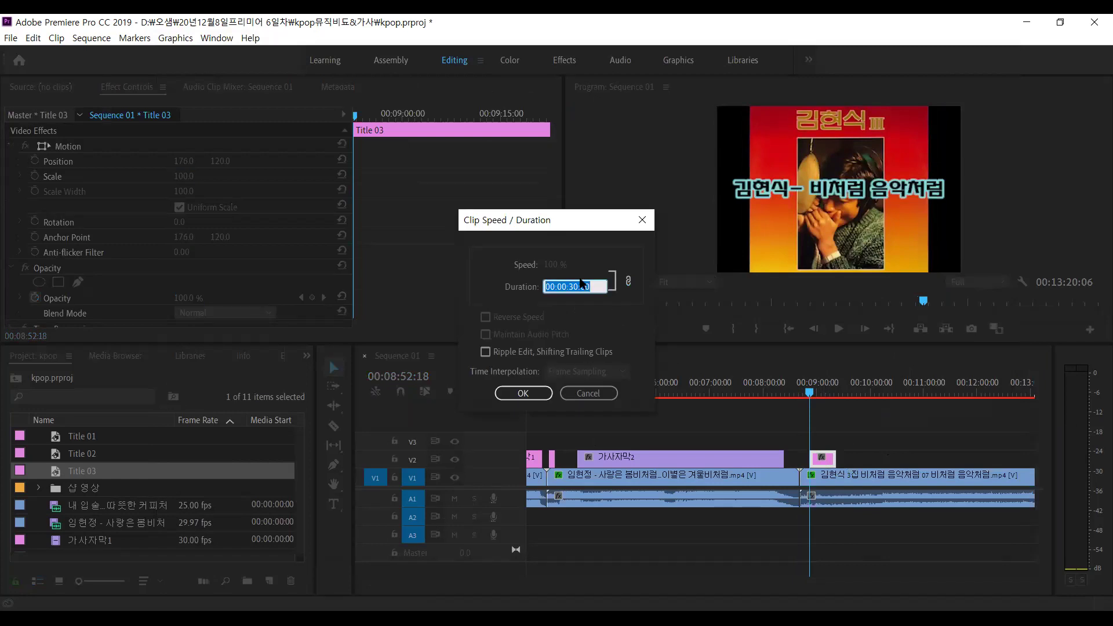
{"action": "type", "text": "7"}
{"action": "key", "text": "Return"}
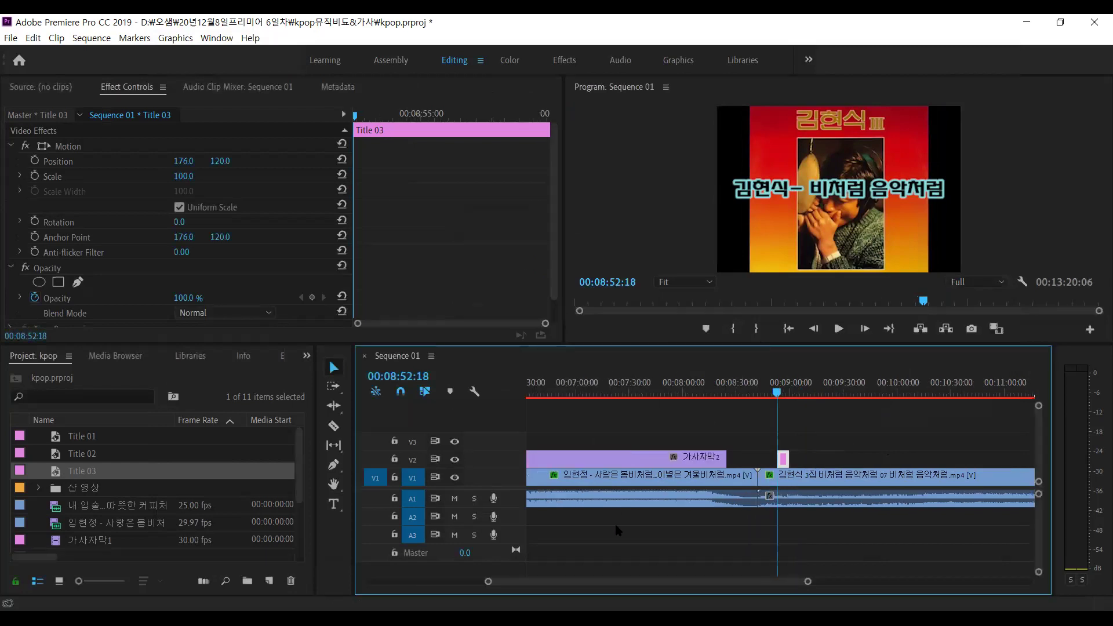
Paste Title 02's Motion, Opacity and Time Remapping attributes onto Title 03 and move the playhead to 00:09:06:10
{"action": "scroll", "coordinate": [618, 530], "scroll_direction": "up", "scroll_amount": 8}
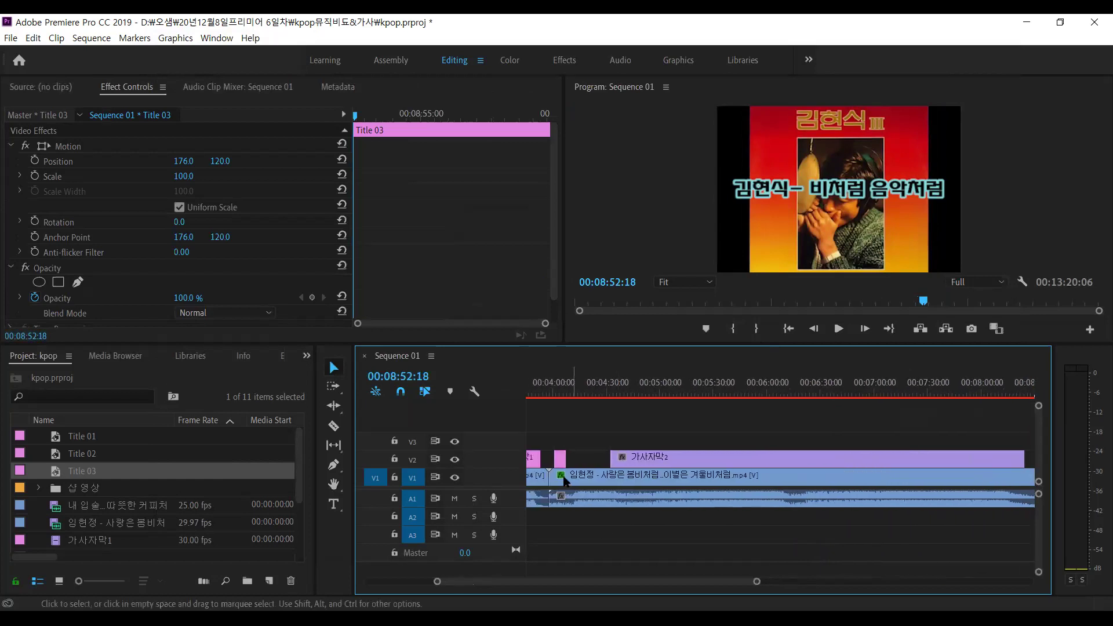
{"action": "left_click", "coordinate": [560, 459]}
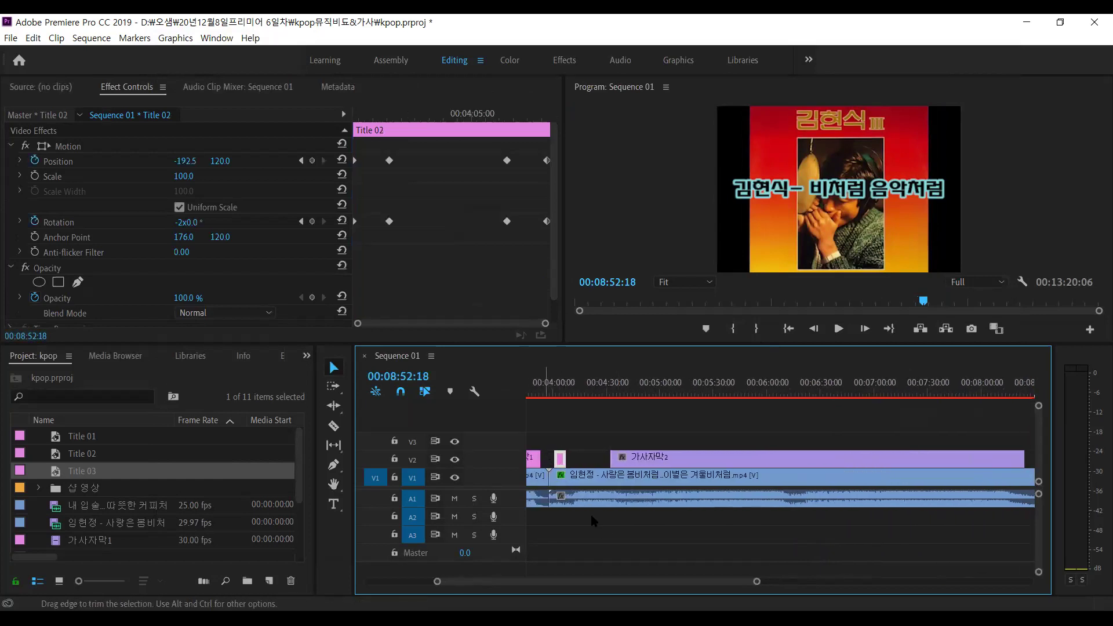
{"action": "left_click_drag", "start_coordinate": [557, 382], "coordinate": [560, 378]}
{"action": "scroll", "coordinate": [638, 513], "scroll_direction": "down", "scroll_amount": 3}
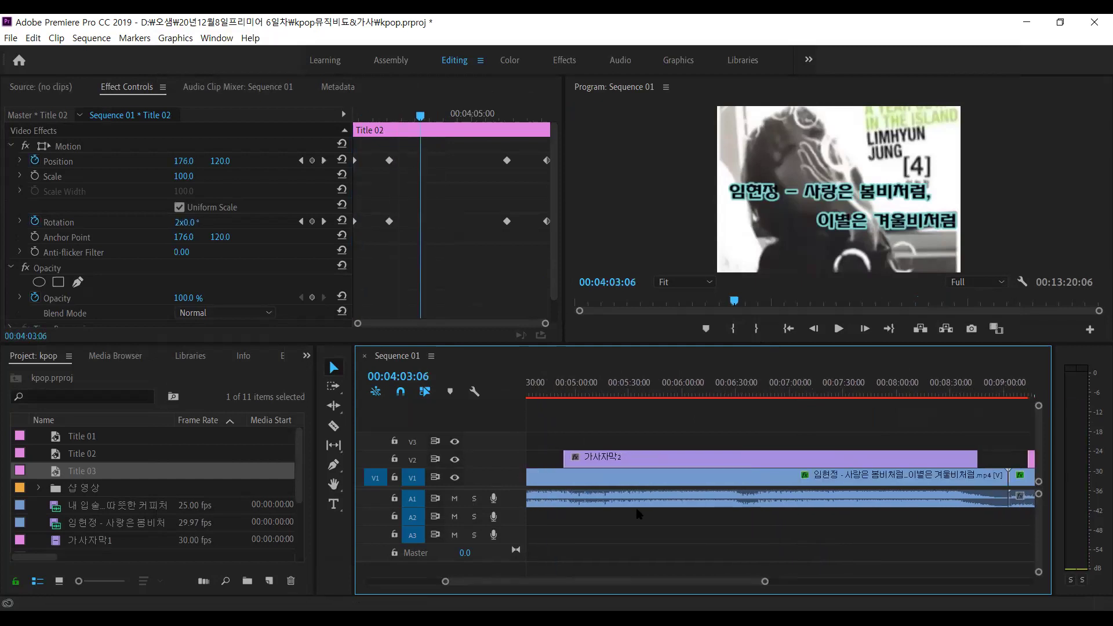
{"action": "scroll", "coordinate": [638, 514], "scroll_direction": "down", "scroll_amount": 3}
{"action": "left_click", "coordinate": [789, 462]}
{"action": "left_click_drag", "start_coordinate": [790, 467], "coordinate": [789, 465]}
{"action": "key", "text": "ctrl+alt+v"}
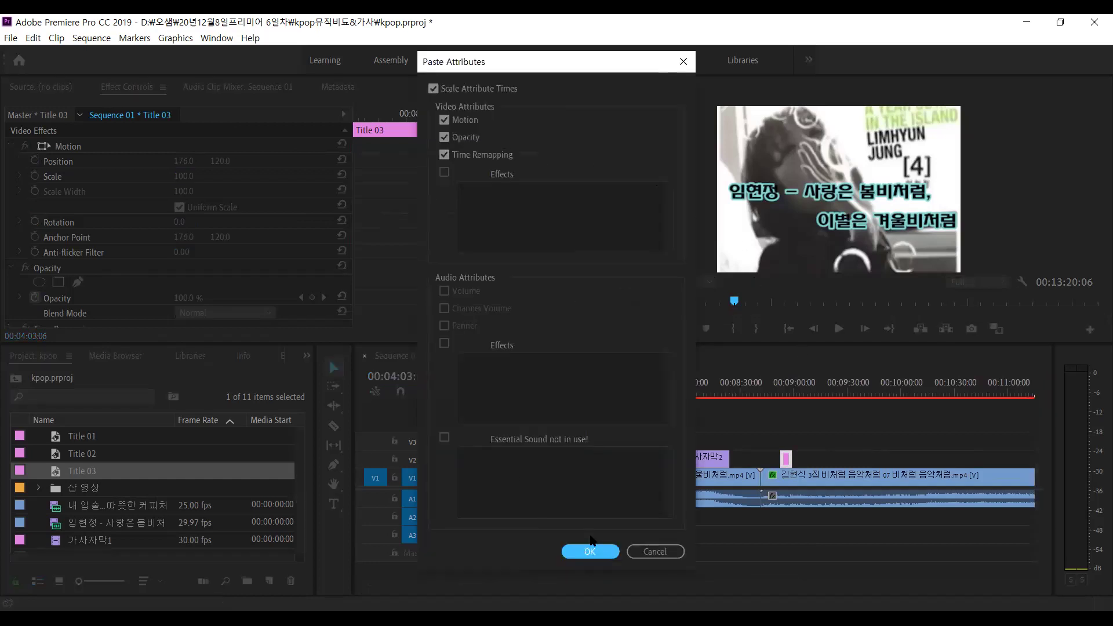
{"action": "left_click", "coordinate": [590, 550]}
{"action": "left_click", "coordinate": [770, 394]}
{"action": "left_click_drag", "start_coordinate": [776, 396], "coordinate": [807, 400]}
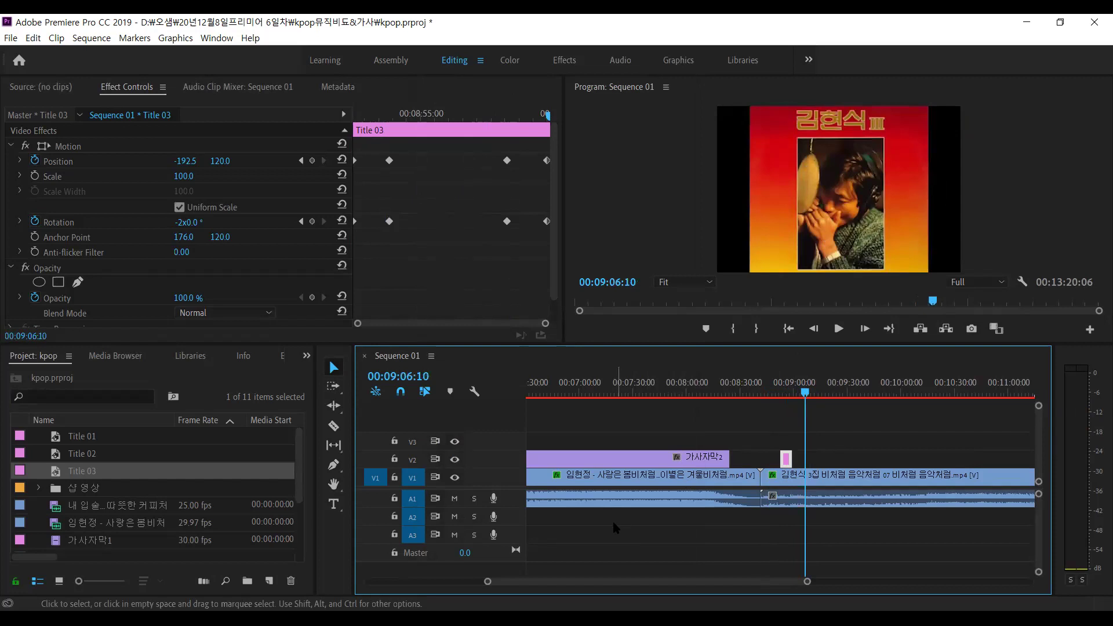
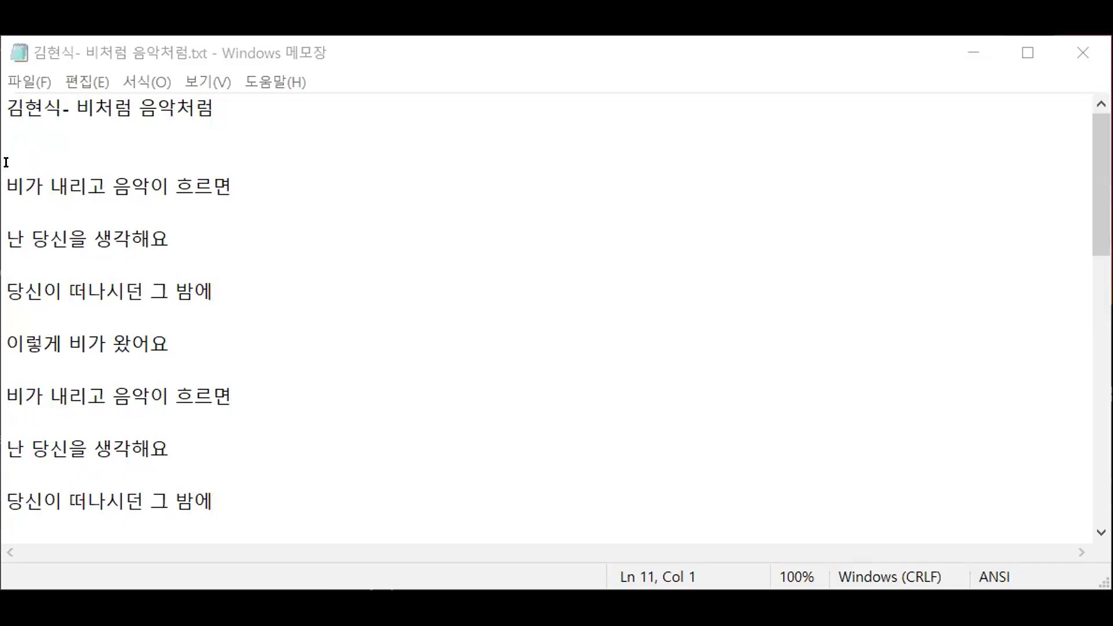
Switch to Notepad and select all lyrics below the song title in 김현식- 비처럼 음악처럼.txt
{"action": "key", "text": "shift+Down"}
{"action": "key", "text": "shift+Down"}
{"action": "key", "text": "shift+Down"}
{"action": "key", "text": "shift+Down"}
{"action": "key", "text": "shift+Down"}
{"action": "key", "text": "shift+Down"}
{"action": "key", "text": "shift+Down"}
{"action": "key", "text": "shift+Down"}
{"action": "key", "text": "shift+Down"}
{"action": "key", "text": "shift+Down"}
{"action": "key", "text": "shift+Down"}
{"action": "key", "text": "shift+Down"}
{"action": "key", "text": "shift+Down"}
{"action": "key", "text": "shift+Down"}
{"action": "key", "text": "shift+Down"}
{"action": "key", "text": "shift+Down"}
{"action": "key", "text": "shift+Down"}
{"action": "key", "text": "shift+Down"}
{"action": "key", "text": "shift+Down"}
{"action": "key", "text": "shift+Down"}
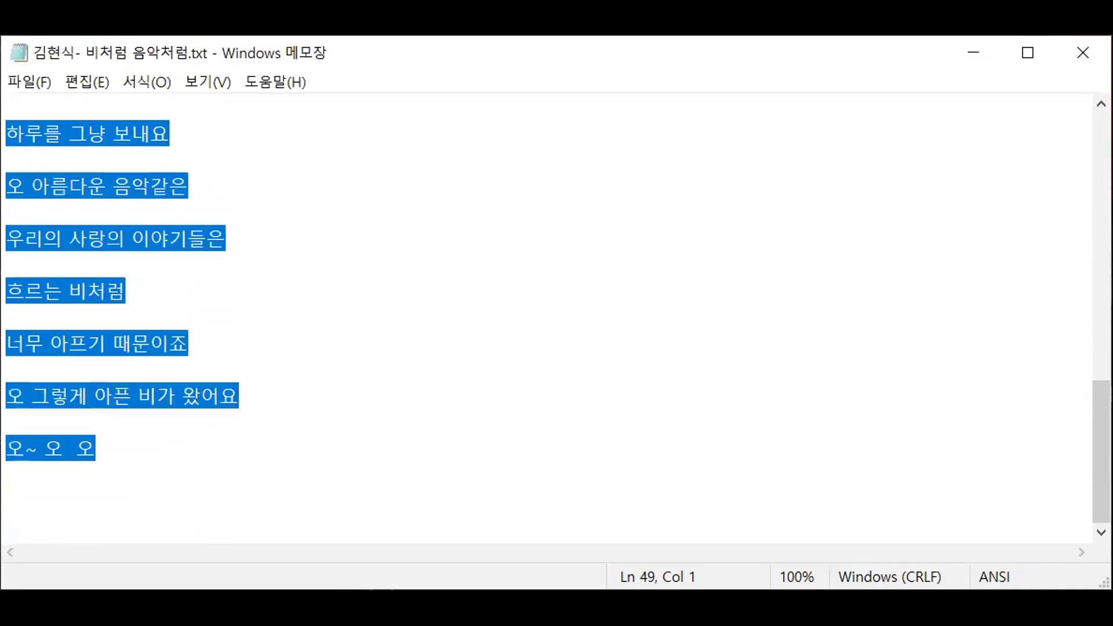
{"action": "key", "text": "shift+Up"}
{"action": "key", "text": "shift+Up"}
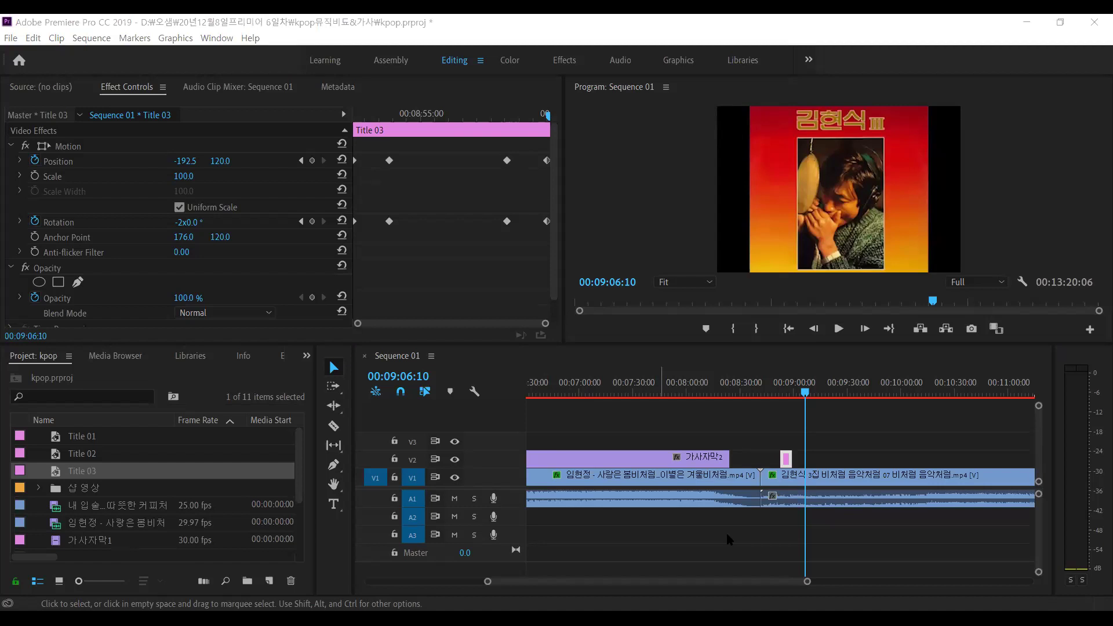
Open the rolling lyric title 가사자막2 from the project for editing and enlarge the title canvas area
{"action": "left_click", "coordinate": [129, 494]}
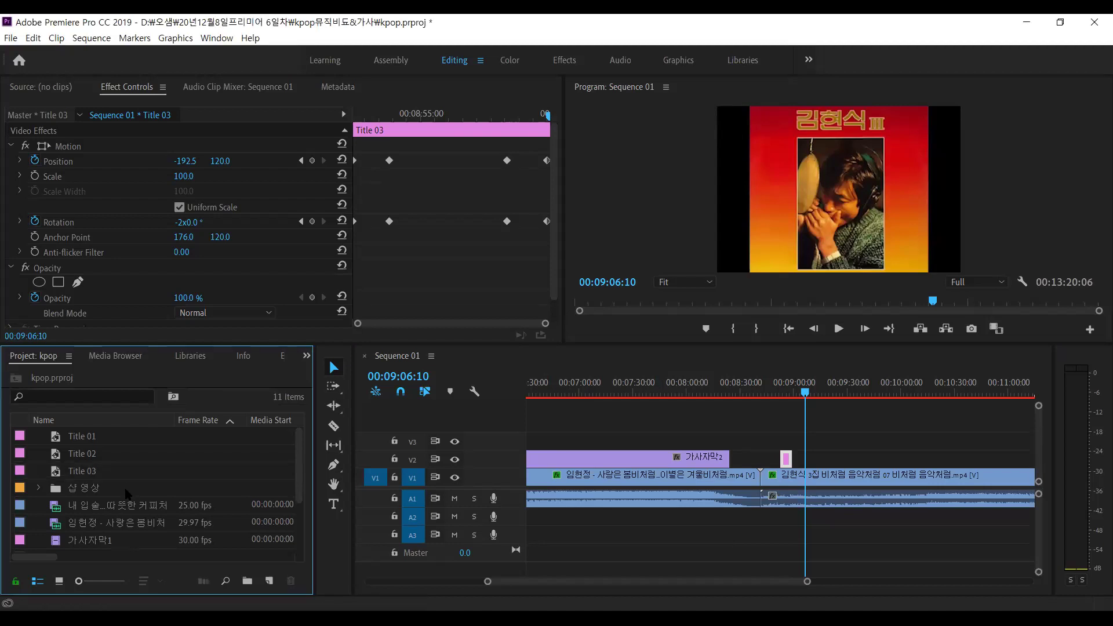
{"action": "scroll", "coordinate": [131, 510], "scroll_direction": "down", "scroll_amount": 1}
{"action": "left_click", "coordinate": [102, 527]}
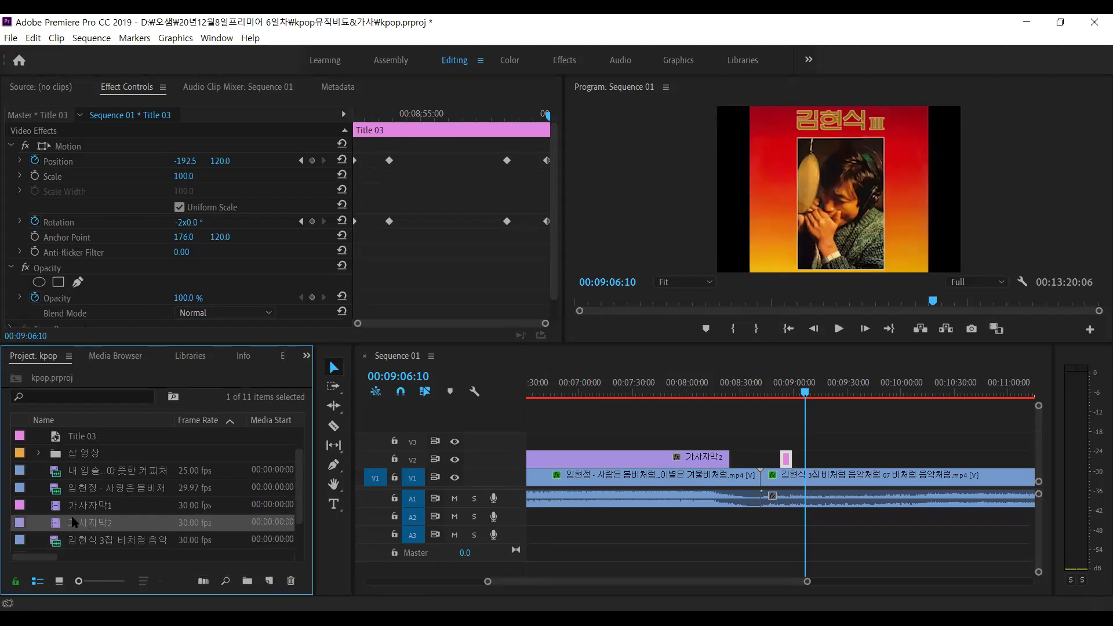
{"action": "double_click", "coordinate": [57, 529]}
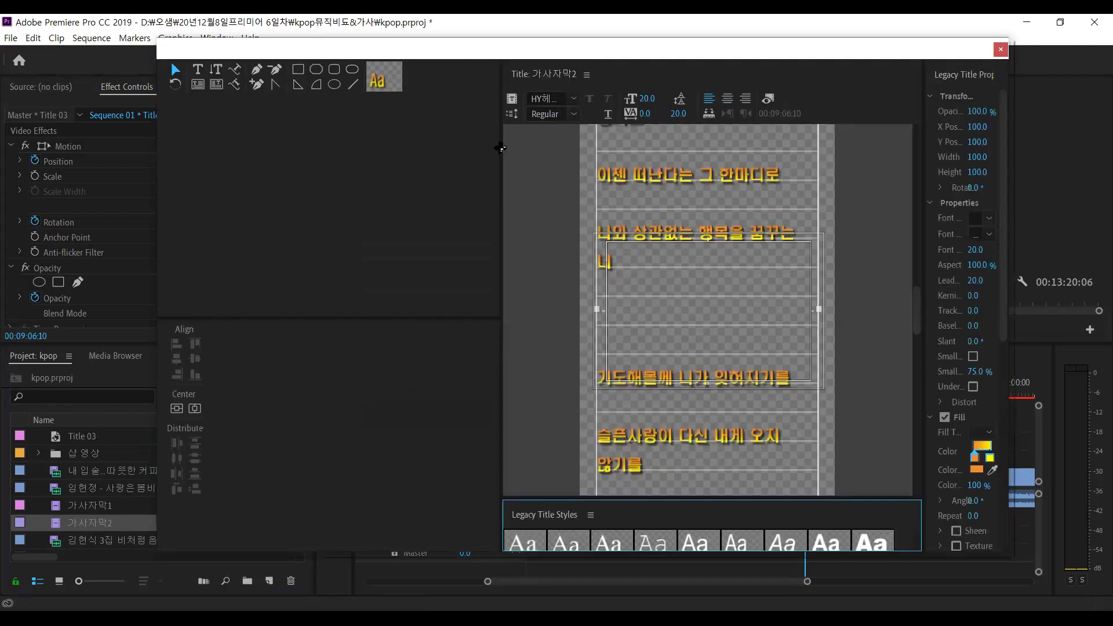
{"action": "left_click_drag", "start_coordinate": [501, 143], "coordinate": [299, 100]}
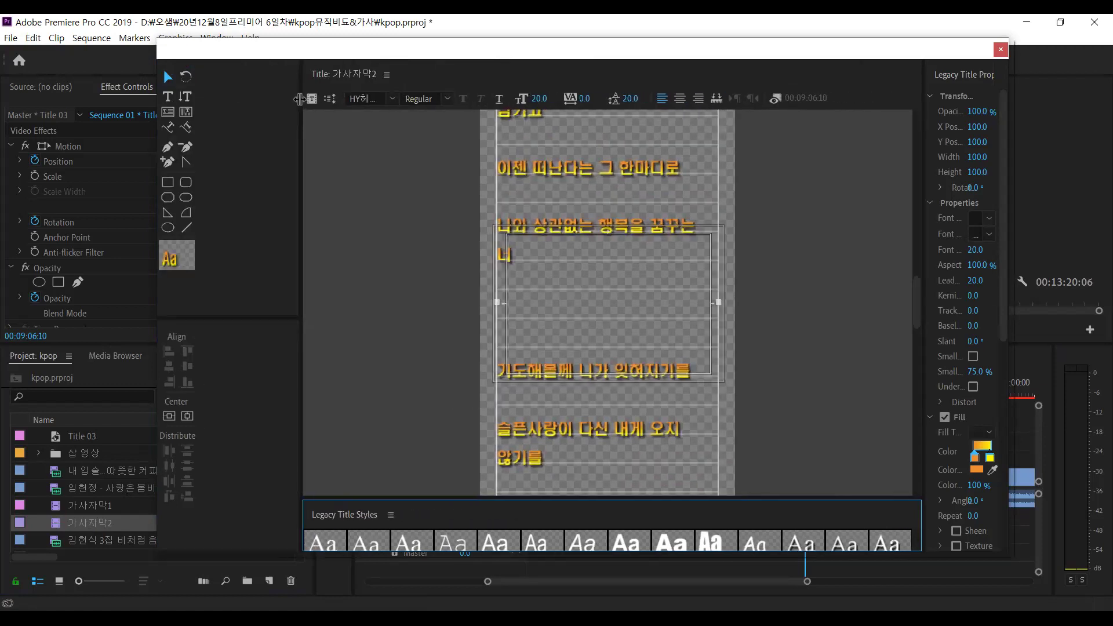
Replace all lyrics in the 가사자막2 title with the copied 비처럼 음악처럼 lyrics and delete the stray character after the last line
{"action": "left_click", "coordinate": [168, 95]}
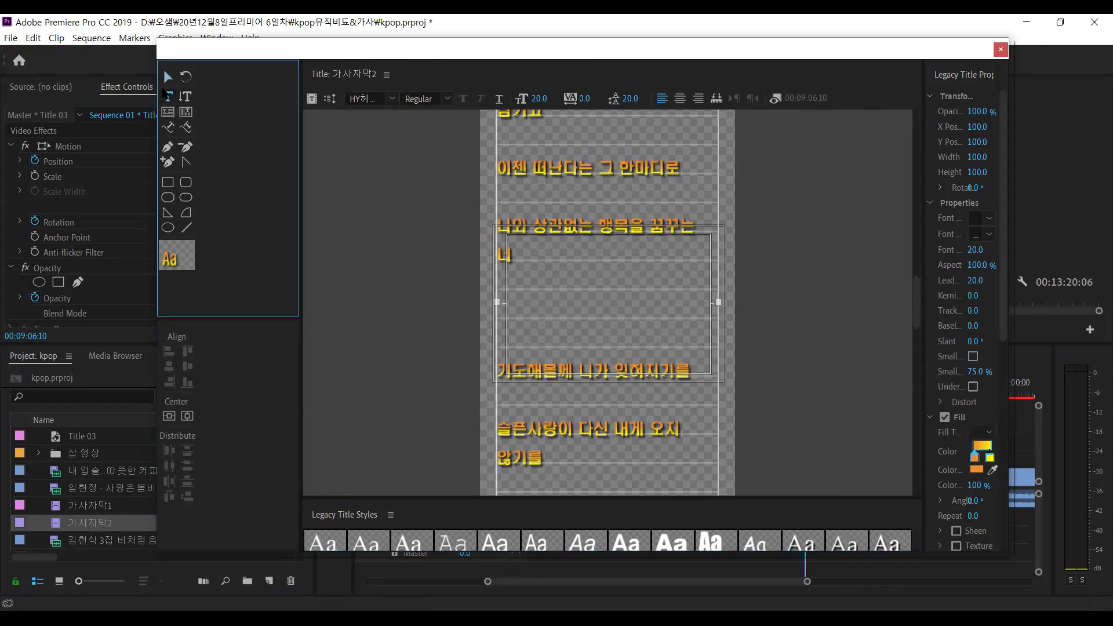
{"action": "scroll", "coordinate": [609, 243], "scroll_direction": "up", "scroll_amount": 5}
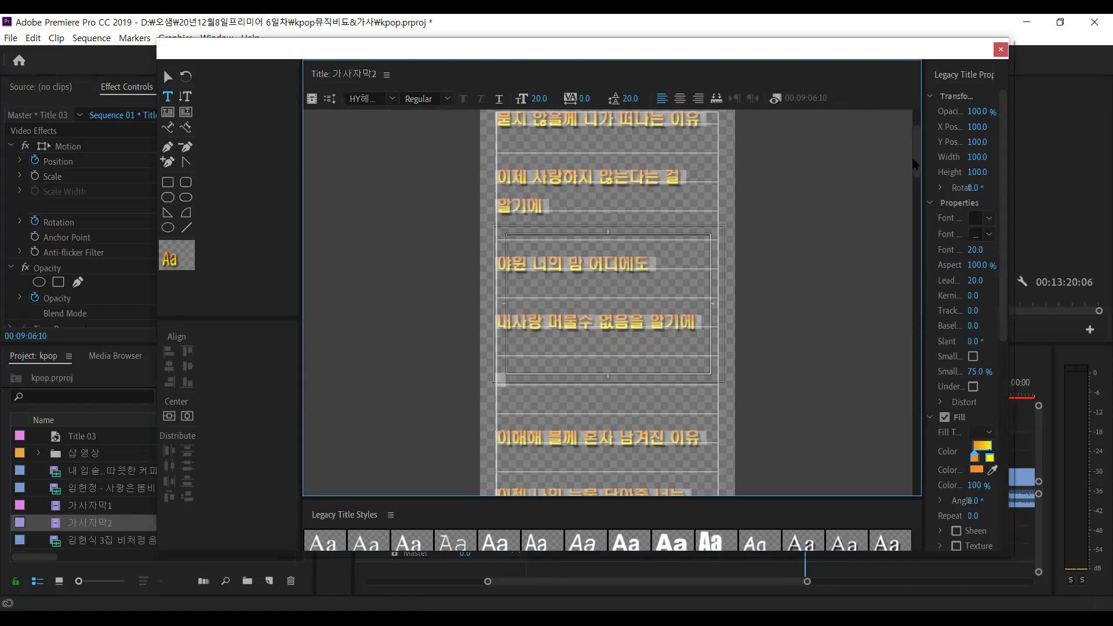
{"action": "scroll", "coordinate": [914, 164], "scroll_direction": "up", "scroll_amount": 3}
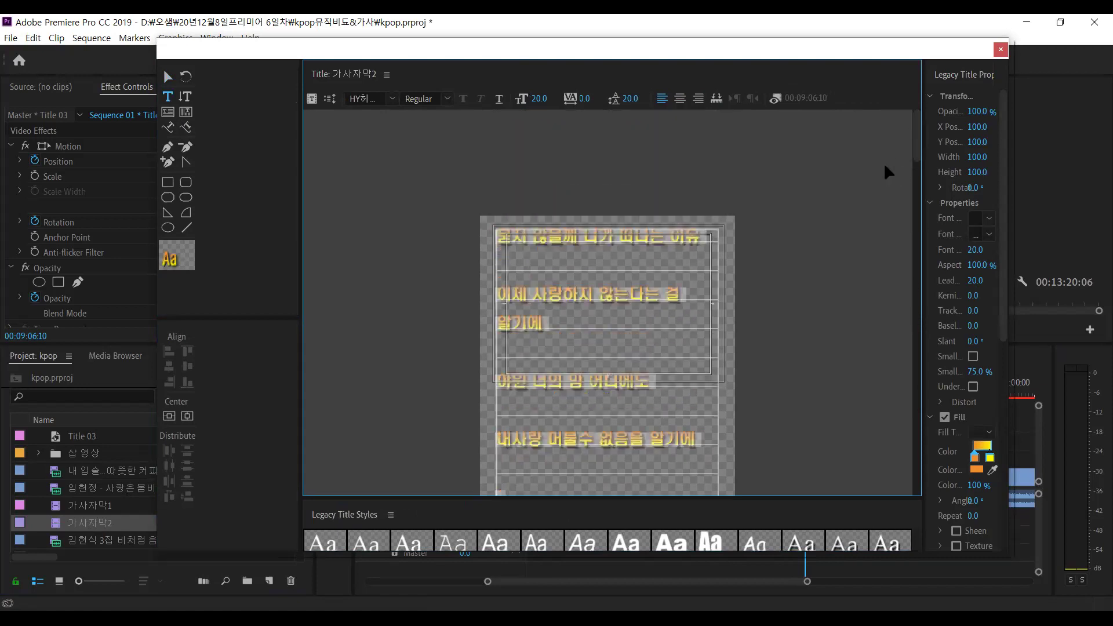
{"action": "scroll", "coordinate": [885, 167], "scroll_direction": "down", "scroll_amount": 10}
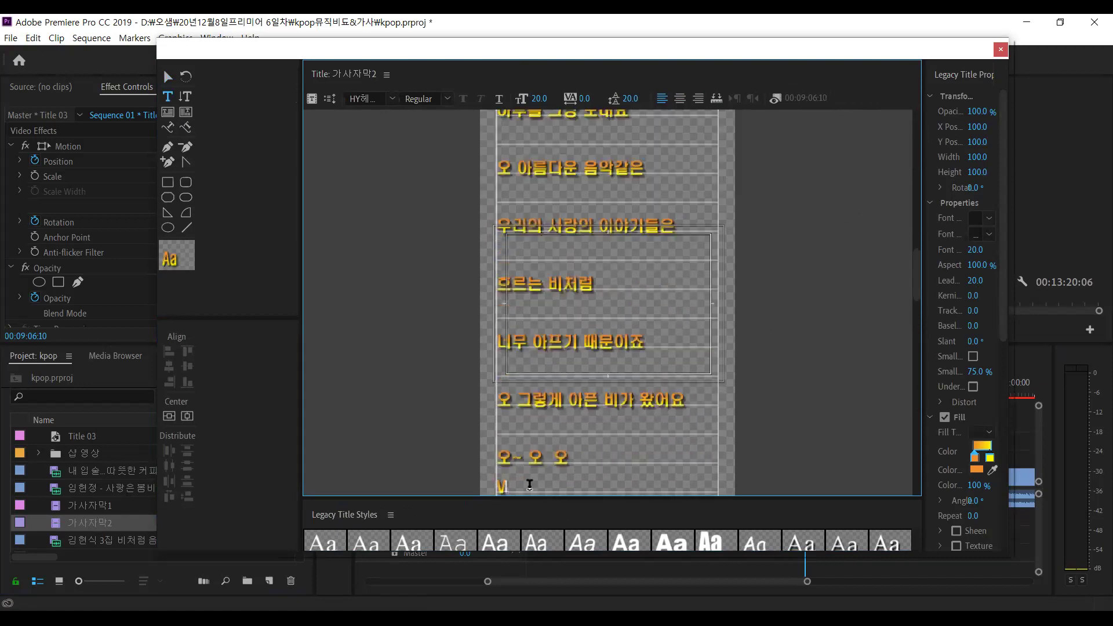
{"action": "key", "text": "BackSpace"}
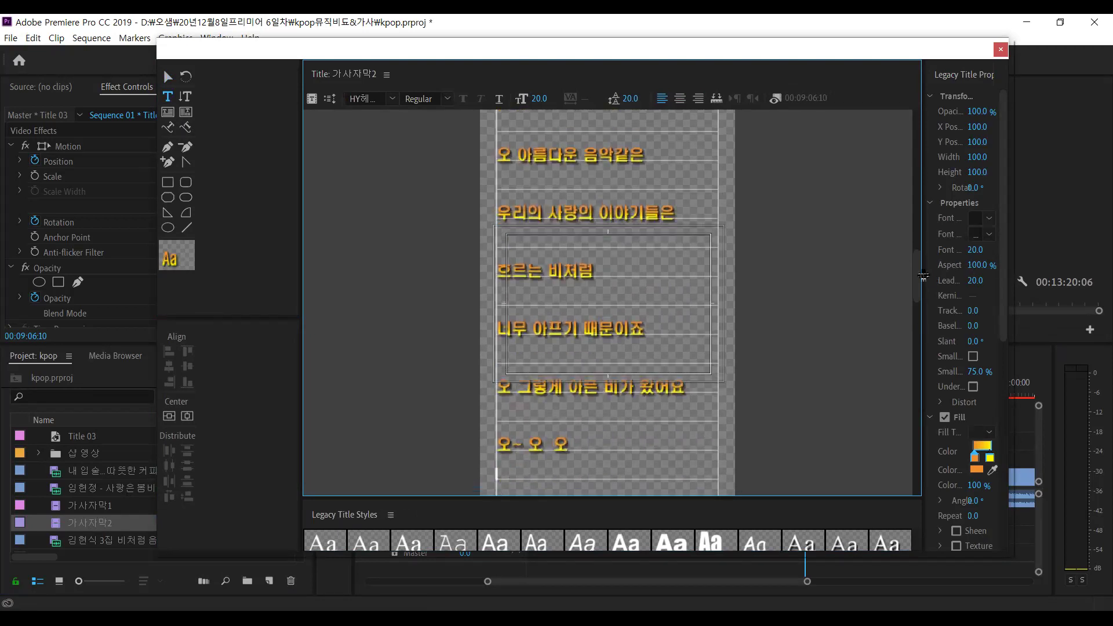
{"action": "left_click_drag", "start_coordinate": [918, 281], "coordinate": [887, 458]}
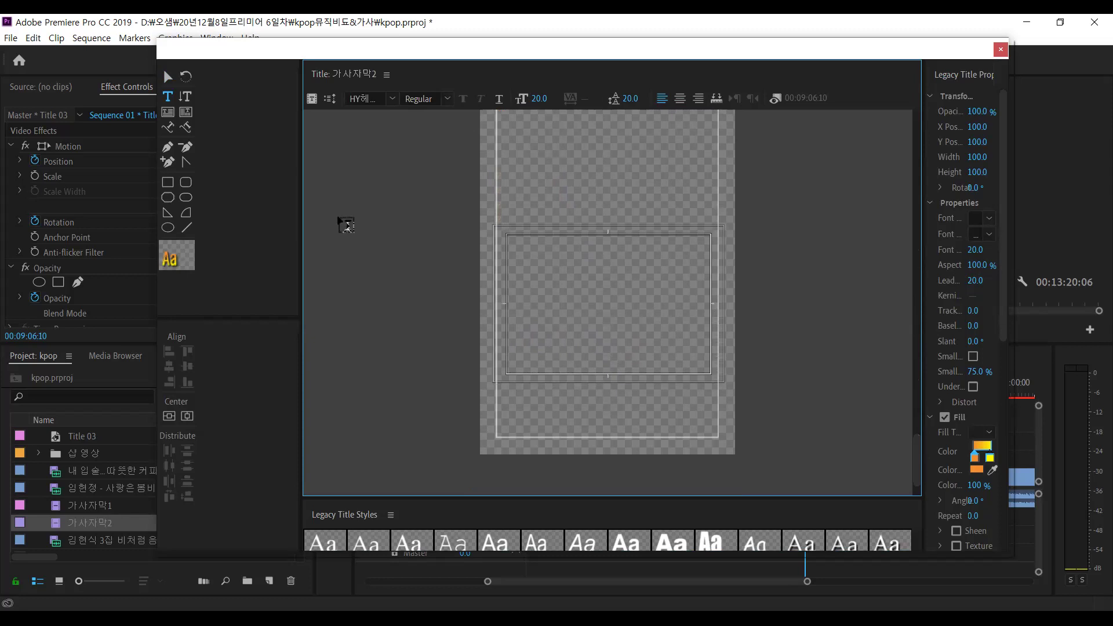
{"action": "left_click", "coordinate": [168, 77]}
{"action": "left_click", "coordinate": [607, 437]}
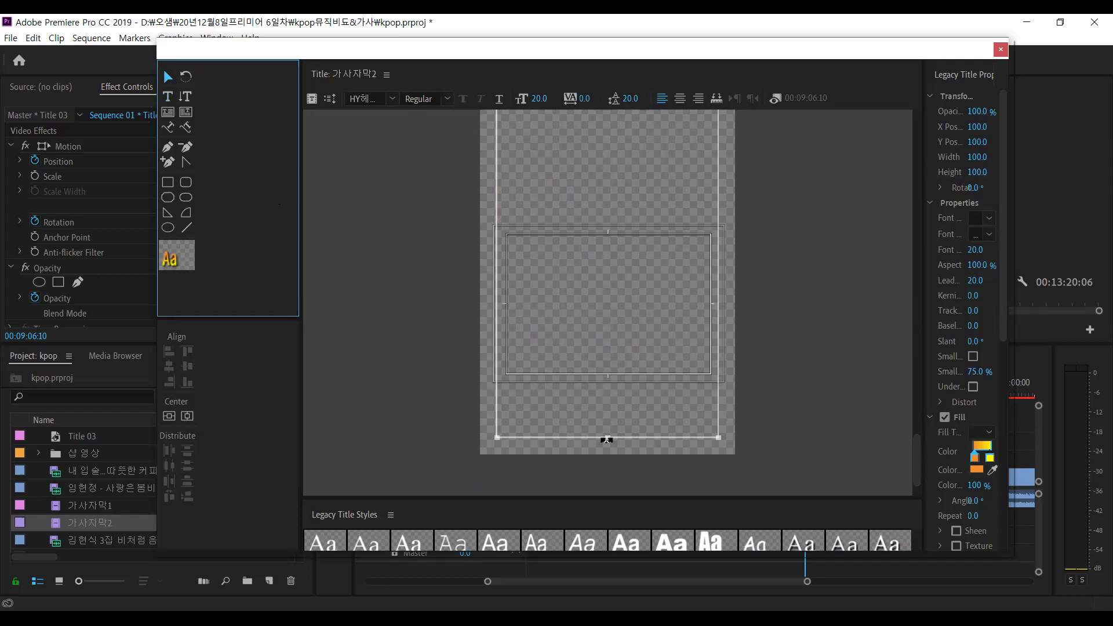
{"action": "left_click_drag", "start_coordinate": [607, 439], "coordinate": [584, 111]}
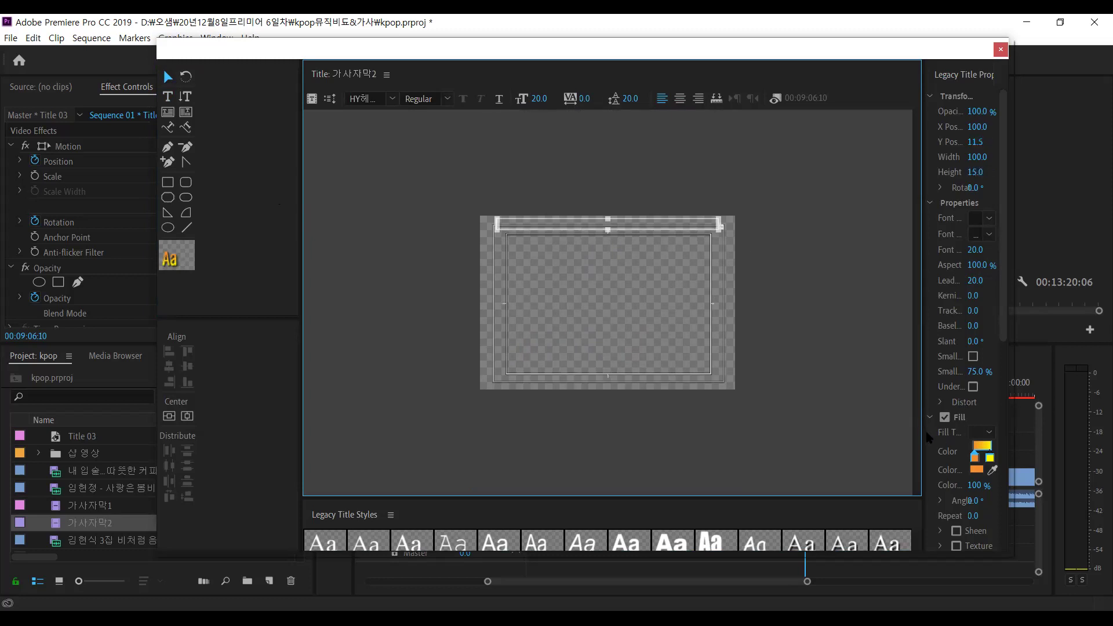
{"action": "left_click", "coordinate": [901, 161]}
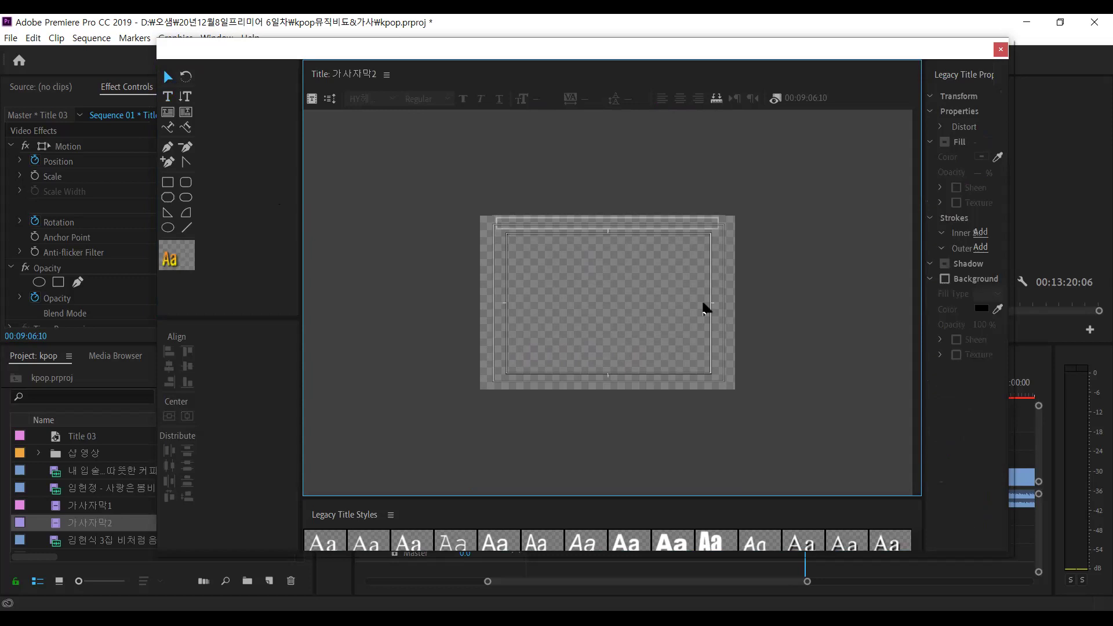
{"action": "key", "text": "ctrl+z"}
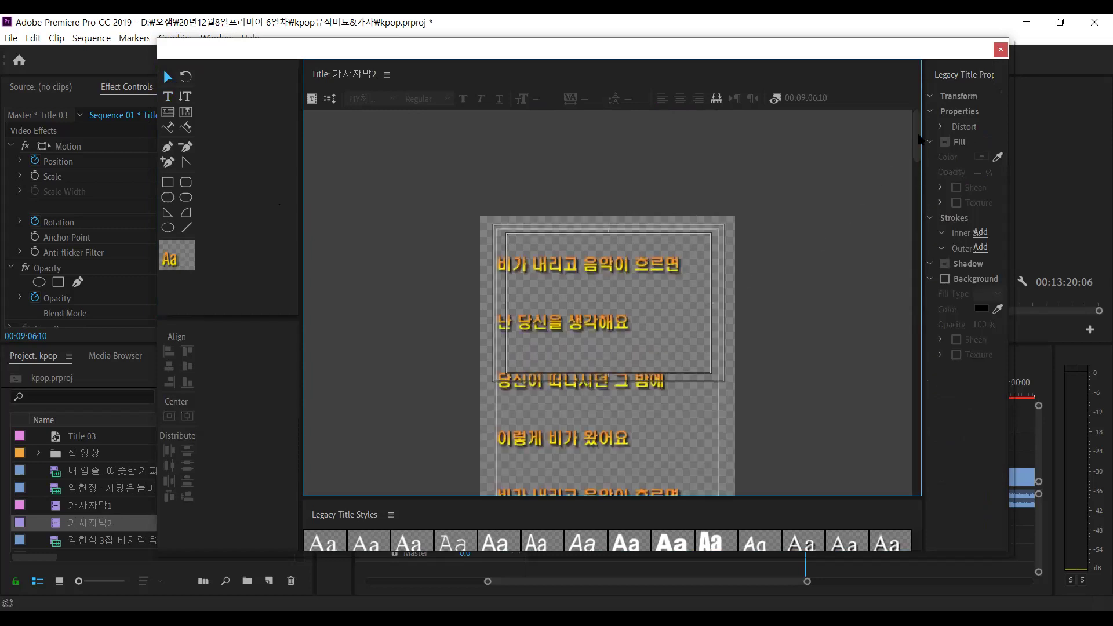
{"action": "left_click_drag", "start_coordinate": [915, 146], "coordinate": [915, 458]}
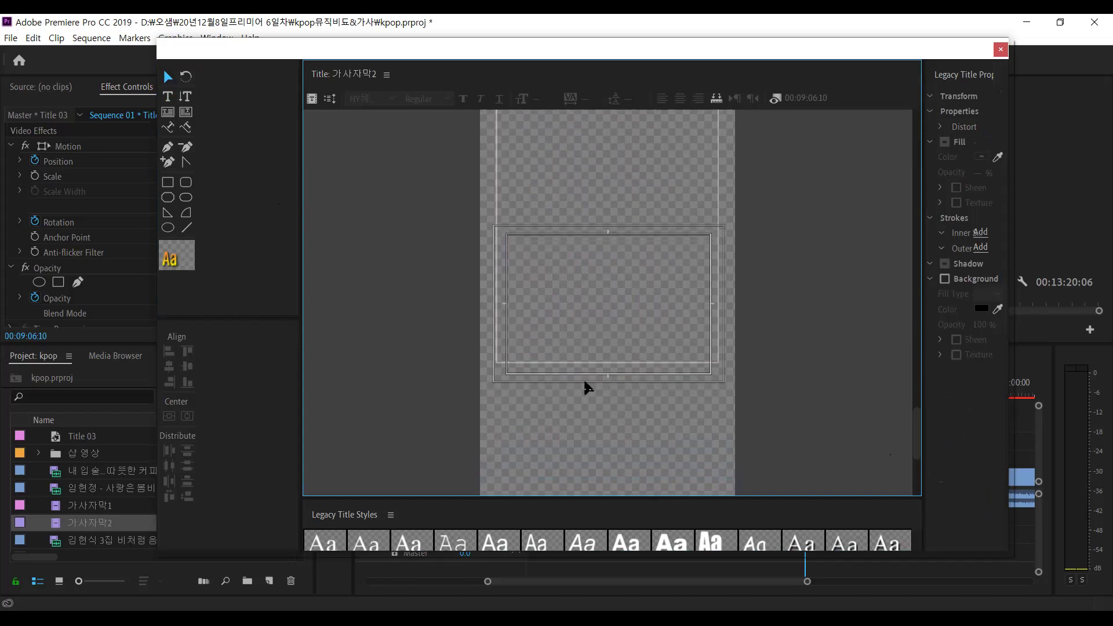
{"action": "left_click", "coordinate": [607, 361]}
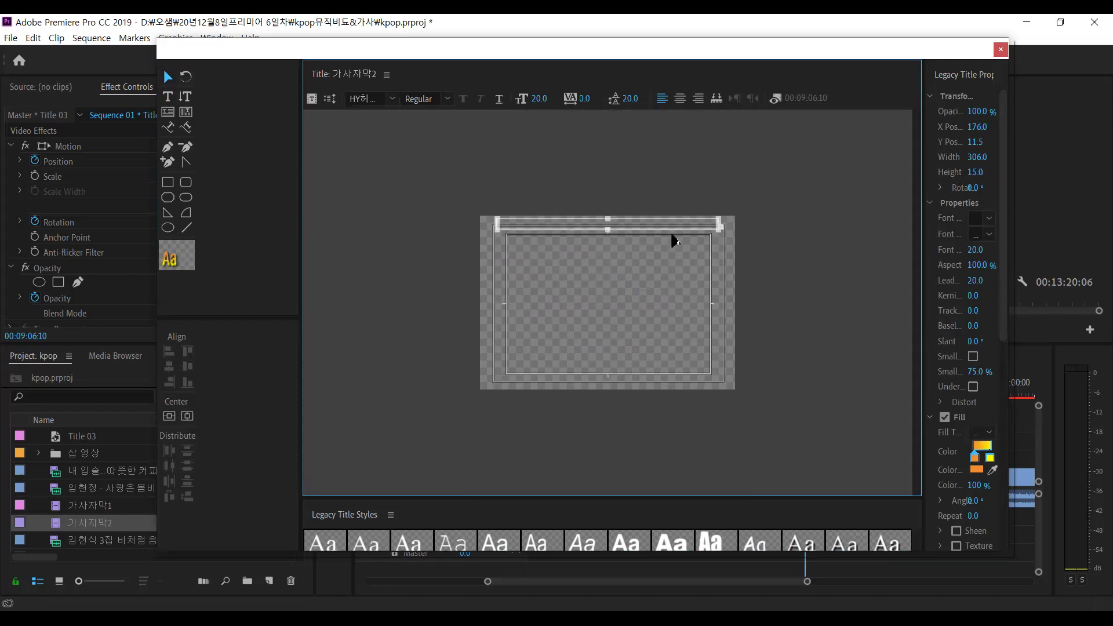
{"action": "left_click", "coordinate": [652, 259]}
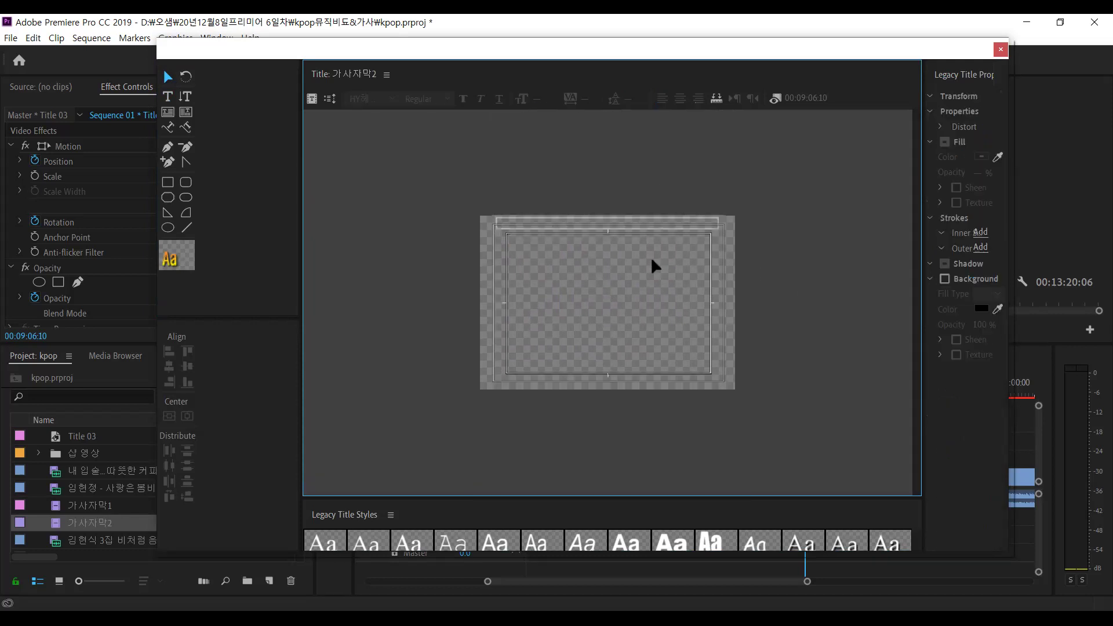
{"action": "left_click", "coordinate": [636, 228]}
{"action": "left_click_drag", "start_coordinate": [643, 272], "coordinate": [656, 427]}
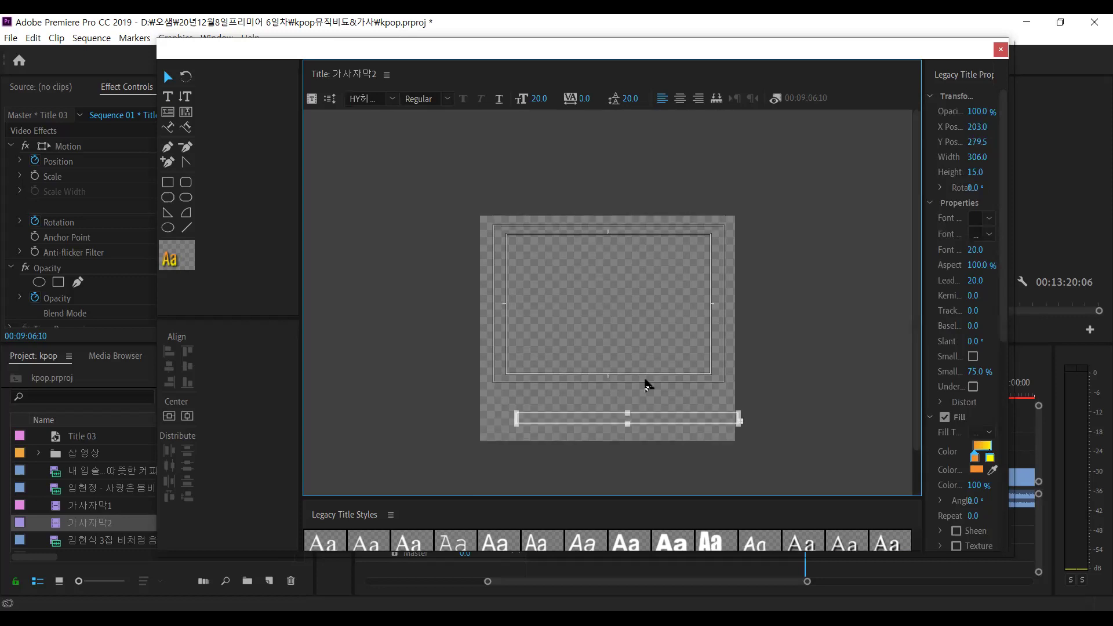
{"action": "key", "text": "ctrl+z"}
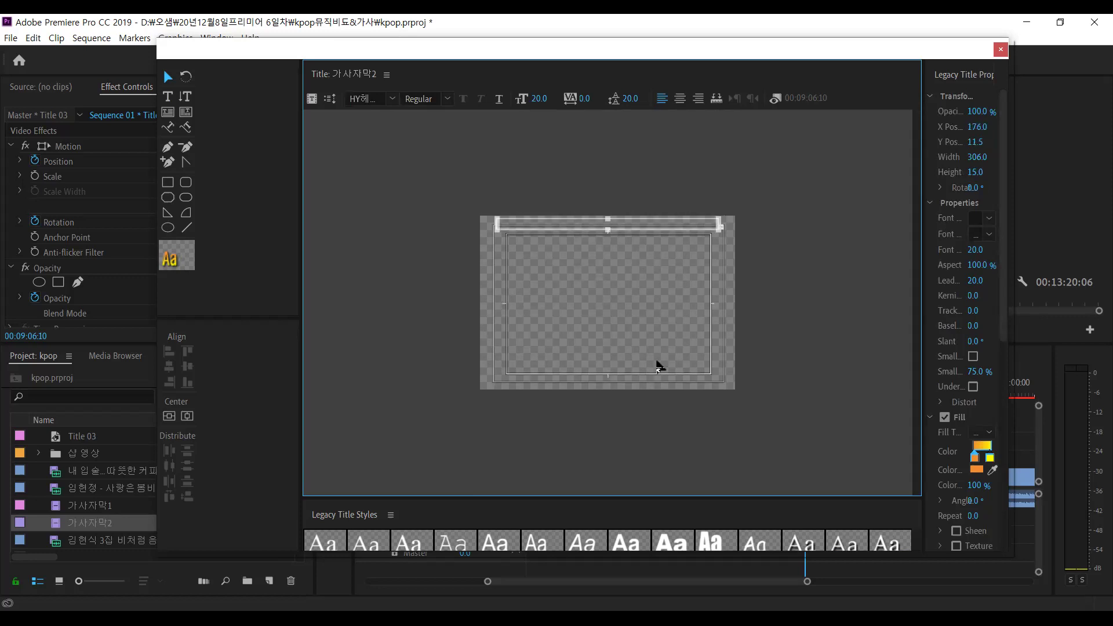
{"action": "key", "text": "ctrl+z"}
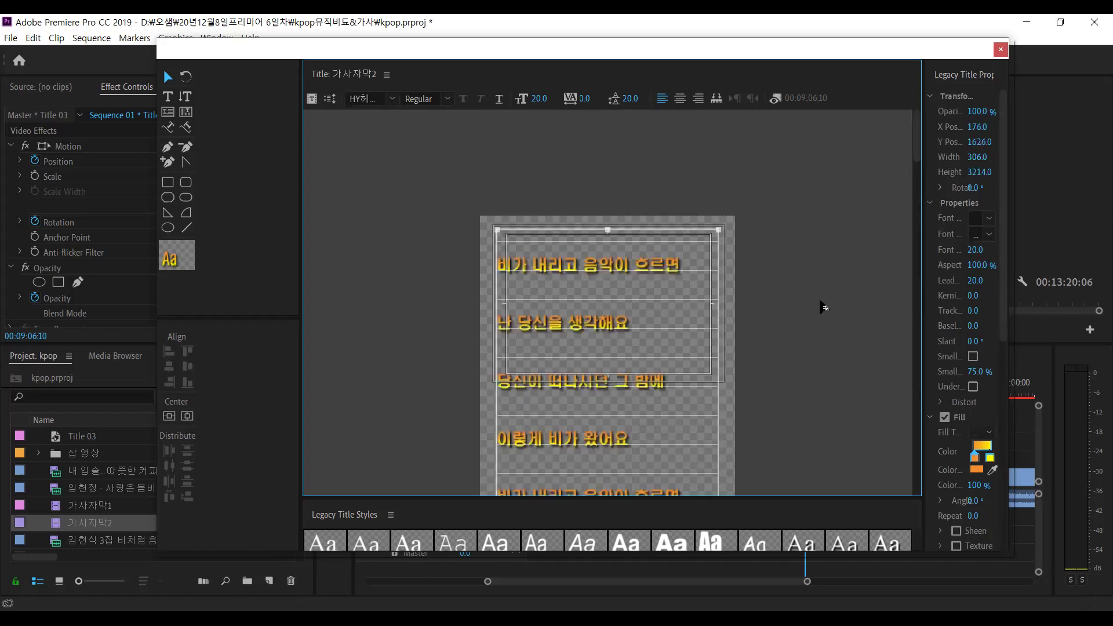
Shorten the lyric text box in stages to a height of about 1783, ending just below the last line 오~ 오 오
{"action": "left_click_drag", "start_coordinate": [607, 242], "coordinate": [605, 319]}
{"action": "left_click_drag", "start_coordinate": [611, 271], "coordinate": [604, 275]}
{"action": "left_click_drag", "start_coordinate": [614, 329], "coordinate": [622, 352]}
{"action": "left_click_drag", "start_coordinate": [653, 194], "coordinate": [614, 237]}
{"action": "left_click_drag", "start_coordinate": [653, 330], "coordinate": [653, 340]}
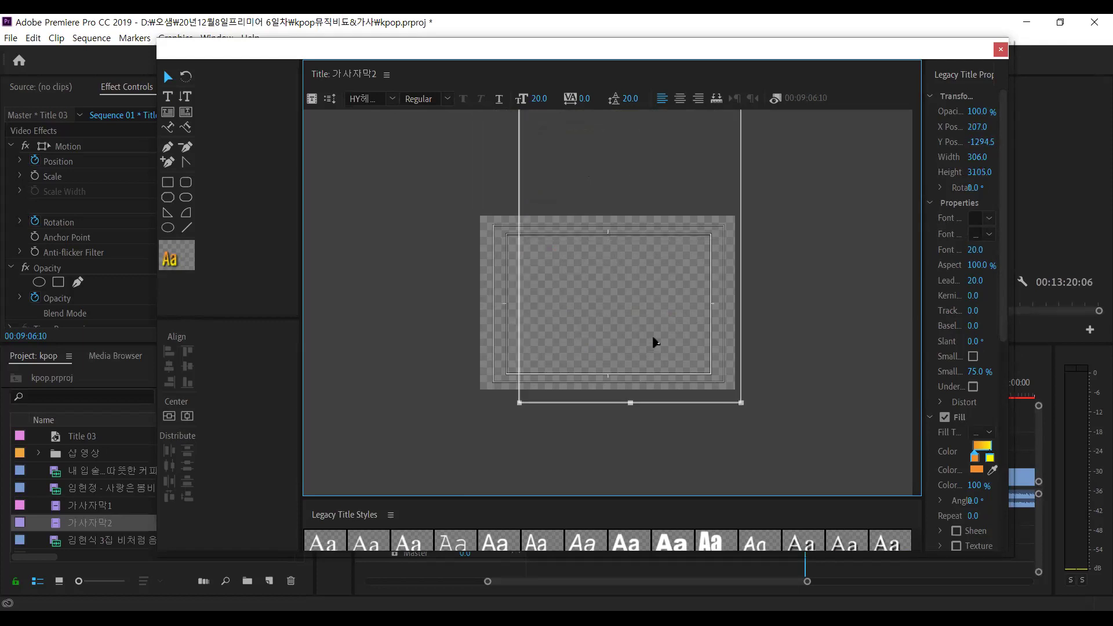
{"action": "left_click_drag", "start_coordinate": [629, 303], "coordinate": [606, 353]}
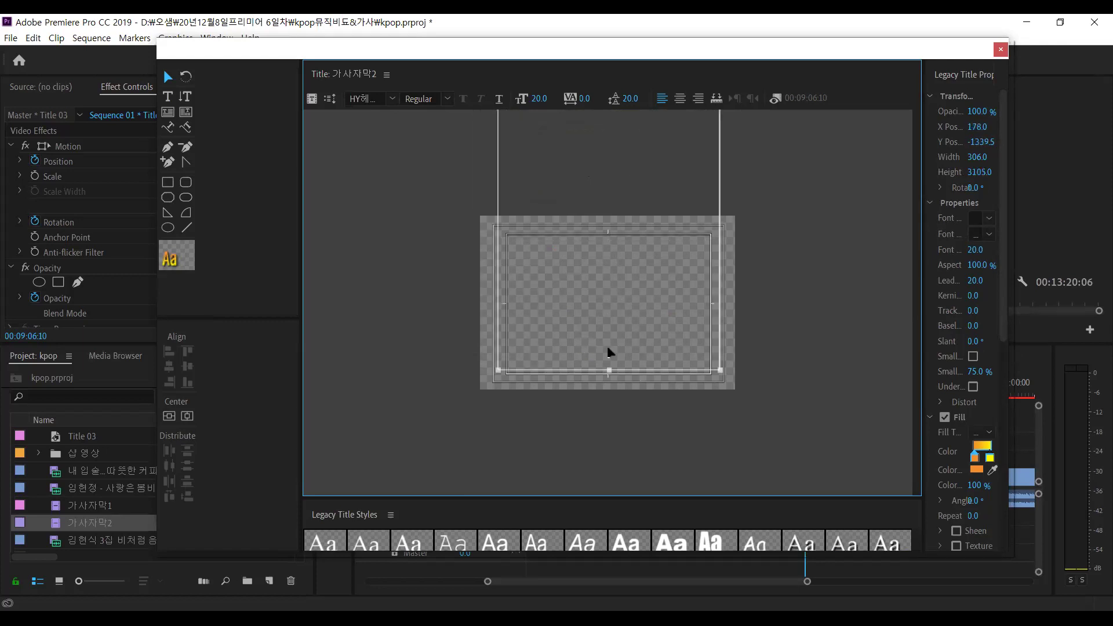
{"action": "left_click_drag", "start_coordinate": [608, 257], "coordinate": [601, 230]}
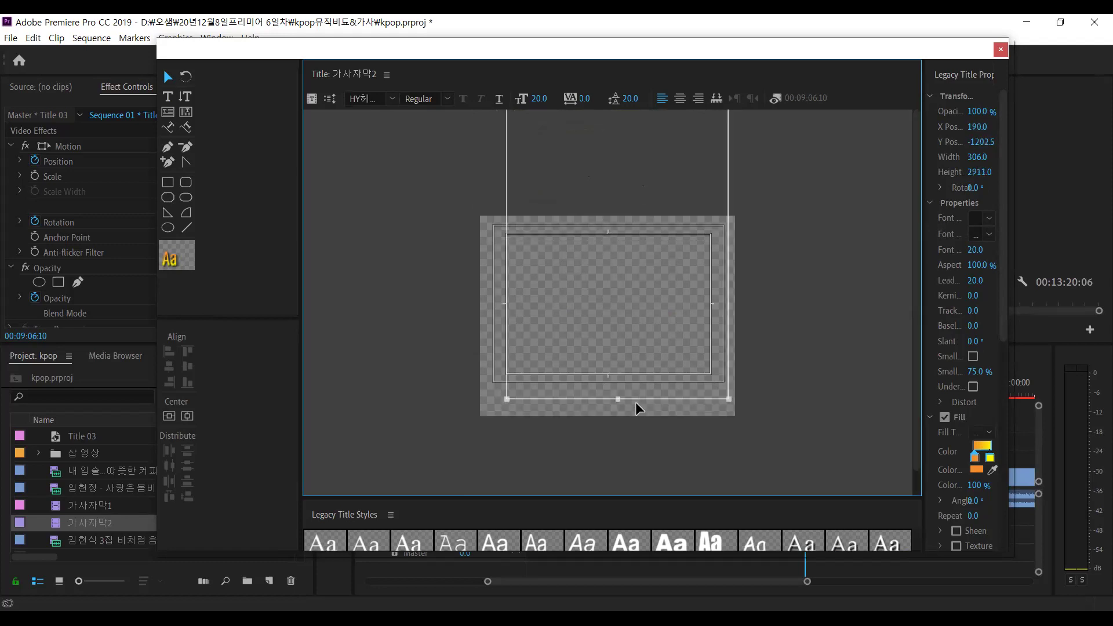
{"action": "left_click_drag", "start_coordinate": [618, 401], "coordinate": [589, 251]}
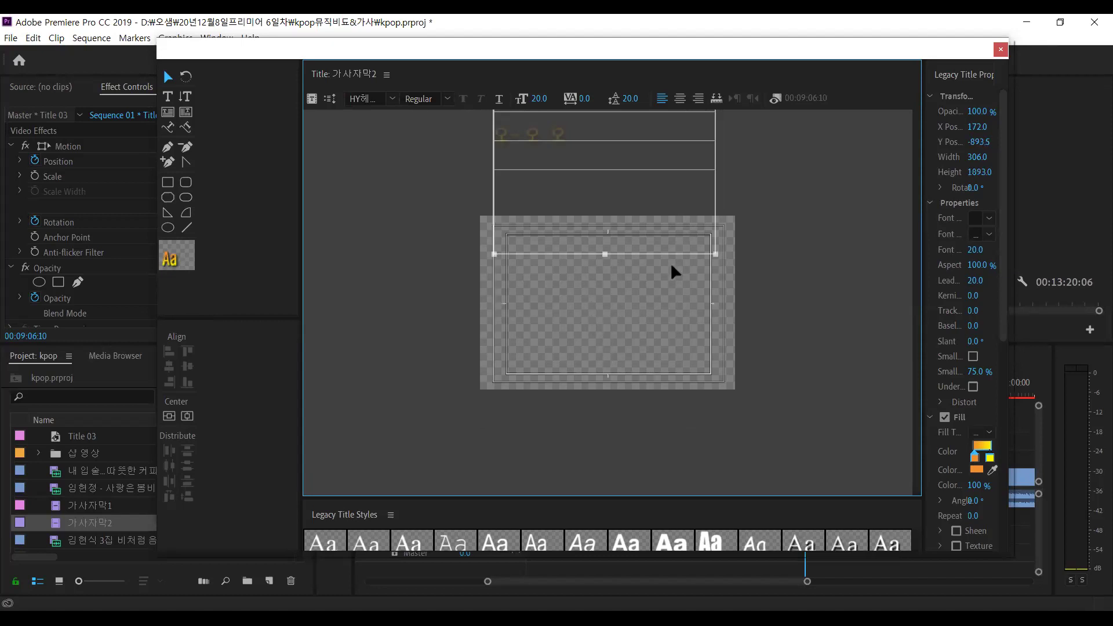
{"action": "left_click_drag", "start_coordinate": [671, 247], "coordinate": [680, 349]}
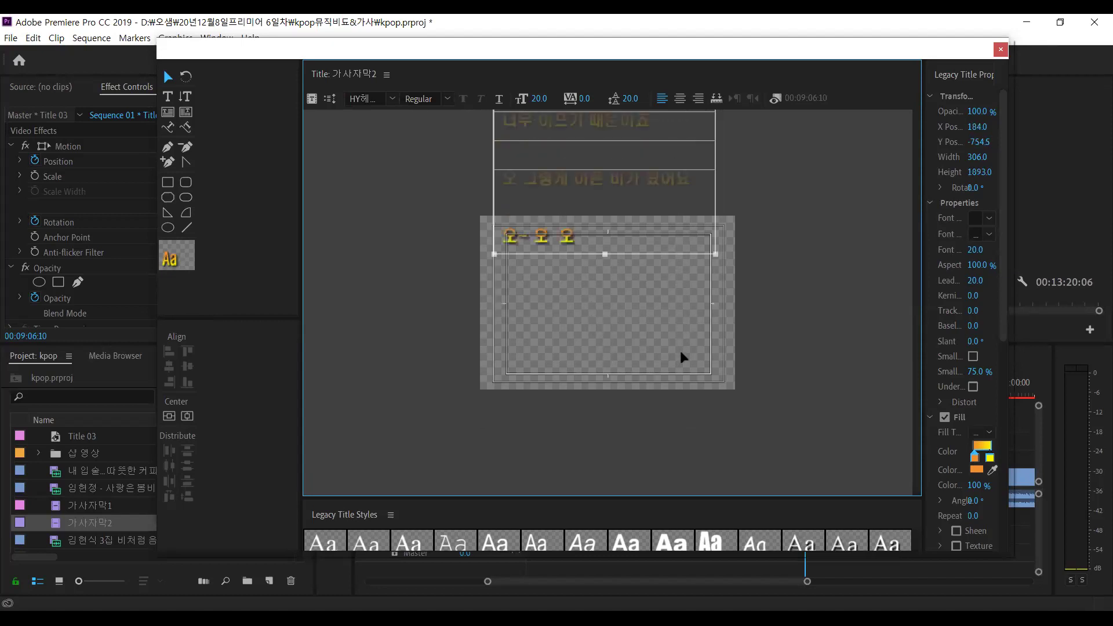
{"action": "left_click_drag", "start_coordinate": [611, 356], "coordinate": [581, 277]}
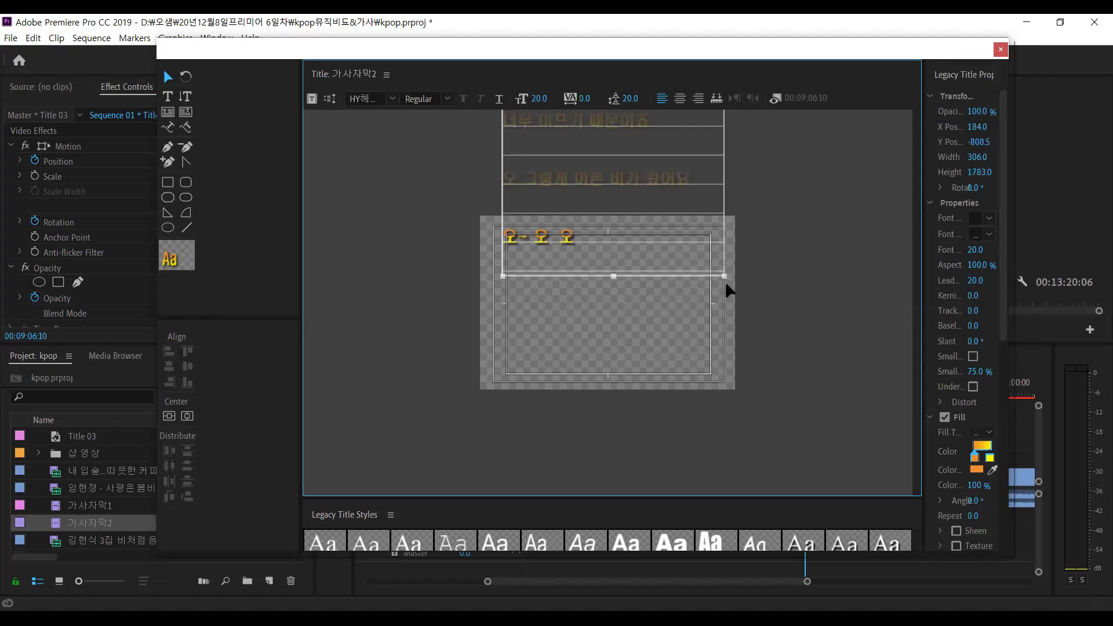
Move the shortened lyric box down to start at the upper edge of the title frame, at about X 181 and Y 891.5
{"action": "left_click", "coordinate": [667, 281]}
{"action": "left_click", "coordinate": [653, 276]}
{"action": "scroll", "coordinate": [656, 348], "scroll_direction": "up", "scroll_amount": 1}
{"action": "scroll", "coordinate": [655, 380], "scroll_direction": "up", "scroll_amount": 3}
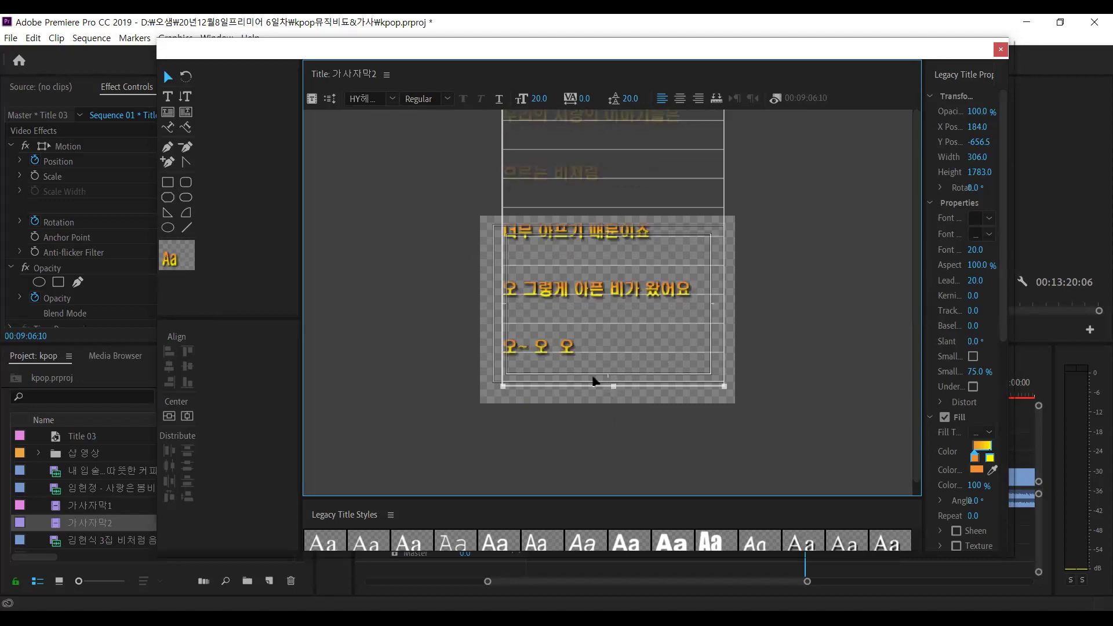
{"action": "scroll", "coordinate": [598, 413], "scroll_direction": "up", "scroll_amount": 5}
{"action": "scroll", "coordinate": [565, 385], "scroll_direction": "up", "scroll_amount": 3}
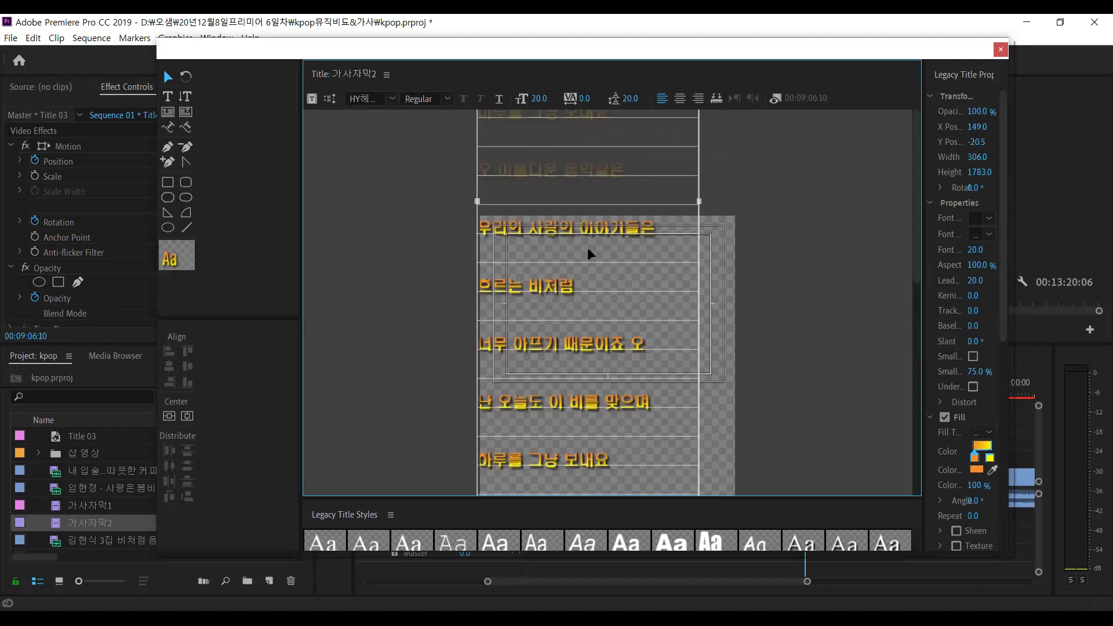
{"action": "scroll", "coordinate": [631, 425], "scroll_direction": "up", "scroll_amount": 3}
{"action": "scroll", "coordinate": [606, 276], "scroll_direction": "up", "scroll_amount": 3}
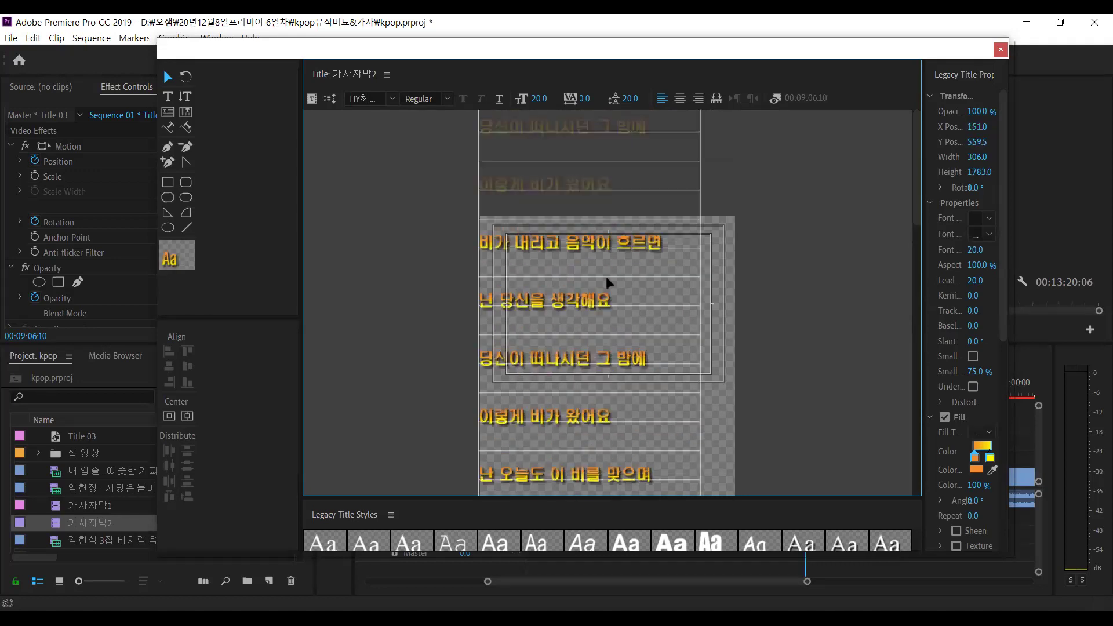
{"action": "scroll", "coordinate": [631, 415], "scroll_direction": "up", "scroll_amount": 5}
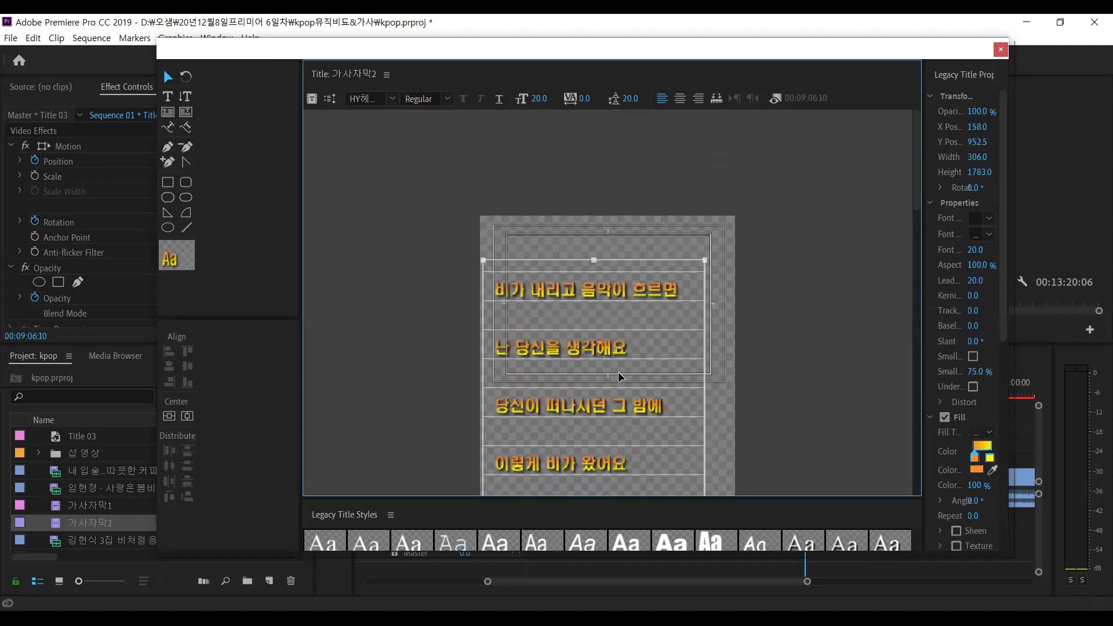
{"action": "scroll", "coordinate": [624, 356], "scroll_direction": "down", "scroll_amount": 2}
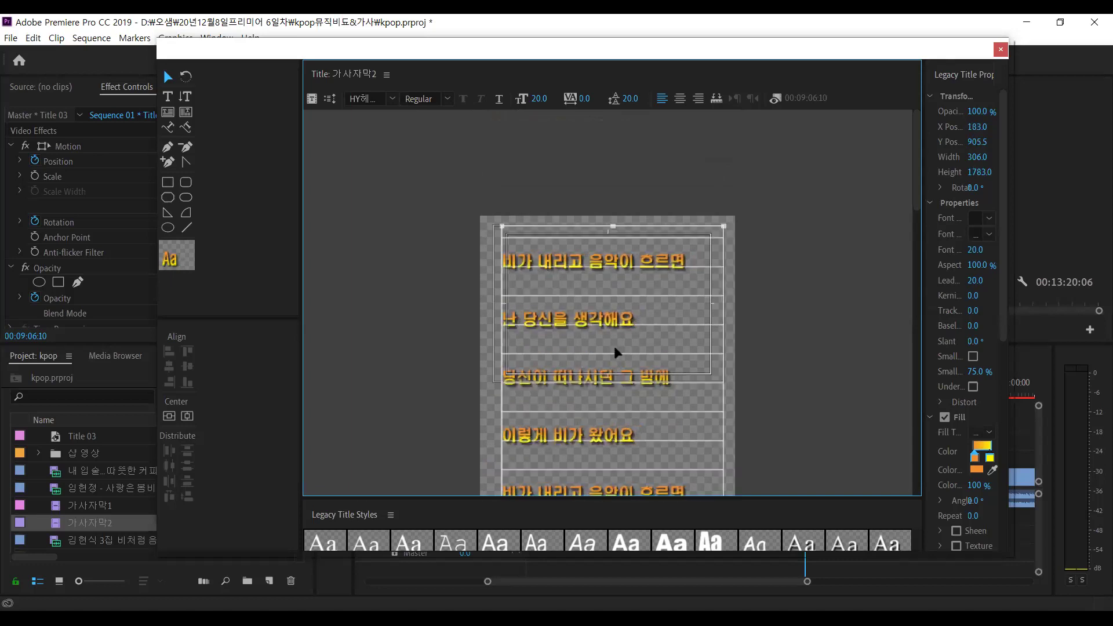
{"action": "key", "text": "Left"}
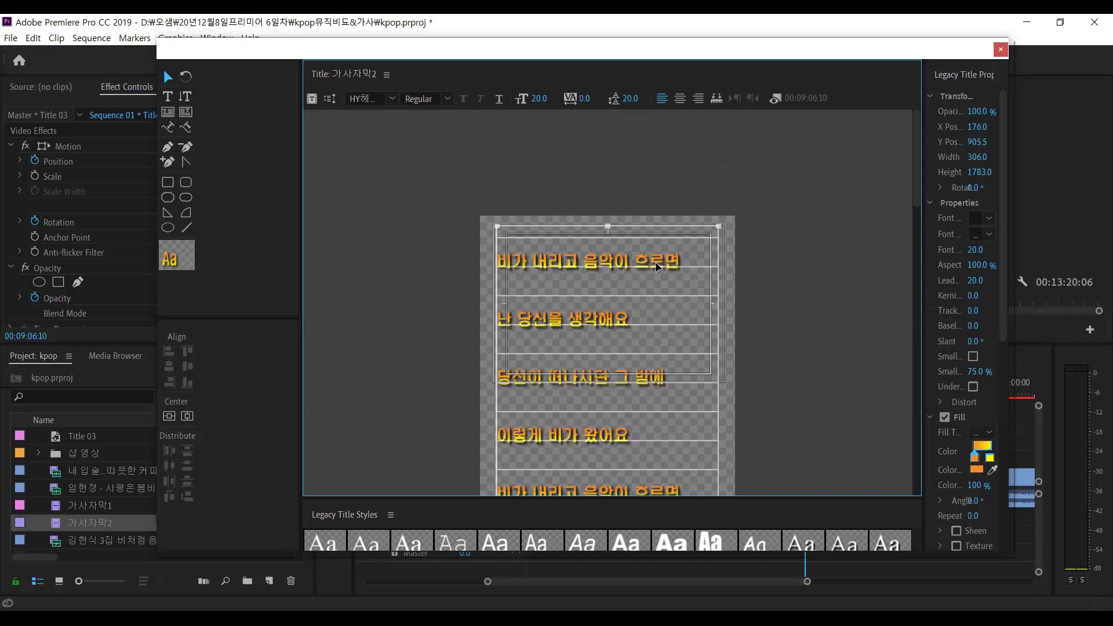
{"action": "left_click_drag", "start_coordinate": [655, 262], "coordinate": [659, 253]}
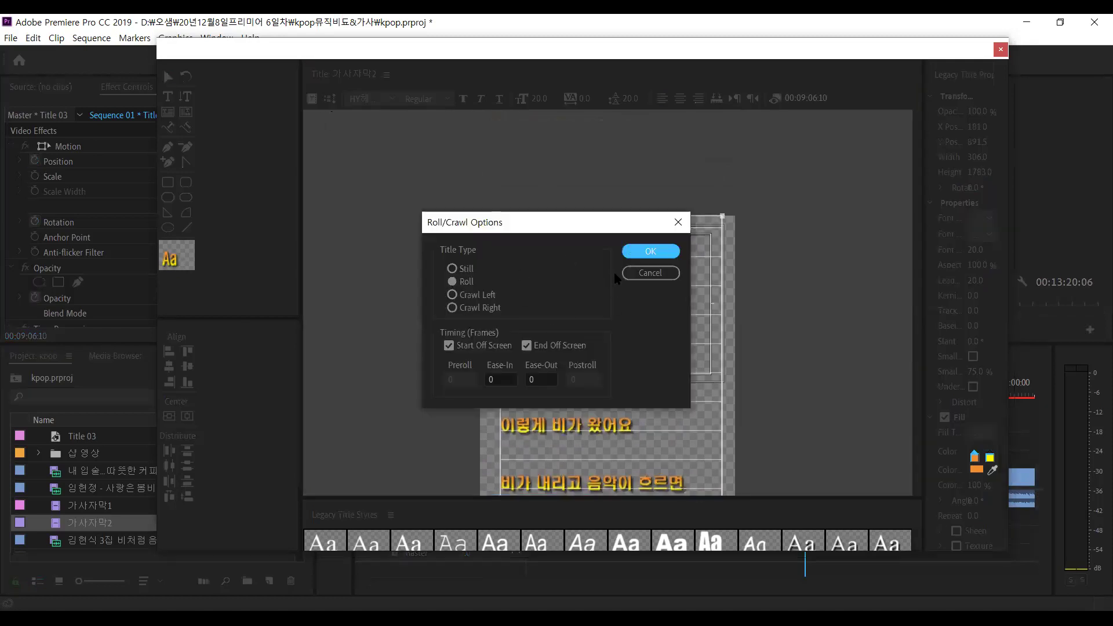
Accept the Roll title type with Start Off Screen and End Off Screen, and close the title editor
{"action": "left_click", "coordinate": [650, 252]}
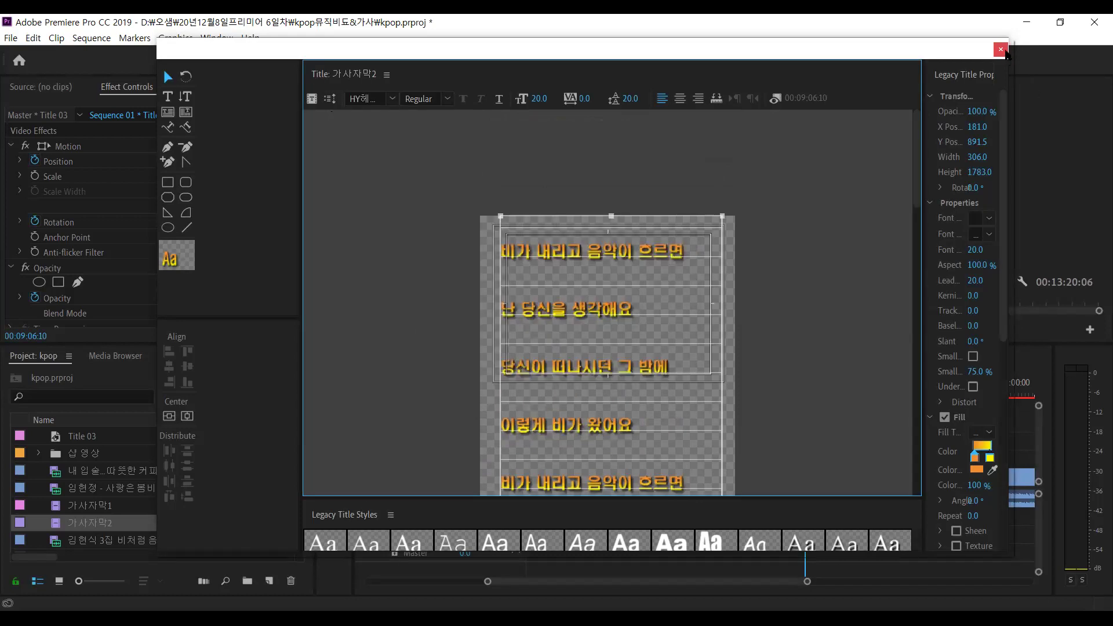
{"action": "left_click", "coordinate": [1000, 50]}
{"action": "scroll", "coordinate": [123, 519], "scroll_direction": "down", "scroll_amount": 2}
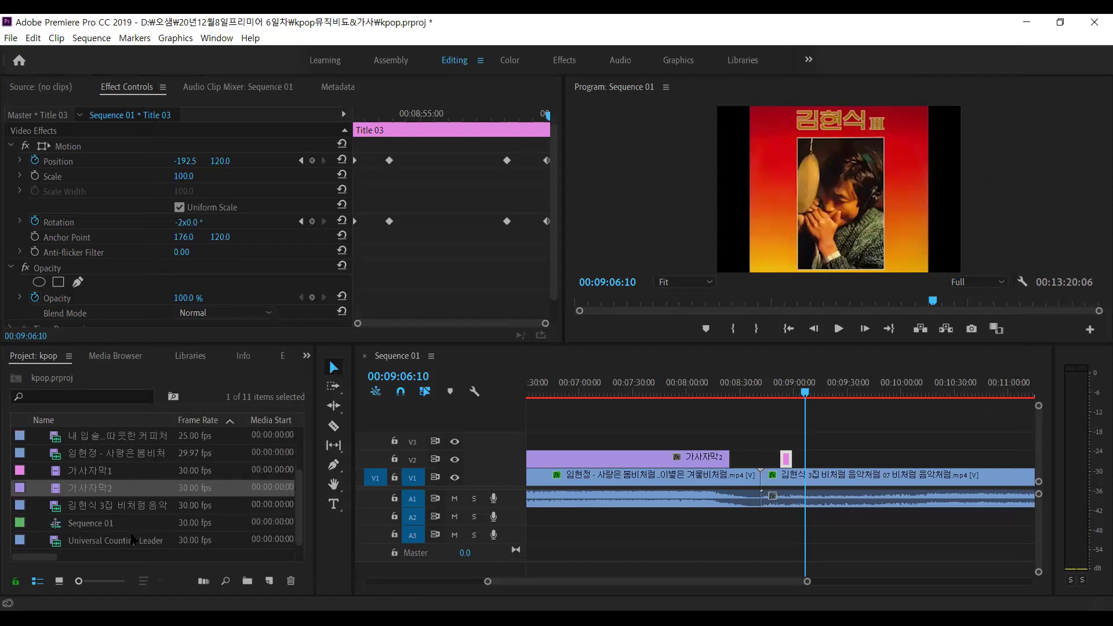
Reopen the 가사자막2 title and replace all its text with the 사랑은 봄비처럼 이별은 겨울비처럼 lyrics
{"action": "scroll", "coordinate": [142, 524], "scroll_direction": "up", "scroll_amount": 4}
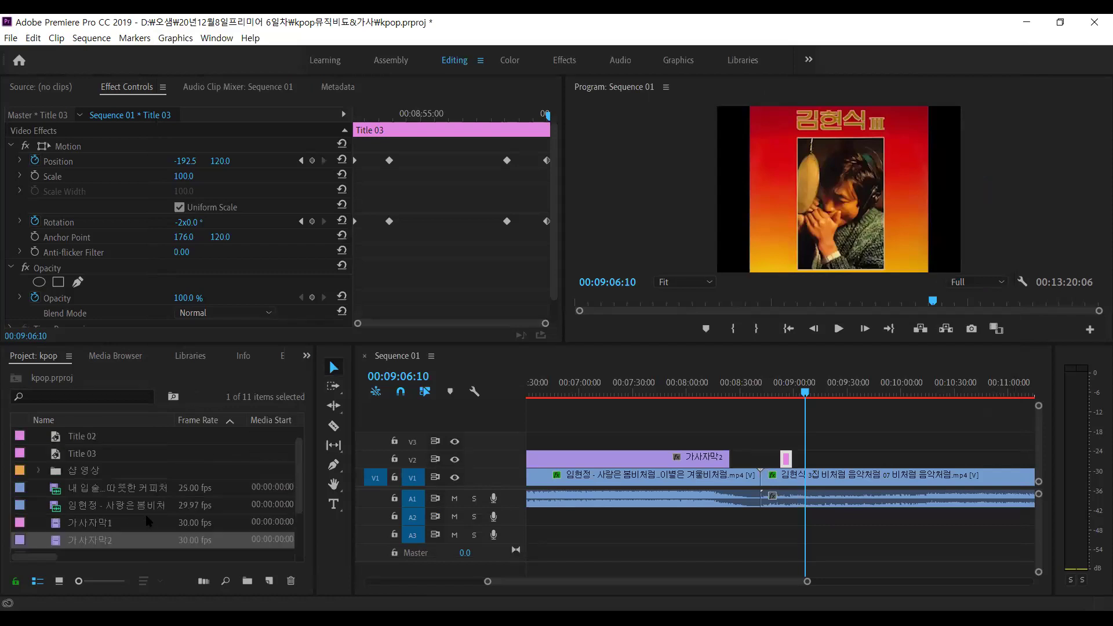
{"action": "scroll", "coordinate": [149, 515], "scroll_direction": "down", "scroll_amount": 4}
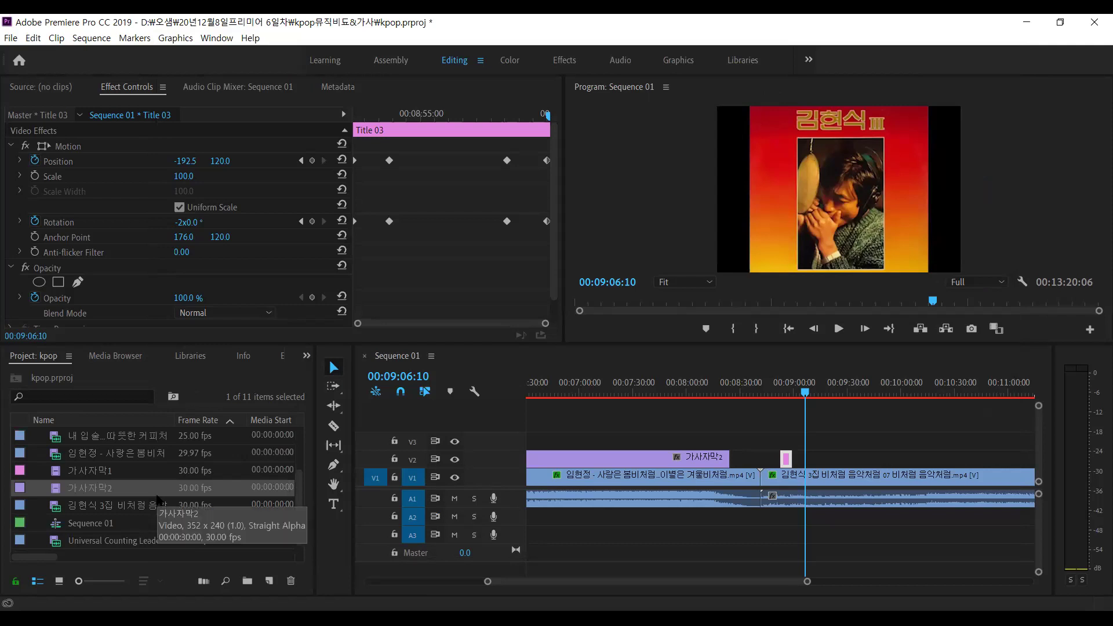
{"action": "left_click", "coordinate": [58, 494]}
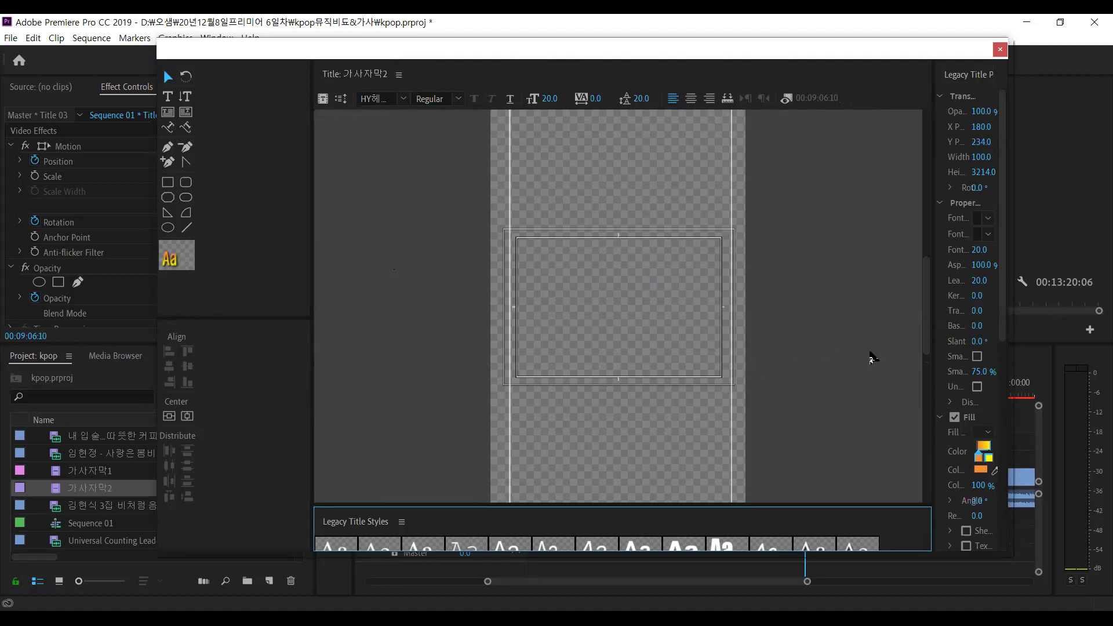
{"action": "left_click", "coordinate": [901, 224]}
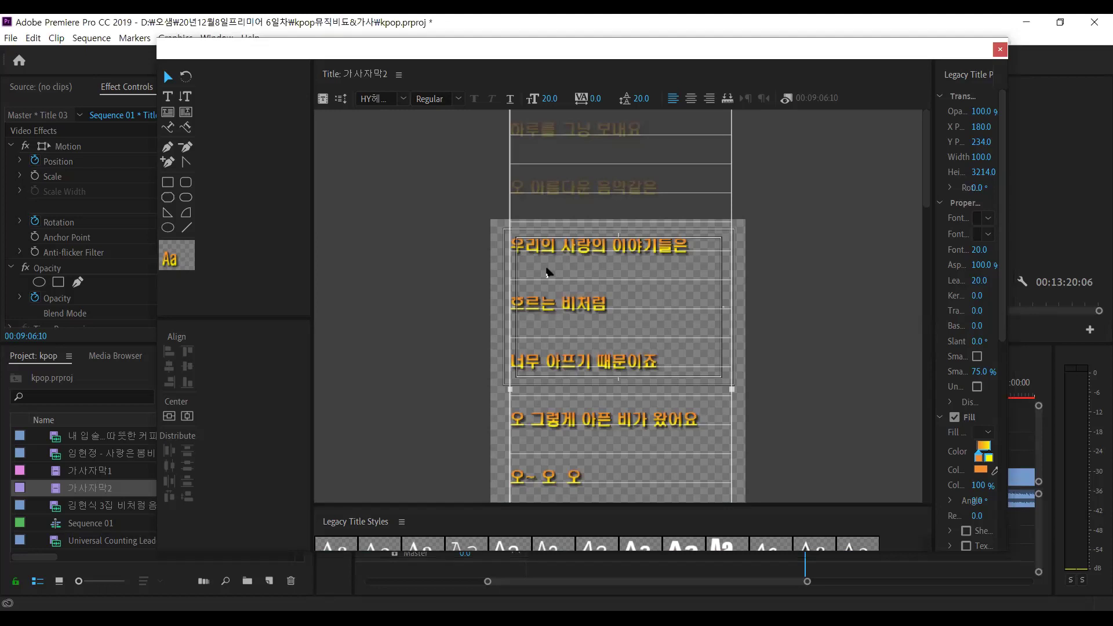
{"action": "left_click", "coordinate": [167, 97]}
{"action": "left_click", "coordinate": [603, 401]}
{"action": "key", "text": "ctrl+a"}
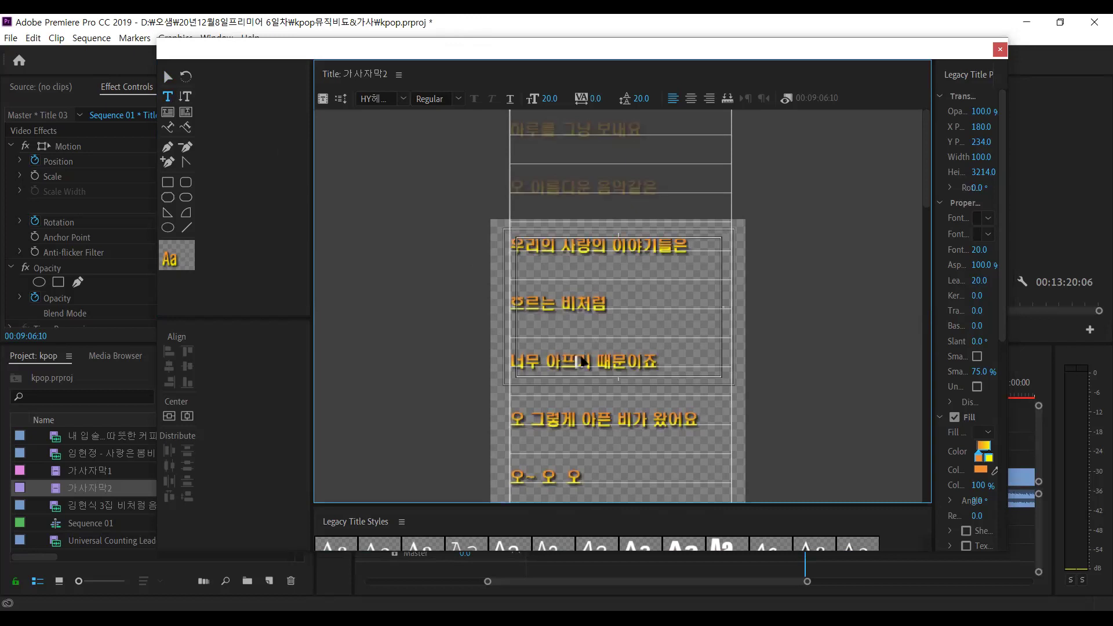
Move the lyric text box up in stages to about X 170 and Y -515, and bring its lower edge into view
{"action": "scroll", "coordinate": [583, 357], "scroll_direction": "down", "scroll_amount": 1}
{"action": "scroll", "coordinate": [638, 382], "scroll_direction": "down", "scroll_amount": 3}
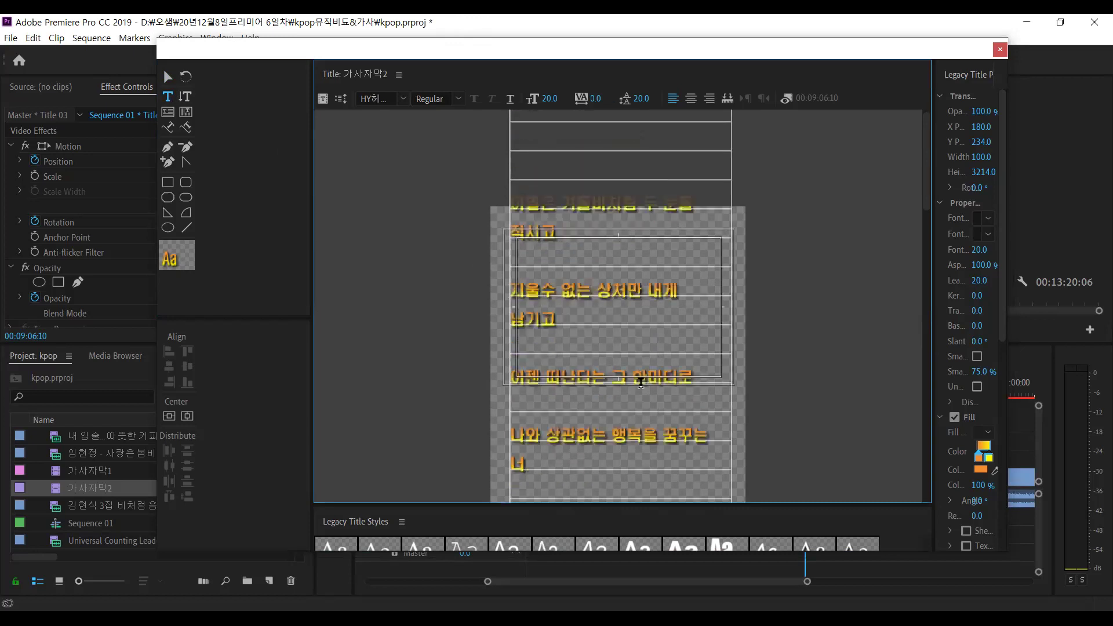
{"action": "scroll", "coordinate": [640, 382], "scroll_direction": "down", "scroll_amount": 1}
{"action": "left_click", "coordinate": [168, 76]}
{"action": "left_click_drag", "start_coordinate": [578, 287], "coordinate": [581, 171]}
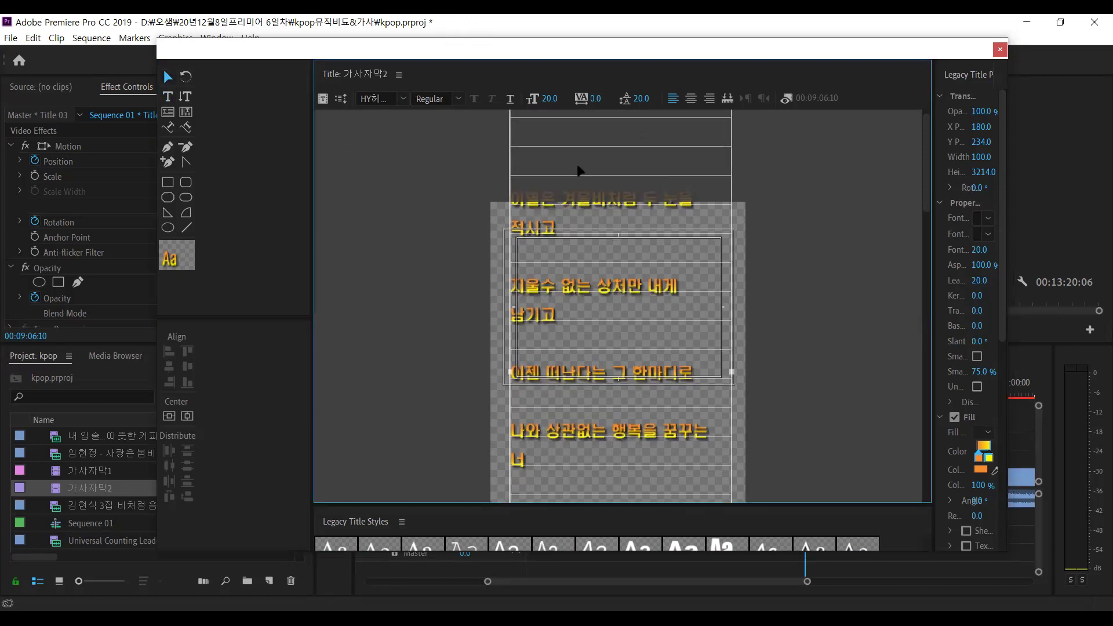
{"action": "left_click_drag", "start_coordinate": [600, 306], "coordinate": [626, 186]}
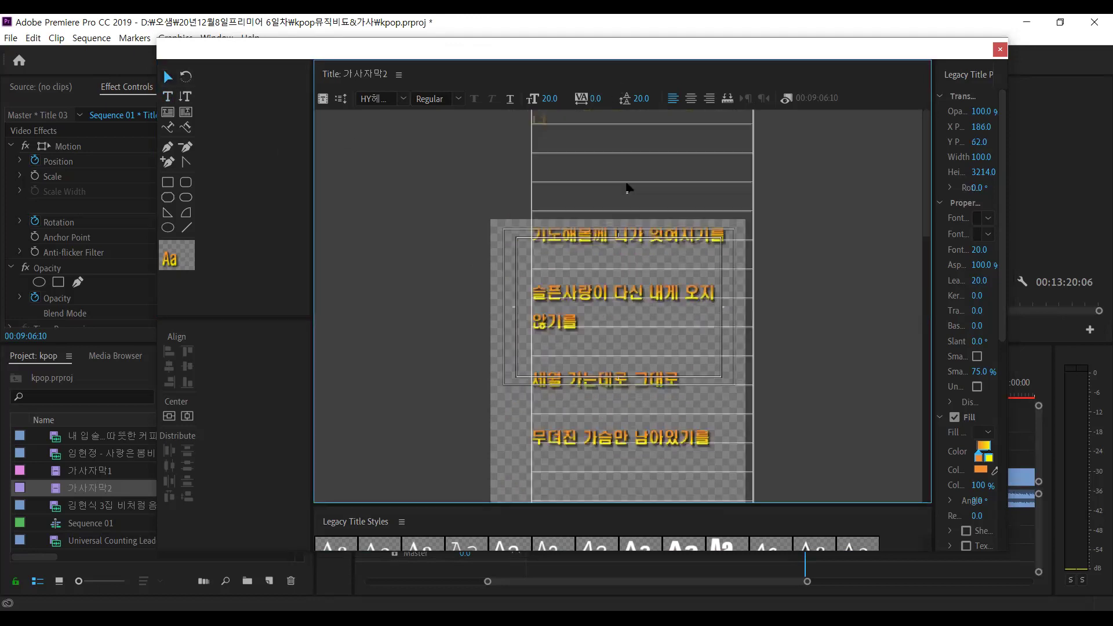
{"action": "left_click_drag", "start_coordinate": [616, 303], "coordinate": [589, 133]}
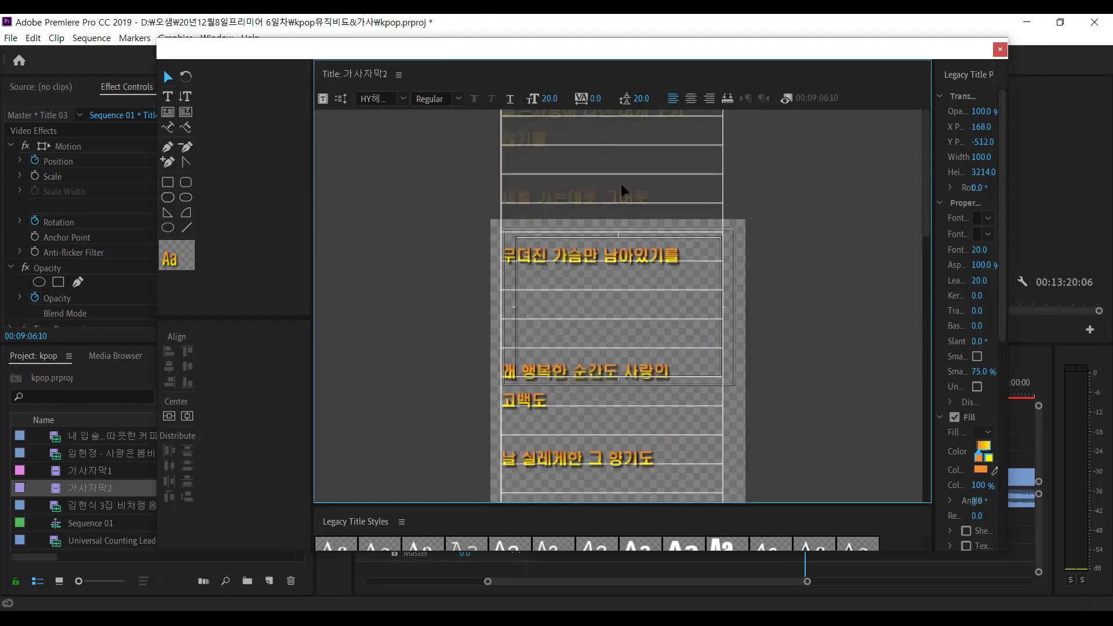
{"action": "scroll", "coordinate": [917, 332], "scroll_direction": "down", "scroll_amount": 5}
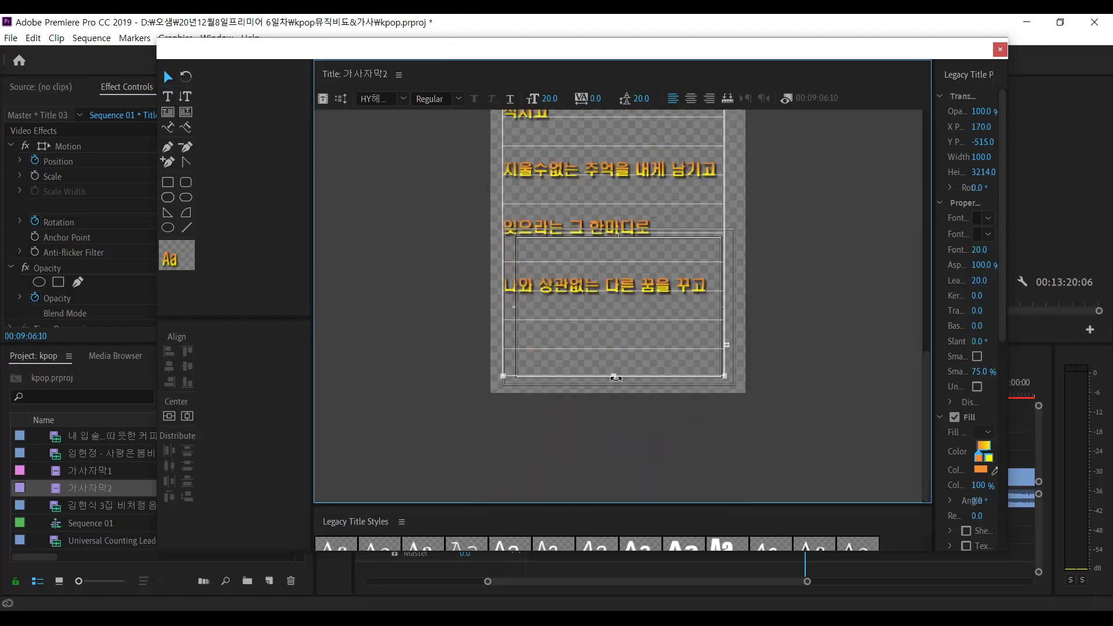
Extend the lyric box downward in stages to a height of about 3754, shifting it up to about X 173 and Y -848
{"action": "left_click_drag", "start_coordinate": [613, 377], "coordinate": [614, 490]}
{"action": "left_click_drag", "start_coordinate": [600, 389], "coordinate": [649, 302]}
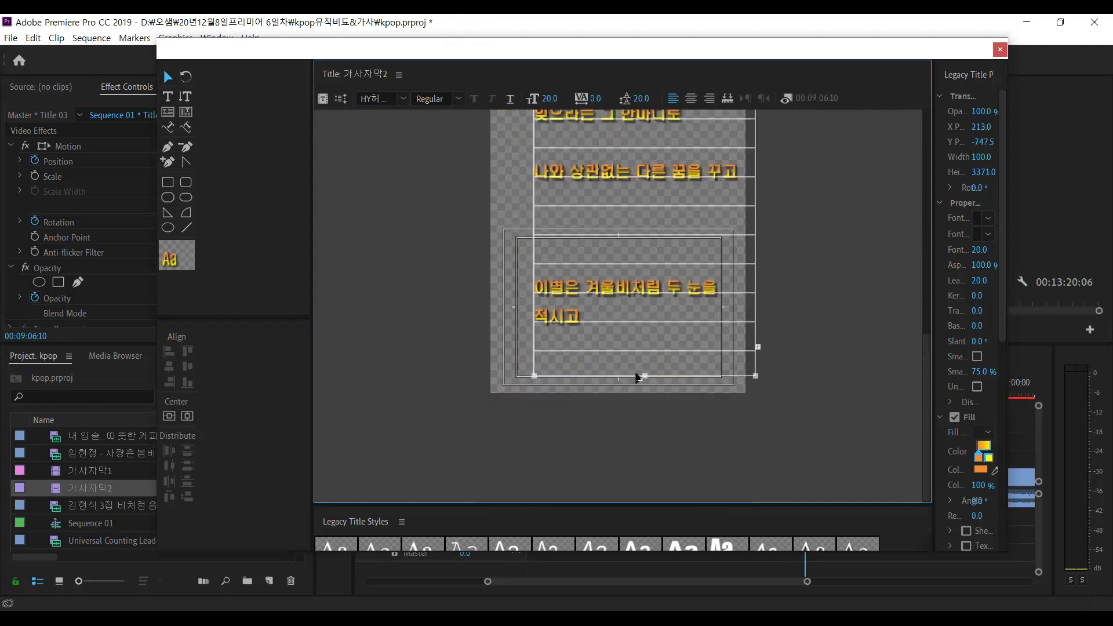
{"action": "left_click_drag", "start_coordinate": [644, 376], "coordinate": [644, 491]}
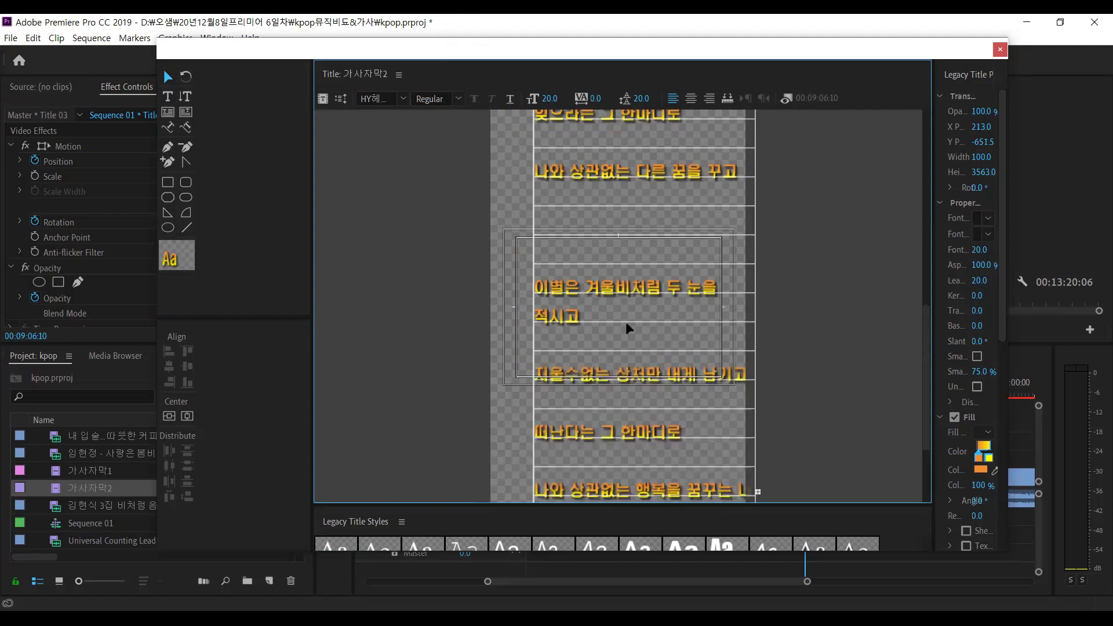
{"action": "left_click_drag", "start_coordinate": [638, 281], "coordinate": [619, 142]}
{"action": "left_click_drag", "start_coordinate": [620, 378], "coordinate": [616, 517]}
{"action": "left_click_drag", "start_coordinate": [583, 352], "coordinate": [577, 293]}
{"action": "left_click", "coordinate": [211, 129]}
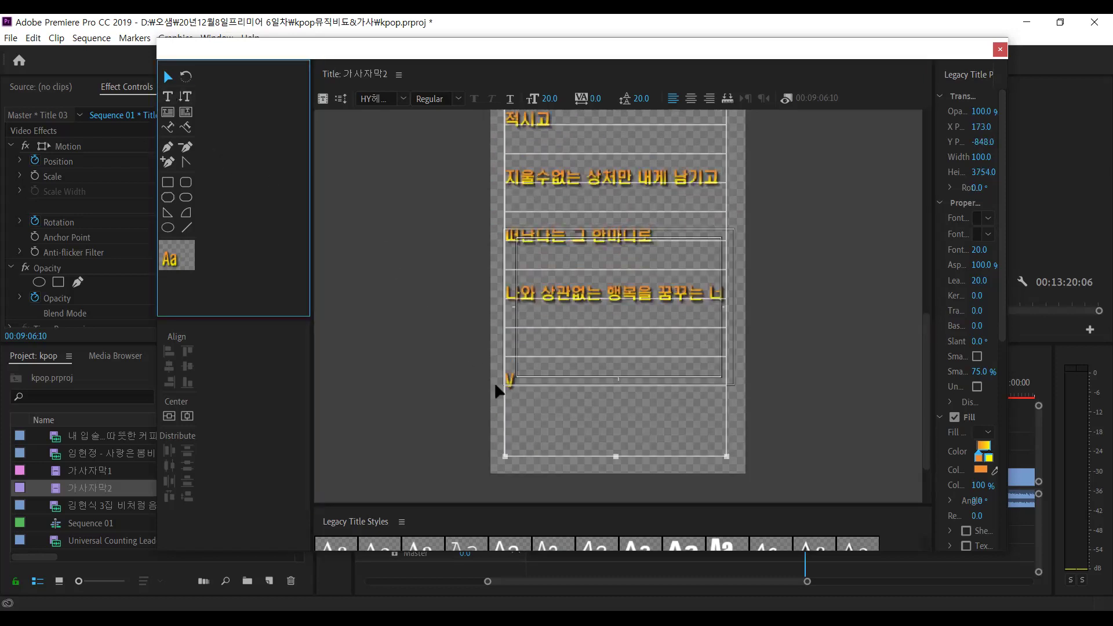
Delete the stray V after the last lyric line and shorten the text box to a height of about 3611
{"action": "left_click", "coordinate": [510, 379]}
{"action": "left_click", "coordinate": [167, 96]}
{"action": "left_click", "coordinate": [521, 379]}
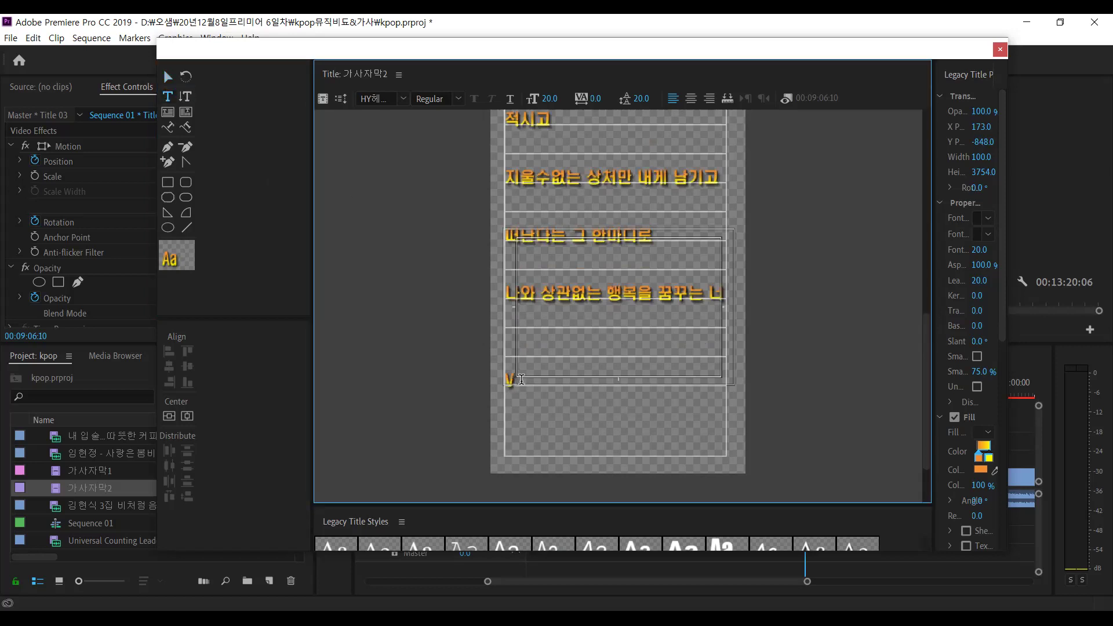
{"action": "key", "text": "BackSpace"}
{"action": "key", "text": "BackSpace"}
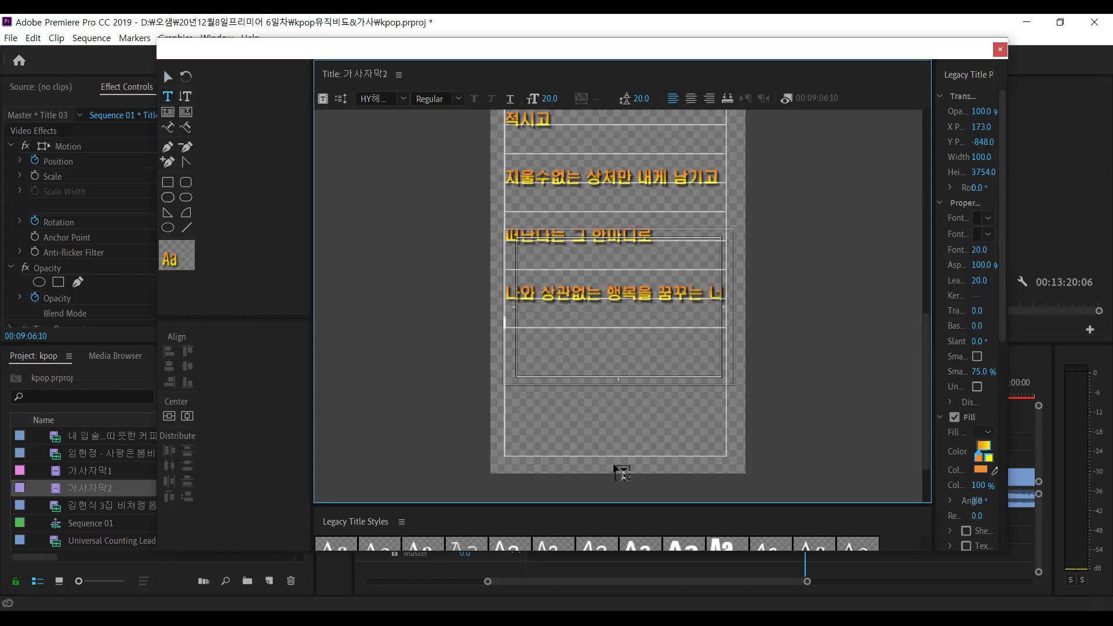
{"action": "left_click", "coordinate": [168, 76]}
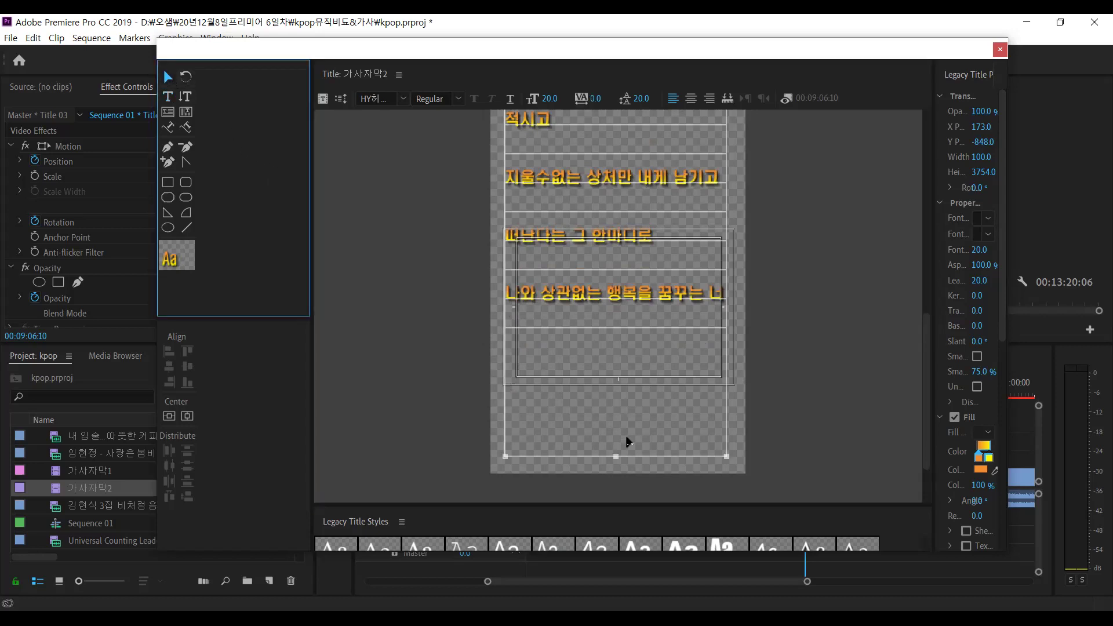
{"action": "left_click_drag", "start_coordinate": [615, 455], "coordinate": [606, 352]}
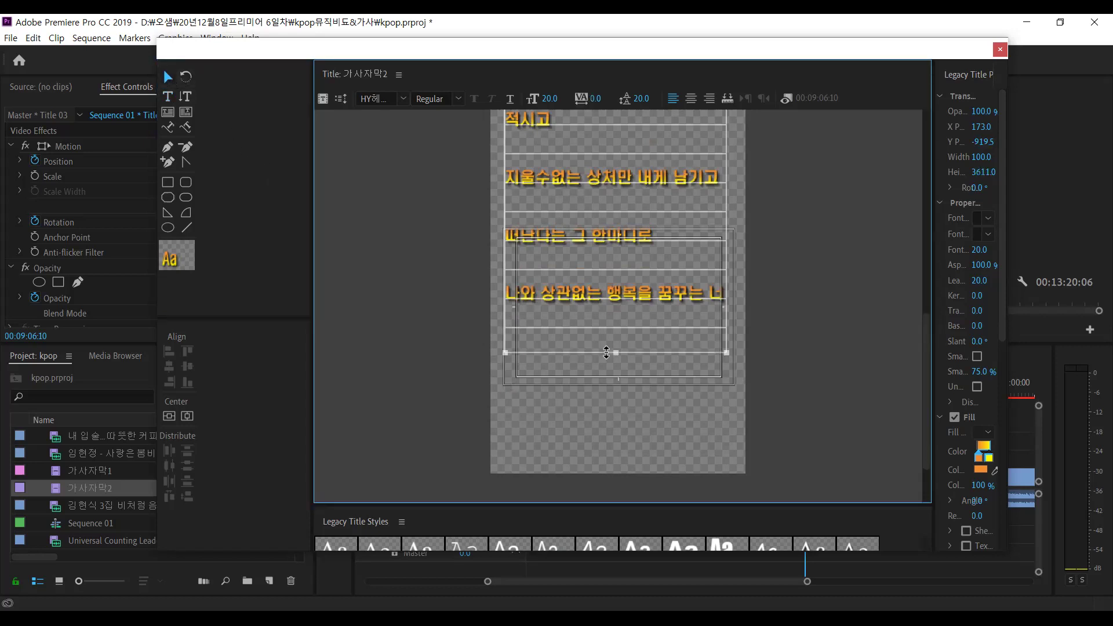
Move the lyric box back down the title in stages to about X 140 and Y 2051.5
{"action": "scroll", "coordinate": [606, 352], "scroll_direction": "up", "scroll_amount": 10}
{"action": "scroll", "coordinate": [607, 224], "scroll_direction": "up", "scroll_amount": 15}
{"action": "scroll", "coordinate": [597, 271], "scroll_direction": "down", "scroll_amount": 20}
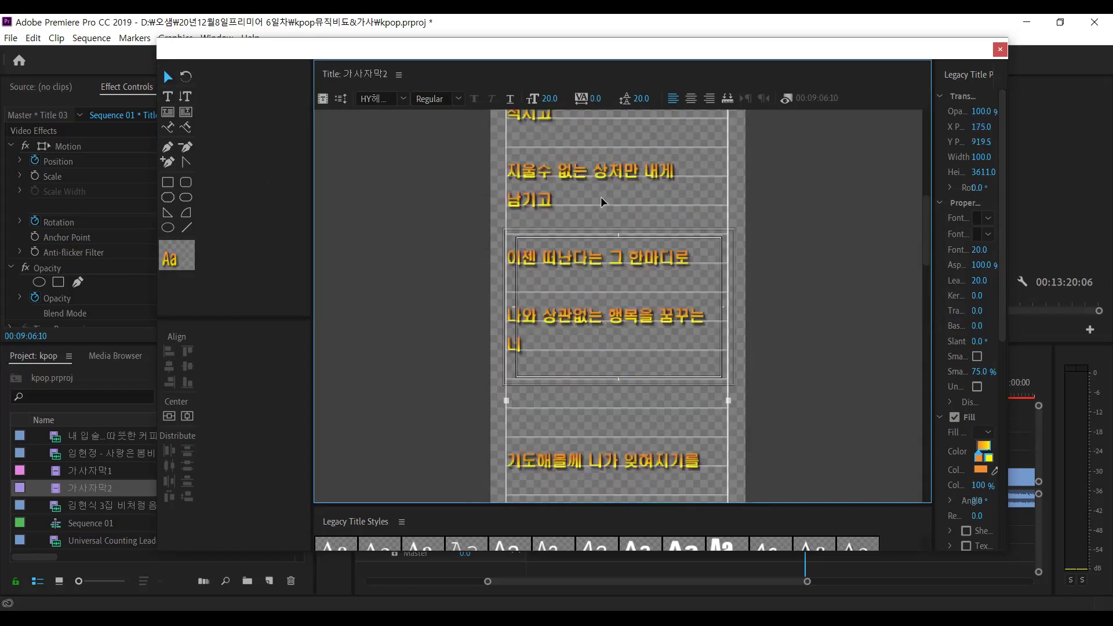
{"action": "scroll", "coordinate": [601, 199], "scroll_direction": "up", "scroll_amount": 5}
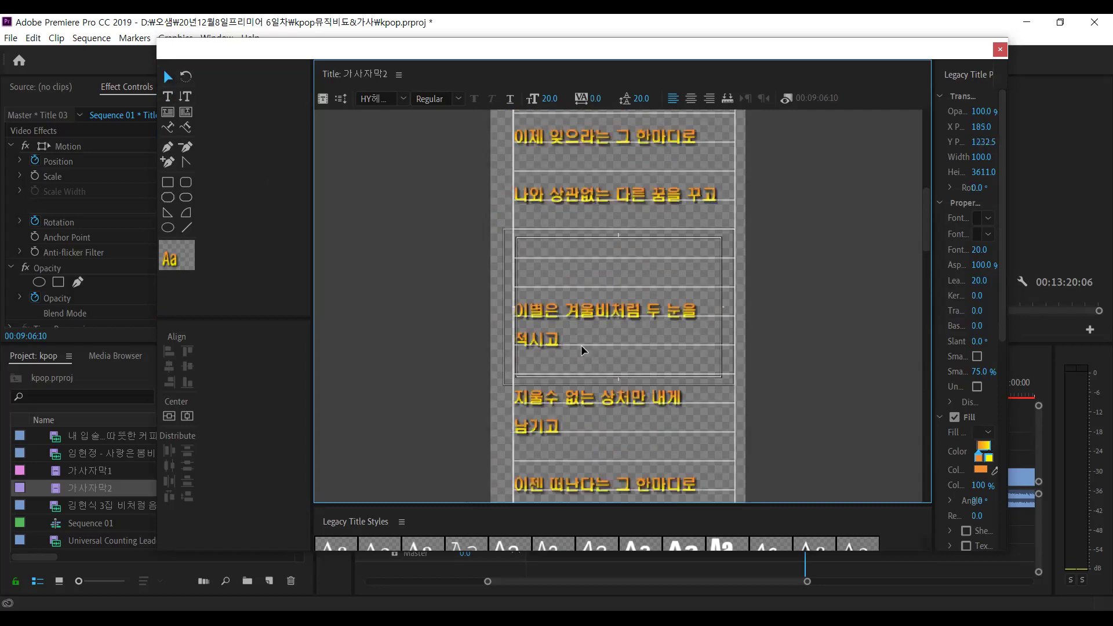
{"action": "scroll", "coordinate": [580, 346], "scroll_direction": "up", "scroll_amount": 4}
{"action": "left_click_drag", "start_coordinate": [604, 210], "coordinate": [596, 251]}
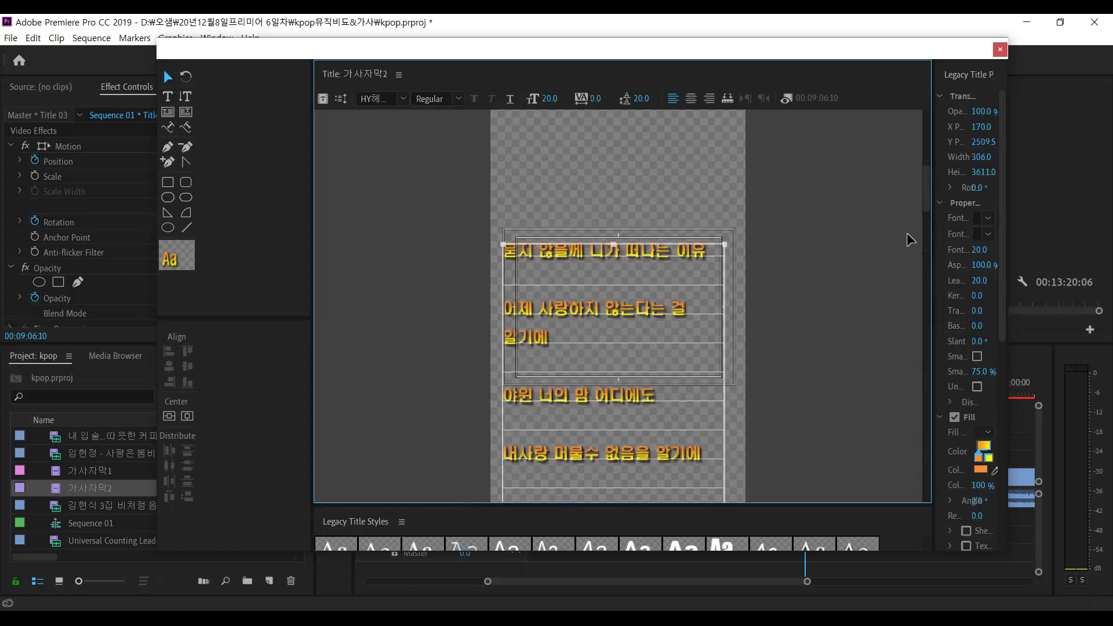
{"action": "scroll", "coordinate": [932, 194], "scroll_direction": "up", "scroll_amount": 3}
{"action": "left_click_drag", "start_coordinate": [581, 376], "coordinate": [567, 113]}
{"action": "scroll", "coordinate": [932, 174], "scroll_direction": "up", "scroll_amount": 3}
{"action": "scroll", "coordinate": [931, 174], "scroll_direction": "up", "scroll_amount": 5}
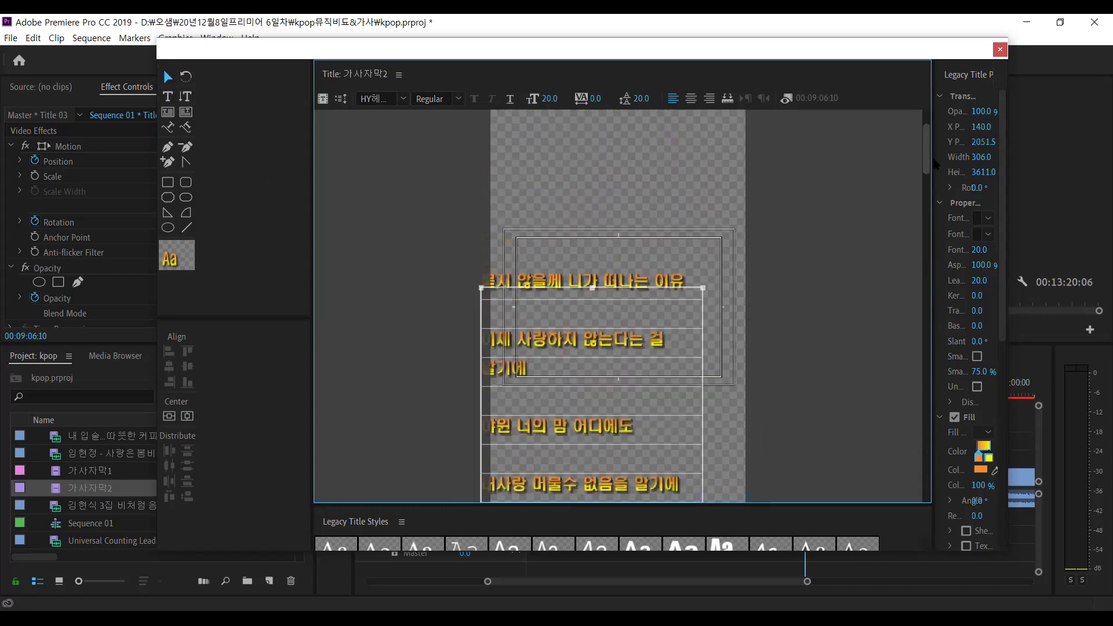
Align the lyric box with the upper edge of the title frame at about X 177 and Y 1828.5, then deselect it
{"action": "left_click_drag", "start_coordinate": [636, 427], "coordinate": [676, 313]}
{"action": "key", "text": "shift+Up"}
{"action": "key", "text": "shift+Up"}
{"action": "key", "text": "shift+Up"}
{"action": "key", "text": "shift+Up"}
{"action": "key", "text": "shift+Up"}
{"action": "key", "text": "shift+Up"}
{"action": "key", "text": "shift+Up"}
{"action": "key", "text": "shift+Up"}
{"action": "key", "text": "shift+Up"}
{"action": "key", "text": "shift+Up"}
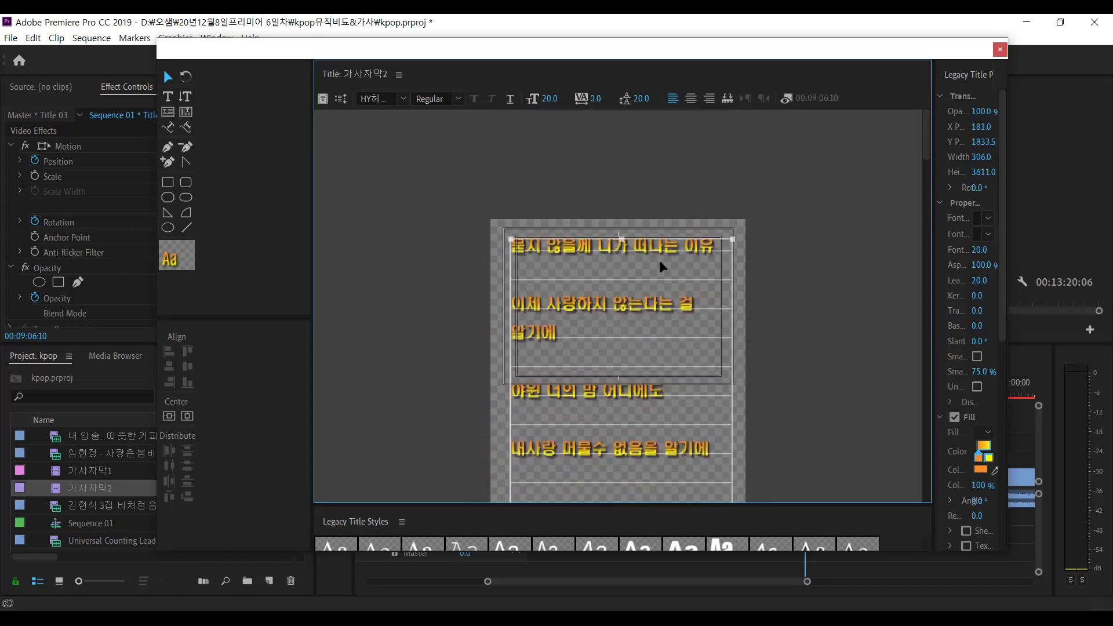
{"action": "left_click_drag", "start_coordinate": [925, 147], "coordinate": [922, 121]}
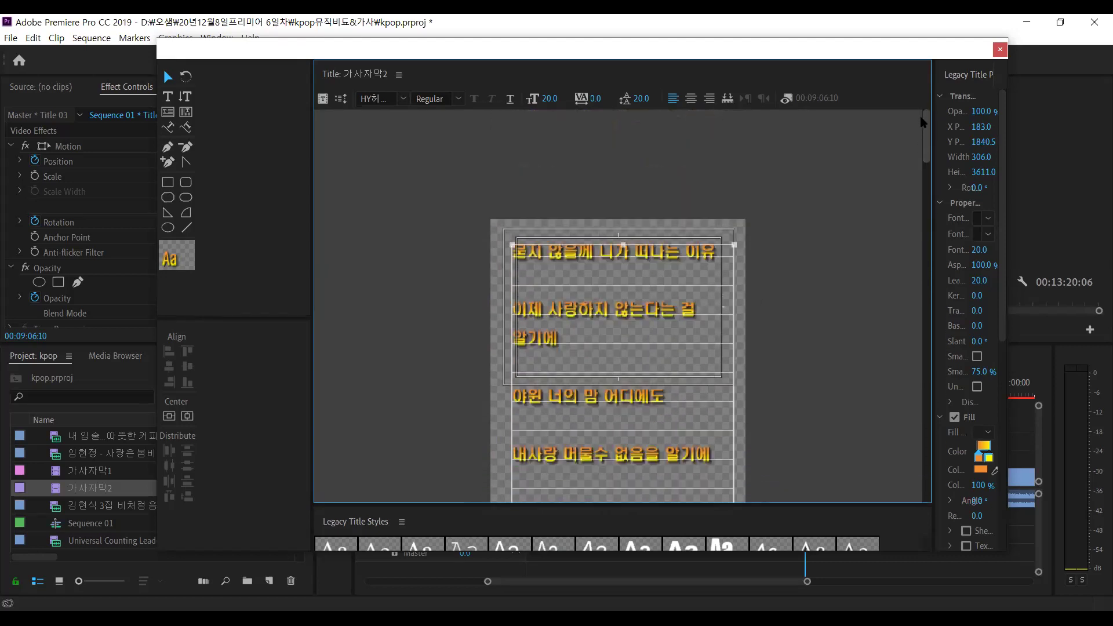
{"action": "left_click_drag", "start_coordinate": [645, 252], "coordinate": [641, 244]}
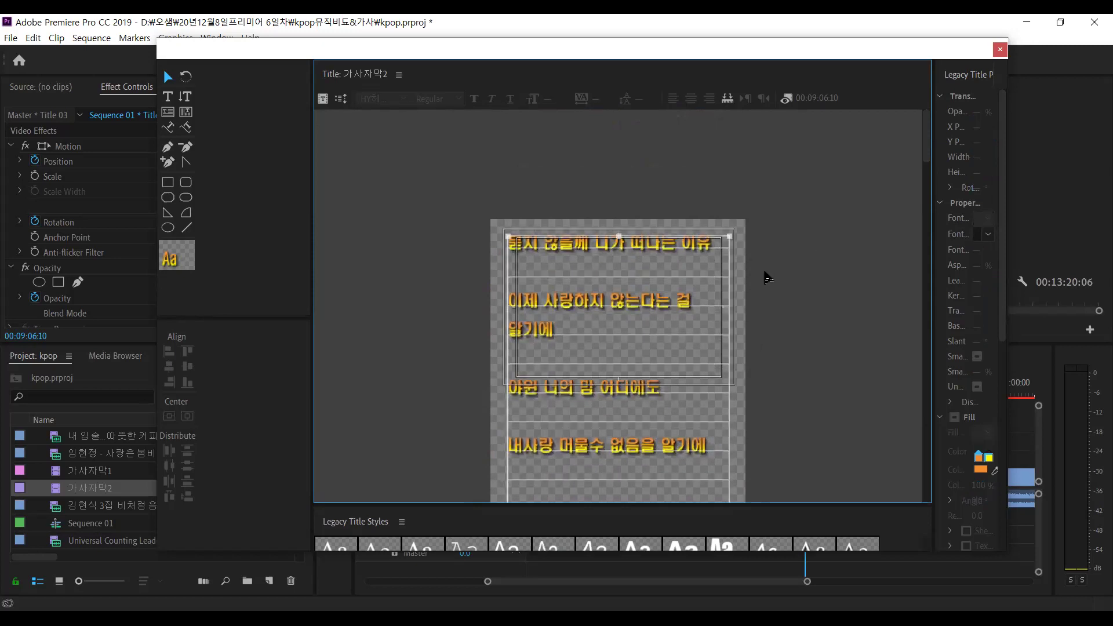
{"action": "left_click", "coordinate": [891, 203]}
{"action": "left_click_drag", "start_coordinate": [926, 118], "coordinate": [940, 507]}
{"action": "scroll", "coordinate": [864, 206], "scroll_direction": "up", "scroll_amount": 5}
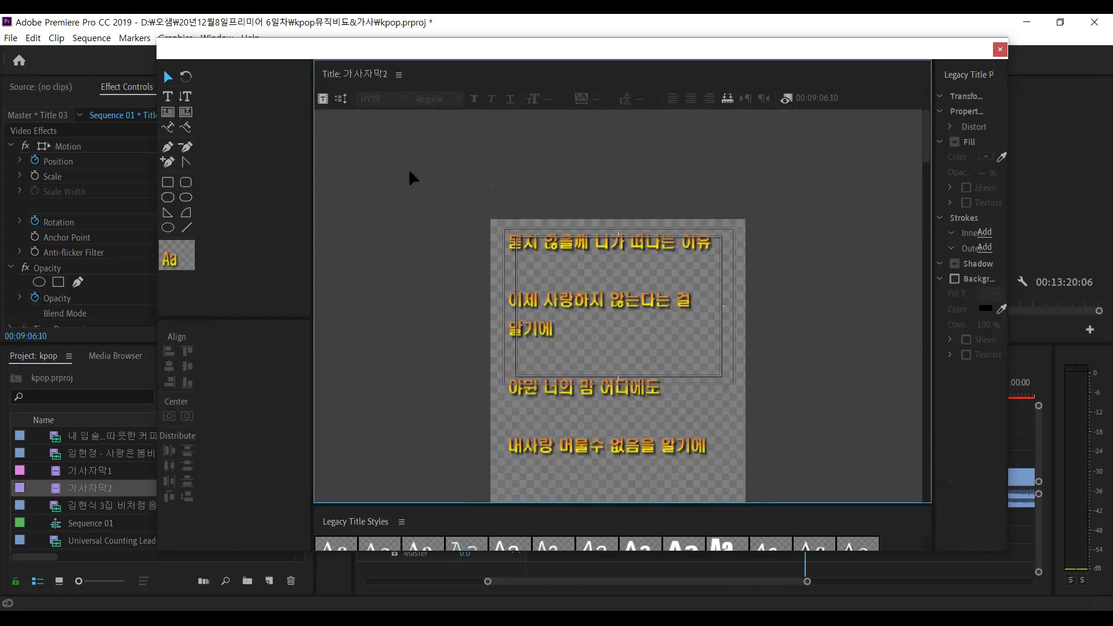
Create a new title based on the current one, named 가사자막3
{"action": "left_click", "coordinate": [323, 98]}
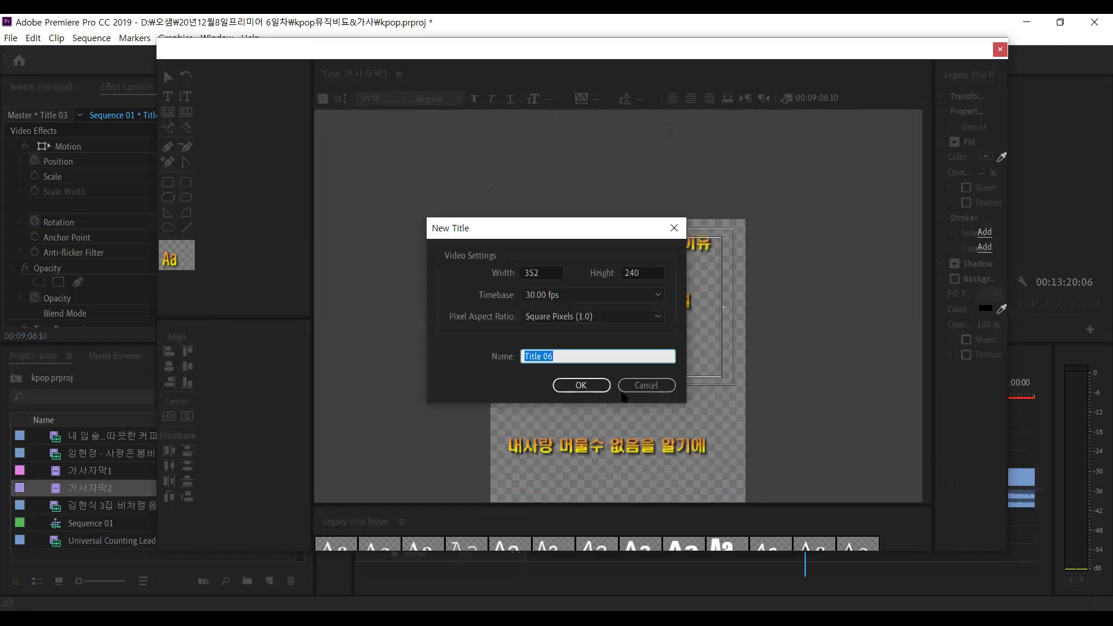
{"action": "left_click_drag", "start_coordinate": [579, 357], "coordinate": [450, 344]}
{"action": "type", "text": "r"}
{"action": "key", "text": "BackSpace"}
{"action": "type", "text": "가사"}
{"action": "type", "text": "자마"}
{"action": "left_click", "coordinate": [551, 356]}
{"action": "key", "text": "BackSpace"}
{"action": "key", "text": "Tab"}
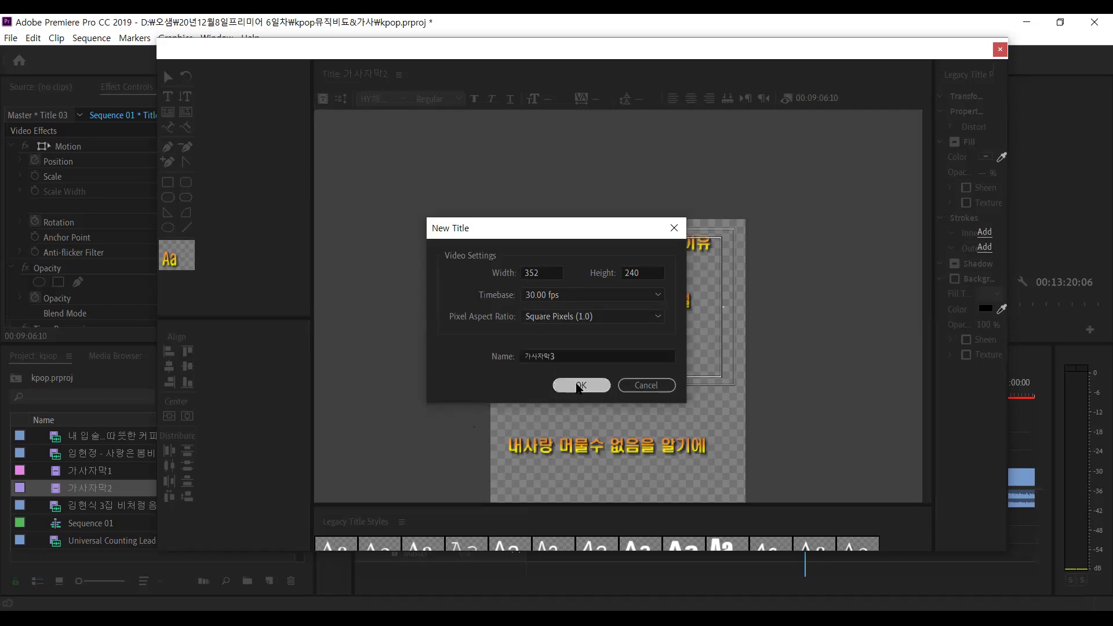
{"action": "key", "text": "Return"}
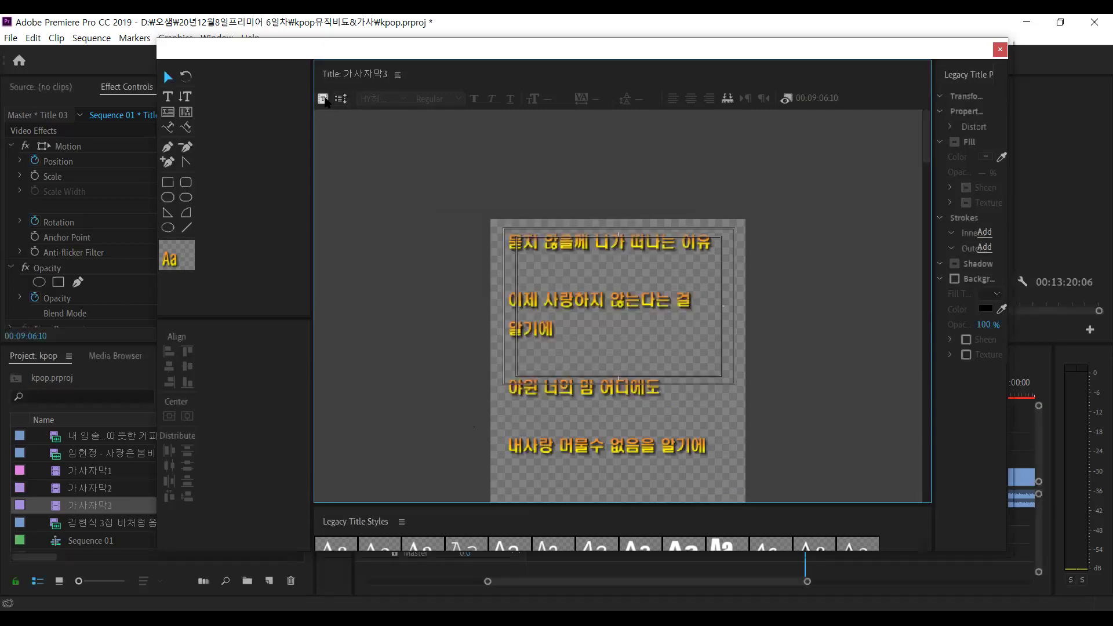
Select and delete all the lyric text inside the 가사자막3 text box
{"action": "left_click", "coordinate": [168, 96]}
{"action": "left_click", "coordinate": [565, 265]}
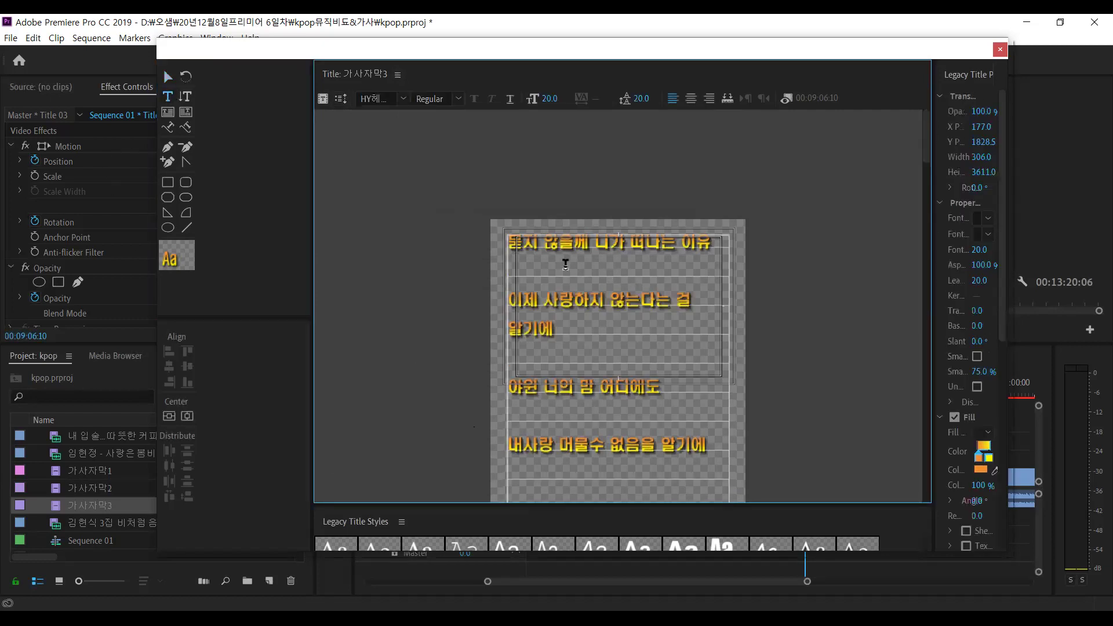
{"action": "scroll", "coordinate": [571, 255], "scroll_direction": "down", "scroll_amount": 5}
{"action": "left_click", "coordinate": [570, 248]}
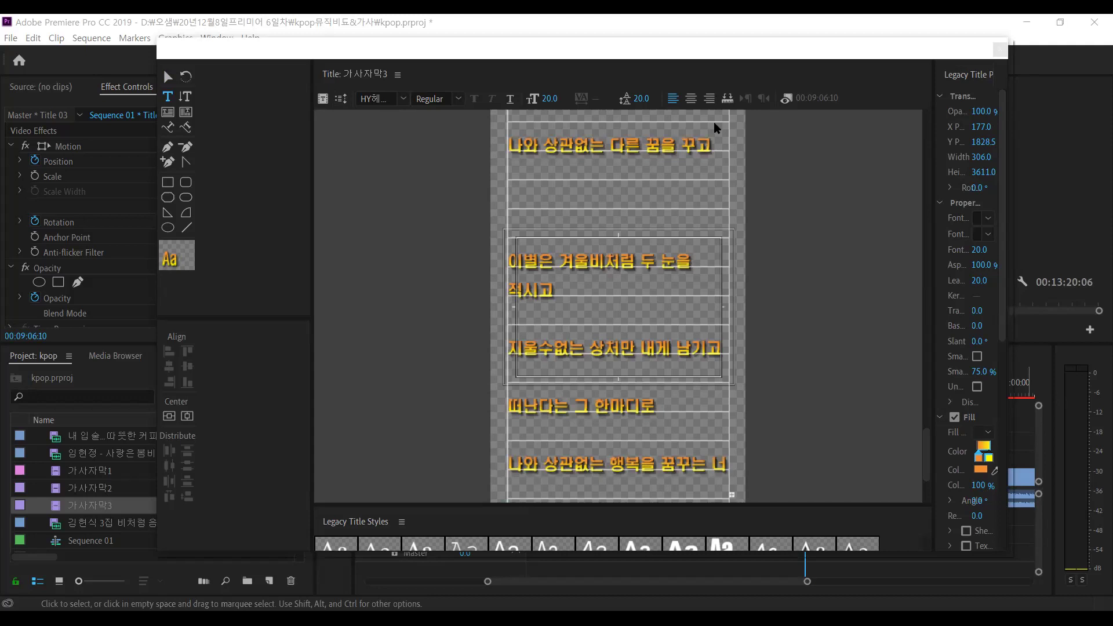
{"action": "left_click", "coordinate": [534, 250]}
{"action": "key", "text": "ctrl+a"}
{"action": "key", "text": "BackSpace"}
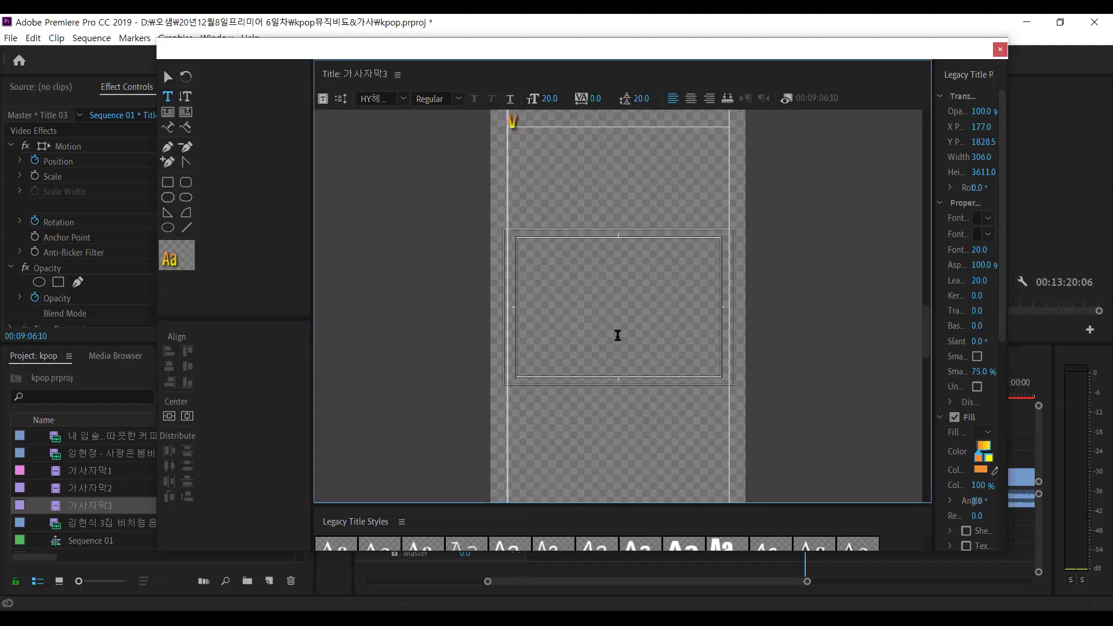
Leave text editing, then reposition the lyric box and raise its lower edge to about 3451 high at X 185 and Y 1746.5
{"action": "key", "text": "Escape"}
{"action": "left_click", "coordinate": [170, 80]}
{"action": "left_click", "coordinate": [669, 343]}
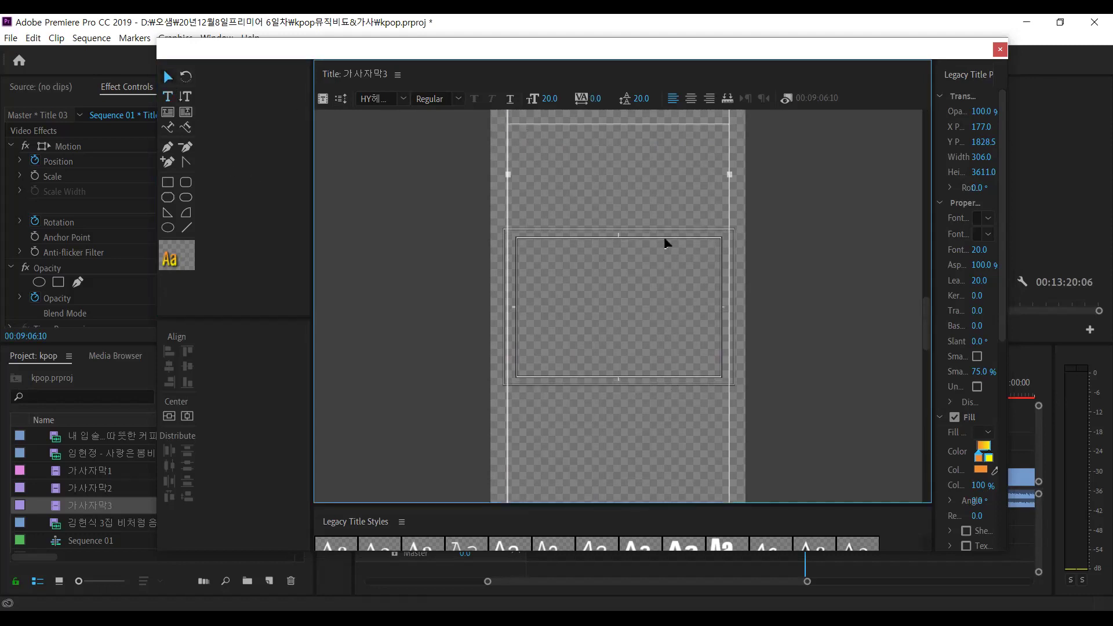
{"action": "left_click_drag", "start_coordinate": [659, 203], "coordinate": [703, 270]}
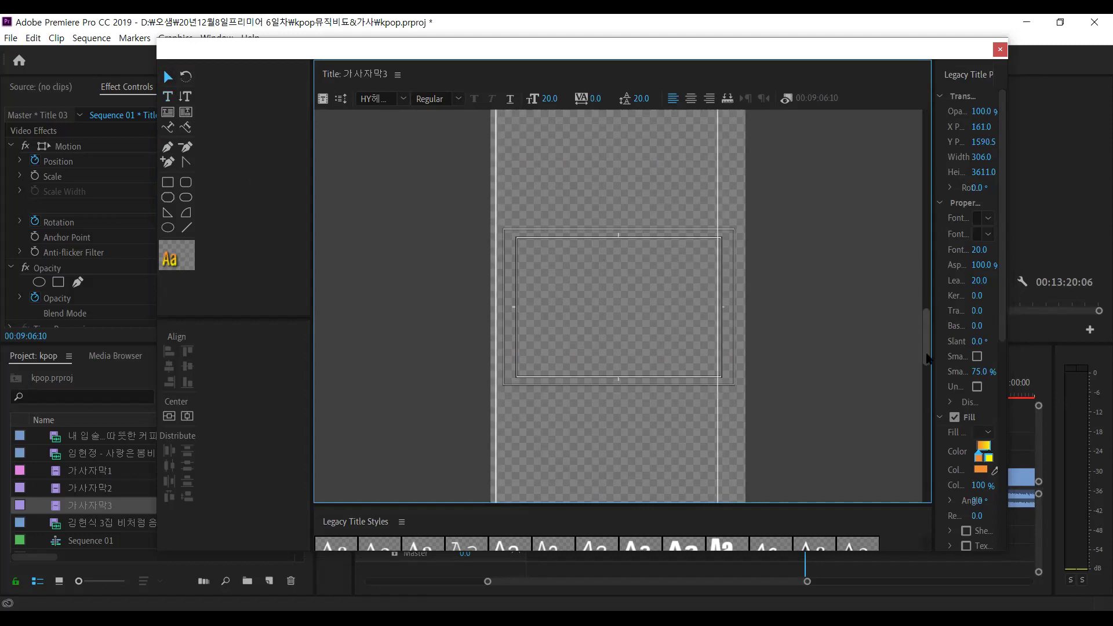
{"action": "left_click_drag", "start_coordinate": [927, 348], "coordinate": [924, 518]}
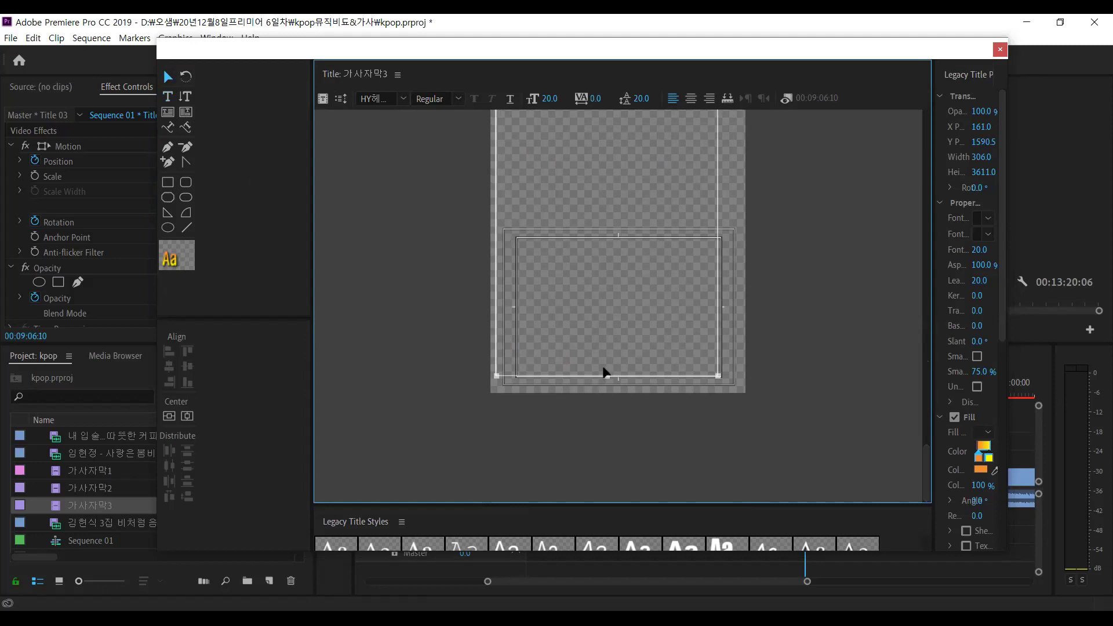
{"action": "left_click_drag", "start_coordinate": [608, 376], "coordinate": [676, 367]}
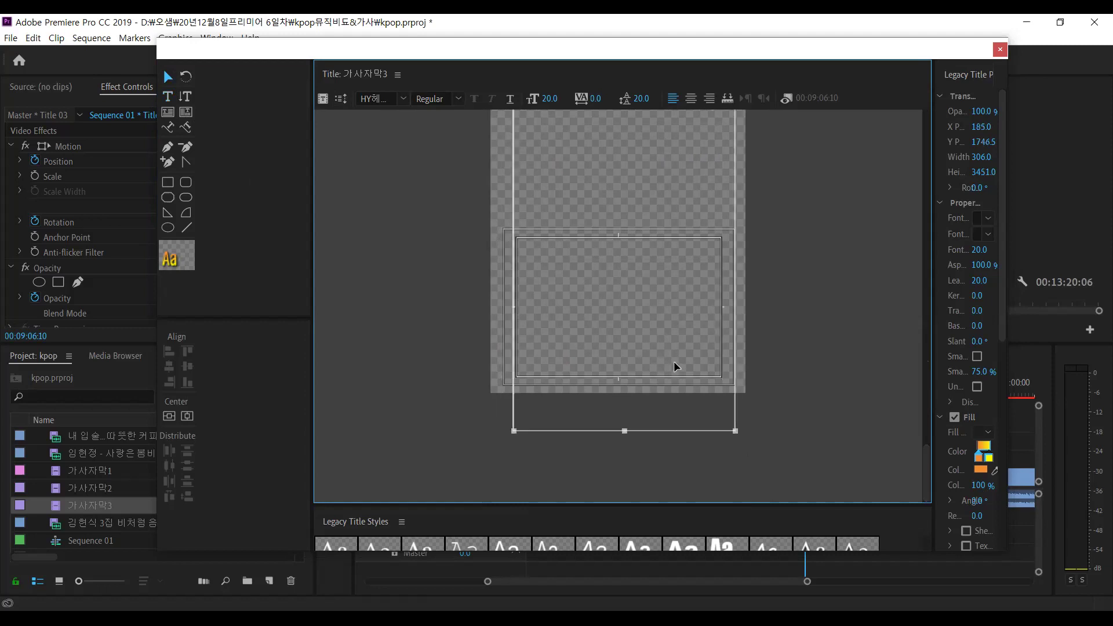
Shorten the lyric box further to about 2760 high, place it at about X 157 and Y 1818, and deselect it
{"action": "left_click_drag", "start_coordinate": [621, 433], "coordinate": [614, 253]}
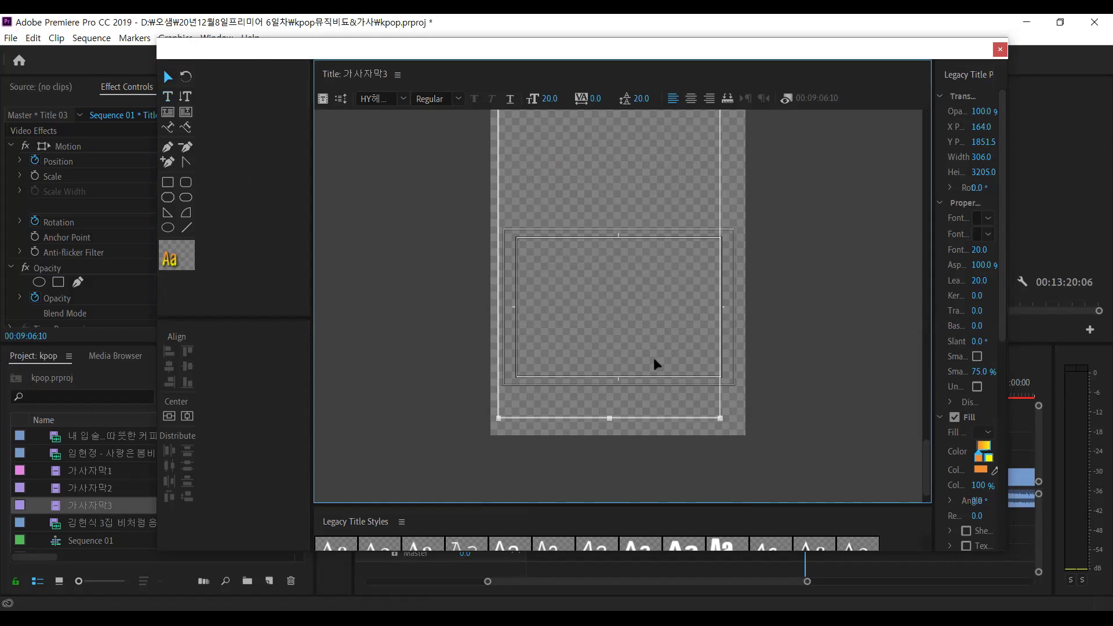
{"action": "left_click_drag", "start_coordinate": [653, 359], "coordinate": [606, 400]}
{"action": "left_click_drag", "start_coordinate": [615, 348], "coordinate": [626, 232]}
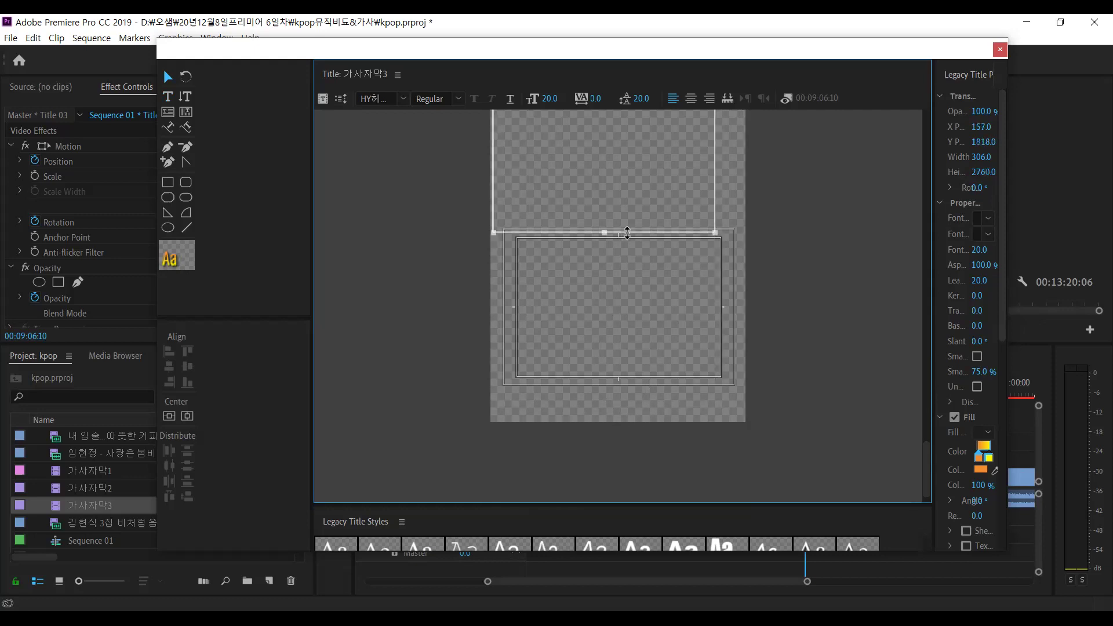
{"action": "left_click", "coordinate": [683, 389]}
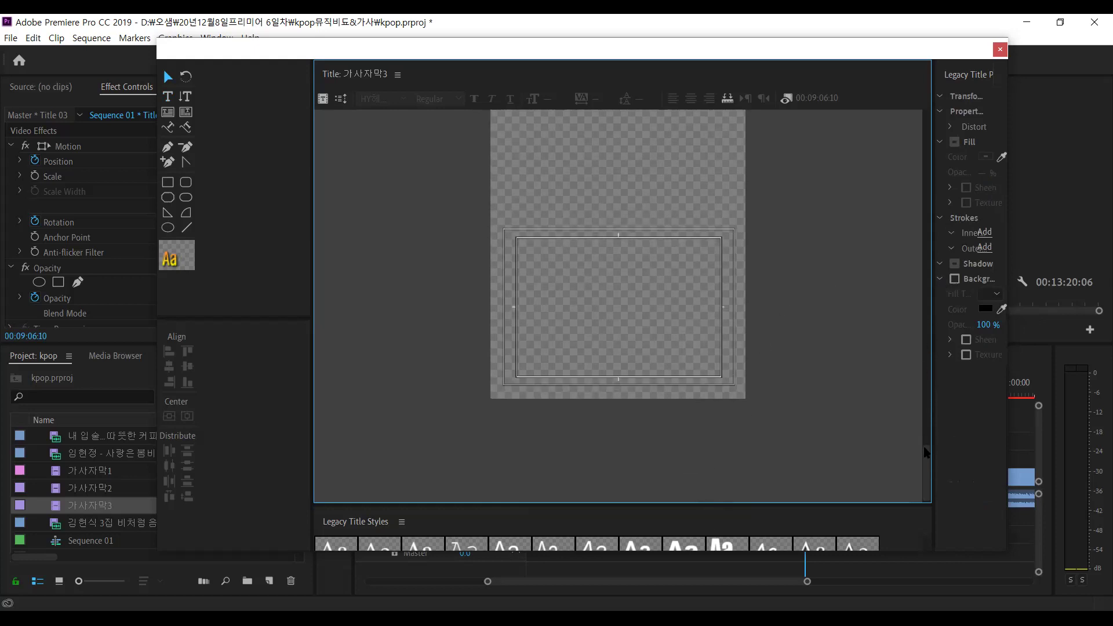
Reselect the lyric box and adjust its height to about 2826 at X 158 and Y 1849
{"action": "scroll", "coordinate": [561, 237], "scroll_direction": "down", "scroll_amount": 15}
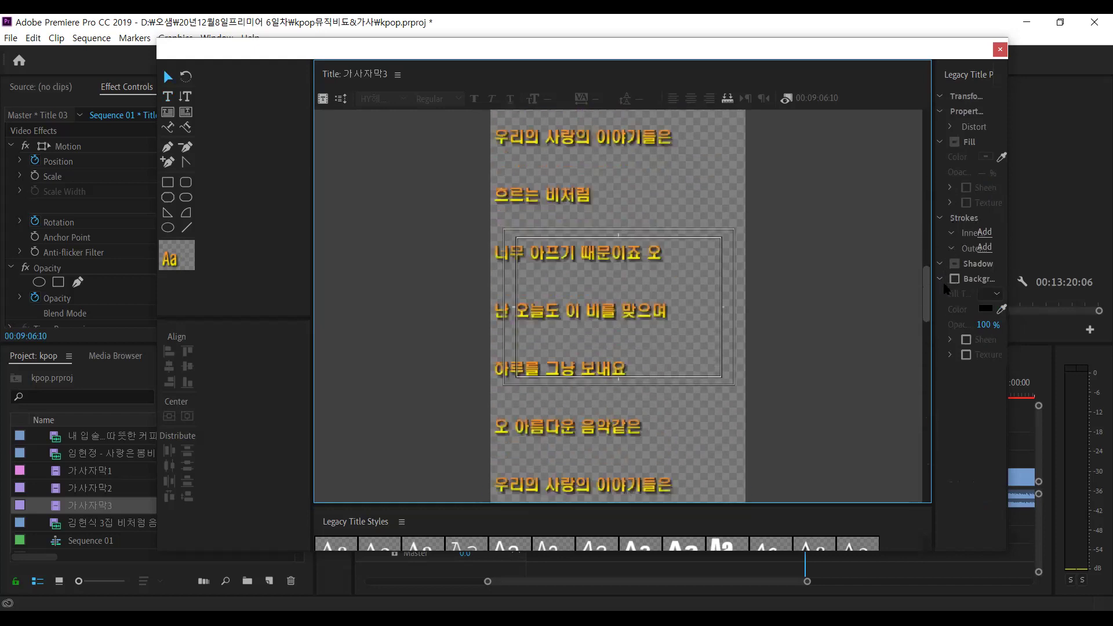
{"action": "left_click", "coordinate": [561, 237]}
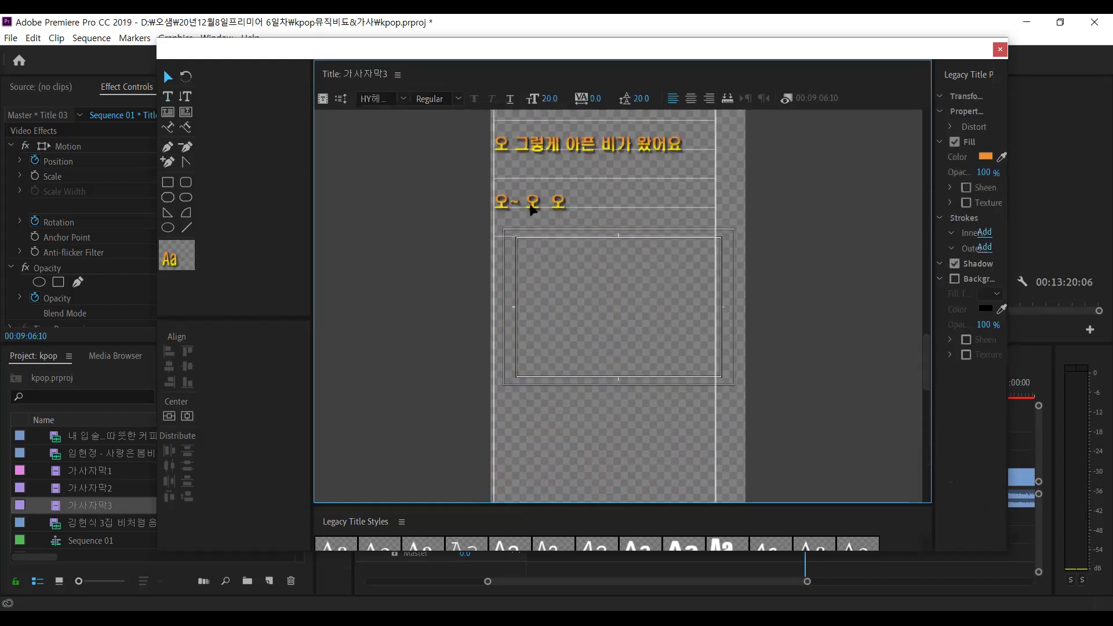
{"action": "scroll", "coordinate": [788, 364], "scroll_direction": "down", "scroll_amount": 3}
{"action": "left_click_drag", "start_coordinate": [926, 365], "coordinate": [926, 474]}
{"action": "left_click_drag", "start_coordinate": [603, 374], "coordinate": [676, 306]}
{"action": "left_click_drag", "start_coordinate": [648, 242], "coordinate": [699, 262]}
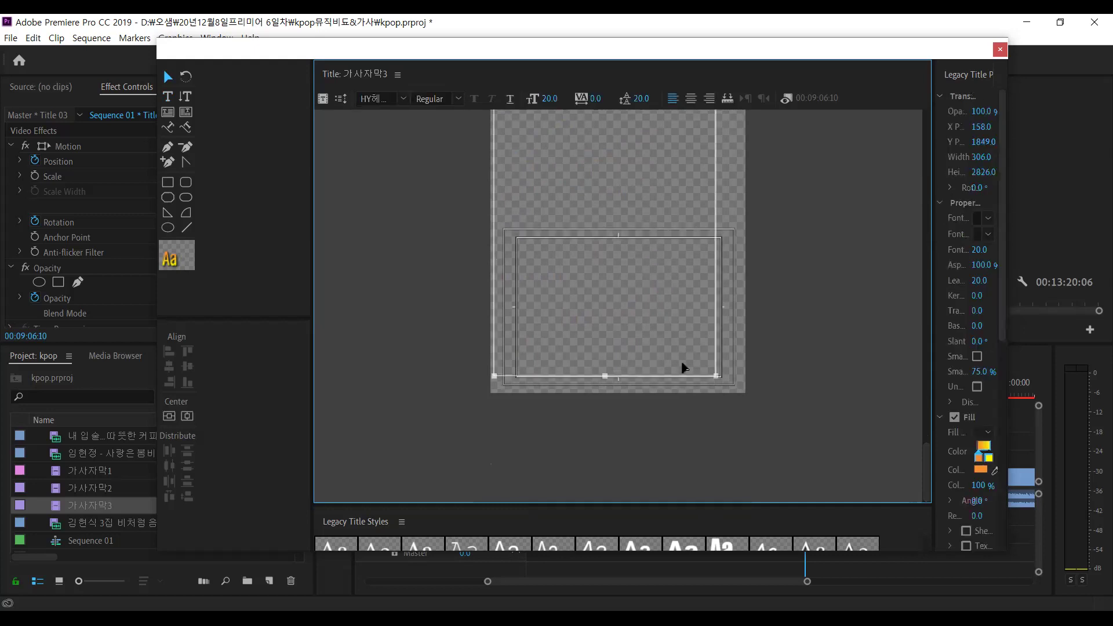
Move the lyric box down the title and shorten it to about 2517 high at X 164 and Y 1826.5
{"action": "left_click_drag", "start_coordinate": [682, 375], "coordinate": [711, 418]}
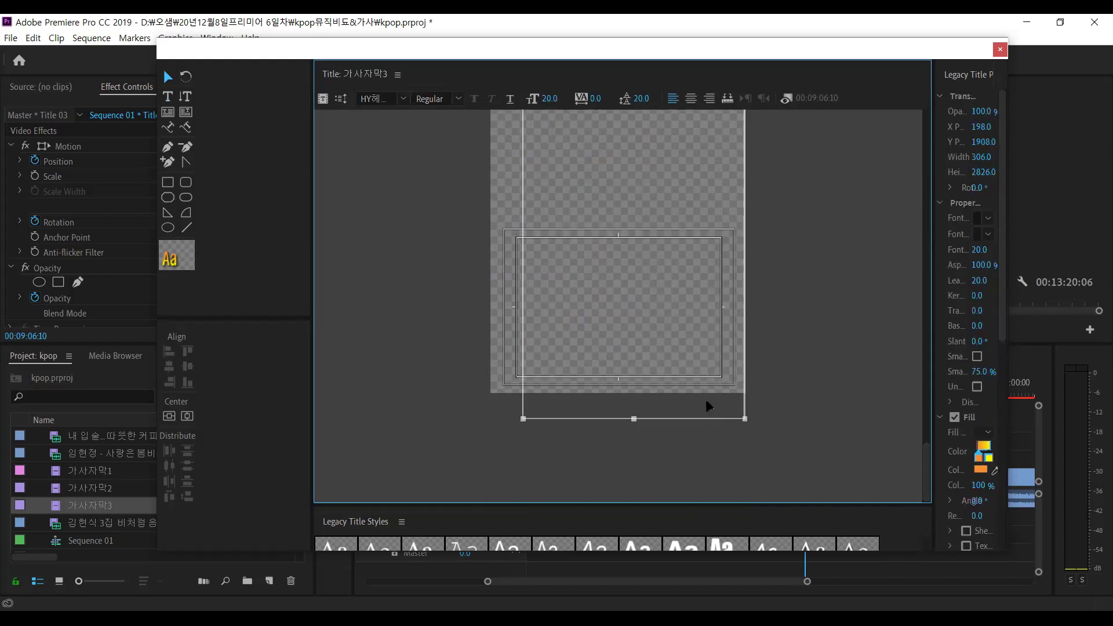
{"action": "left_click_drag", "start_coordinate": [640, 454], "coordinate": [687, 474]}
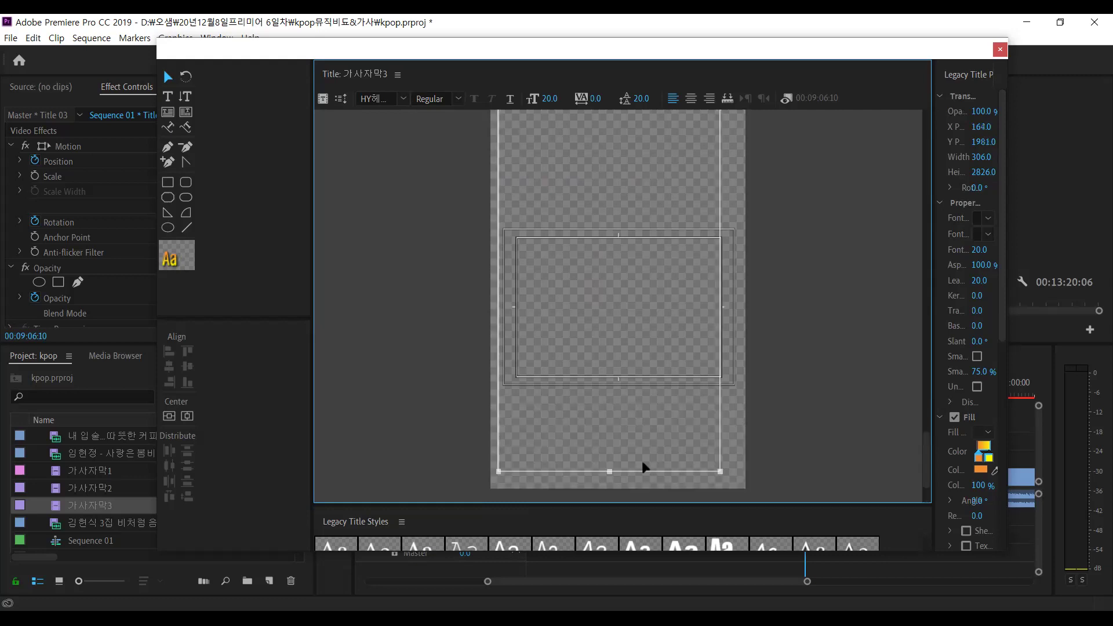
{"action": "left_click_drag", "start_coordinate": [609, 471], "coordinate": [644, 246]}
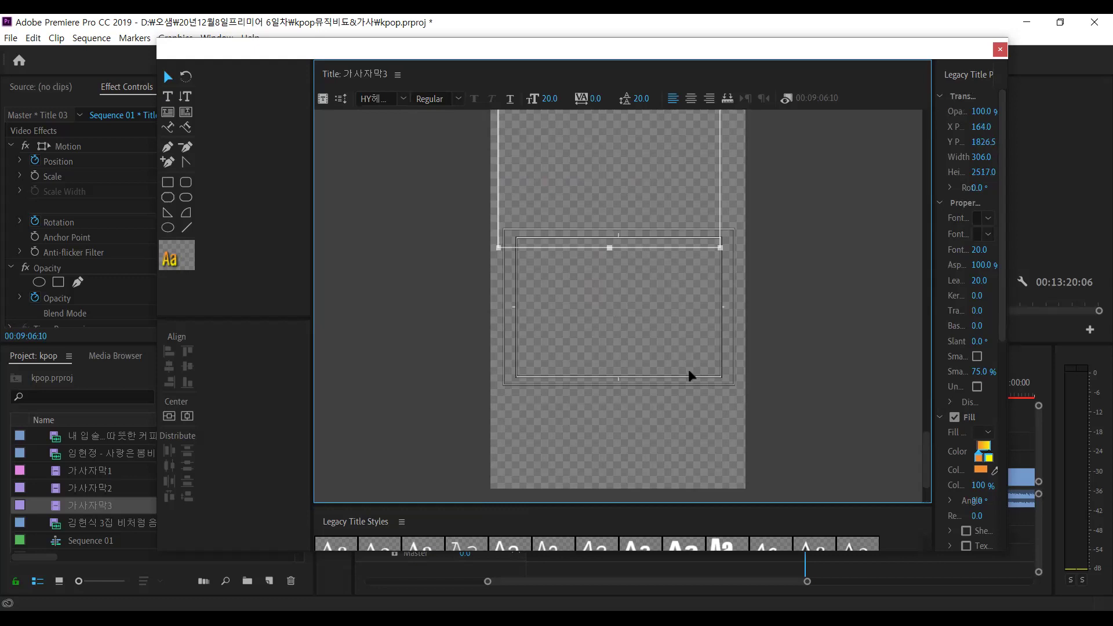
Keep lowering and shortening the lyric box until it is about 1742 high, just below the last lyric line, at X 171 and Y 2295
{"action": "left_click_drag", "start_coordinate": [697, 413], "coordinate": [616, 470]}
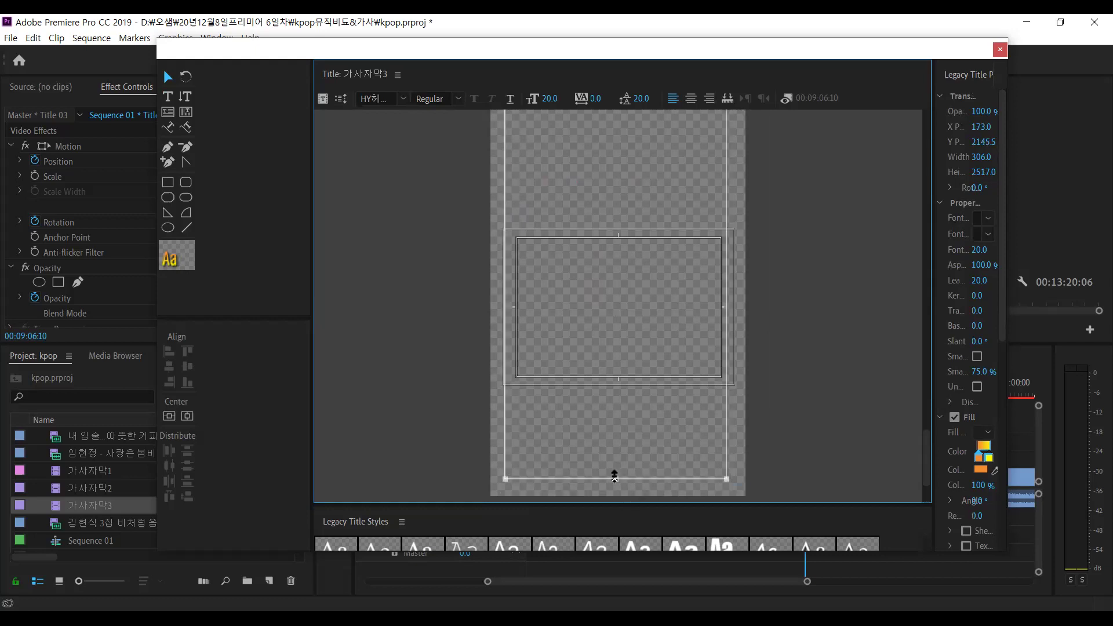
{"action": "left_click_drag", "start_coordinate": [610, 262], "coordinate": [609, 262]}
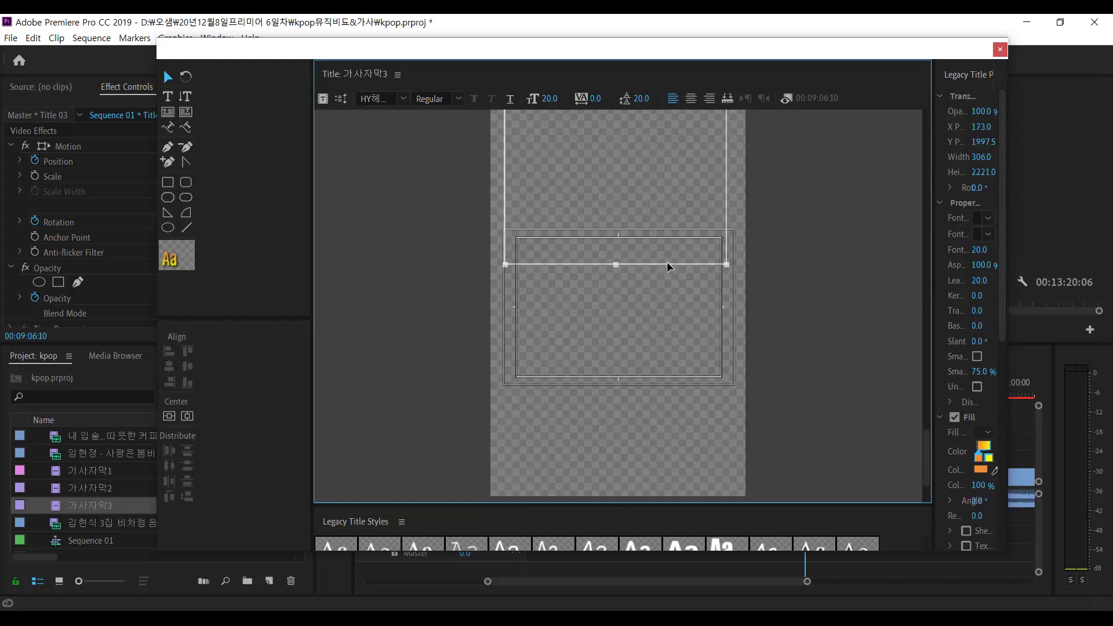
{"action": "left_click_drag", "start_coordinate": [686, 426], "coordinate": [666, 448]}
{"action": "mouse_move", "coordinate": [609, 317]}
{"action": "left_mouse_down"}
{"action": "mouse_move", "coordinate": [609, 236]}
{"action": "mouse_move", "coordinate": [700, 447]}
{"action": "mouse_move", "coordinate": [646, 419]}
{"action": "mouse_move", "coordinate": [671, 445]}
{"action": "mouse_move", "coordinate": [660, 441]}
{"action": "mouse_move", "coordinate": [598, 342]}
{"action": "mouse_move", "coordinate": [599, 305]}
{"action": "left_mouse_up"}
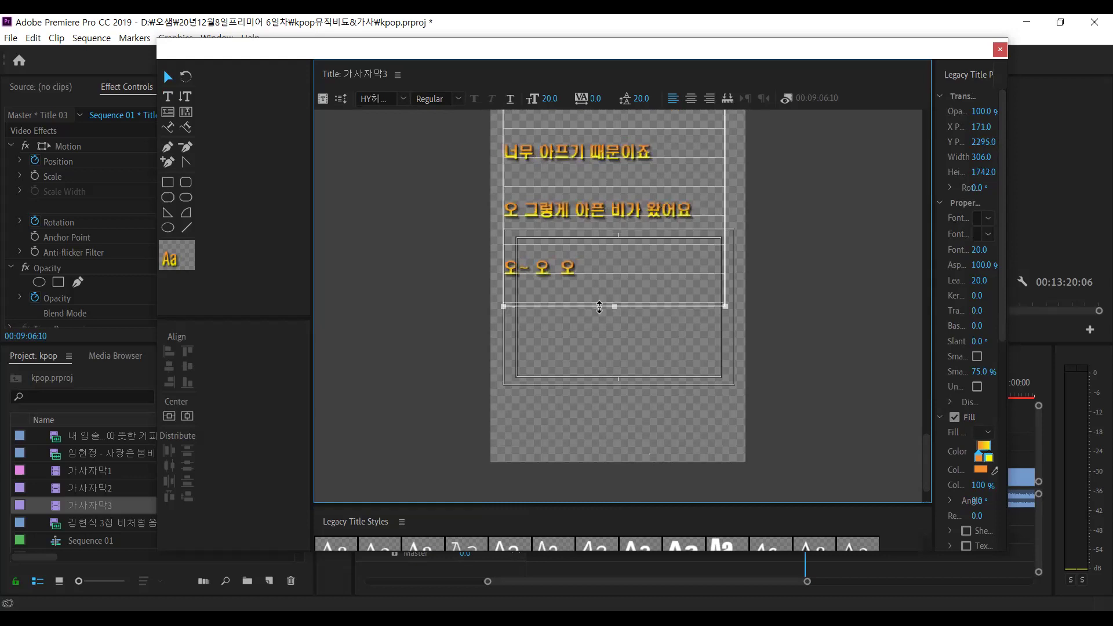
Move the shortened lyric box down the title to about X 180 and Y 3961
{"action": "left_click_drag", "start_coordinate": [702, 308], "coordinate": [716, 409]}
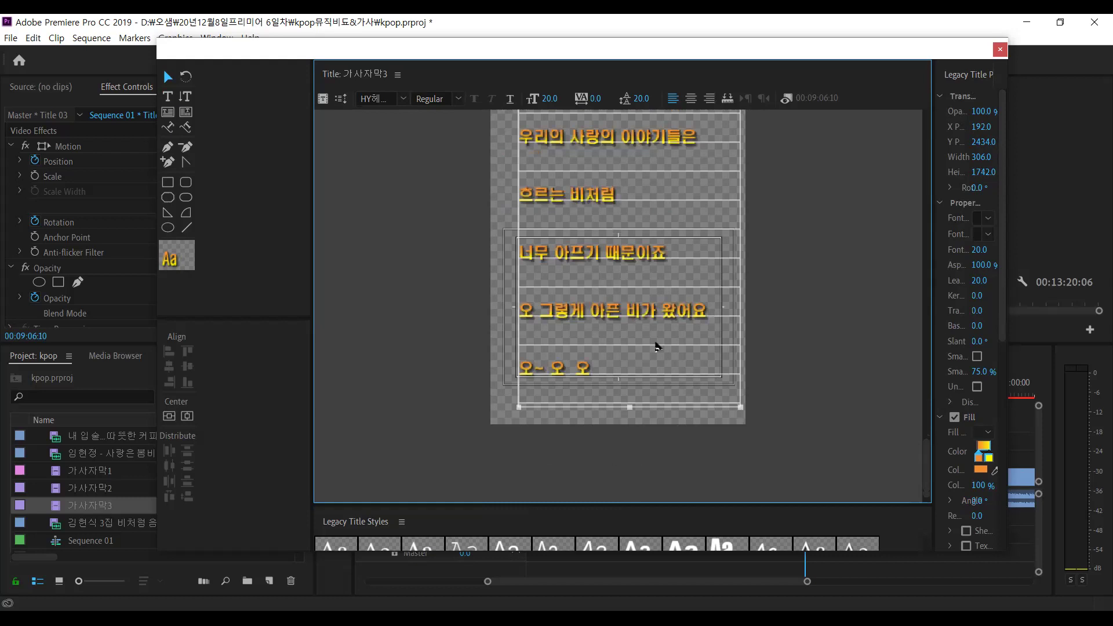
{"action": "left_click_drag", "start_coordinate": [555, 404], "coordinate": [590, 243]}
{"action": "left_click_drag", "start_coordinate": [563, 385], "coordinate": [539, 375]}
{"action": "left_click_drag", "start_coordinate": [584, 251], "coordinate": [584, 283]}
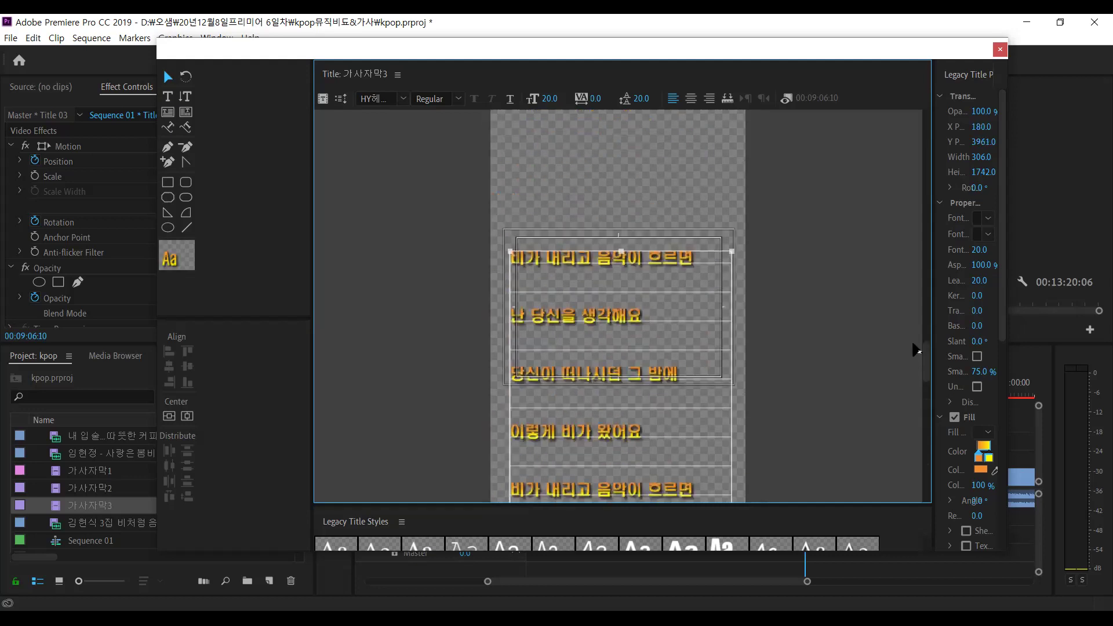
Move the lyric box back up the title in stages to about X 168 and Y 3325
{"action": "left_click_drag", "start_coordinate": [926, 363], "coordinate": [609, 404]}
{"action": "scroll", "coordinate": [598, 232], "scroll_direction": "down", "scroll_amount": 5}
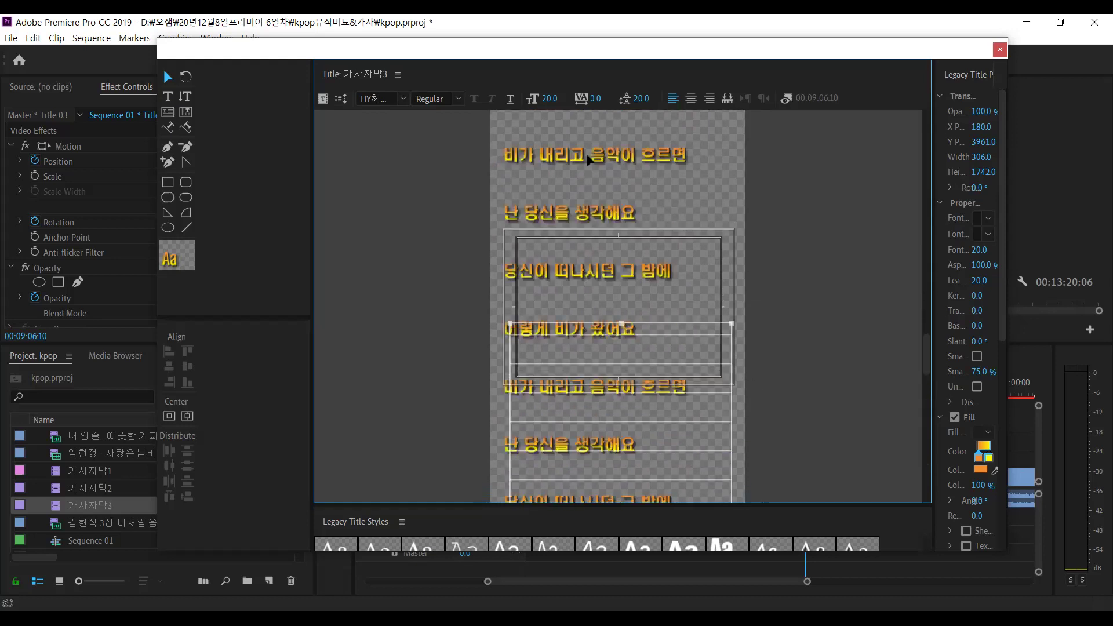
{"action": "left_click_drag", "start_coordinate": [928, 382], "coordinate": [925, 339]}
{"action": "scroll", "coordinate": [626, 409], "scroll_direction": "up", "scroll_amount": 5}
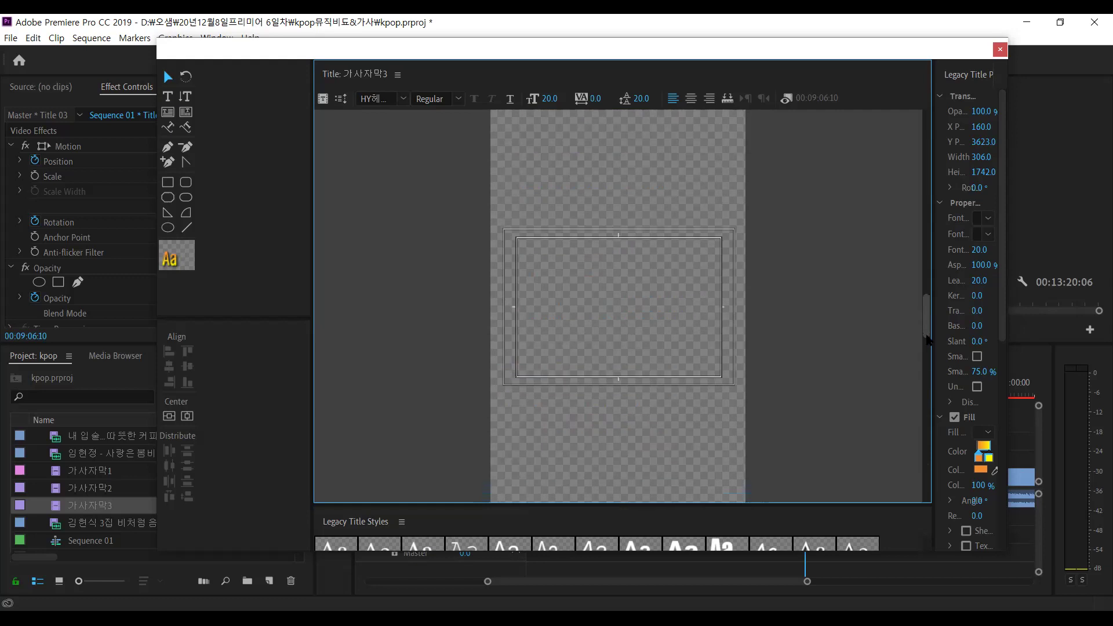
{"action": "scroll", "coordinate": [603, 301], "scroll_direction": "down", "scroll_amount": 5}
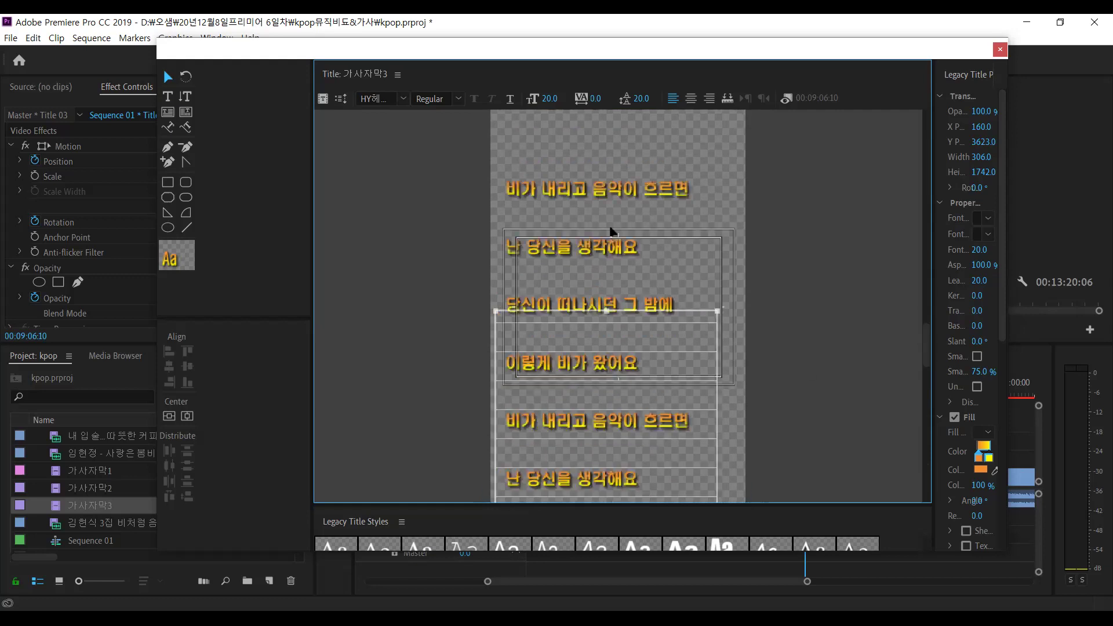
{"action": "scroll", "coordinate": [930, 343], "scroll_direction": "up", "scroll_amount": 5}
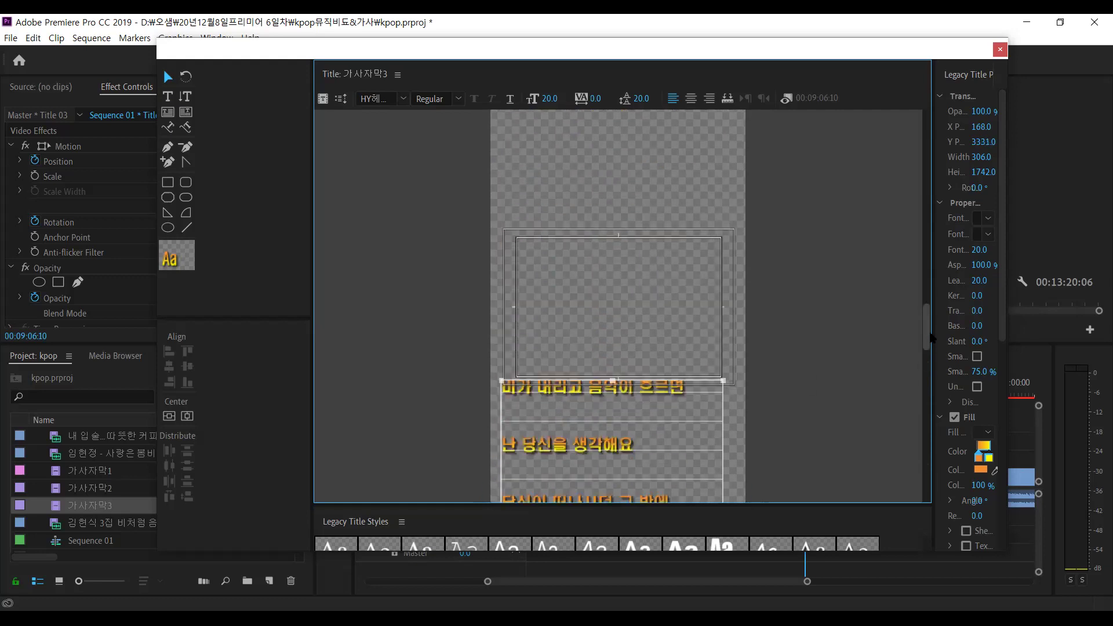
{"action": "scroll", "coordinate": [629, 444], "scroll_direction": "down", "scroll_amount": 1}
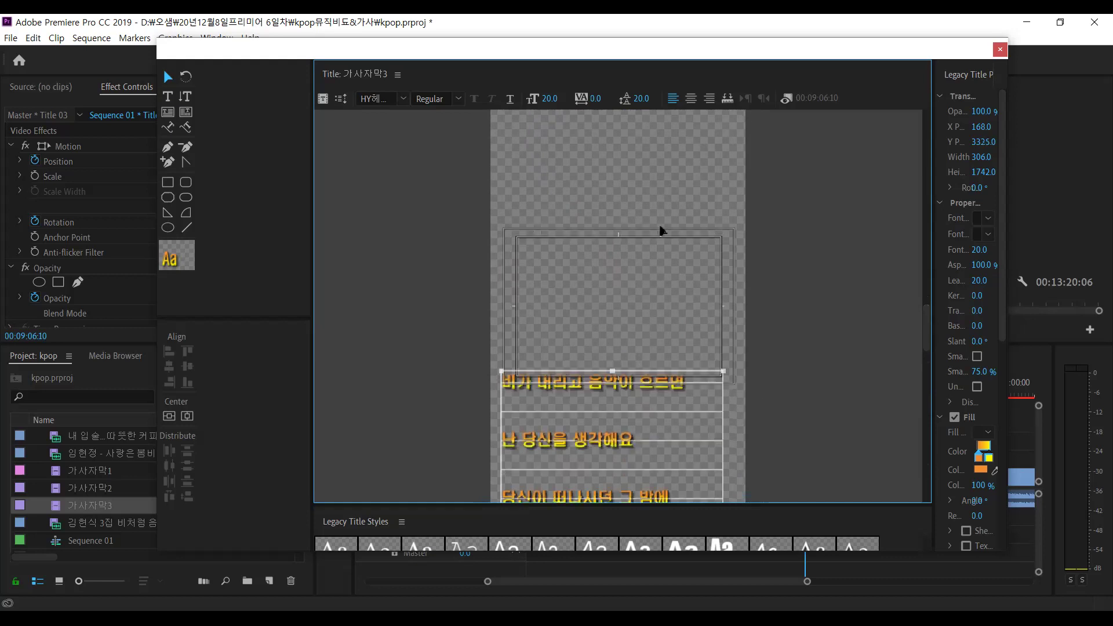
Raise the lyric box further up the title to about X 180 and Y 2419
{"action": "scroll", "coordinate": [648, 288], "scroll_direction": "down", "scroll_amount": 3}
{"action": "scroll", "coordinate": [618, 250], "scroll_direction": "down", "scroll_amount": 4}
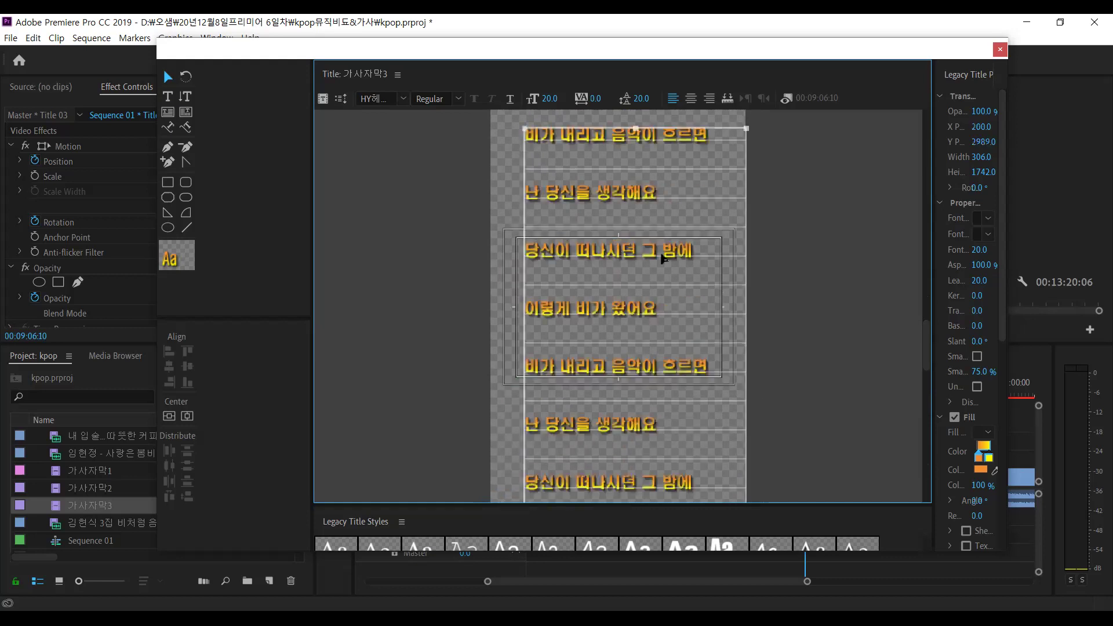
{"action": "scroll", "coordinate": [666, 261], "scroll_direction": "down", "scroll_amount": 4}
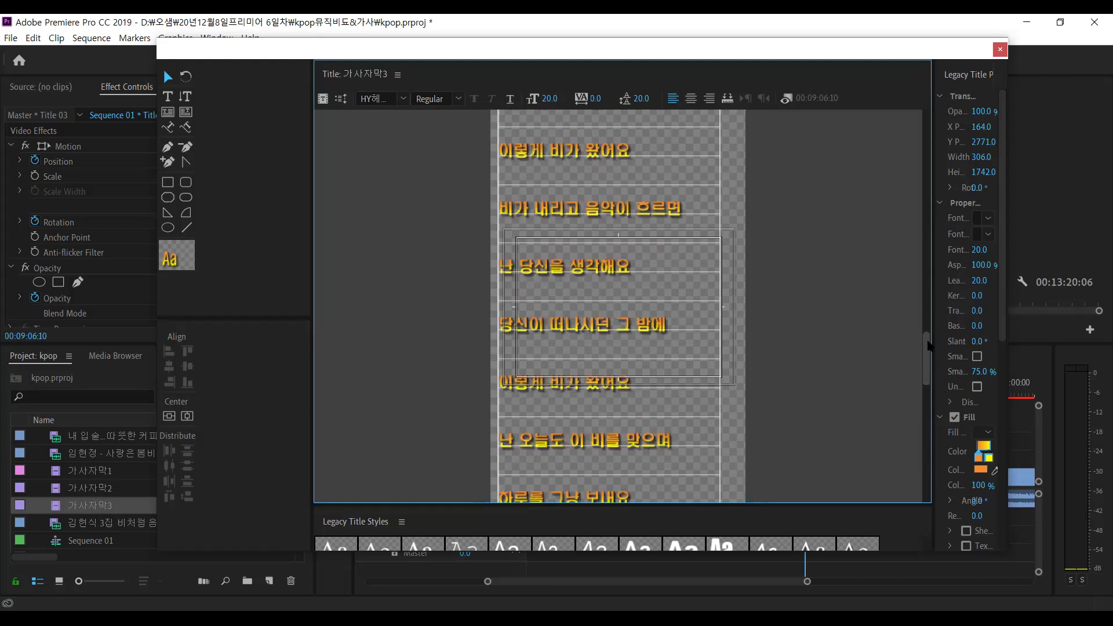
{"action": "scroll", "coordinate": [760, 405], "scroll_direction": "up", "scroll_amount": 1}
{"action": "scroll", "coordinate": [637, 440], "scroll_direction": "up", "scroll_amount": 2}
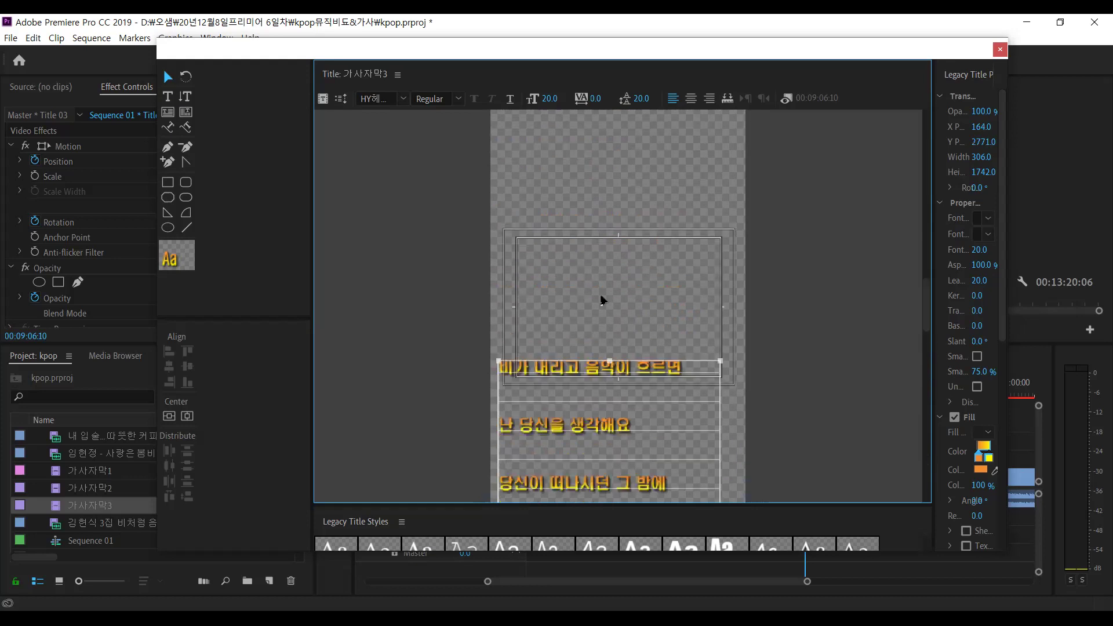
{"action": "scroll", "coordinate": [928, 339], "scroll_direction": "down", "scroll_amount": 3}
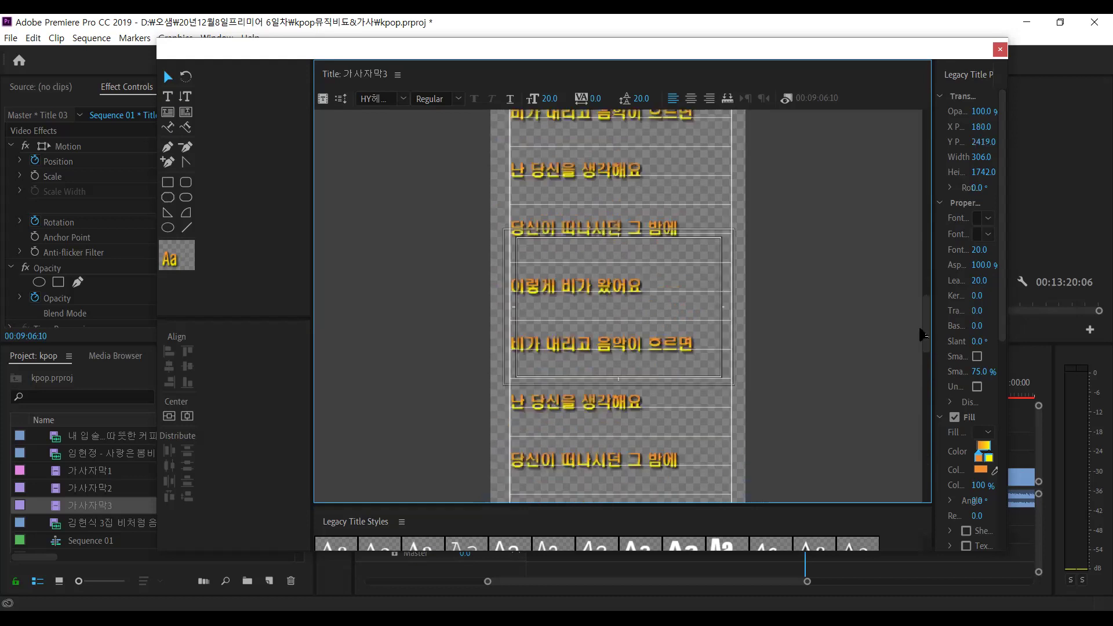
Continue moving the lyric box upward in stages to about X 188 and Y 1678
{"action": "scroll", "coordinate": [881, 330], "scroll_direction": "up", "scroll_amount": 2}
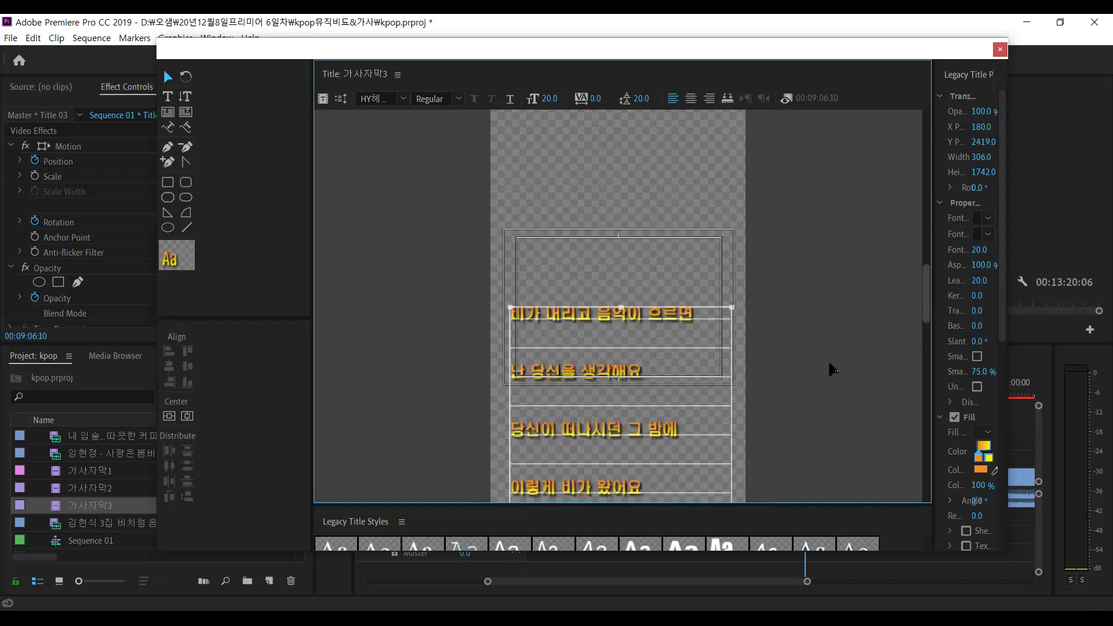
{"action": "scroll", "coordinate": [633, 430], "scroll_direction": "up", "scroll_amount": 1}
{"action": "scroll", "coordinate": [690, 429], "scroll_direction": "down", "scroll_amount": 2}
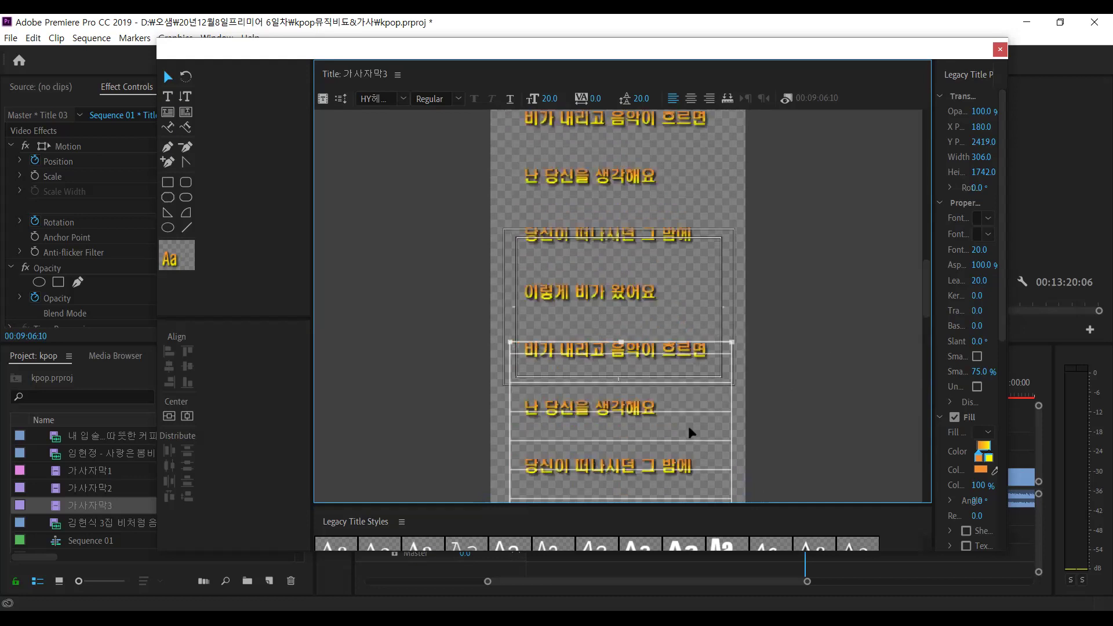
{"action": "scroll", "coordinate": [898, 333], "scroll_direction": "down", "scroll_amount": 1}
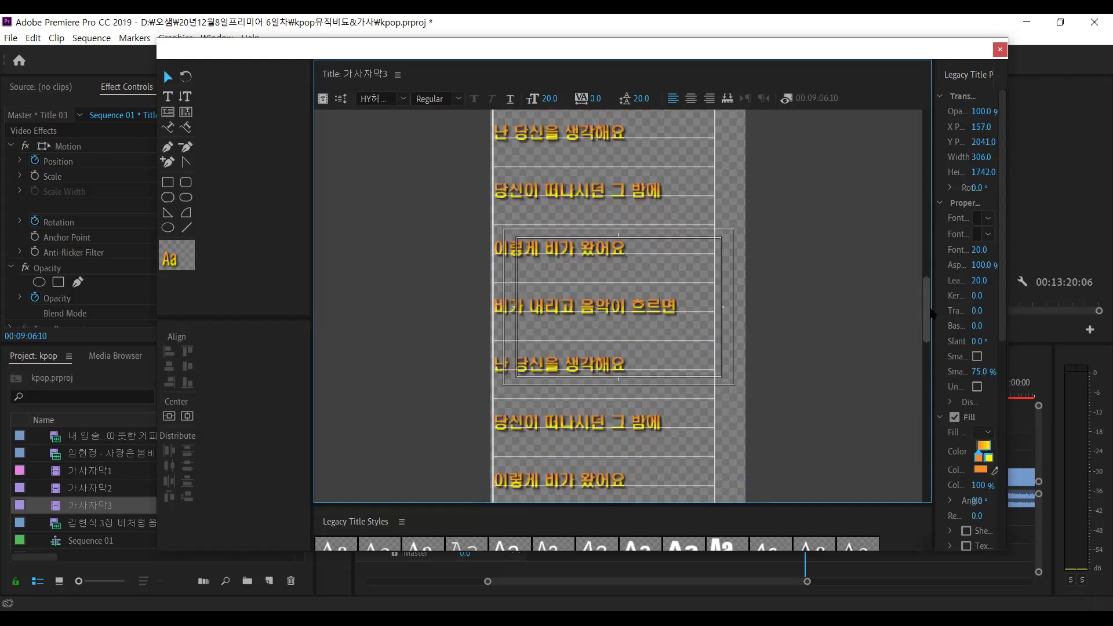
{"action": "scroll", "coordinate": [601, 407], "scroll_direction": "up", "scroll_amount": 2}
{"action": "scroll", "coordinate": [614, 204], "scroll_direction": "down", "scroll_amount": 1}
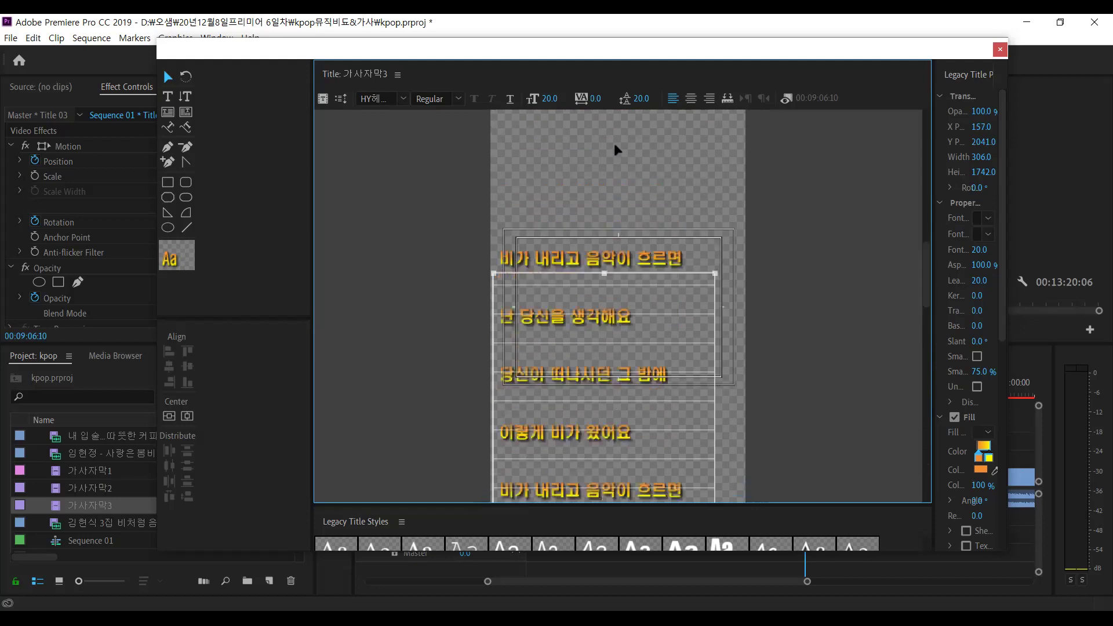
{"action": "scroll", "coordinate": [867, 253], "scroll_direction": "down", "scroll_amount": 2}
{"action": "scroll", "coordinate": [925, 327], "scroll_direction": "up", "scroll_amount": 2}
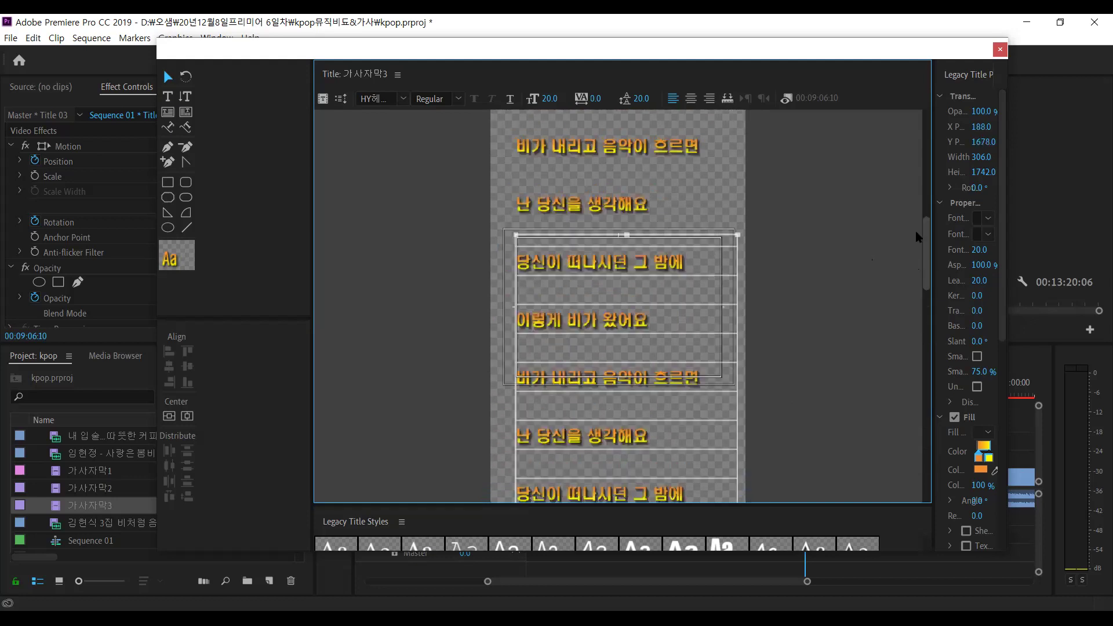
Keep raising the lyric box in stages to about X 176 and Y 956, near the start of the title
{"action": "scroll", "coordinate": [909, 256], "scroll_direction": "up", "scroll_amount": 7}
{"action": "scroll", "coordinate": [600, 371], "scroll_direction": "down", "scroll_amount": 2}
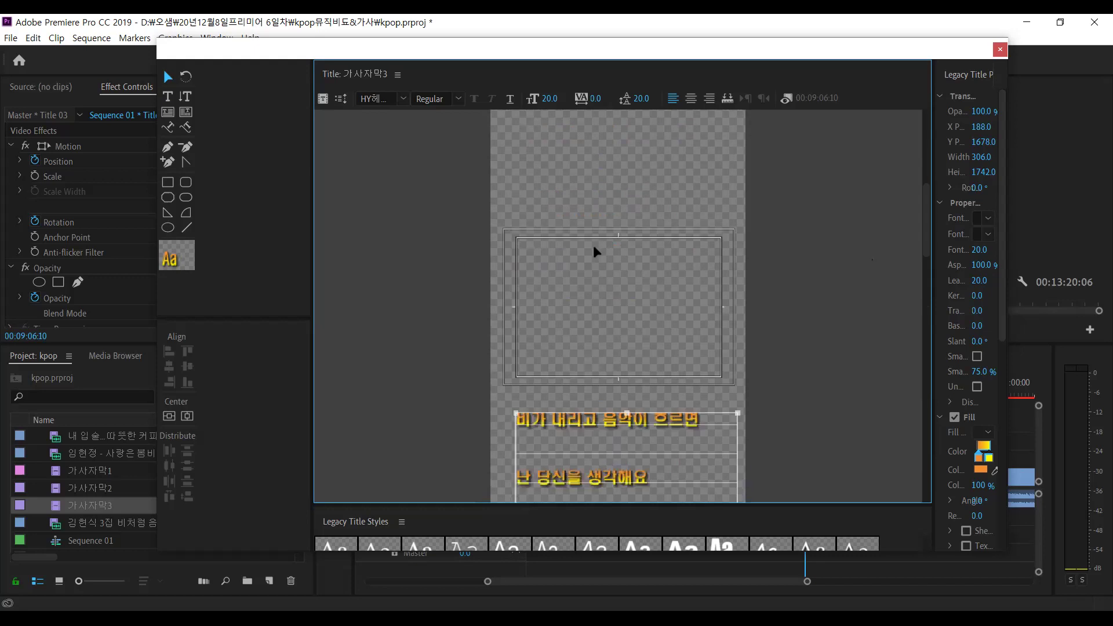
{"action": "scroll", "coordinate": [869, 278], "scroll_direction": "down", "scroll_amount": 4}
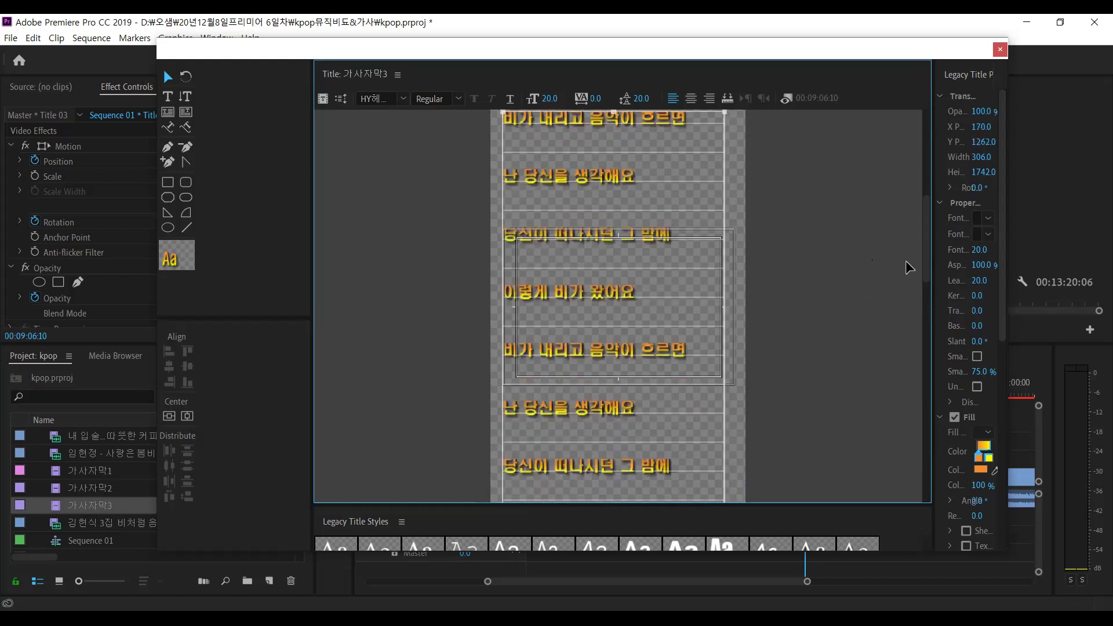
{"action": "scroll", "coordinate": [929, 219], "scroll_direction": "up", "scroll_amount": 4}
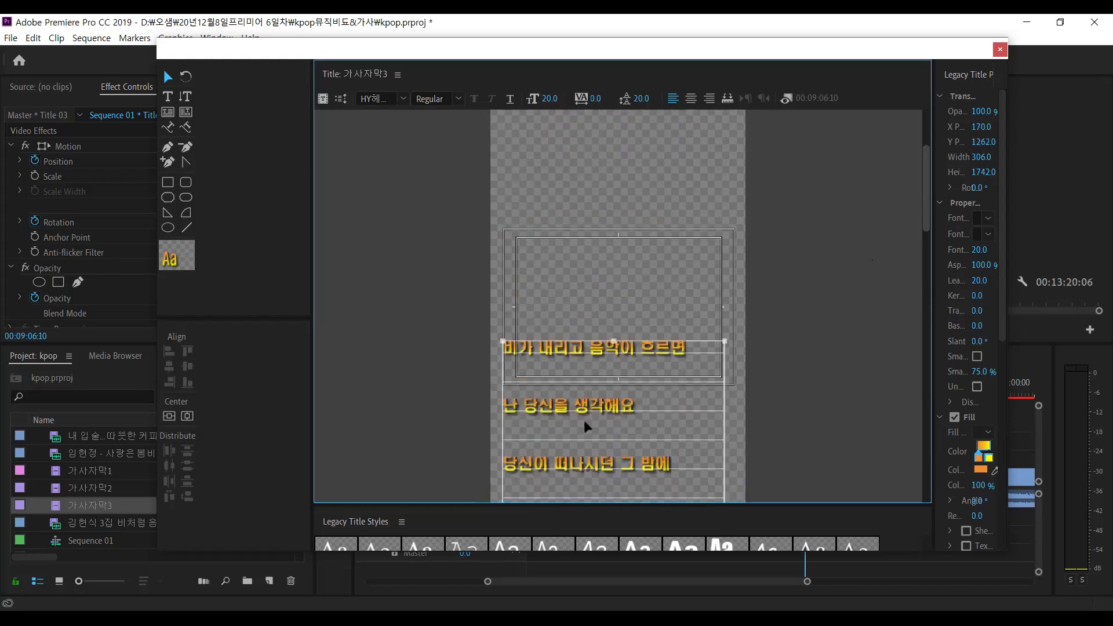
{"action": "left_click_drag", "start_coordinate": [504, 387], "coordinate": [509, 247]}
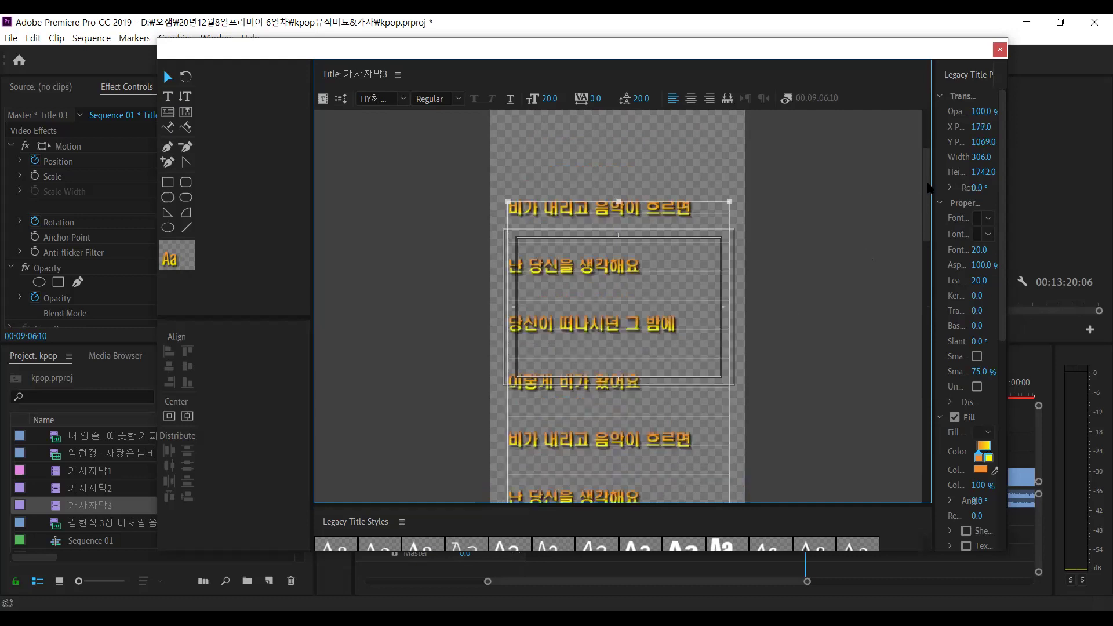
{"action": "scroll", "coordinate": [610, 382], "scroll_direction": "up", "scroll_amount": 1}
Confirm Roll as the title type with Start Off Screen and End Off Screen enabled
{"action": "key", "text": "ctrl+z"}
{"action": "key", "text": "ctrl+z"}
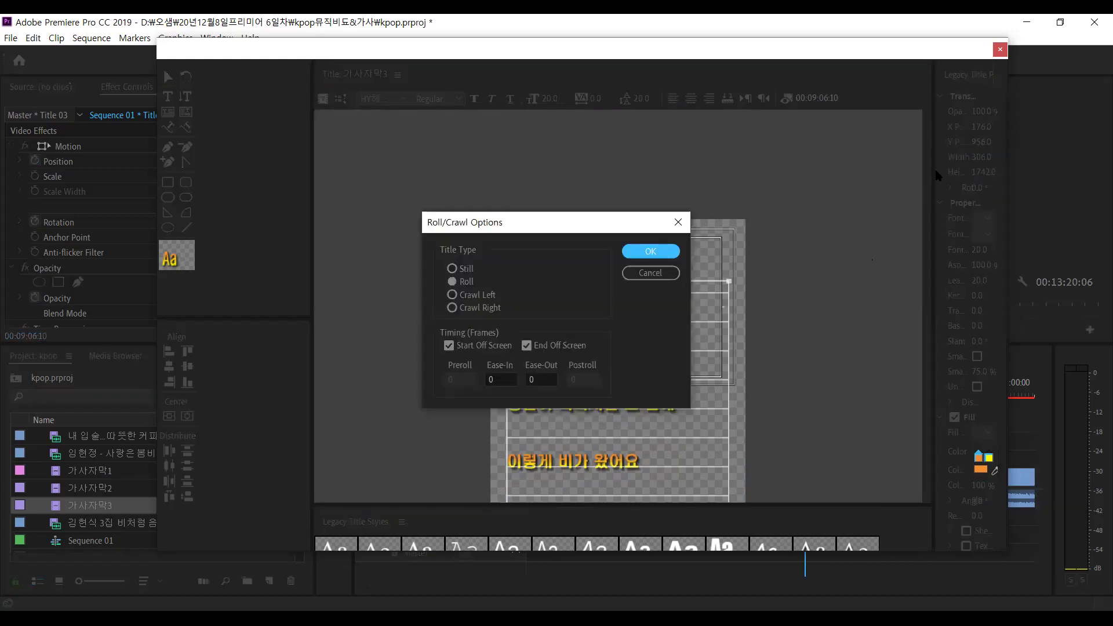
{"action": "key", "text": "Return"}
Examine the title from its first lyric line to its last to check where the text begins and ends
{"action": "left_click", "coordinate": [926, 419]}
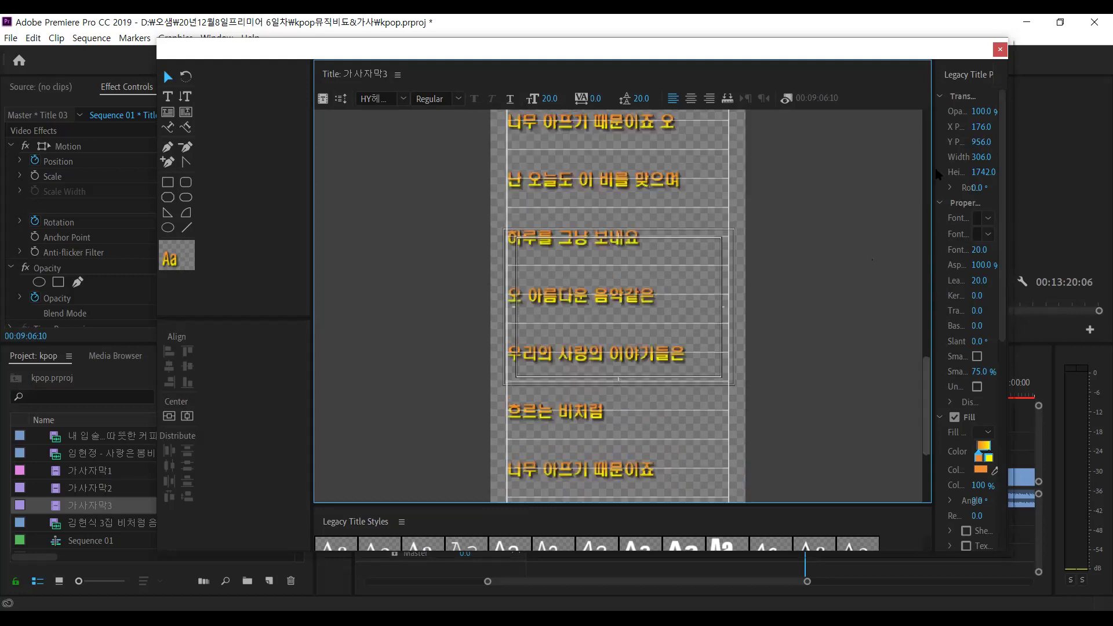
{"action": "left_click", "coordinate": [925, 321]}
{"action": "scroll", "coordinate": [913, 266], "scroll_direction": "up", "scroll_amount": 3}
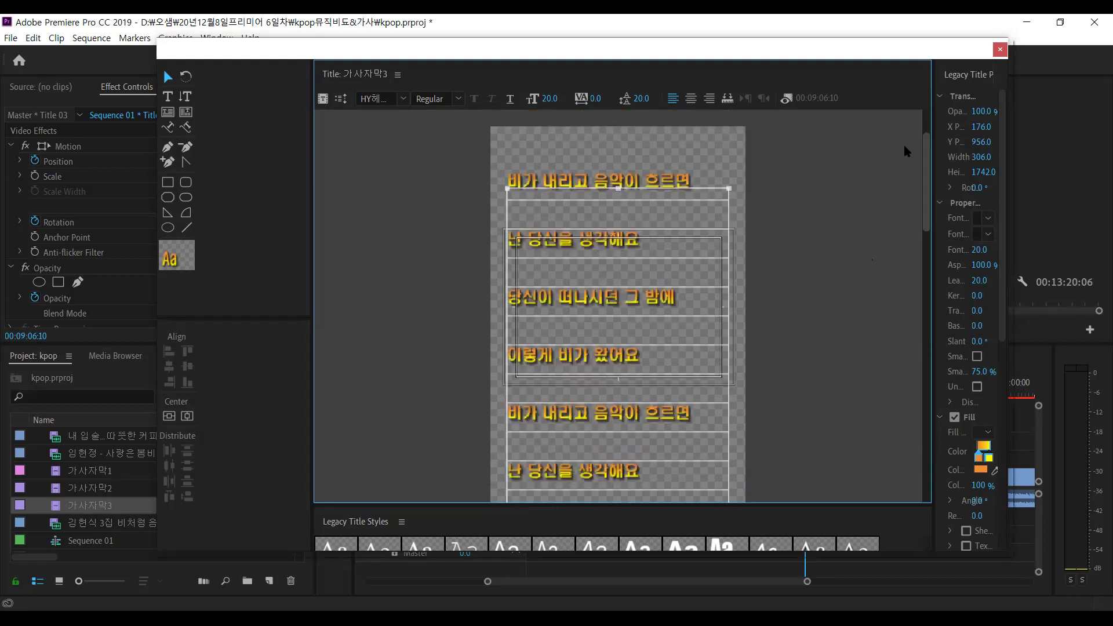
{"action": "scroll", "coordinate": [925, 257], "scroll_direction": "up", "scroll_amount": 2}
{"action": "scroll", "coordinate": [939, 204], "scroll_direction": "down", "scroll_amount": 10}
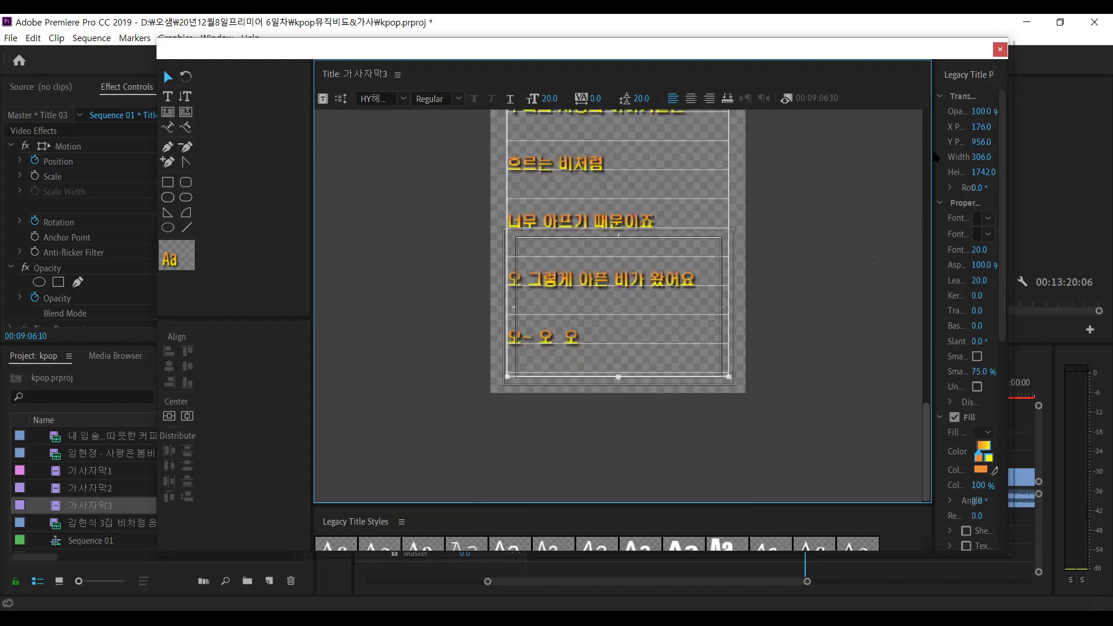
{"action": "scroll", "coordinate": [935, 313], "scroll_direction": "up", "scroll_amount": 10}
{"action": "scroll", "coordinate": [937, 433], "scroll_direction": "down", "scroll_amount": 10}
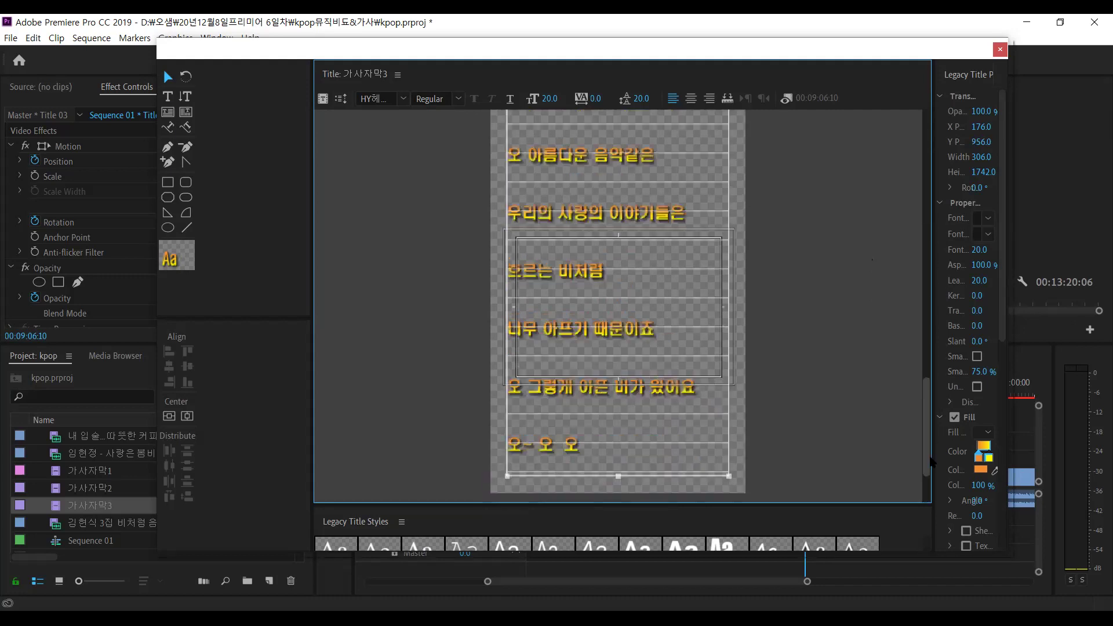
{"action": "scroll", "coordinate": [930, 461], "scroll_direction": "down", "scroll_amount": 3}
{"action": "scroll", "coordinate": [931, 447], "scroll_direction": "up", "scroll_amount": 1}
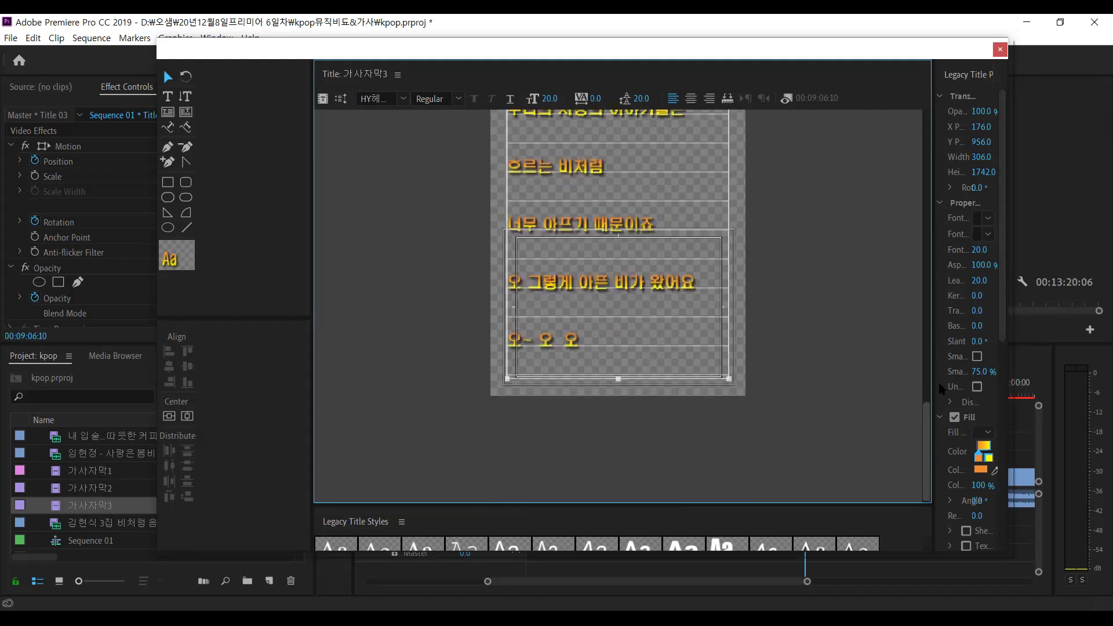
{"action": "scroll", "coordinate": [972, 153], "scroll_direction": "up", "scroll_amount": 5}
{"action": "scroll", "coordinate": [583, 317], "scroll_direction": "up", "scroll_amount": 3}
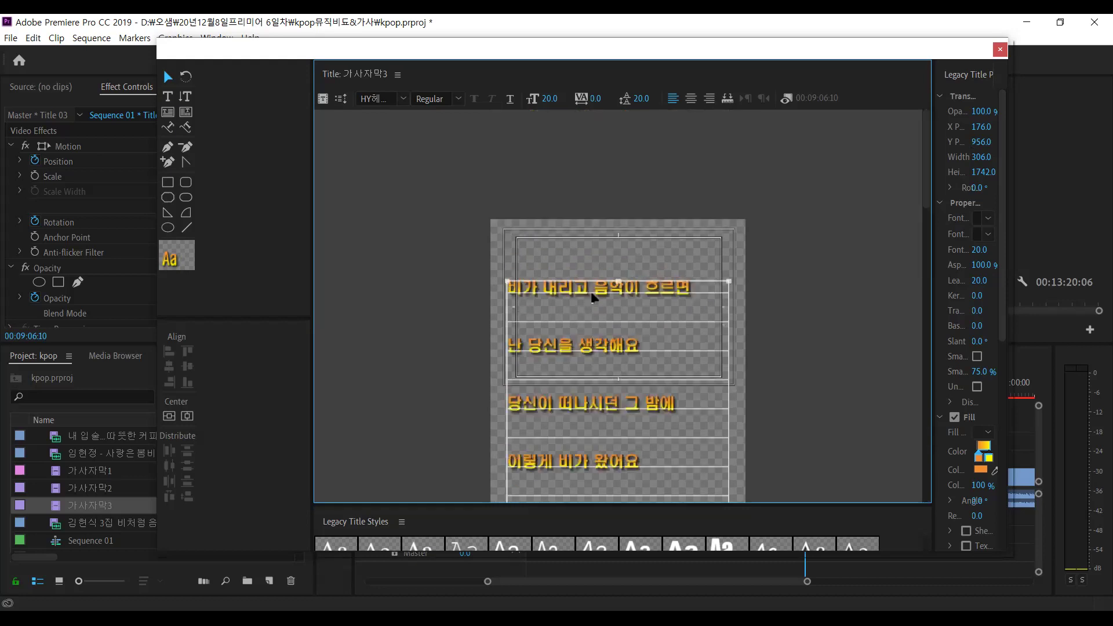
Move the lyric box up to about X 177 and Y 898 at the title's upper edge, and close the title editor
{"action": "left_click_drag", "start_coordinate": [593, 297], "coordinate": [590, 253]}
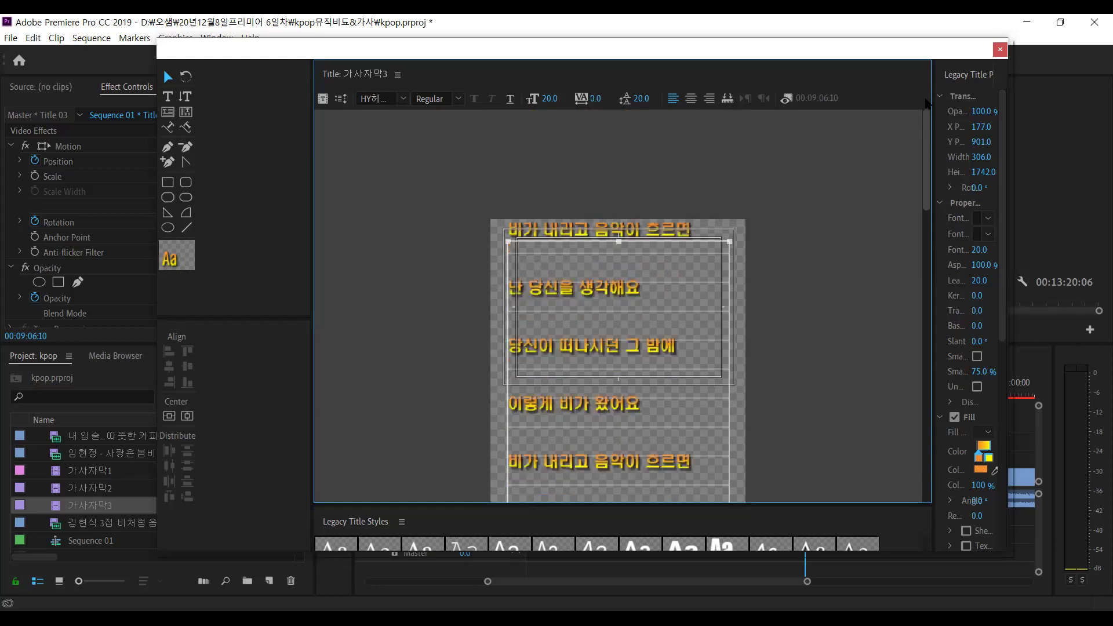
{"action": "scroll", "coordinate": [906, 181], "scroll_direction": "down", "scroll_amount": 2}
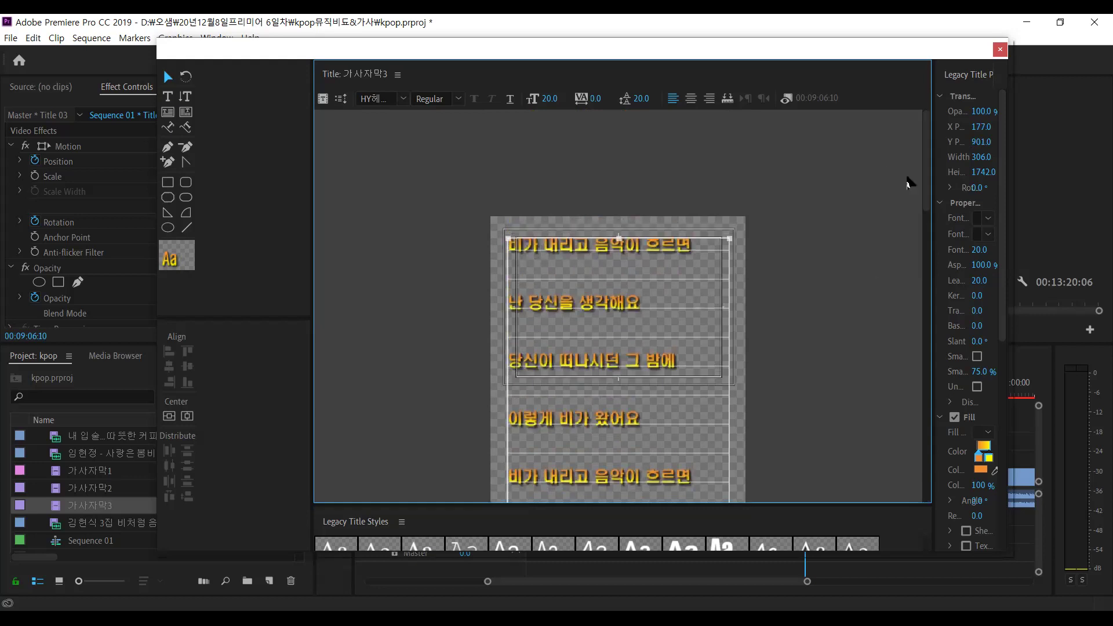
{"action": "scroll", "coordinate": [579, 255], "scroll_direction": "up", "scroll_amount": 2}
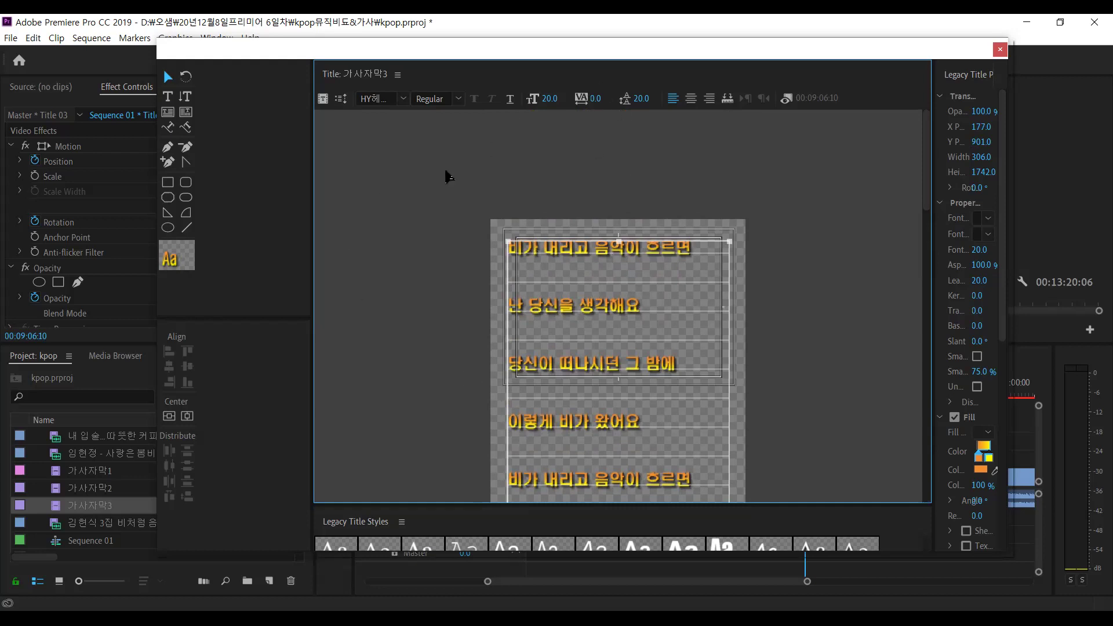
{"action": "left_click_drag", "start_coordinate": [677, 248], "coordinate": [677, 244]}
{"action": "key", "text": "Up"}
{"action": "key", "text": "Up"}
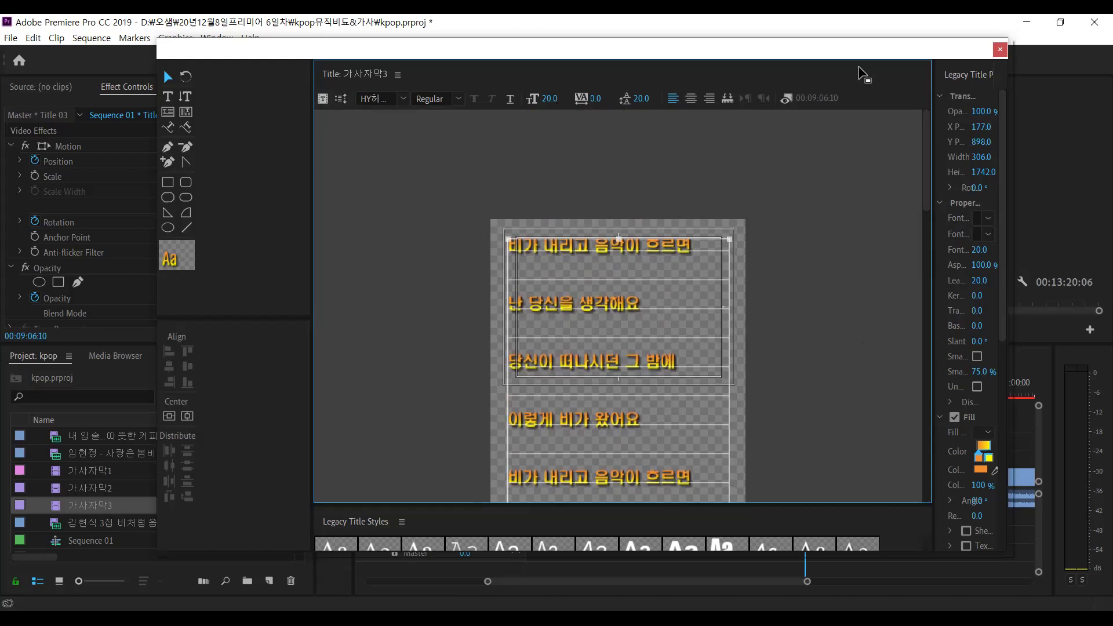
{"action": "left_click", "coordinate": [1000, 50]}
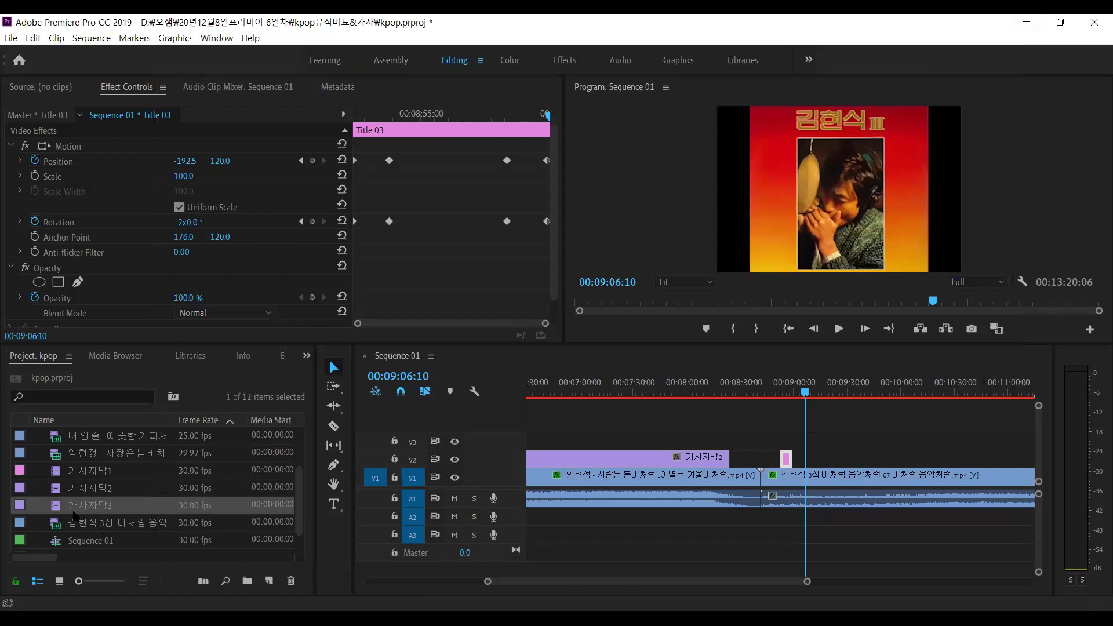
Place the 가사자막3 title on track V2 at 00:09:06:10 and extend it to the end of the third song's video
{"action": "left_click", "coordinate": [73, 509]}
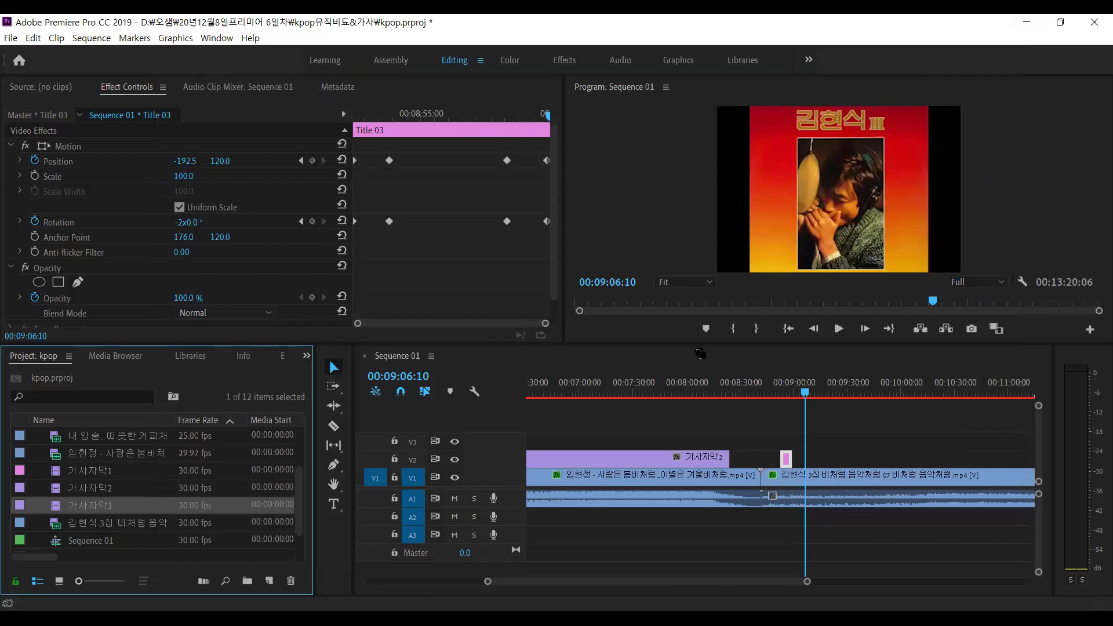
{"action": "left_click_drag", "start_coordinate": [835, 391], "coordinate": [814, 458]}
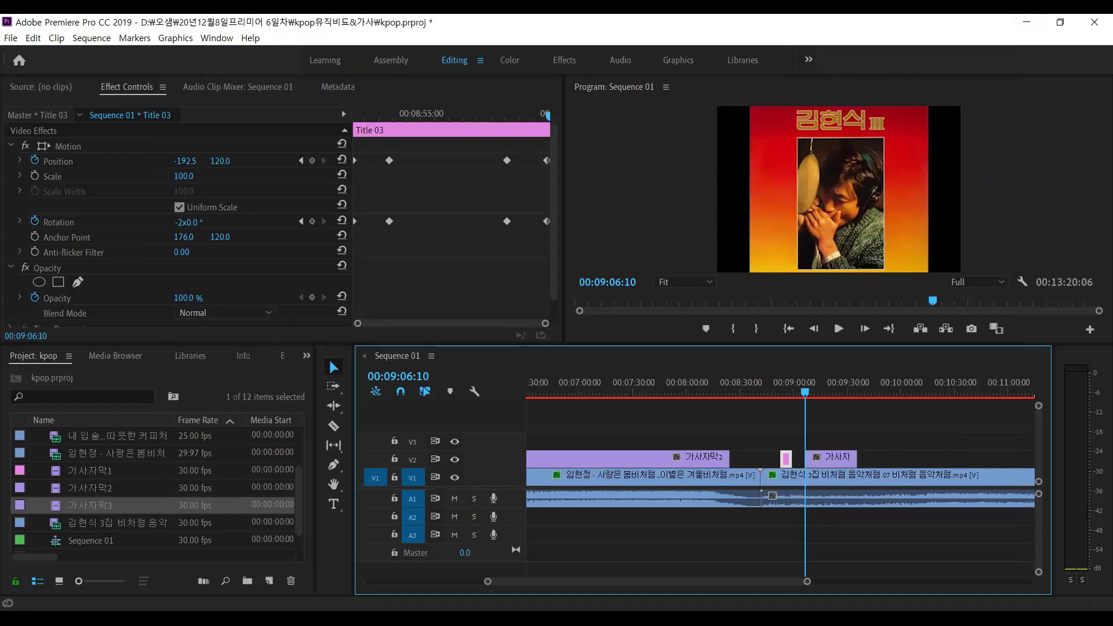
{"action": "key", "text": "minus"}
{"action": "key", "text": "minus"}
{"action": "key", "text": "minus"}
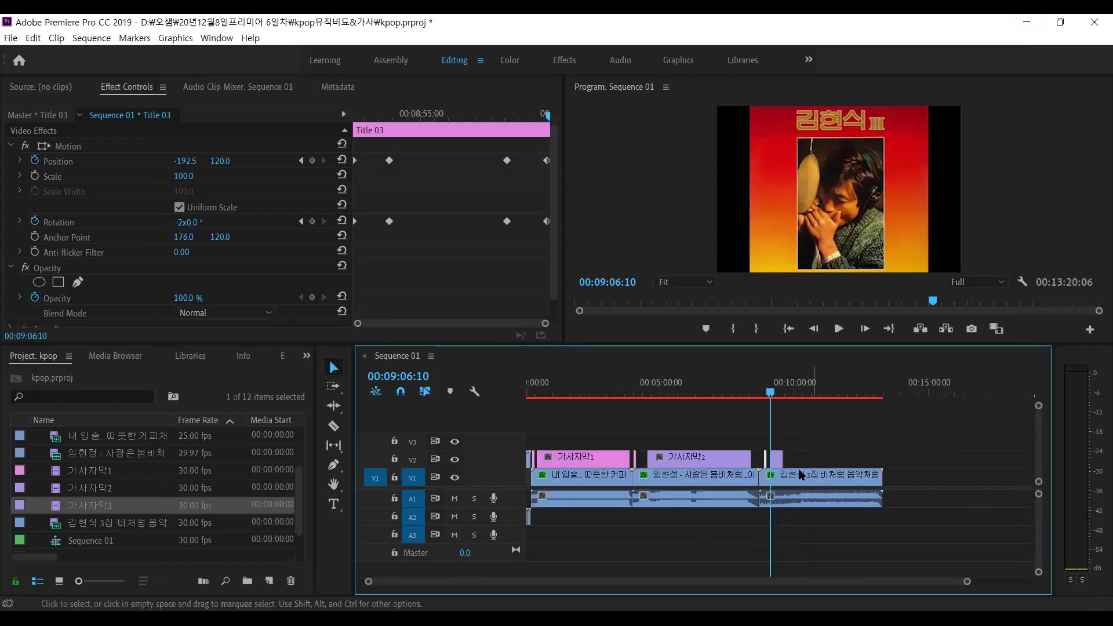
{"action": "left_click_drag", "start_coordinate": [789, 459], "coordinate": [876, 456]}
{"action": "key", "text": "="}
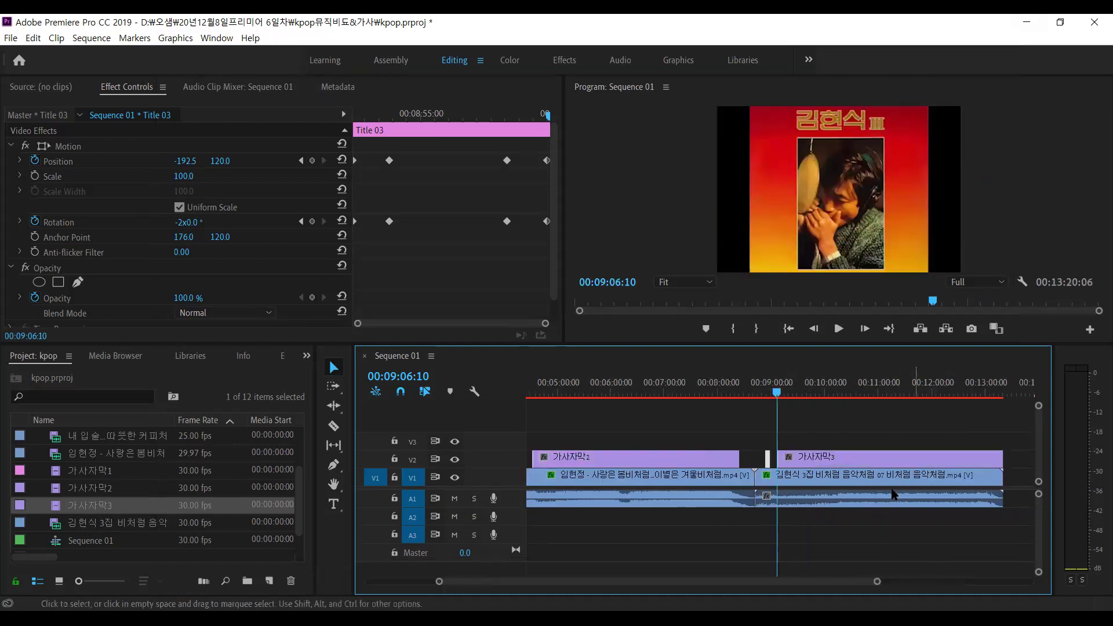
Trim the end of the 가사자막3 clip so it stops a few seconds before the third song's video ends
{"action": "key", "text": "="}
{"action": "scroll", "coordinate": [848, 529], "scroll_direction": "down", "scroll_amount": 5}
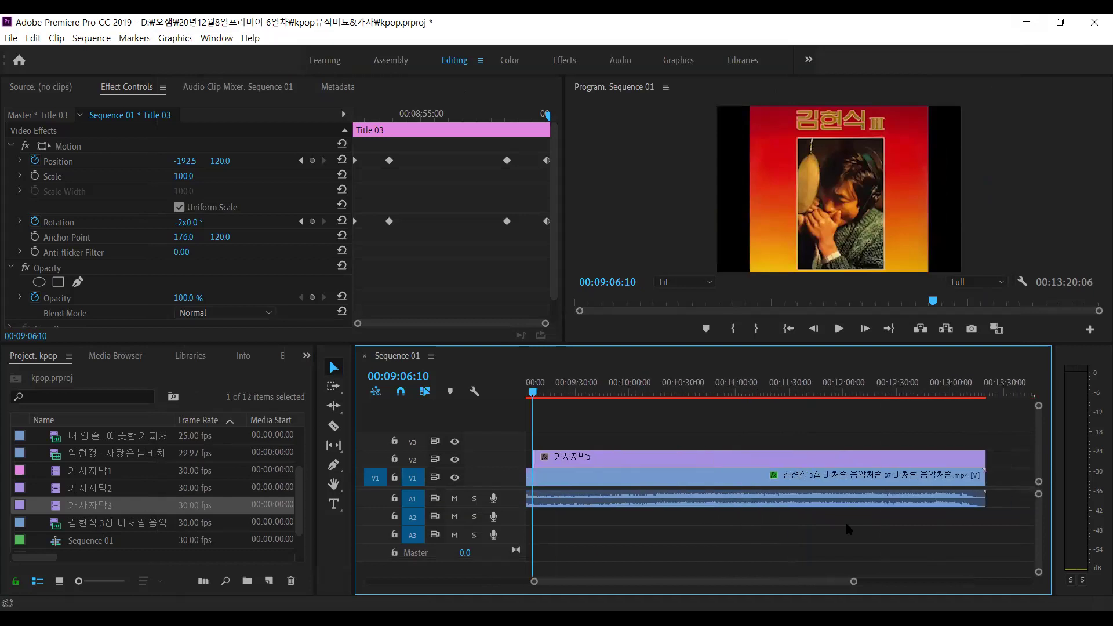
{"action": "left_click_drag", "start_coordinate": [951, 458], "coordinate": [942, 458]}
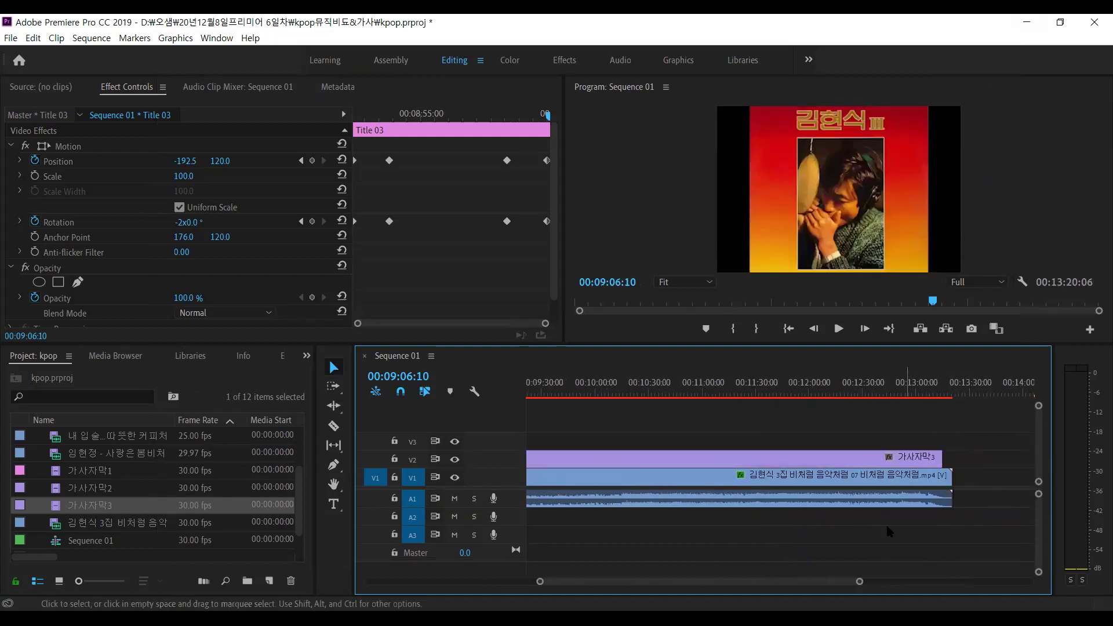
Play back the third song's opening to check its title and the first rolling lyrics
{"action": "scroll", "coordinate": [860, 534], "scroll_direction": "up", "scroll_amount": 4}
{"action": "scroll", "coordinate": [860, 535], "scroll_direction": "up", "scroll_amount": 1}
{"action": "left_click_drag", "start_coordinate": [729, 392], "coordinate": [700, 368]}
{"action": "key", "text": "space"}
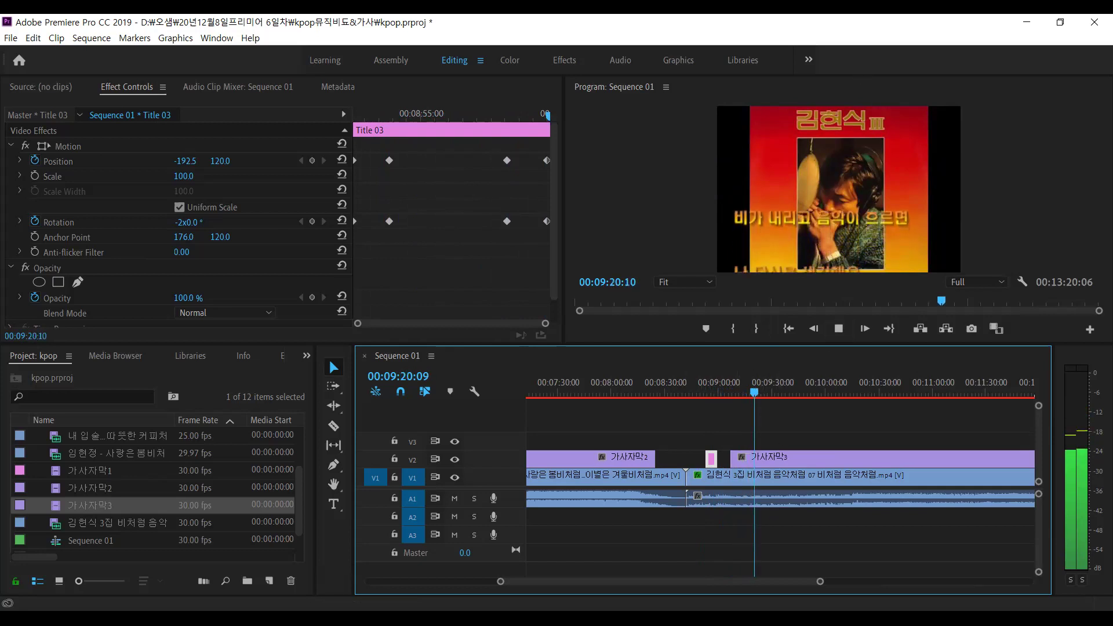
{"action": "key", "text": "space"}
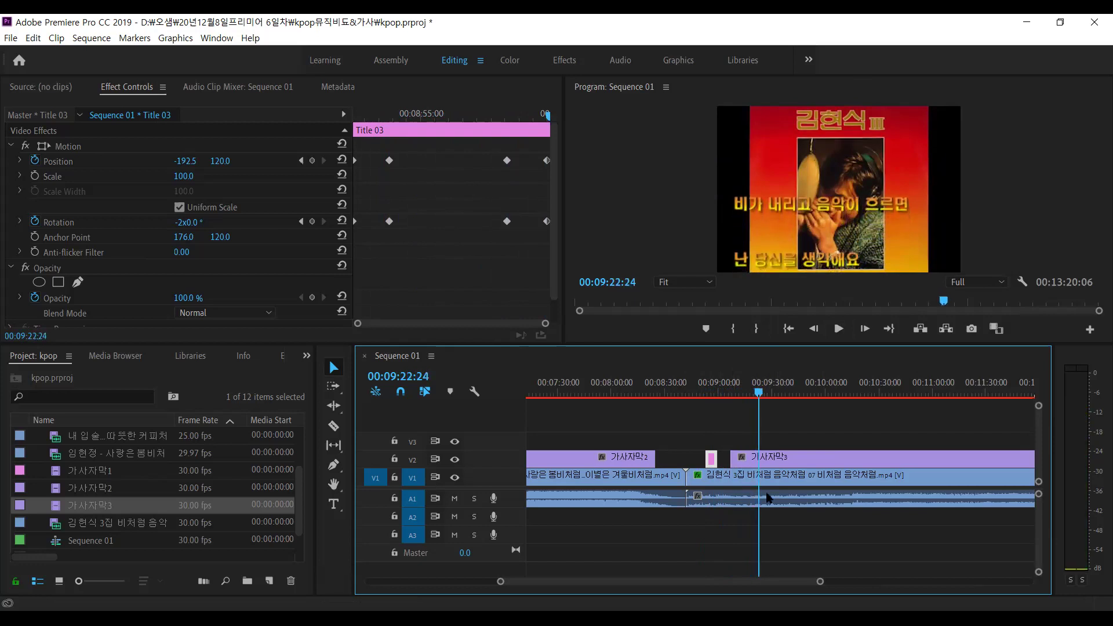
Play back the last part of the third song to check how the rolling lyrics end
{"action": "scroll", "coordinate": [767, 498], "scroll_direction": "down", "scroll_amount": 8}
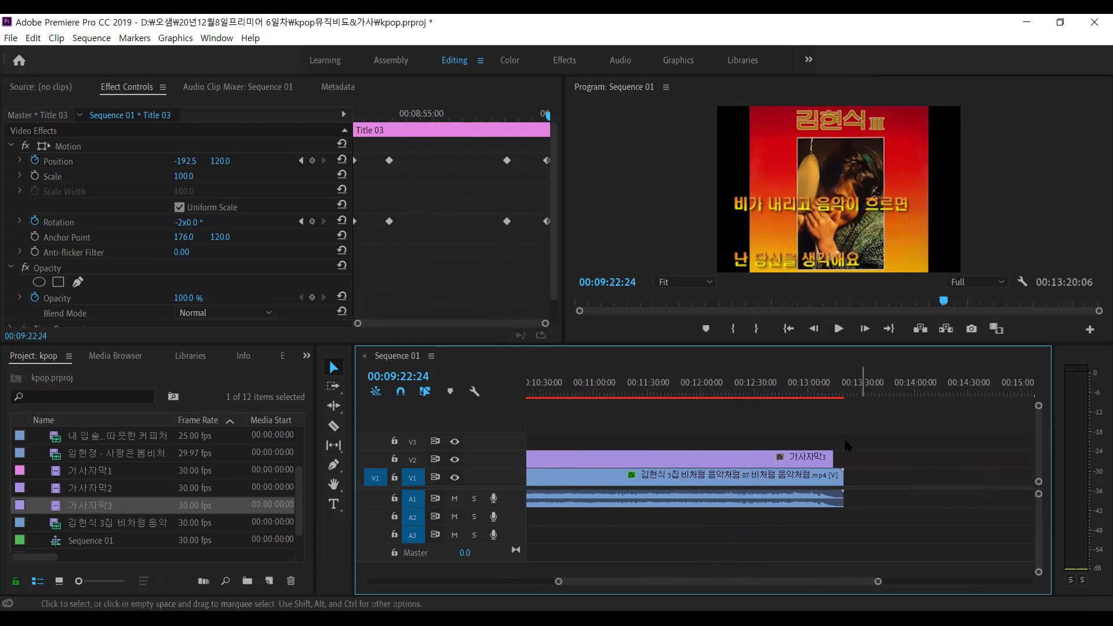
{"action": "left_click", "coordinate": [801, 388]}
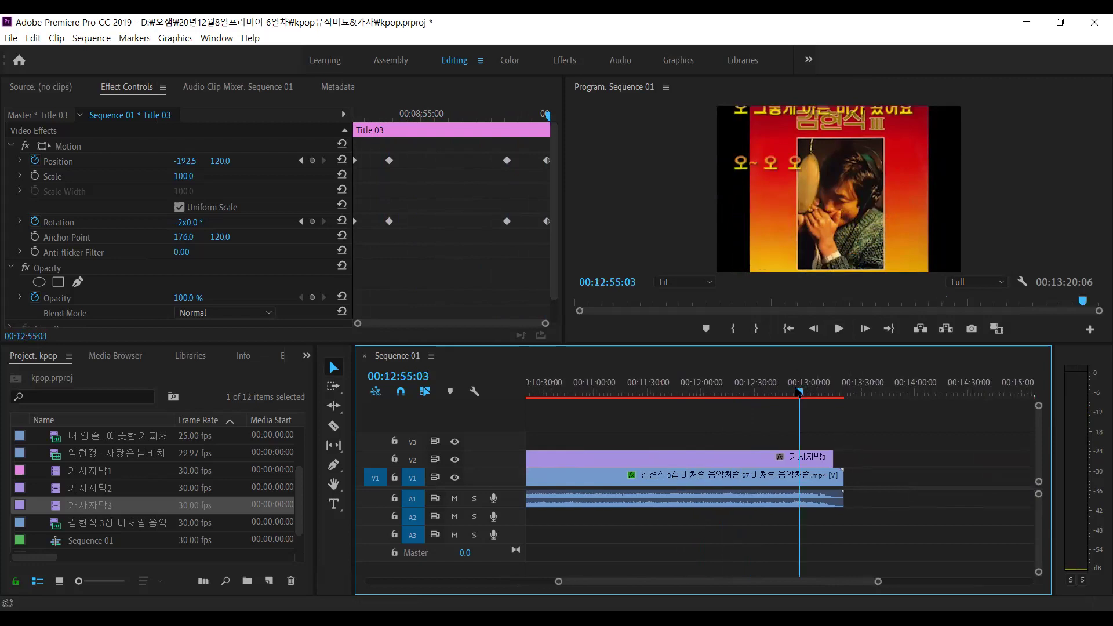
{"action": "left_click", "coordinate": [770, 388]}
{"action": "key", "text": "space"}
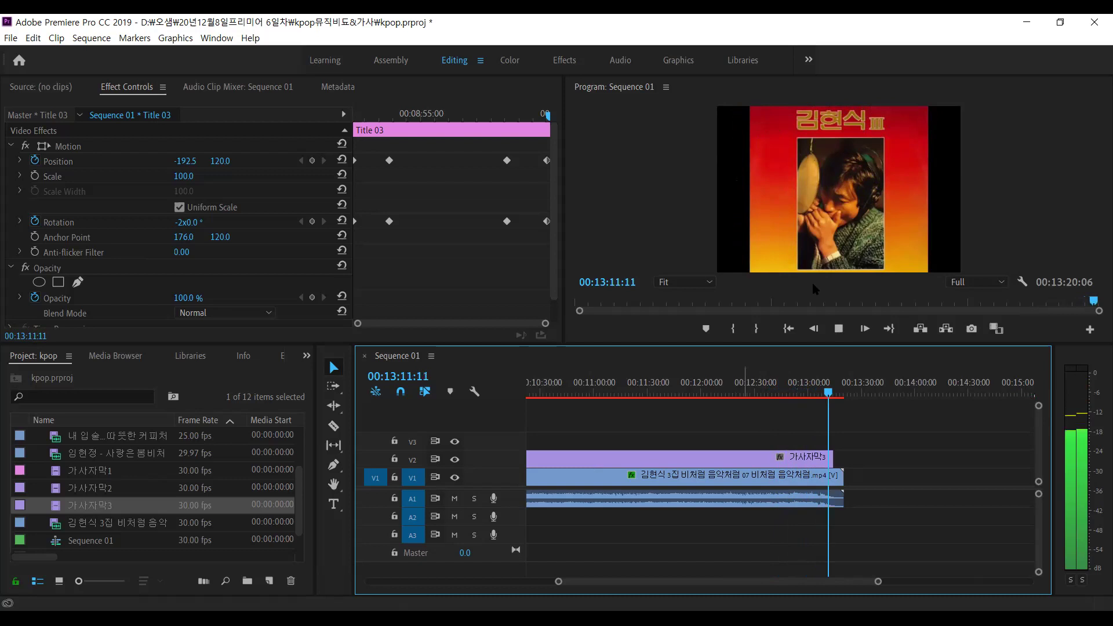
{"action": "key", "text": "space"}
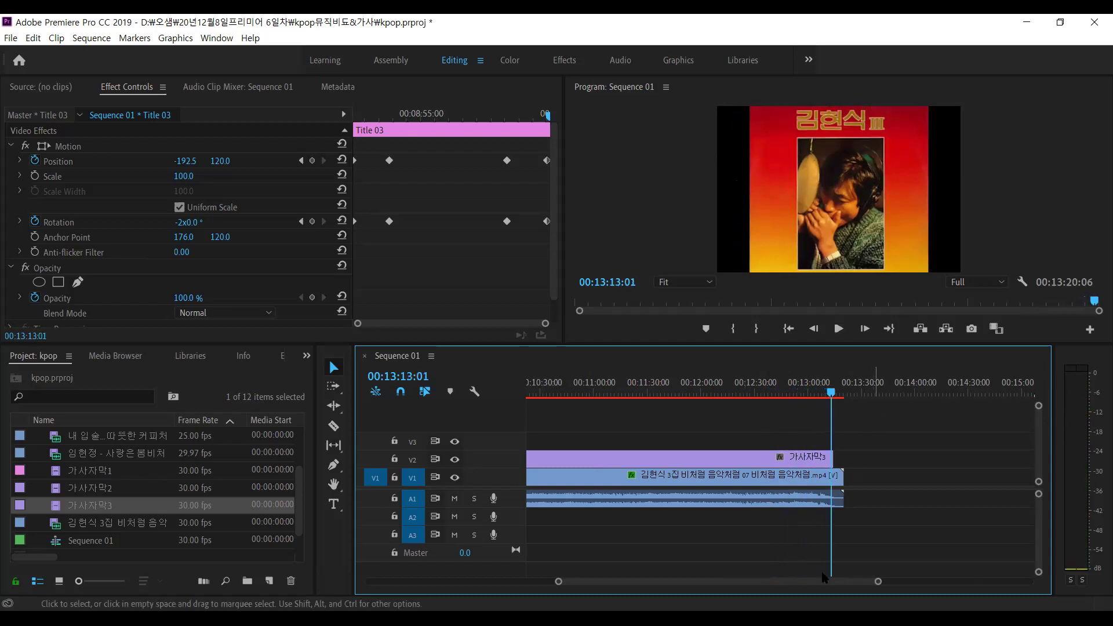
Spot-check the start of 가사자막3, and return the playhead to the first song's title at 00:00:14:06
{"action": "scroll", "coordinate": [812, 586], "scroll_direction": "up", "scroll_amount": 1}
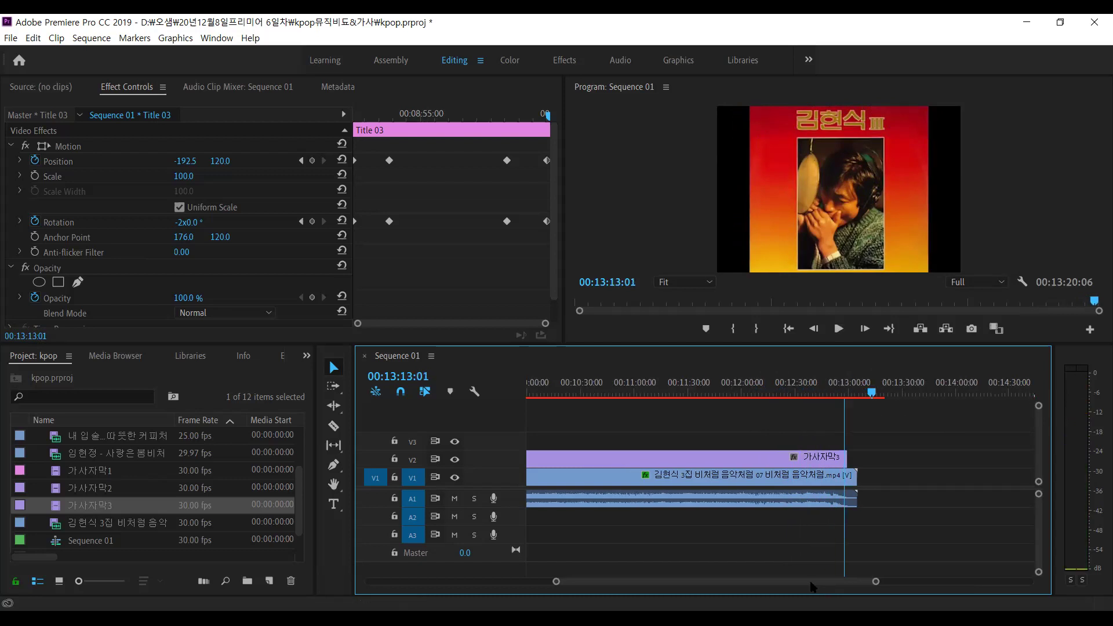
{"action": "scroll", "coordinate": [812, 585], "scroll_direction": "up", "scroll_amount": 5}
{"action": "left_click", "coordinate": [897, 383]}
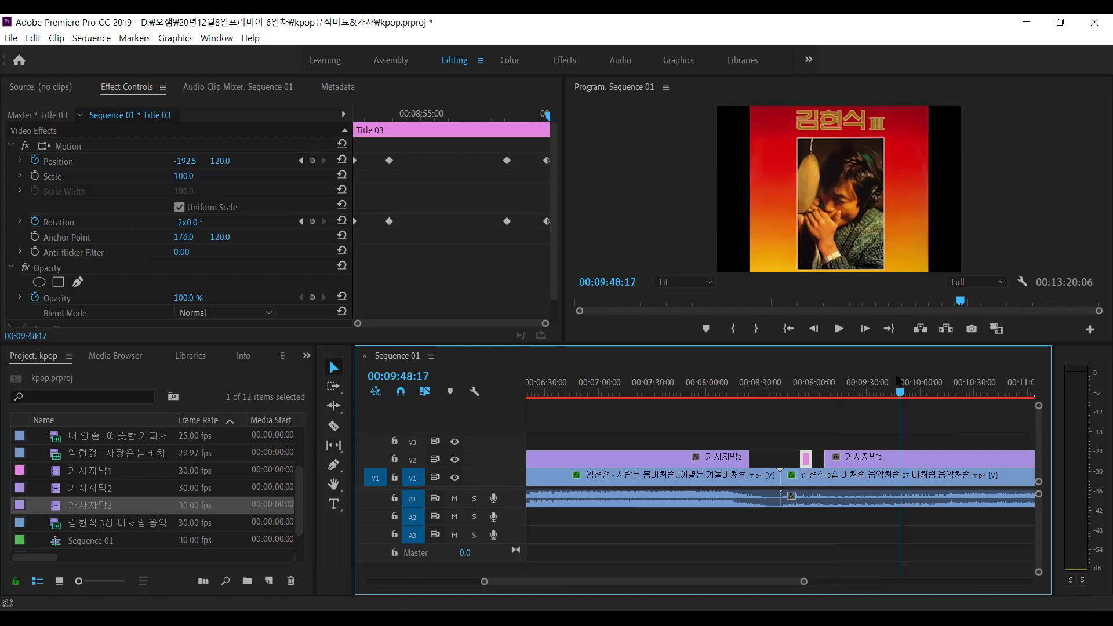
{"action": "left_click", "coordinate": [839, 380]}
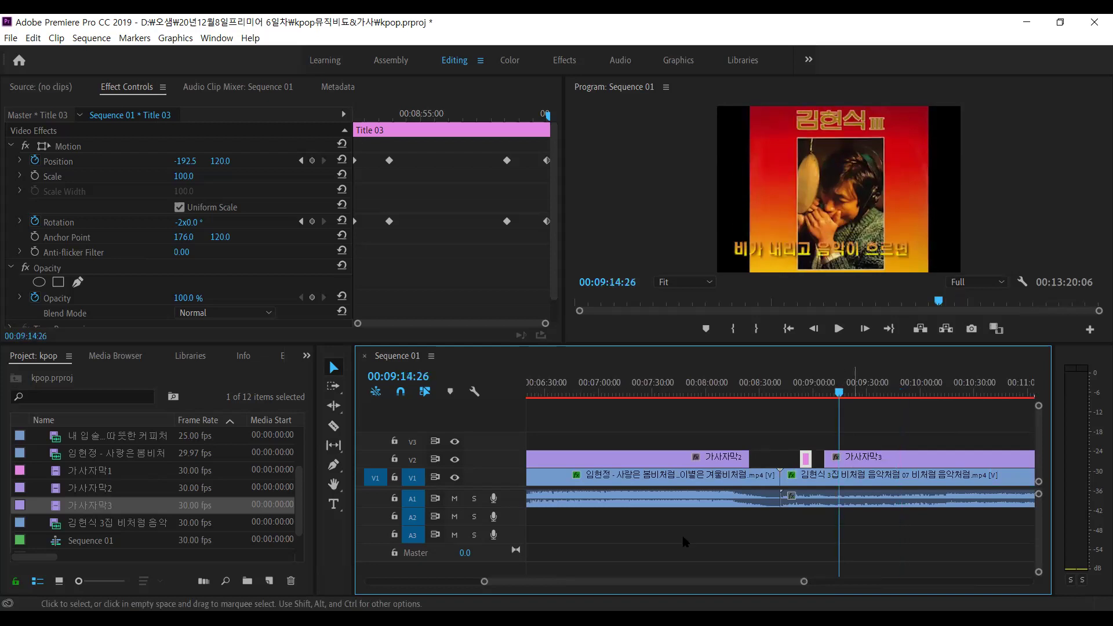
{"action": "scroll", "coordinate": [683, 541], "scroll_direction": "up", "scroll_amount": 8}
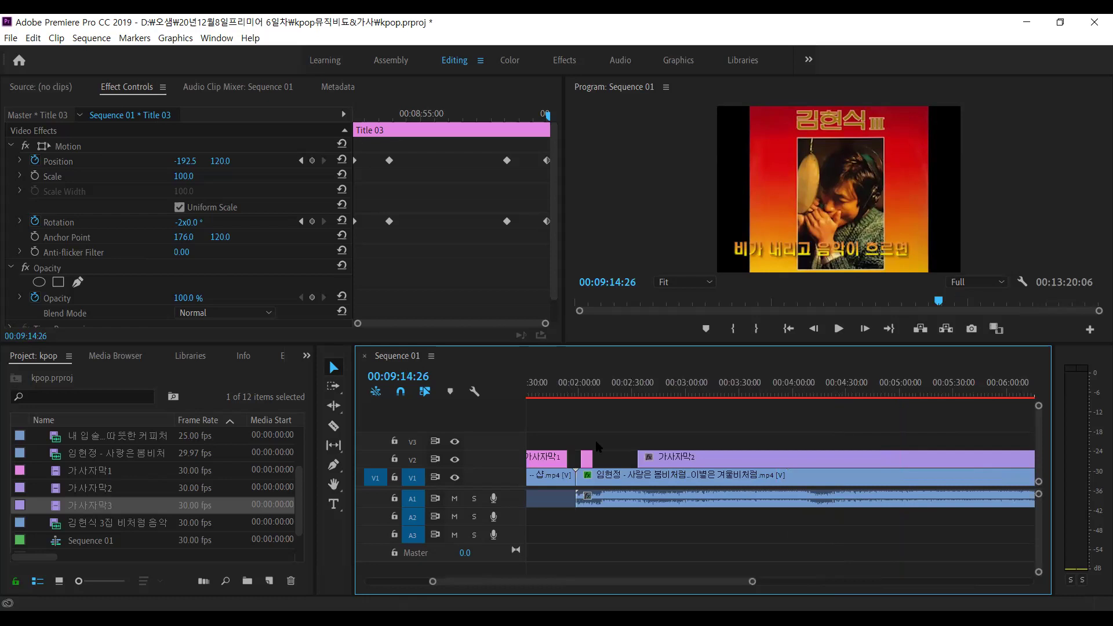
{"action": "left_click", "coordinate": [551, 382]}
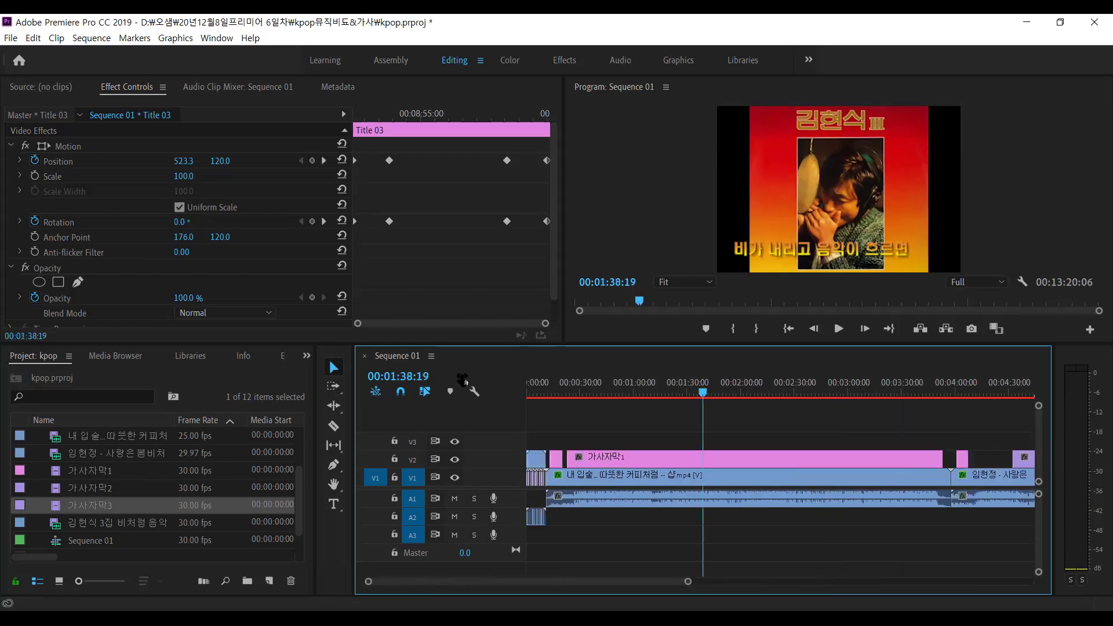
Save the project and play back the first song's title from 00:00:14:06
{"action": "left_click", "coordinate": [10, 37]}
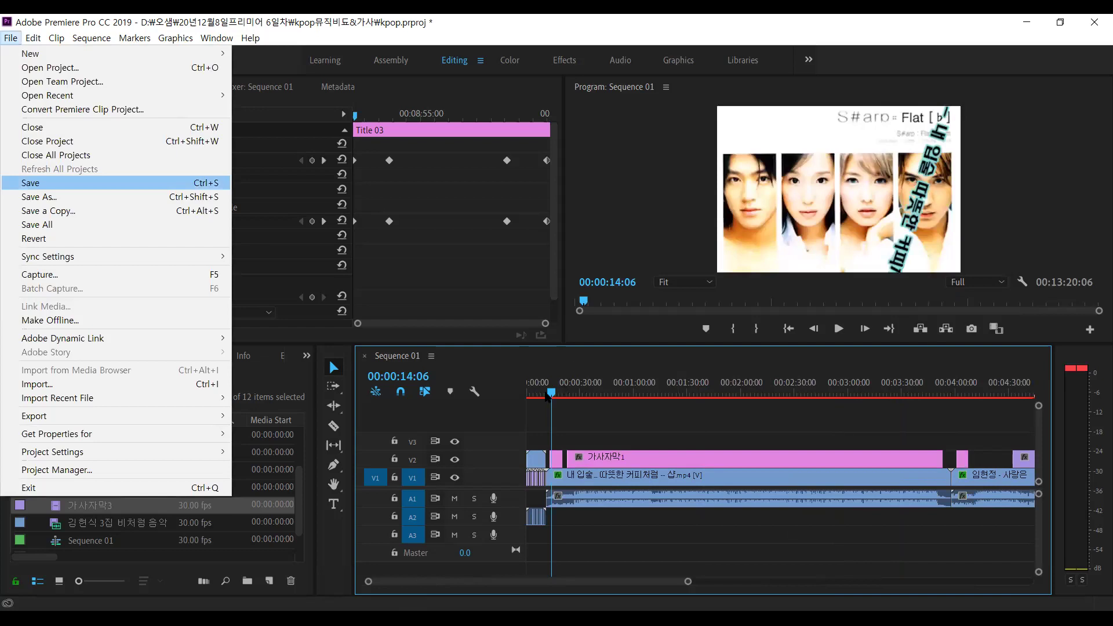
{"action": "key", "text": "Return"}
{"action": "key", "text": "space"}
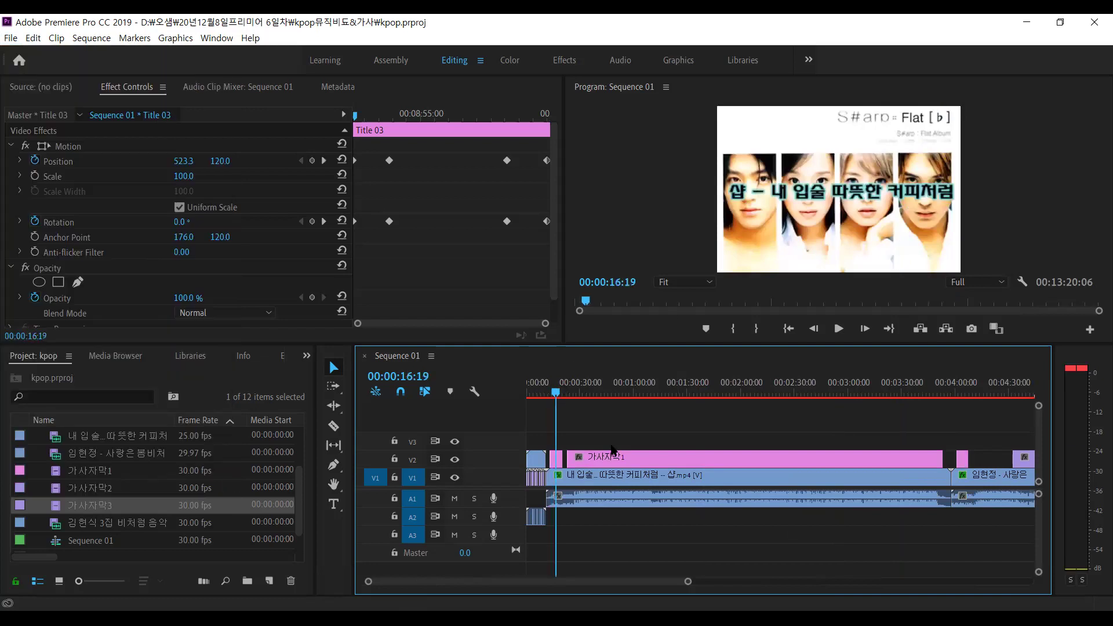
Spot-check the end of the first song's title, the start of 가사자막1, and the second song after its title
{"action": "left_click", "coordinate": [568, 393]}
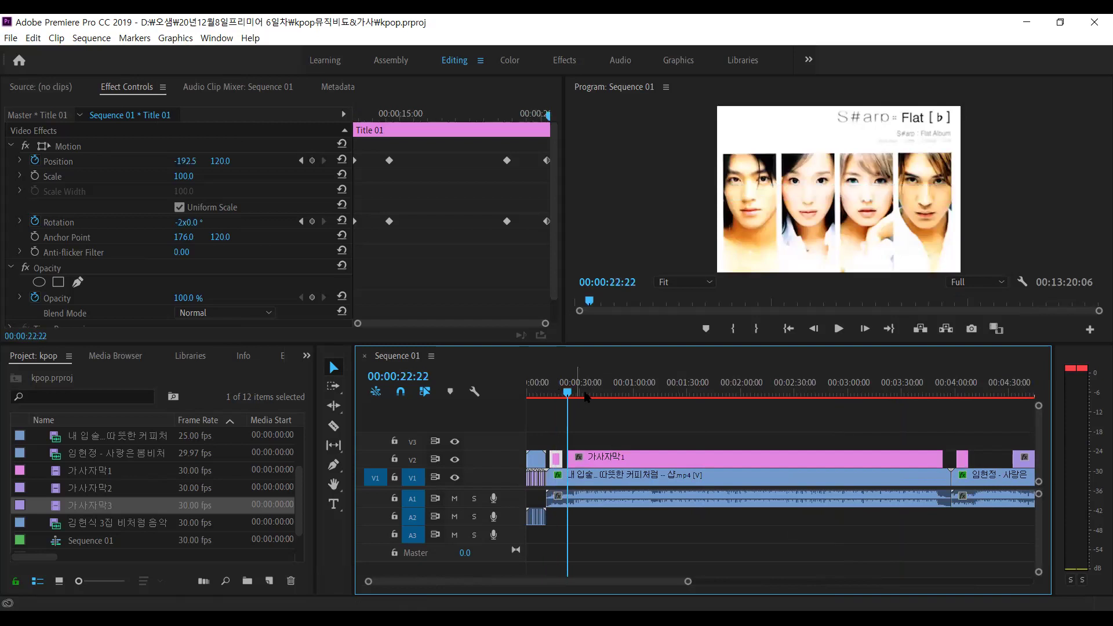
{"action": "left_click", "coordinate": [584, 396]}
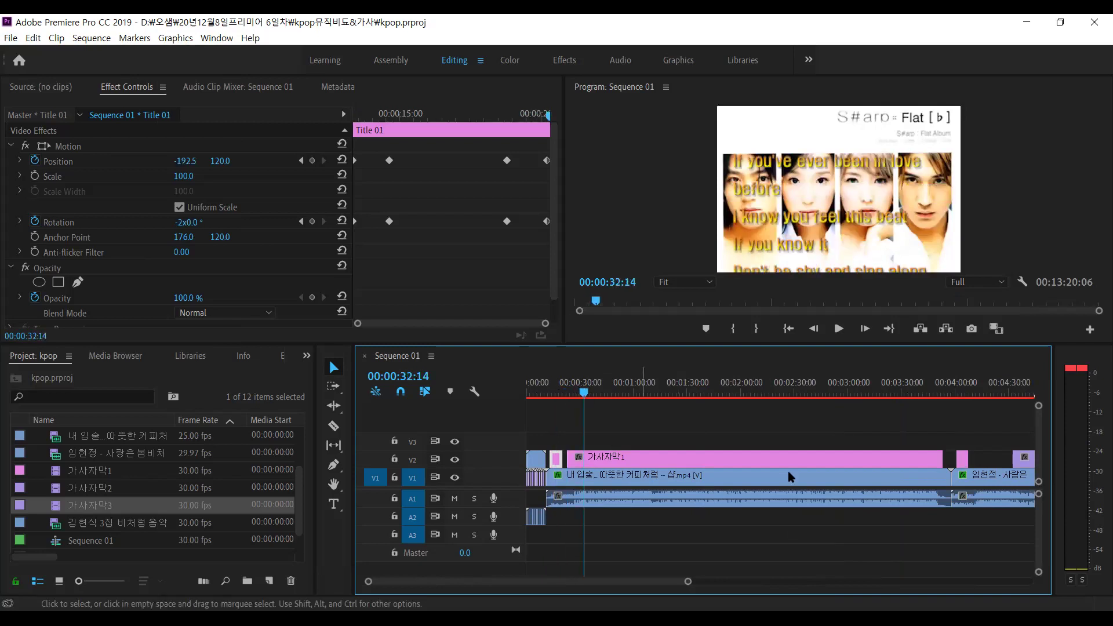
{"action": "scroll", "coordinate": [732, 404], "scroll_direction": "down", "scroll_amount": 5}
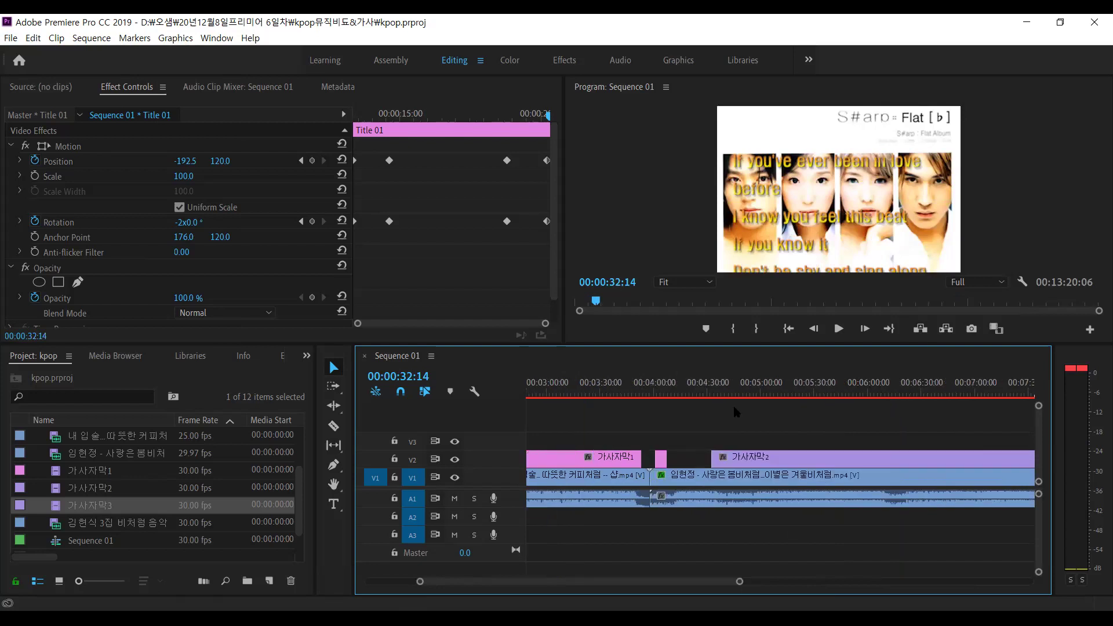
{"action": "left_click", "coordinate": [674, 394]}
{"action": "left_click", "coordinate": [653, 383]}
{"action": "left_click", "coordinate": [662, 384]}
{"action": "left_click", "coordinate": [640, 465]}
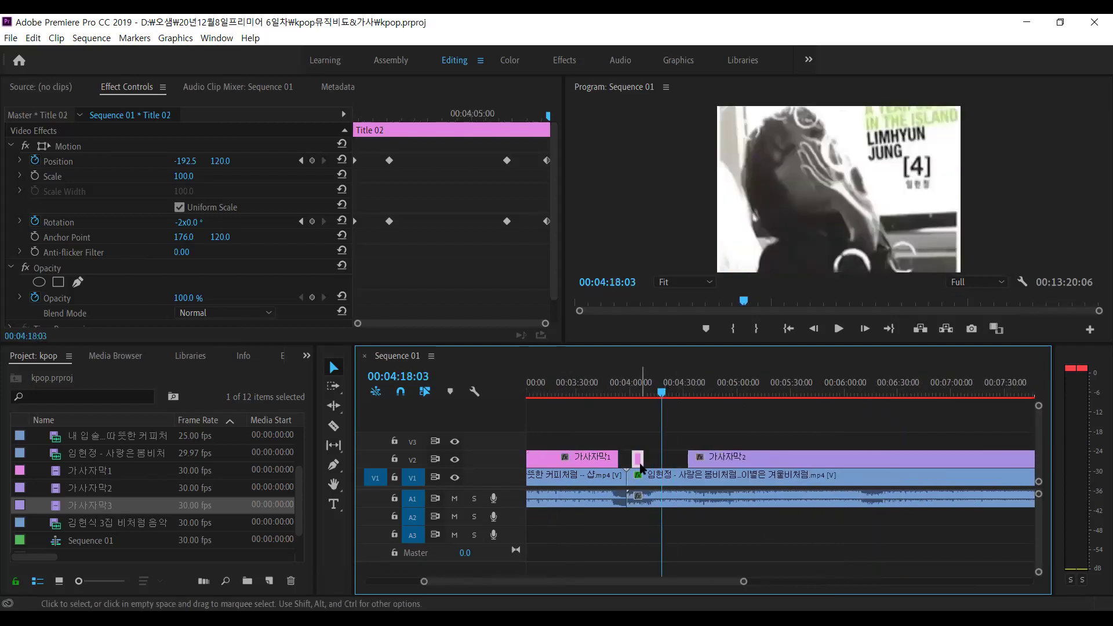
Select 가사자막2 among the project items, clear the timeline clip selection, and save the project
{"action": "left_click", "coordinate": [96, 488]}
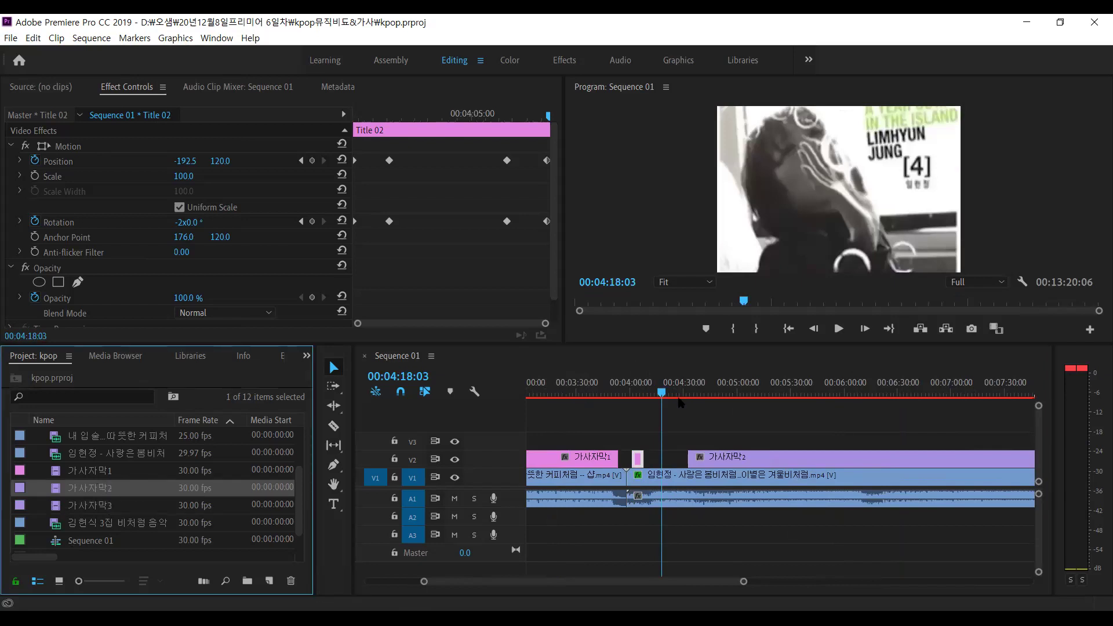
{"action": "left_click", "coordinate": [747, 406]}
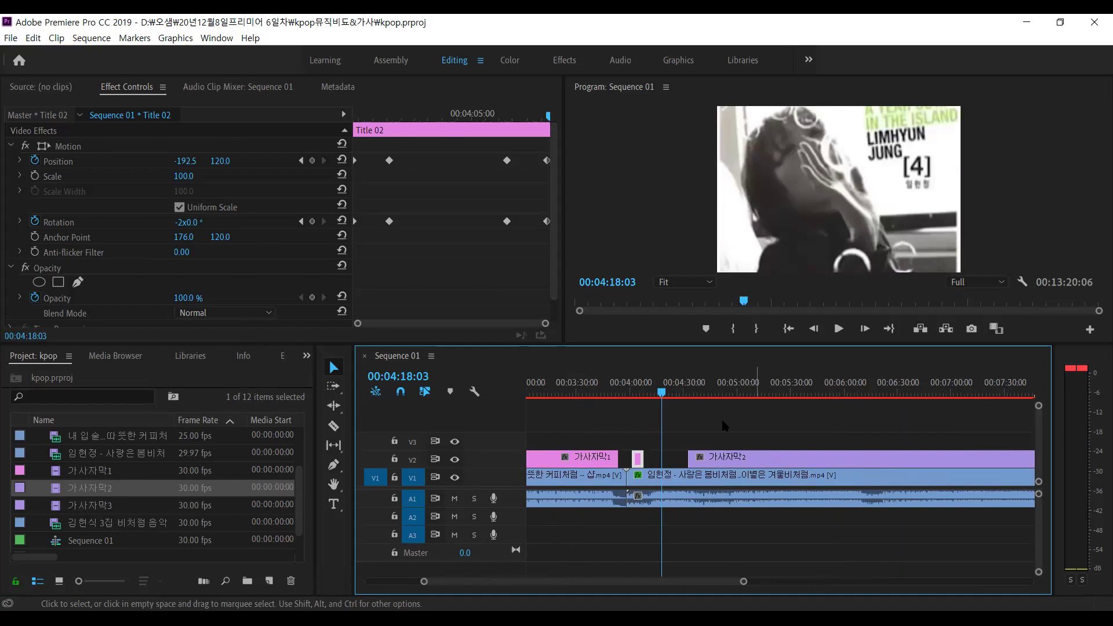
{"action": "right_click", "coordinate": [718, 457]}
{"action": "left_click", "coordinate": [716, 441]}
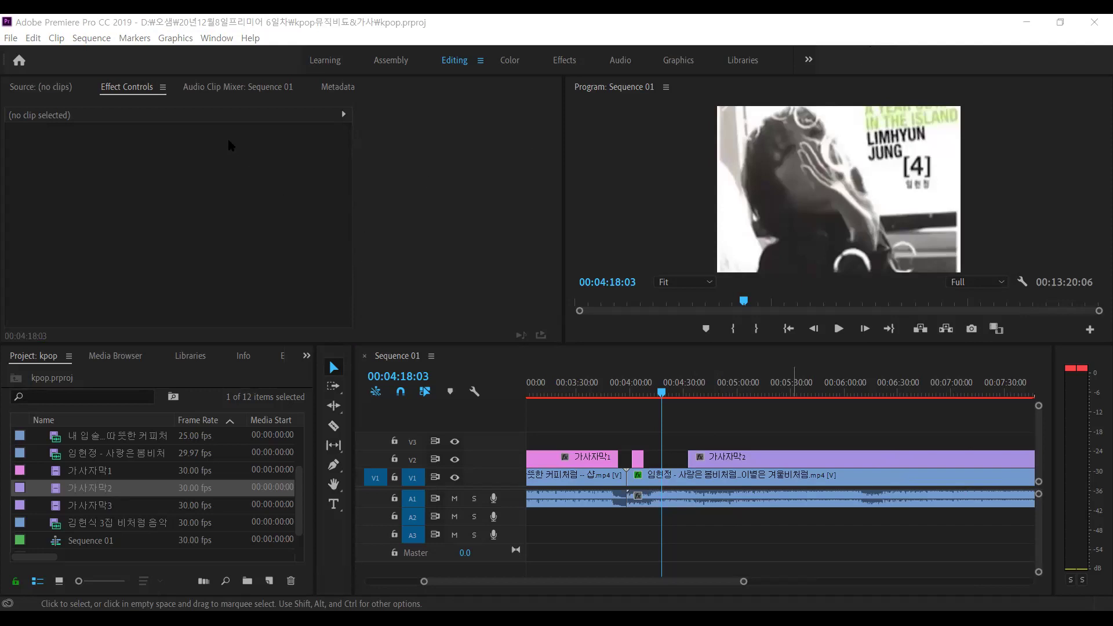
{"action": "left_click", "coordinate": [11, 37]}
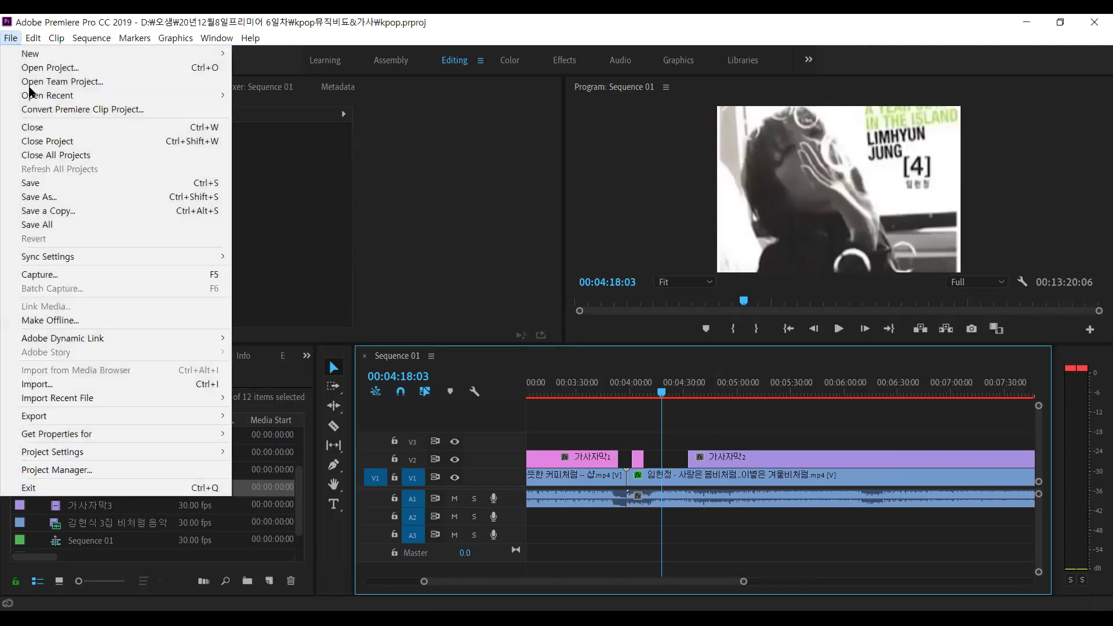
{"action": "left_click", "coordinate": [84, 188]}
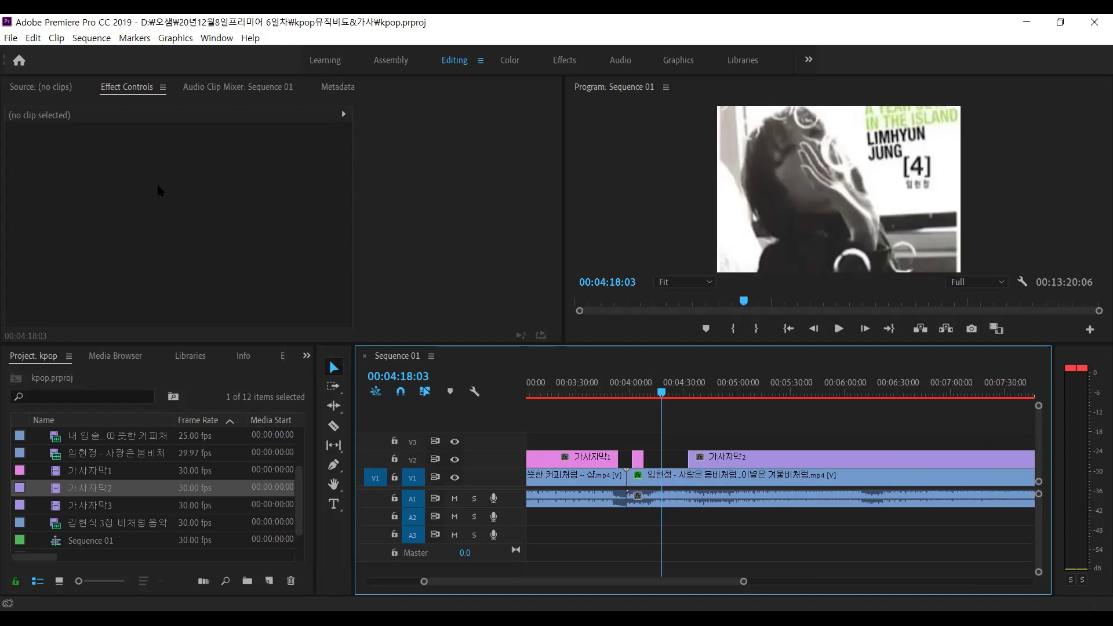
Move the playhead back into the first song's lyrics at 00:02:28:28 and save the project
{"action": "mouse_move", "coordinate": [659, 392]}
{"action": "left_mouse_down"}
{"action": "mouse_move", "coordinate": [631, 387]}
{"action": "mouse_move", "coordinate": [685, 387]}
{"action": "mouse_move", "coordinate": [669, 387]}
{"action": "left_mouse_up"}
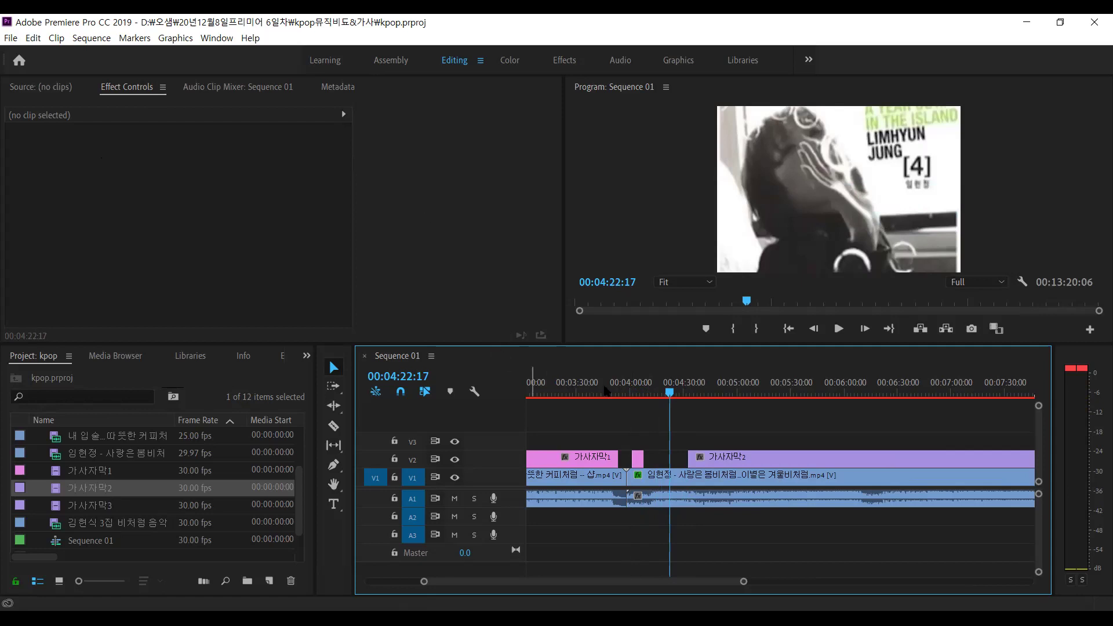
{"action": "left_click_drag", "start_coordinate": [664, 400], "coordinate": [530, 394]}
{"action": "scroll", "coordinate": [608, 531], "scroll_direction": "up", "scroll_amount": 5}
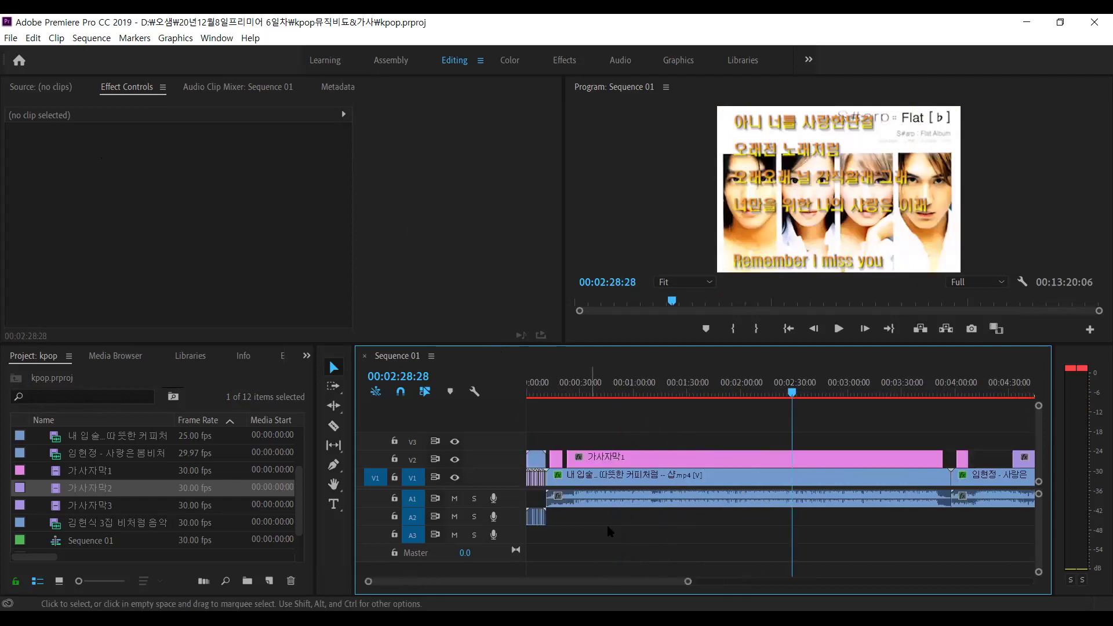
{"action": "left_click", "coordinate": [11, 37]}
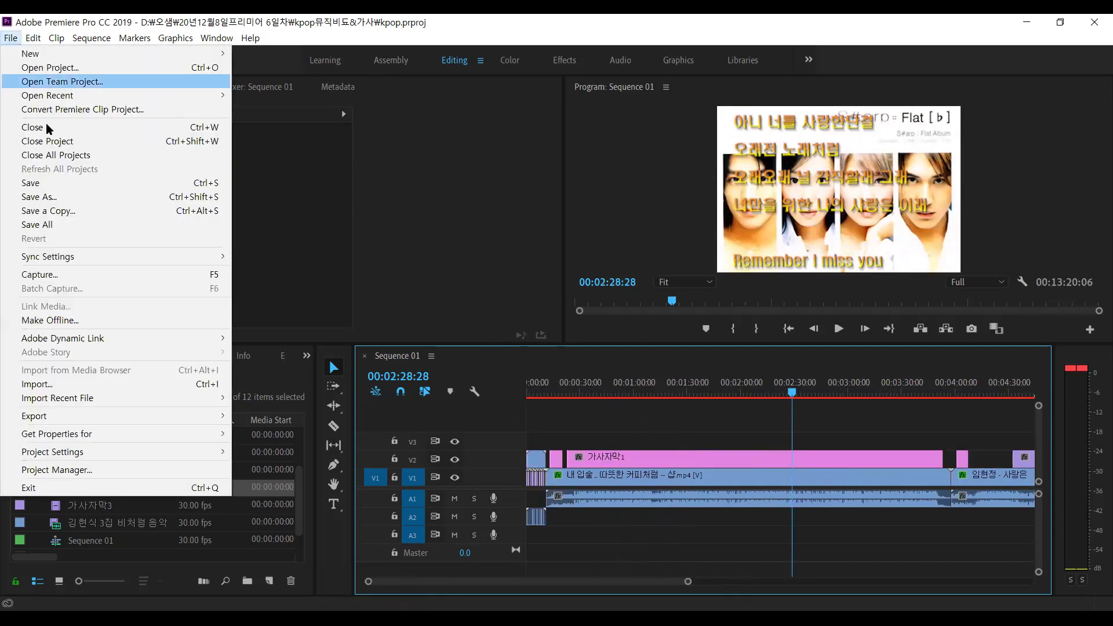
{"action": "left_click", "coordinate": [65, 184]}
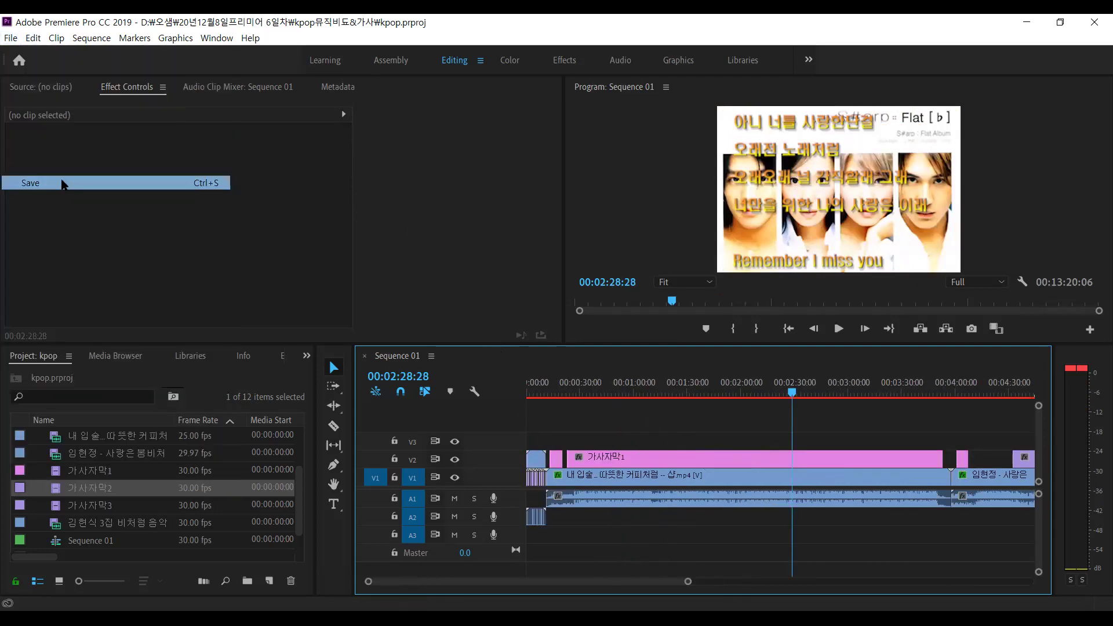
Close all projects and reopen the recent project kpop.prproj
{"action": "left_click", "coordinate": [10, 38]}
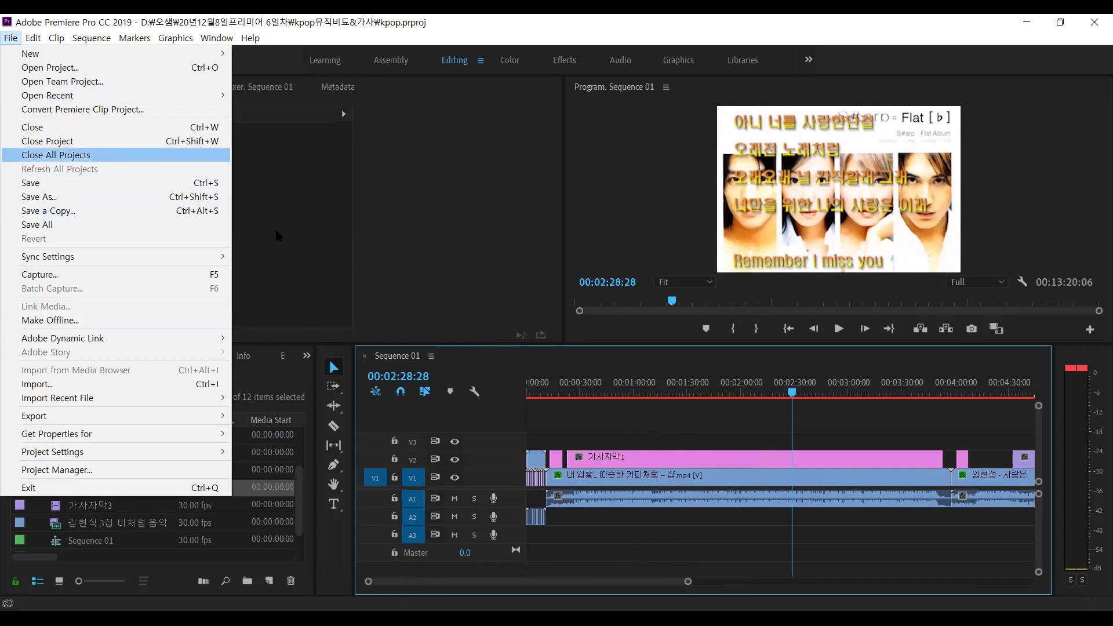
{"action": "key", "text": "Return"}
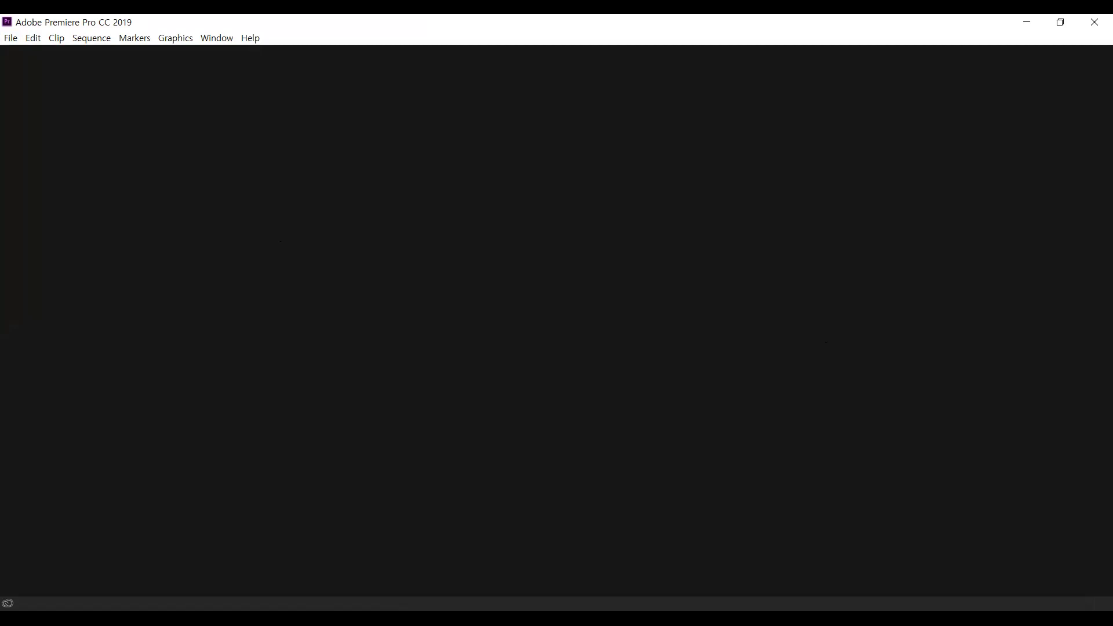
{"action": "left_click", "coordinate": [10, 37]}
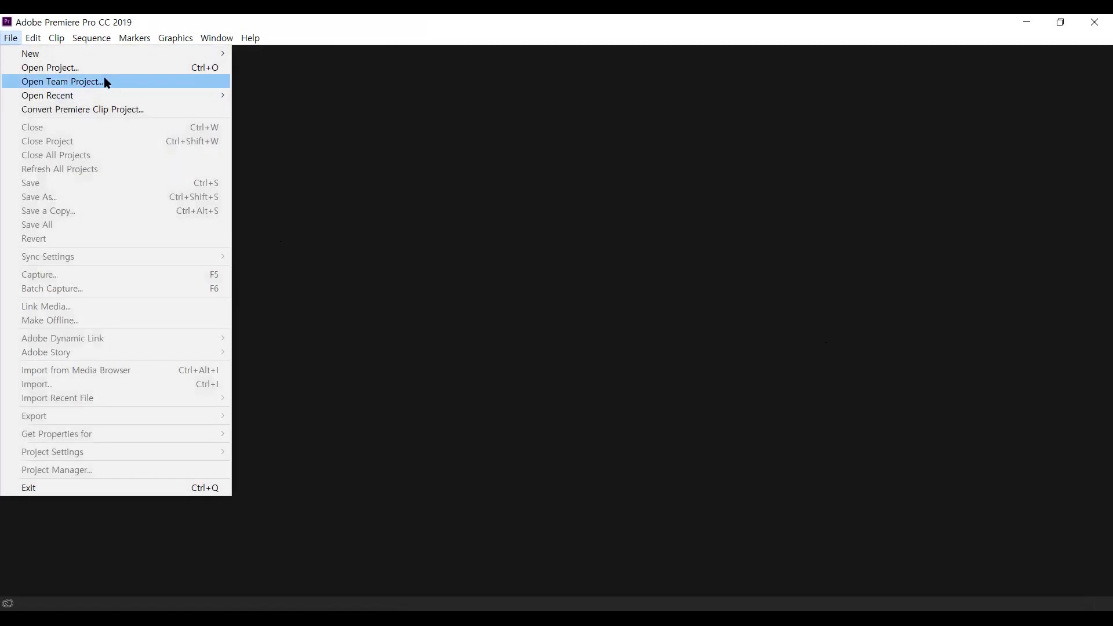
{"action": "mouse_move", "coordinate": [155, 95]}
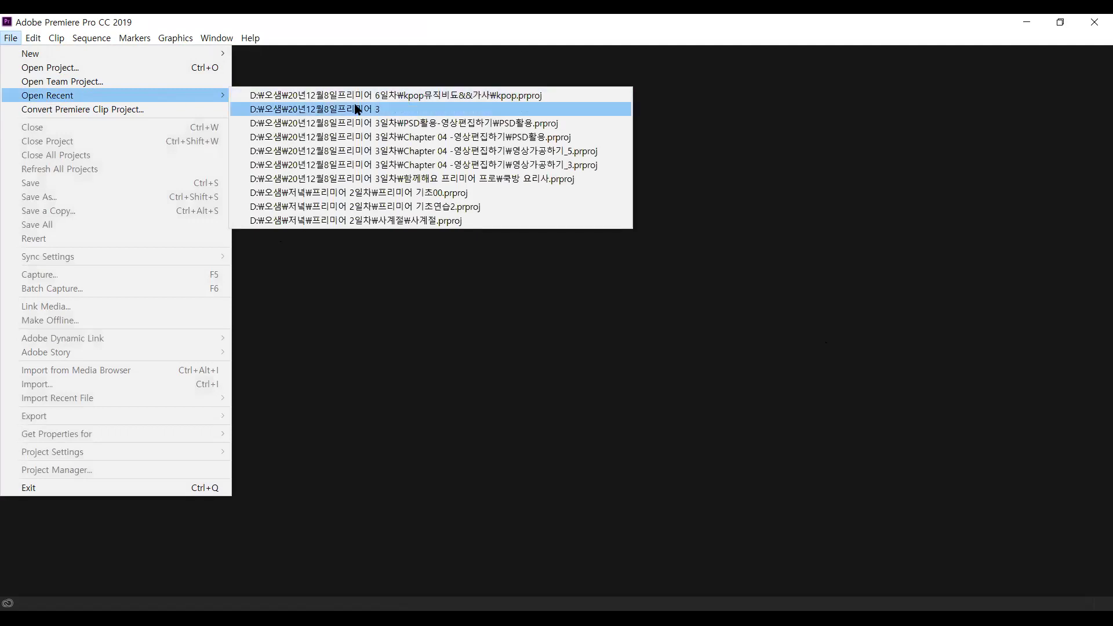
{"action": "left_click", "coordinate": [386, 100]}
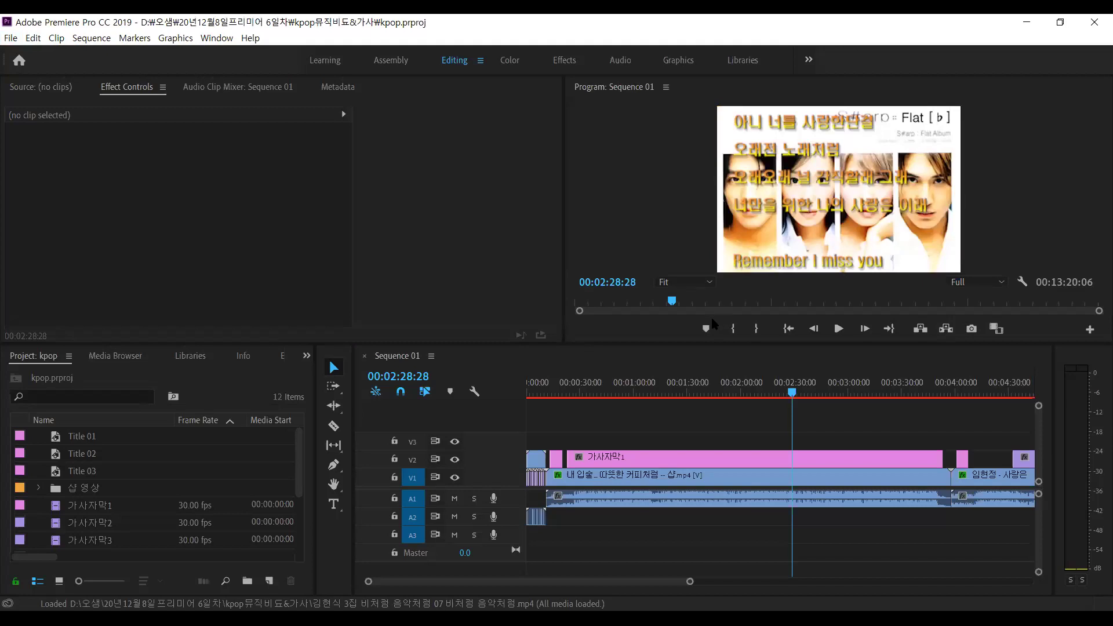
Return the playhead to 00:00:00:00 and open the export settings for Sequence 01 to review its video encoding options
{"action": "left_click_drag", "start_coordinate": [784, 398], "coordinate": [525, 354]}
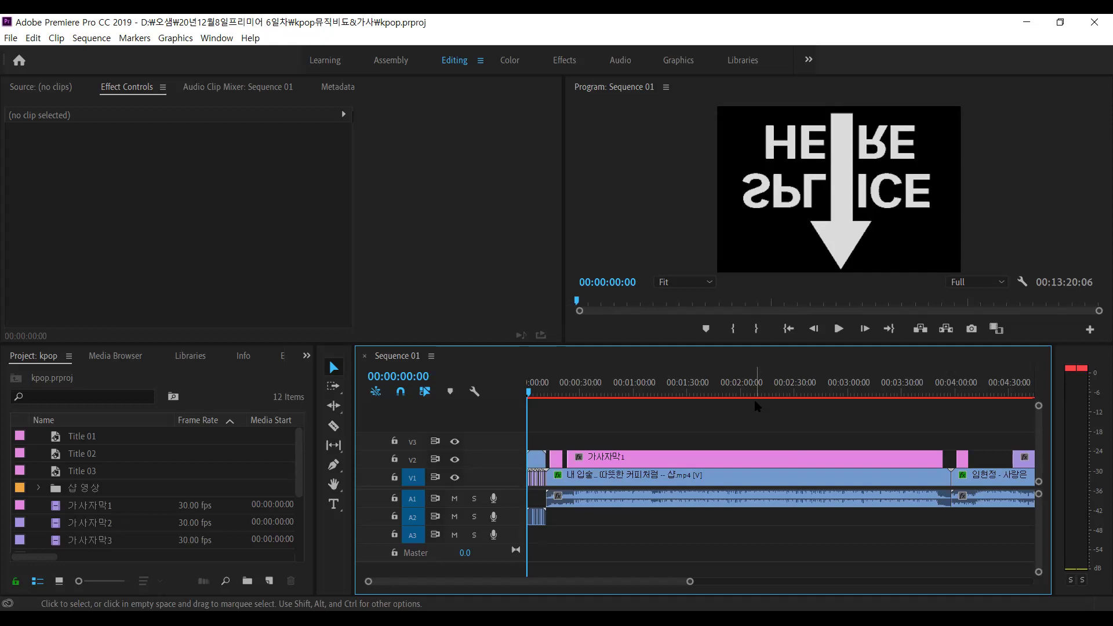
{"action": "key", "text": "ctrl+m"}
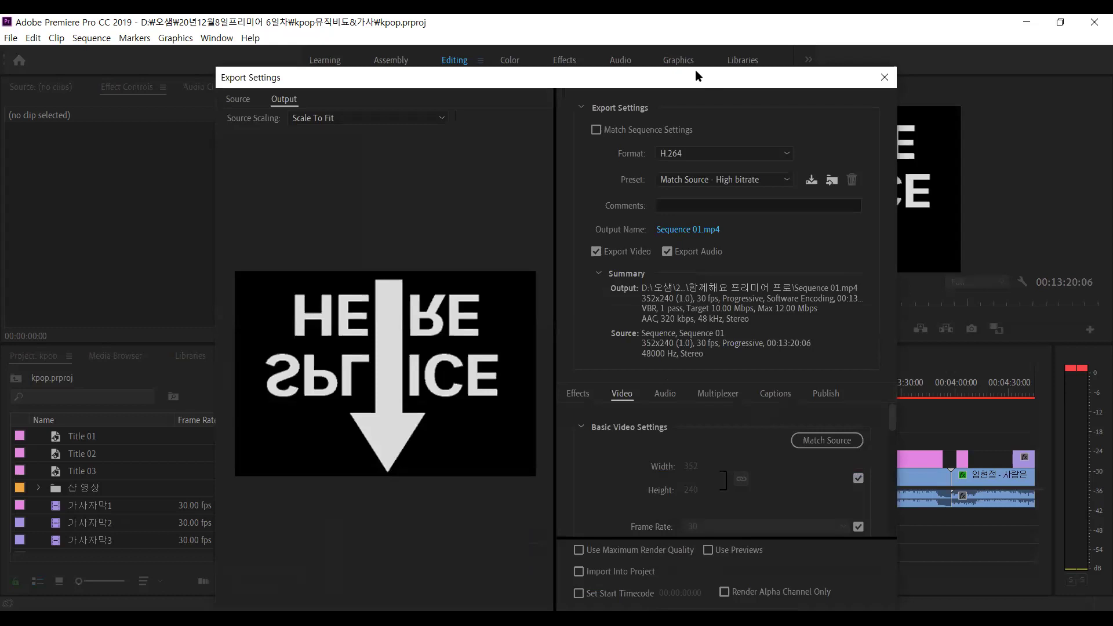
{"action": "left_click_drag", "start_coordinate": [696, 75], "coordinate": [679, 49]}
{"action": "scroll", "coordinate": [719, 396], "scroll_direction": "down", "scroll_amount": 5}
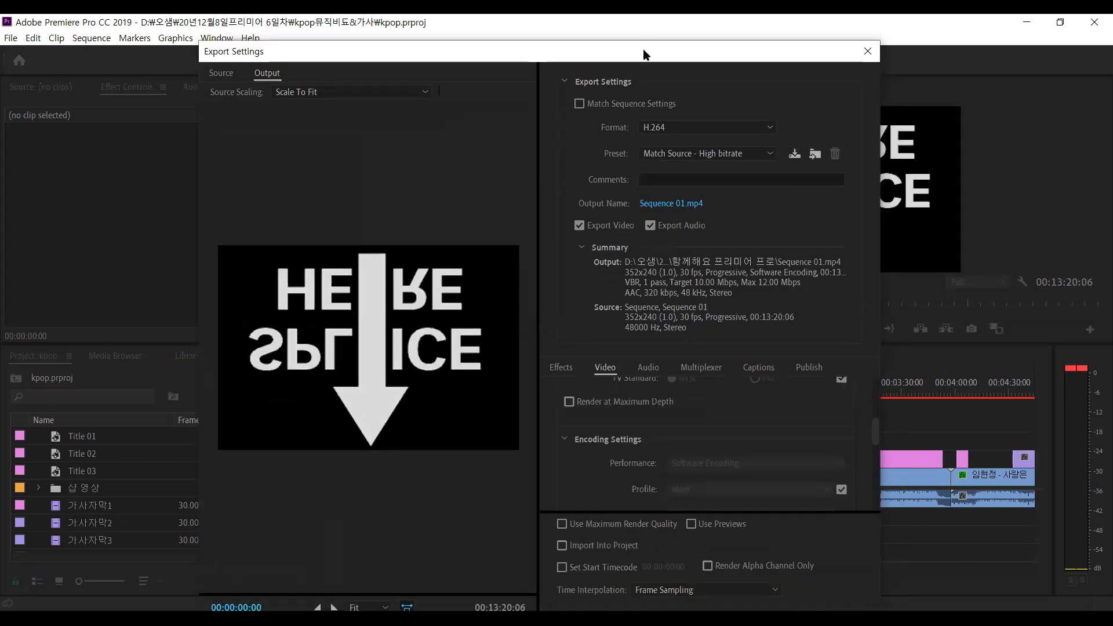
Move the Export Settings dialog up to expose its lower options and buttons
{"action": "left_click_drag", "start_coordinate": [645, 50], "coordinate": [640, 24]}
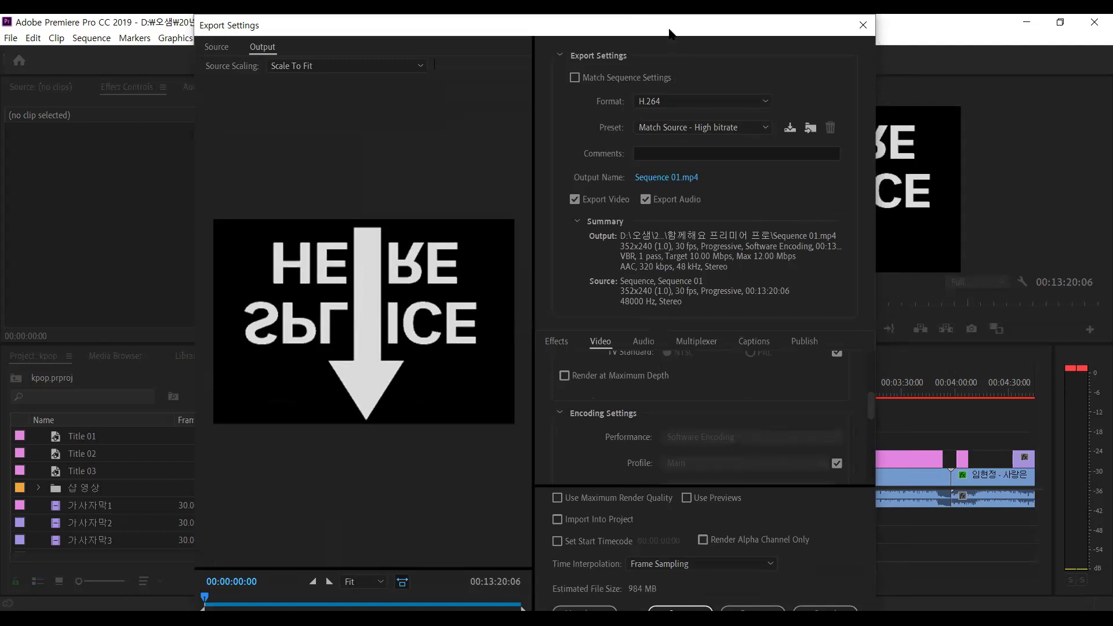
{"action": "left_click_drag", "start_coordinate": [666, 23], "coordinate": [665, 23]}
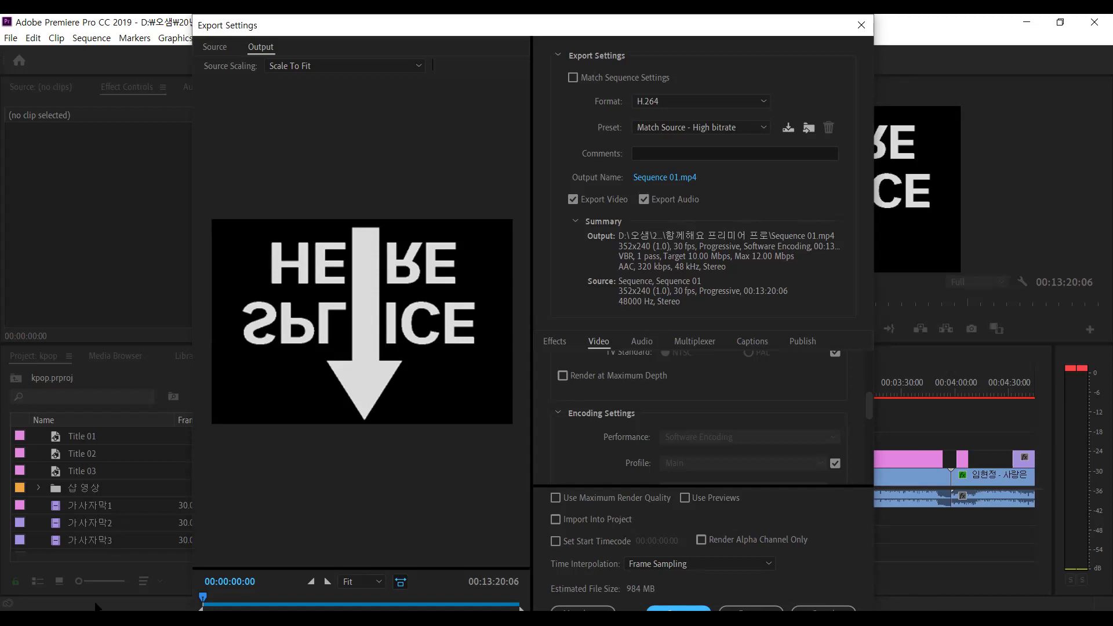
Look for Adobe Media Encoder CC 2019 among the installed apps in the Windows Start menu
{"action": "key", "text": "Return"}
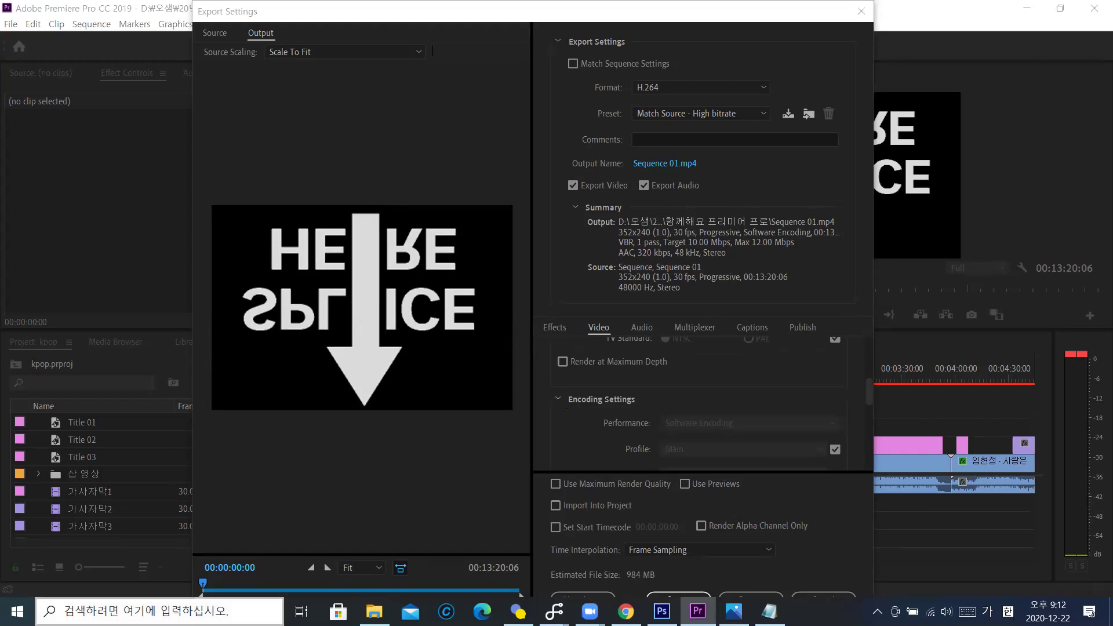
{"action": "left_click", "coordinate": [16, 611]}
{"action": "scroll", "coordinate": [580, 356], "scroll_direction": "down", "scroll_amount": 1}
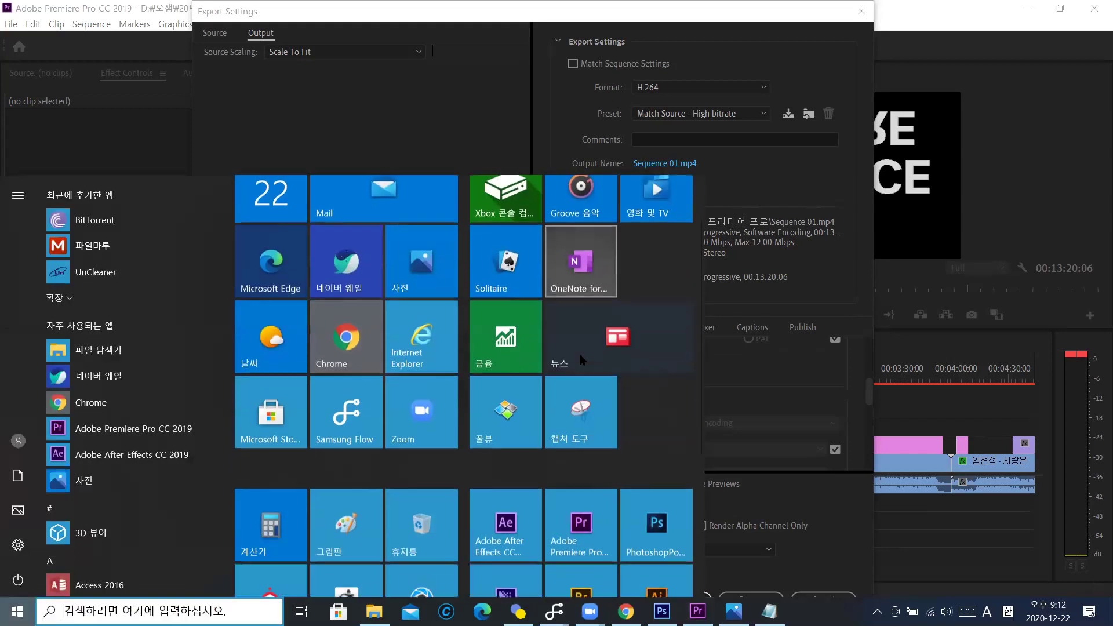
{"action": "scroll", "coordinate": [581, 359], "scroll_direction": "down", "scroll_amount": 1}
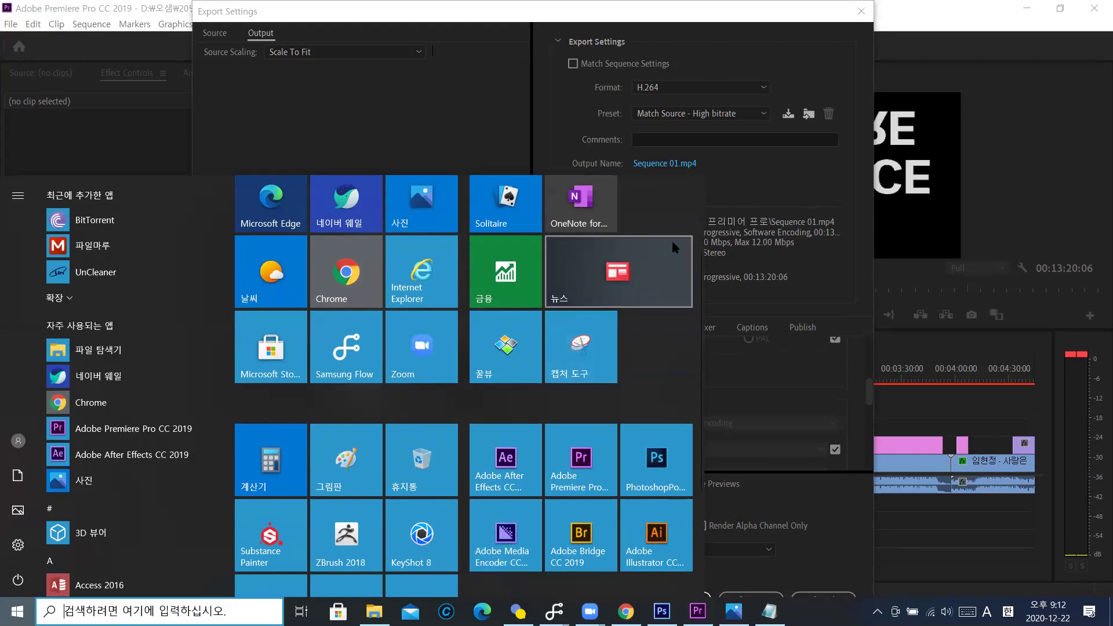
{"action": "left_click", "coordinate": [719, 37]}
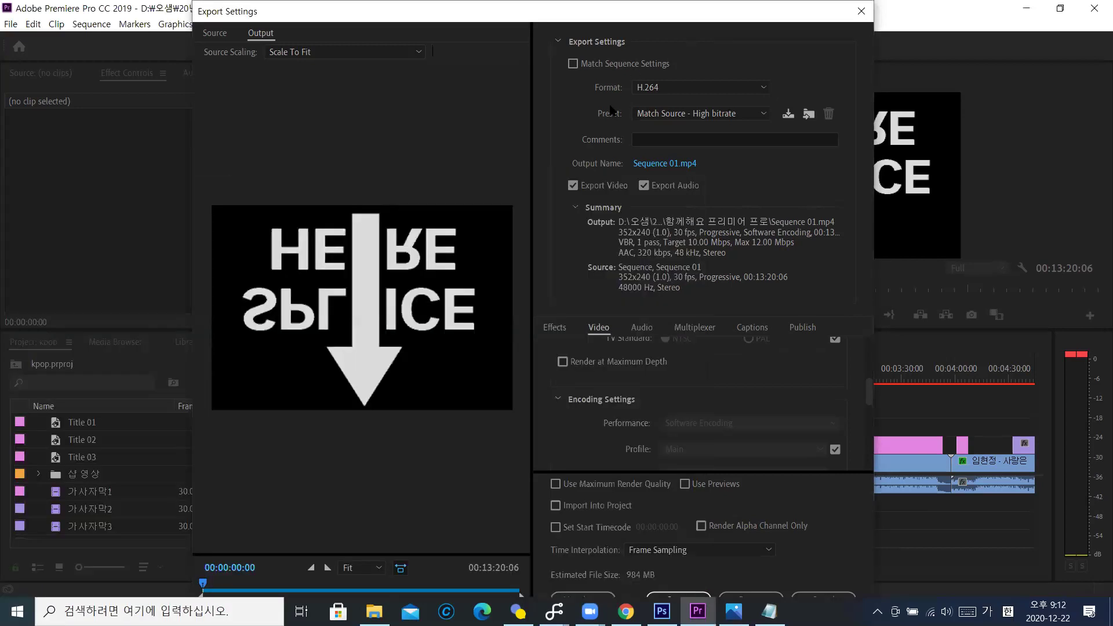
Send Sequence 01 to the Adobe Media Encoder queue with the H.264 format and Match Source - High bitrate preset
{"action": "left_click", "coordinate": [572, 596]}
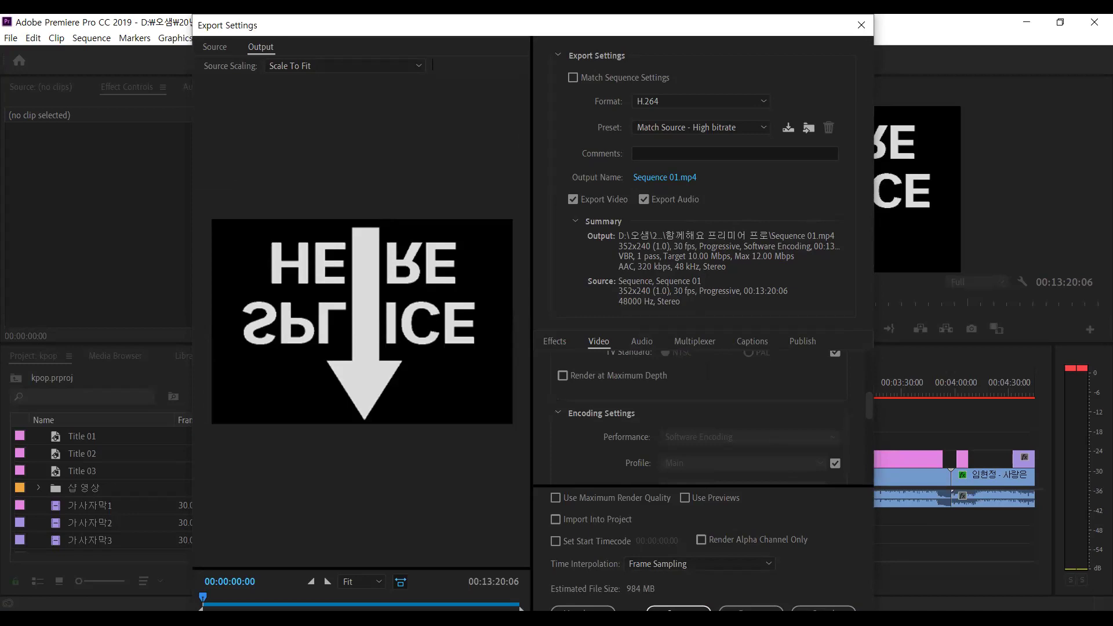
{"action": "left_click", "coordinate": [750, 608]}
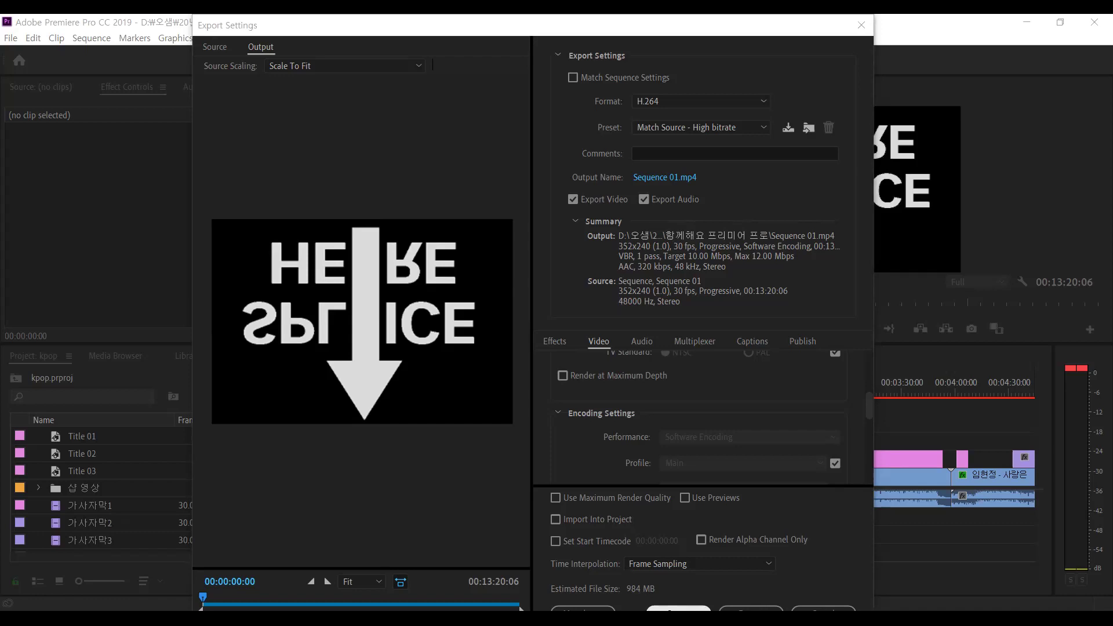
{"action": "key", "text": "Escape"}
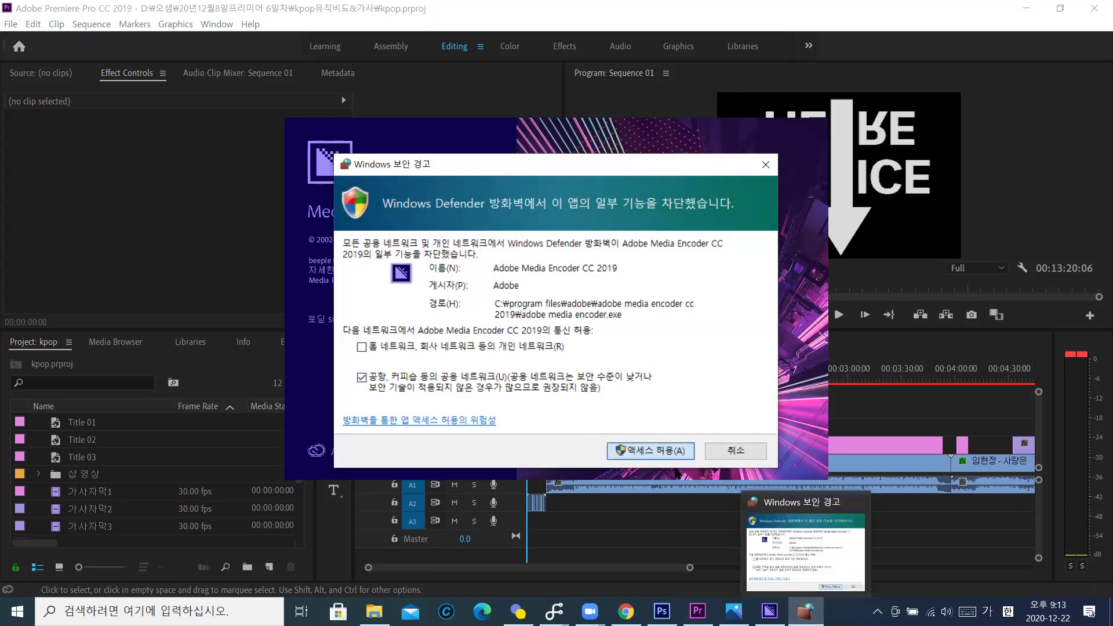
Allow Adobe Media Encoder CC 2019 through the Windows Defender firewall on public networks and maximize its window
{"action": "left_click", "coordinate": [664, 456]}
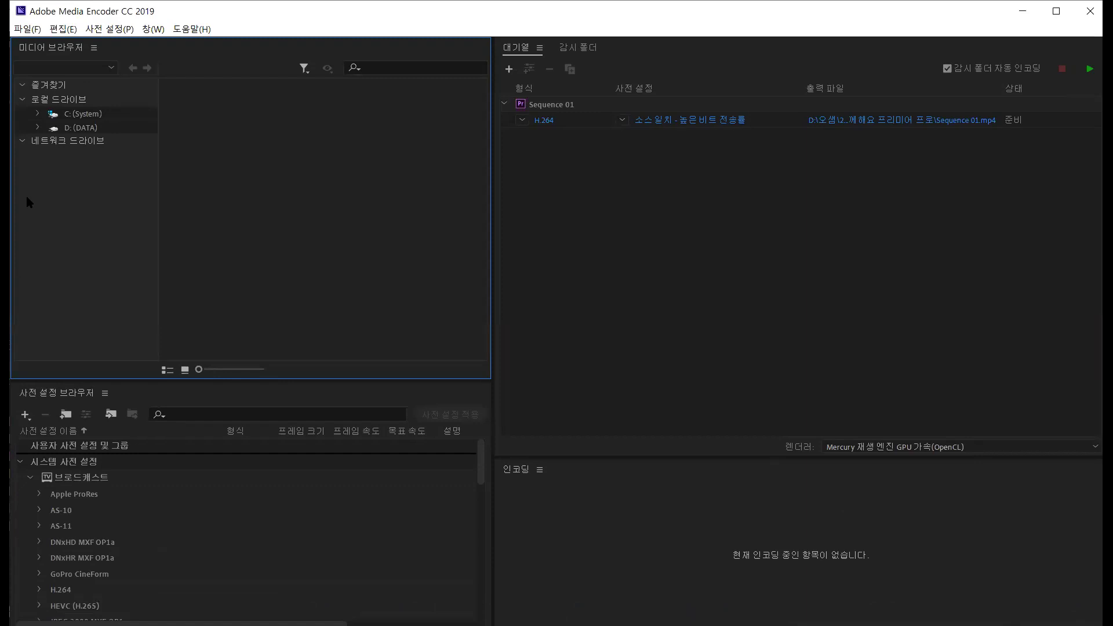
{"action": "left_click", "coordinate": [1056, 10]}
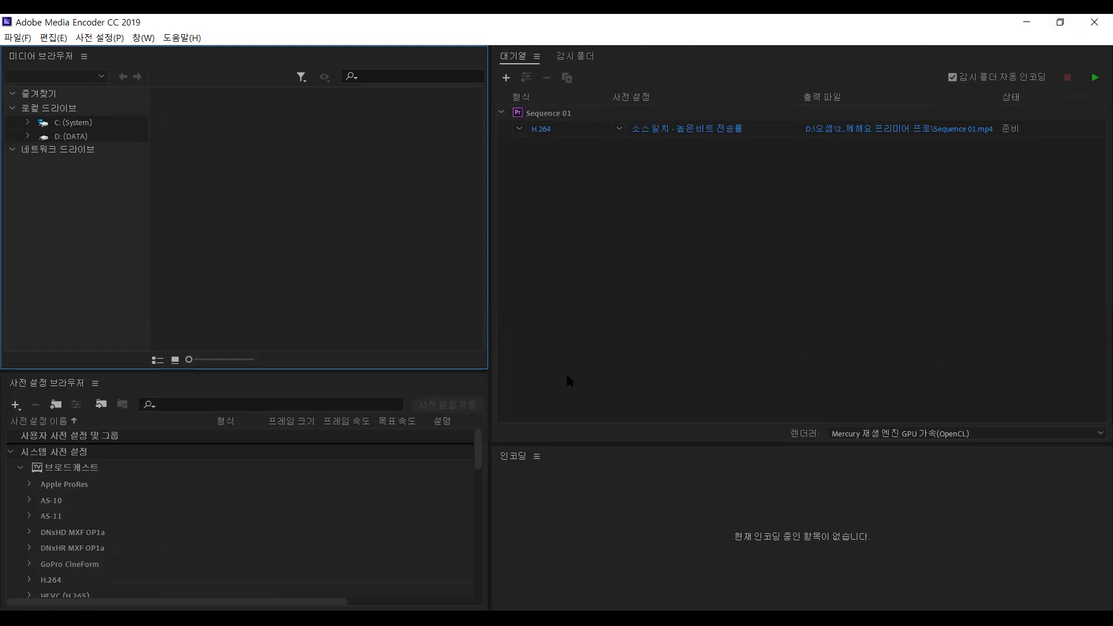
Select Mercury GPU acceleration (OpenCL) as the renderer for the encoding queue
{"action": "left_click", "coordinate": [735, 318]}
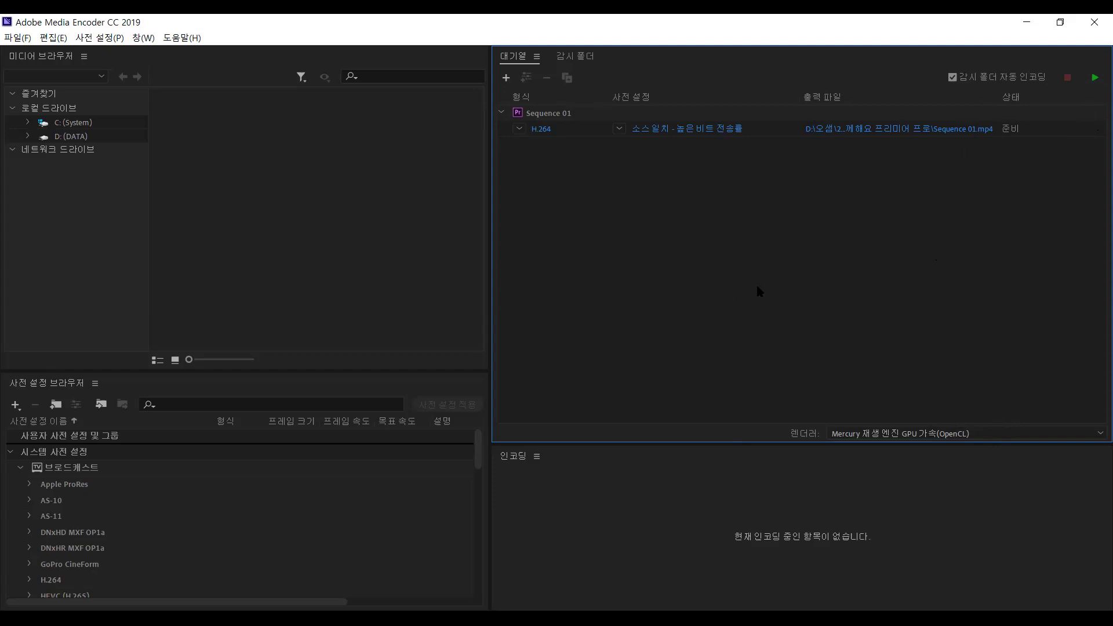
{"action": "left_click", "coordinate": [1049, 439]}
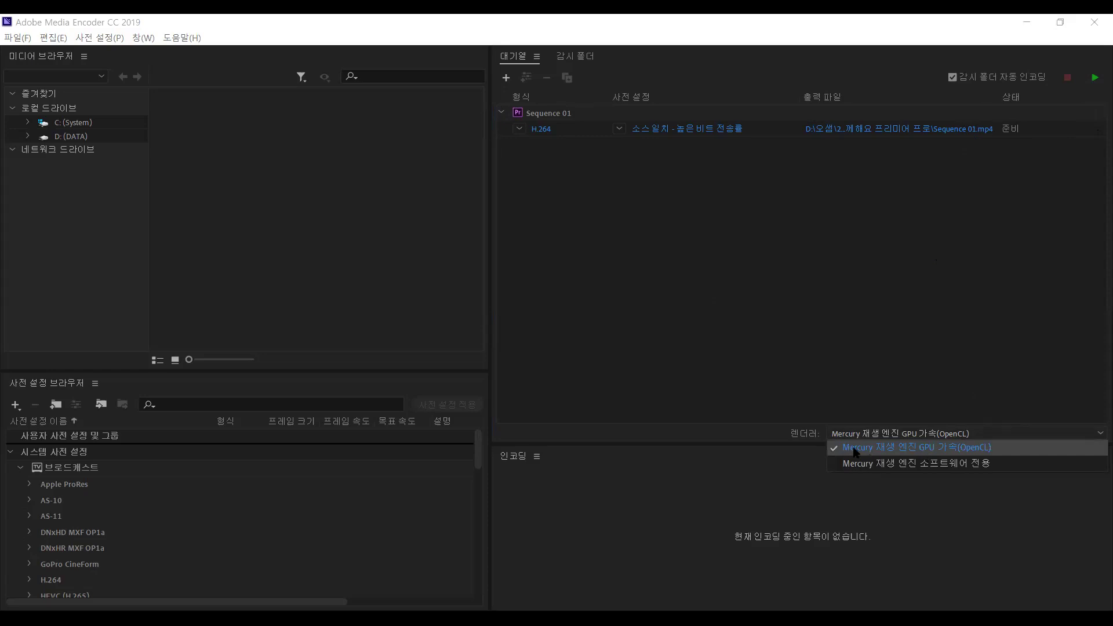
{"action": "left_click", "coordinate": [948, 449]}
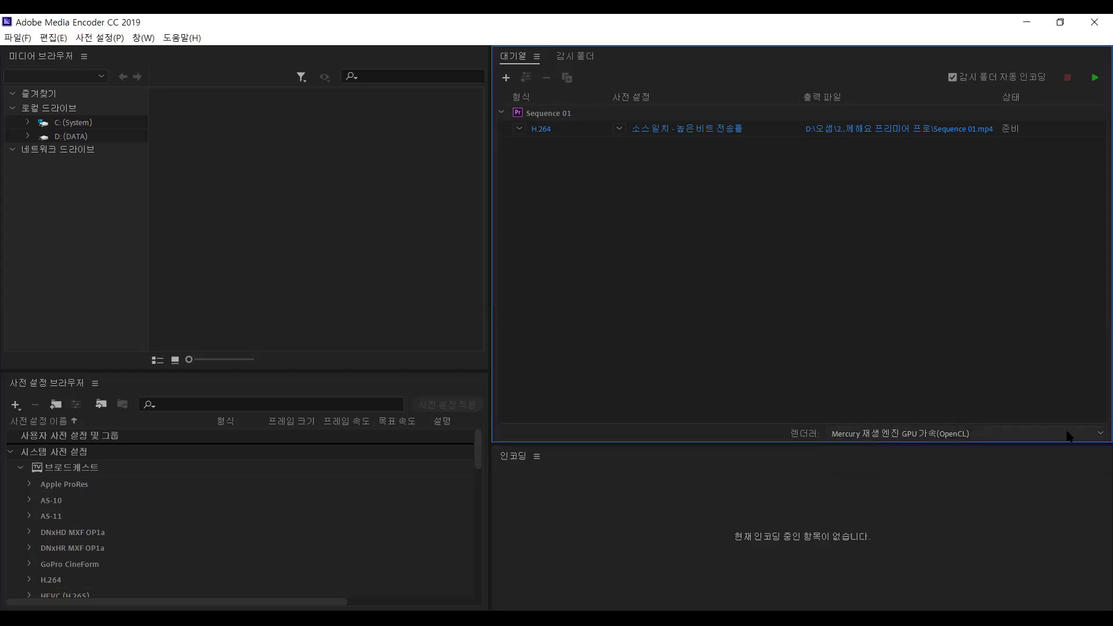
Look through the presets of the queued Sequence 01 and choose H.264 as its output format
{"action": "left_click", "coordinate": [619, 131]}
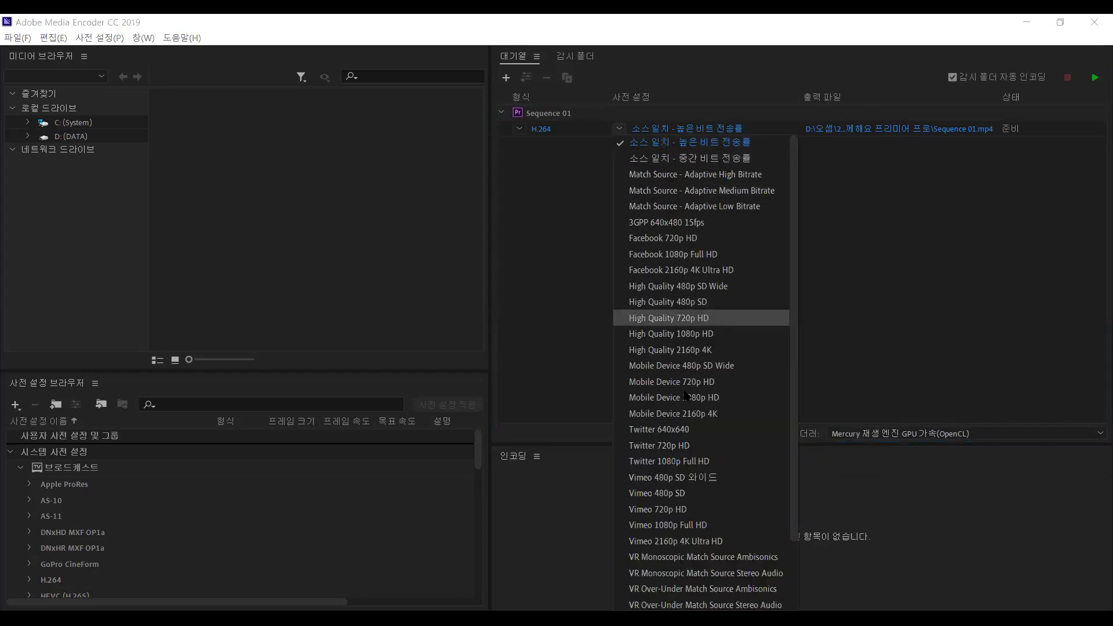
{"action": "left_click", "coordinate": [573, 125]}
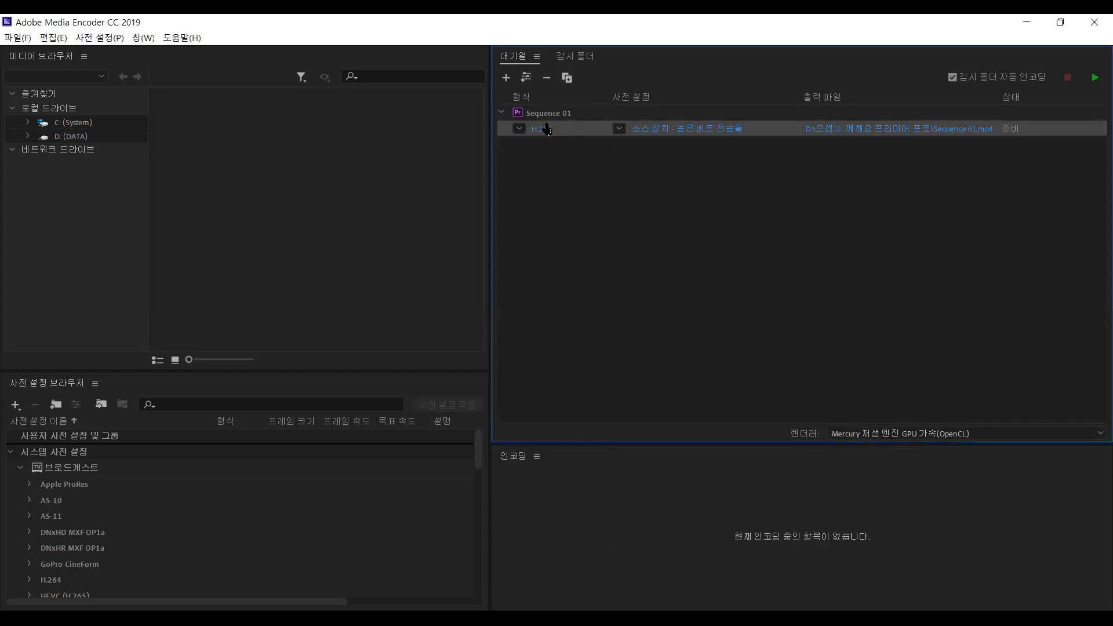
{"action": "left_click", "coordinate": [519, 129]}
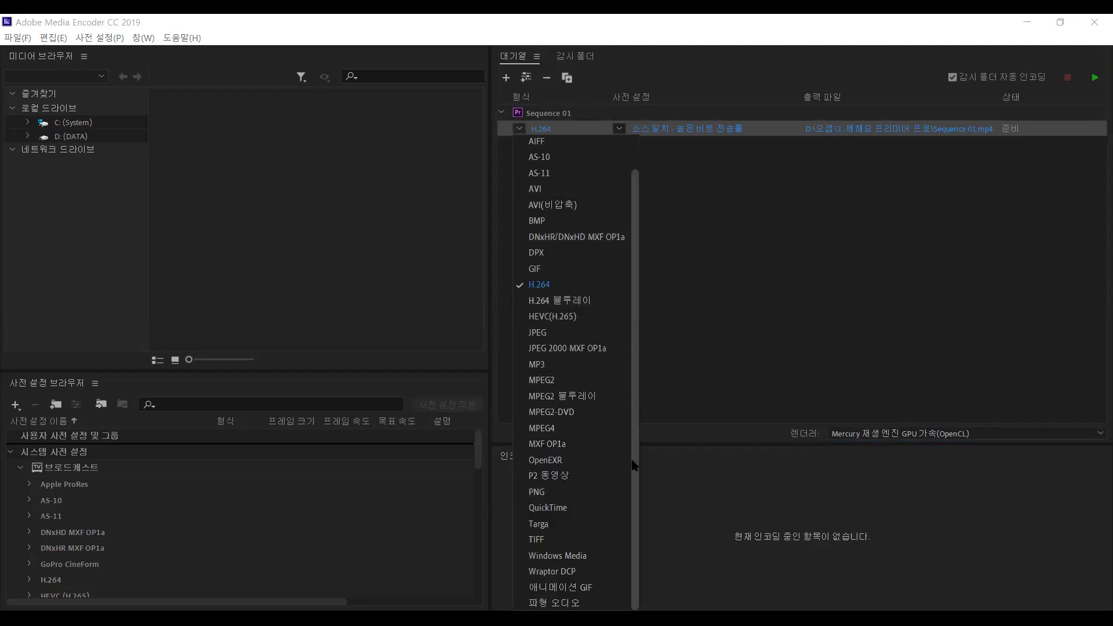
{"action": "scroll", "coordinate": [633, 229], "scroll_direction": "up", "scroll_amount": 1}
{"action": "scroll", "coordinate": [632, 229], "scroll_direction": "up", "scroll_amount": 1}
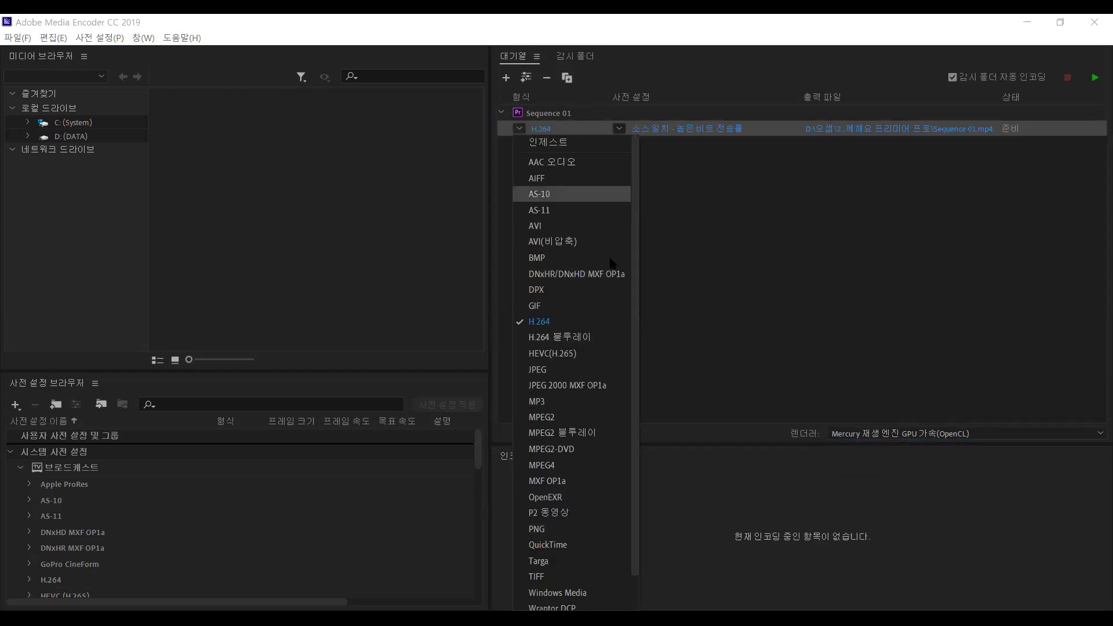
{"action": "left_click", "coordinate": [600, 325]}
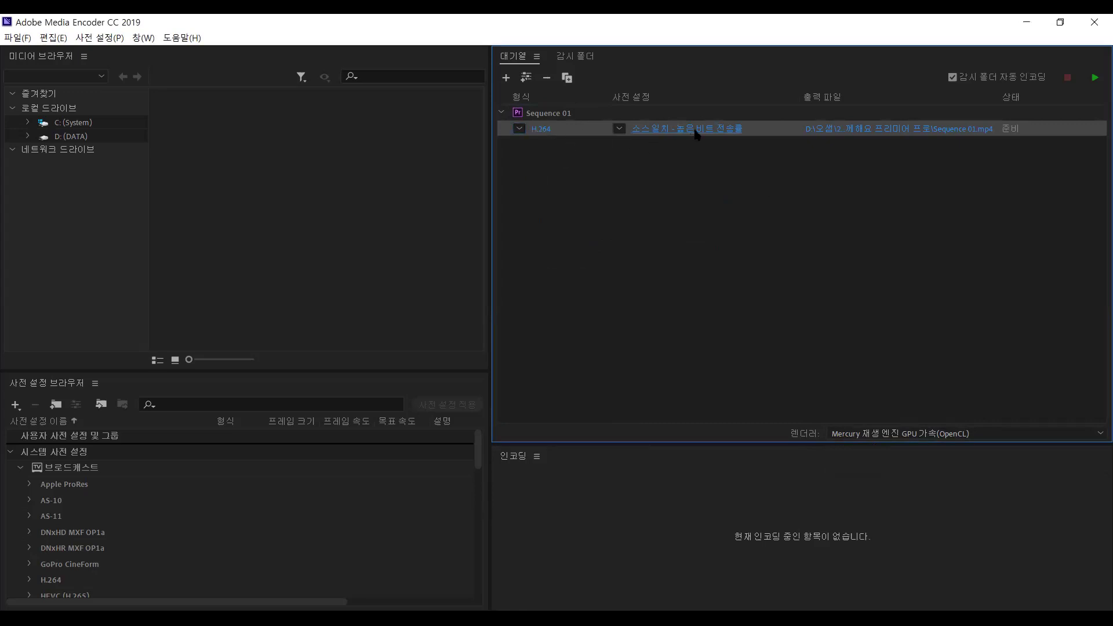
Examine the export settings and the available H.264 presets of the queued Sequence 01 without changing them
{"action": "left_click", "coordinate": [619, 128]}
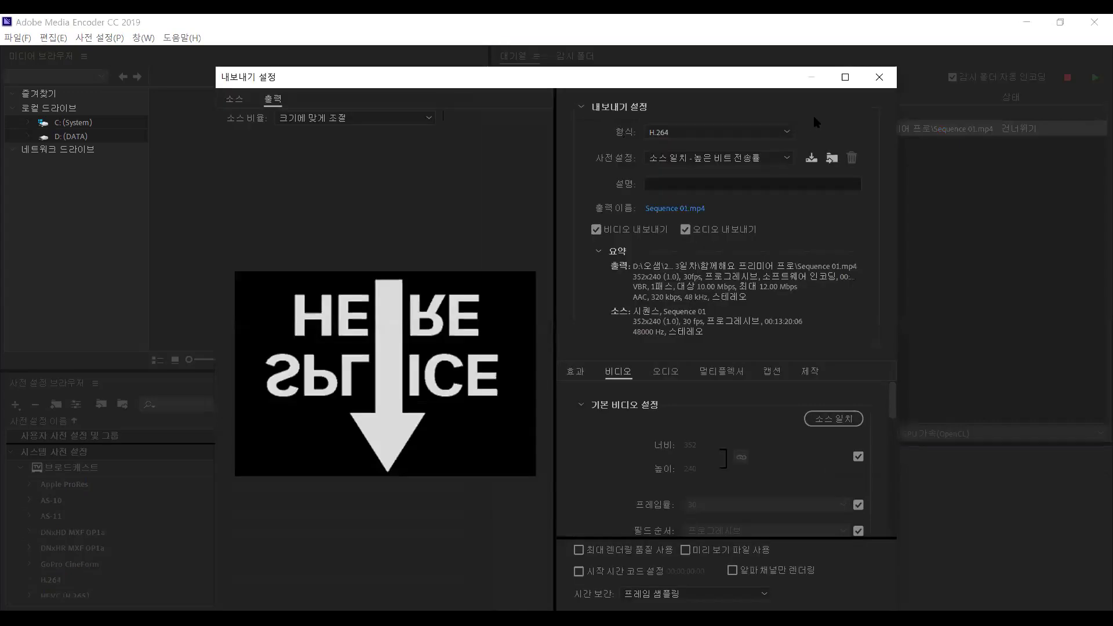
{"action": "left_click", "coordinate": [877, 79]}
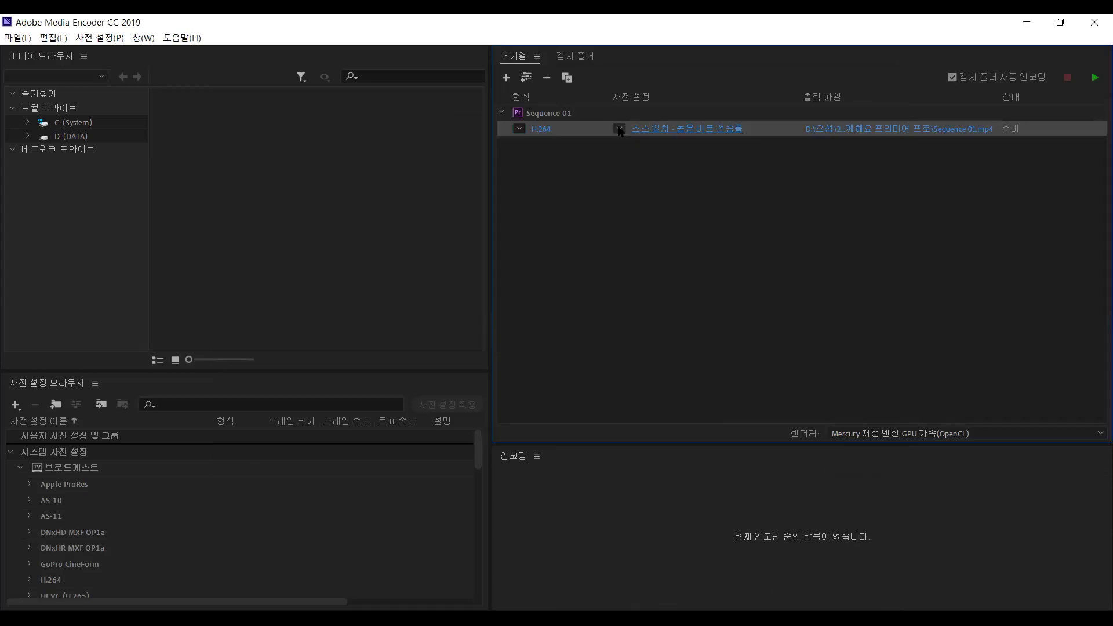
{"action": "left_click", "coordinate": [619, 129]}
{"action": "scroll", "coordinate": [713, 510], "scroll_direction": "down", "scroll_amount": 2}
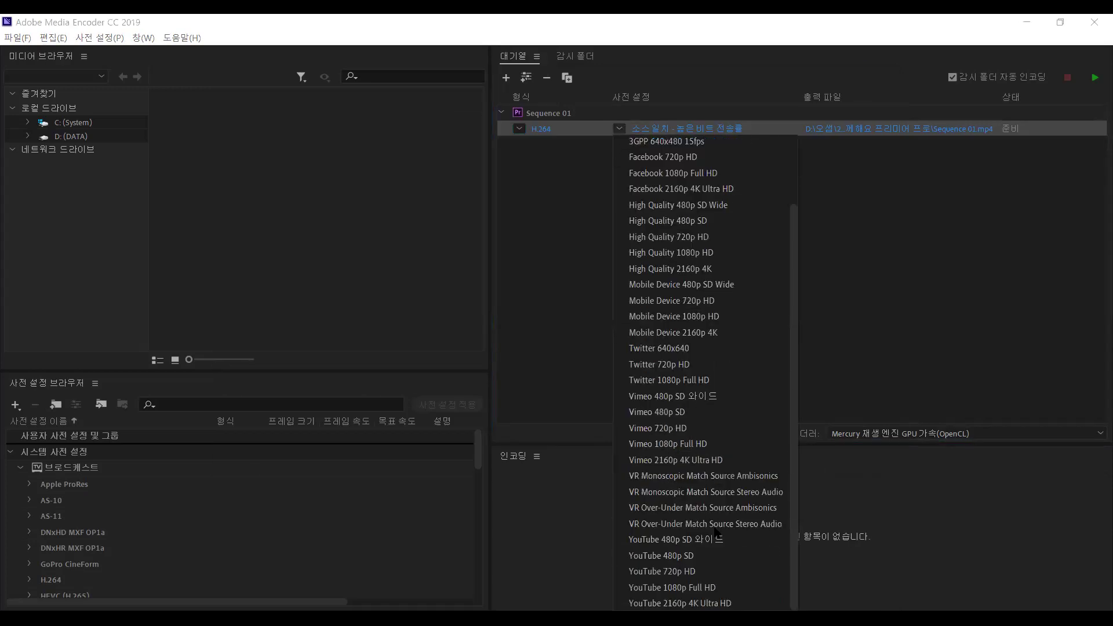
{"action": "scroll", "coordinate": [717, 536], "scroll_direction": "up", "scroll_amount": 2}
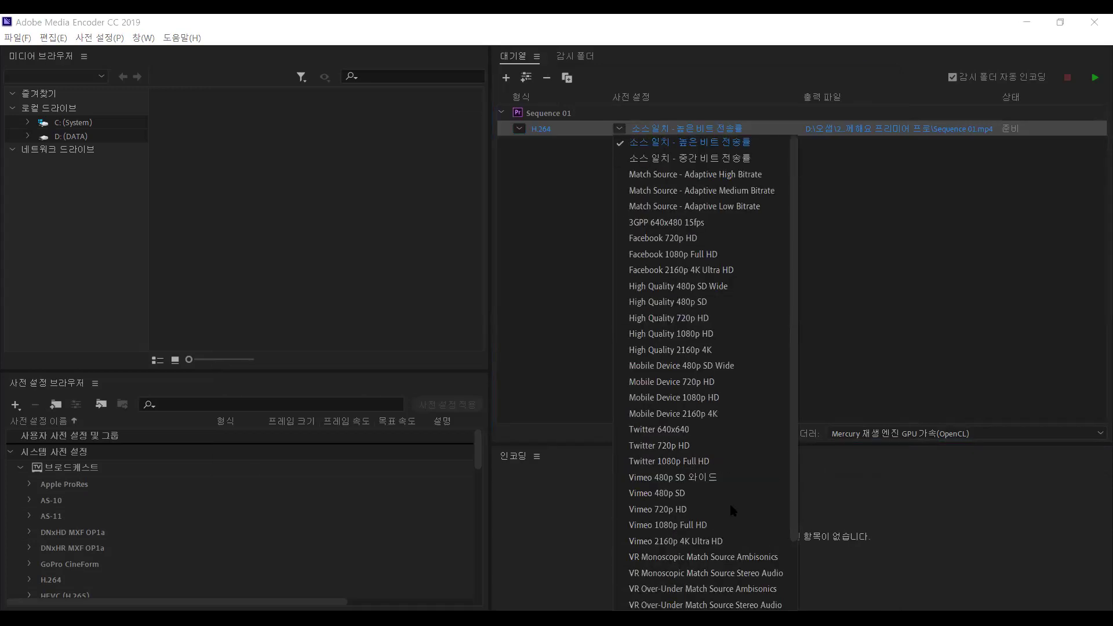
{"action": "scroll", "coordinate": [737, 512], "scroll_direction": "down", "scroll_amount": 2}
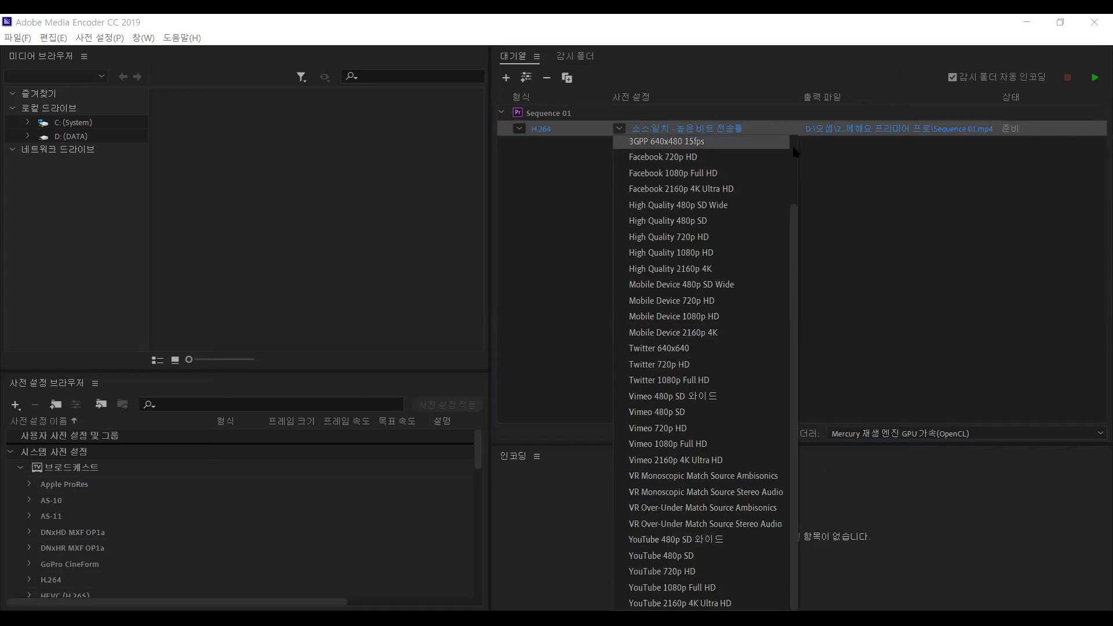
{"action": "left_click", "coordinate": [690, 130]}
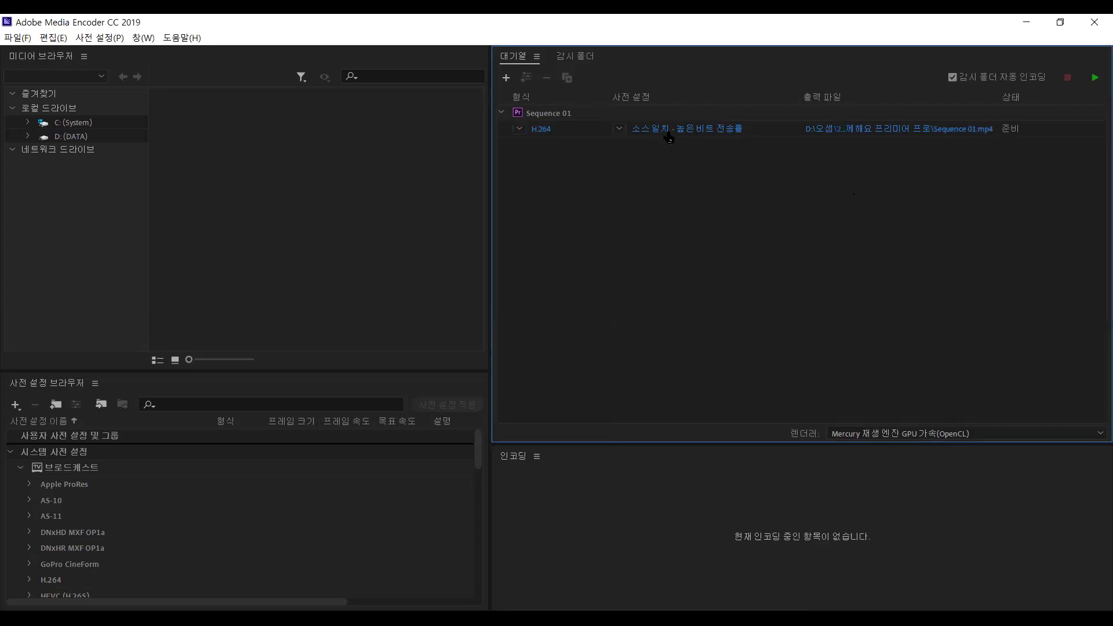
{"action": "mouse_move", "coordinate": [687, 131]}
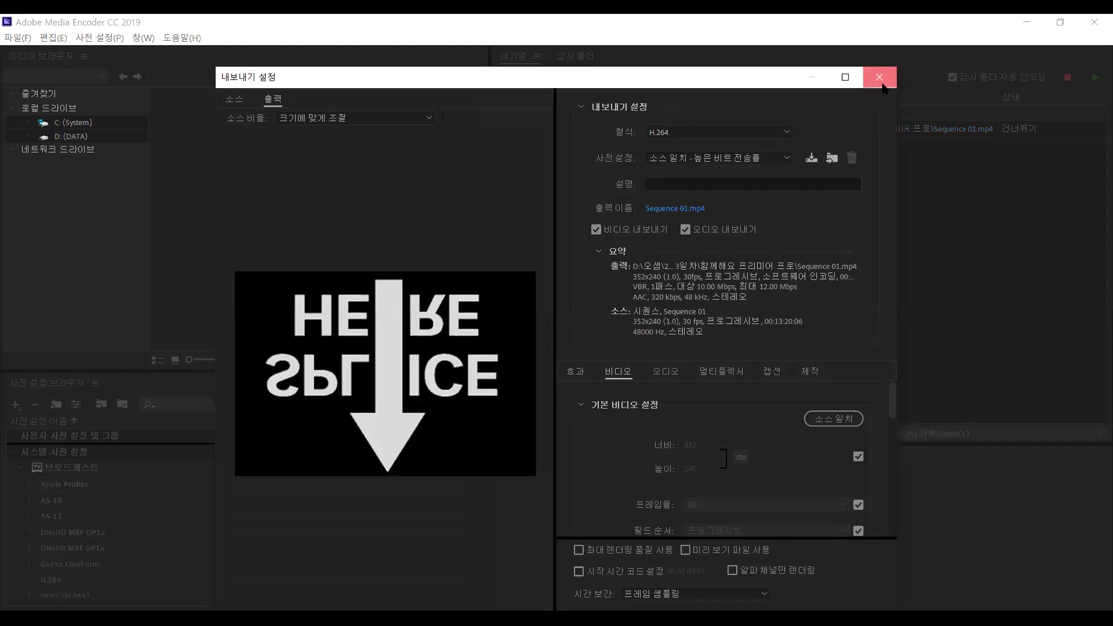
{"action": "left_click", "coordinate": [880, 77]}
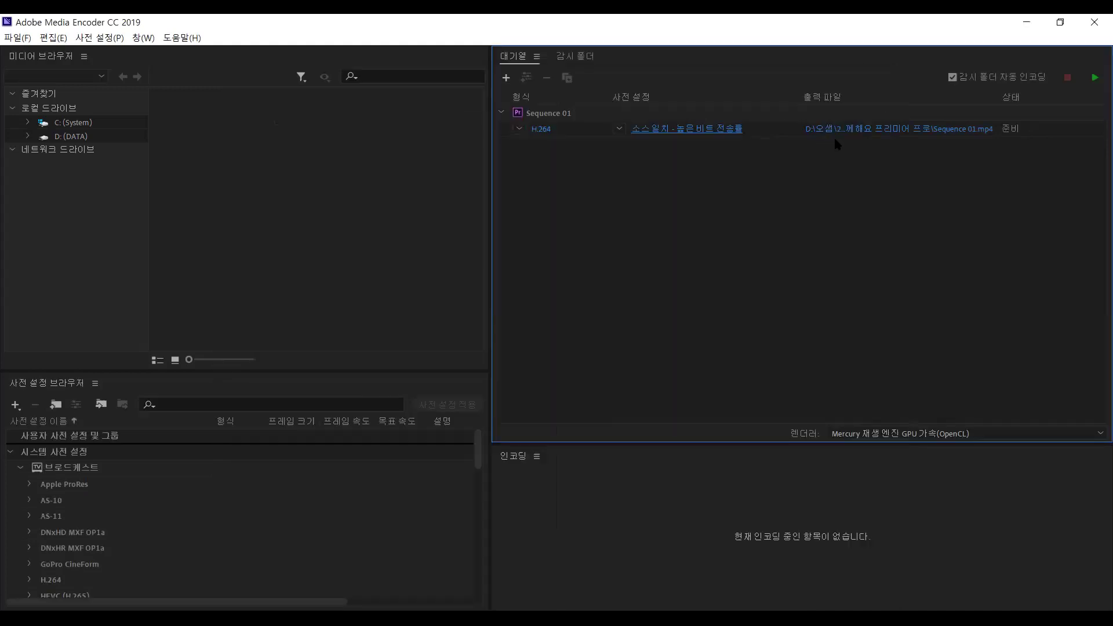
Set the output location of the queued sequence to the kpop뮤직비됴&가사 folder inside 20년12월8일프리미어 6일차
{"action": "left_click", "coordinate": [897, 135]}
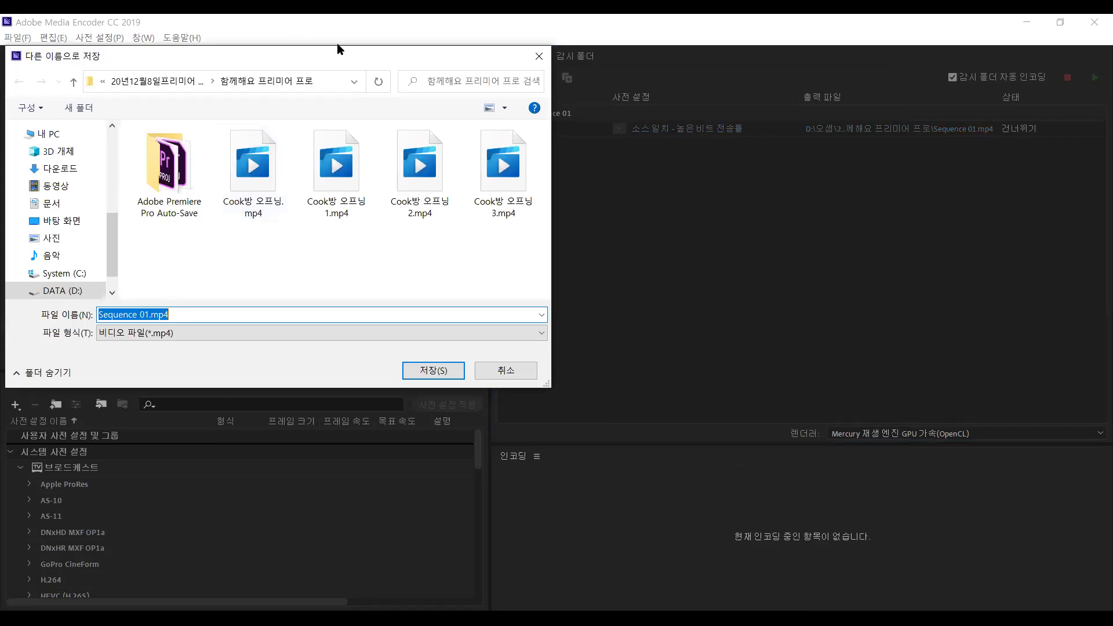
{"action": "left_click_drag", "start_coordinate": [338, 47], "coordinate": [342, 103]}
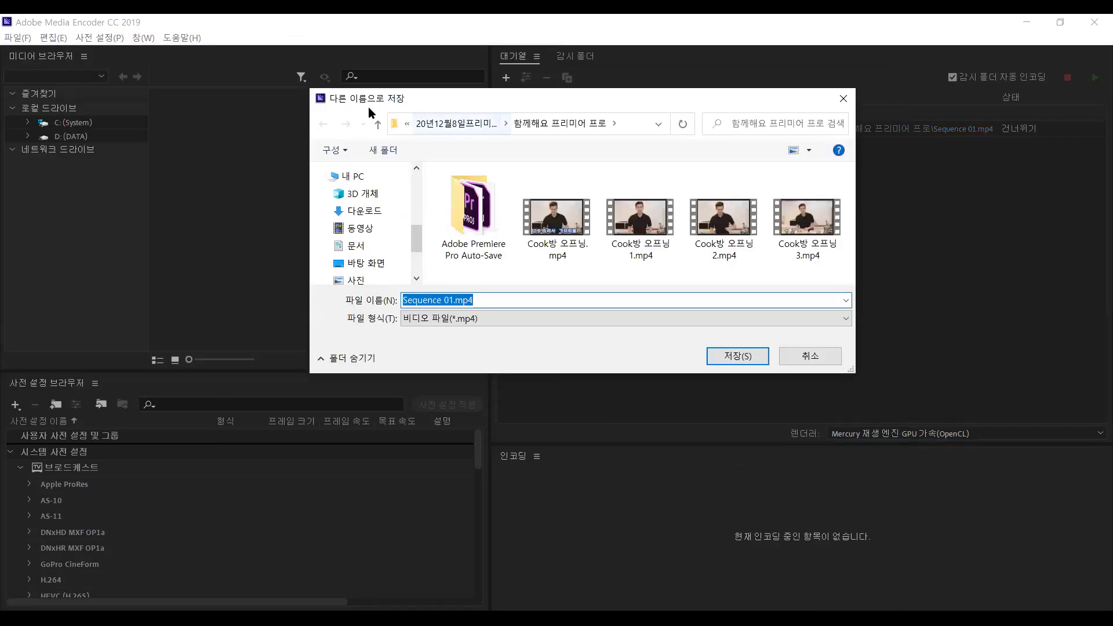
{"action": "left_click", "coordinate": [382, 129]}
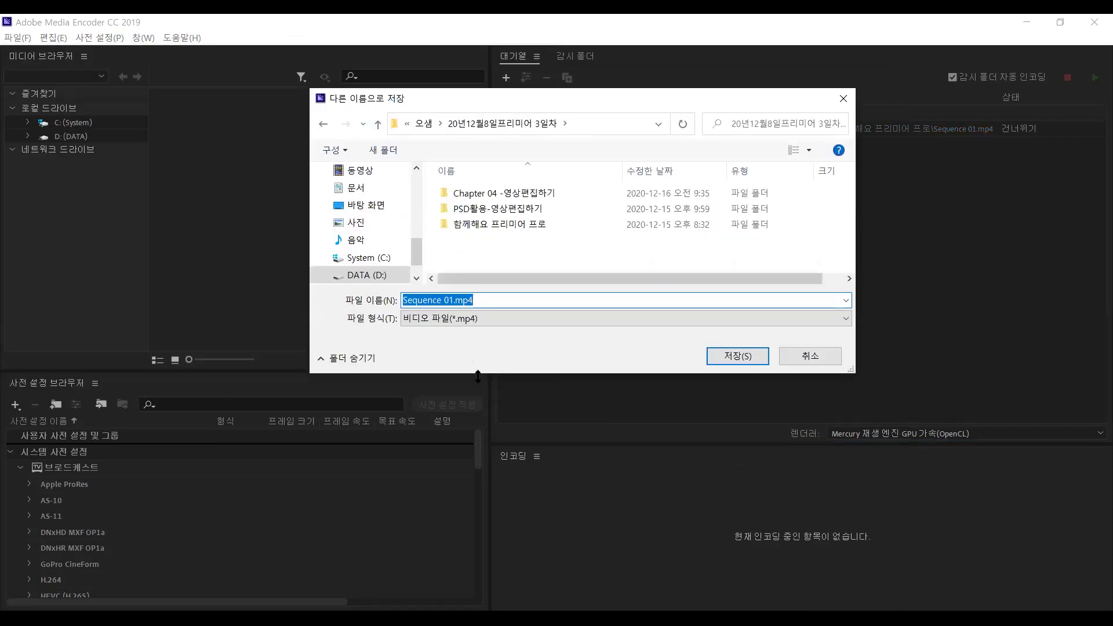
{"action": "left_click_drag", "start_coordinate": [478, 376], "coordinate": [477, 515]}
{"action": "left_click", "coordinate": [424, 123]}
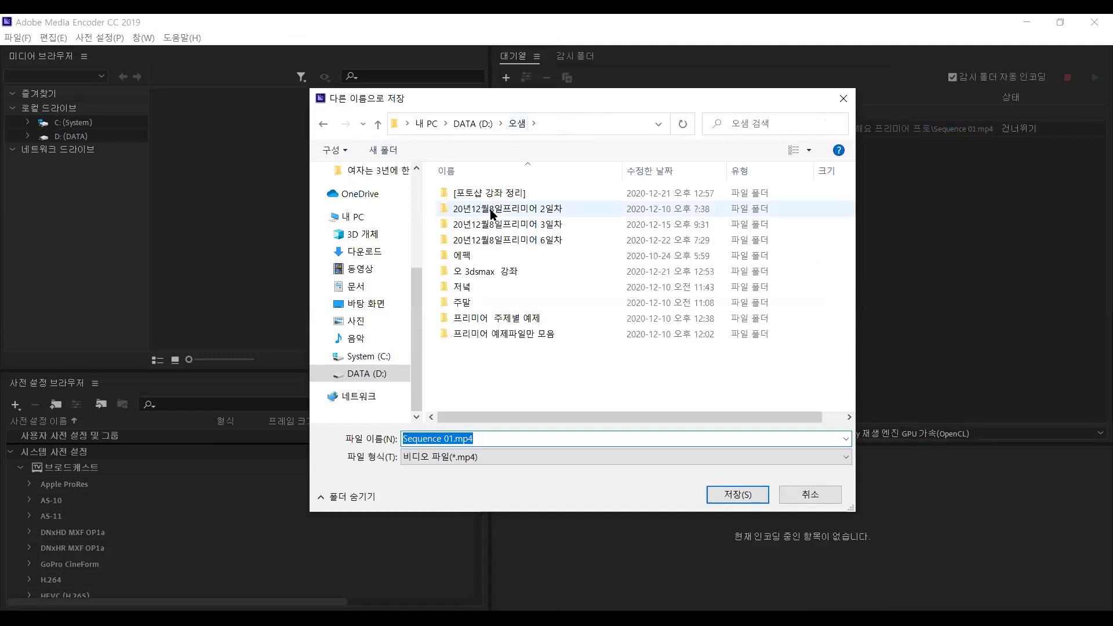
{"action": "double_click", "coordinate": [501, 243]}
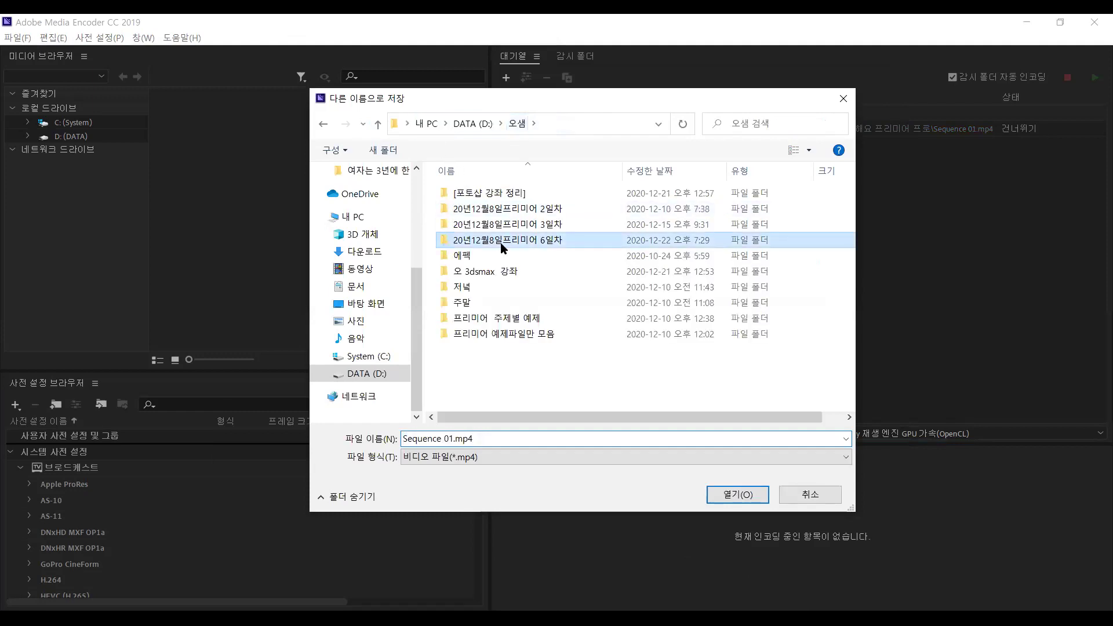
{"action": "left_click", "coordinate": [489, 196]}
{"action": "key", "text": "Return"}
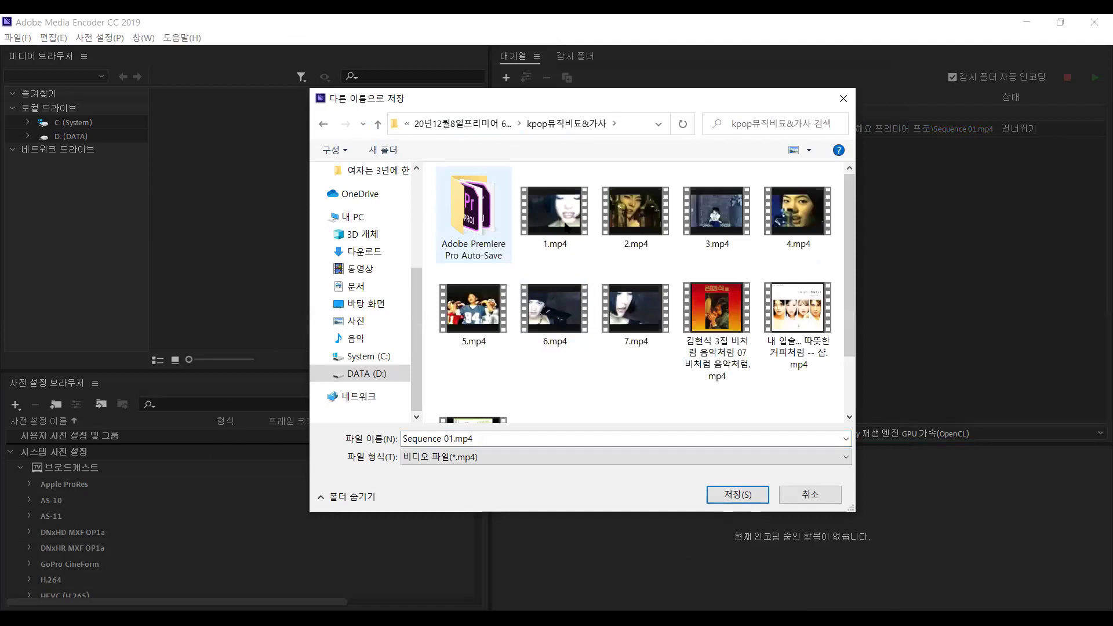
Save the queued output under the file name kpop뮤직비디오모음 as an mp4 and start encoding the queue
{"action": "left_click", "coordinate": [520, 438]}
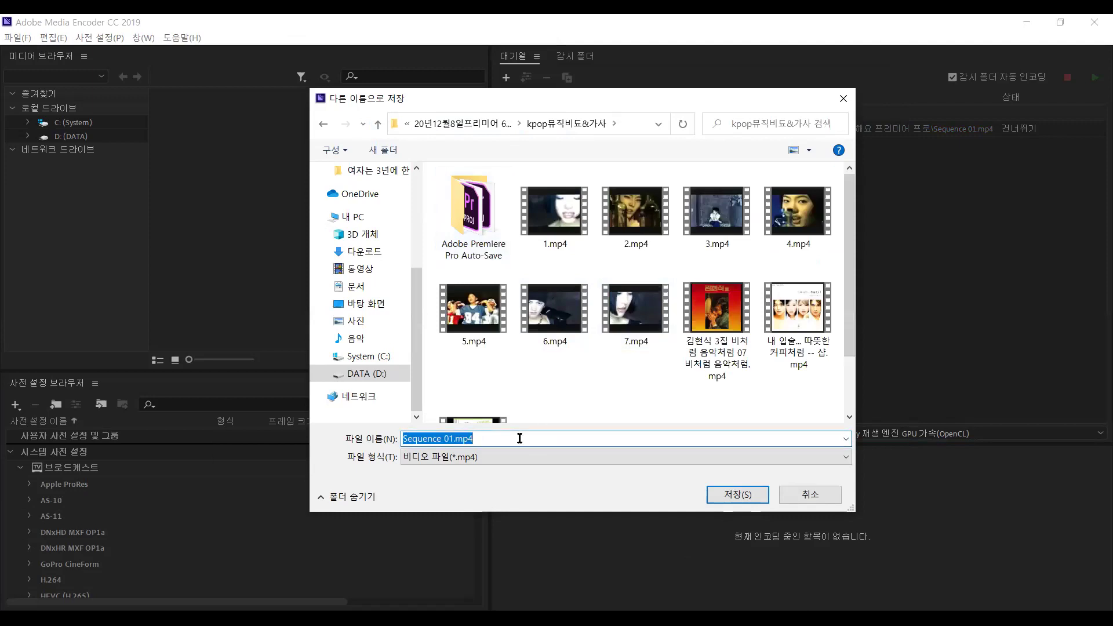
{"action": "type", "text": "1일차"}
{"action": "key", "text": "BackSpace"}
{"action": "key", "text": "BackSpace"}
{"action": "key", "text": "BackSpace"}
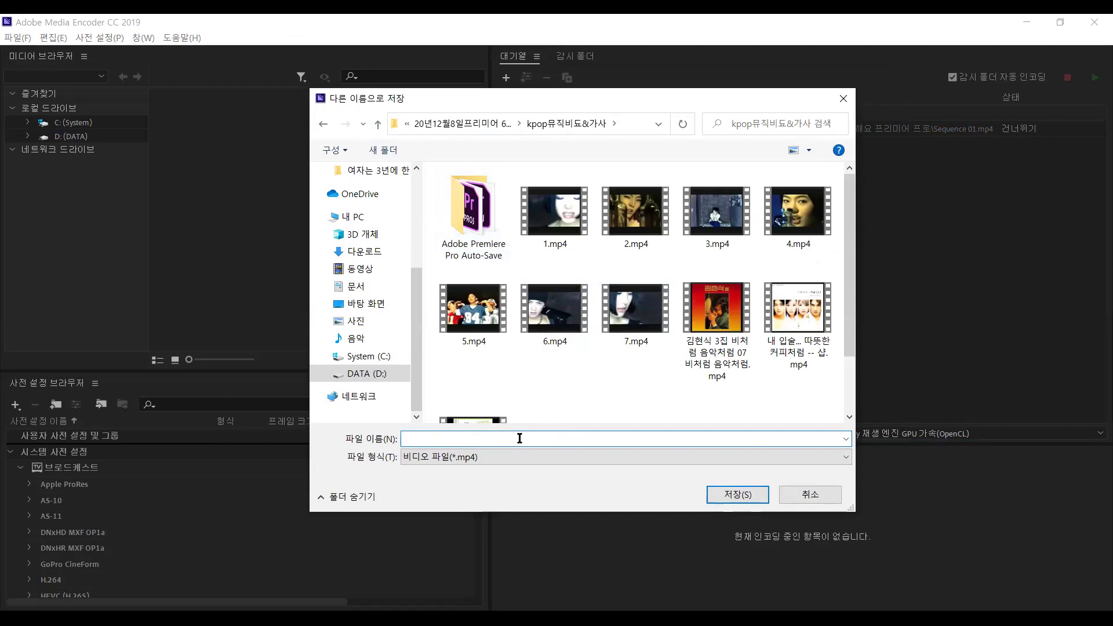
{"action": "type", "text": "kpop뮤"}
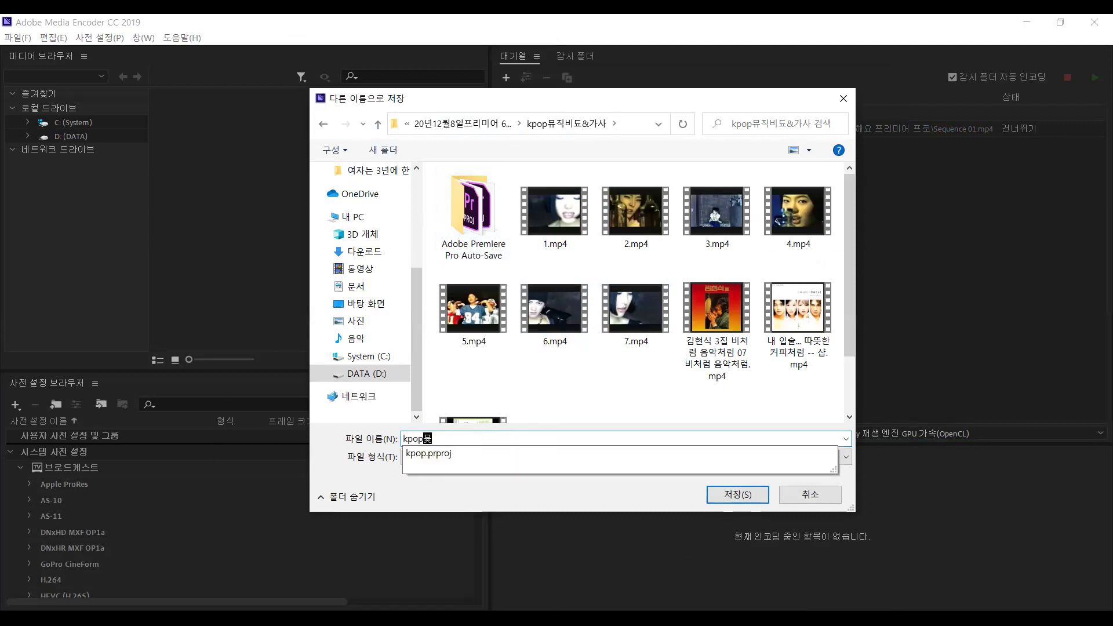
{"action": "type", "text": "직비디오모으"}
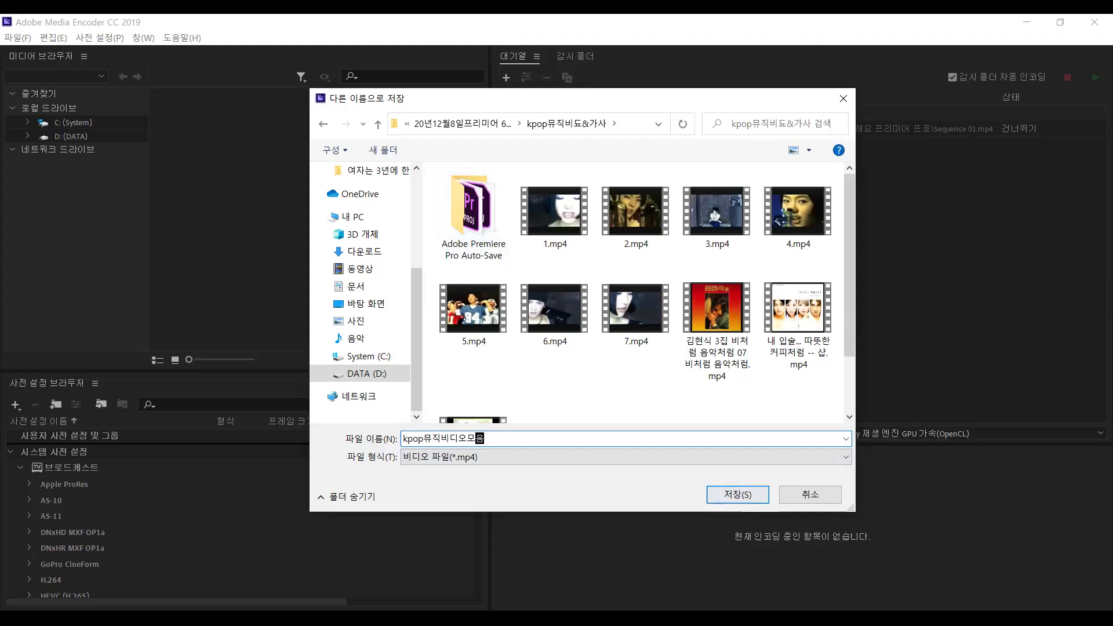
{"action": "left_click", "coordinate": [750, 500]}
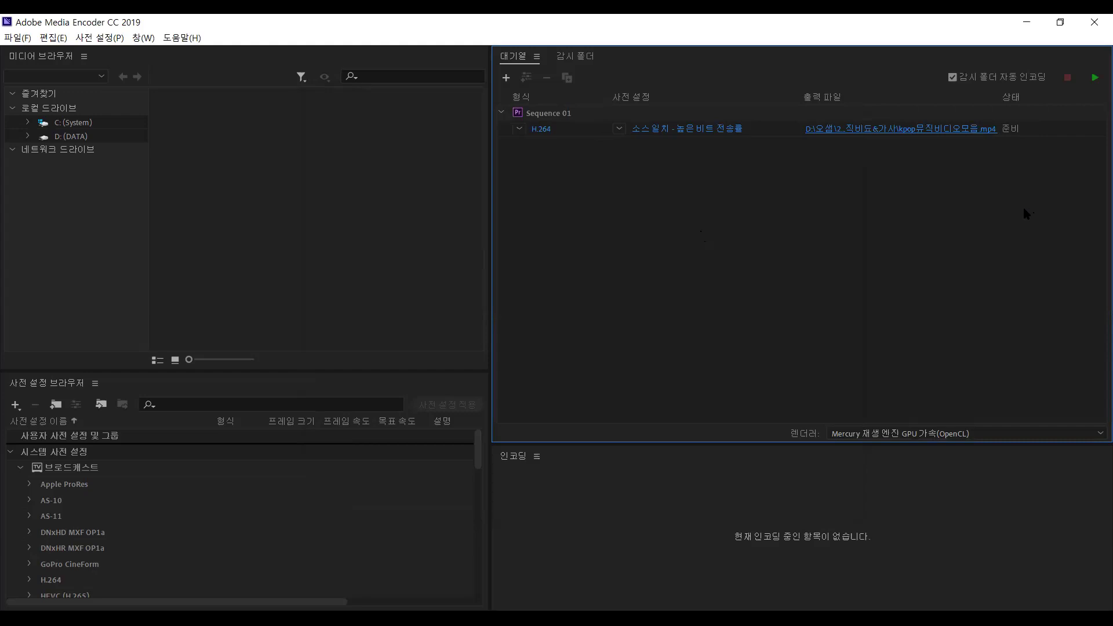
{"action": "left_click", "coordinate": [1094, 80]}
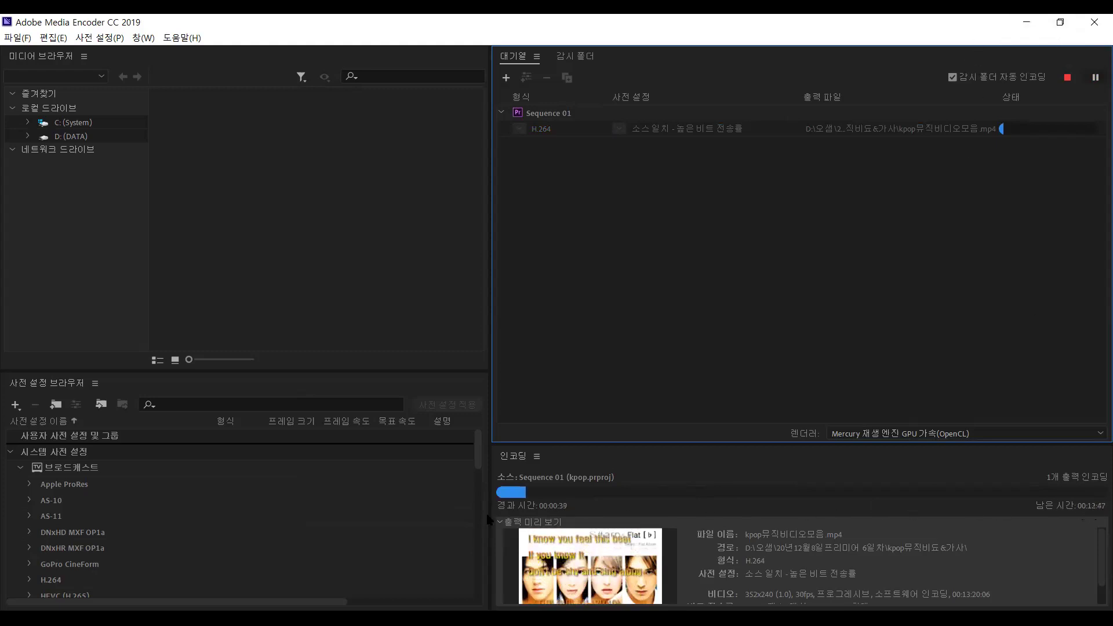
Minimize the encoder to return to Premiere Pro and save the kpop project
{"action": "left_click", "coordinate": [1023, 23]}
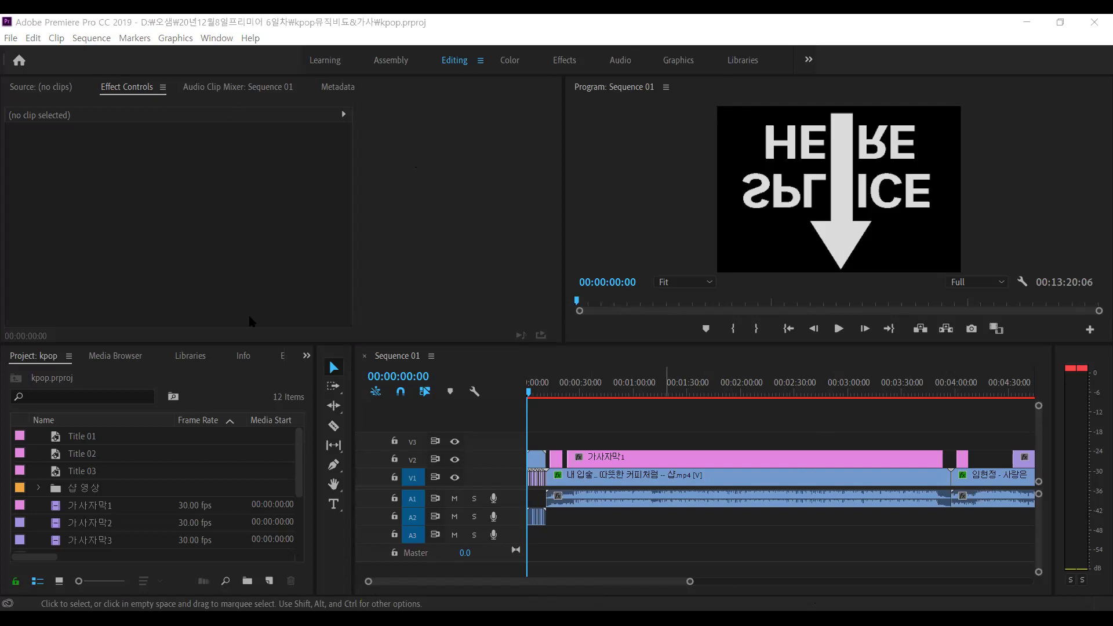
{"action": "left_click", "coordinate": [16, 38]}
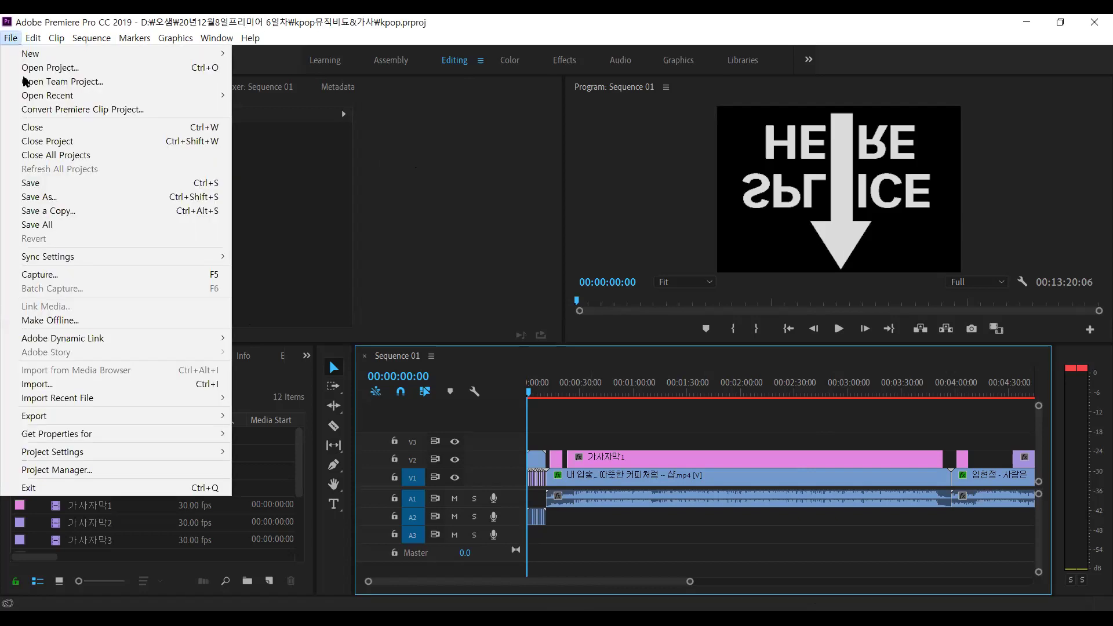
{"action": "left_click", "coordinate": [29, 183]}
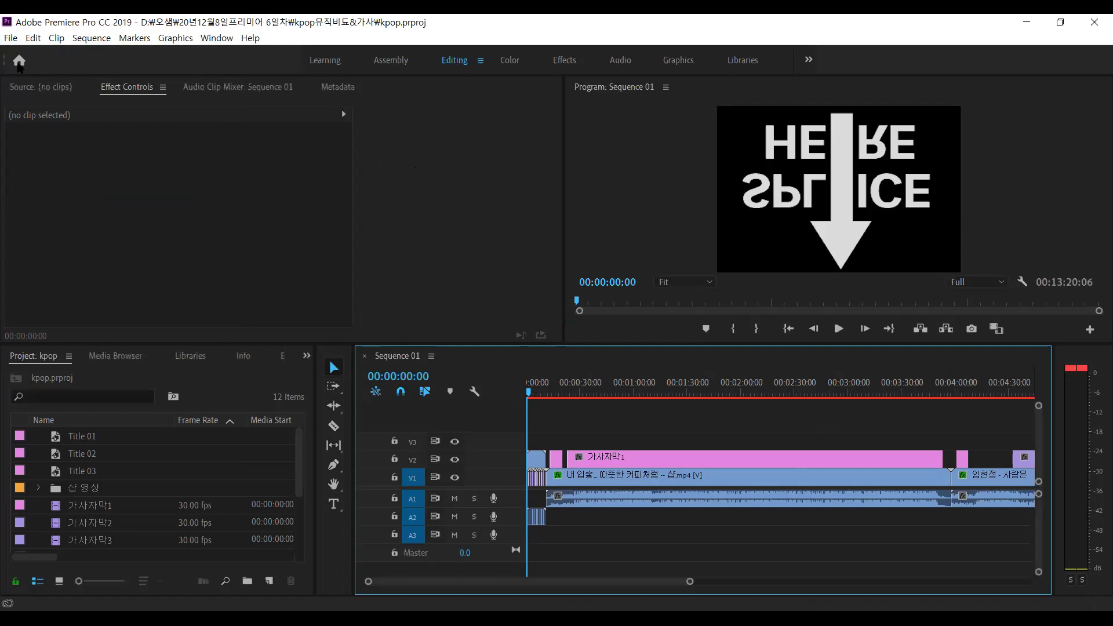
{"action": "left_click", "coordinate": [9, 38]}
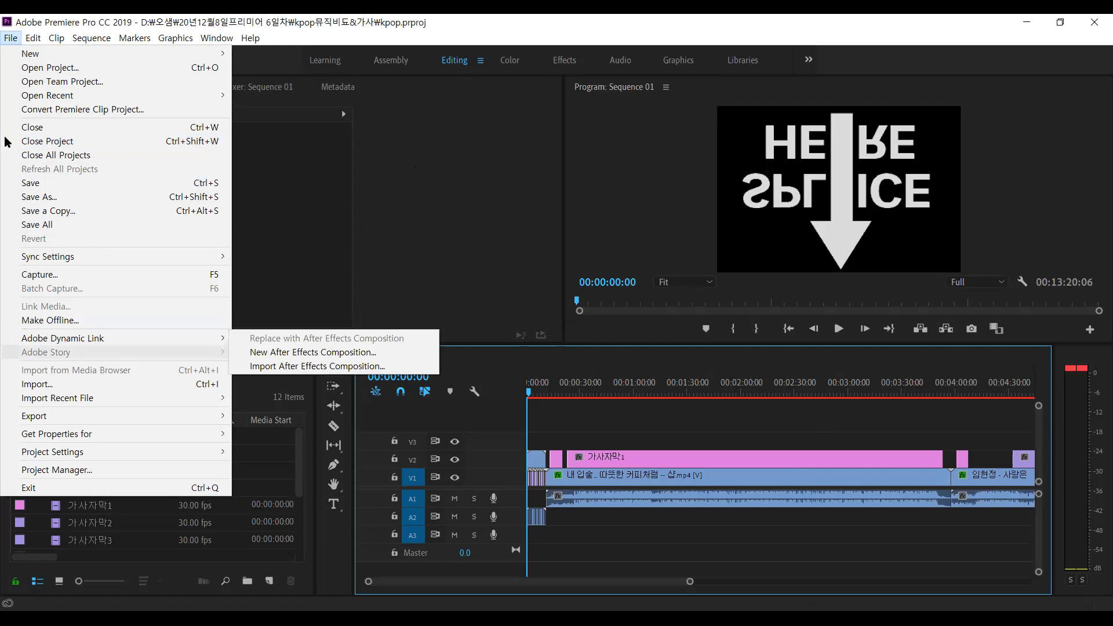
{"action": "left_click", "coordinate": [12, 39]}
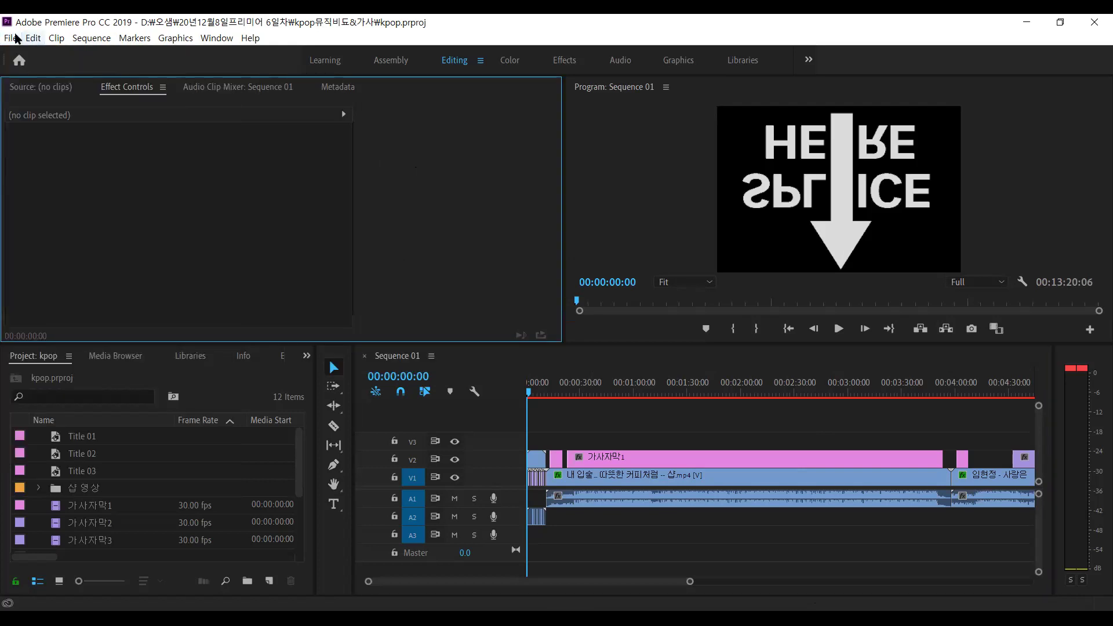
{"action": "left_click", "coordinate": [11, 38]}
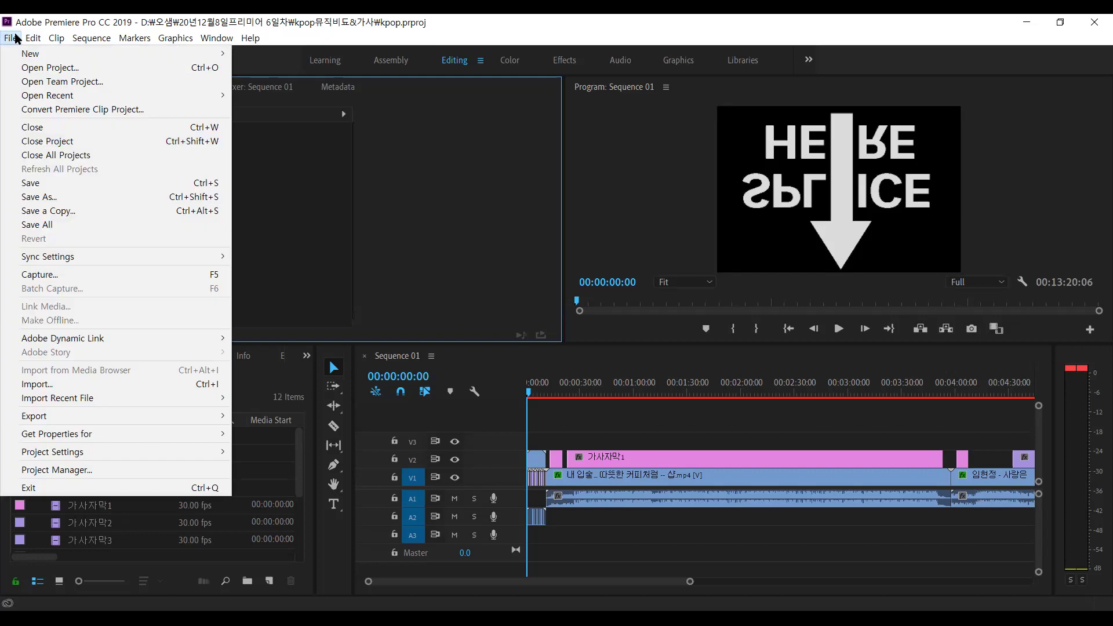
{"action": "mouse_move", "coordinate": [51, 38]}
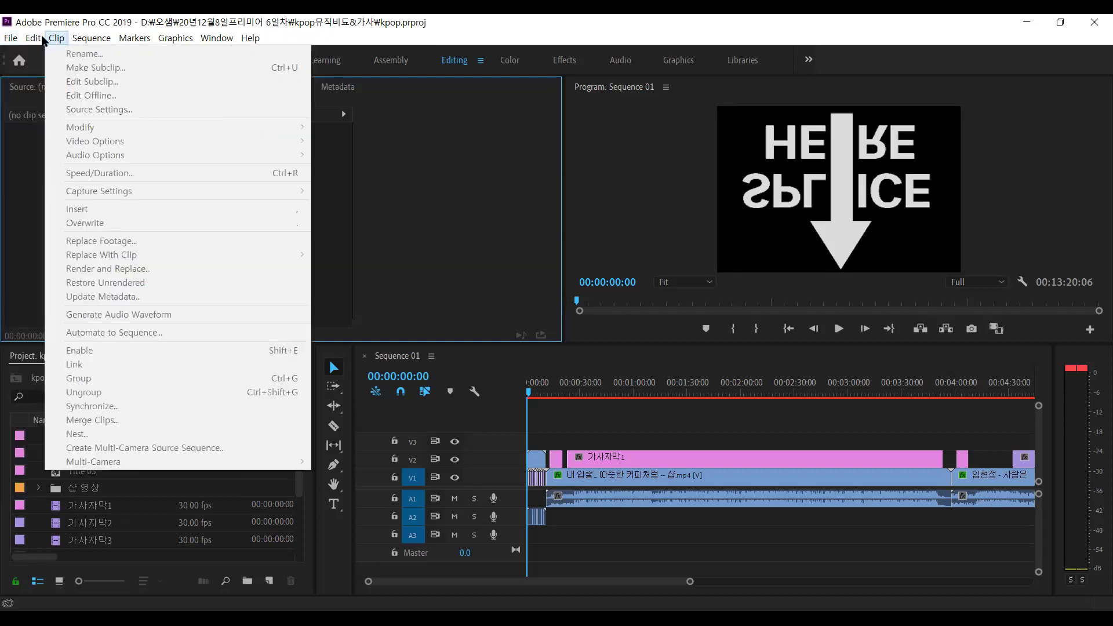
{"action": "left_click", "coordinate": [33, 38]}
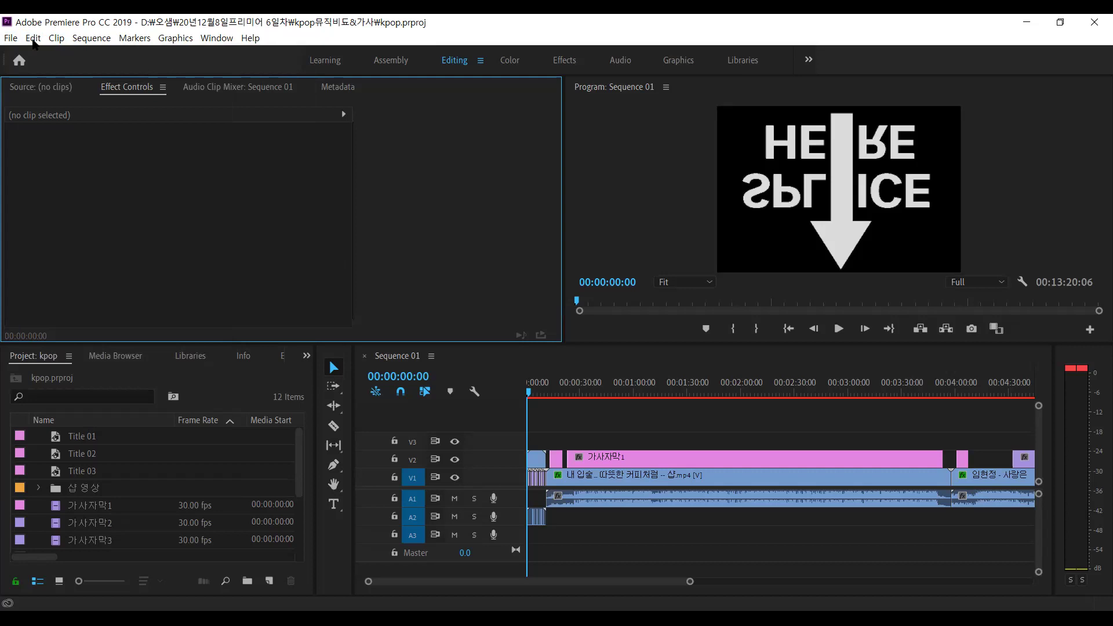
{"action": "left_click", "coordinate": [12, 38]}
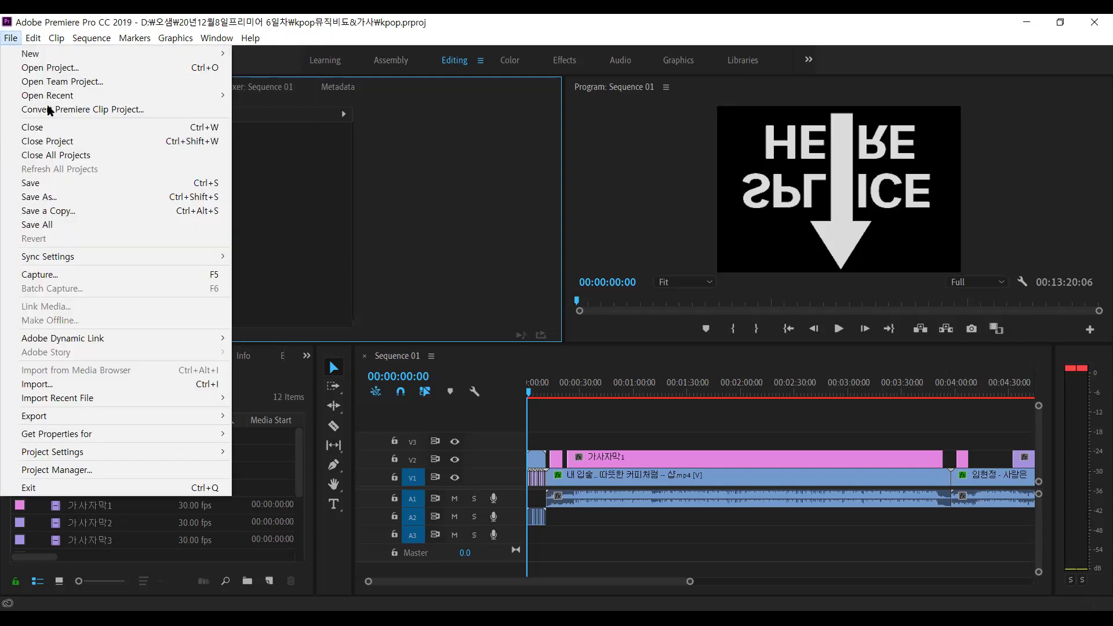
Switch to the MEGA page in the browser and select 비디오사도 크롤.zip in the 6일차 folder
{"action": "left_click", "coordinate": [591, 448]}
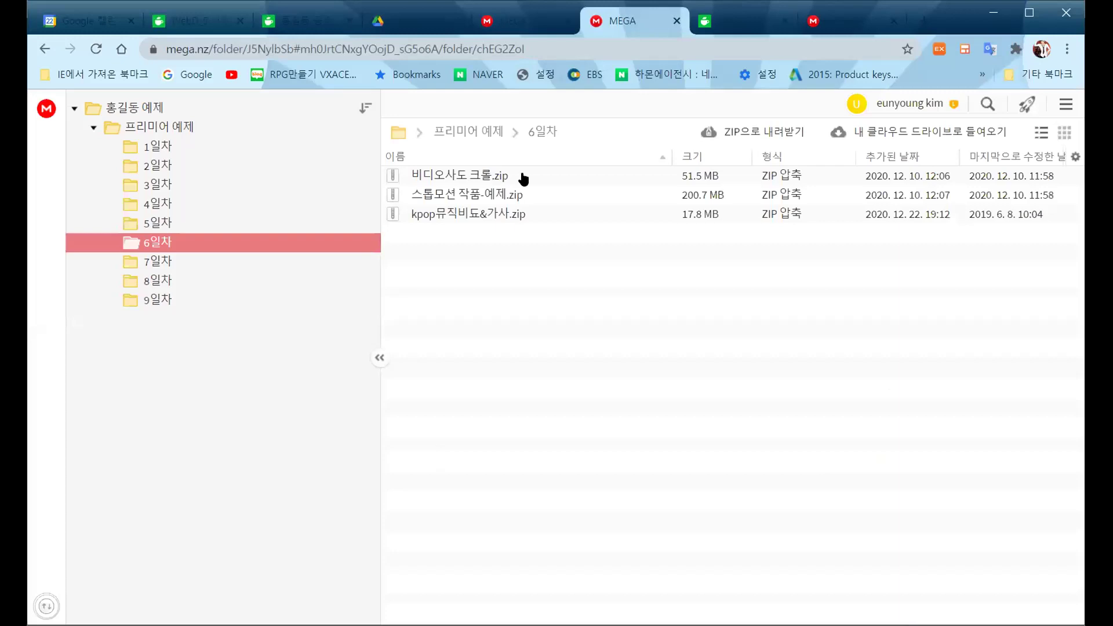
{"action": "left_click", "coordinate": [451, 175]}
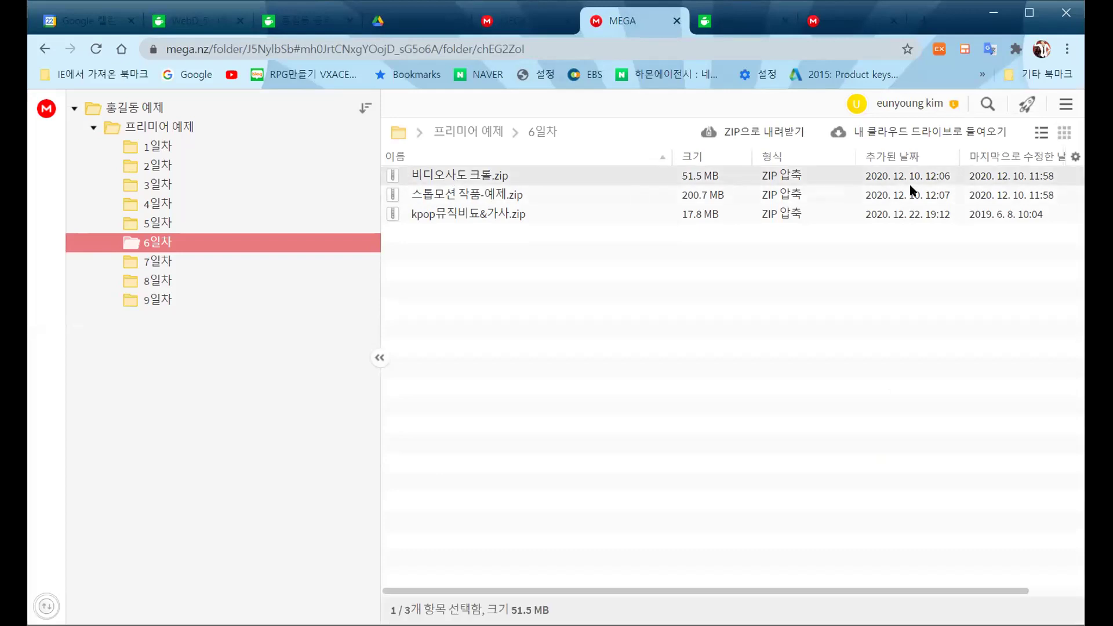
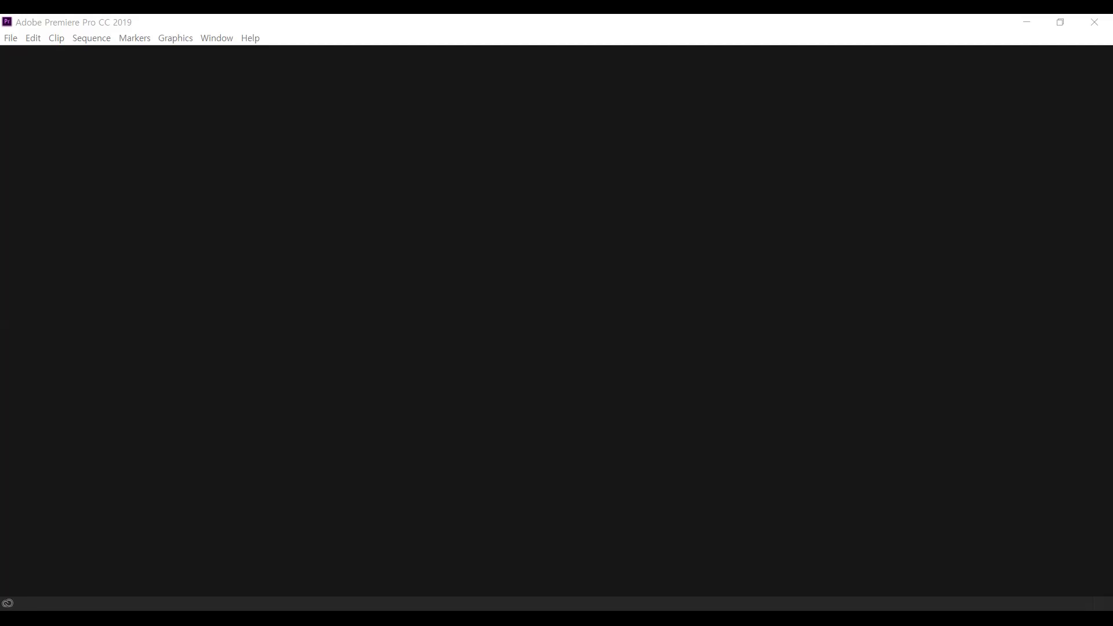
Start a new project in Premiere Pro and name it 비디오 사도
{"action": "left_click", "coordinate": [10, 38]}
{"action": "mouse_move", "coordinate": [26, 53]}
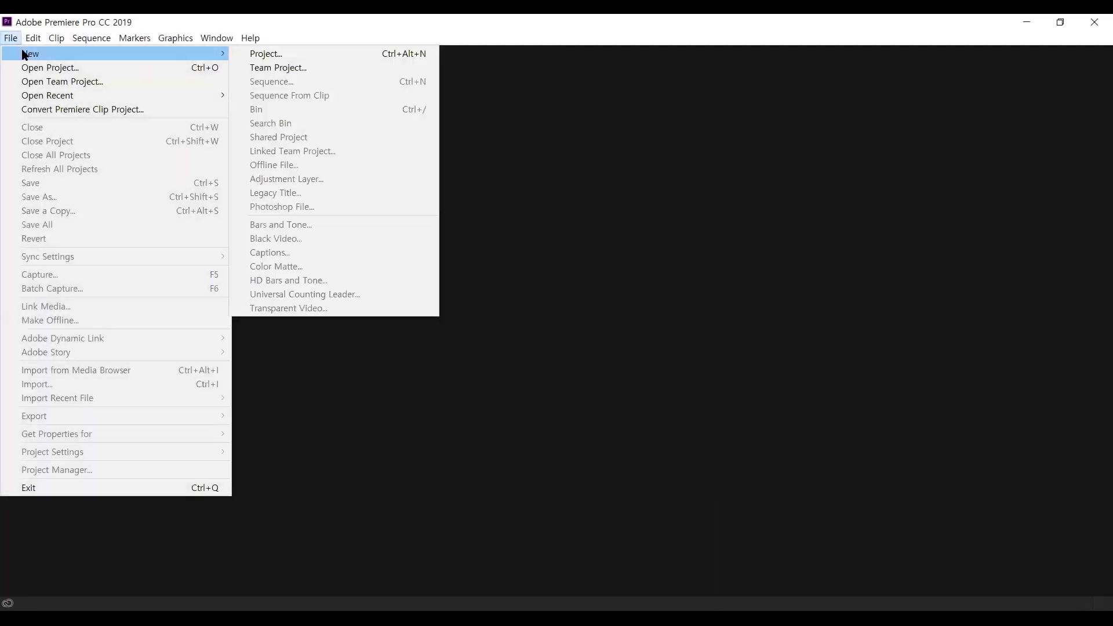
{"action": "left_click", "coordinate": [280, 56]}
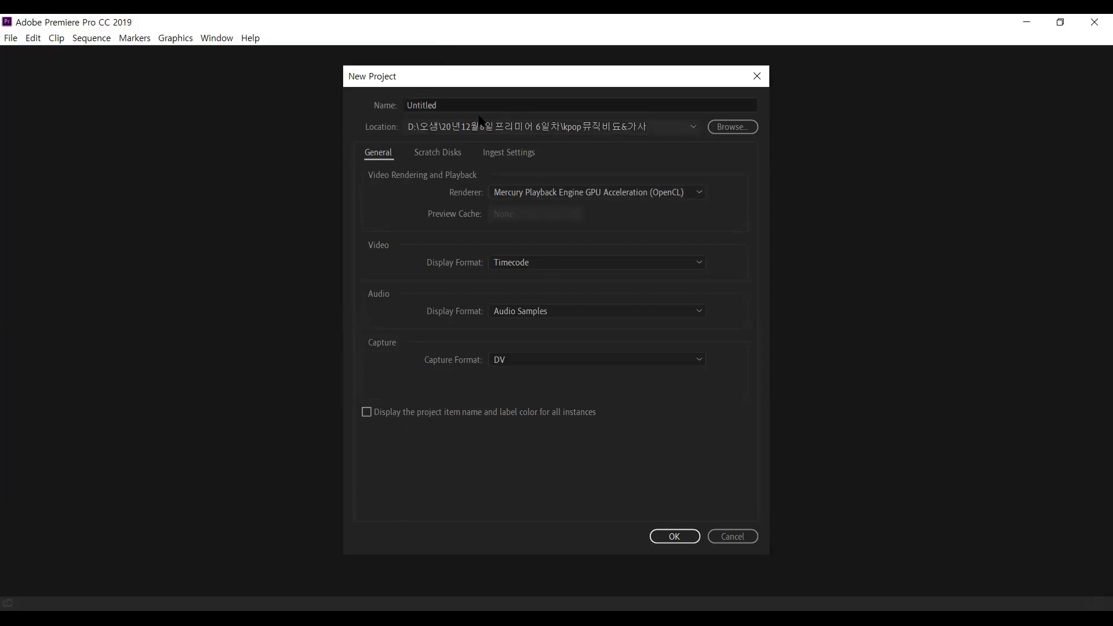
{"action": "key", "text": "ctrl+a"}
{"action": "type", "text": "비딩디오 사"}
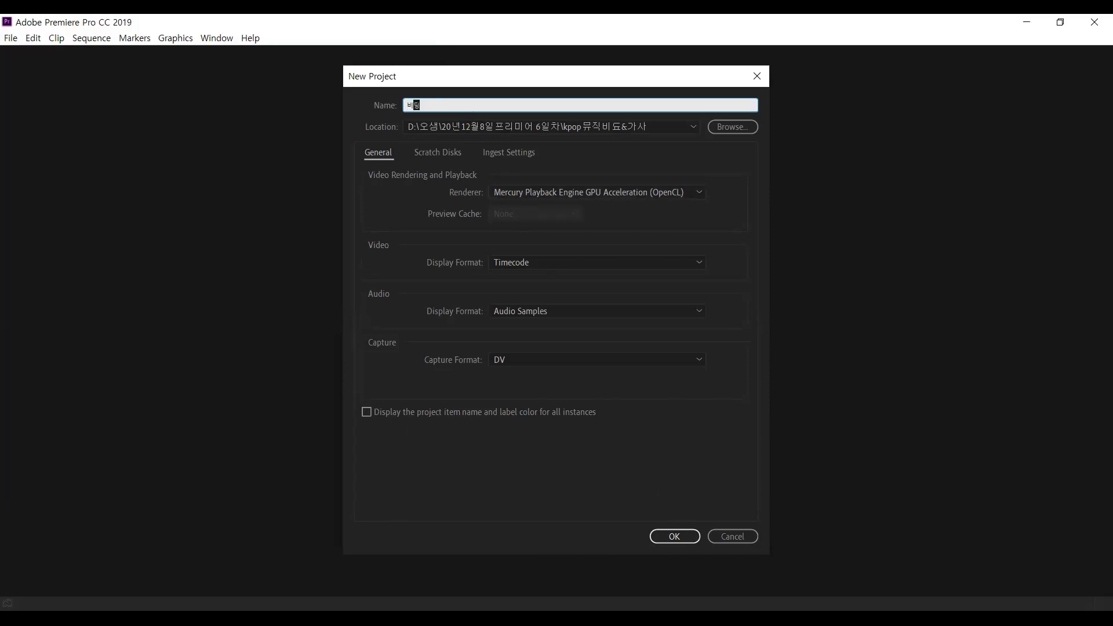
{"action": "type", "text": "도"}
Set the project location to the 비디오사도 크롤 folder inside 20년12월8일프리미어 6일차 and create the project
{"action": "left_click", "coordinate": [733, 127]}
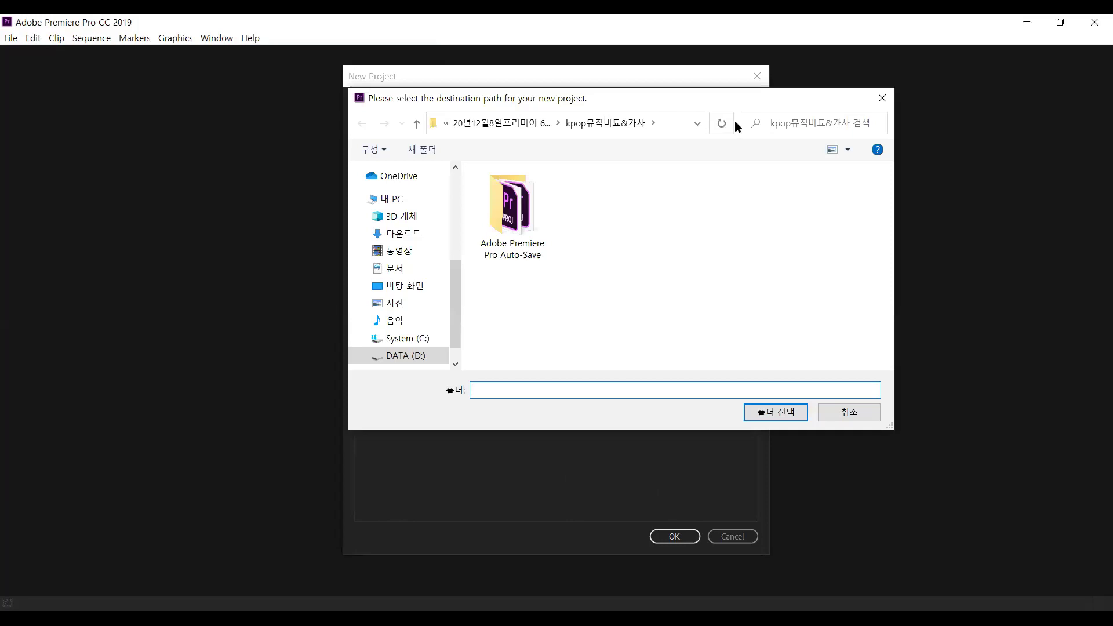
{"action": "left_click", "coordinate": [527, 123]}
{"action": "double_click", "coordinate": [537, 225]}
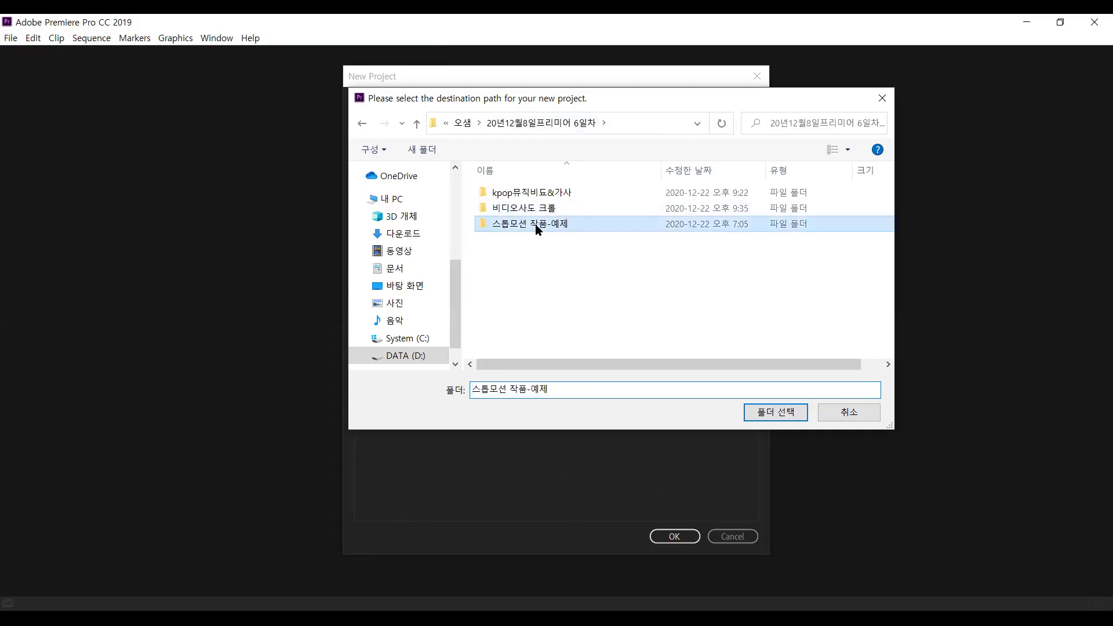
{"action": "left_click", "coordinate": [535, 123]}
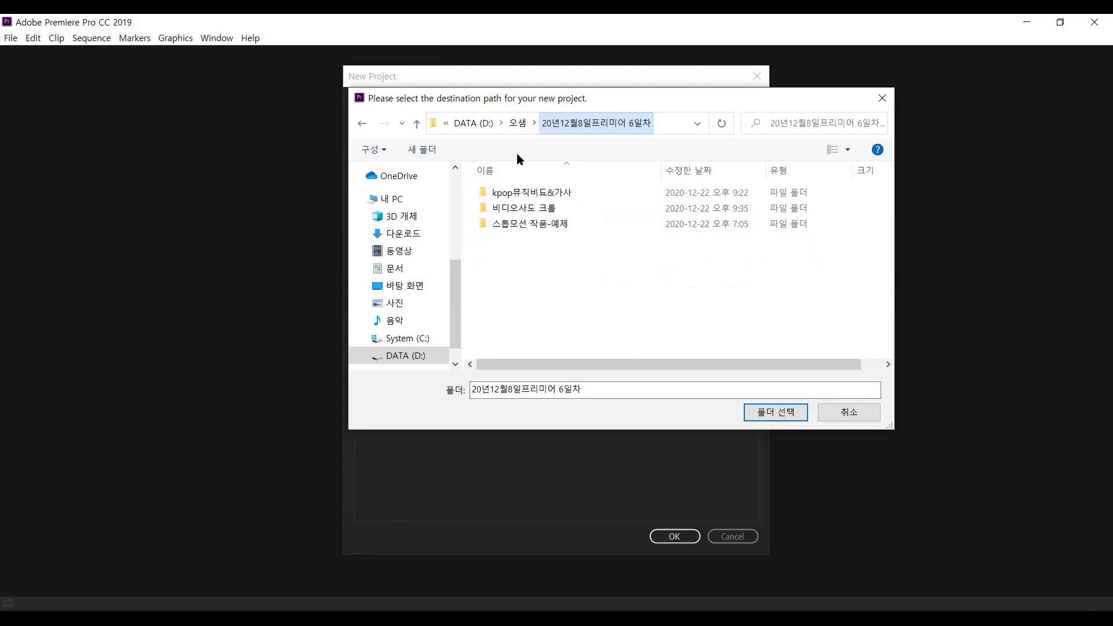
{"action": "left_click", "coordinate": [531, 197]}
{"action": "double_click", "coordinate": [530, 208]}
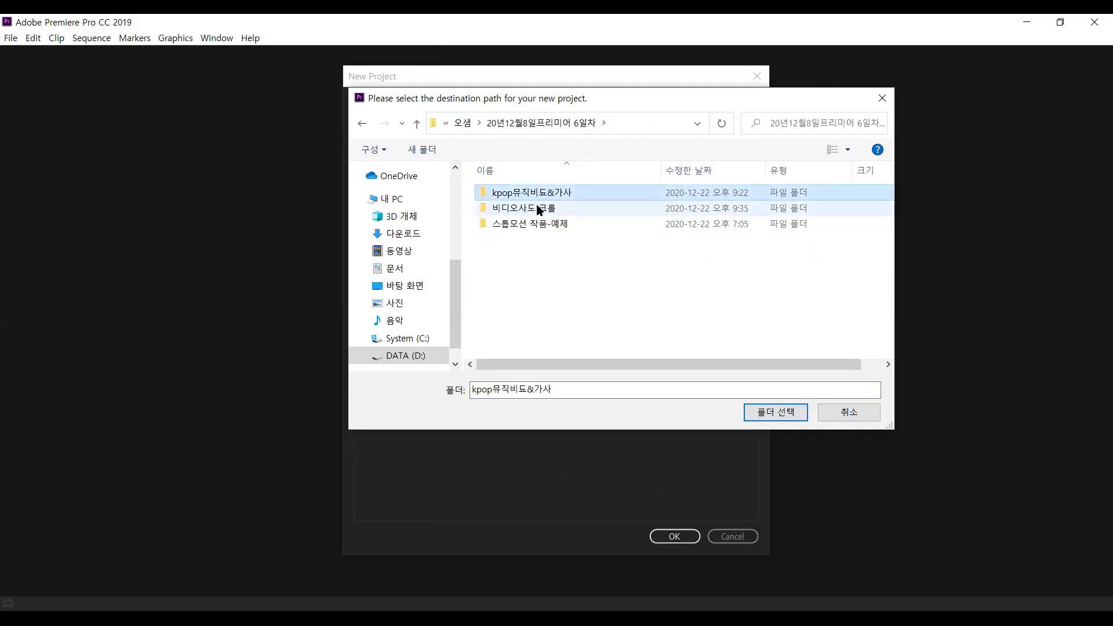
{"action": "left_click", "coordinate": [784, 412]}
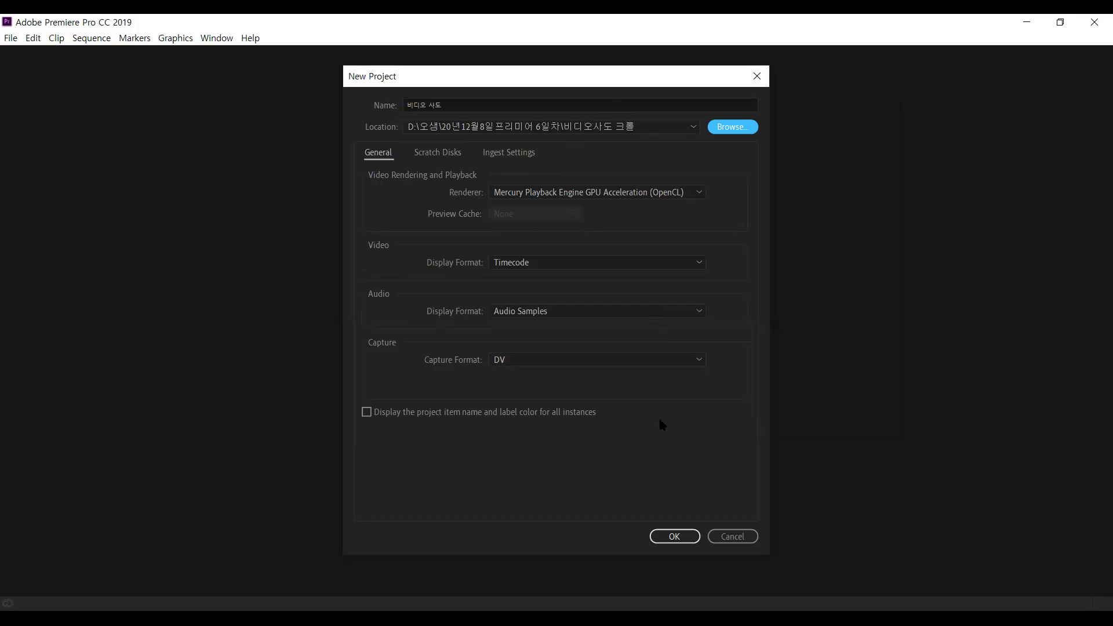
{"action": "left_click", "coordinate": [690, 529]}
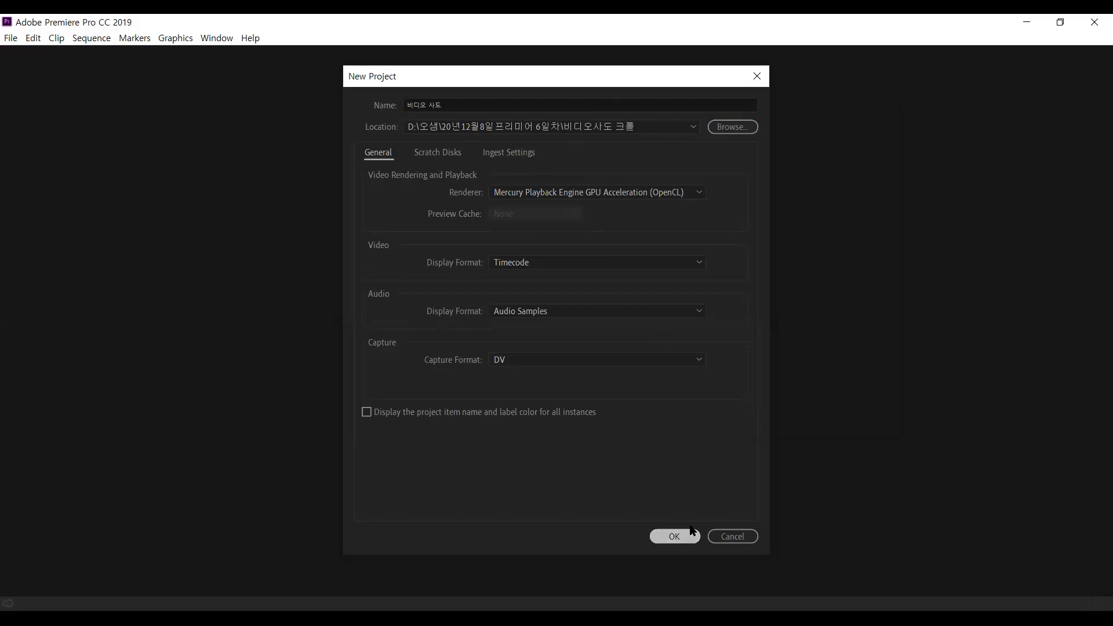
{"action": "left_click", "coordinate": [611, 335]}
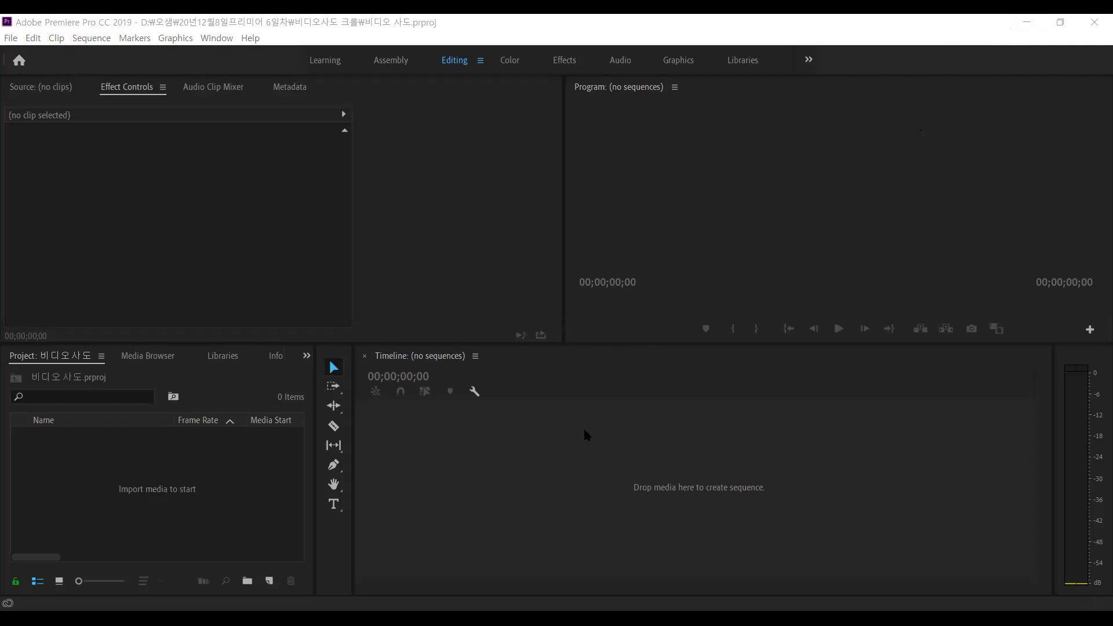
Import bgm sado.wav and video sado.avi from the 비디오사도 크롤 folder and select the video clip in the project
{"action": "left_click", "coordinate": [270, 443]}
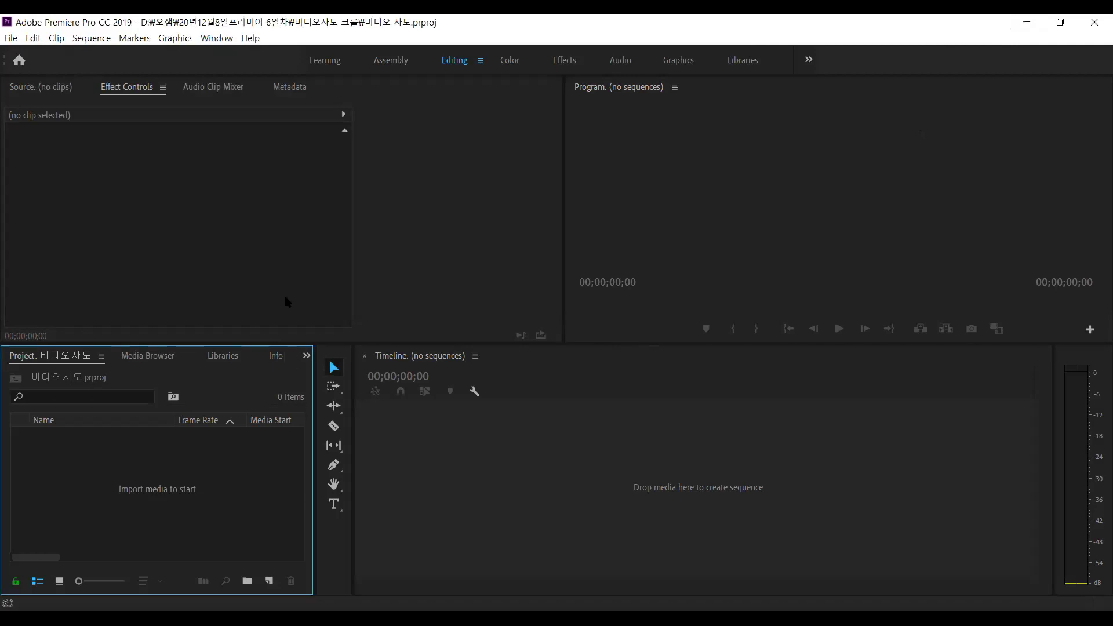
{"action": "key", "text": "ctrl+i"}
{"action": "left_click", "coordinate": [183, 77]}
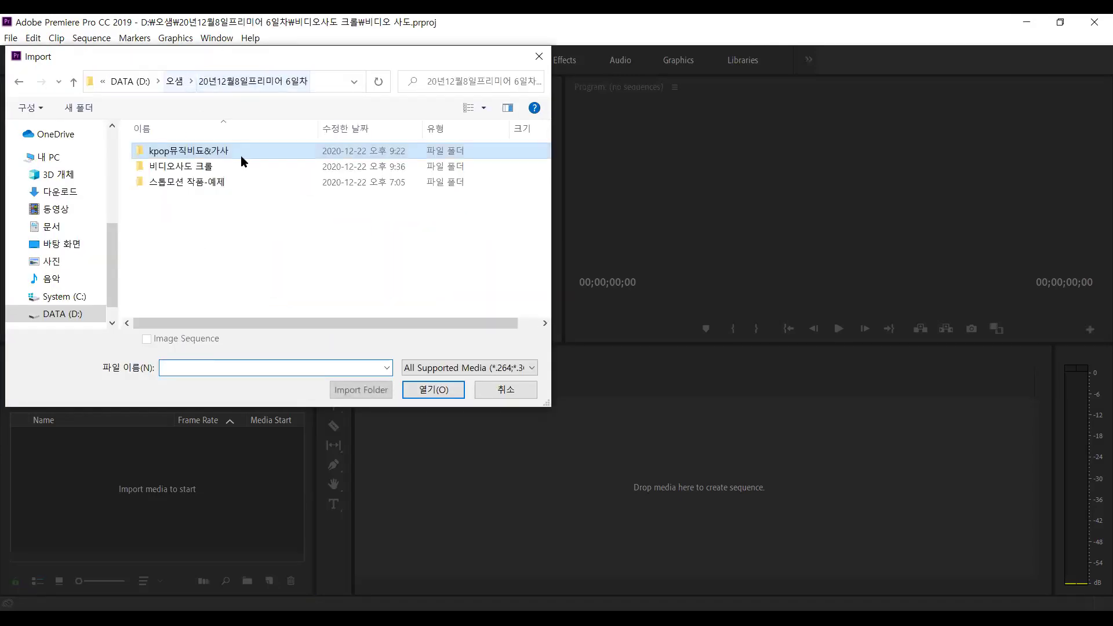
{"action": "double_click", "coordinate": [206, 168]}
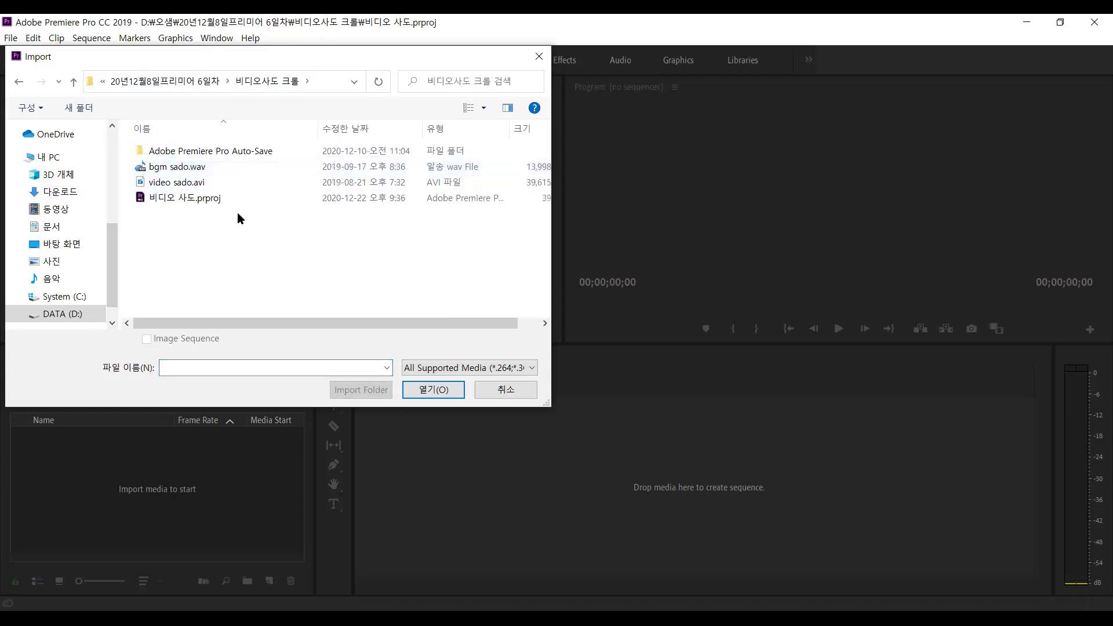
{"action": "left_click", "coordinate": [187, 169]}
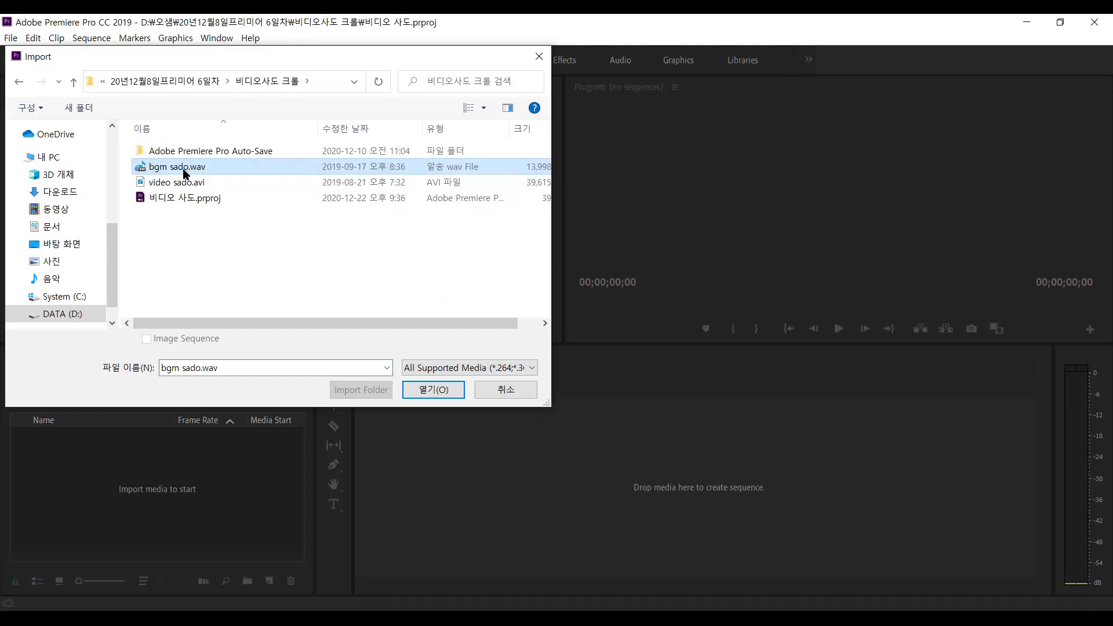
{"action": "left_click", "coordinate": [183, 185], "text": "ctrl"}
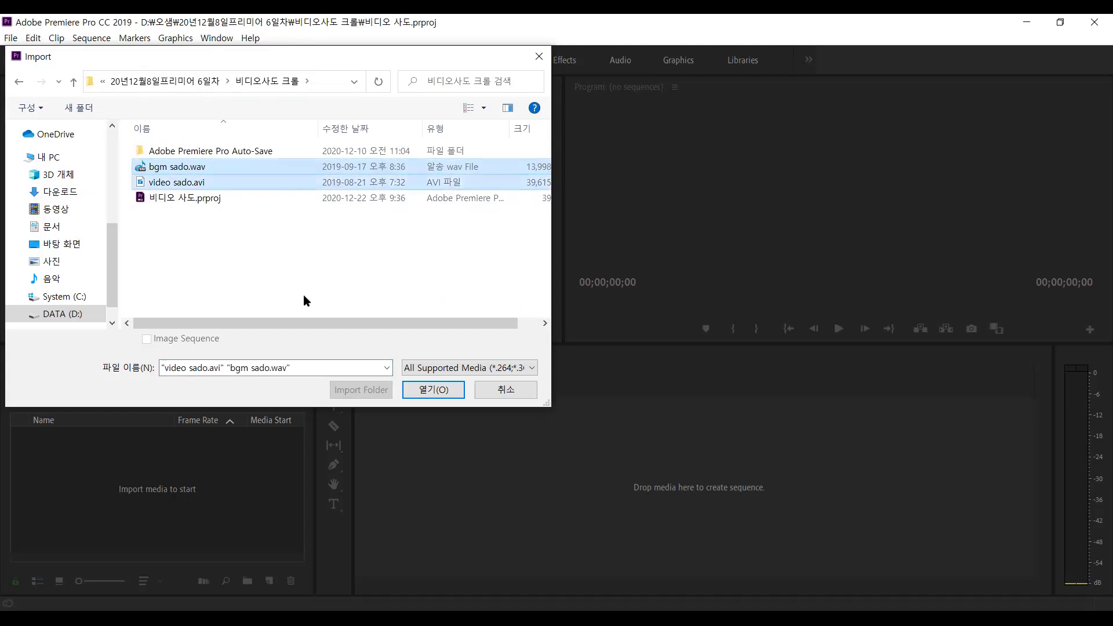
{"action": "left_click", "coordinate": [431, 398]}
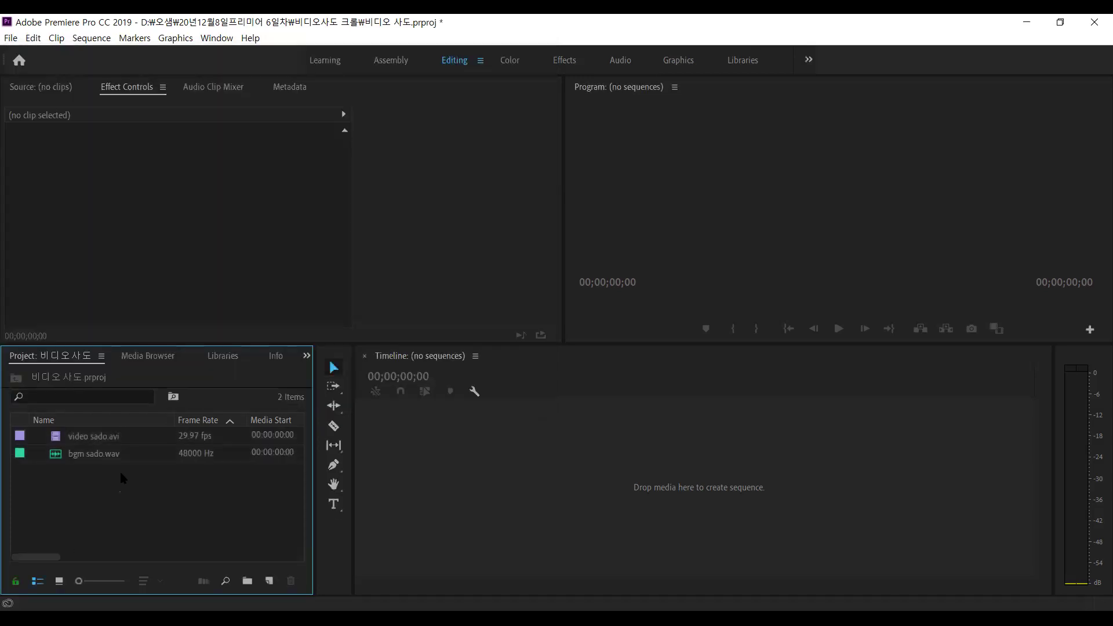
{"action": "left_click", "coordinate": [102, 438]}
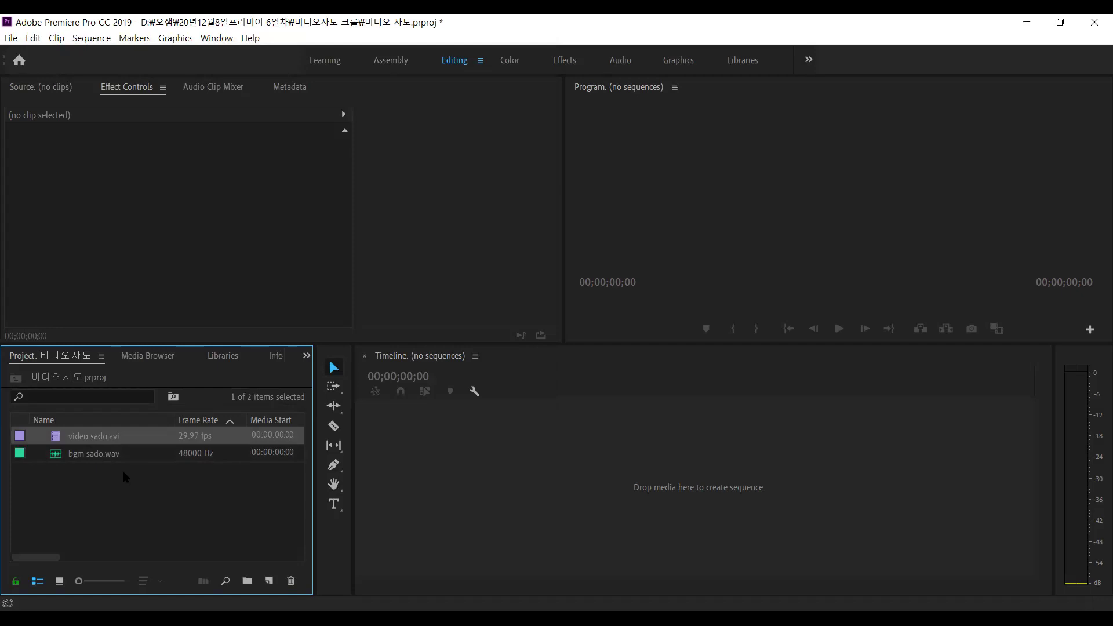
Create a sequence from video sado.avi by placing the clip in the empty timeline
{"action": "left_click", "coordinate": [114, 456]}
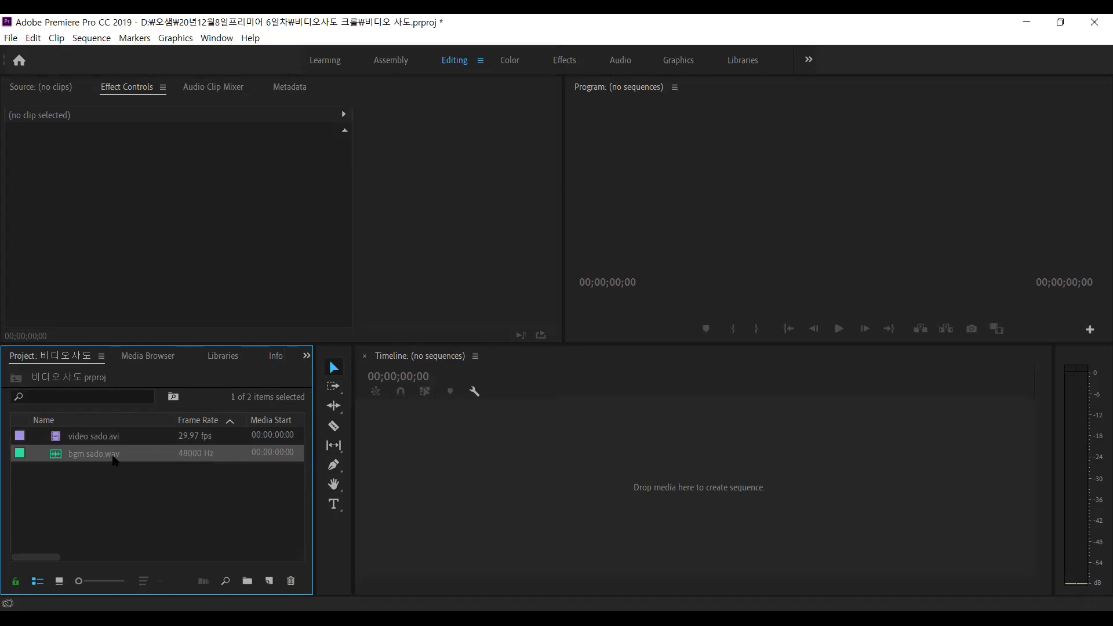
{"action": "left_click", "coordinate": [139, 510]}
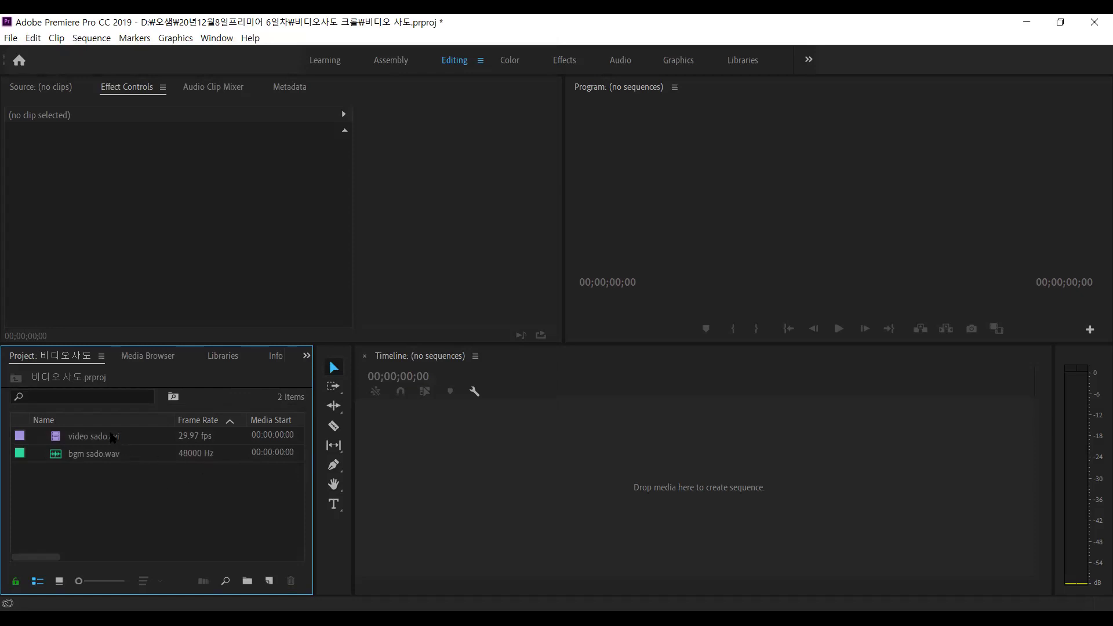
{"action": "left_click", "coordinate": [110, 436]}
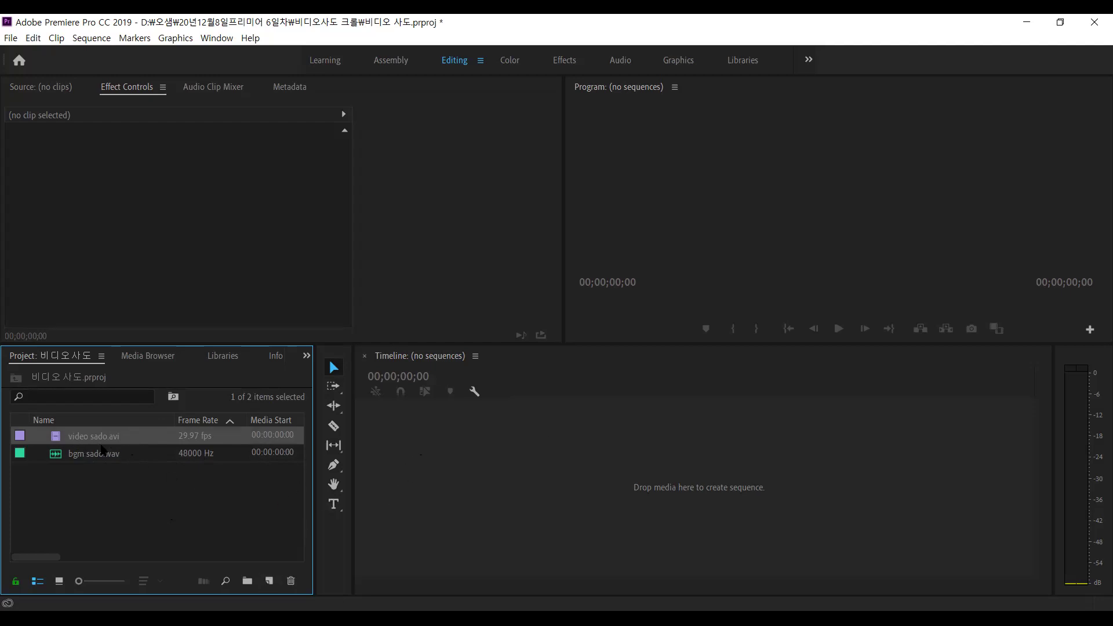
{"action": "left_click_drag", "start_coordinate": [85, 447], "coordinate": [525, 451]}
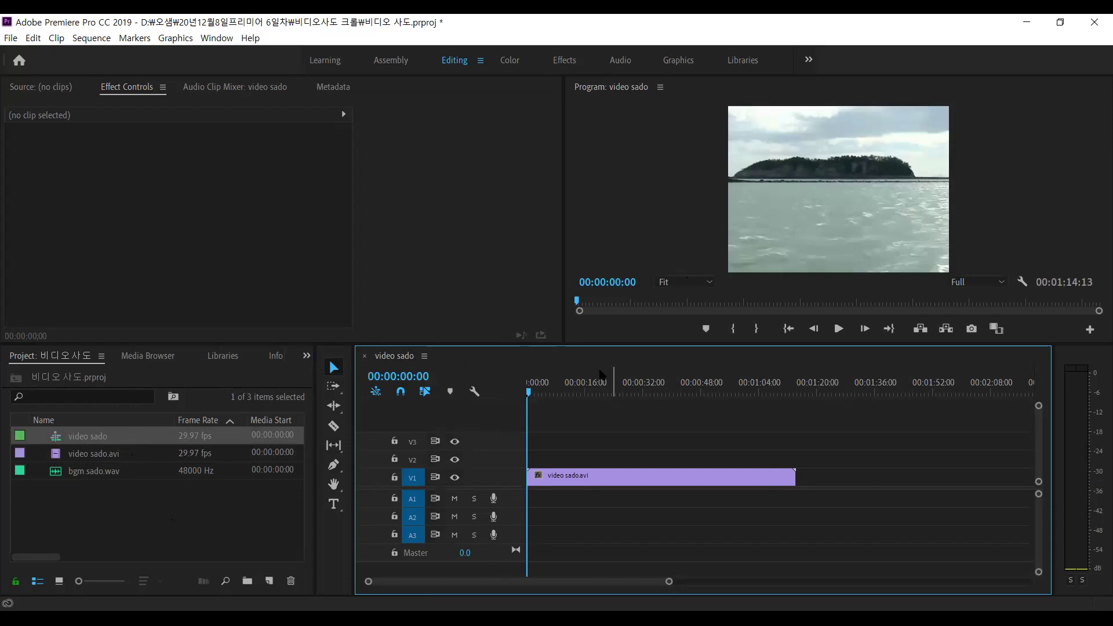
Play the opening part of the video sado sequence and return the playhead to the start
{"action": "left_click", "coordinate": [549, 383]}
{"action": "key", "text": "space"}
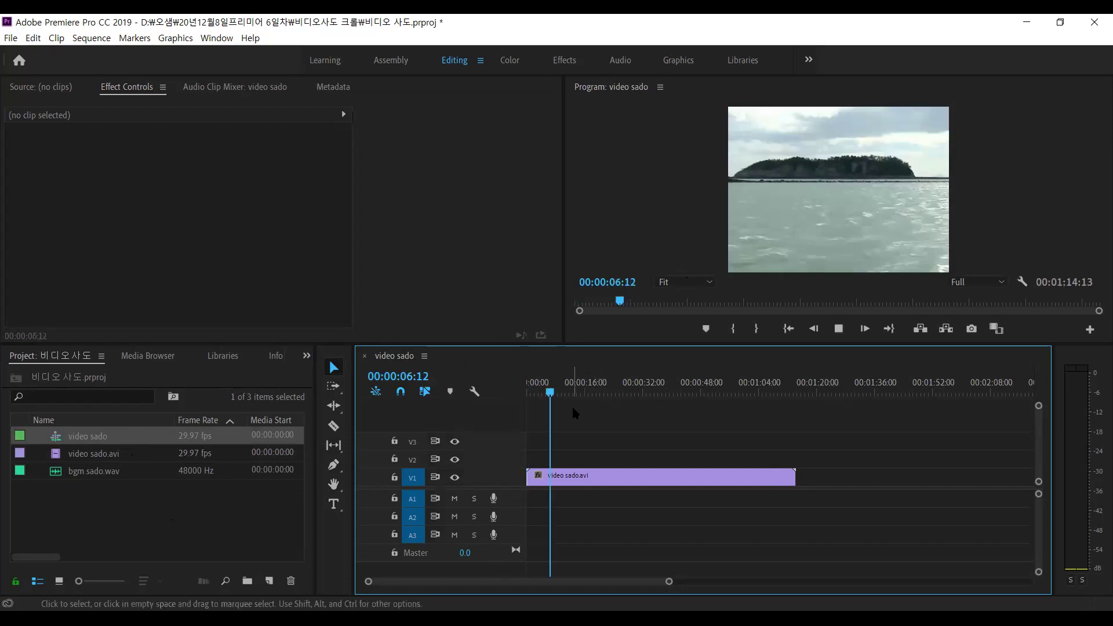
{"action": "key", "text": "j"}
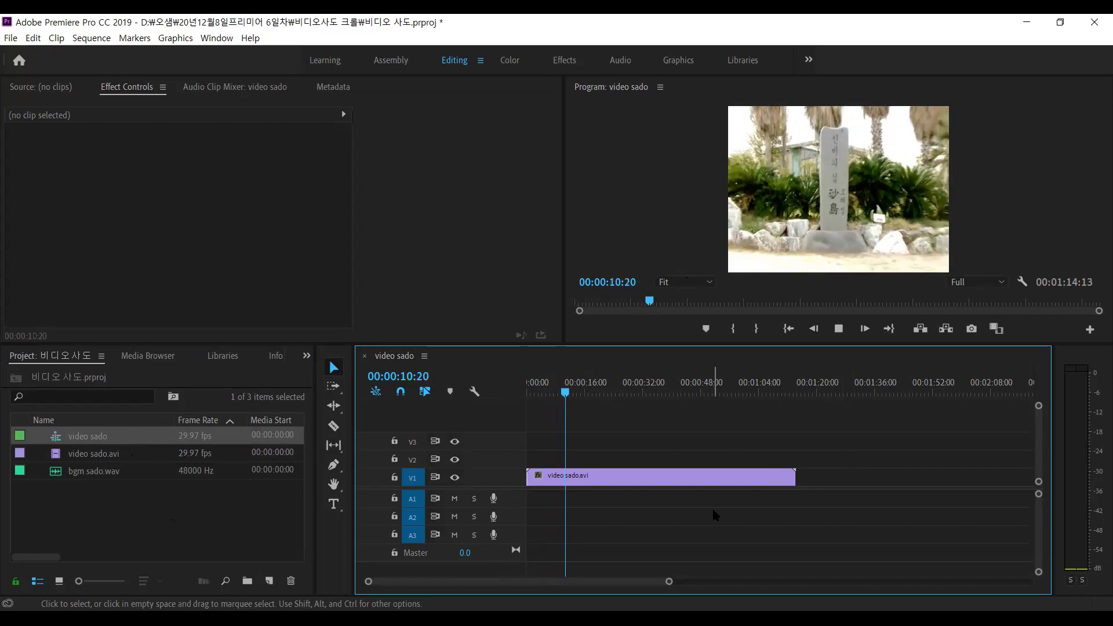
{"action": "key", "text": "space"}
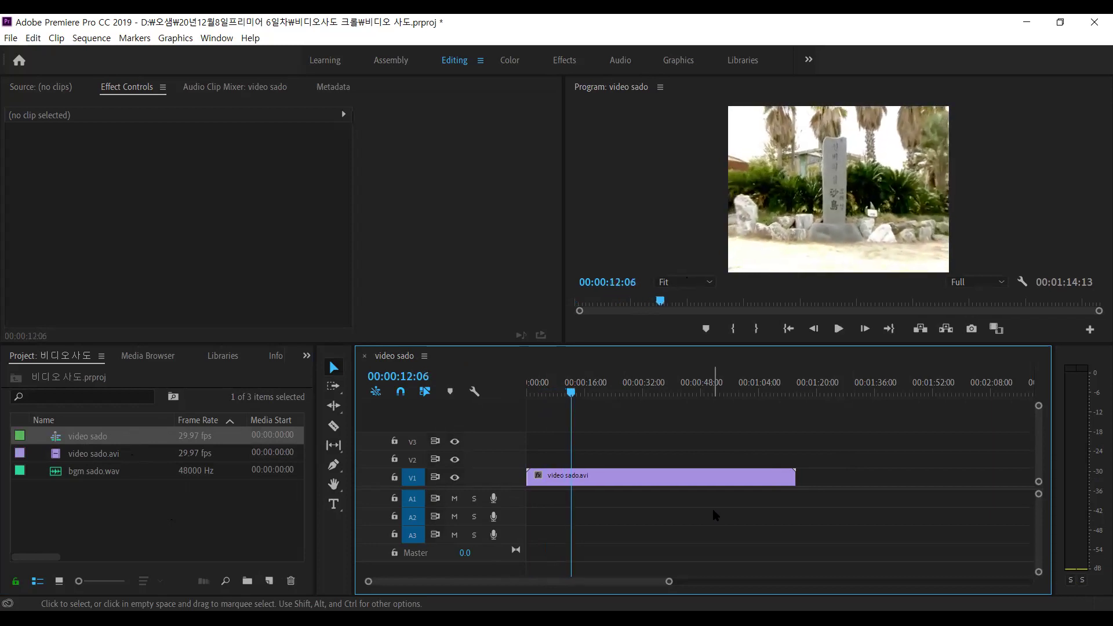
{"action": "left_click_drag", "start_coordinate": [571, 393], "coordinate": [368, 393]}
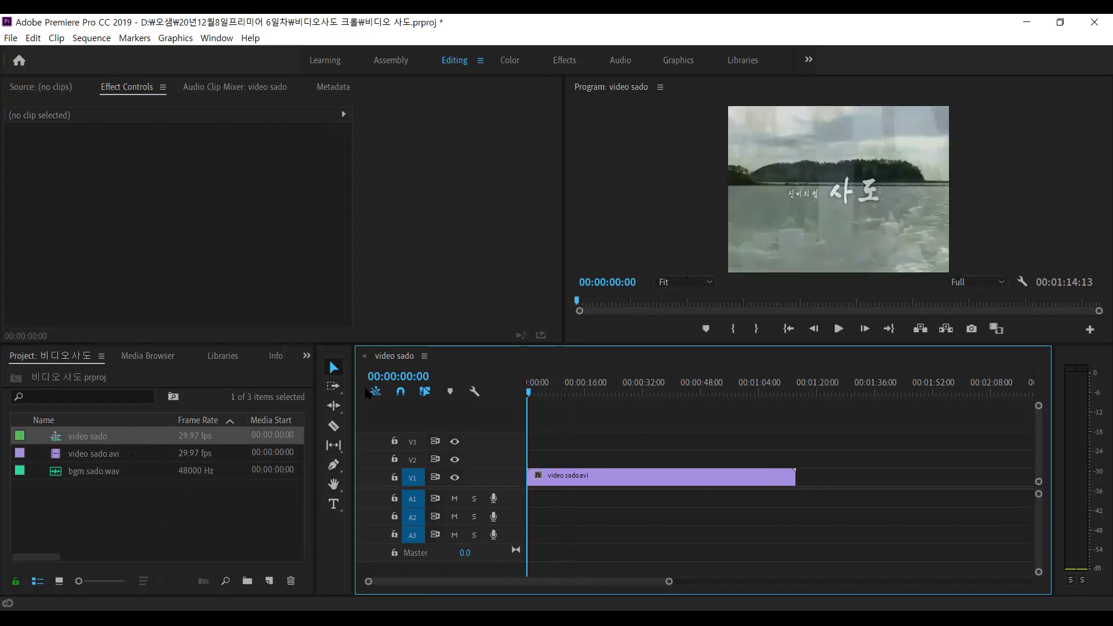
Place bgm sado.wav on audio track A1 at the sequence start, enlarge the program preview and play the opening with music
{"action": "left_click", "coordinate": [121, 538]}
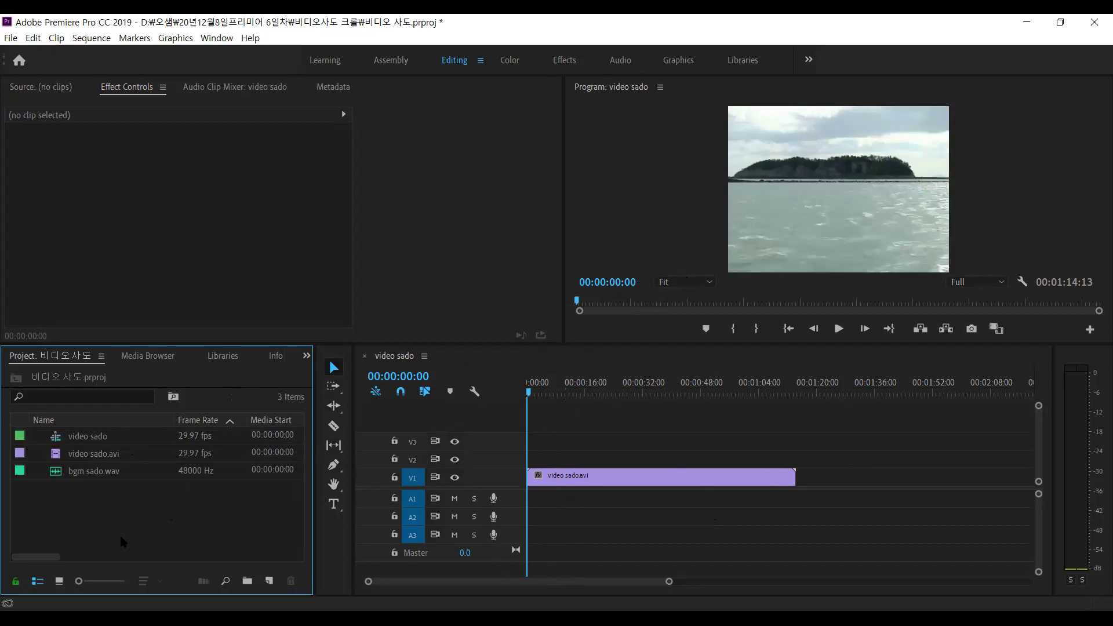
{"action": "left_click", "coordinate": [107, 477]}
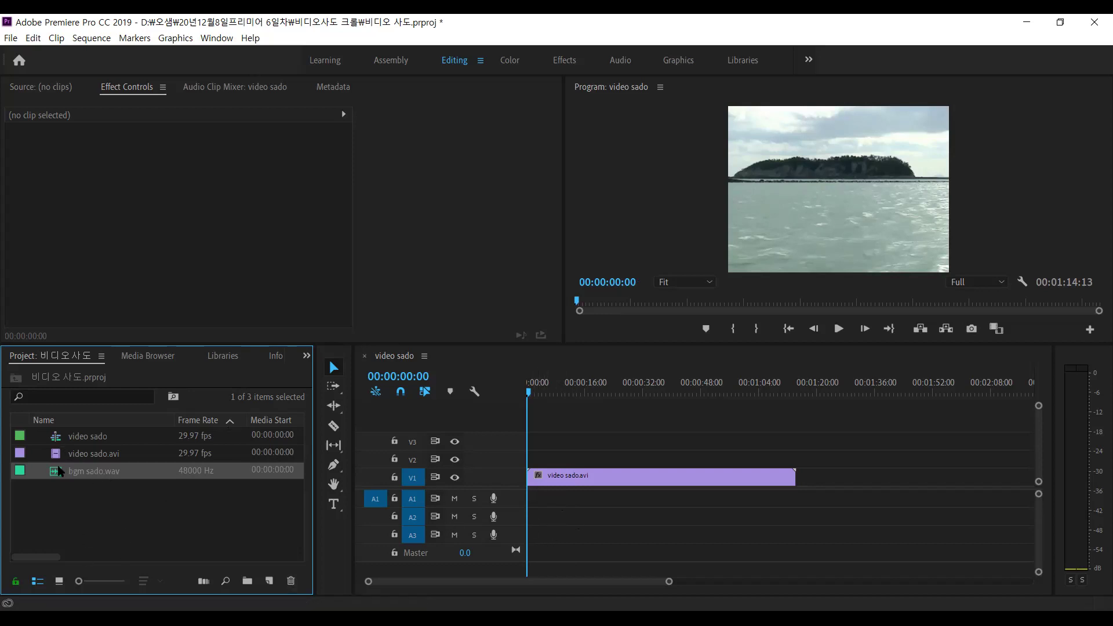
{"action": "left_click_drag", "start_coordinate": [92, 482], "coordinate": [529, 500]}
{"action": "key", "text": "backslash"}
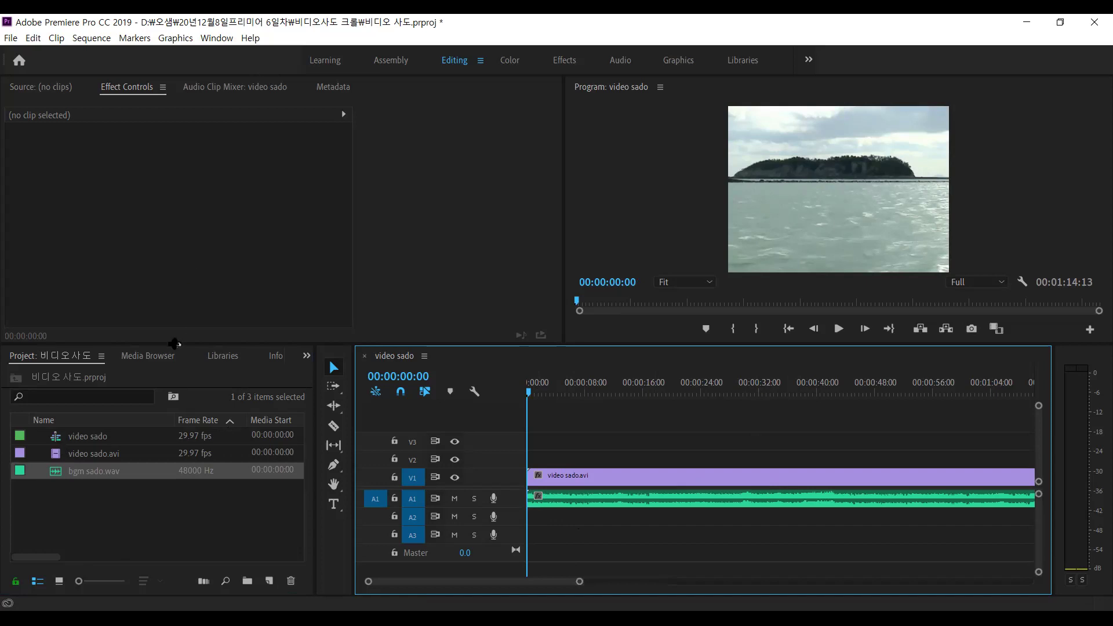
{"action": "left_click_drag", "start_coordinate": [176, 346], "coordinate": [177, 363]}
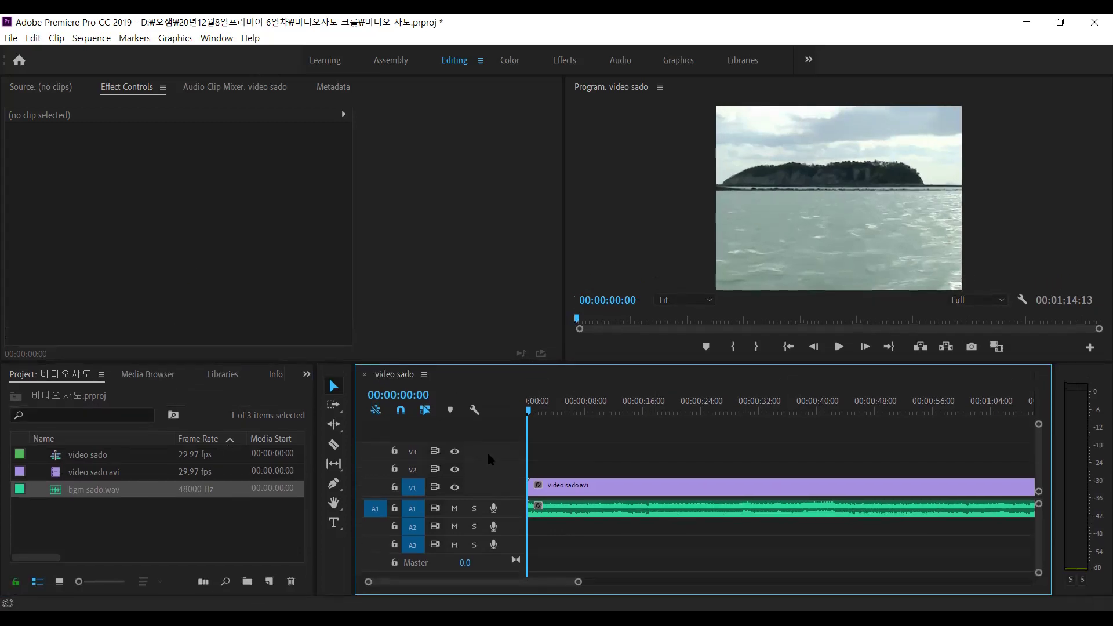
{"action": "key", "text": "space"}
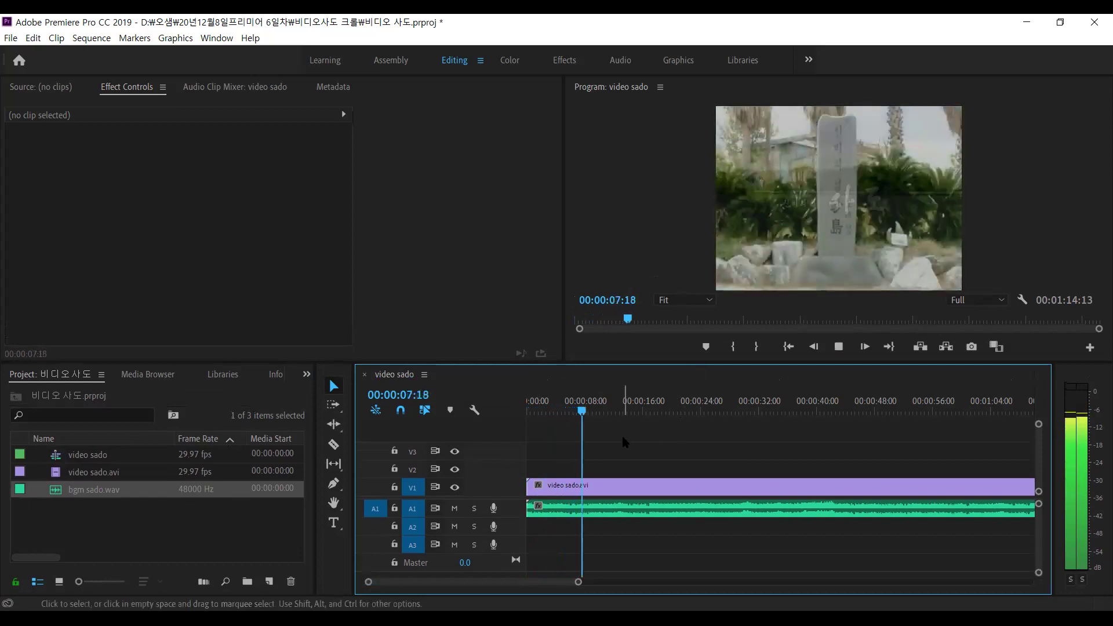
{"action": "key", "text": "space"}
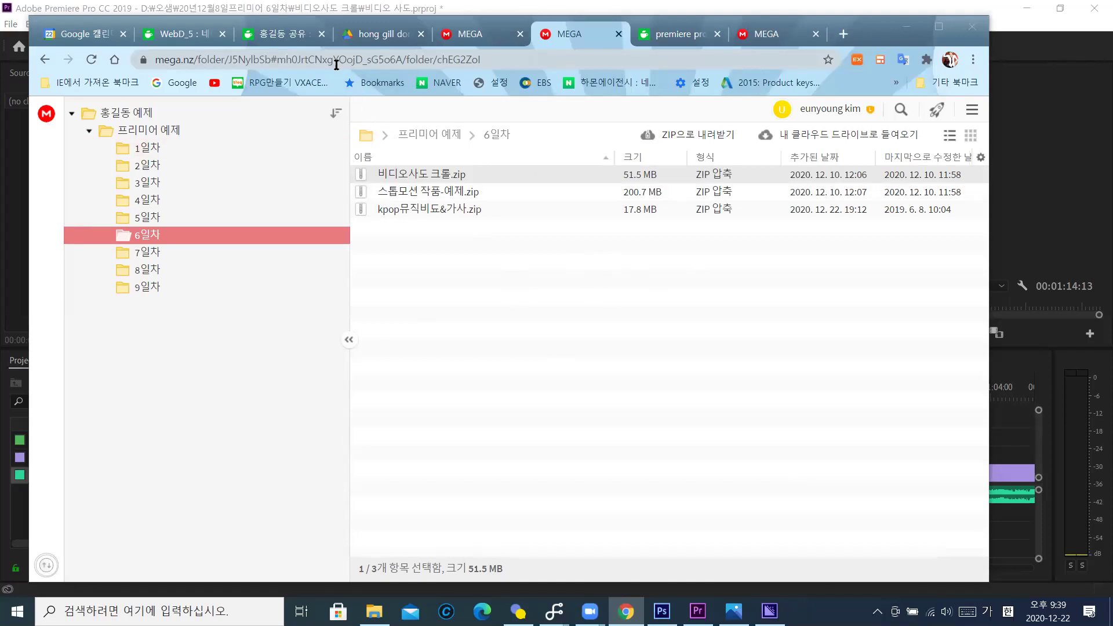
Show the cafe sharing post in the browser and open its 사도섬 내용 link
{"action": "left_click", "coordinate": [268, 36]}
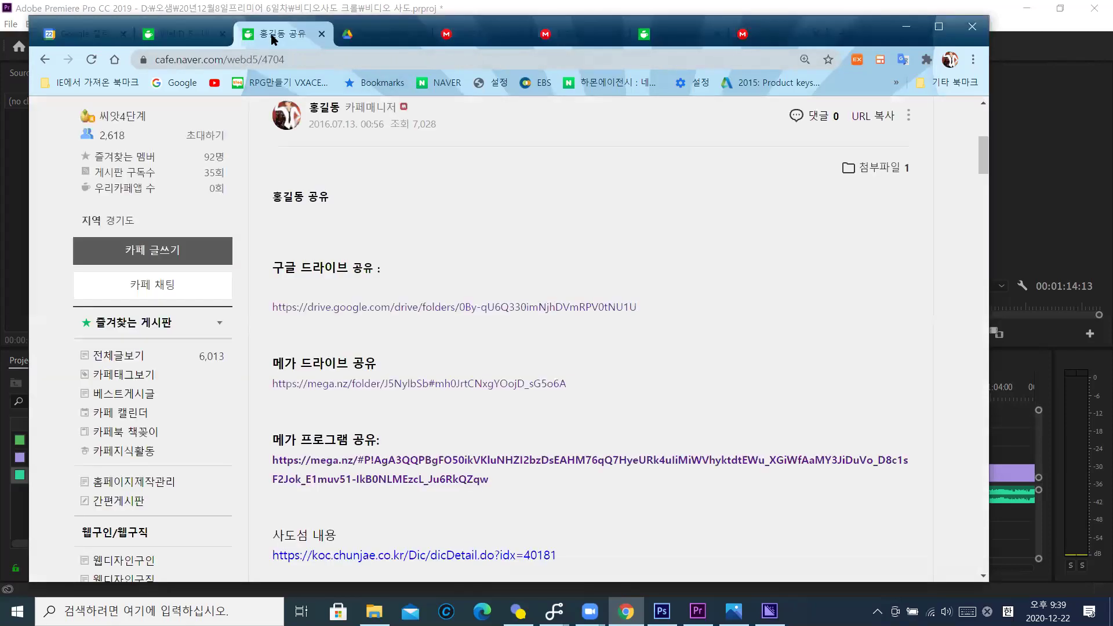
{"action": "scroll", "coordinate": [359, 195], "scroll_direction": "down", "scroll_amount": 3}
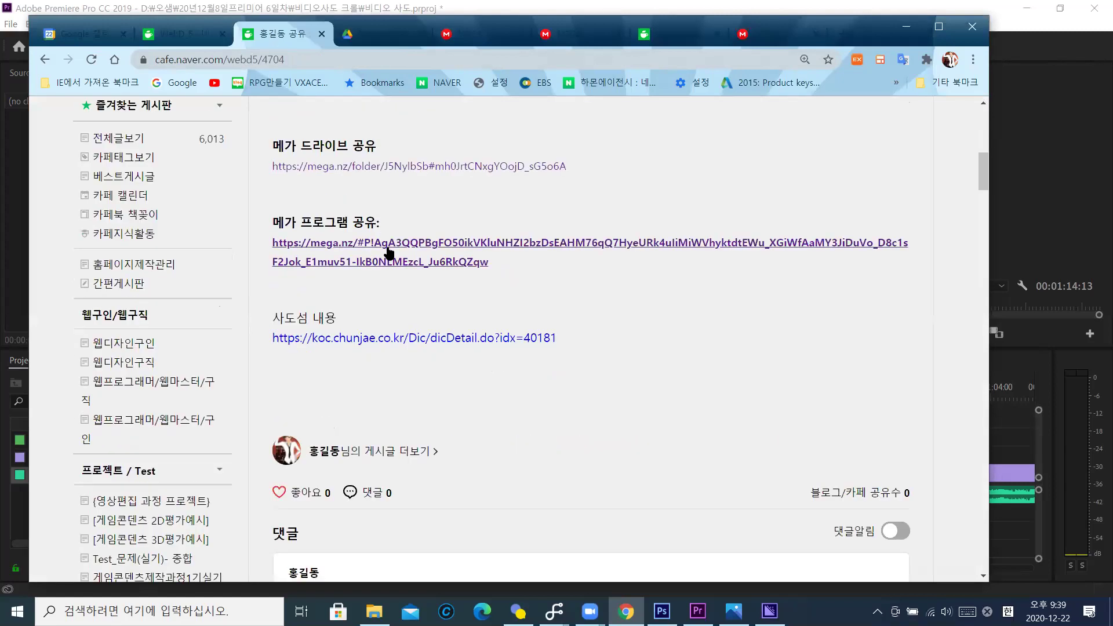
{"action": "scroll", "coordinate": [372, 225], "scroll_direction": "up", "scroll_amount": 5}
{"action": "scroll", "coordinate": [503, 336], "scroll_direction": "up", "scroll_amount": 3}
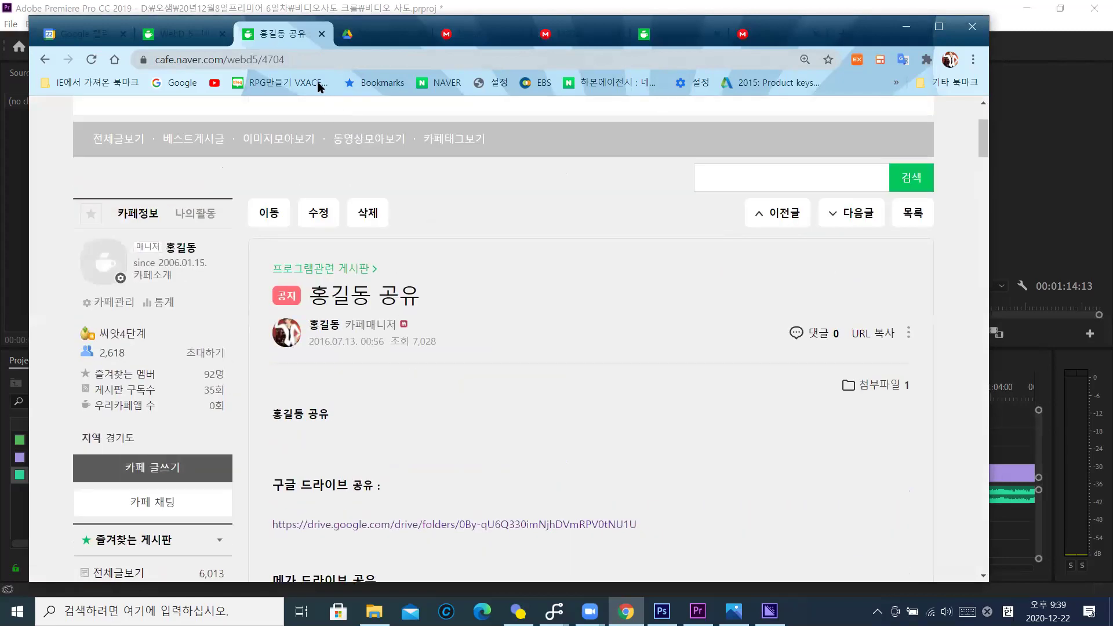
{"action": "scroll", "coordinate": [432, 196], "scroll_direction": "down", "scroll_amount": 10}
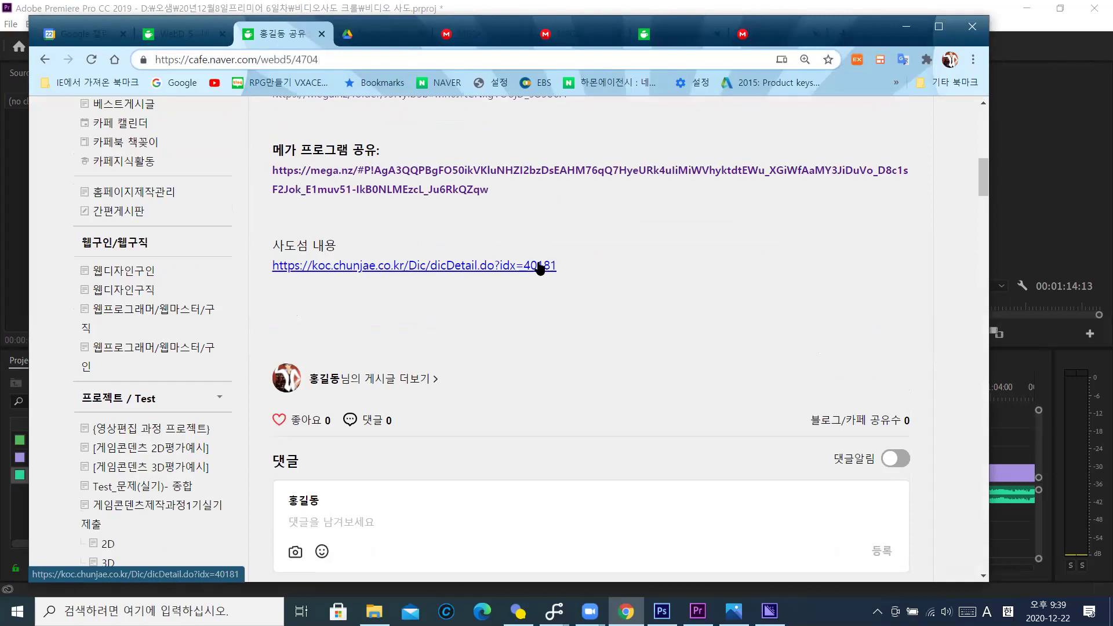
{"action": "left_click", "coordinate": [269, 60]}
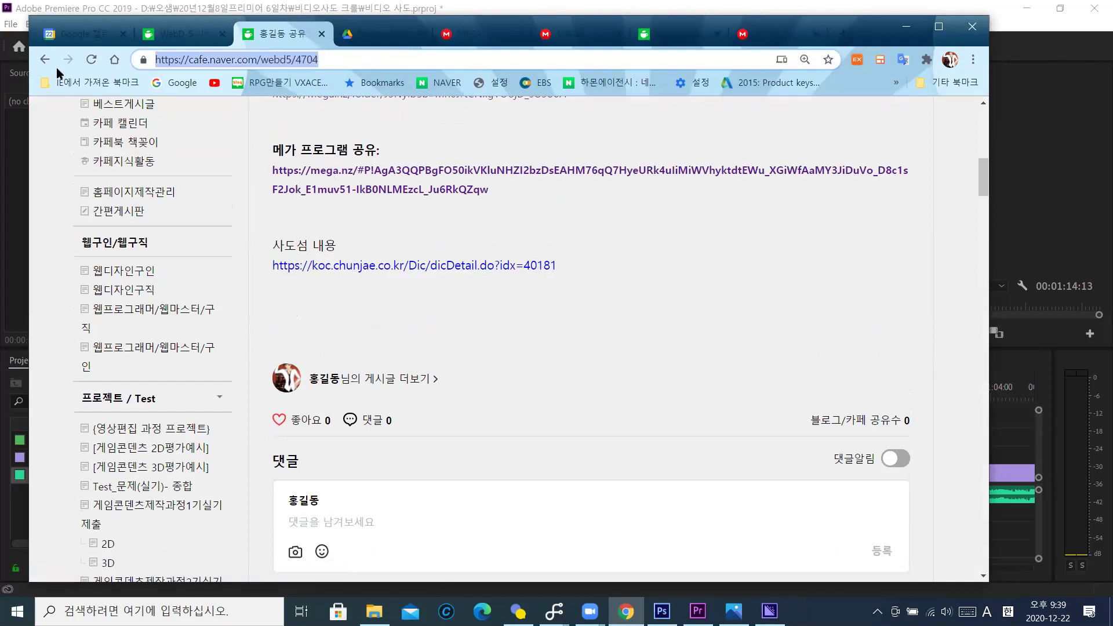
{"action": "left_click", "coordinate": [534, 268]}
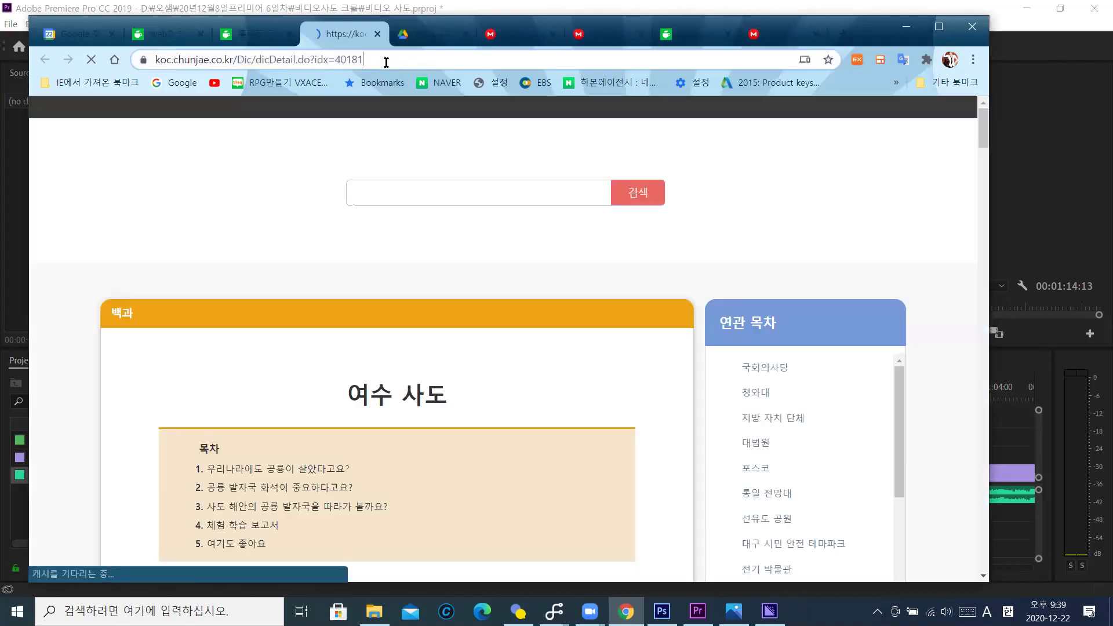
{"action": "left_click", "coordinate": [385, 60]}
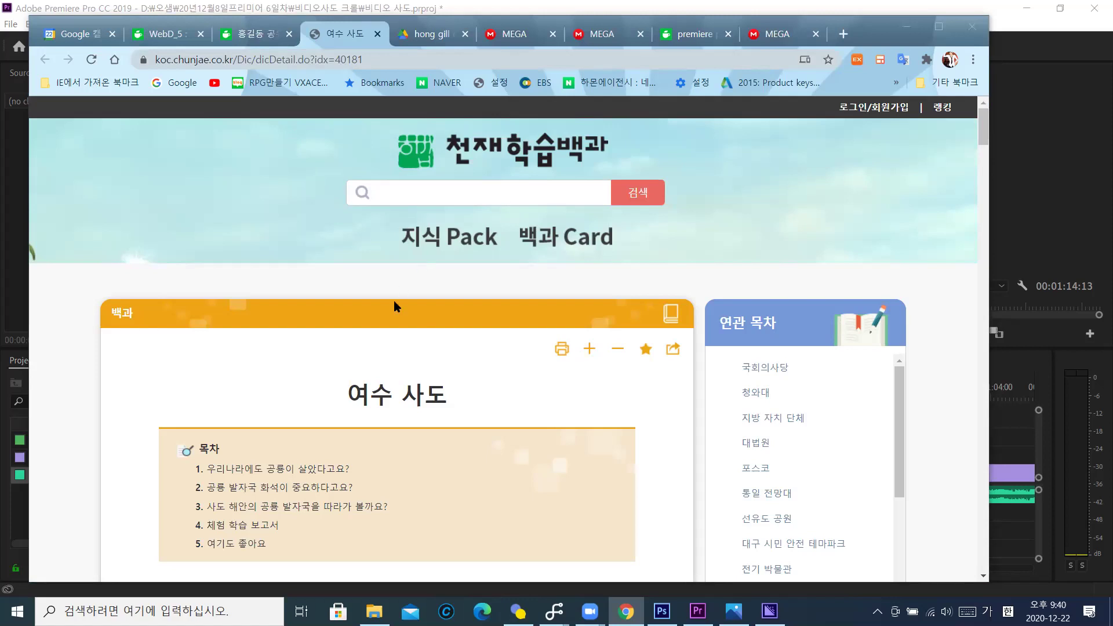
Read through the 여수 사도 encyclopedia article, including its sections on the island's origin and dinosaur footprints
{"action": "scroll", "coordinate": [476, 471], "scroll_direction": "down", "scroll_amount": 10}
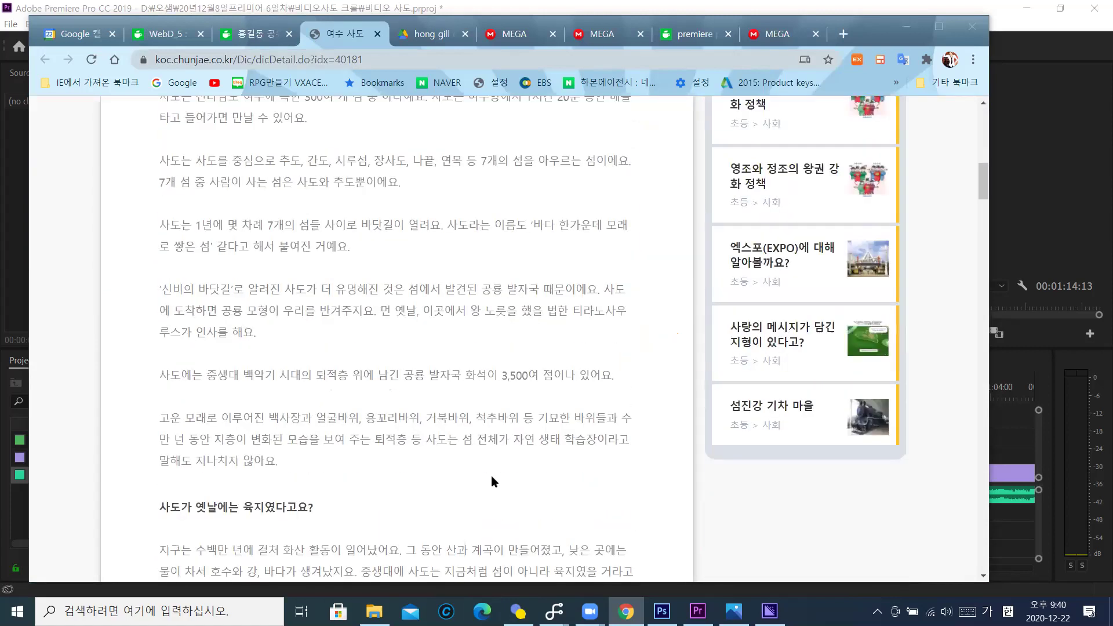
{"action": "scroll", "coordinate": [491, 481], "scroll_direction": "down", "scroll_amount": 10}
{"action": "scroll", "coordinate": [570, 470], "scroll_direction": "down", "scroll_amount": 10}
{"action": "left_click_drag", "start_coordinate": [983, 389], "coordinate": [875, 121]}
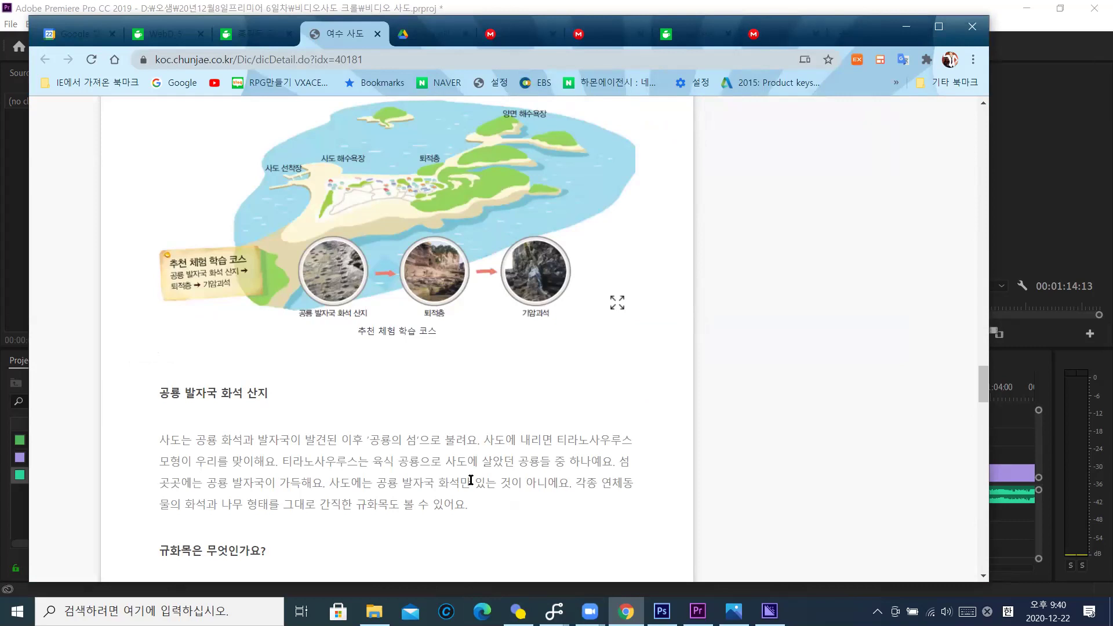
{"action": "left_click_drag", "start_coordinate": [983, 400], "coordinate": [982, 310]}
{"action": "left_click_drag", "start_coordinate": [968, 206], "coordinate": [982, 204]}
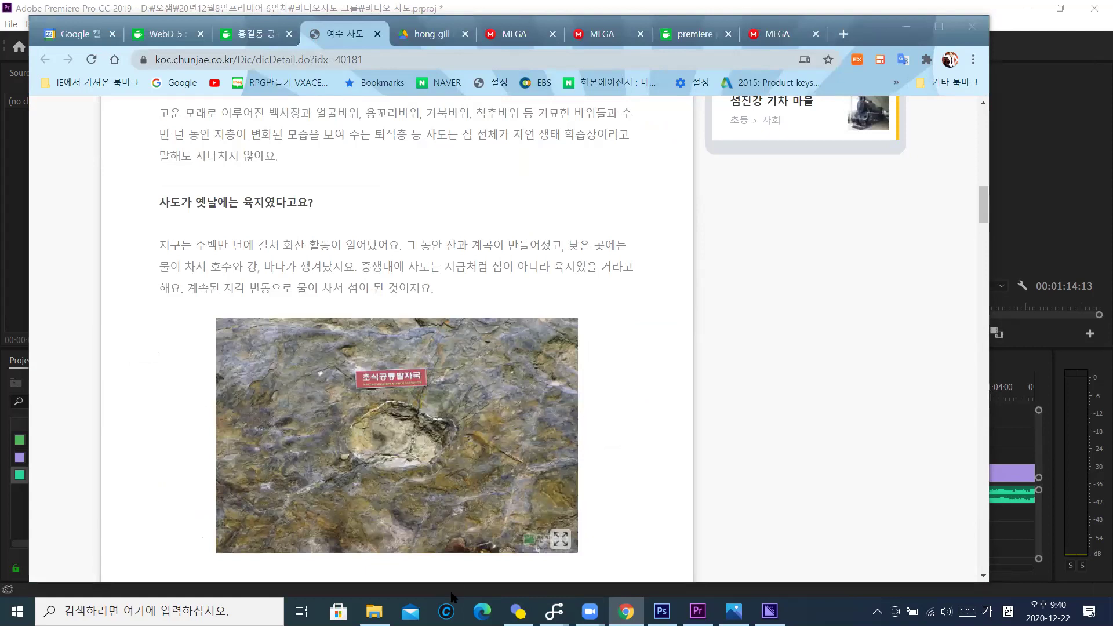
Switch back to Premiere Pro and move the playhead to 00:00:09:06, on the stone monument shot
{"action": "key", "text": "alt+Tab"}
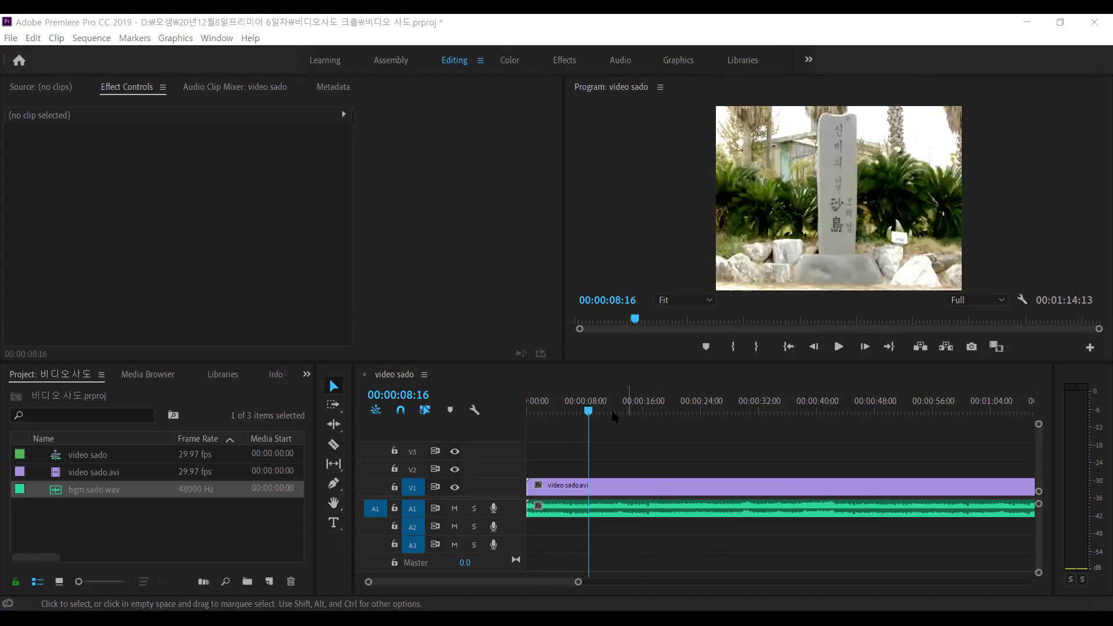
{"action": "left_click", "coordinate": [578, 410]}
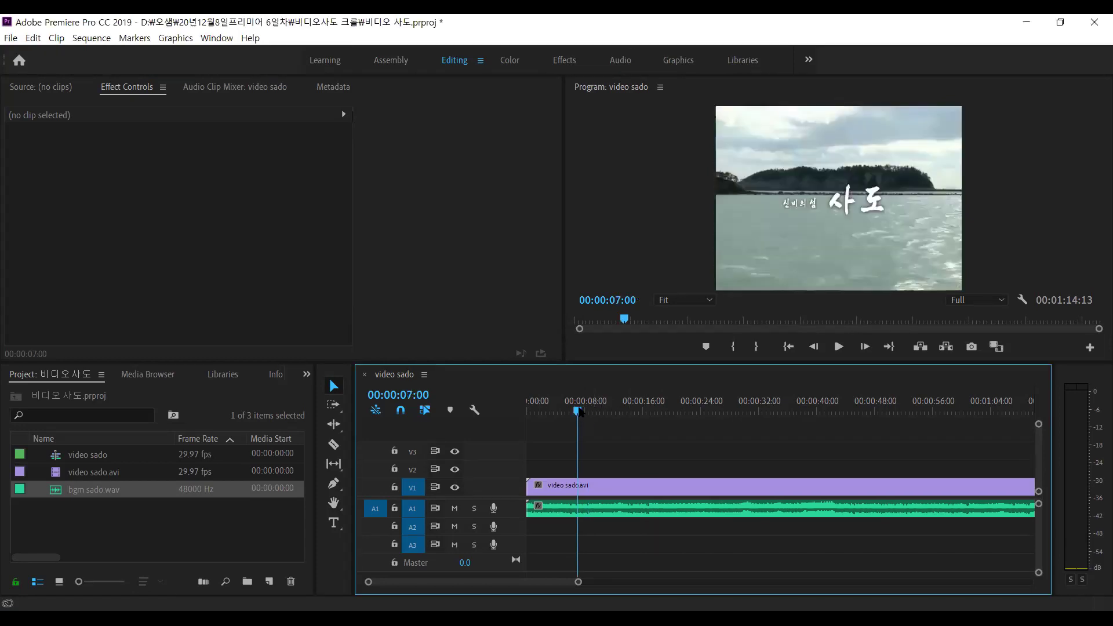
{"action": "left_click_drag", "start_coordinate": [580, 412], "coordinate": [596, 411]}
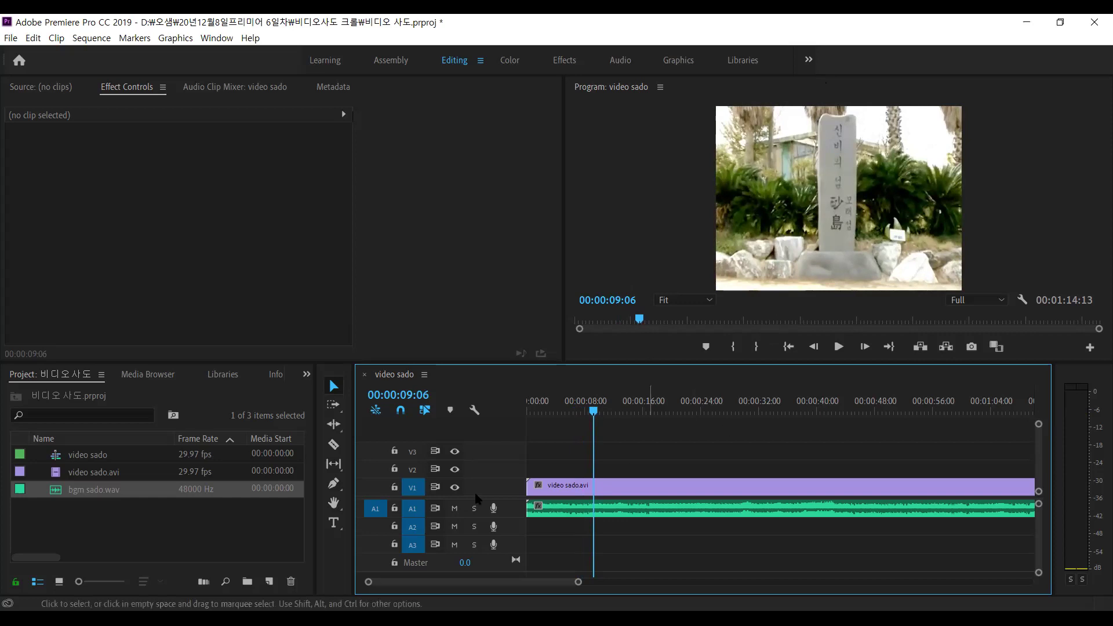
Create a new legacy title named Title 01 at 640 × 480, 29.97 fps, with square pixels
{"action": "left_click", "coordinate": [101, 522]}
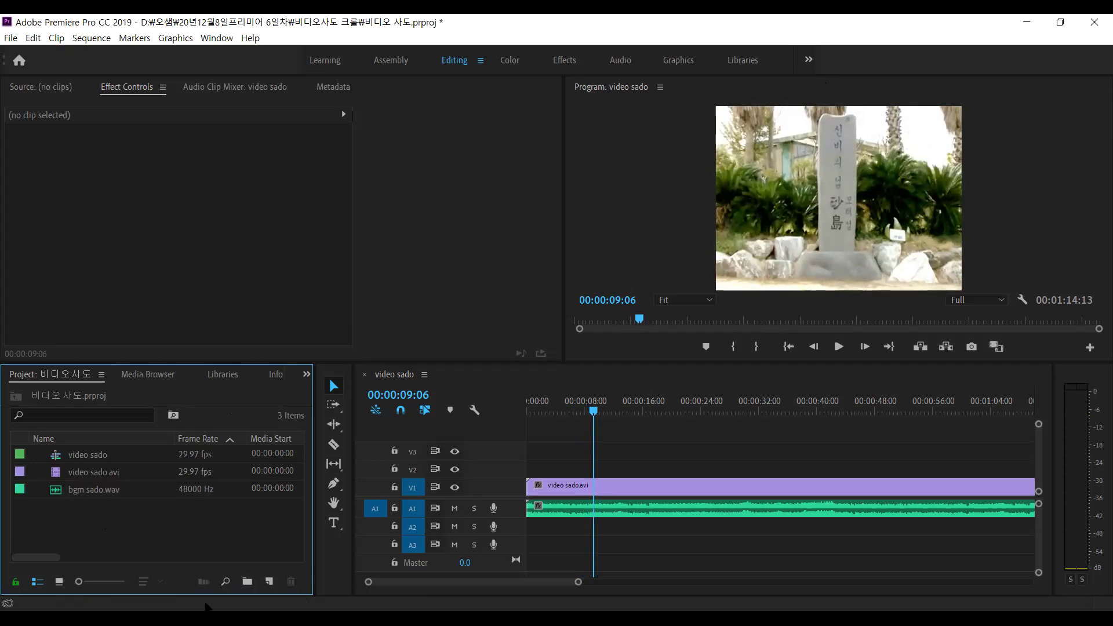
{"action": "left_click", "coordinate": [10, 38]}
{"action": "mouse_move", "coordinate": [30, 57]}
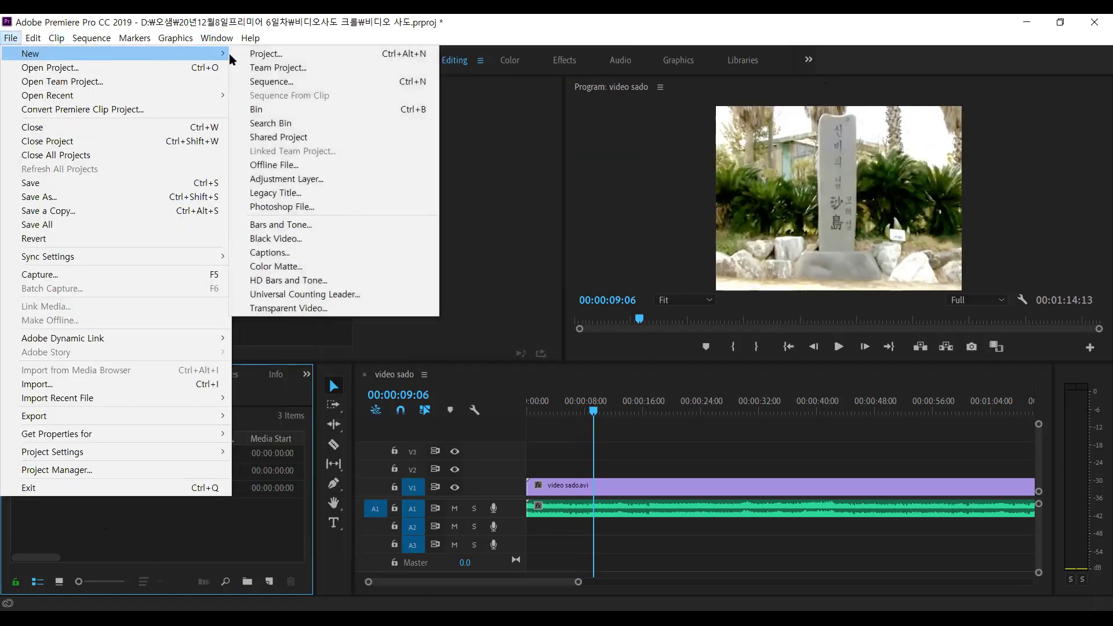
{"action": "left_click", "coordinate": [350, 193]}
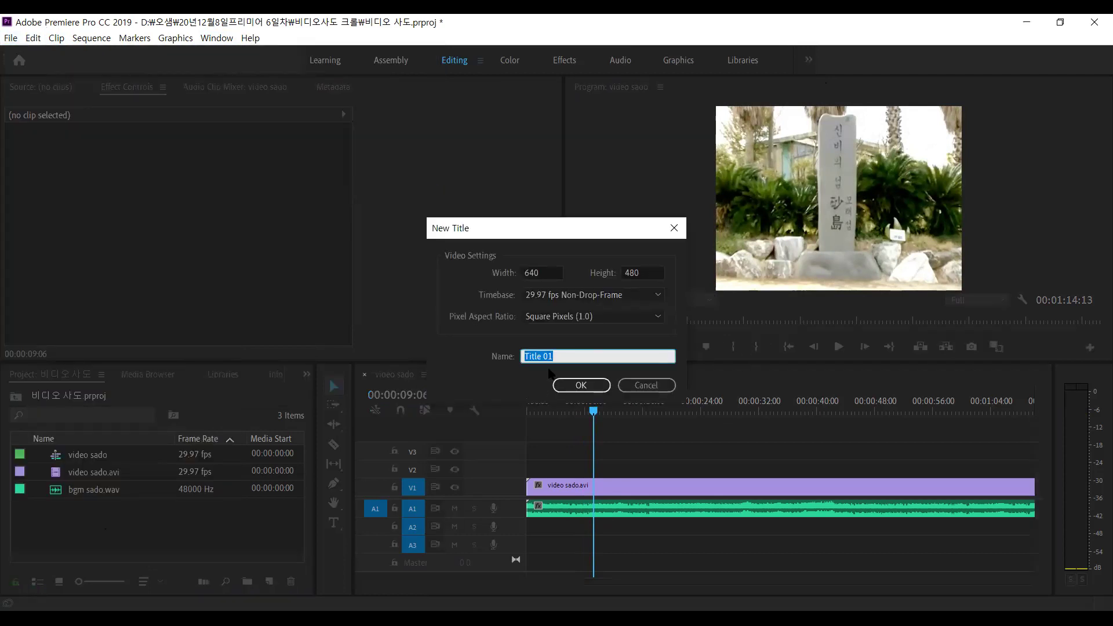
{"action": "left_click", "coordinate": [569, 387]}
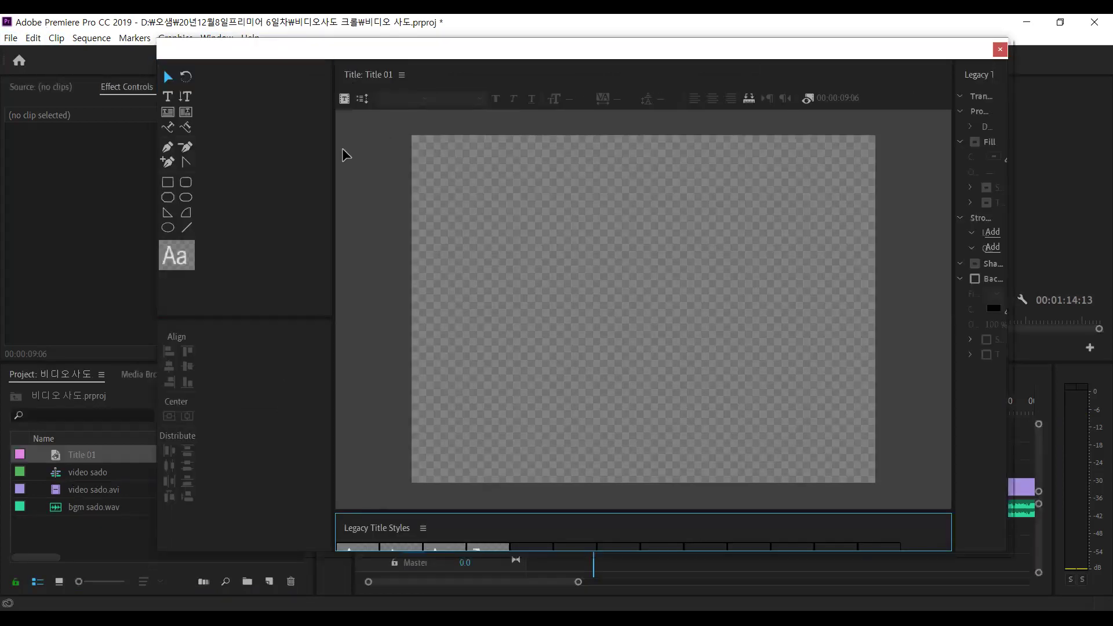
Resize the title editor's panes to reveal the styles and properties, and show the background video behind the title
{"action": "left_click_drag", "start_coordinate": [331, 153], "coordinate": [267, 117]}
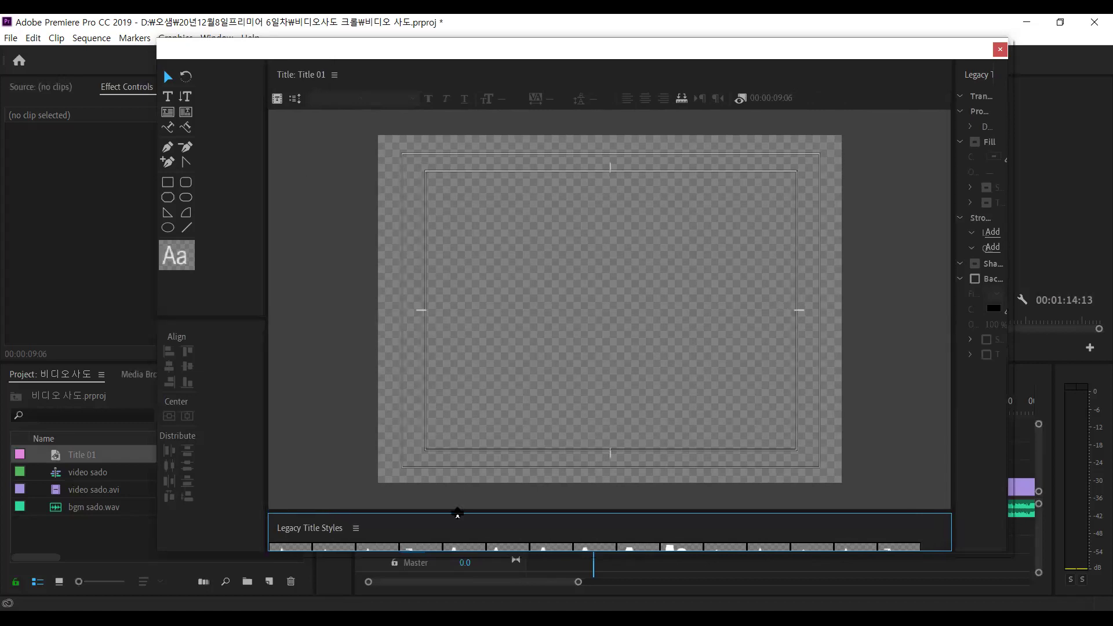
{"action": "left_click_drag", "start_coordinate": [457, 512], "coordinate": [457, 409]}
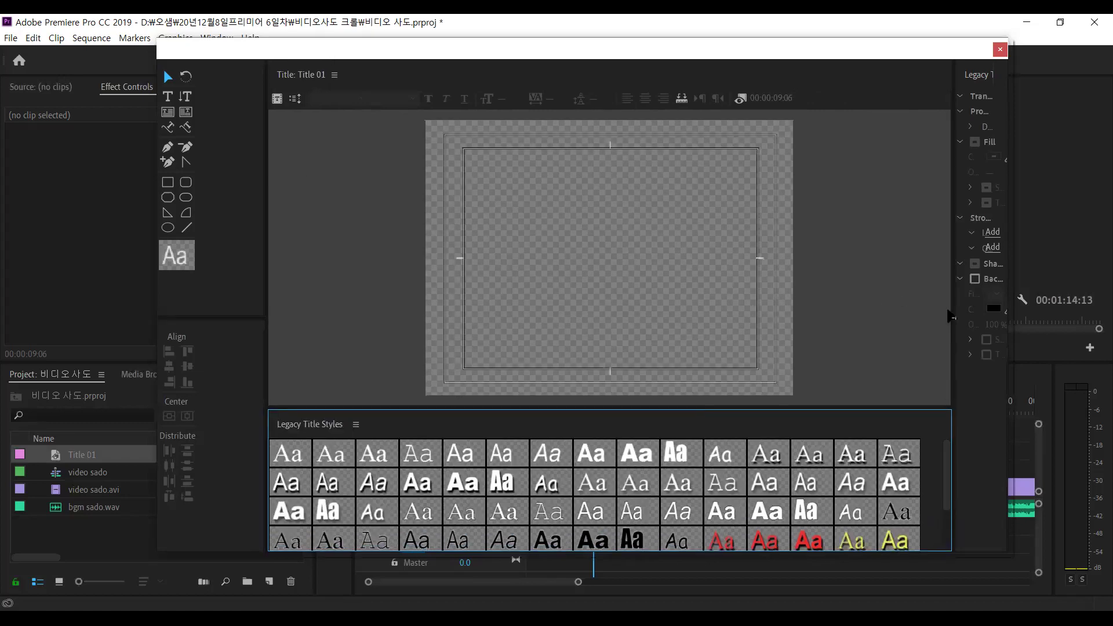
{"action": "left_click_drag", "start_coordinate": [953, 315], "coordinate": [848, 280]}
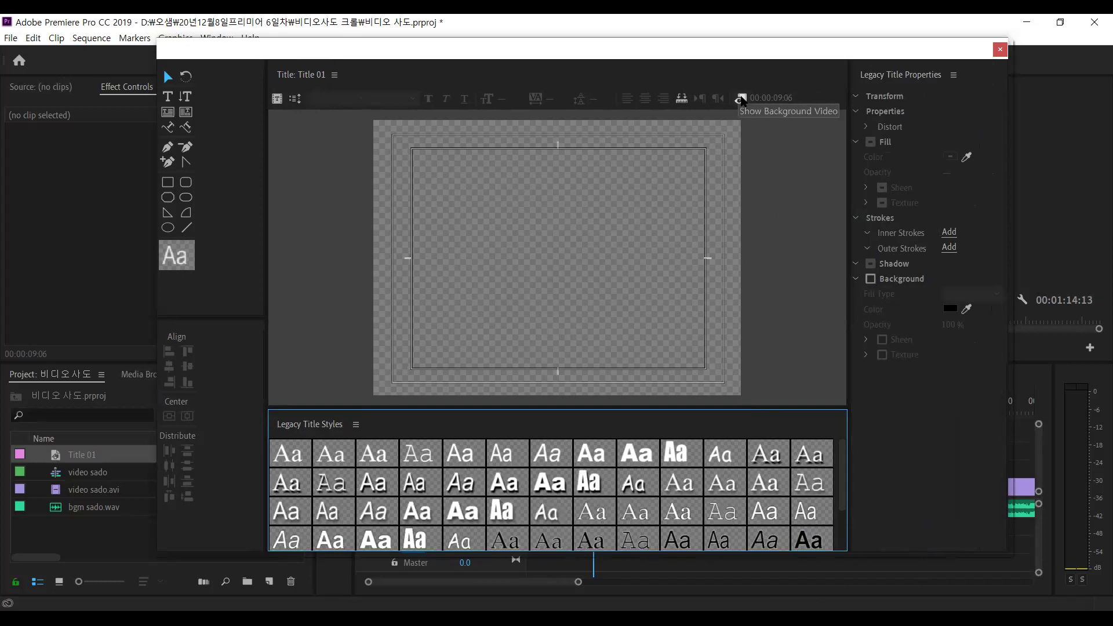
{"action": "left_click", "coordinate": [741, 99]}
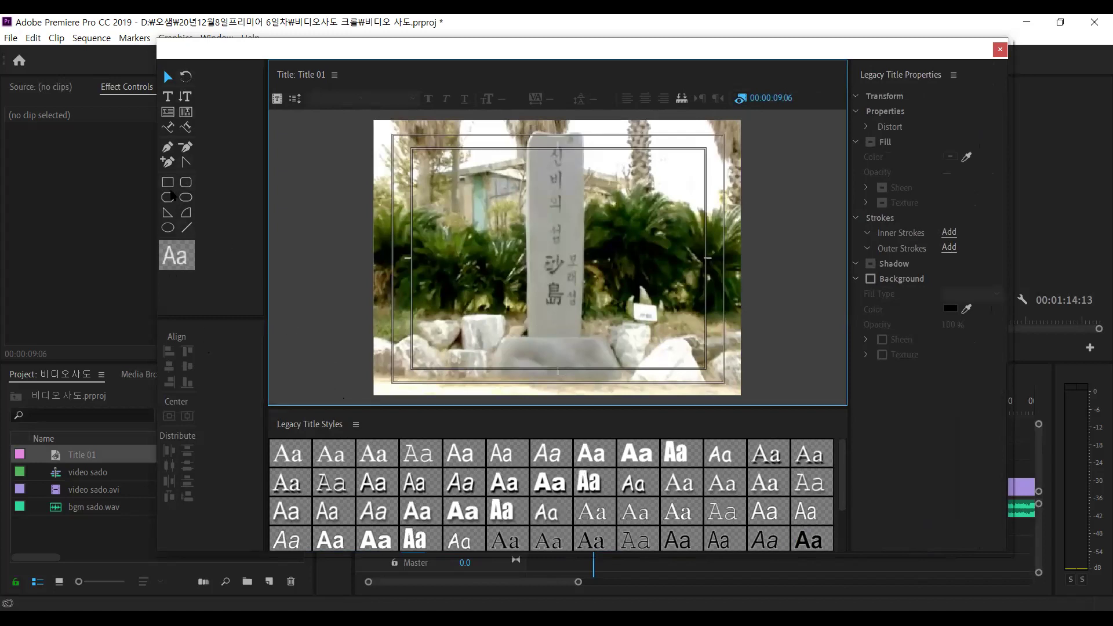
Draw a rectangle along the frame's lower edge and widen it past the frame's left side, to about 654 × 62
{"action": "left_click_drag", "start_coordinate": [316, 56], "coordinate": [332, 46]}
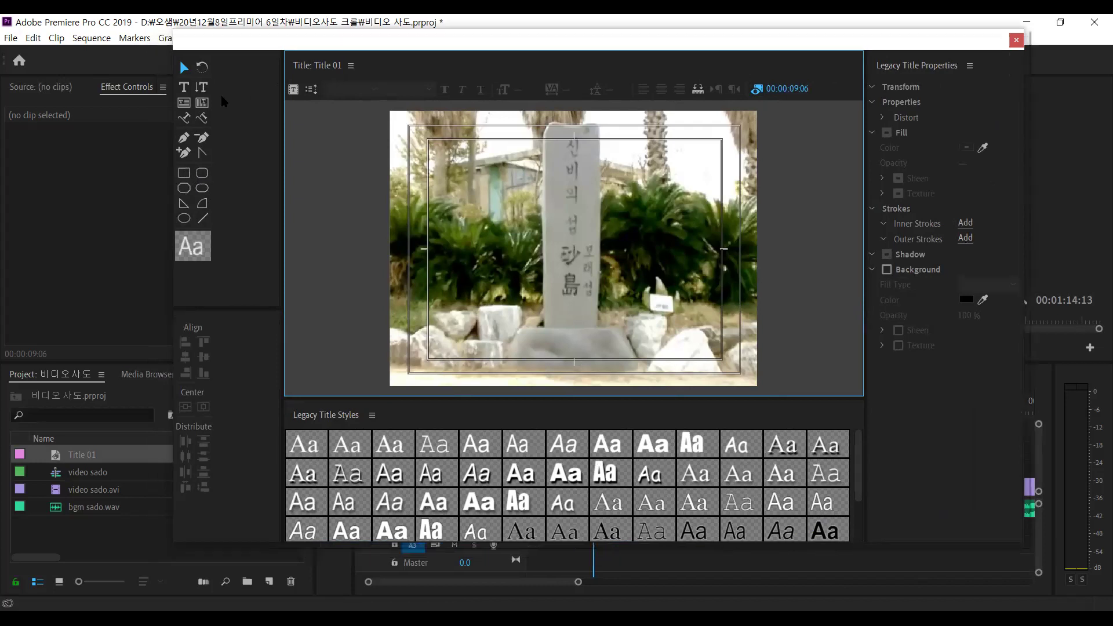
{"action": "left_click", "coordinate": [183, 175]}
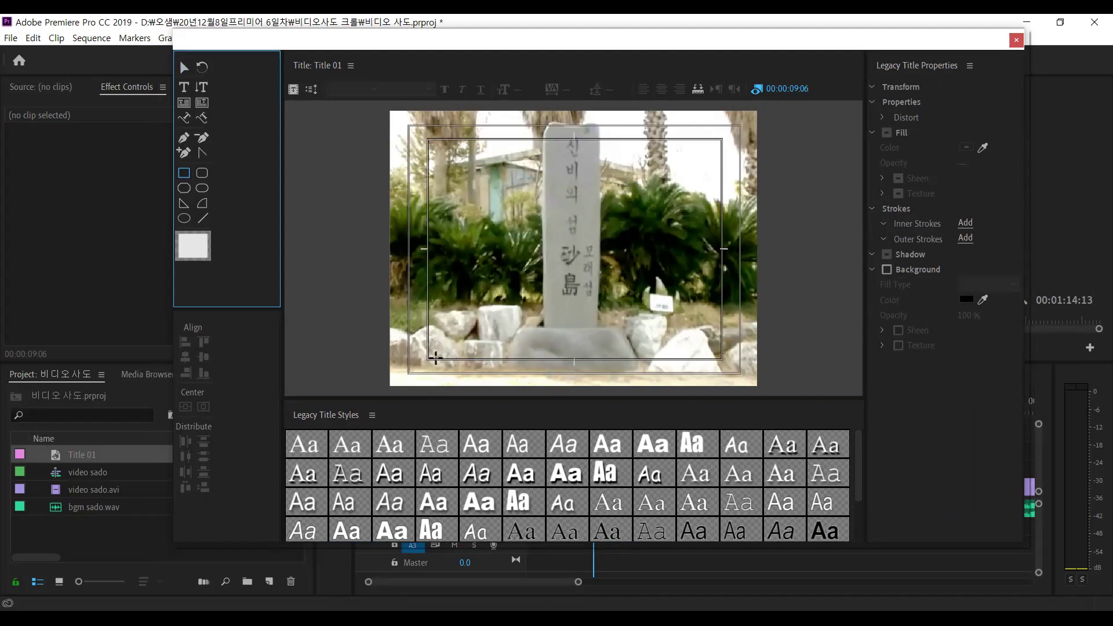
{"action": "left_click", "coordinate": [399, 365]}
{"action": "mouse_move", "coordinate": [399, 365]}
{"action": "left_mouse_down"}
{"action": "mouse_move", "coordinate": [446, 401]}
{"action": "mouse_move", "coordinate": [755, 400]}
{"action": "left_mouse_up"}
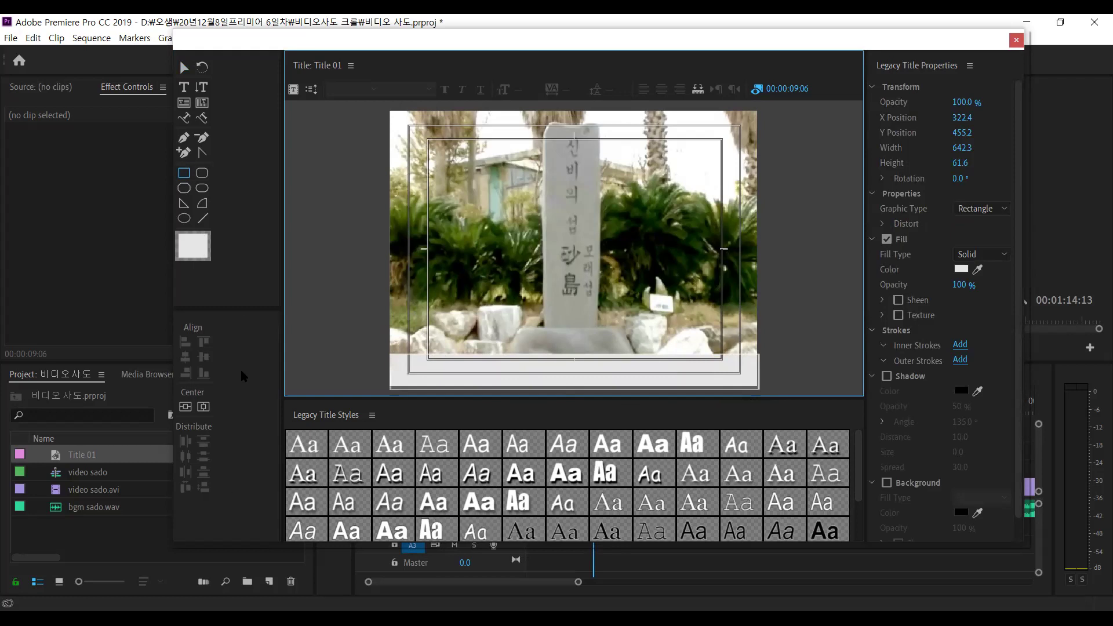
{"action": "left_click", "coordinate": [184, 68]}
{"action": "left_click", "coordinate": [386, 375]}
{"action": "left_click_drag", "start_coordinate": [386, 375], "coordinate": [380, 374]}
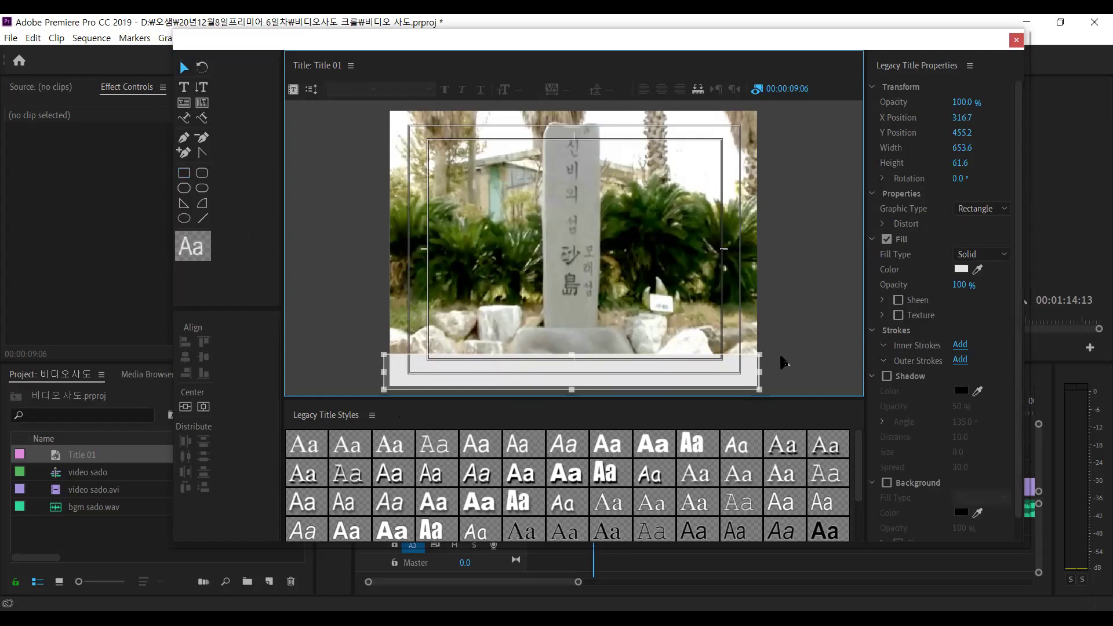
Set the rectangle's fill color to black (000000)
{"action": "left_click", "coordinate": [961, 269]}
{"action": "left_click", "coordinate": [961, 269]}
{"action": "left_click", "coordinate": [432, 272]}
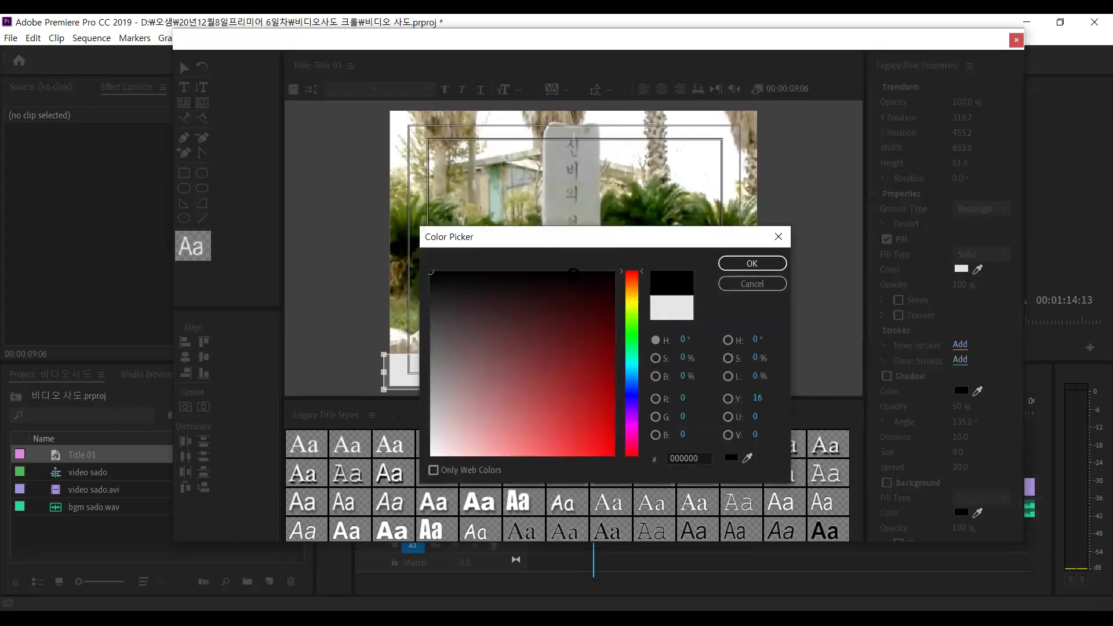
{"action": "left_click", "coordinate": [747, 263]}
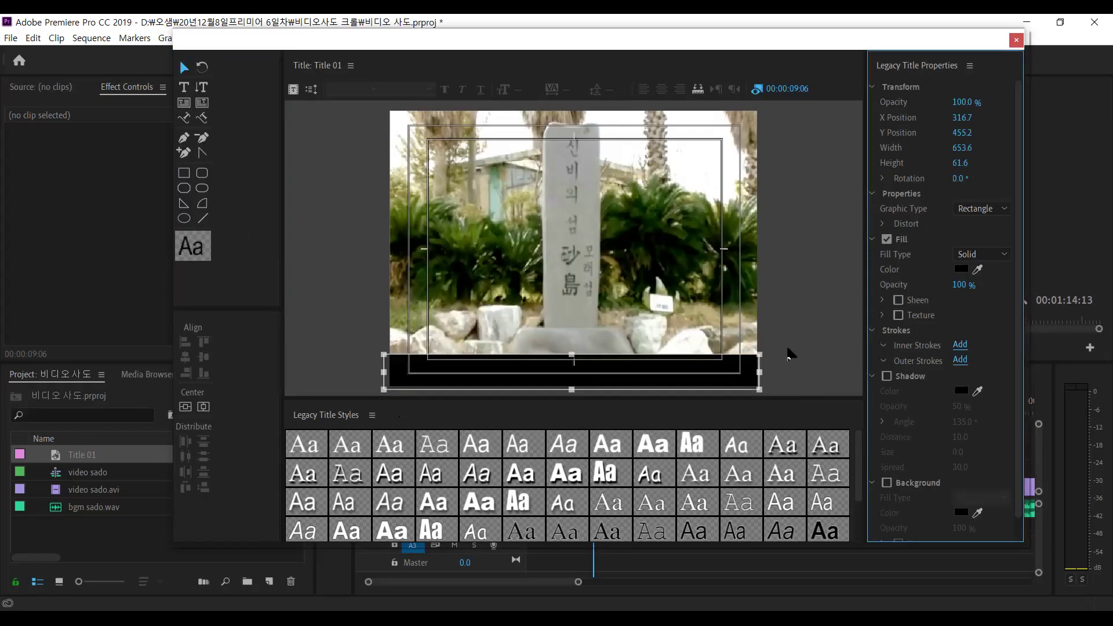
{"action": "left_click", "coordinate": [753, 387]}
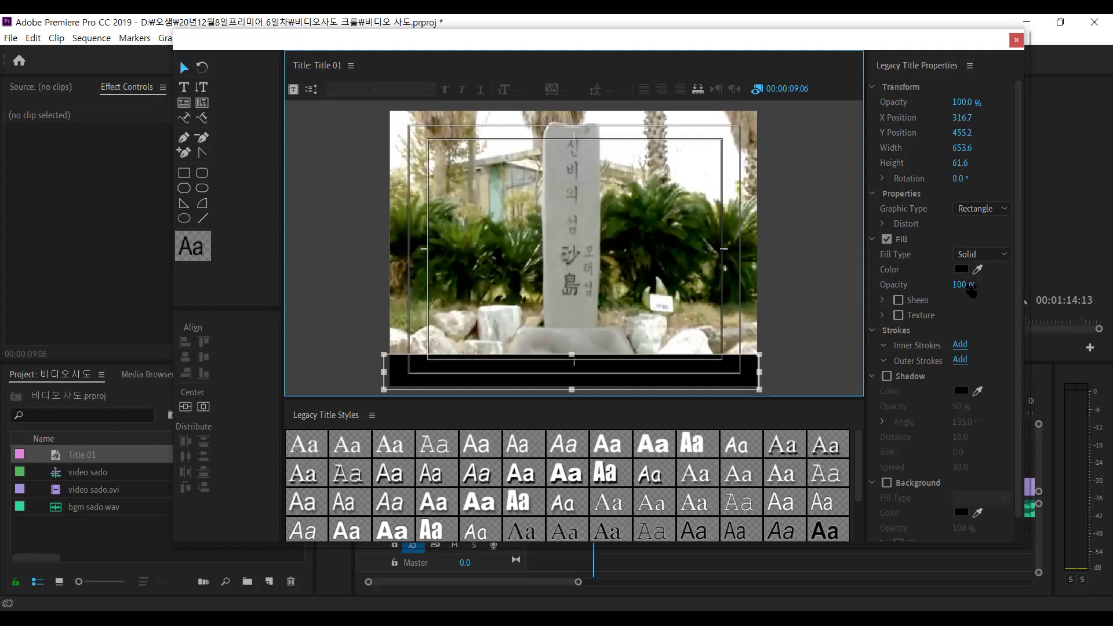
Set the rectangle's fill opacity to 50%
{"action": "left_click", "coordinate": [959, 285]}
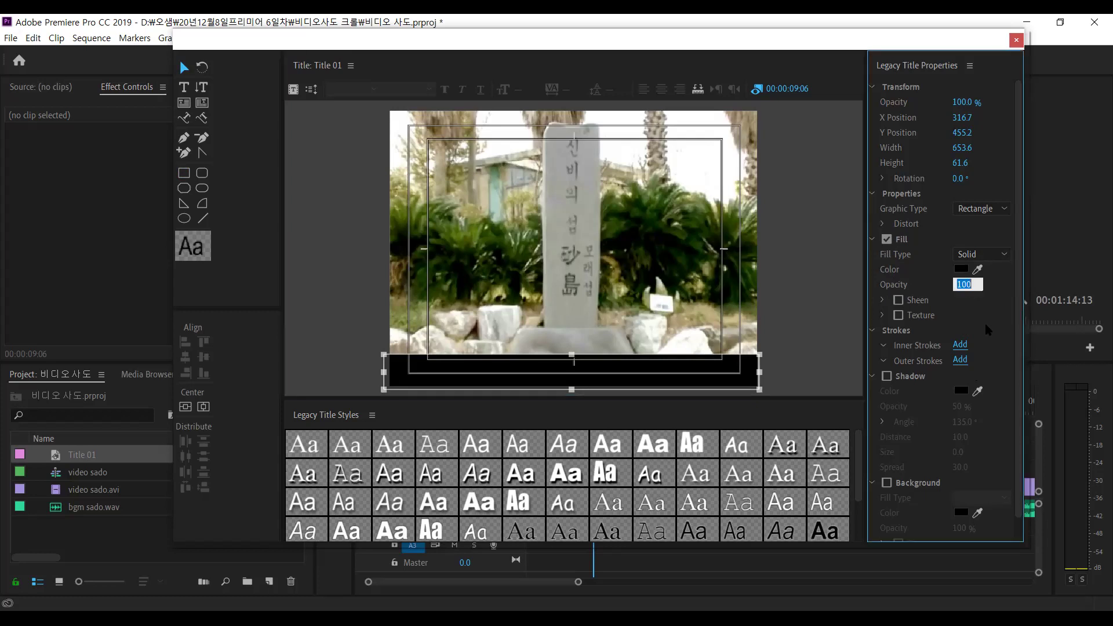
{"action": "type", "text": "50"}
{"action": "key", "text": "Return"}
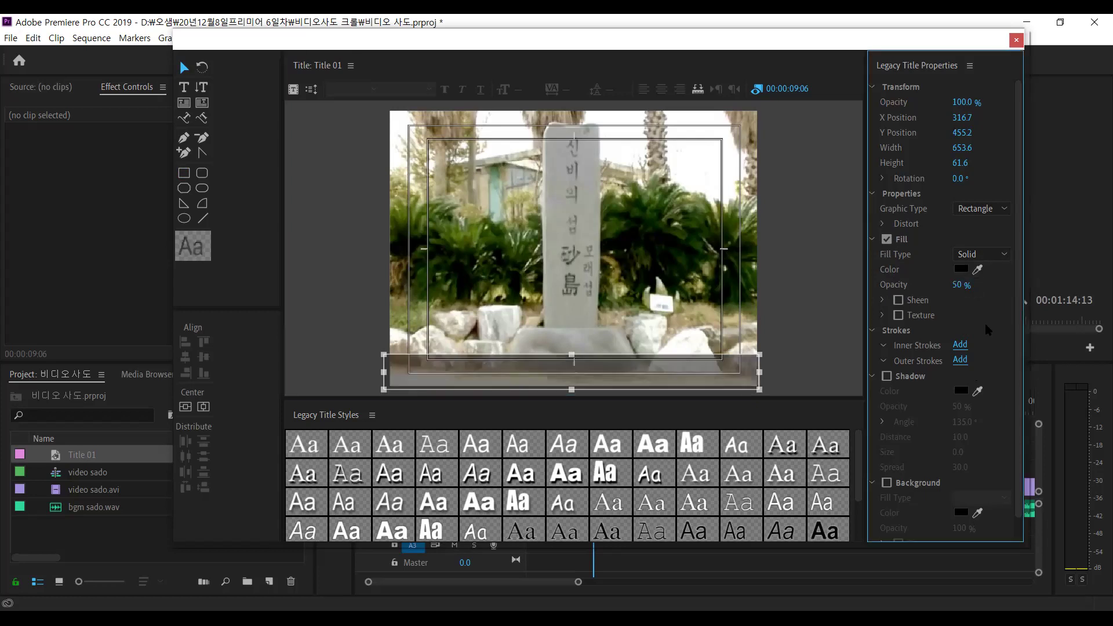
{"action": "left_click", "coordinate": [697, 377]}
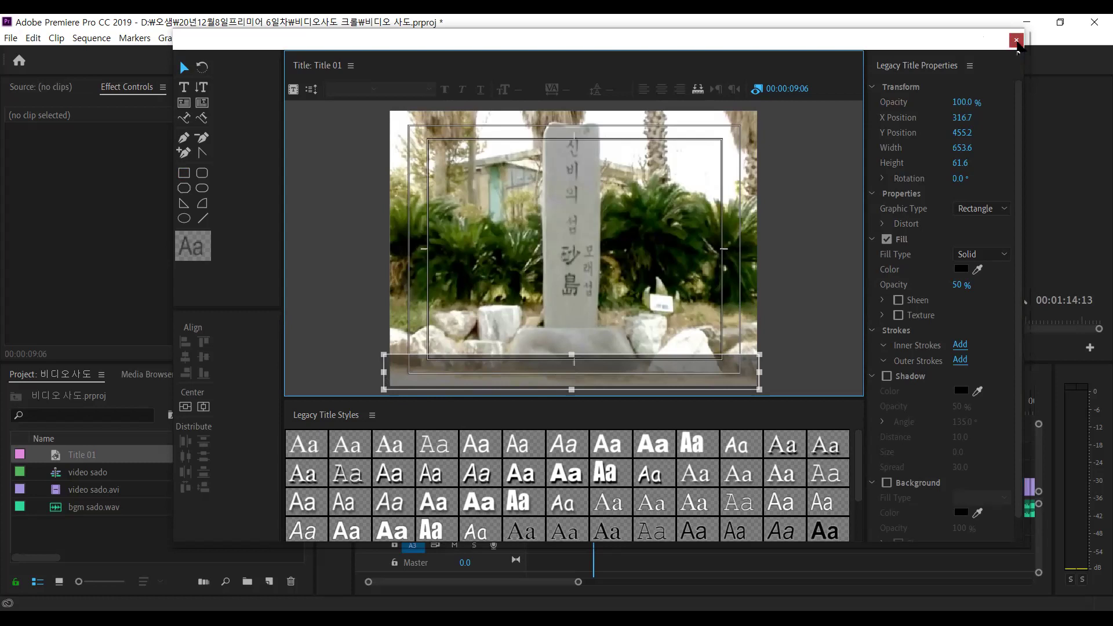
Close the title editor and rename the Title 01 item in the project as 타이틀박스
{"action": "left_click", "coordinate": [1016, 40]}
{"action": "left_click", "coordinate": [134, 549]}
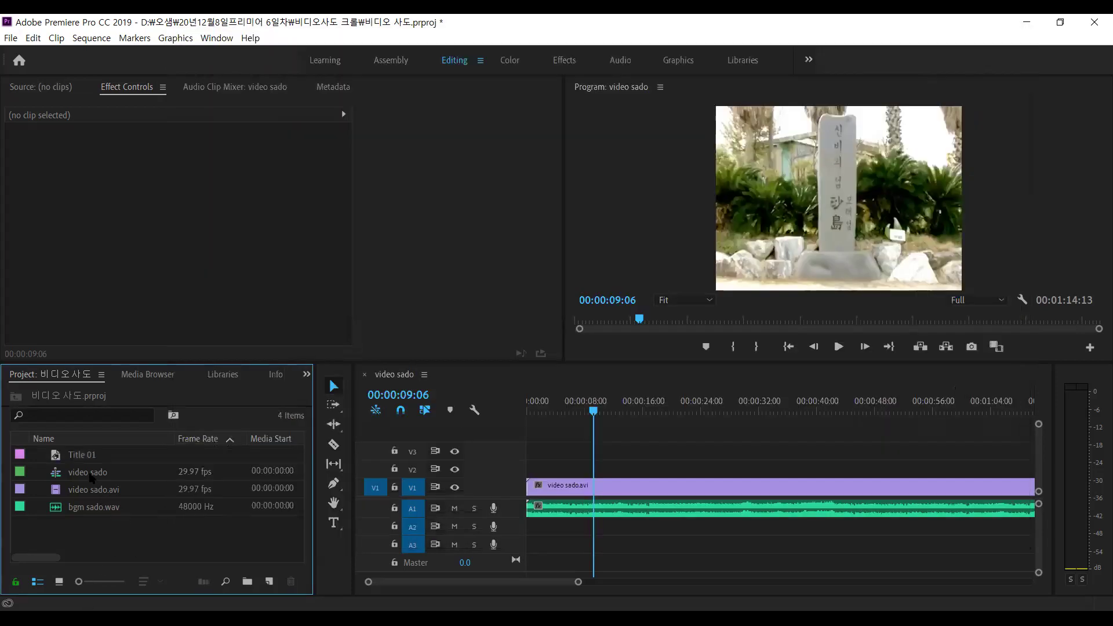
{"action": "left_click", "coordinate": [89, 455]}
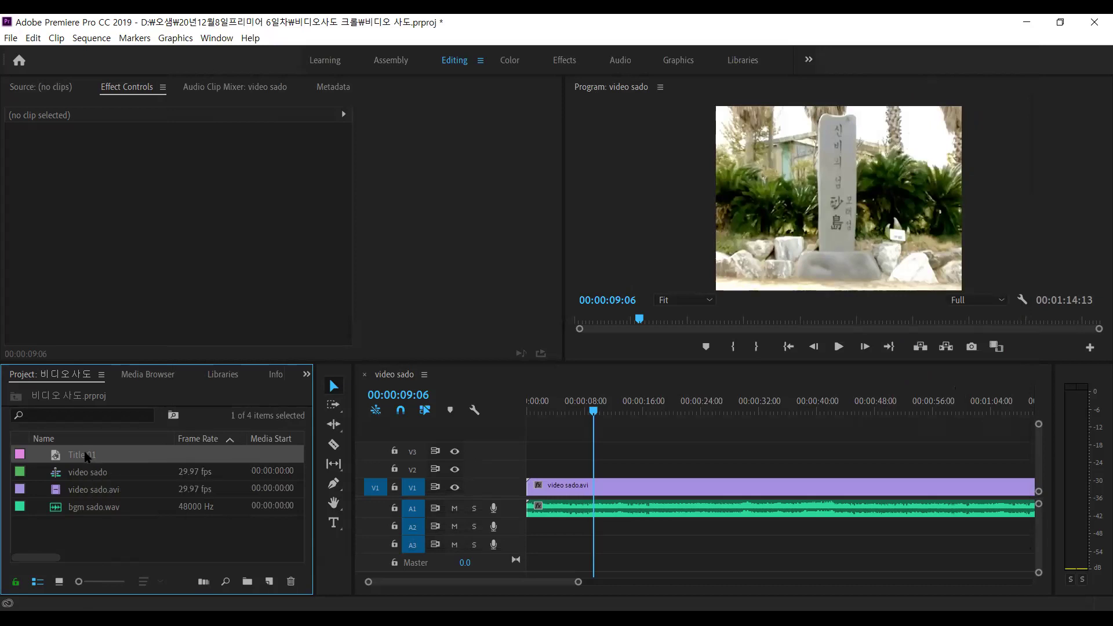
{"action": "right_click", "coordinate": [87, 456]}
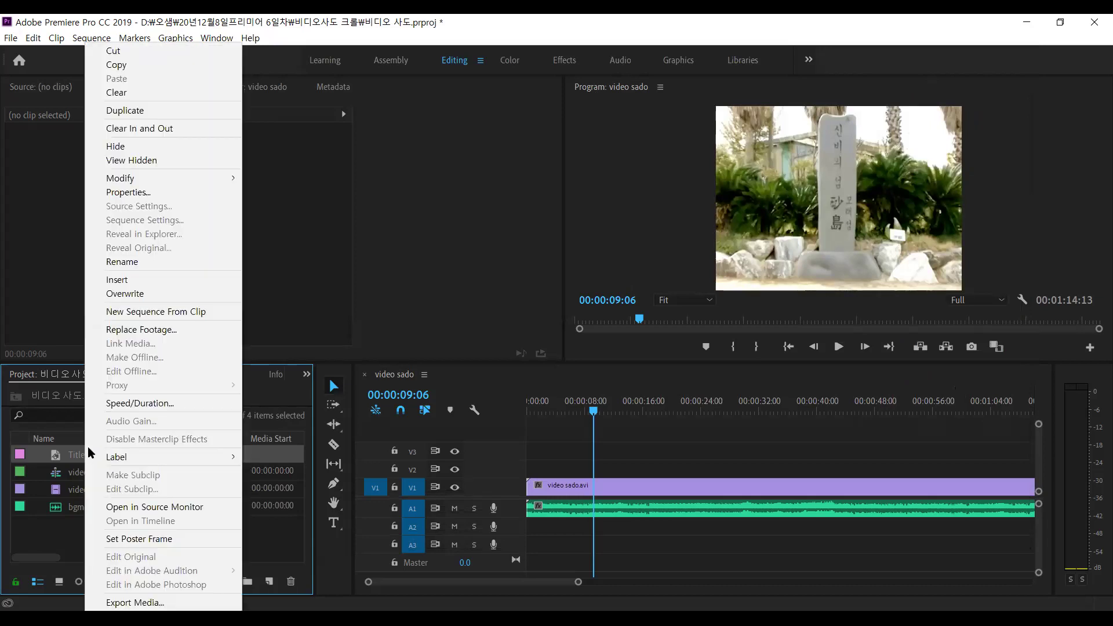
{"action": "left_click", "coordinate": [142, 262]}
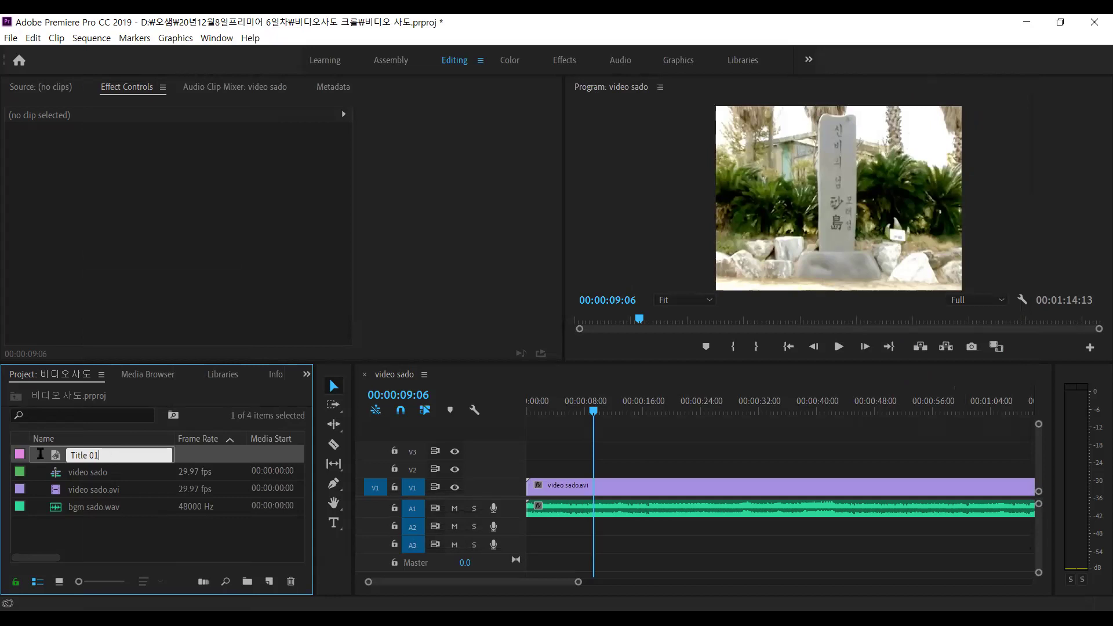
{"action": "type", "text": "ㅌㅣㅣㅌㅡㄹㅂㅏㄱㅅㅡ"}
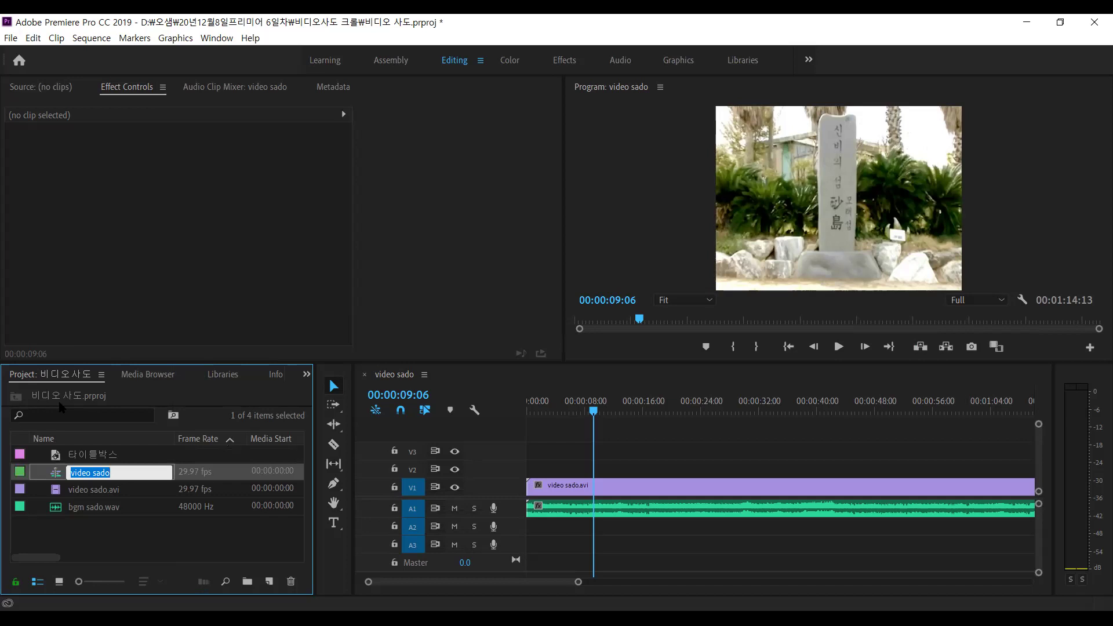
{"action": "left_click", "coordinate": [143, 556]}
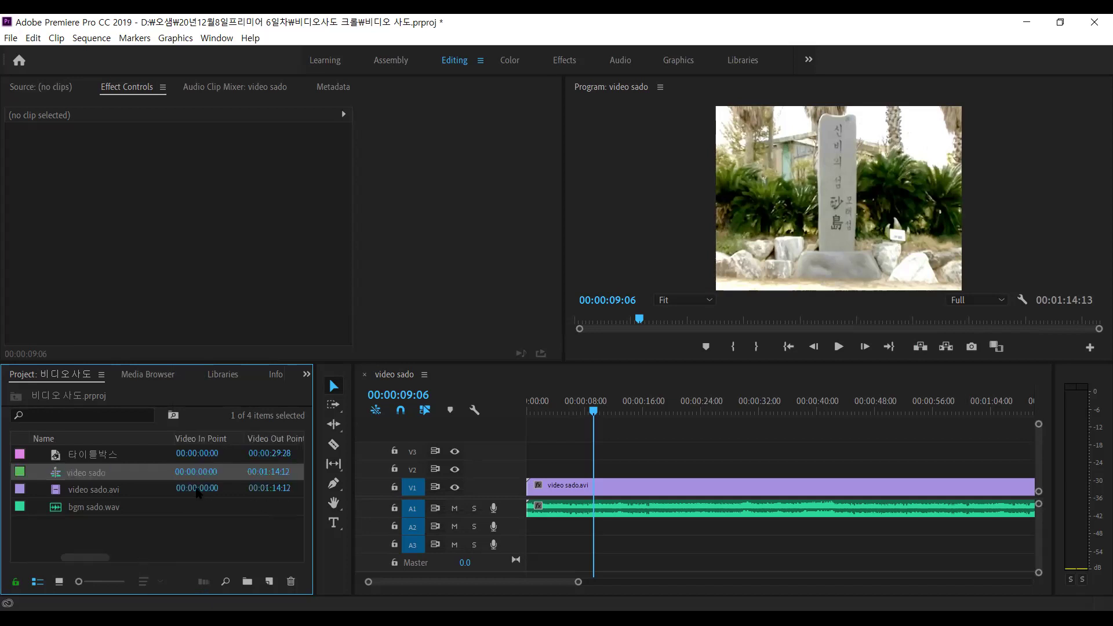
Place the 타이틀박스 title on track V2, starting at the playhead at 00:00:09:06
{"action": "left_click", "coordinate": [89, 458]}
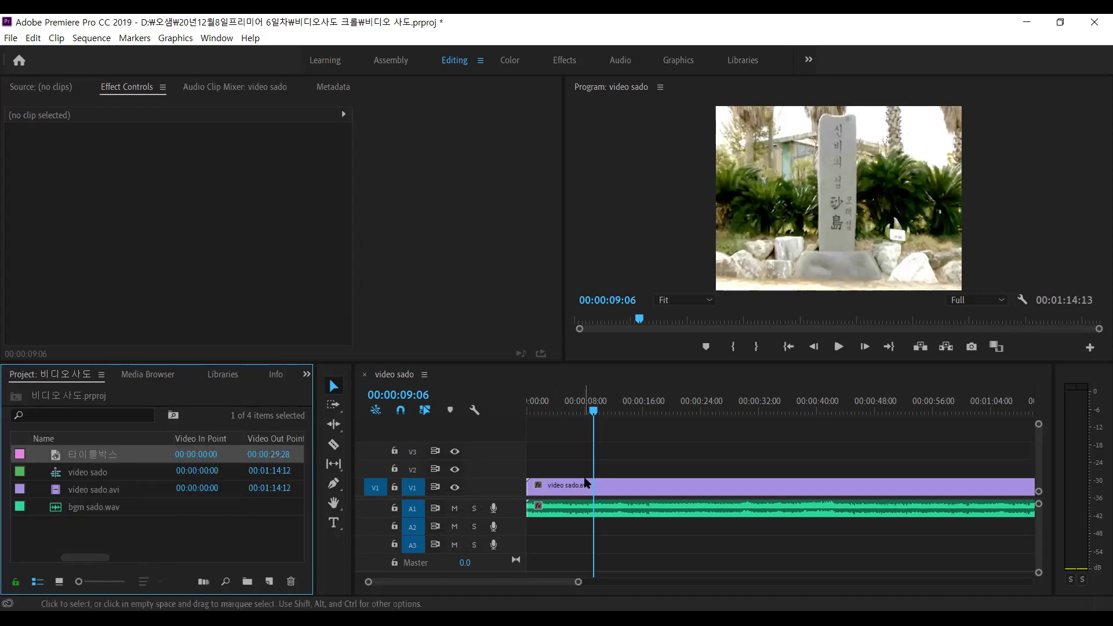
{"action": "left_click", "coordinate": [426, 394]}
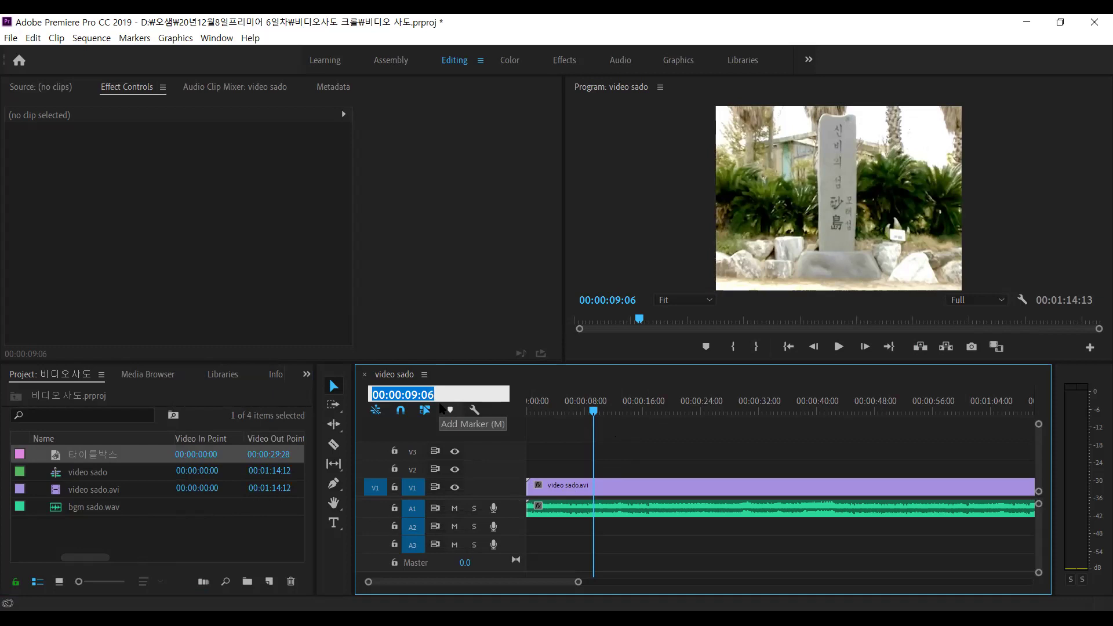
{"action": "left_click", "coordinate": [442, 389]}
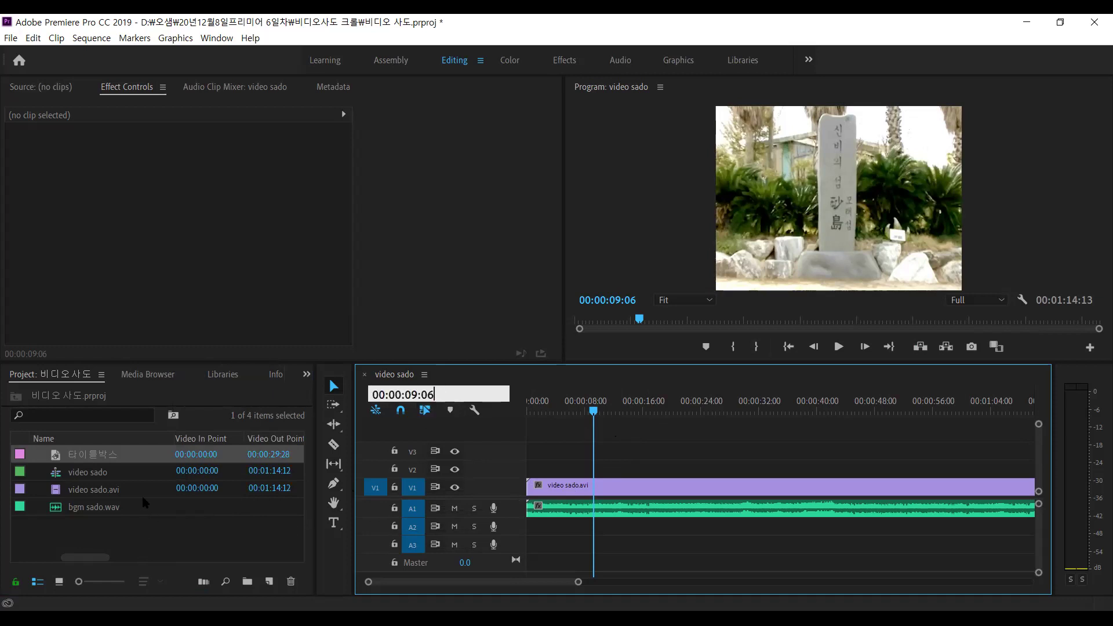
{"action": "left_click", "coordinate": [61, 458]}
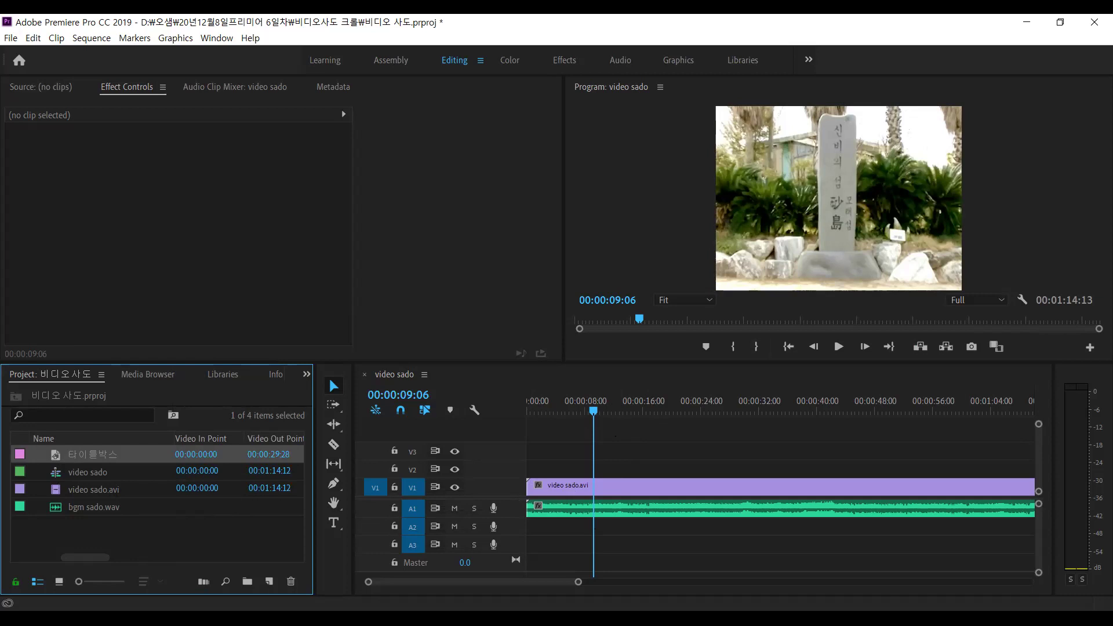
{"action": "left_click_drag", "start_coordinate": [61, 459], "coordinate": [745, 281]}
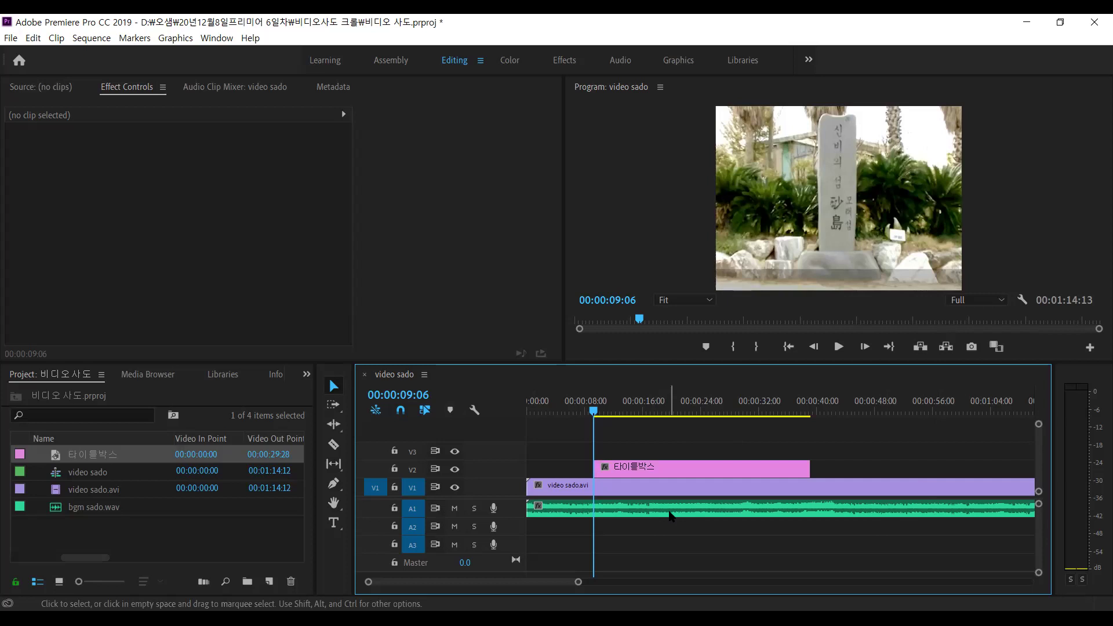
Extend the 타이틀박스 clip to the end of video sado.avi, then check it near the end and return the playhead to 00:00:09:12
{"action": "key", "text": "minus"}
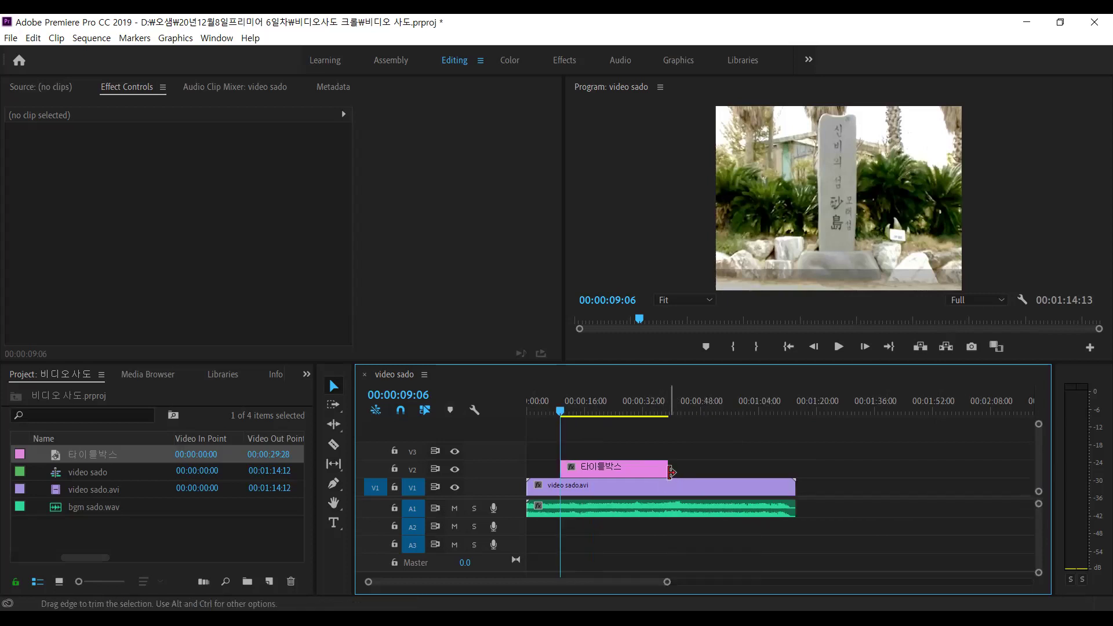
{"action": "left_click_drag", "start_coordinate": [671, 472], "coordinate": [795, 464]}
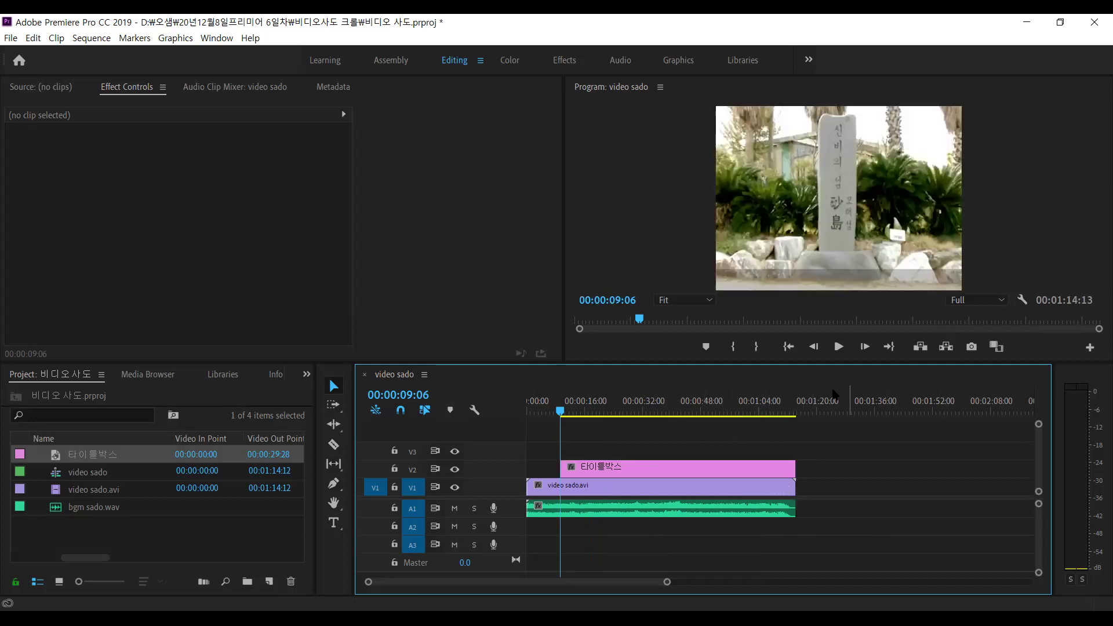
{"action": "left_click_drag", "start_coordinate": [582, 406], "coordinate": [782, 387]}
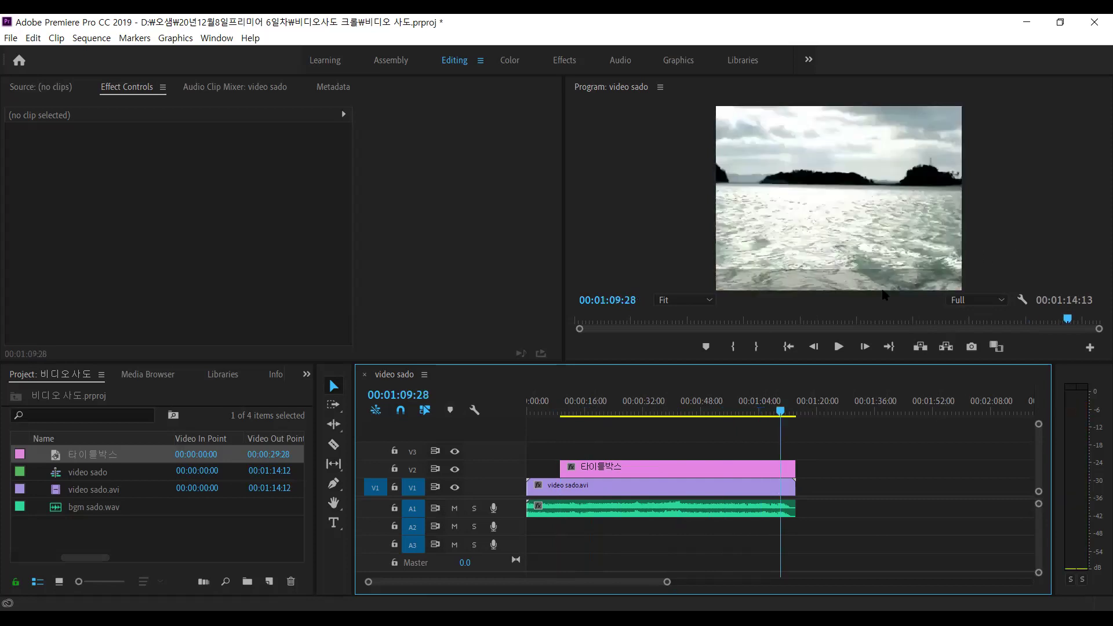
{"action": "left_click_drag", "start_coordinate": [780, 410], "coordinate": [559, 405]}
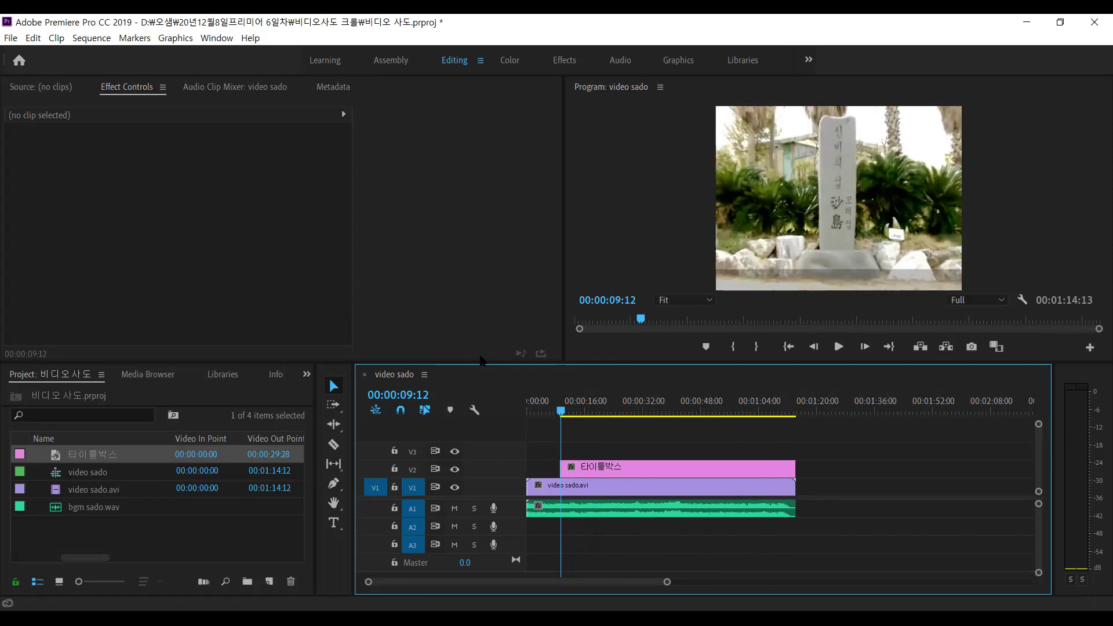
Enlarge the program preview slightly and create another legacy title named Title 01 at 640 × 480, 29.97 fps, with square pixels, narrowing the editor's tool pane
{"action": "left_click_drag", "start_coordinate": [477, 363], "coordinate": [494, 386]}
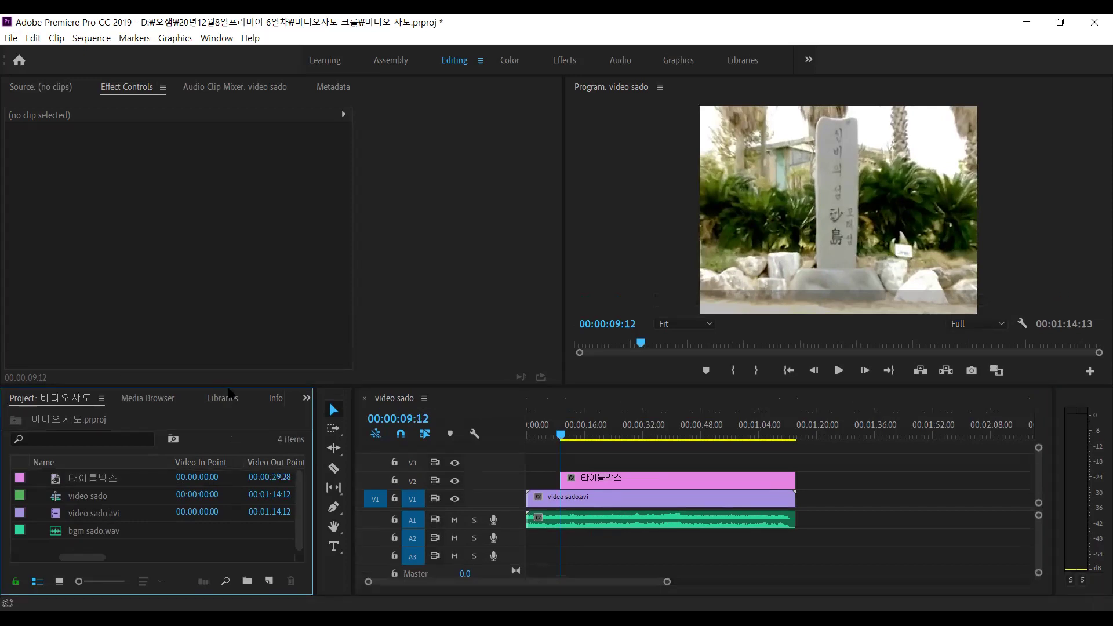
{"action": "left_click_drag", "start_coordinate": [229, 384], "coordinate": [226, 378]}
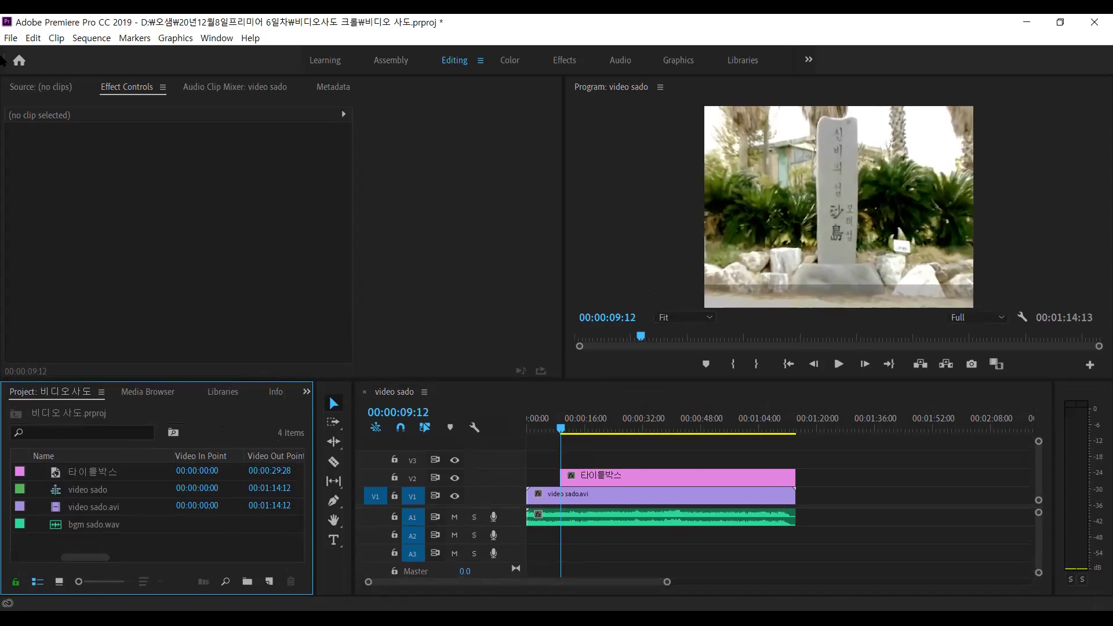
{"action": "left_click", "coordinate": [10, 38]}
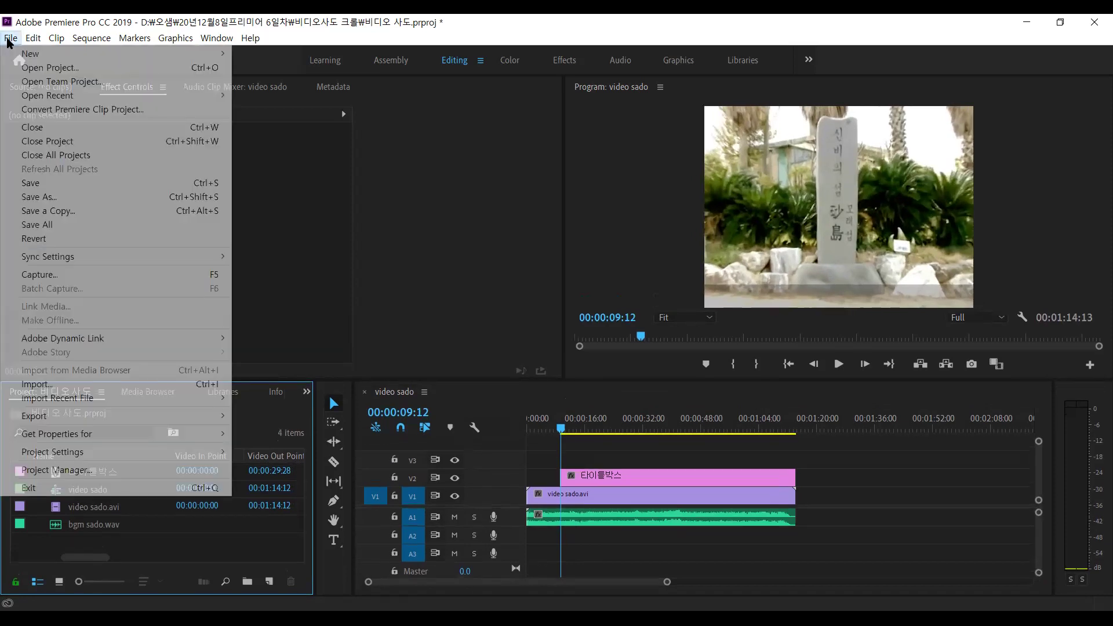
{"action": "mouse_move", "coordinate": [11, 60]}
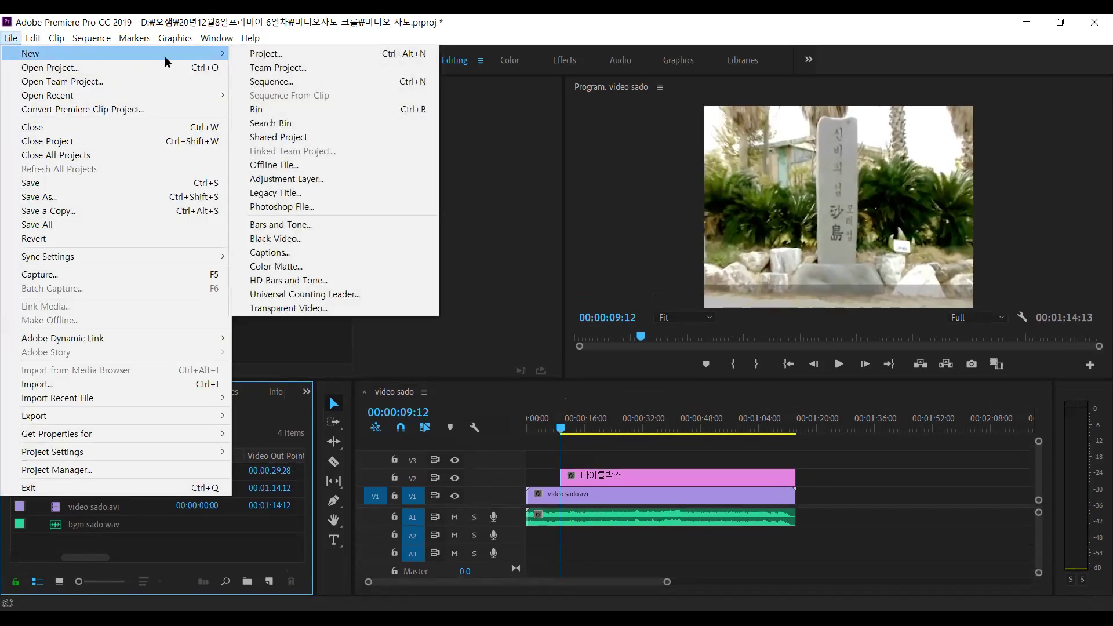
{"action": "left_click", "coordinate": [286, 193]}
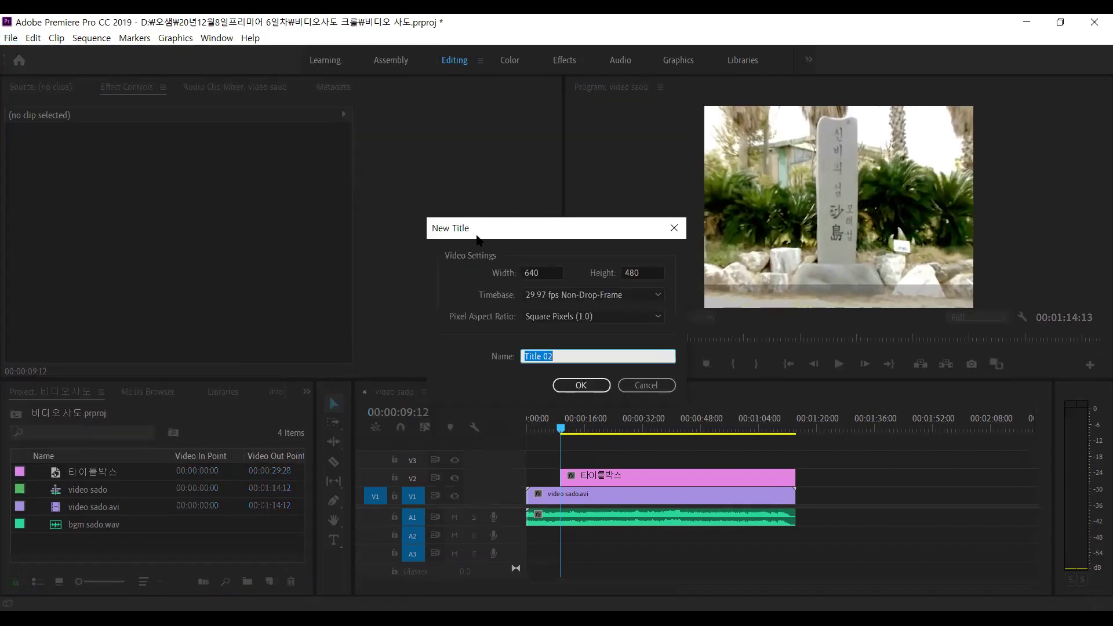
{"action": "left_click", "coordinate": [563, 357]}
{"action": "key", "text": "BackSpace"}
{"action": "type", "text": "1"}
{"action": "left_click", "coordinate": [587, 387]}
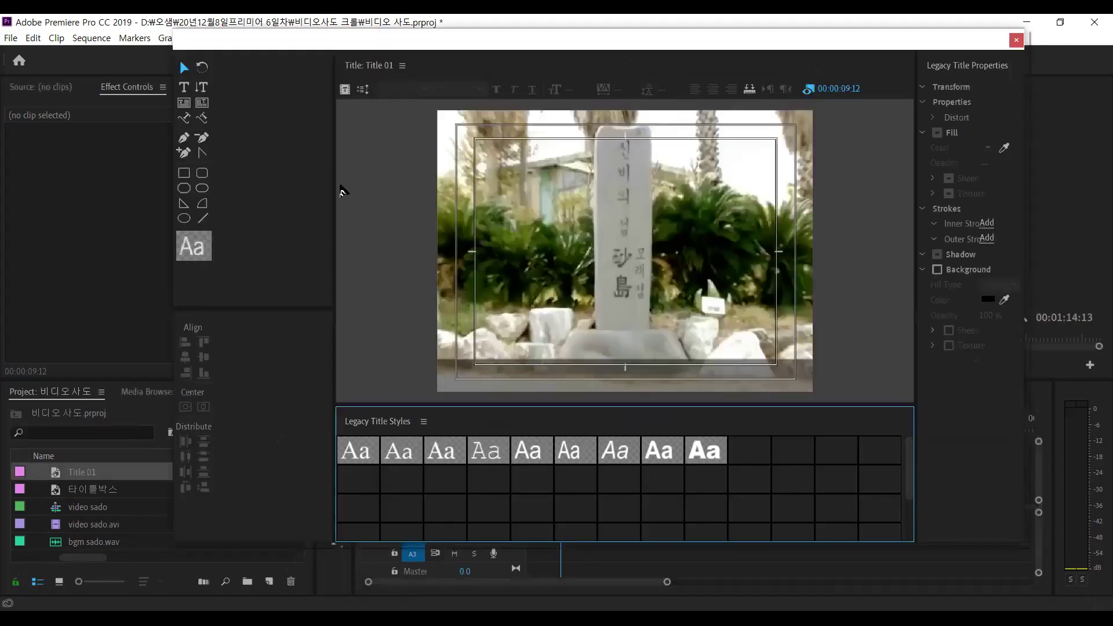
{"action": "left_click_drag", "start_coordinate": [333, 183], "coordinate": [298, 182]}
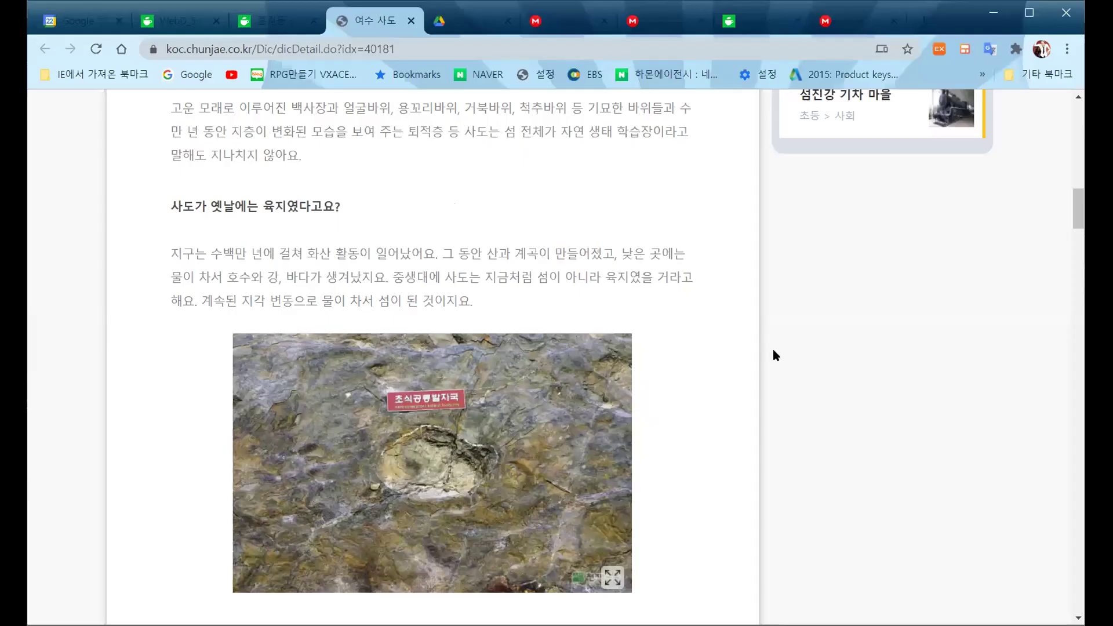
On the 여수 사도 web page, copy the paragraph from "사도는 사도를 중심으로 추도" through "사도와 추도뿐이에요."
{"action": "scroll", "coordinate": [773, 350], "scroll_direction": "up", "scroll_amount": 15}
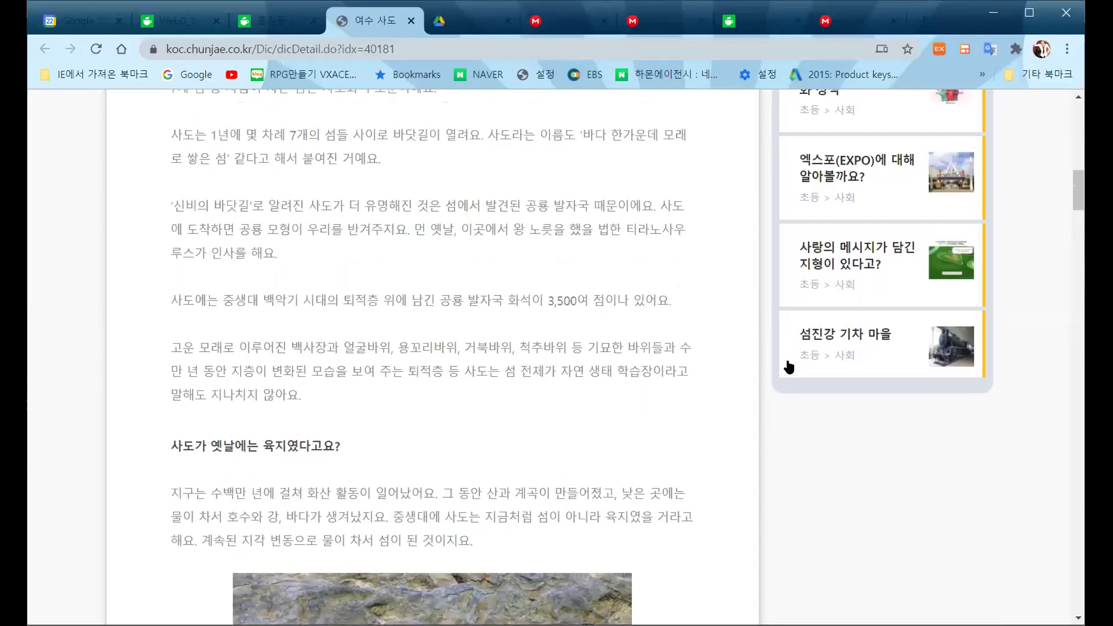
{"action": "scroll", "coordinate": [522, 293], "scroll_direction": "down", "scroll_amount": 3}
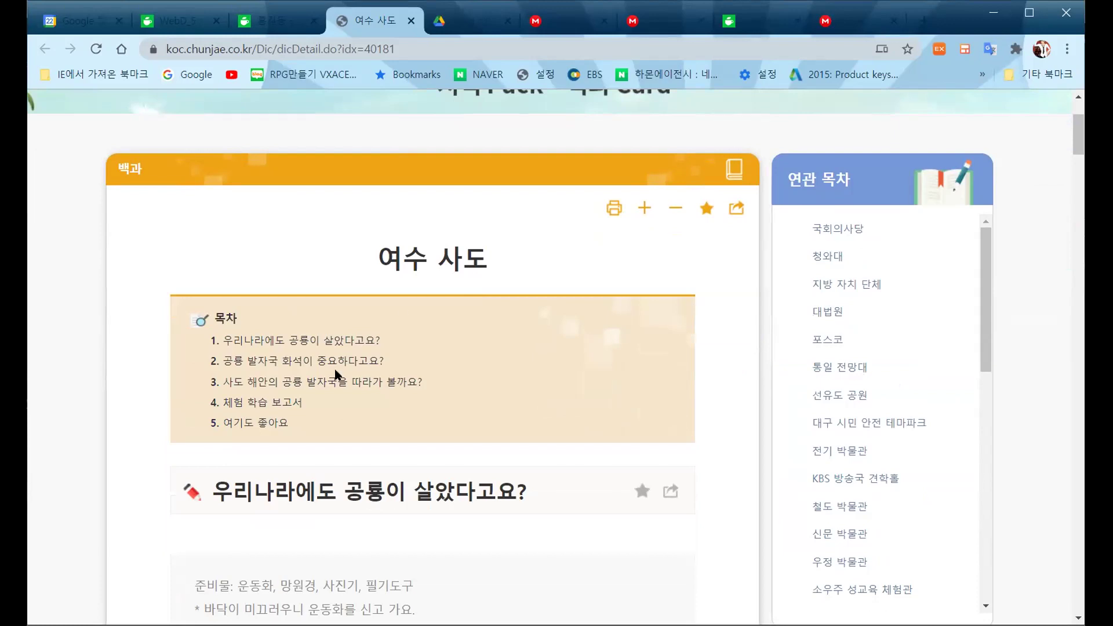
{"action": "scroll", "coordinate": [345, 310], "scroll_direction": "down", "scroll_amount": 1}
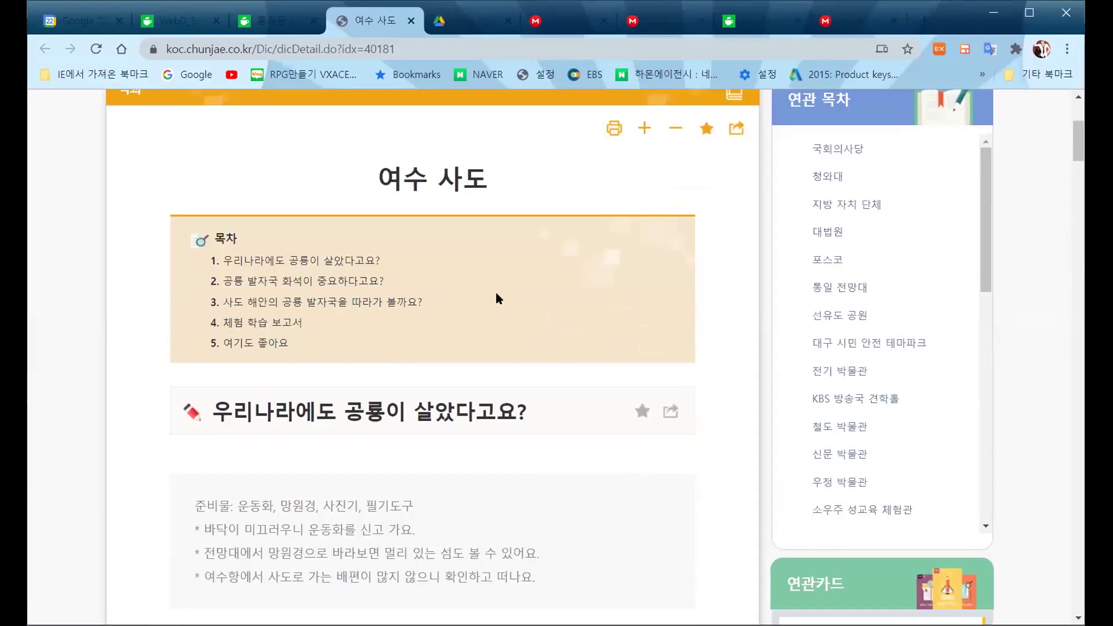
{"action": "scroll", "coordinate": [480, 308], "scroll_direction": "up", "scroll_amount": 1}
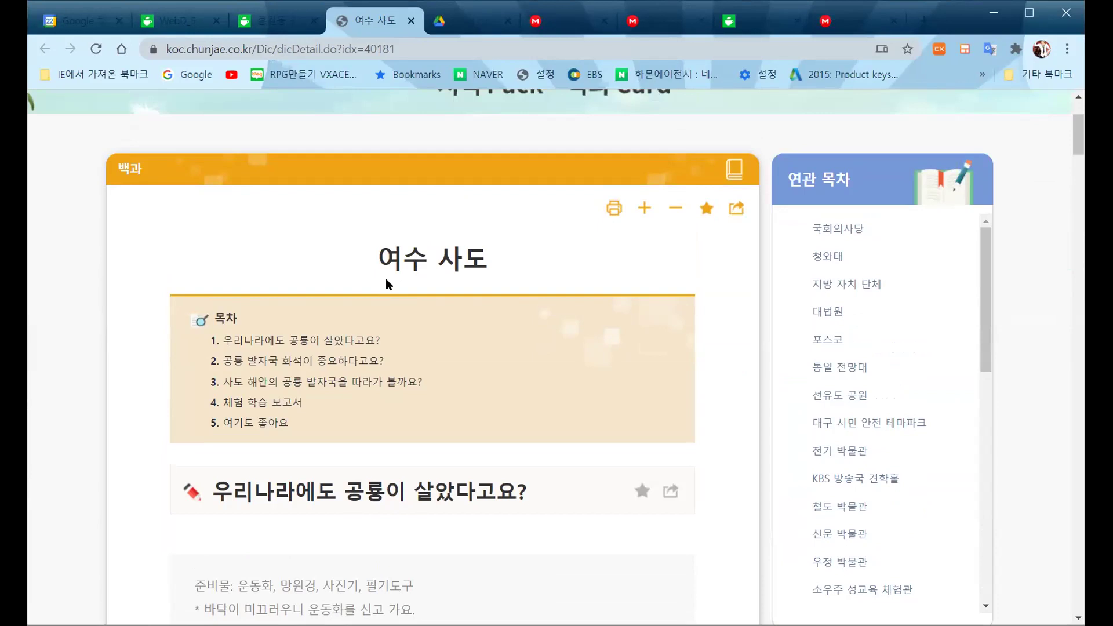
{"action": "scroll", "coordinate": [355, 313], "scroll_direction": "down", "scroll_amount": 1}
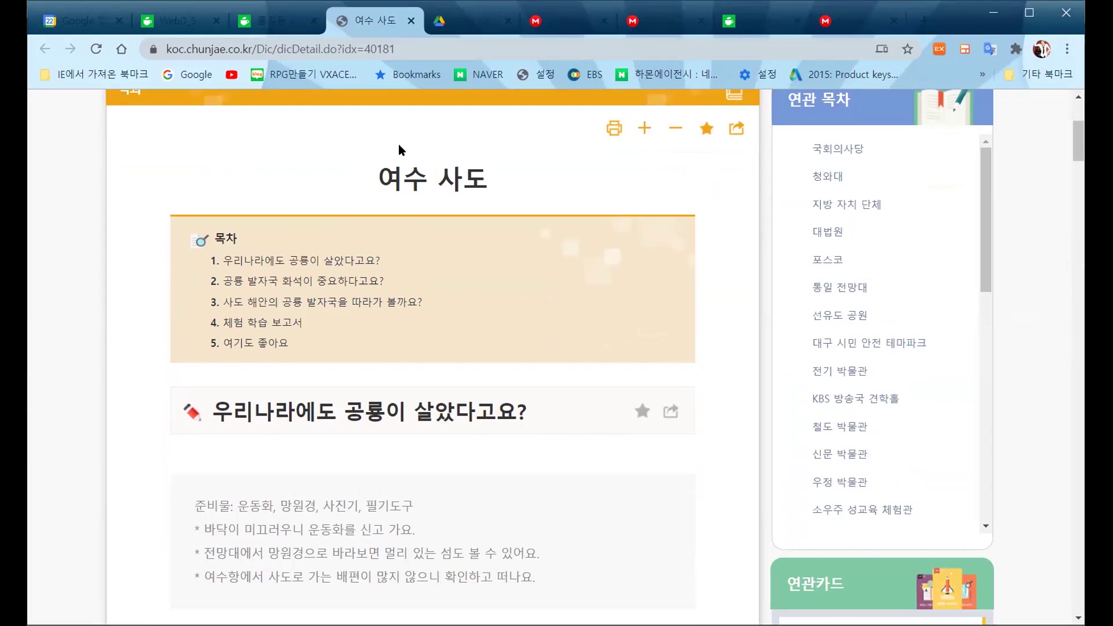
{"action": "scroll", "coordinate": [369, 239], "scroll_direction": "down", "scroll_amount": 5}
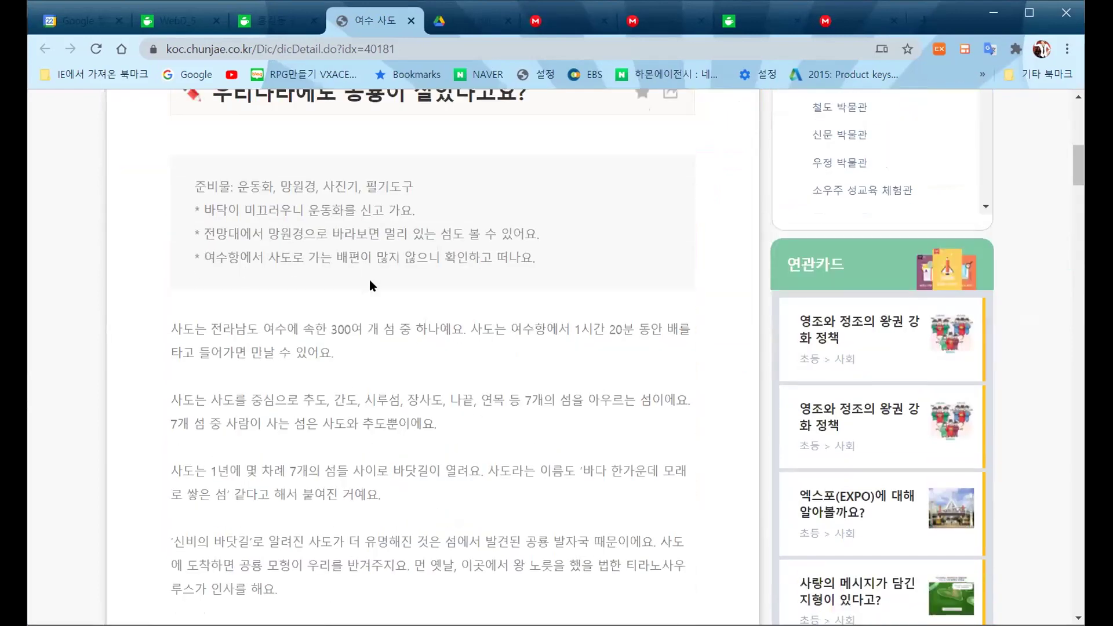
{"action": "scroll", "coordinate": [369, 280], "scroll_direction": "down", "scroll_amount": 1}
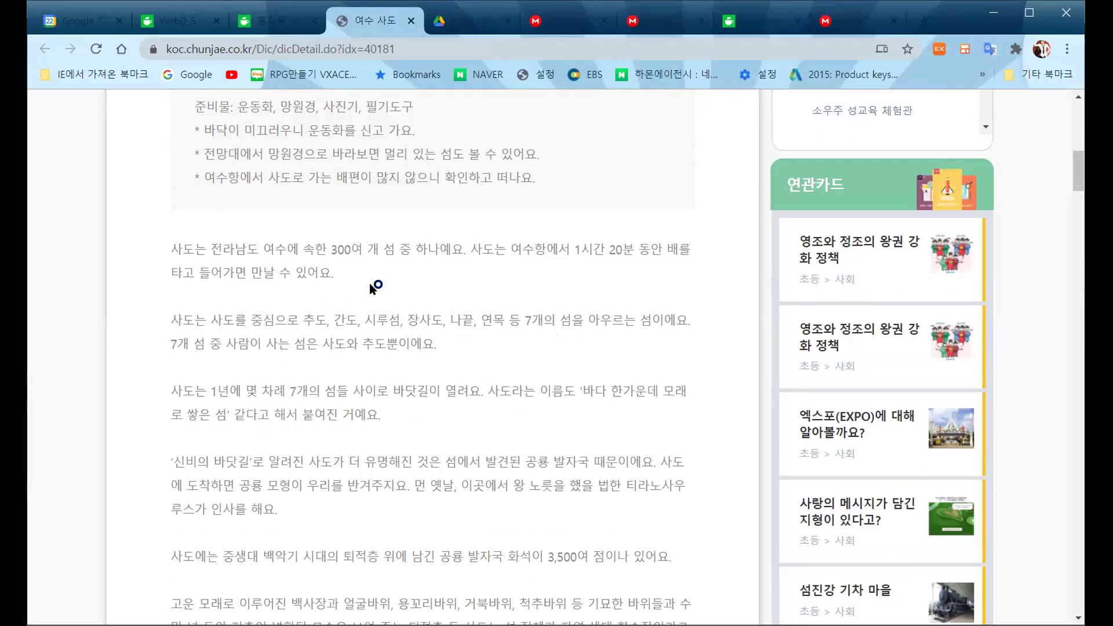
{"action": "scroll", "coordinate": [370, 283], "scroll_direction": "up", "scroll_amount": 1}
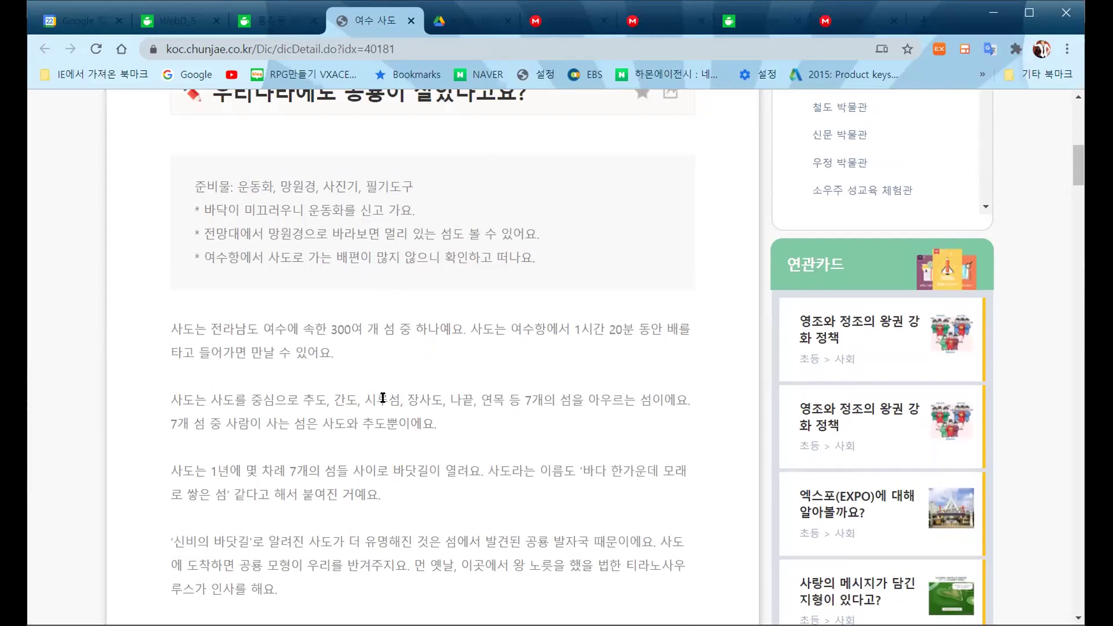
{"action": "left_click_drag", "start_coordinate": [169, 406], "coordinate": [325, 384]}
{"action": "left_click_drag", "start_coordinate": [439, 385], "coordinate": [669, 420]}
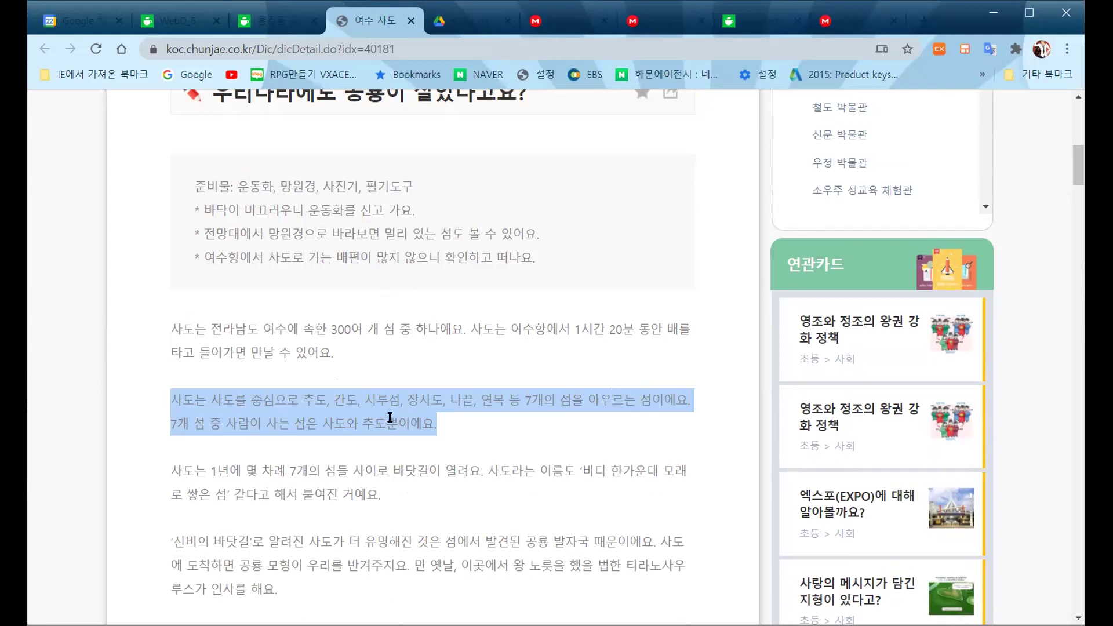
{"action": "right_click", "coordinate": [423, 388]}
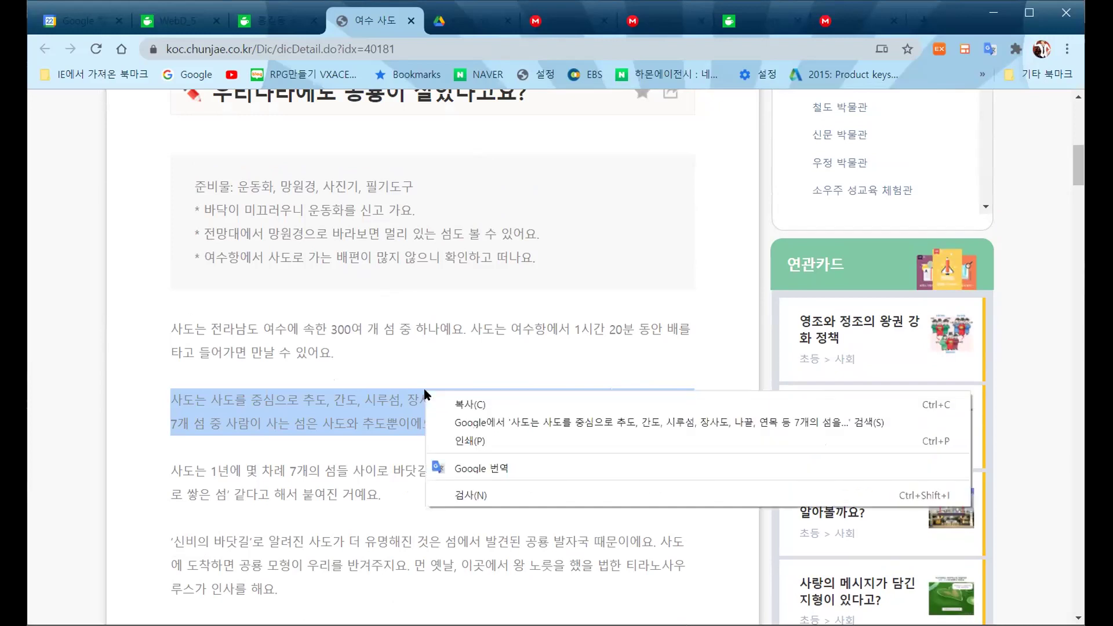
{"action": "left_click", "coordinate": [450, 406]}
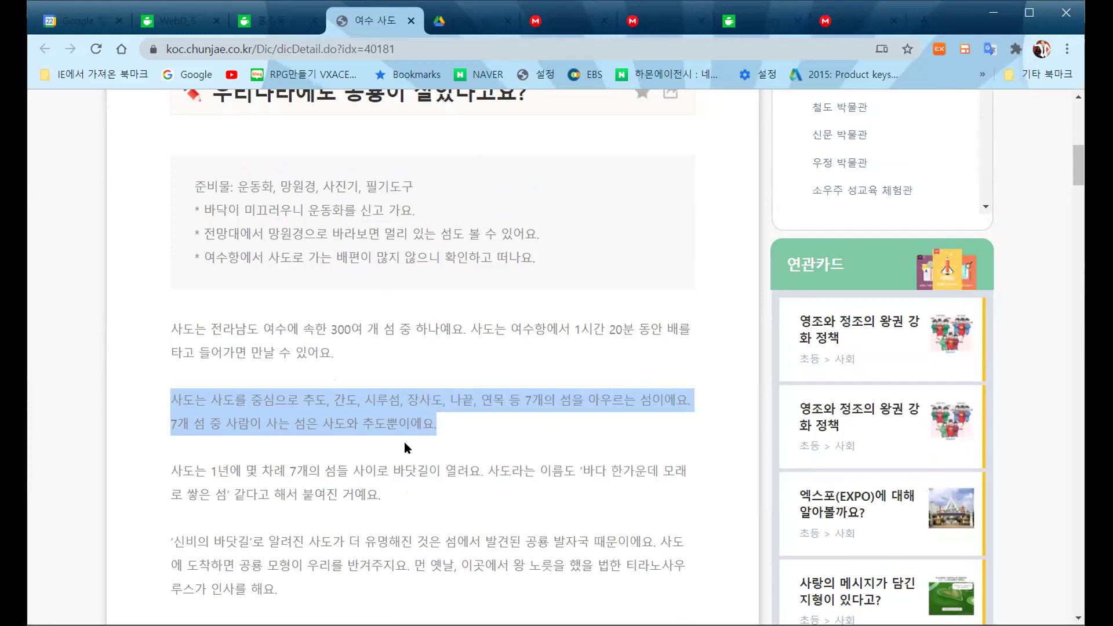
Return to Premiere Pro and paste the copied paragraph into Title 01 as horizontal text starting near the frame's lower-left corner
{"action": "left_click", "coordinate": [595, 378]}
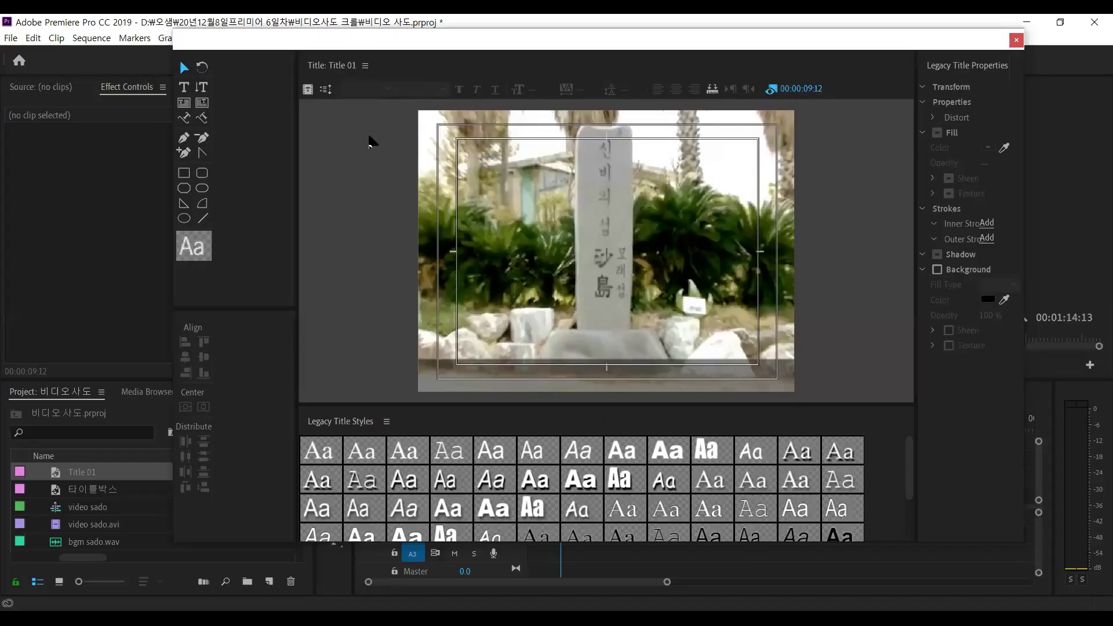
{"action": "left_click", "coordinate": [185, 90]}
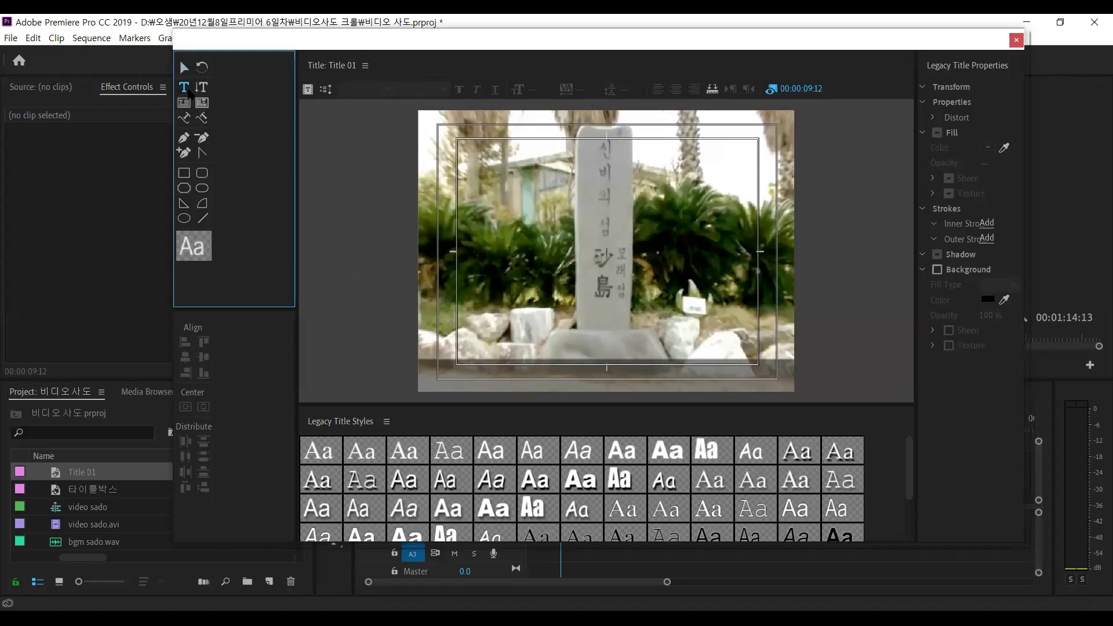
{"action": "left_click", "coordinate": [431, 381]}
{"action": "left_click", "coordinate": [430, 382]}
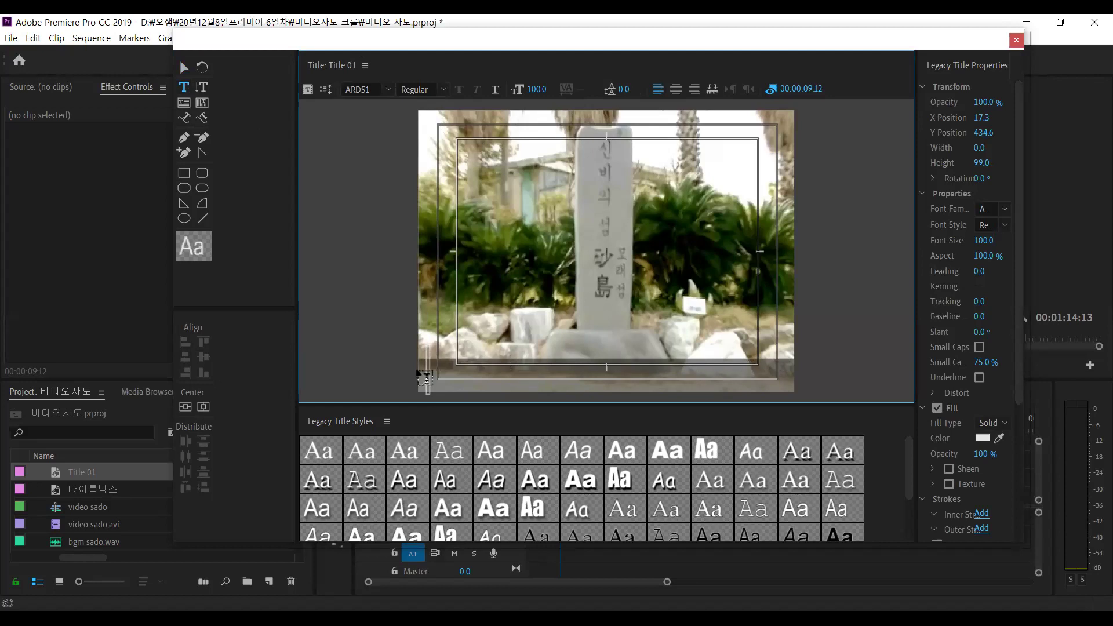
{"action": "key", "text": "ctrl+v"}
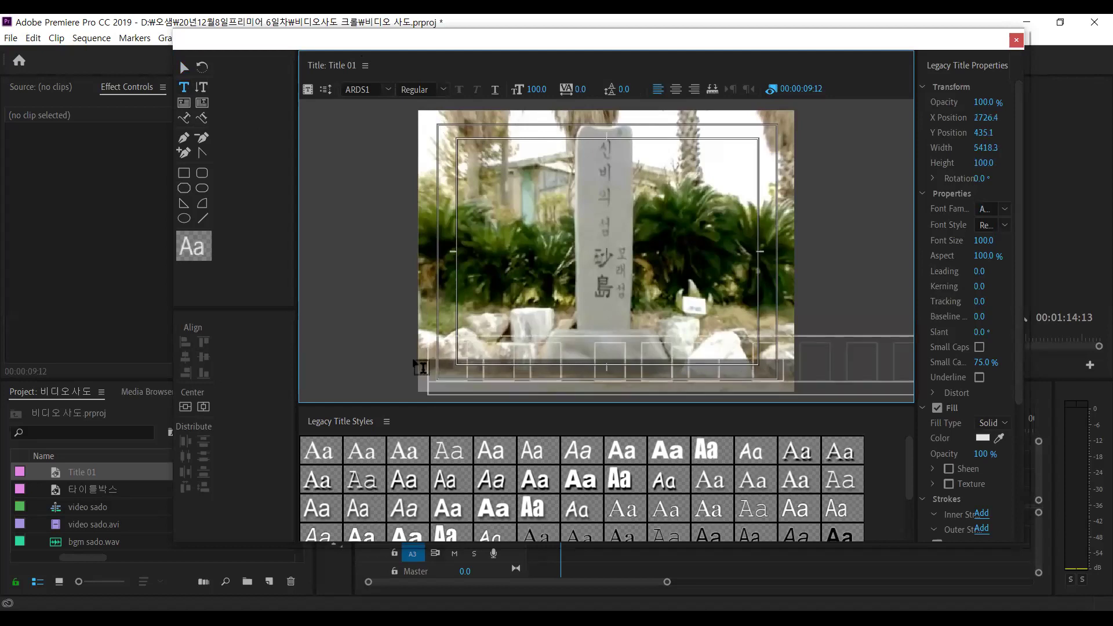
Select all of the pasted text, widen the title properties area, and set the font family to HY울릉도B
{"action": "left_click", "coordinate": [647, 367]}
{"action": "key", "text": "ctrl+a"}
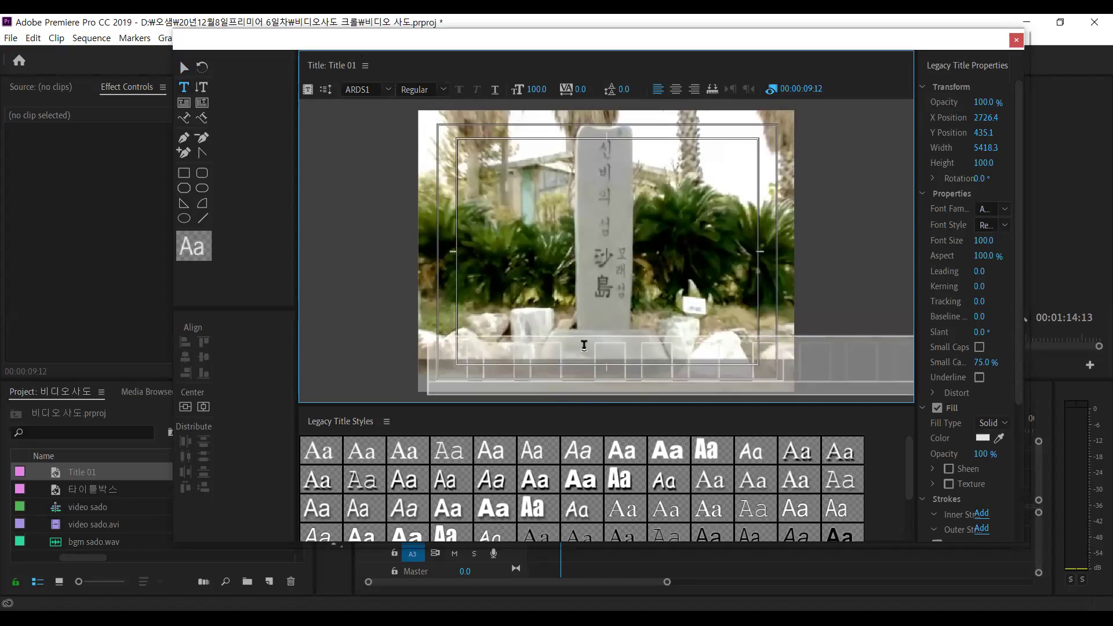
{"action": "left_click_drag", "start_coordinate": [914, 209], "coordinate": [856, 180]}
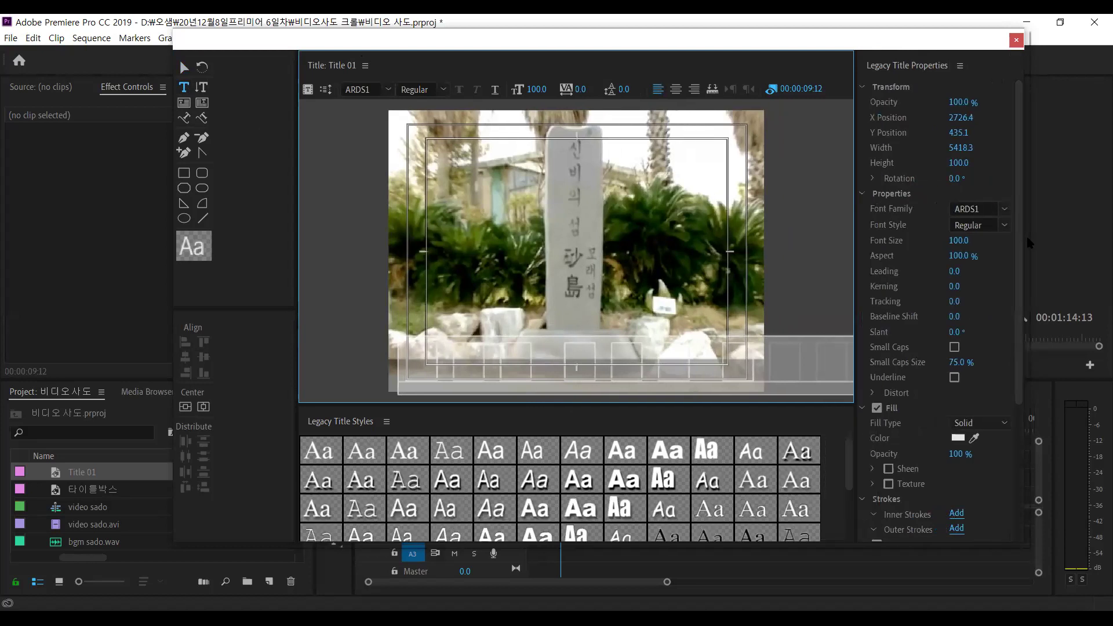
{"action": "left_click_drag", "start_coordinate": [1023, 226], "coordinate": [1020, 212]}
{"action": "left_click", "coordinate": [1019, 211]}
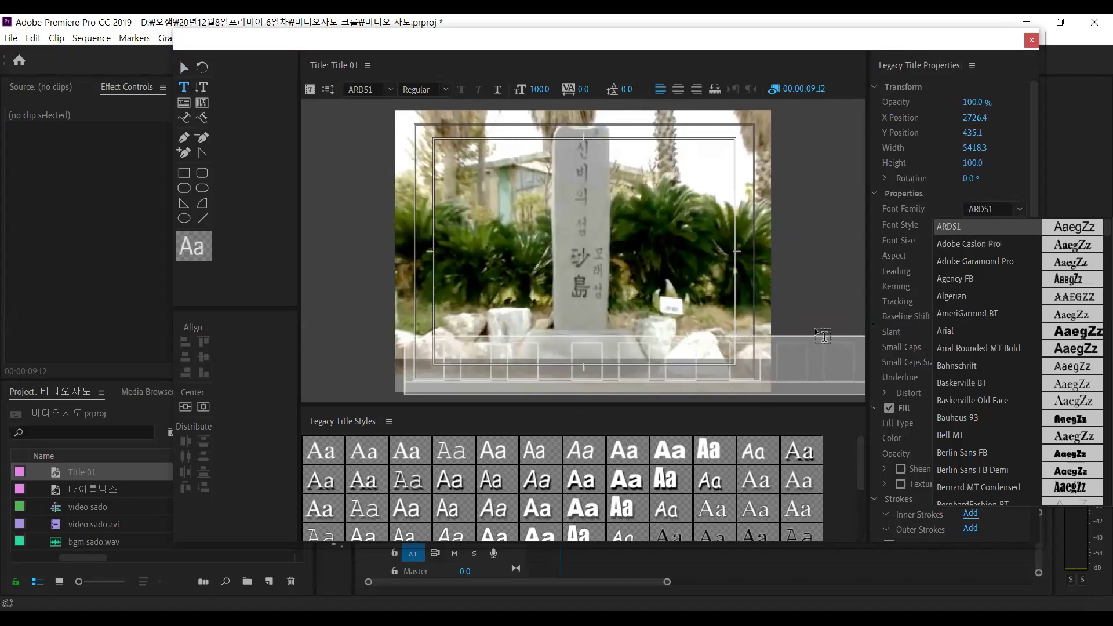
{"action": "scroll", "coordinate": [1021, 332], "scroll_direction": "down", "scroll_amount": 15}
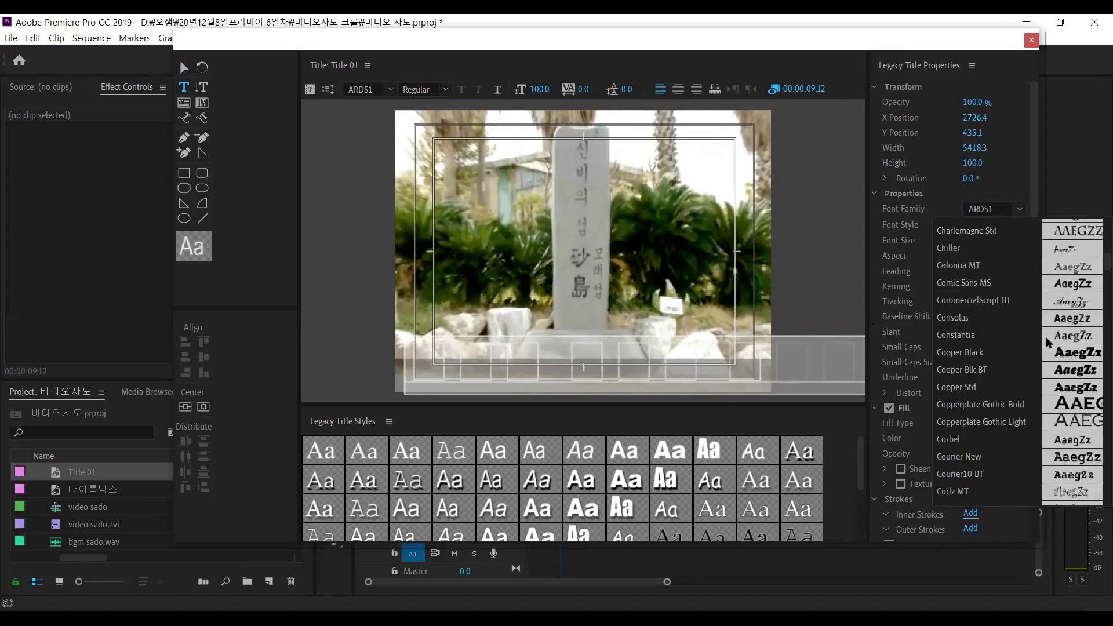
{"action": "left_click_drag", "start_coordinate": [1094, 280], "coordinate": [1095, 406]}
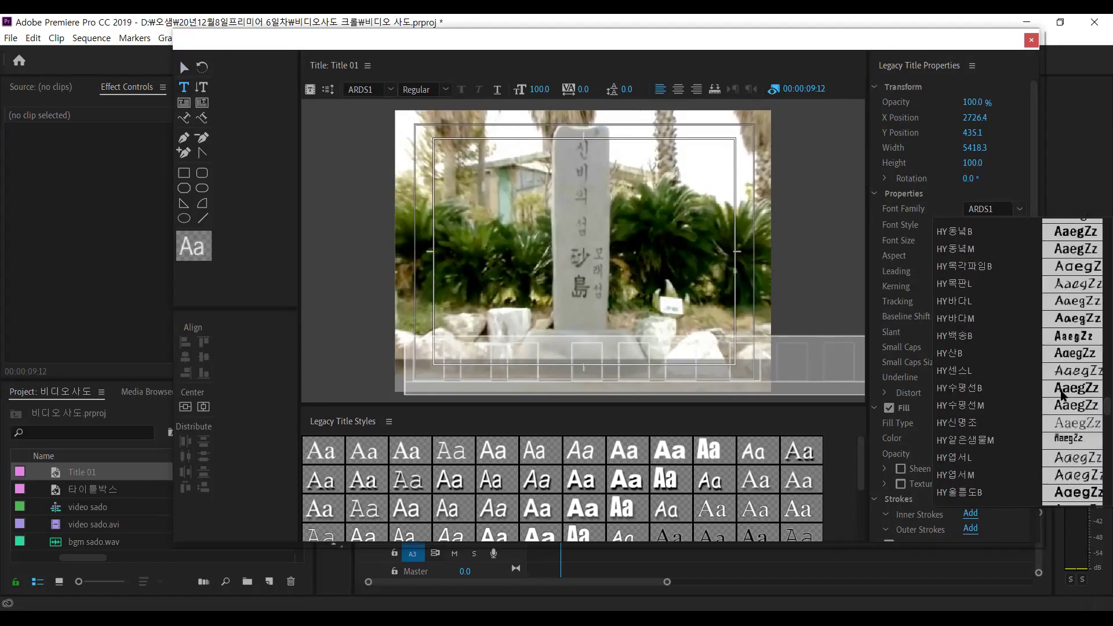
{"action": "scroll", "coordinate": [1063, 391], "scroll_direction": "down", "scroll_amount": 1}
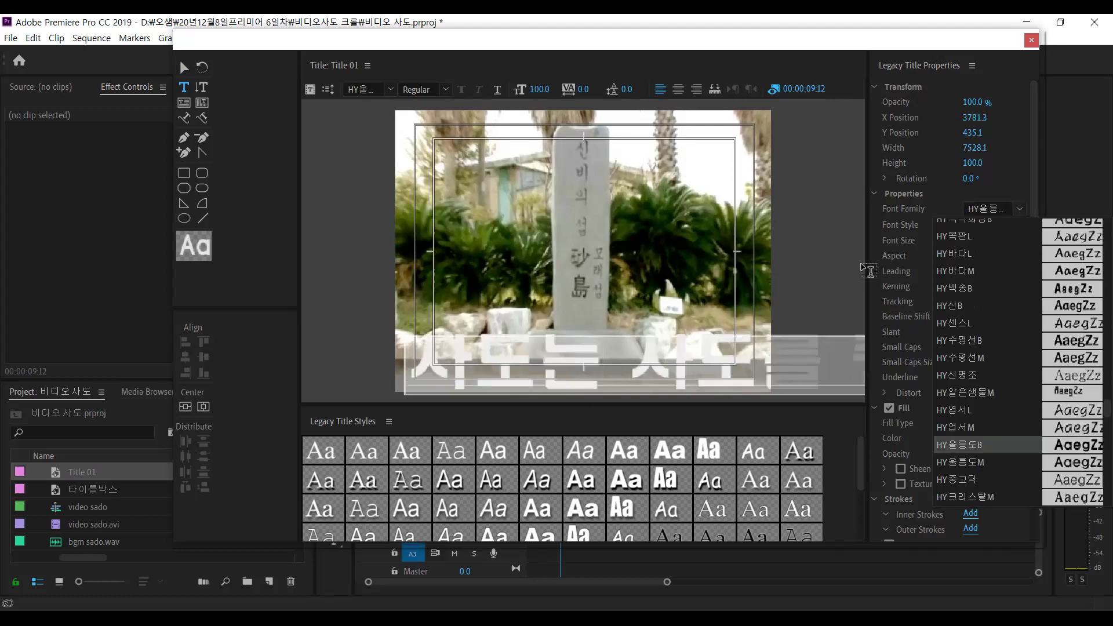
{"action": "left_click", "coordinate": [914, 293]}
Reduce the text's font size to 34 and move the line down onto the semi-transparent title box
{"action": "left_click", "coordinate": [972, 240]}
{"action": "type", "text": "98"}
{"action": "key", "text": "Return"}
{"action": "left_click_drag", "start_coordinate": [970, 240], "coordinate": [933, 240]}
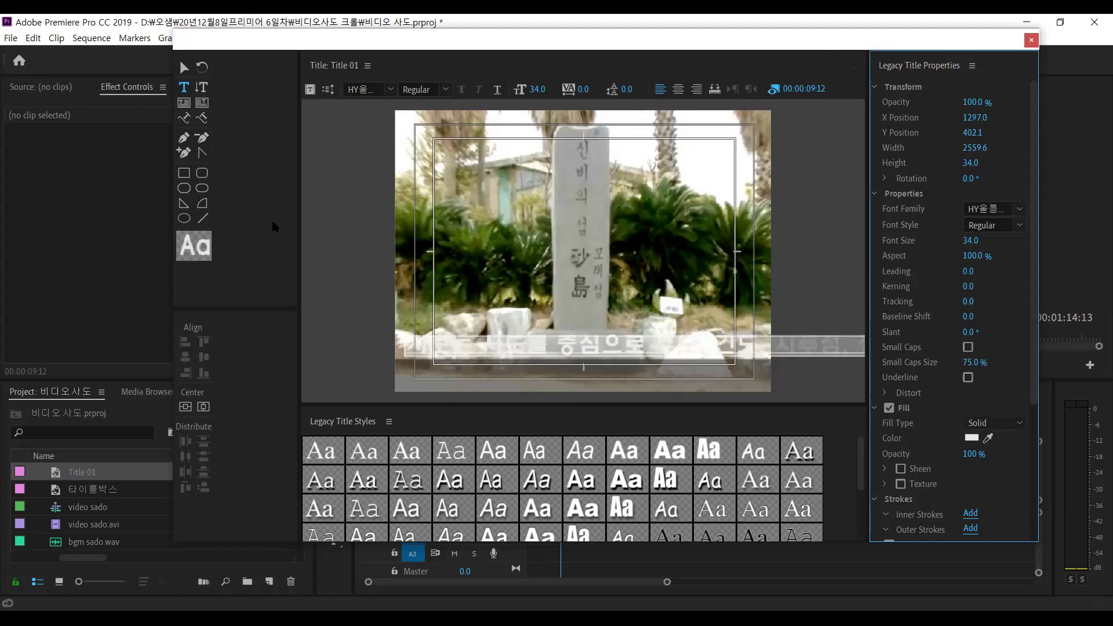
{"action": "left_click", "coordinate": [183, 67]}
{"action": "left_click_drag", "start_coordinate": [500, 349], "coordinate": [497, 373]}
Set the text's font size to 30 and nudge the line vertically within the title box
{"action": "left_click", "coordinate": [970, 240]}
{"action": "type", "text": "3"}
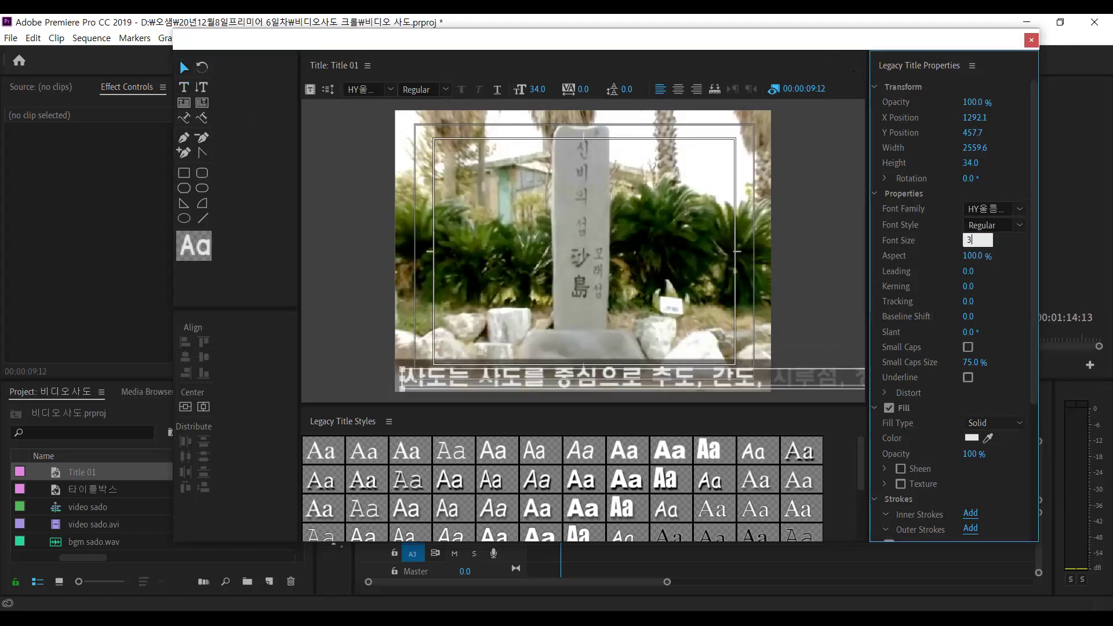
{"action": "key", "text": "Return"}
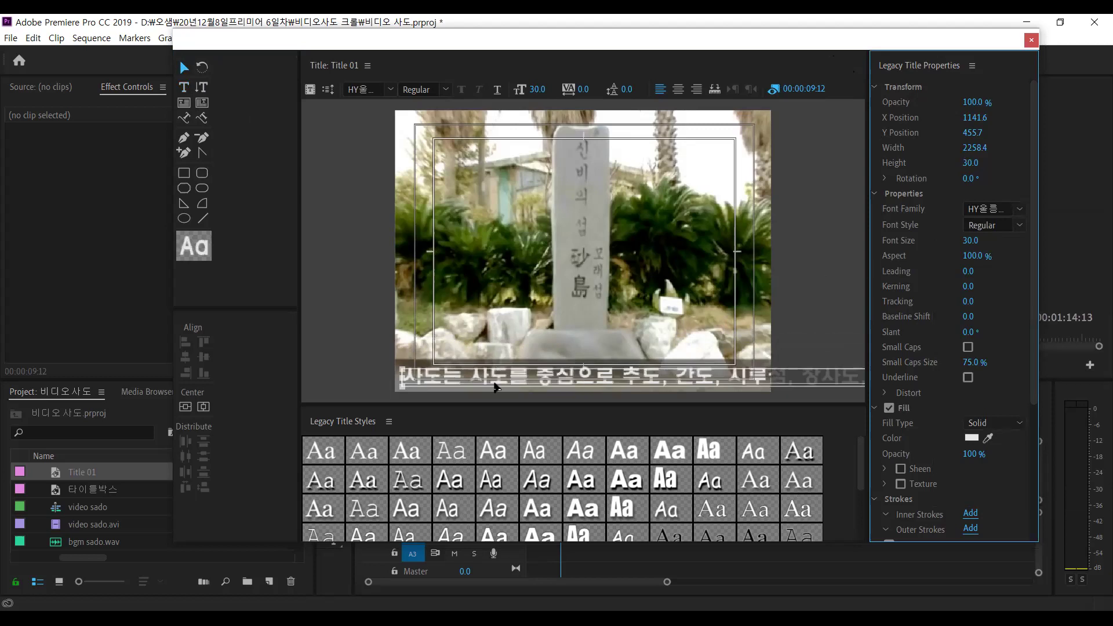
{"action": "left_click", "coordinate": [422, 382]}
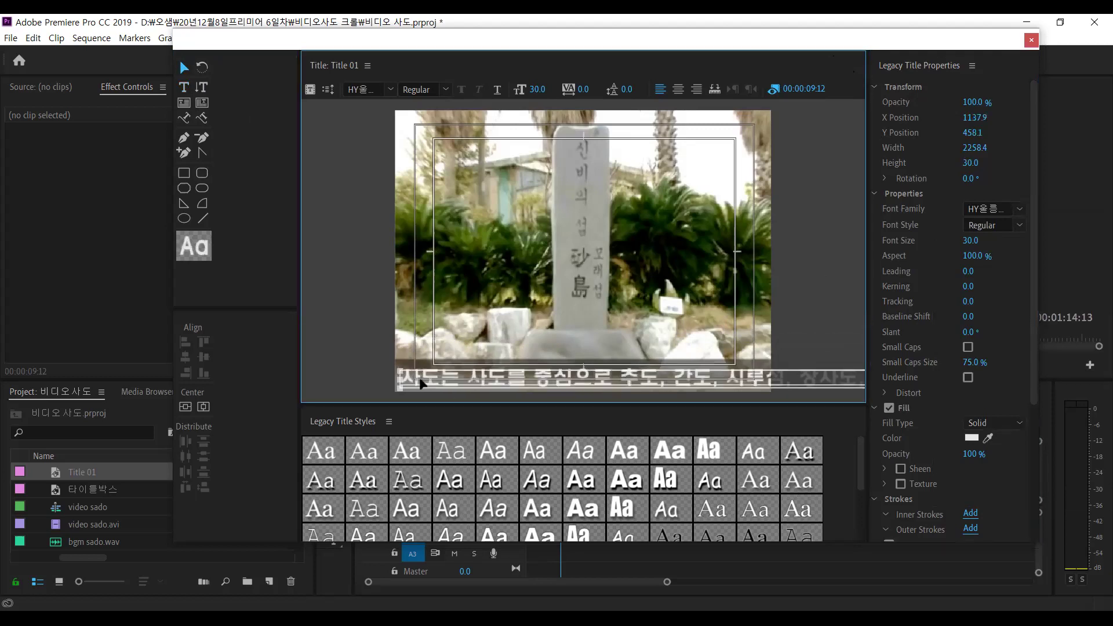
{"action": "left_click_drag", "start_coordinate": [423, 383], "coordinate": [423, 382]}
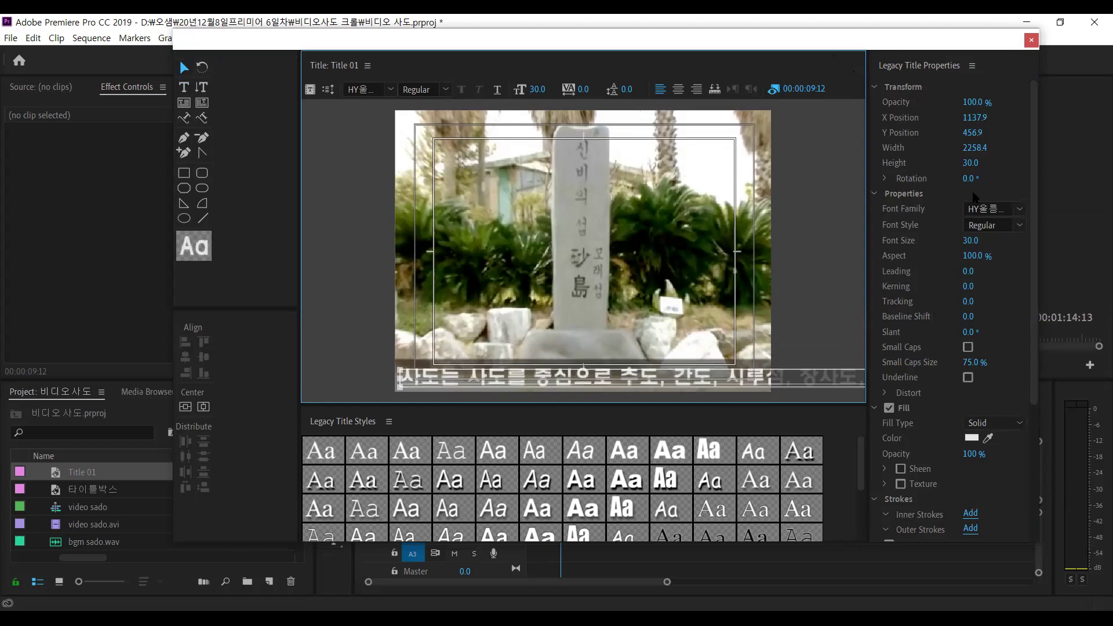
Set the text's font size to 28 and shift the line slightly up within the title box
{"action": "left_click", "coordinate": [1000, 250]}
{"action": "type", "text": "28"}
{"action": "key", "text": "Return"}
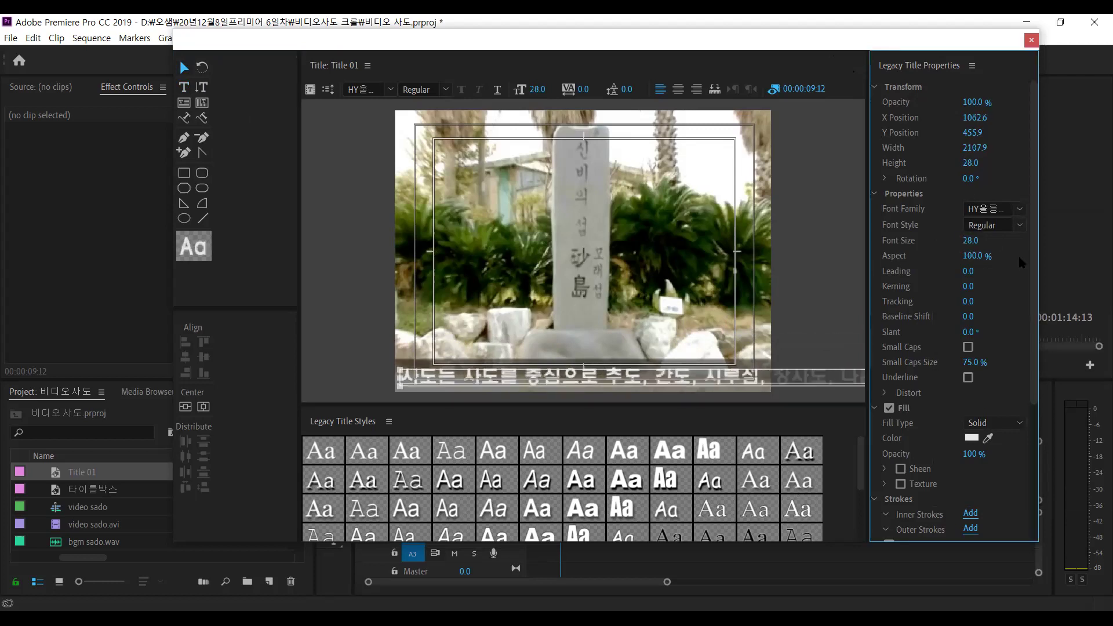
{"action": "left_click", "coordinate": [804, 289]}
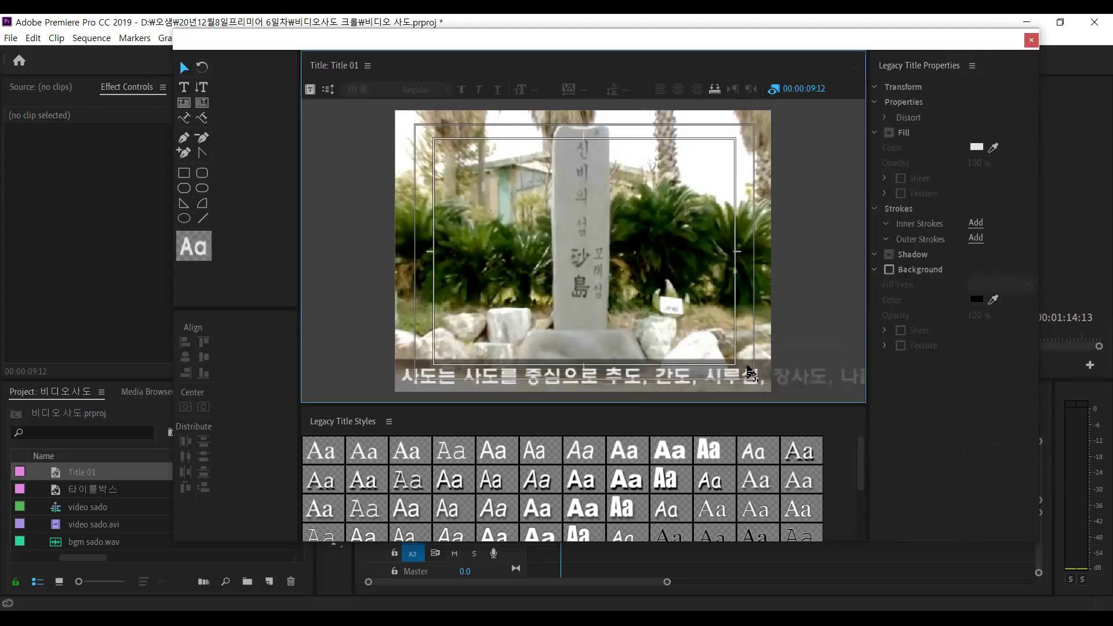
{"action": "left_click_drag", "start_coordinate": [703, 380], "coordinate": [688, 384]}
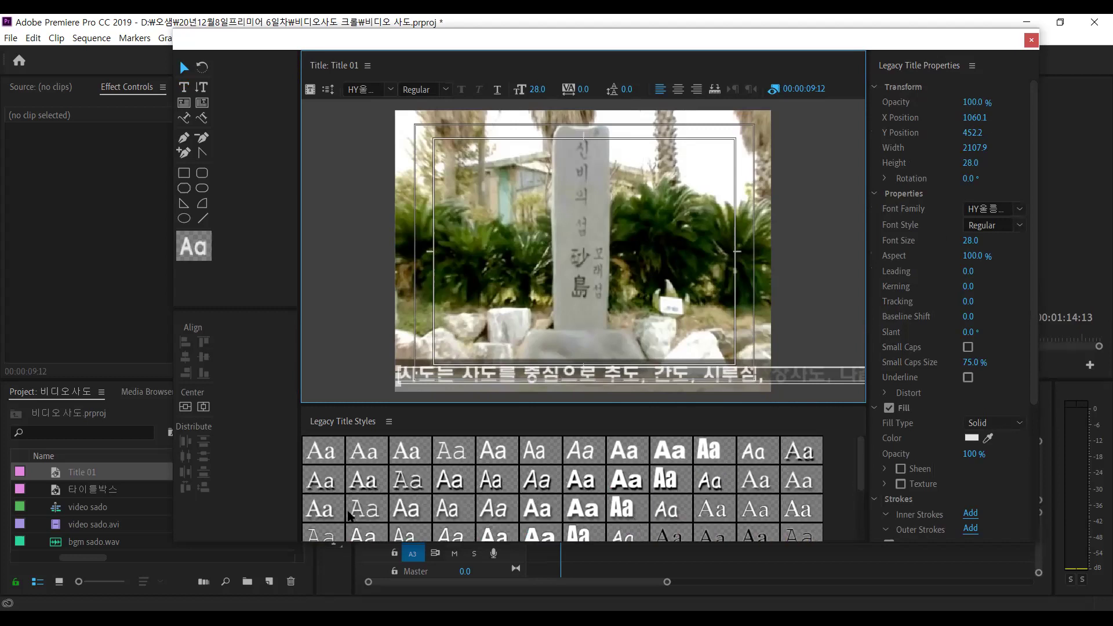
Apply only the colour of the second row's tenth legacy title style to the text, then lower the line slightly in the title box
{"action": "right_click", "coordinate": [712, 485]}
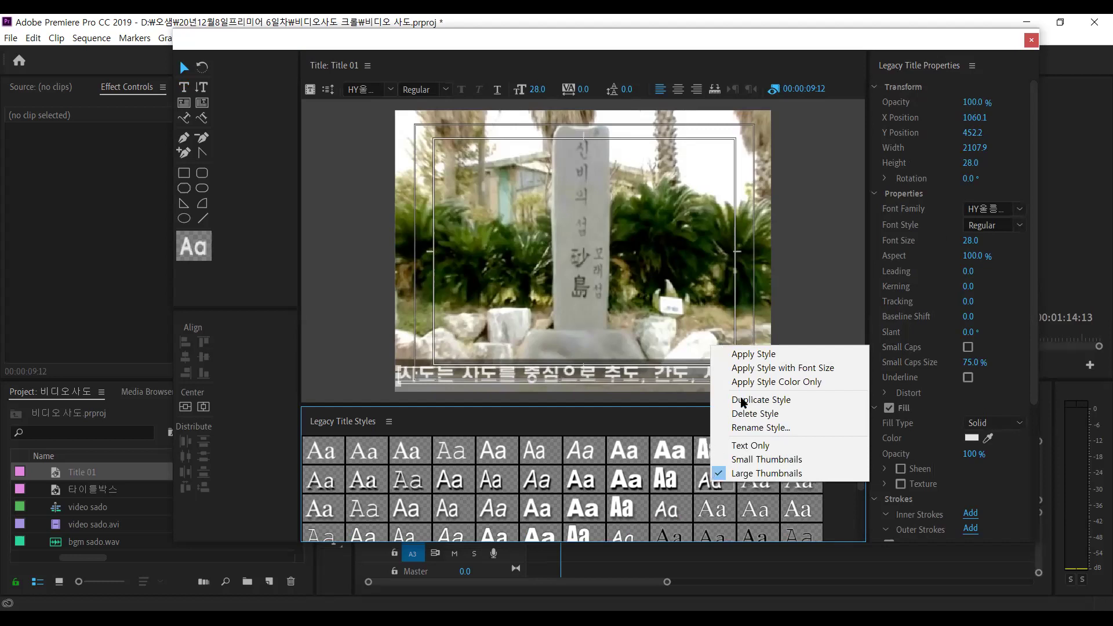
{"action": "left_click", "coordinate": [758, 382]}
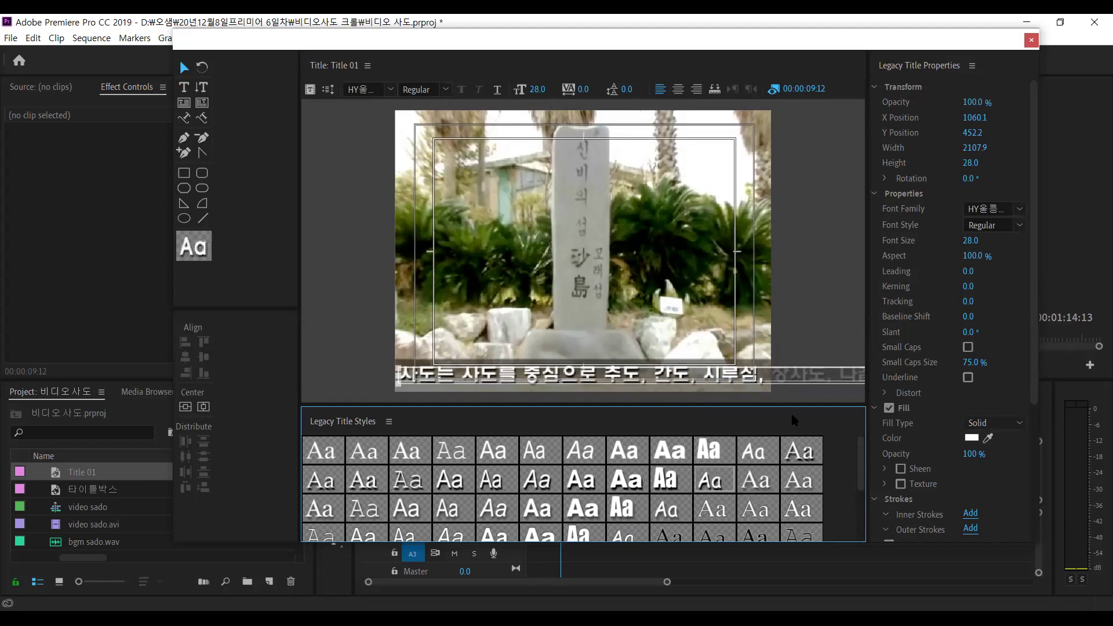
{"action": "right_click", "coordinate": [717, 482]}
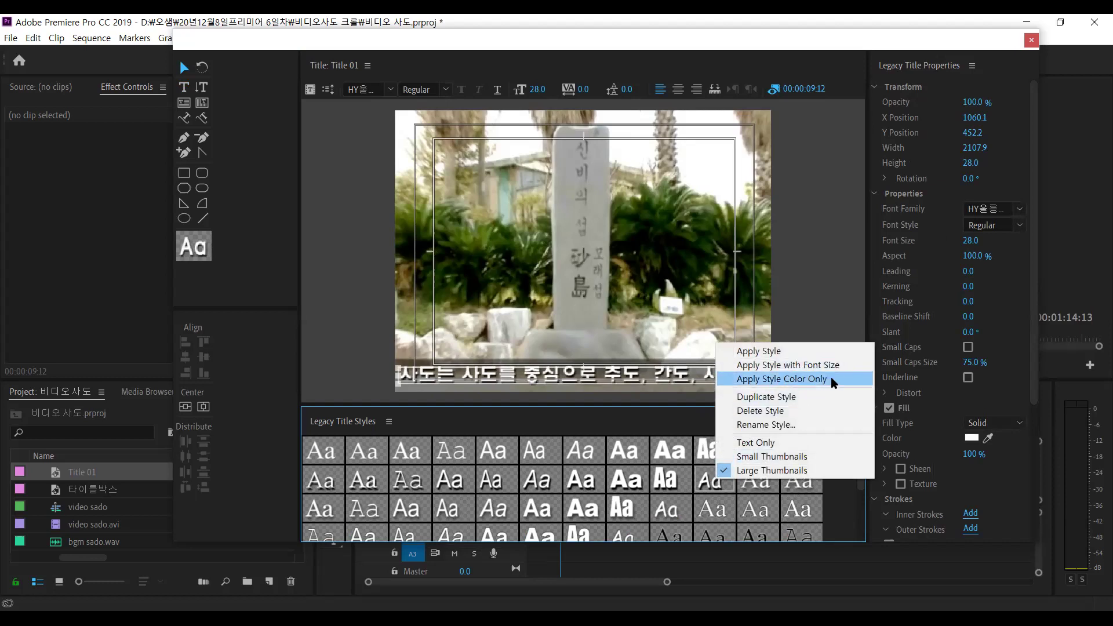
{"action": "left_click", "coordinate": [819, 174]}
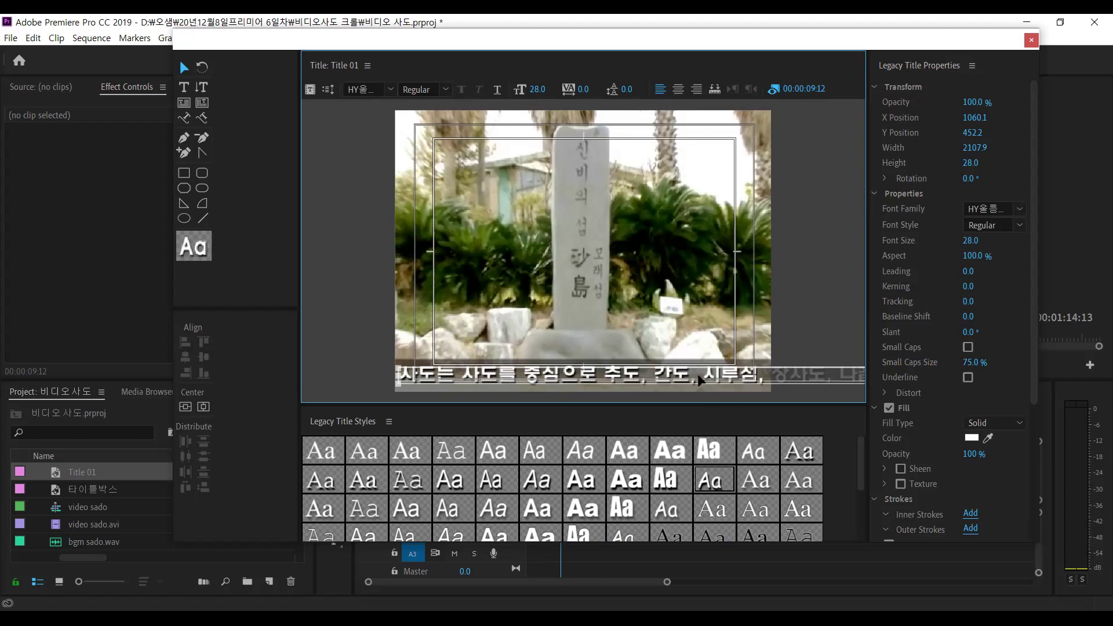
{"action": "left_click_drag", "start_coordinate": [701, 380], "coordinate": [705, 382]}
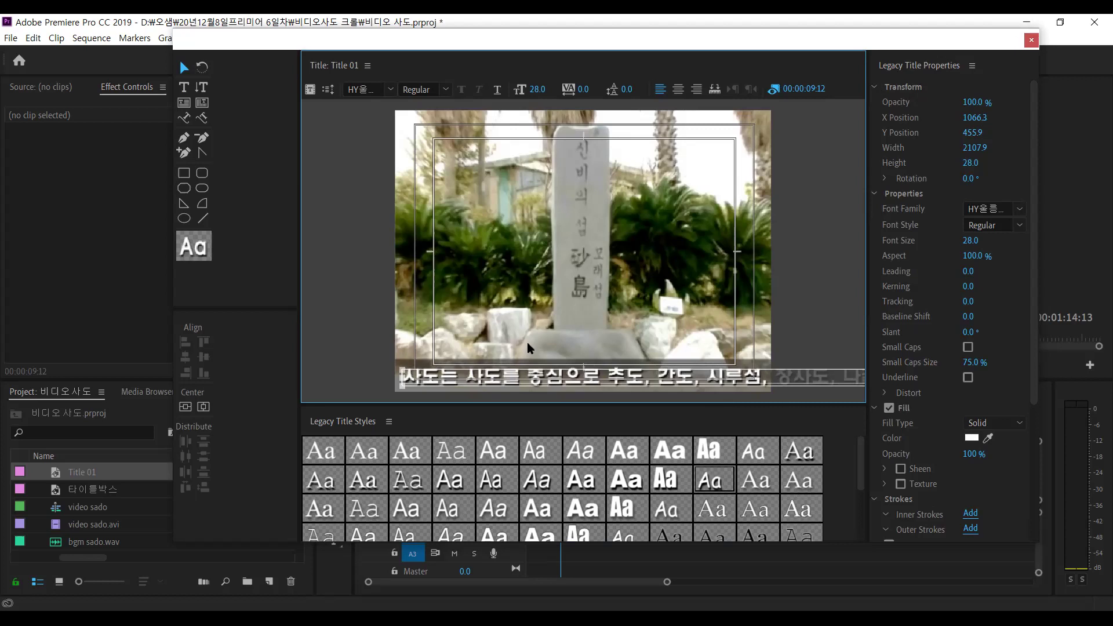
Place Title 01 on track V3 above the 타이틀박스 clip, starting at 00:00:09:06
{"action": "key", "text": "space"}
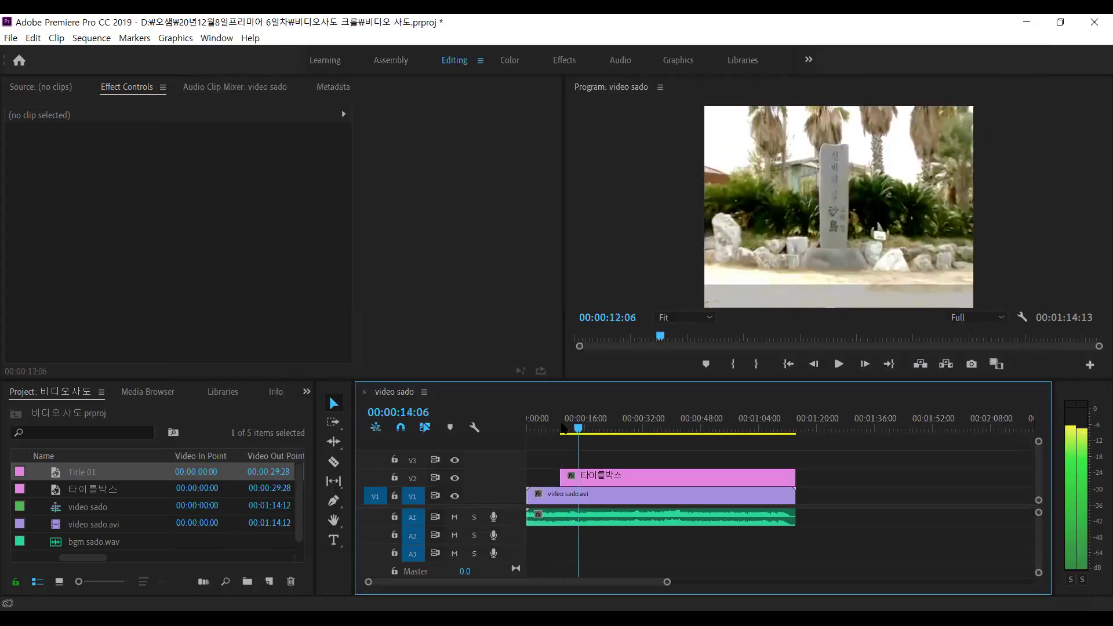
{"action": "left_click", "coordinate": [561, 429]}
{"action": "left_click_drag", "start_coordinate": [561, 427], "coordinate": [560, 423]}
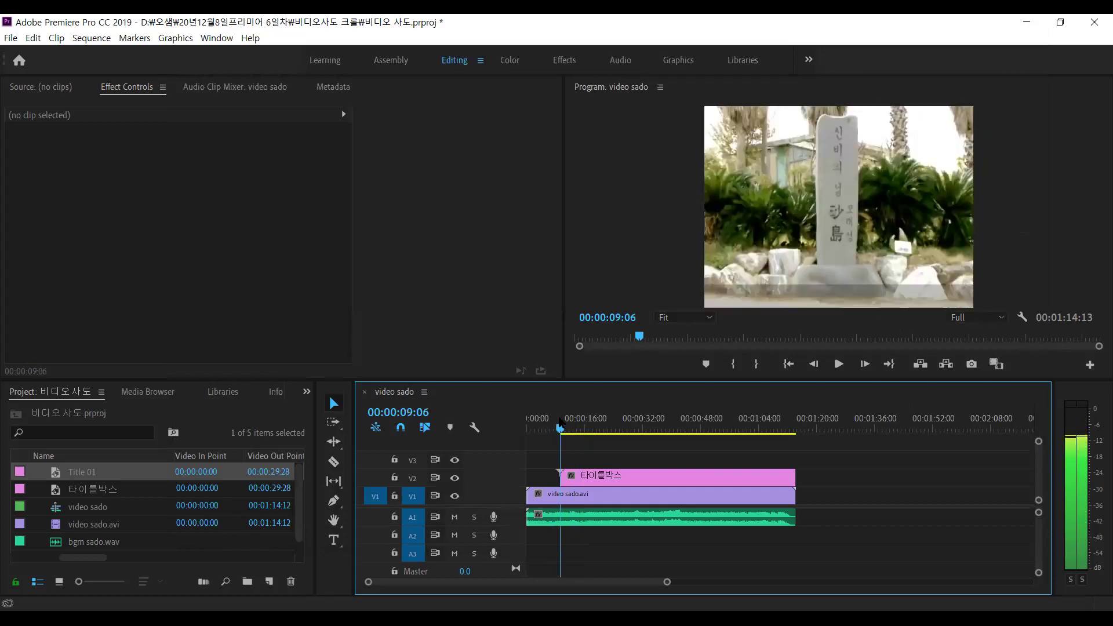
{"action": "left_click_drag", "start_coordinate": [94, 481], "coordinate": [574, 459]}
Scrub through the Title 01 clip to check how its text sits over the video
{"action": "left_click", "coordinate": [563, 430]}
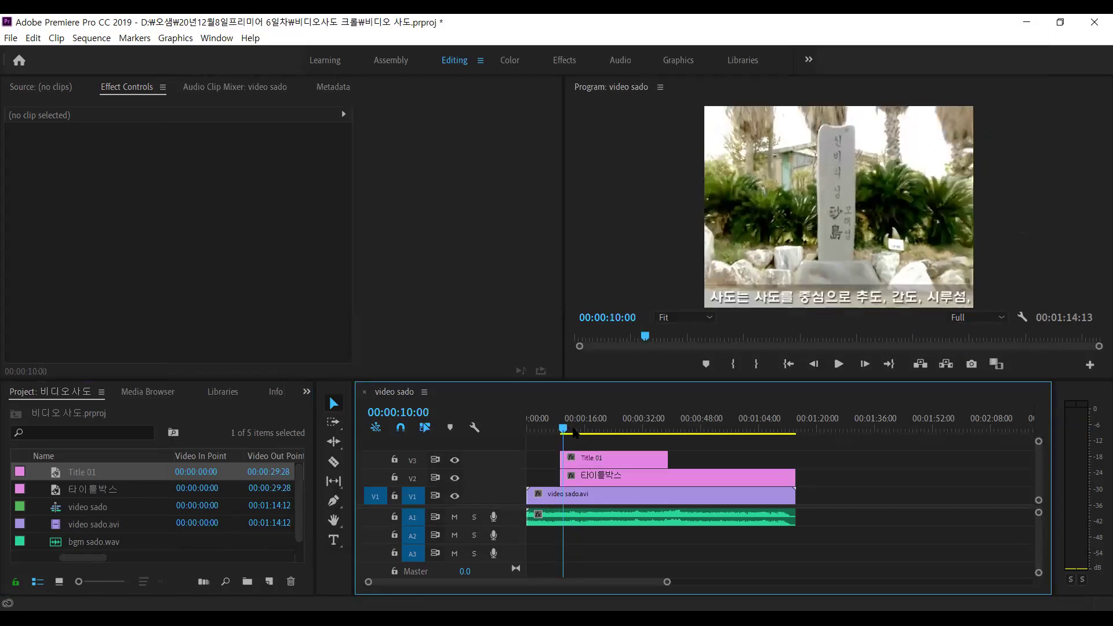
{"action": "left_click", "coordinate": [572, 430]}
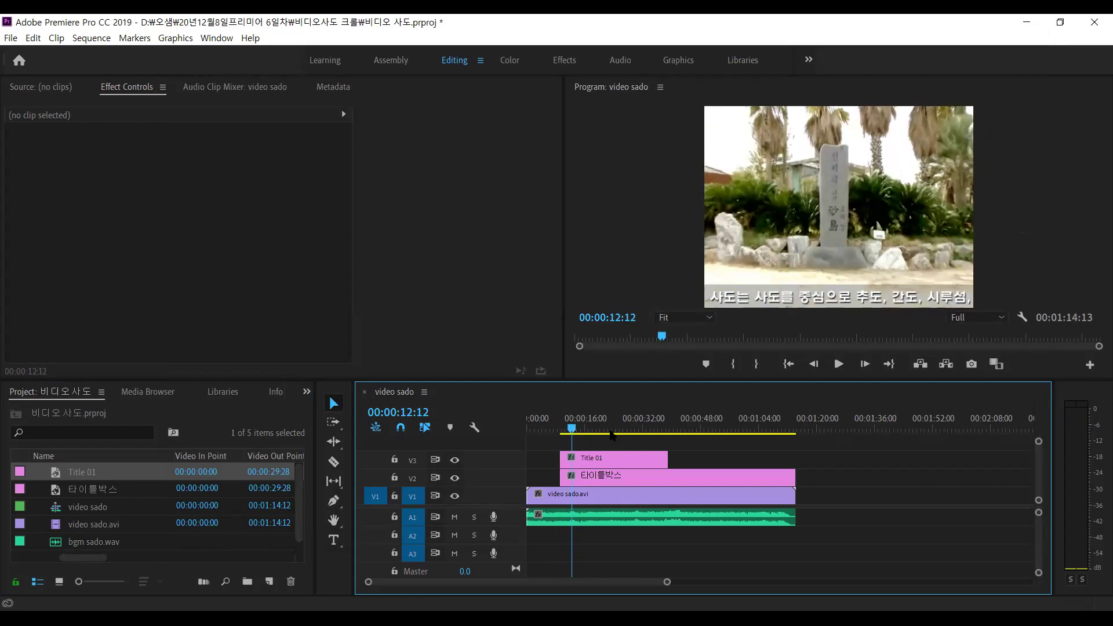
{"action": "mouse_move", "coordinate": [591, 429]}
{"action": "left_mouse_down"}
{"action": "mouse_move", "coordinate": [635, 429]}
{"action": "mouse_move", "coordinate": [603, 429]}
{"action": "left_mouse_up"}
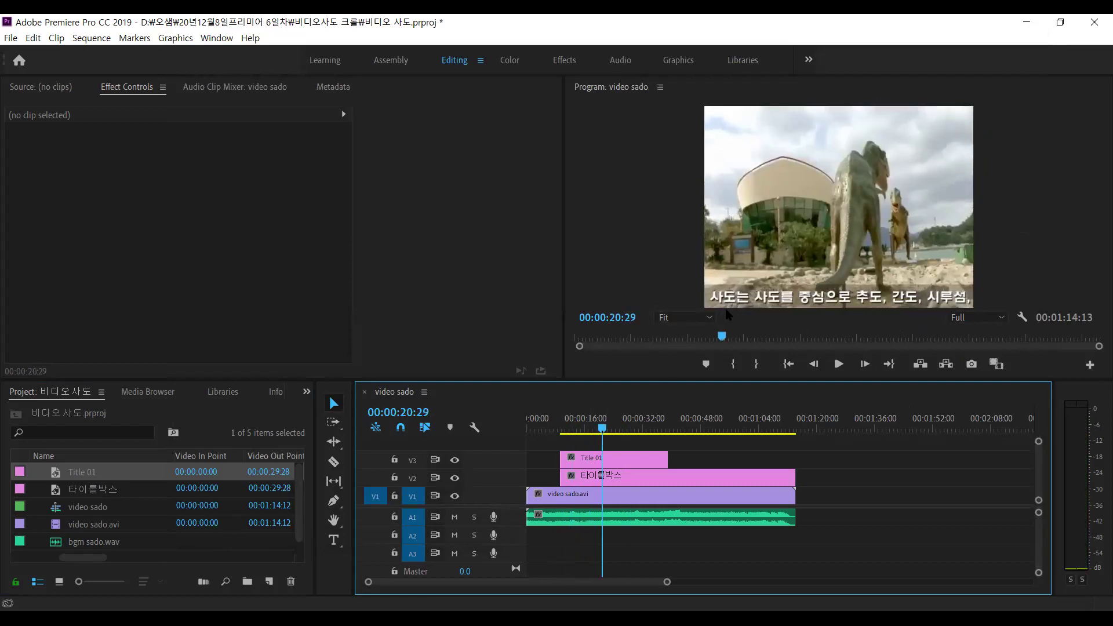
{"action": "key", "text": "j"}
{"action": "key", "text": "j"}
{"action": "key", "text": "j"}
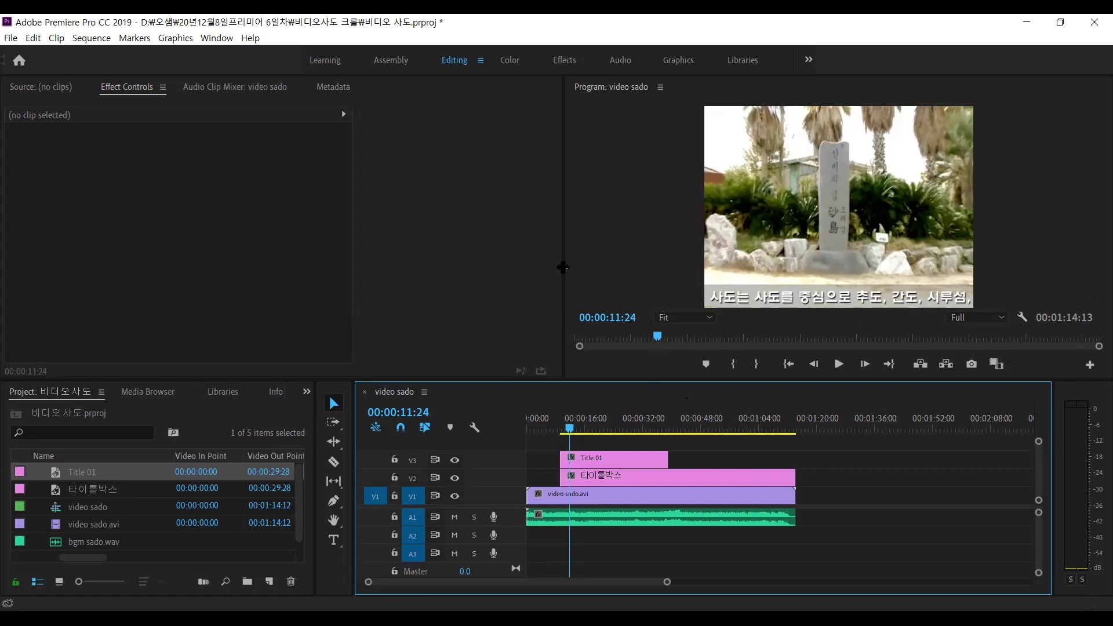
Open the Title 01 clip for editing and set its title type to Crawl Left
{"action": "double_click", "coordinate": [630, 463]}
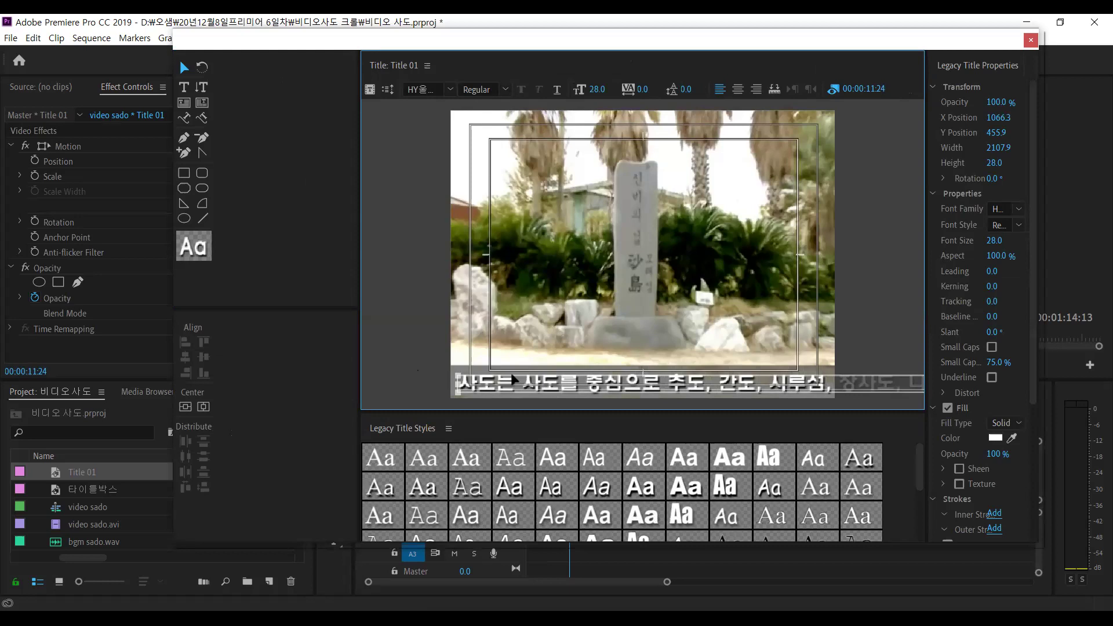
{"action": "left_click", "coordinate": [443, 372]}
{"action": "left_click", "coordinate": [463, 380]}
{"action": "left_click", "coordinate": [370, 89]}
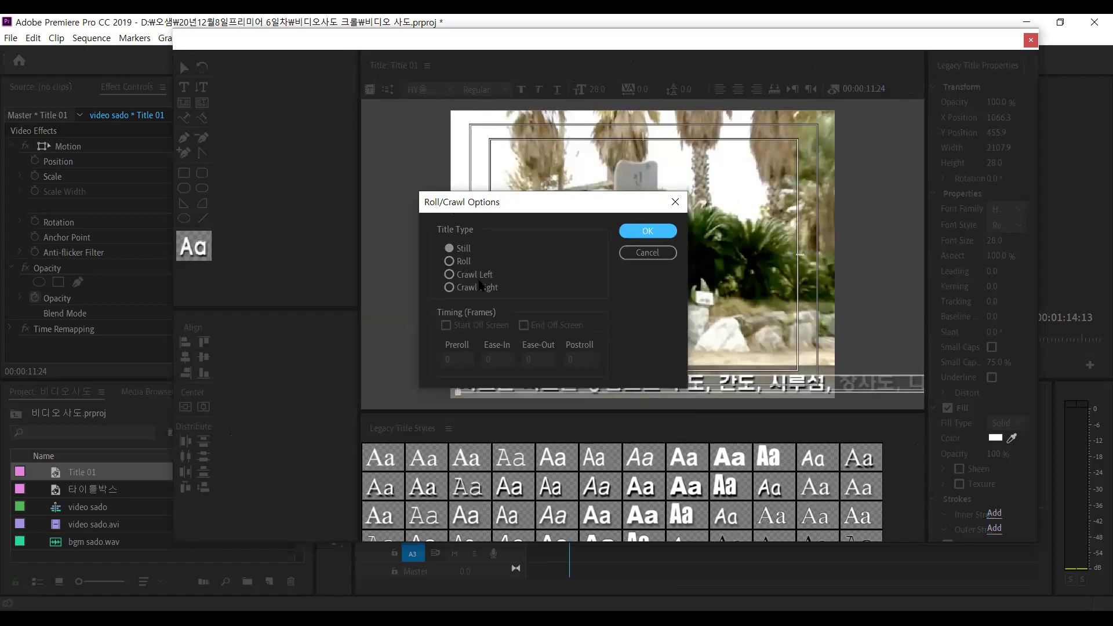
{"action": "left_click", "coordinate": [450, 274]}
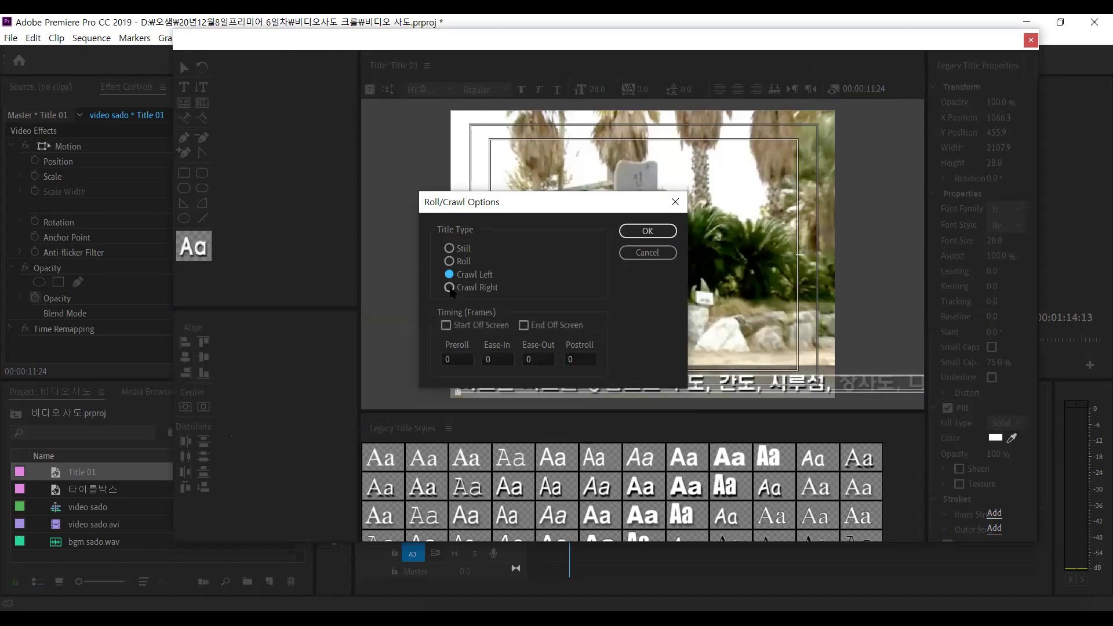
{"action": "left_click", "coordinate": [450, 288]}
{"action": "left_click", "coordinate": [449, 274]}
{"action": "left_click", "coordinate": [462, 287]}
{"action": "left_click", "coordinate": [465, 274]}
{"action": "left_click", "coordinate": [481, 294]}
{"action": "left_click", "coordinate": [450, 276]}
Make the crawl start off screen and end off screen, check the text line from its beginning, and close the title
{"action": "left_click", "coordinate": [453, 328]}
{"action": "left_click", "coordinate": [526, 327]}
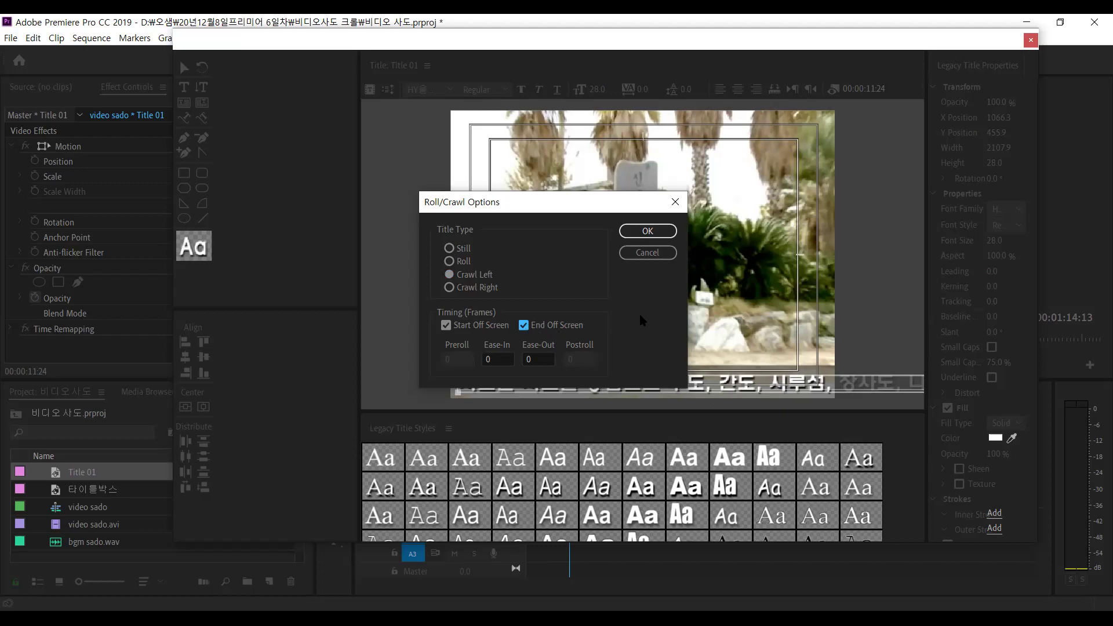
{"action": "left_click", "coordinate": [644, 234]}
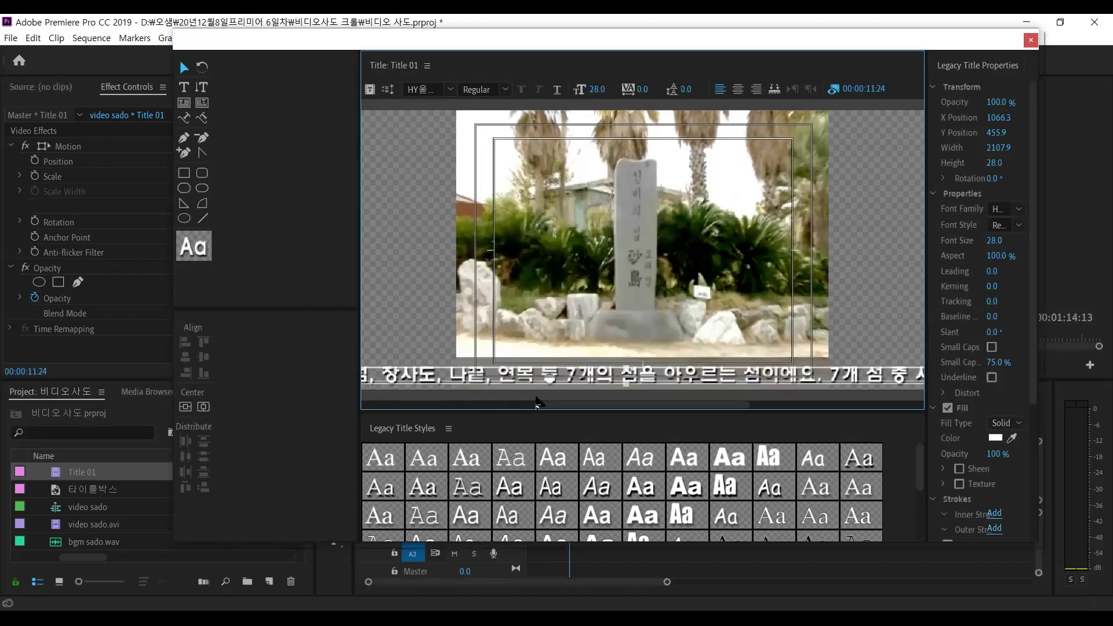
{"action": "left_click", "coordinate": [609, 407]}
{"action": "left_click_drag", "start_coordinate": [610, 407], "coordinate": [438, 407]}
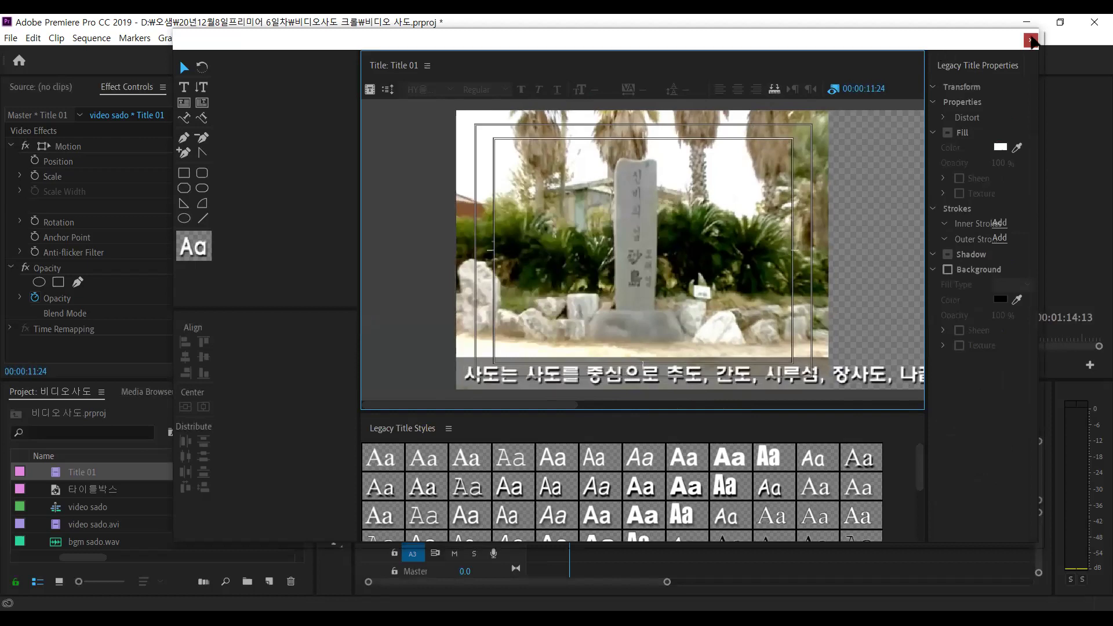
{"action": "left_click", "coordinate": [1031, 40]}
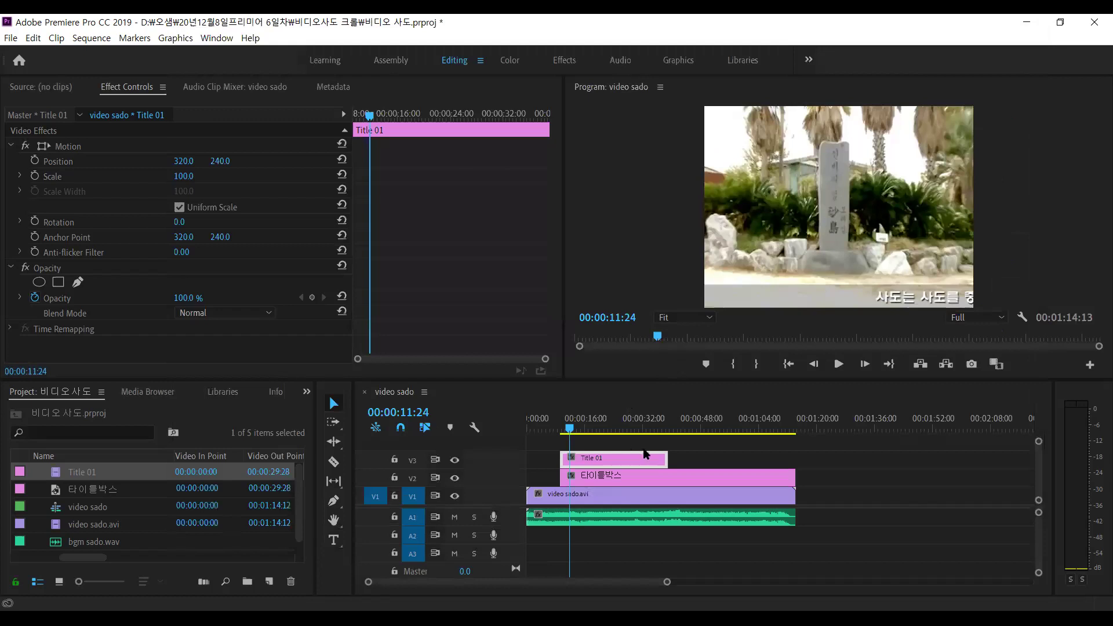
Play the sequence from just before Title 01 to check the crawl's speed
{"action": "left_click", "coordinate": [552, 429]}
{"action": "key", "text": "space"}
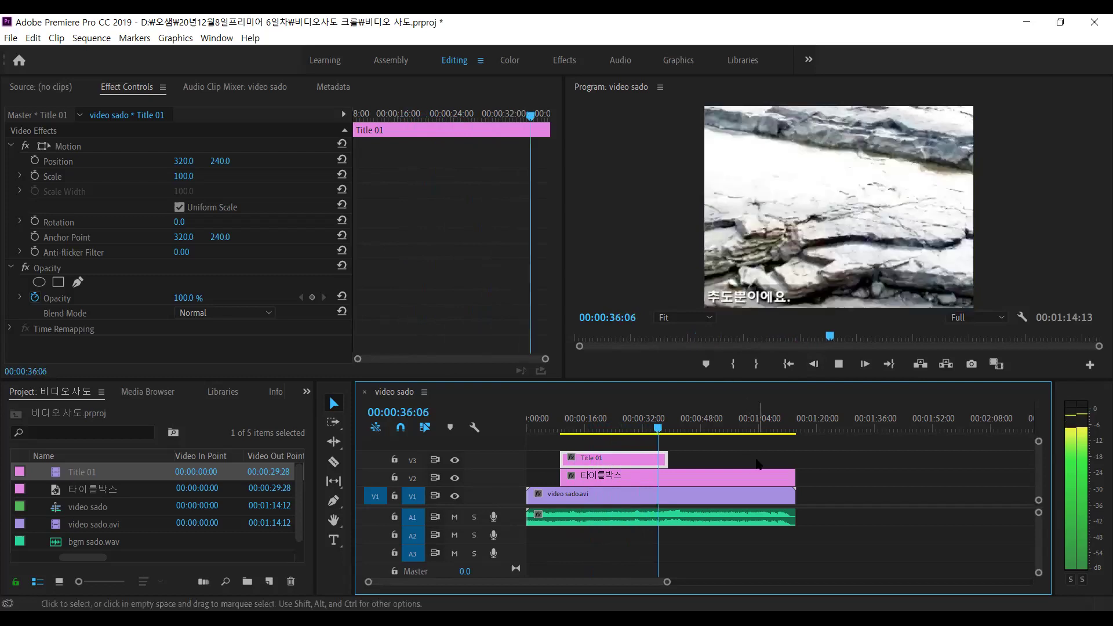
{"action": "key", "text": "space"}
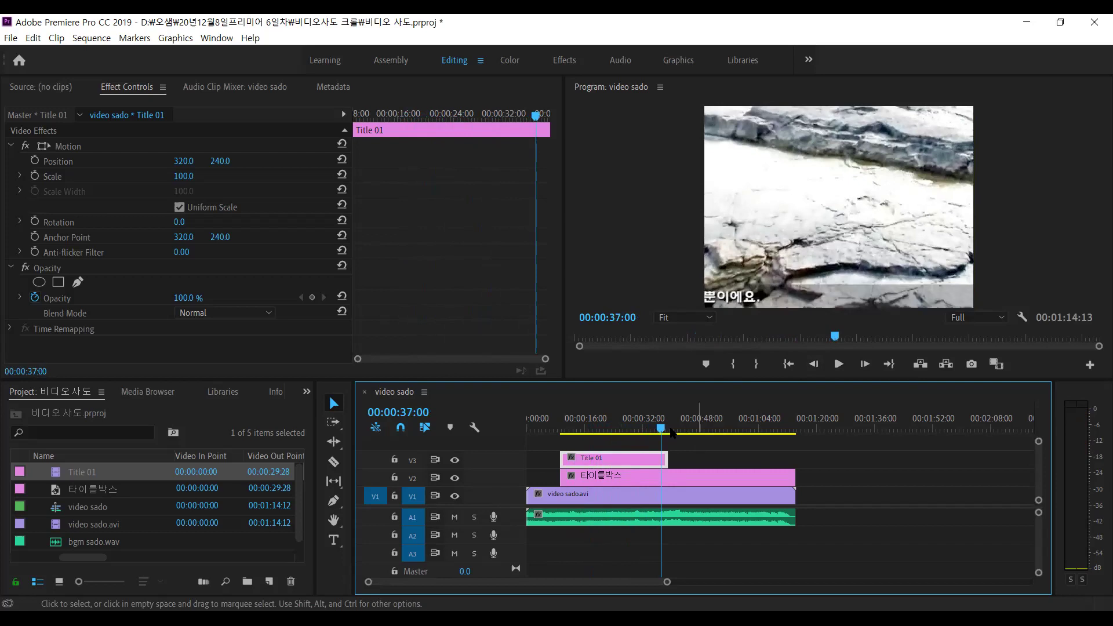
Shorten the Title 01 clip's duration to about 27 seconds
{"action": "left_click", "coordinate": [626, 458]}
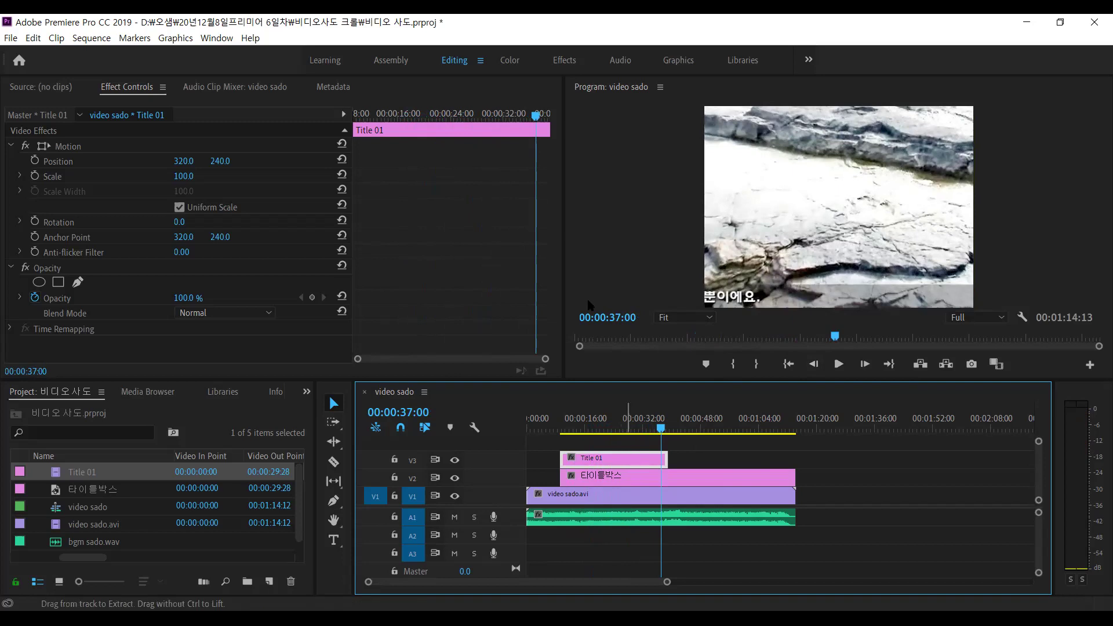
{"action": "key", "text": "ctrl+r"}
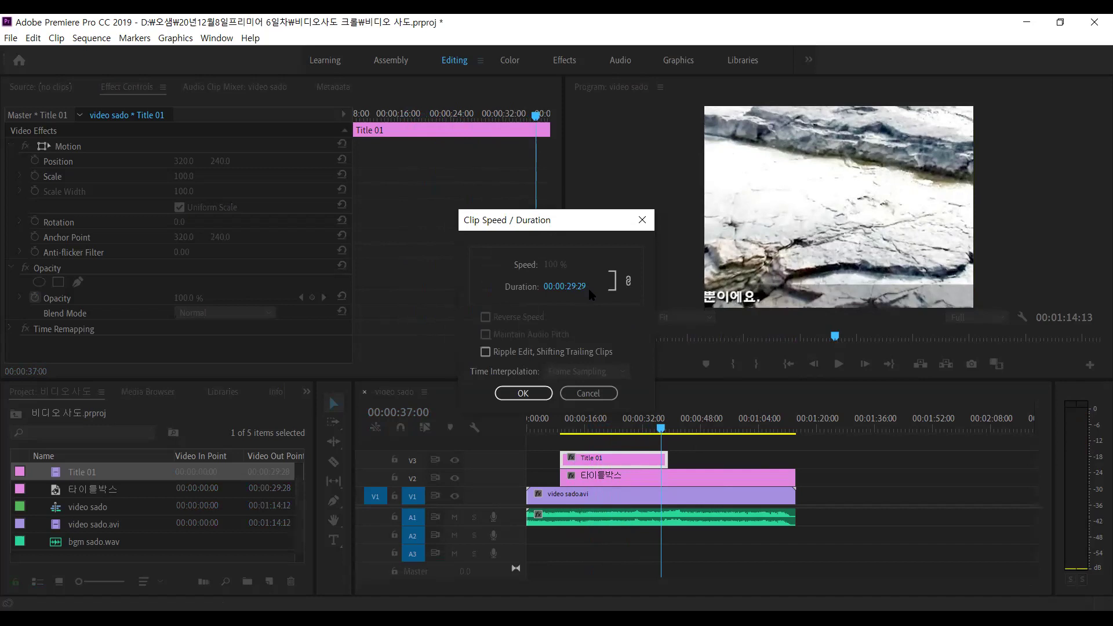
{"action": "left_click", "coordinate": [580, 287]}
{"action": "left_click_drag", "start_coordinate": [572, 282], "coordinate": [629, 287]}
{"action": "type", "text": "7."}
{"action": "left_click", "coordinate": [531, 391]}
{"action": "left_click", "coordinate": [729, 449]}
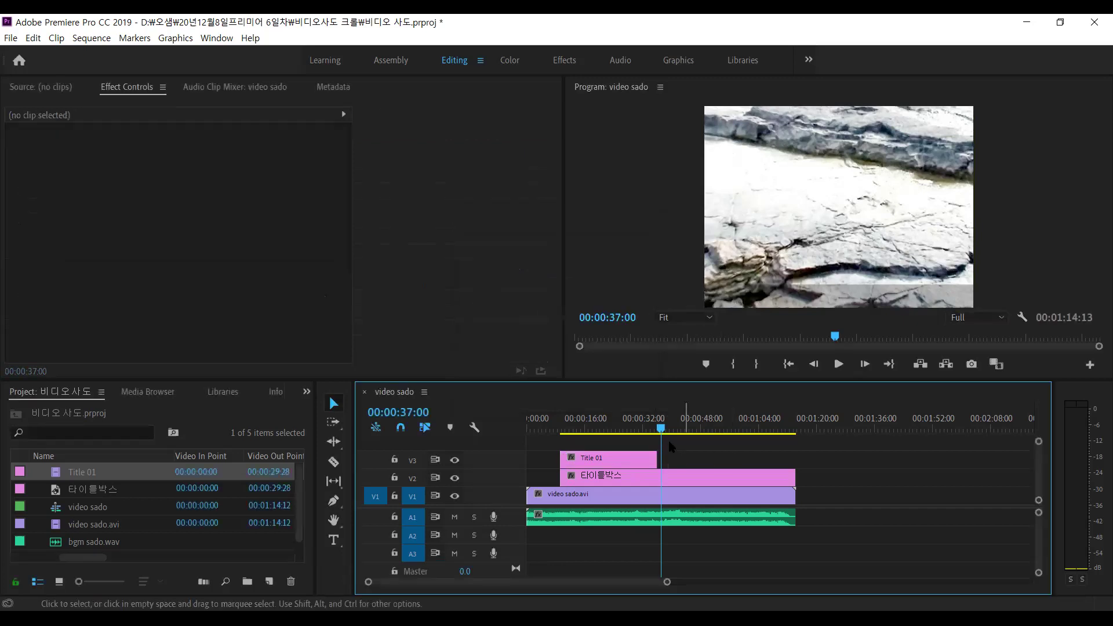
Play the sequence from about 00:00:27 to check how the crawl finishes
{"action": "left_click", "coordinate": [629, 429]}
{"action": "left_click_drag", "start_coordinate": [629, 429], "coordinate": [626, 429]}
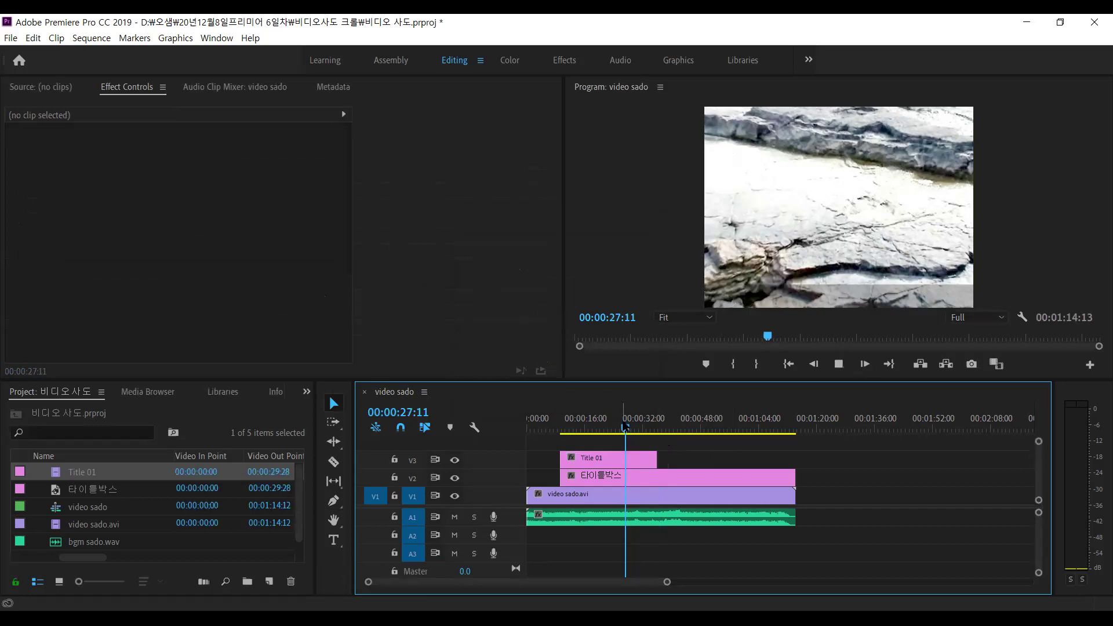
{"action": "key", "text": "space"}
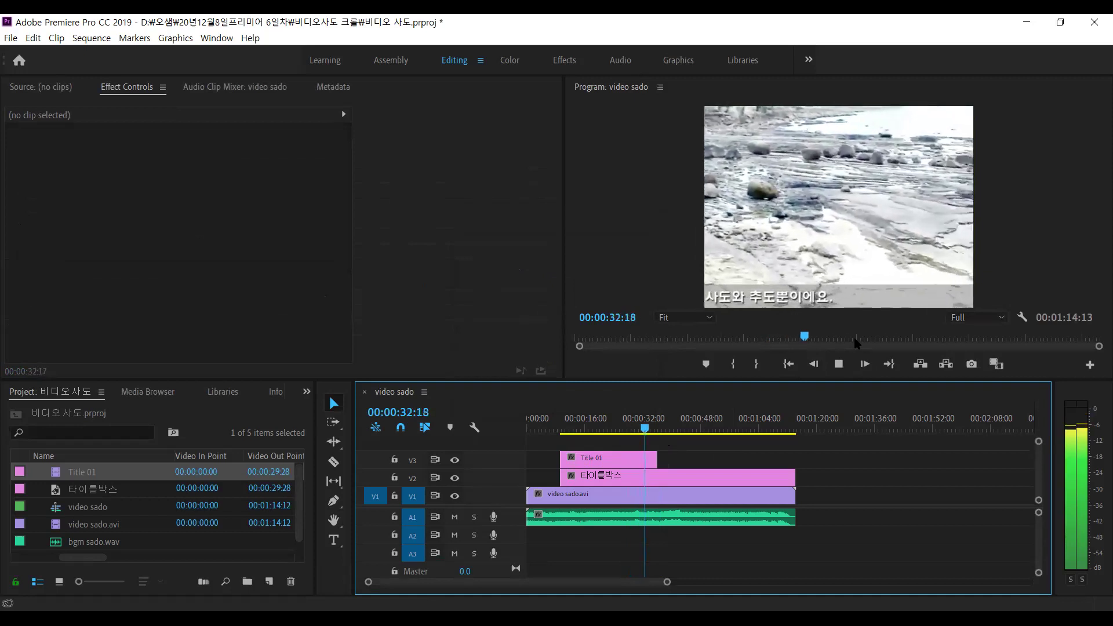
{"action": "key", "text": "space"}
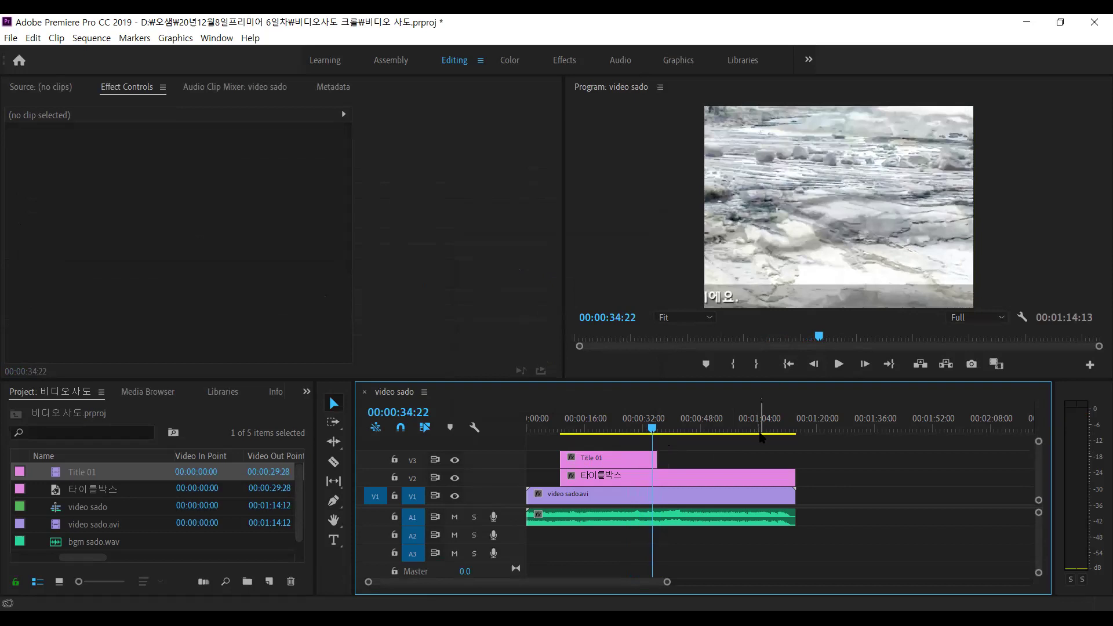
Save the project, return the playhead to 00:00:30:05 and give the project and timeline areas slightly more height
{"action": "left_click", "coordinate": [12, 38]}
{"action": "left_click", "coordinate": [72, 183]}
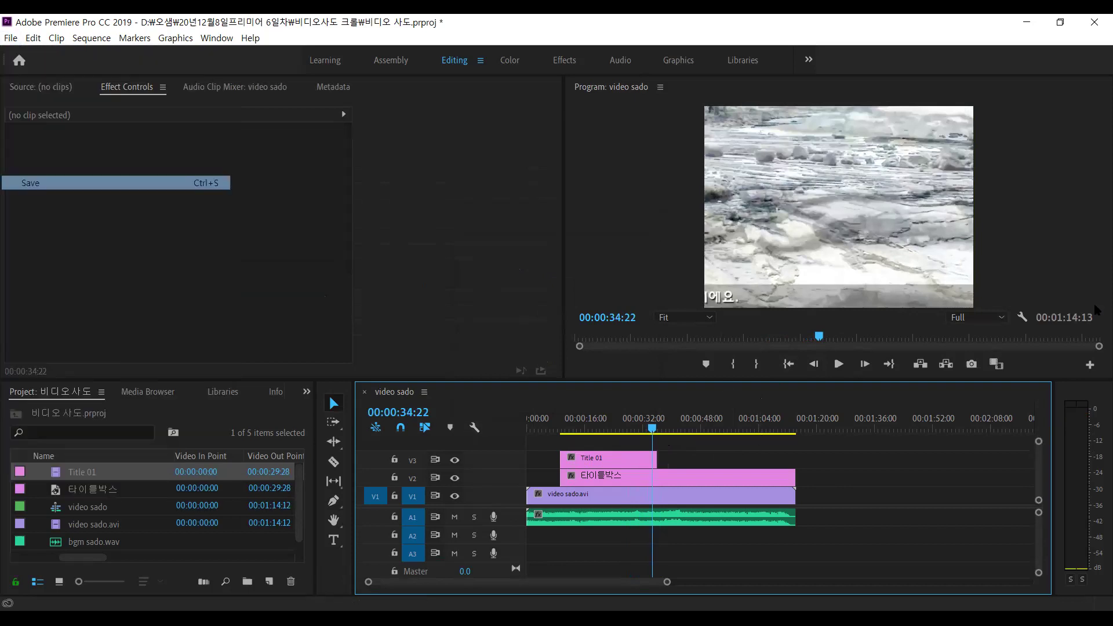
{"action": "left_click_drag", "start_coordinate": [653, 431], "coordinate": [612, 431]}
{"action": "left_click", "coordinate": [636, 429]}
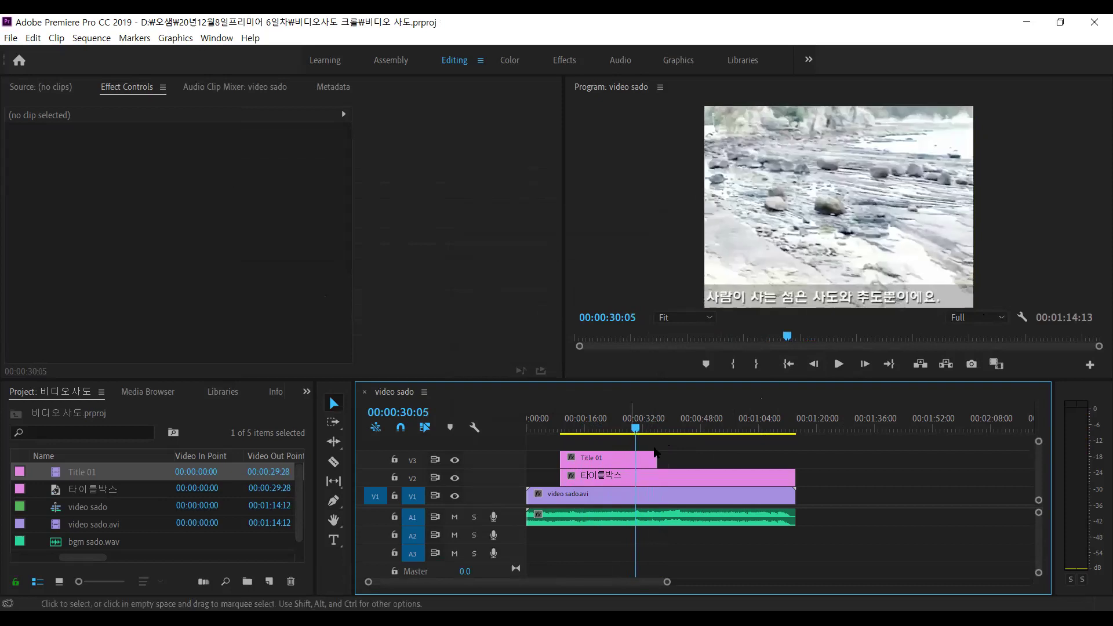
{"action": "left_click_drag", "start_coordinate": [230, 380], "coordinate": [230, 359]}
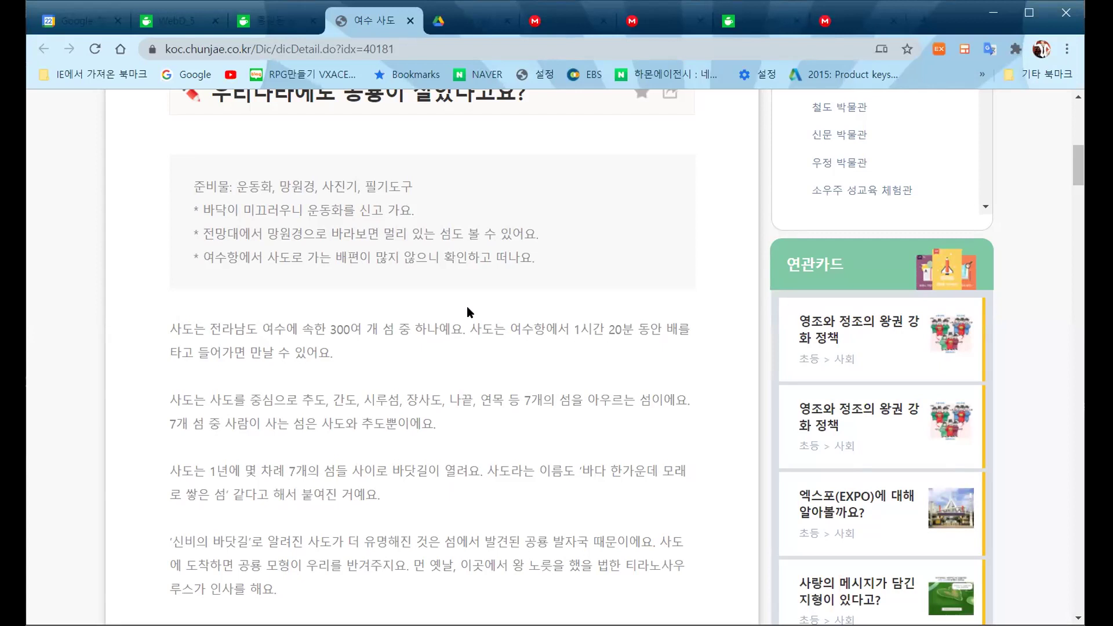
In the browser's 사도 article, select the passage from '신비의 바닷길' to 반겨주지요, and return to Premiere Pro
{"action": "scroll", "coordinate": [464, 306], "scroll_direction": "down", "scroll_amount": 3}
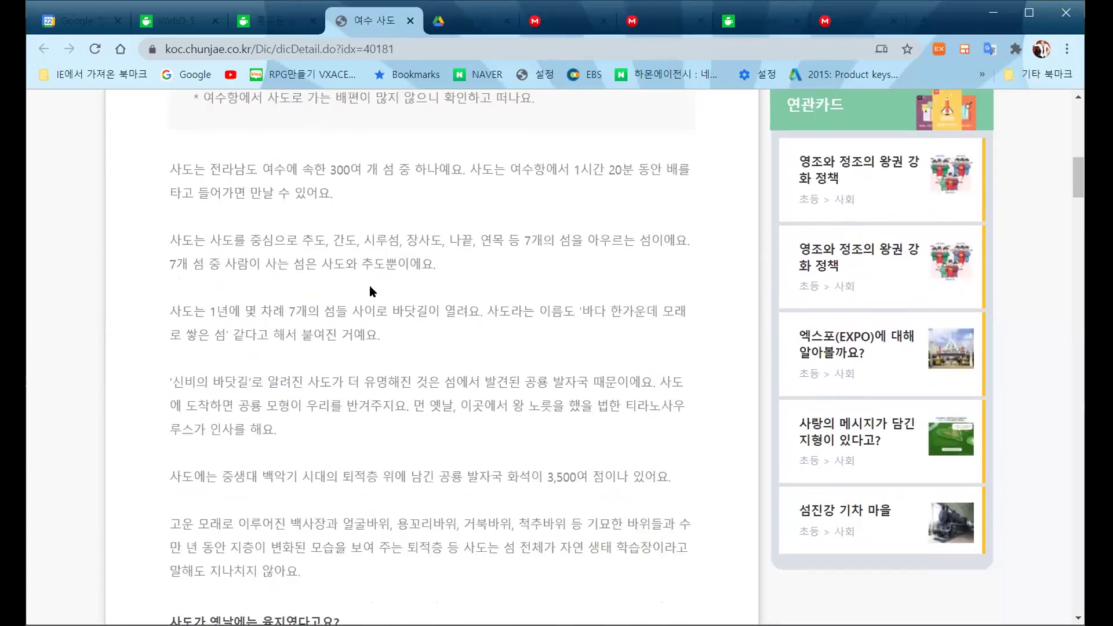
{"action": "scroll", "coordinate": [370, 286], "scroll_direction": "down", "scroll_amount": 2}
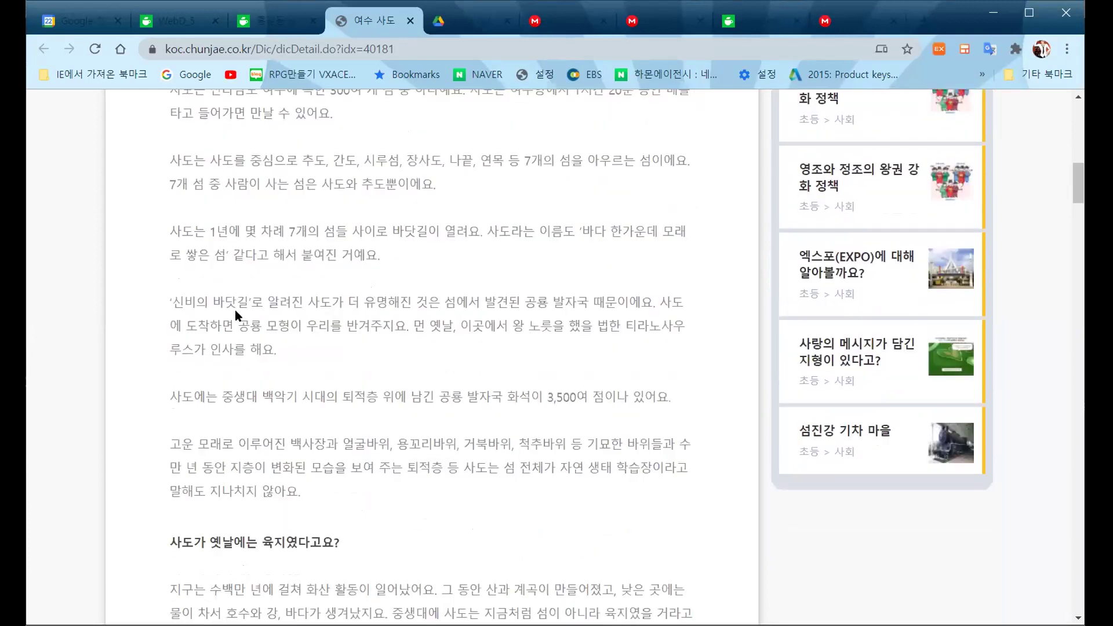
{"action": "left_click_drag", "start_coordinate": [162, 301], "coordinate": [410, 319]}
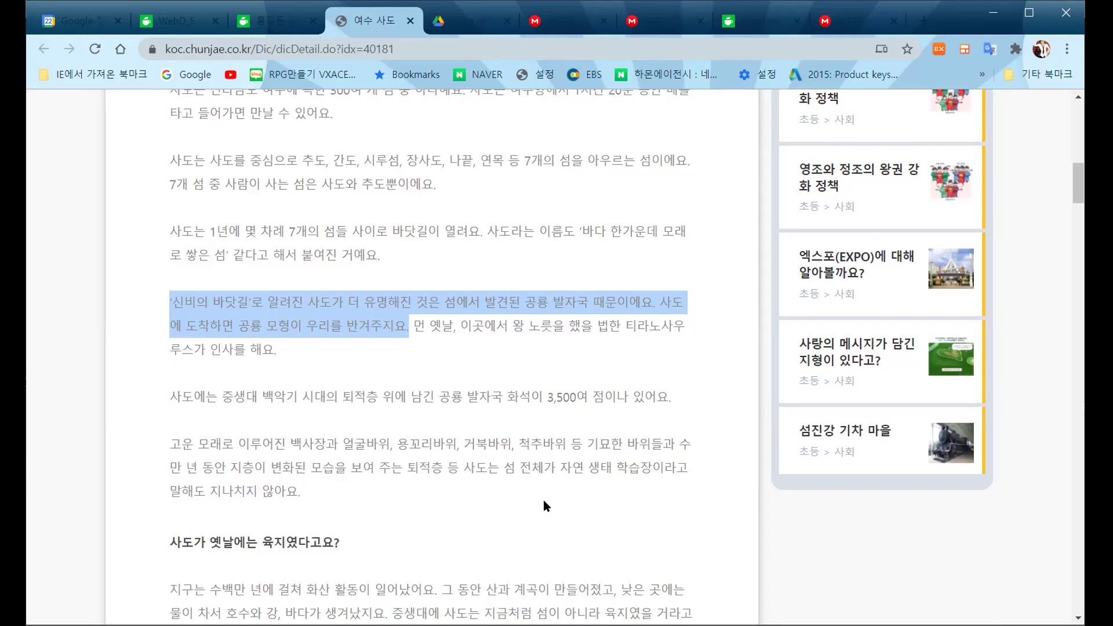
{"action": "key", "text": "alt+Tab"}
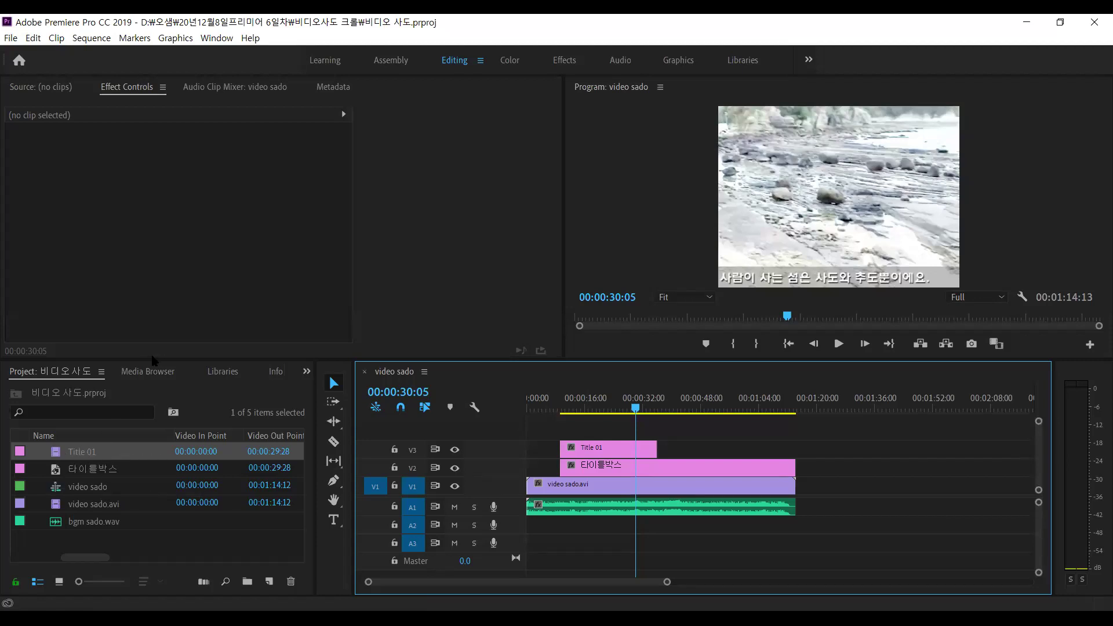
Give the project item list more height, duplicate Title 01 there and select the copy
{"action": "left_click_drag", "start_coordinate": [154, 361], "coordinate": [154, 324]}
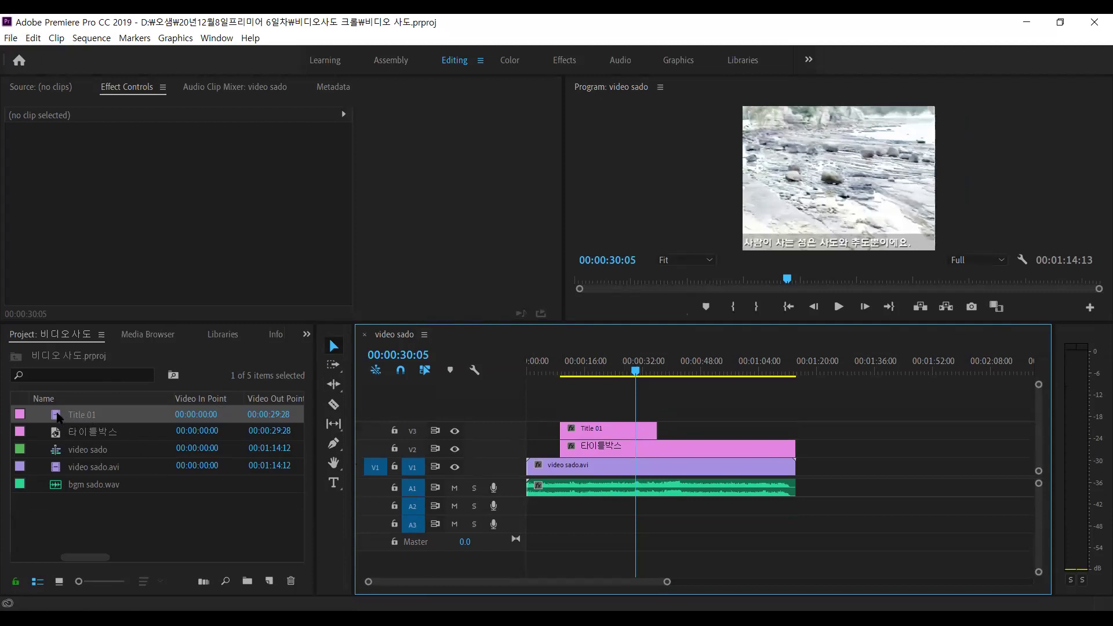
{"action": "right_click", "coordinate": [58, 416]}
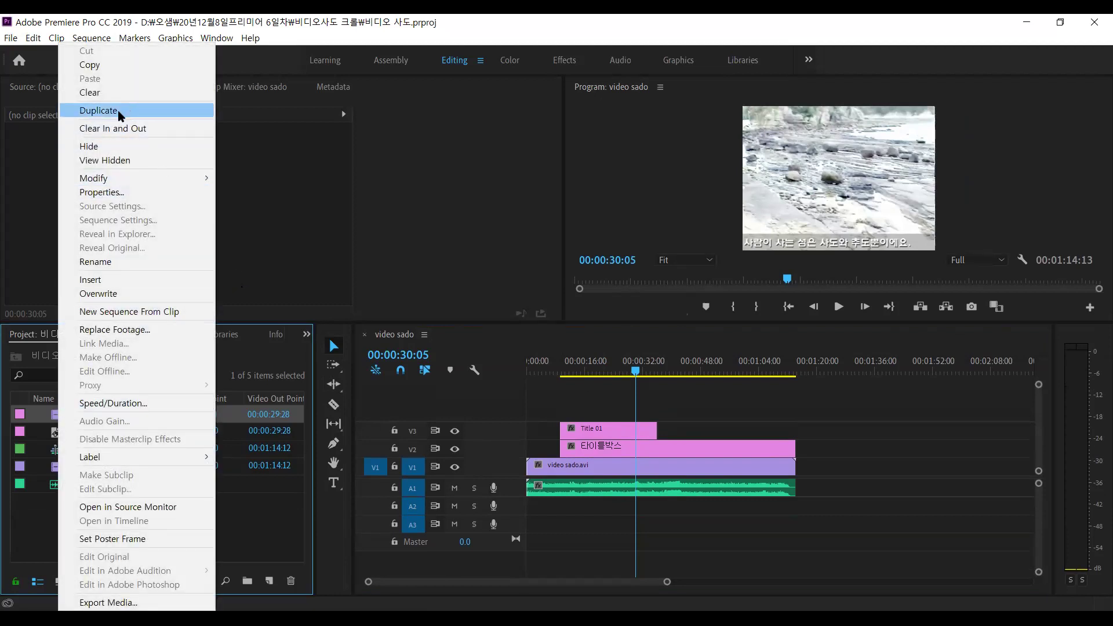
{"action": "left_click", "coordinate": [253, 530]}
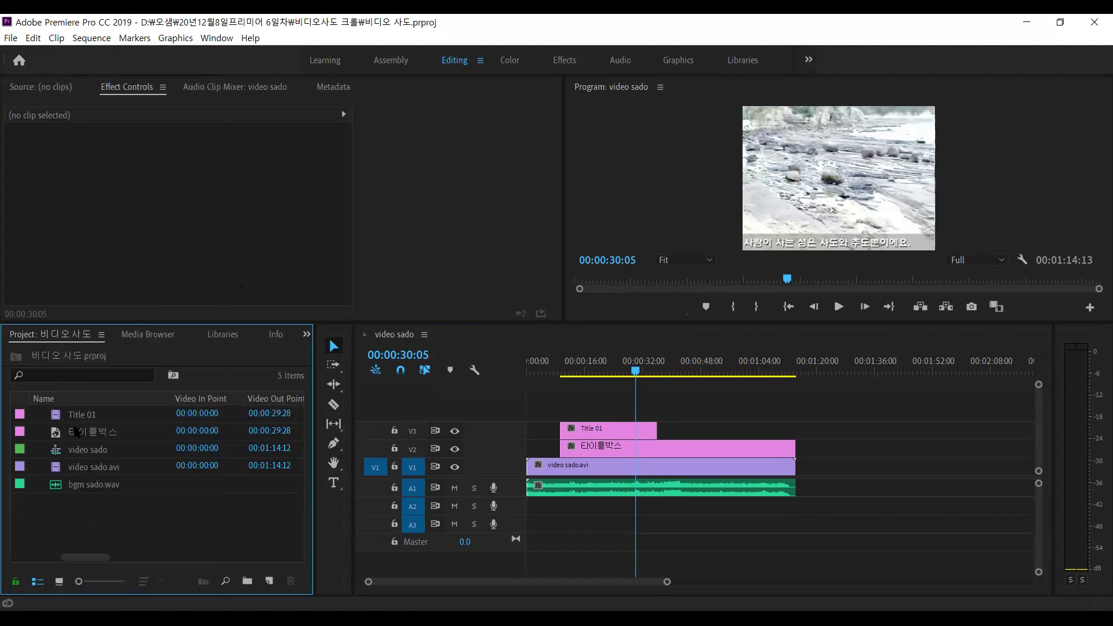
{"action": "left_click", "coordinate": [58, 416]}
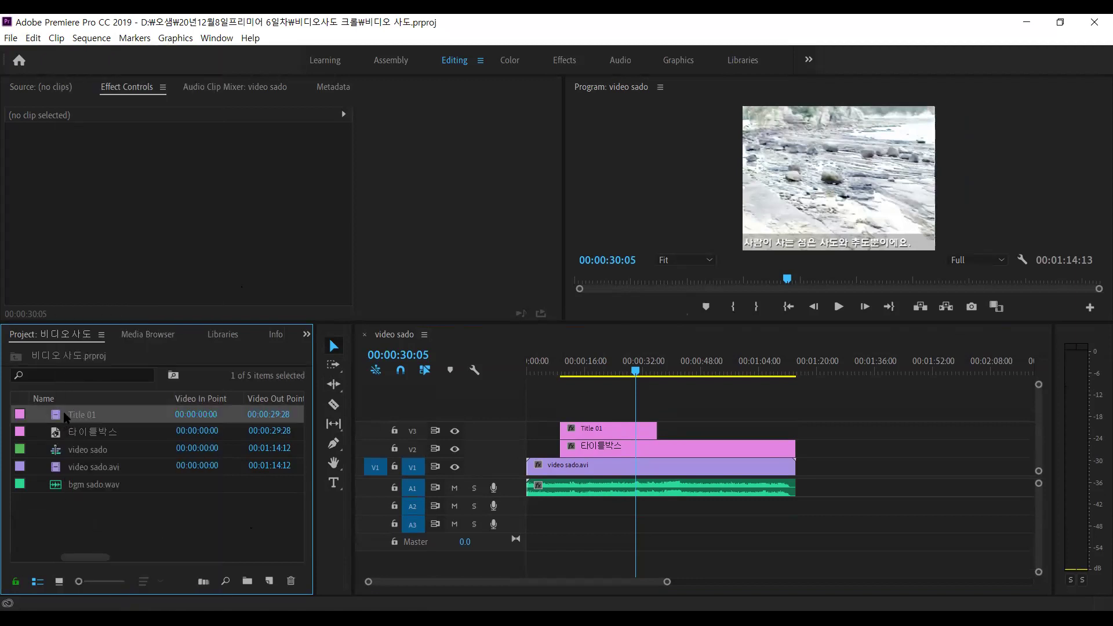
{"action": "right_click", "coordinate": [56, 415]}
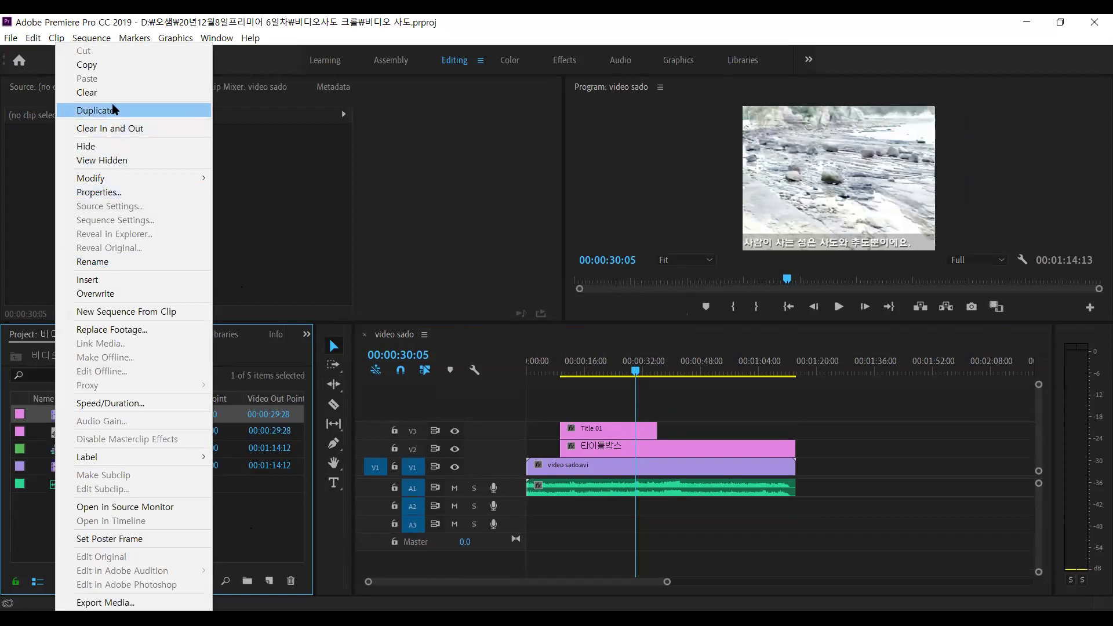
{"action": "left_click", "coordinate": [87, 110]}
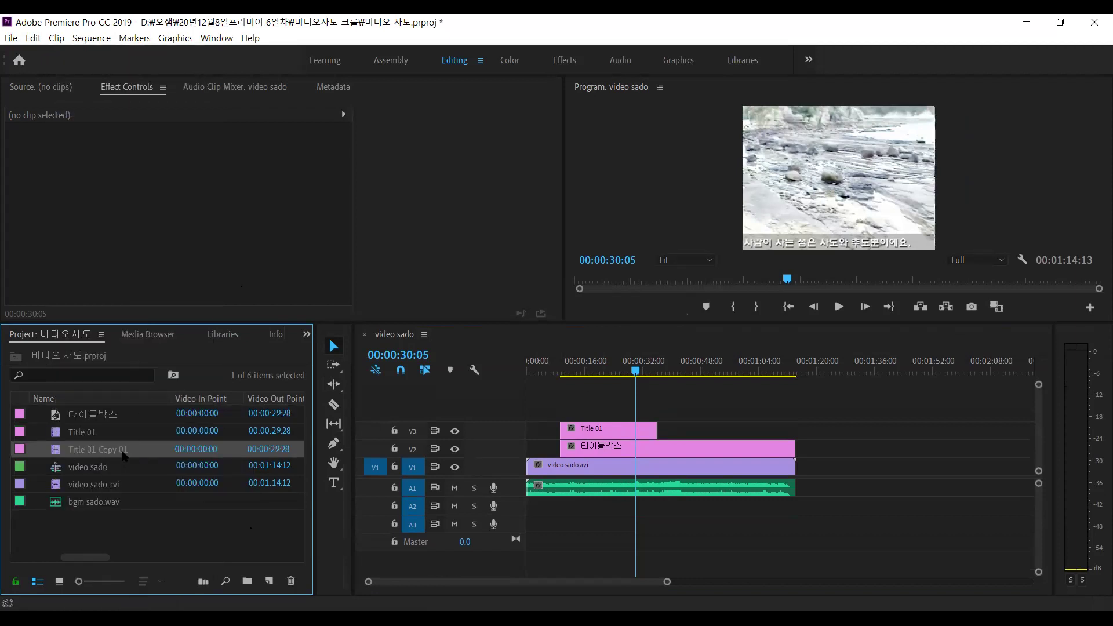
{"action": "key", "text": "ctrl+shift+a"}
{"action": "left_click", "coordinate": [121, 454]}
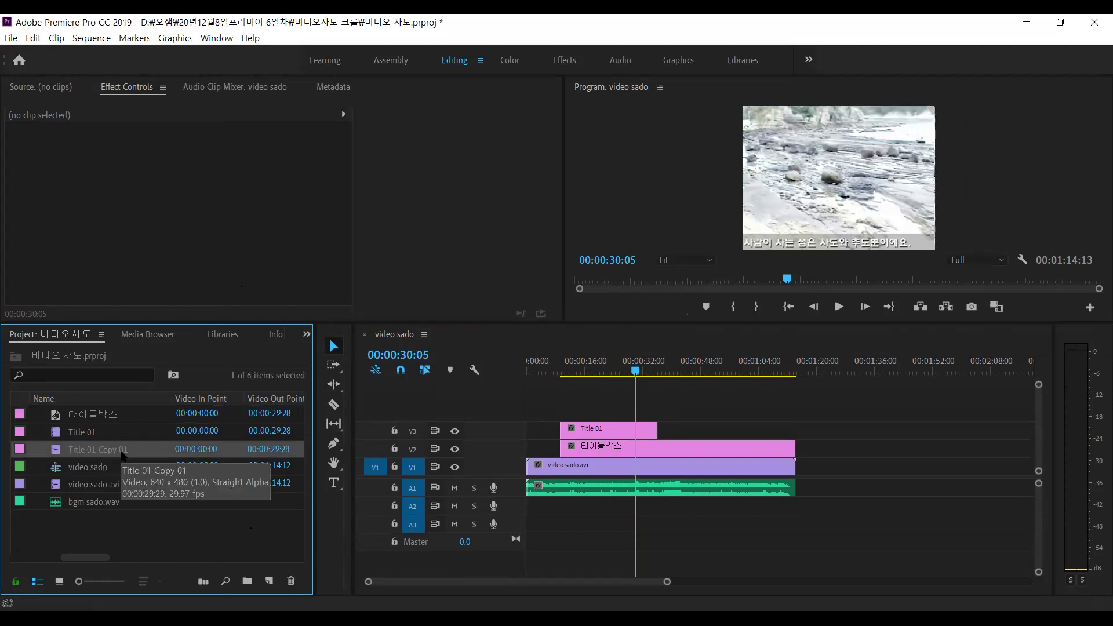
Rename the duplicated title in the project as Title 02
{"action": "left_click", "coordinate": [120, 451]}
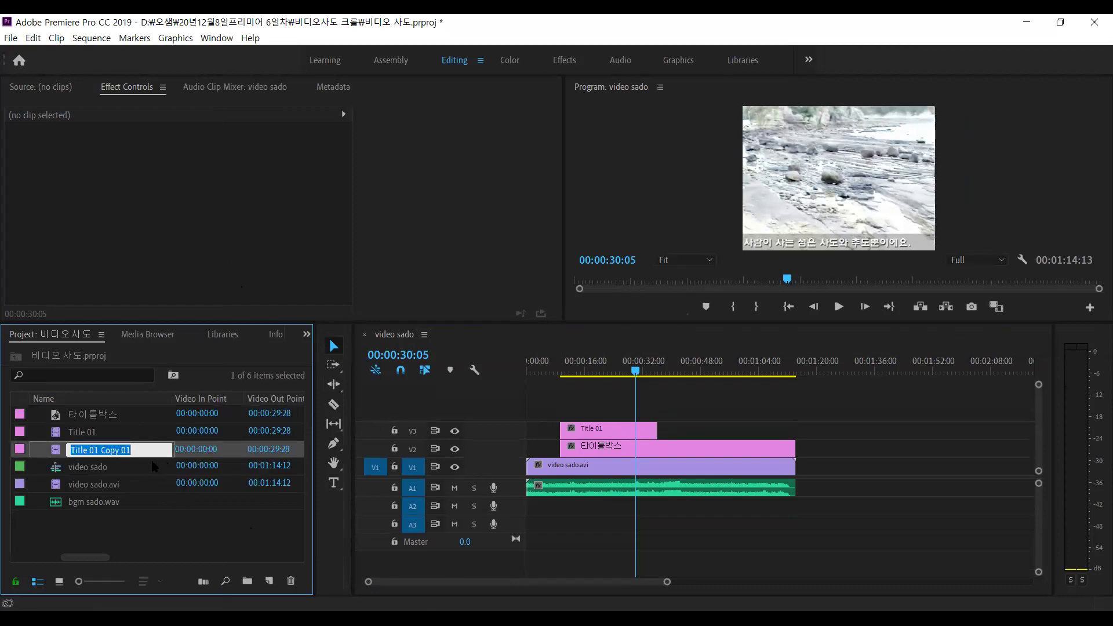
{"action": "left_click", "coordinate": [143, 450]}
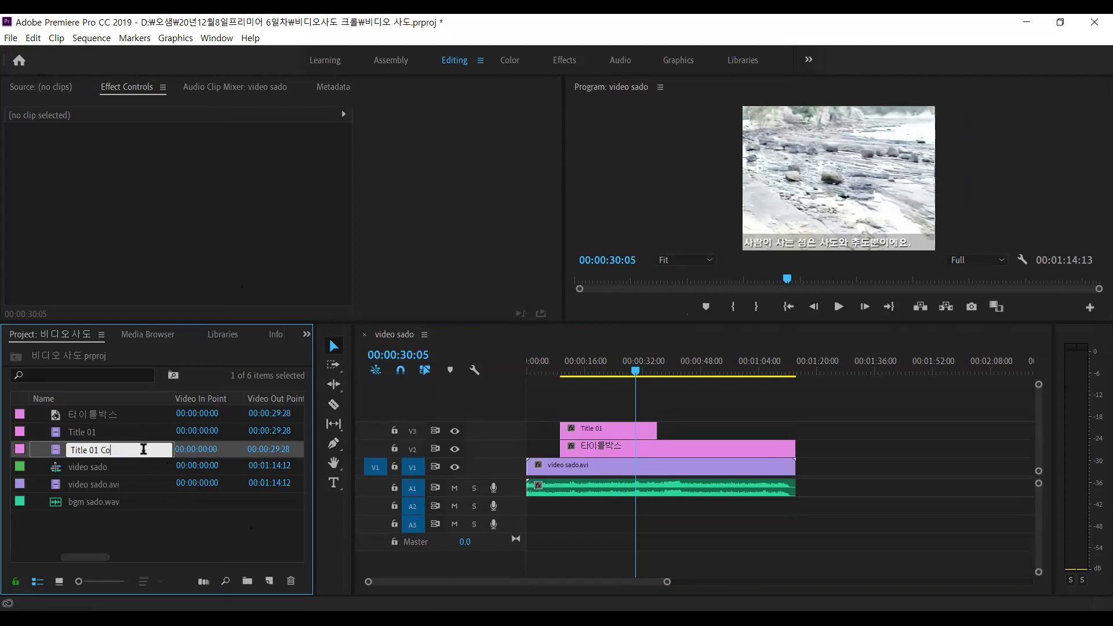
{"action": "type", "text": "2"}
{"action": "key", "text": "Tab"}
{"action": "key", "text": "Escape"}
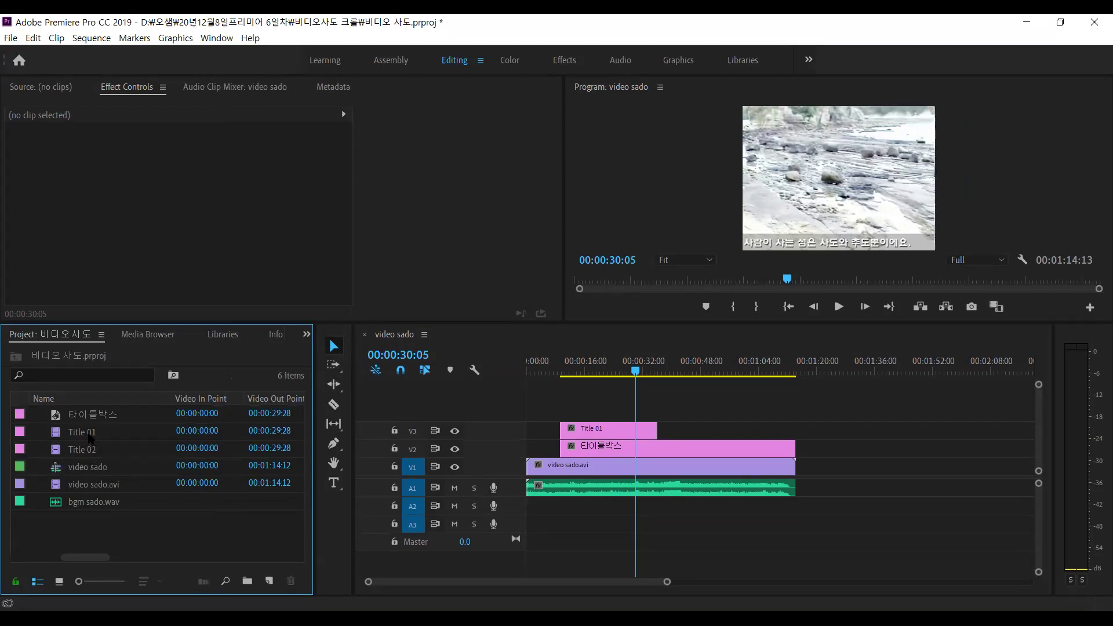
Open Title 02 for editing and hide the background video in the title canvas
{"action": "left_click", "coordinate": [91, 435]}
{"action": "left_click", "coordinate": [93, 454]}
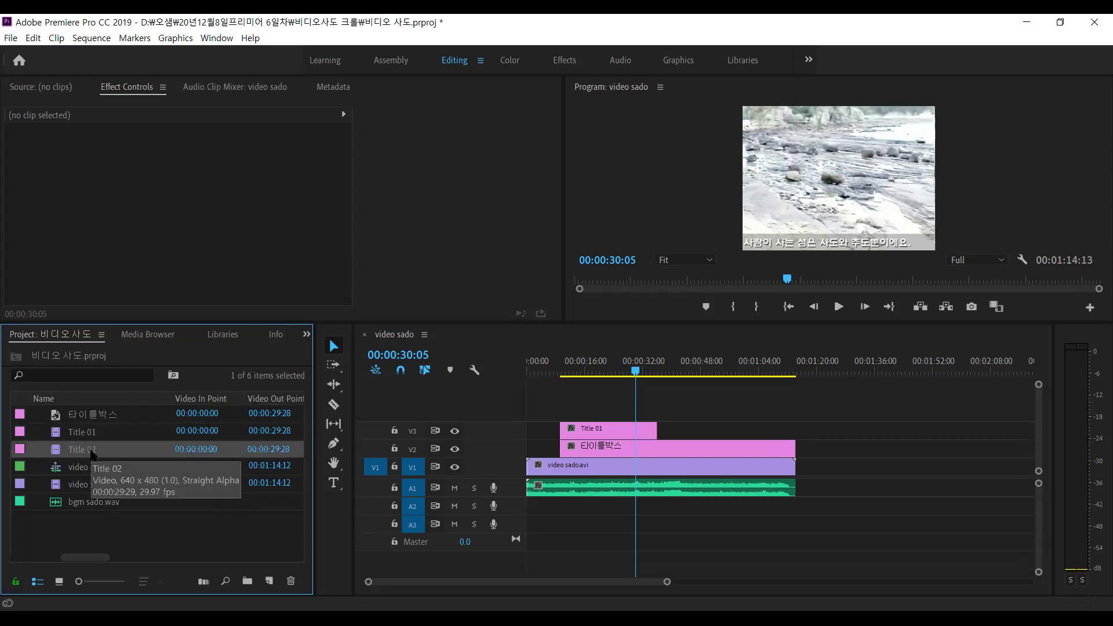
{"action": "double_click", "coordinate": [60, 455]}
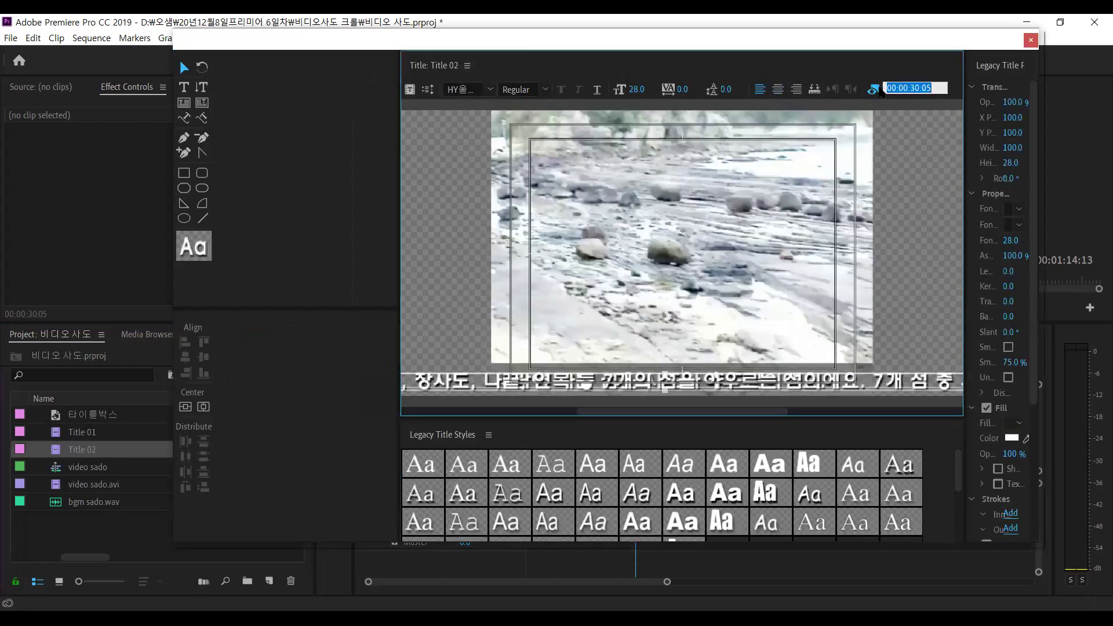
{"action": "left_click", "coordinate": [874, 89]}
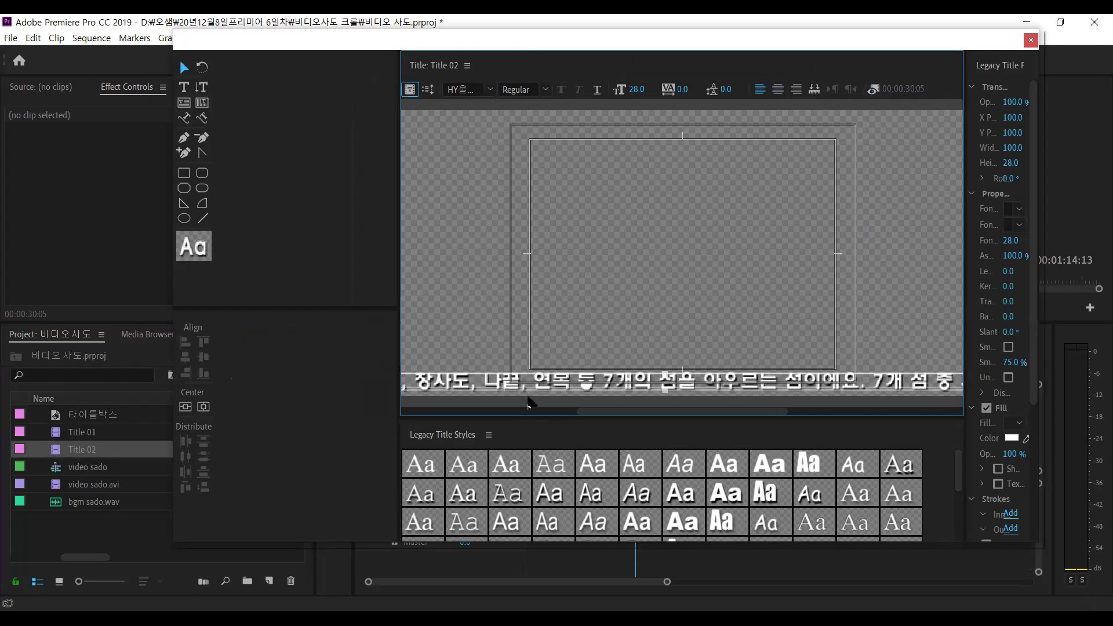
View the start of Title 02's text and check its Roll/Crawl Options without changing them
{"action": "left_click", "coordinate": [531, 414]}
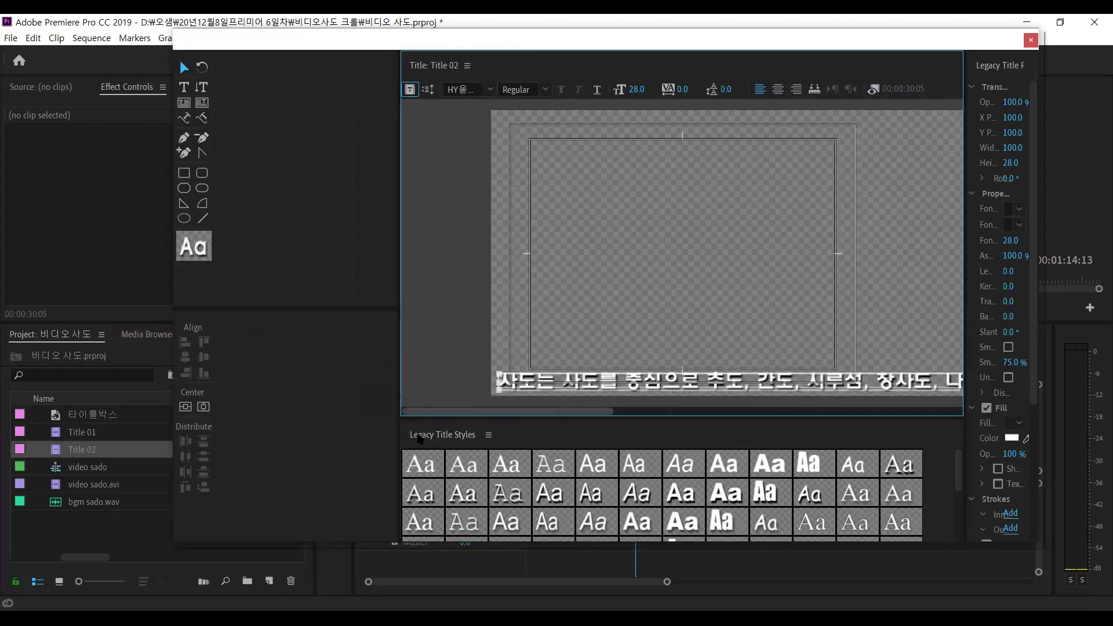
{"action": "scroll", "coordinate": [457, 142], "scroll_direction": "left", "scroll_amount": 3}
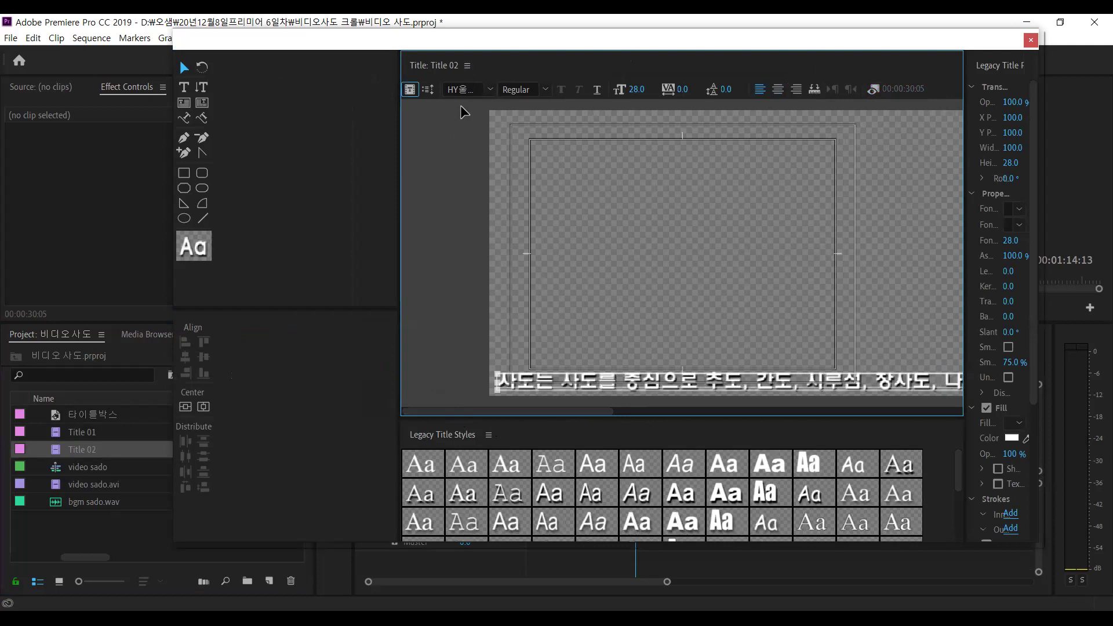
{"action": "left_click", "coordinate": [428, 90]}
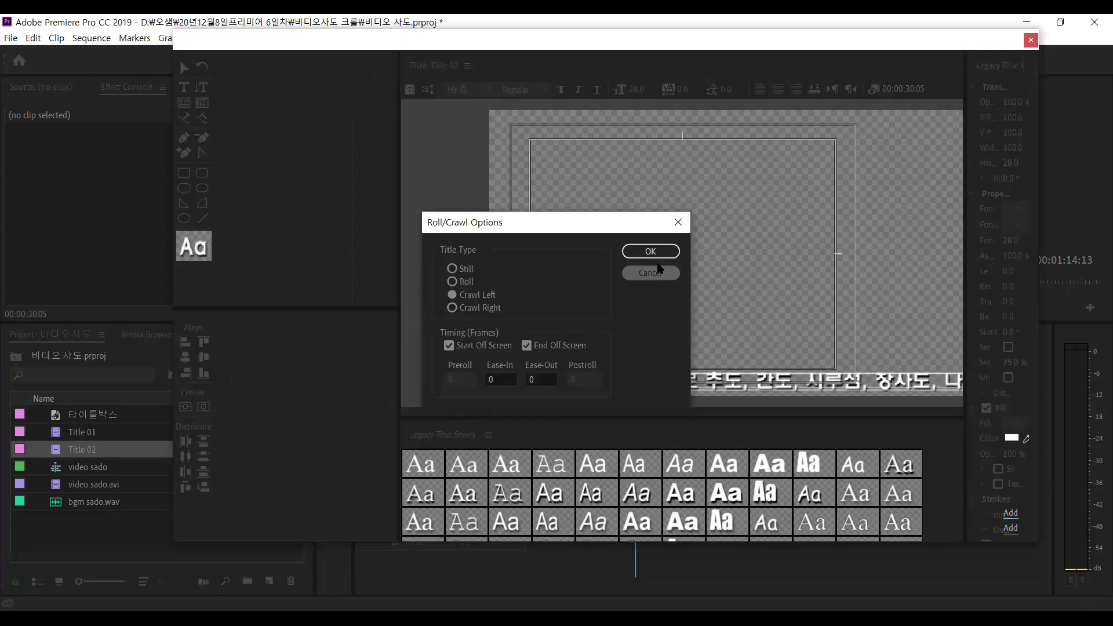
{"action": "left_click", "coordinate": [659, 268]}
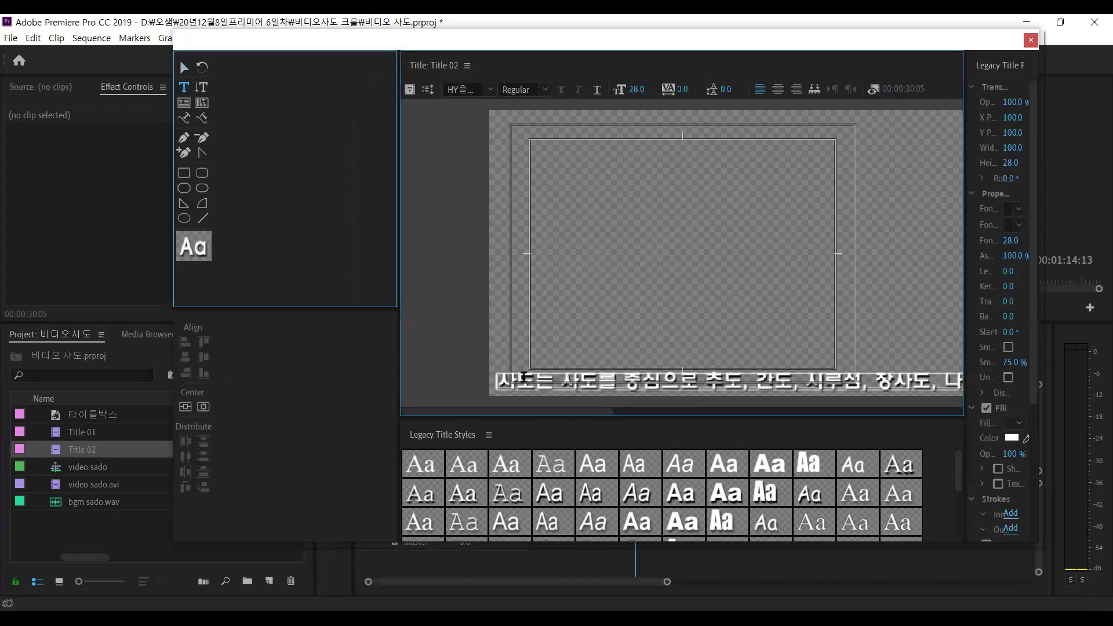
Replace Title 02's text with the copied passage from '신비의 바닷길' to 반겨주지요, removing the stray characters at its end
{"action": "scroll", "coordinate": [524, 377], "scroll_direction": "right", "scroll_amount": 6}
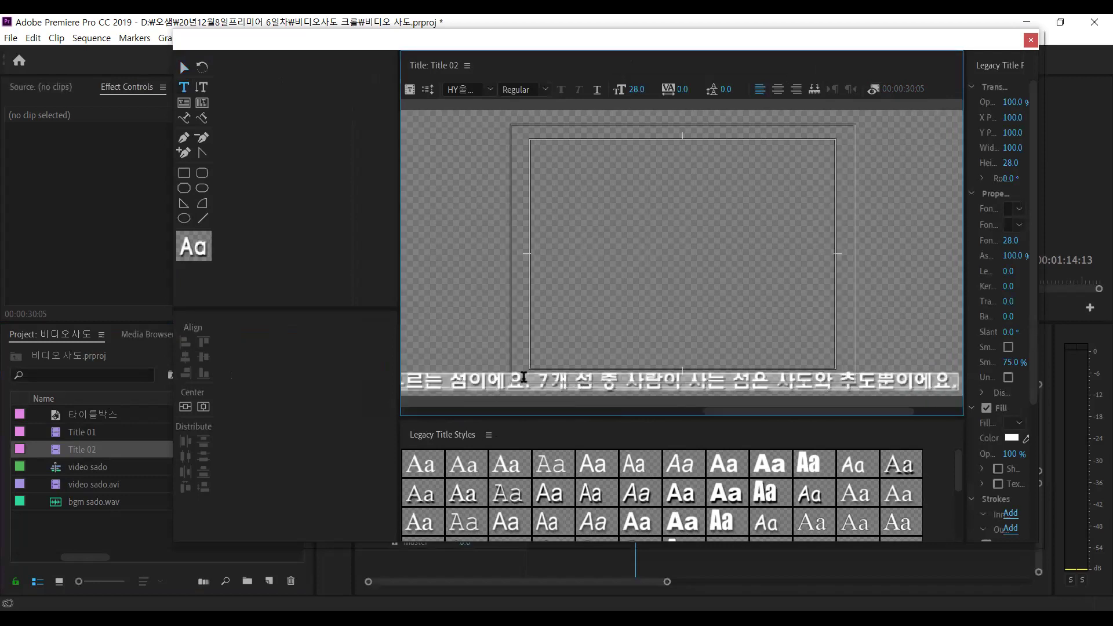
{"action": "scroll", "coordinate": [524, 385], "scroll_direction": "right", "scroll_amount": 3}
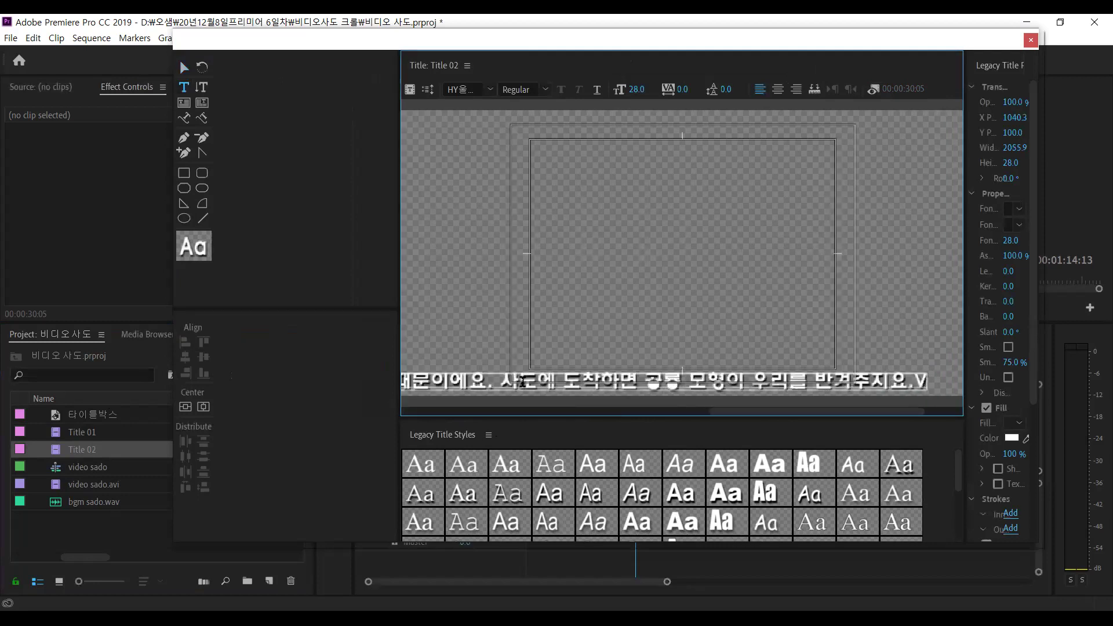
{"action": "type", "text": "i"}
{"action": "key", "text": "BackSpace"}
{"action": "key", "text": "BackSpace"}
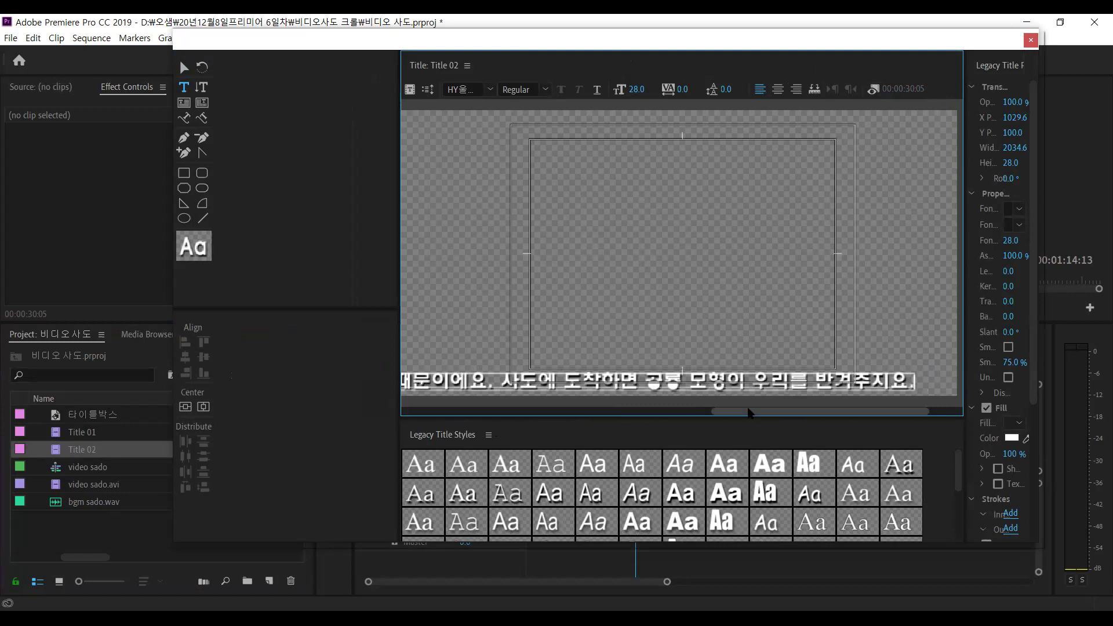
{"action": "scroll", "coordinate": [502, 425], "scroll_direction": "left", "scroll_amount": 3}
{"action": "scroll", "coordinate": [502, 425], "scroll_direction": "left", "scroll_amount": 4}
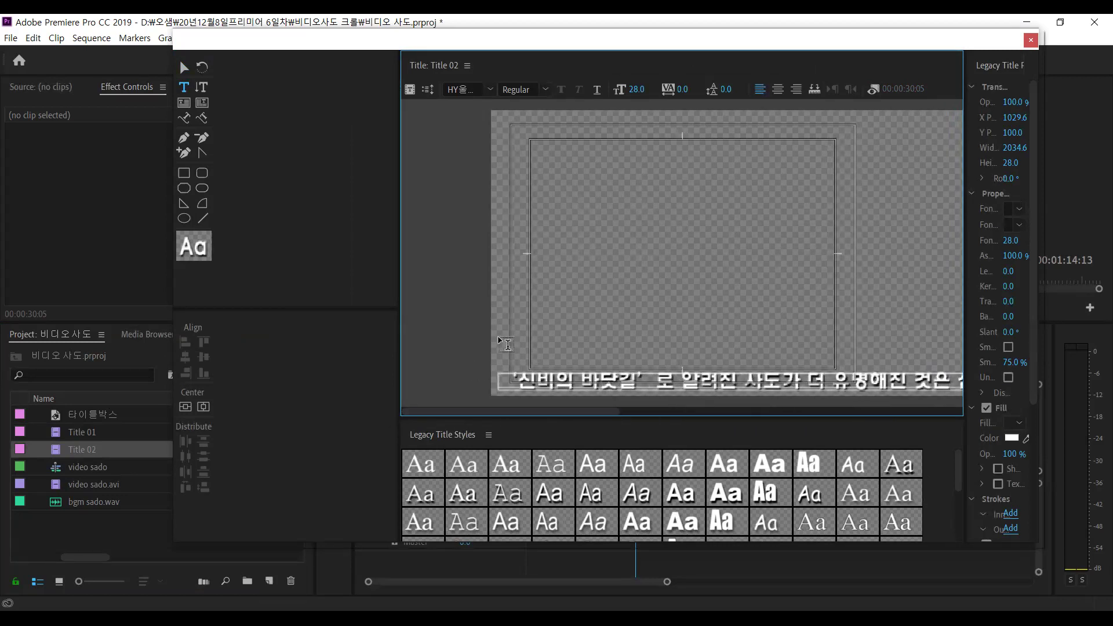
{"action": "left_click", "coordinate": [280, 158]}
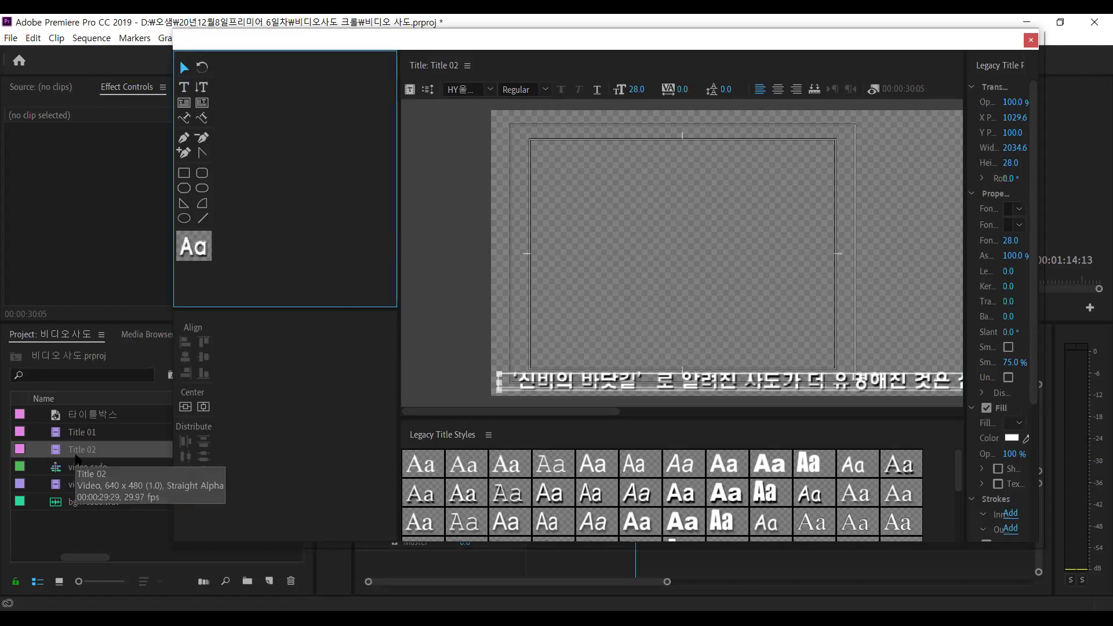
Close the title editor and save the project
{"action": "right_click", "coordinate": [77, 459]}
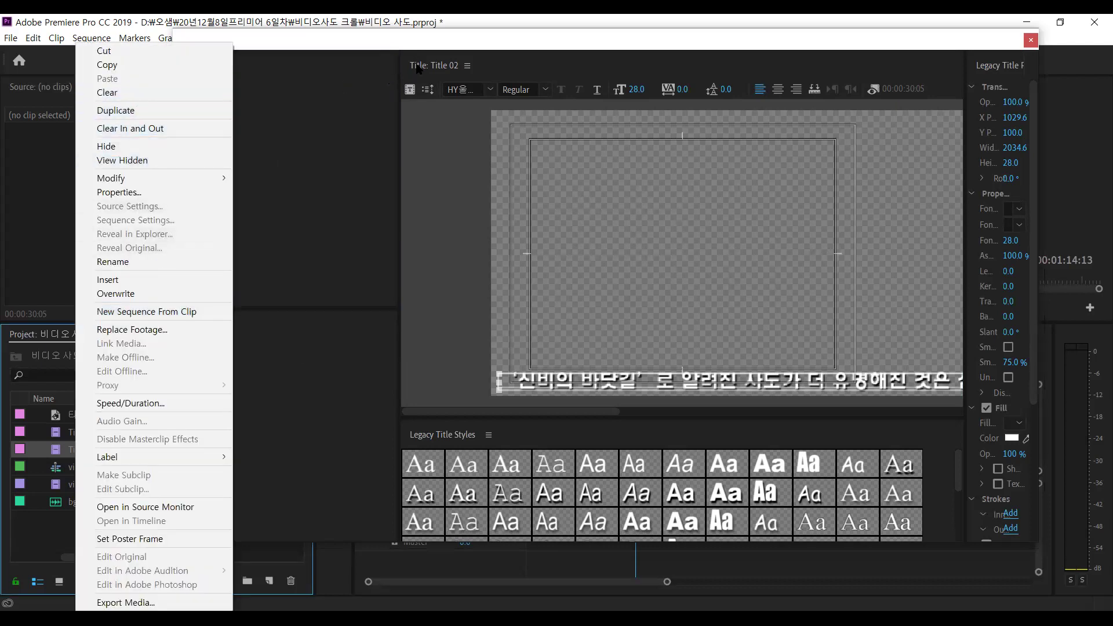
{"action": "left_click", "coordinate": [431, 28]}
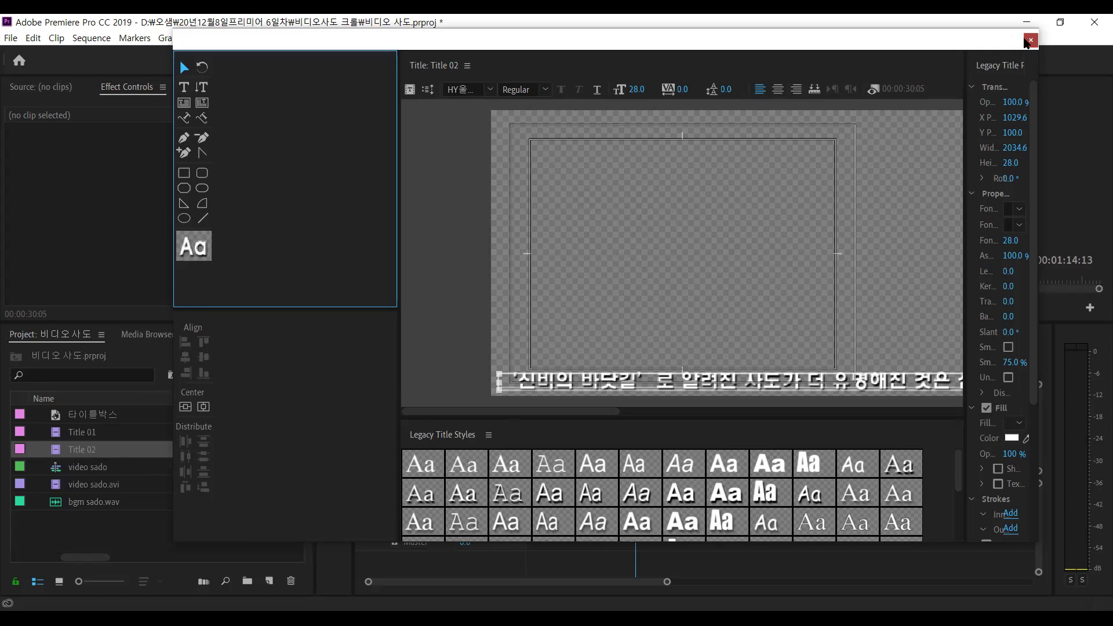
{"action": "left_click", "coordinate": [1030, 40]}
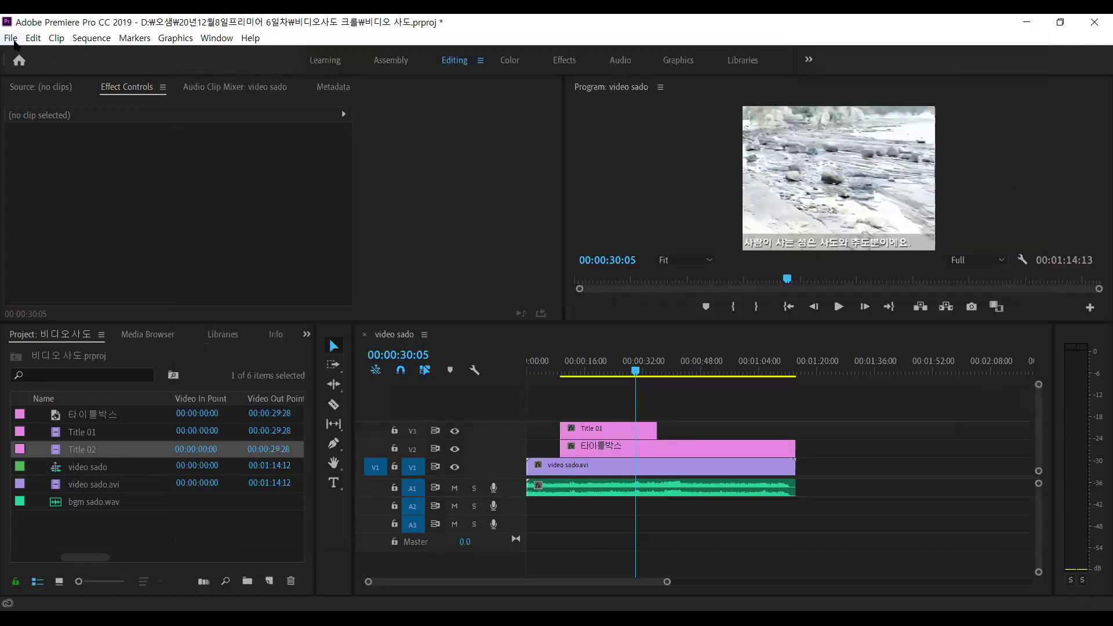
{"action": "left_click", "coordinate": [10, 38]}
{"action": "left_click", "coordinate": [64, 182]}
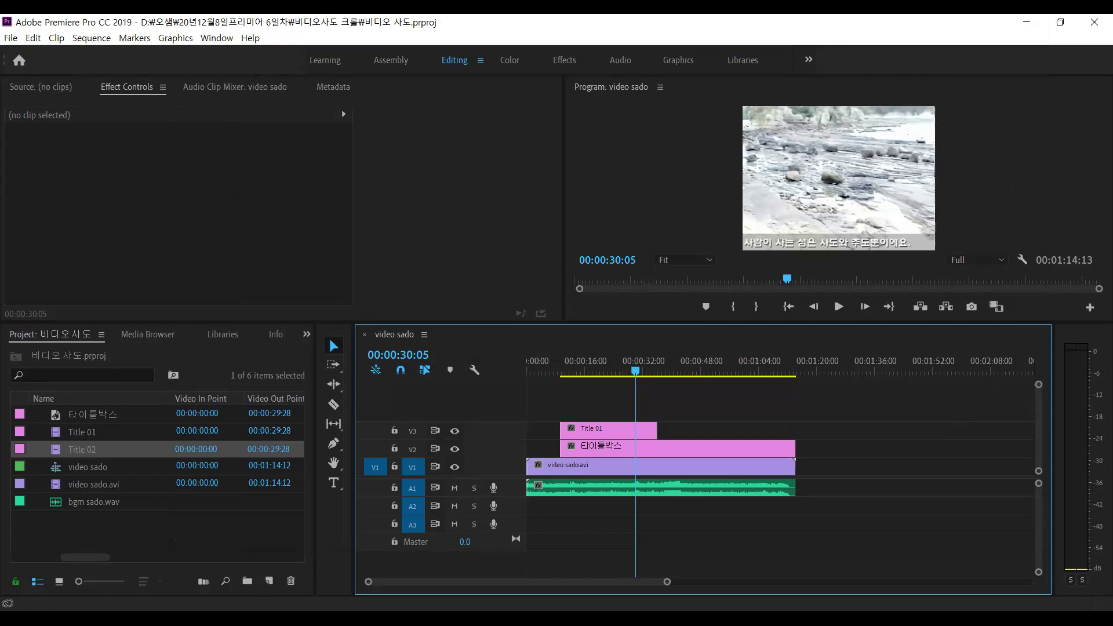
Place Title 02 on V3 directly after Title 01 and set its duration to 27 seconds
{"action": "left_click", "coordinate": [65, 452]}
{"action": "left_click_drag", "start_coordinate": [65, 452], "coordinate": [675, 431]}
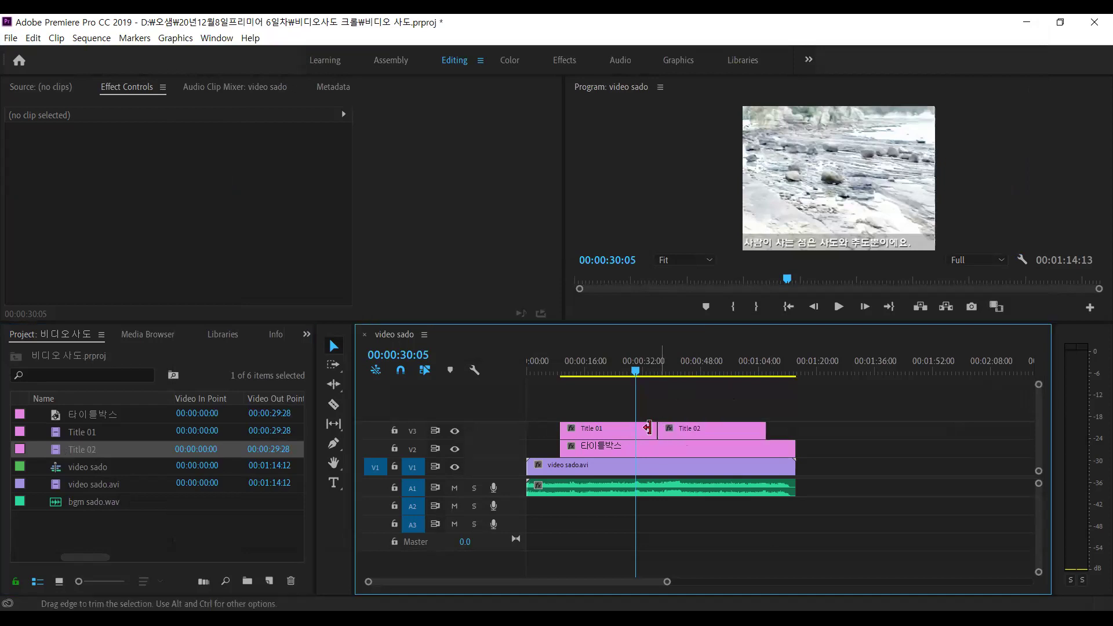
{"action": "left_click", "coordinate": [707, 426]}
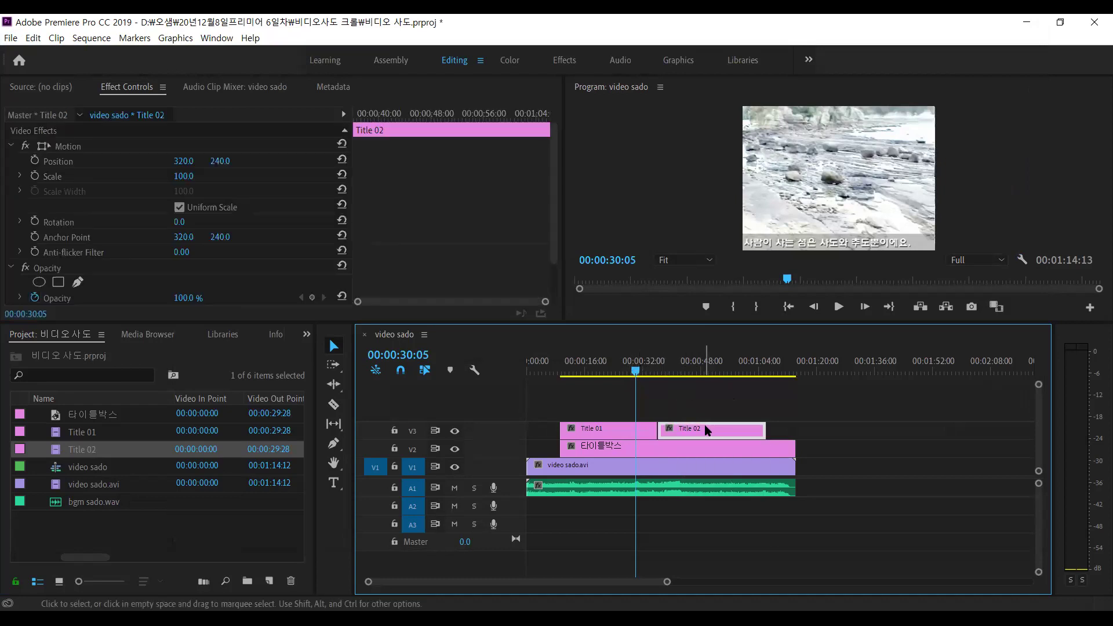
{"action": "key", "text": "ctrl+r"}
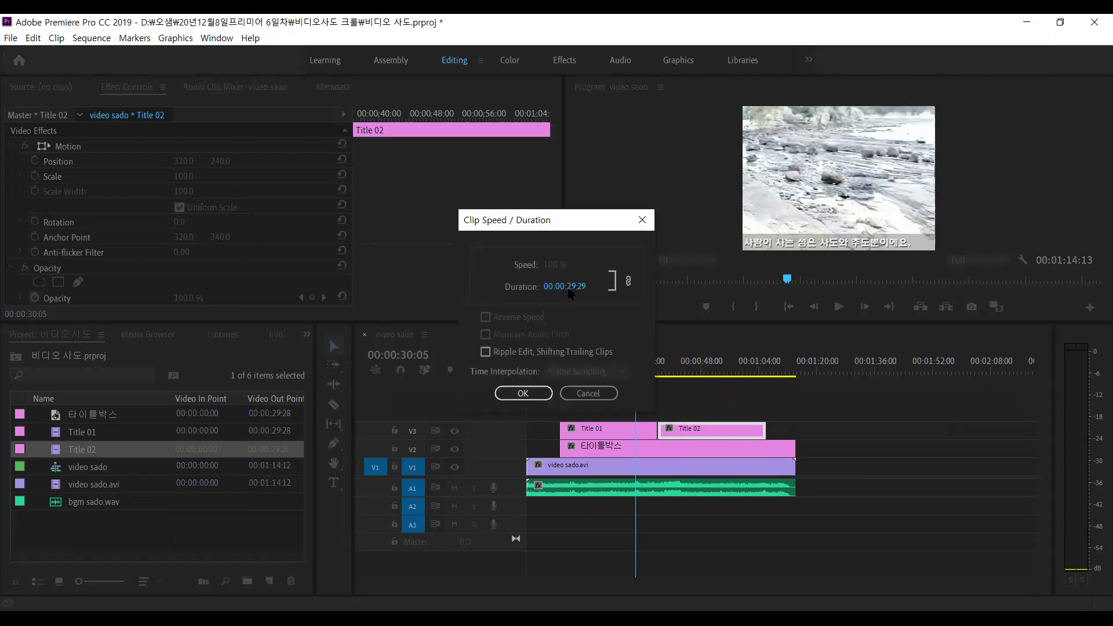
{"action": "left_click", "coordinate": [569, 290]}
{"action": "type", "text": "27."}
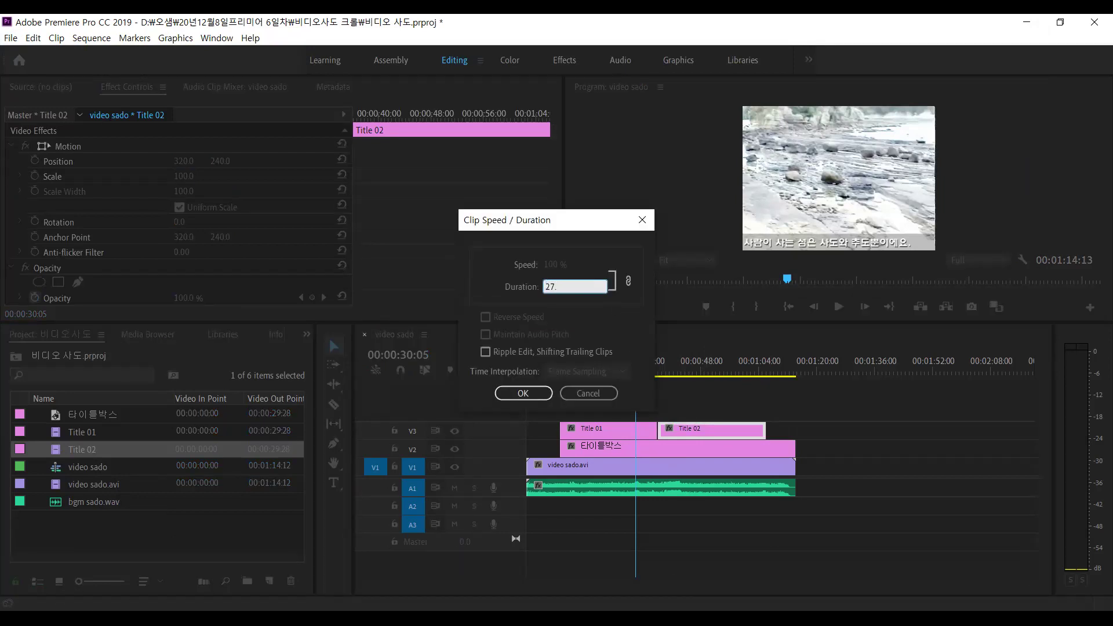
{"action": "key", "text": "Return"}
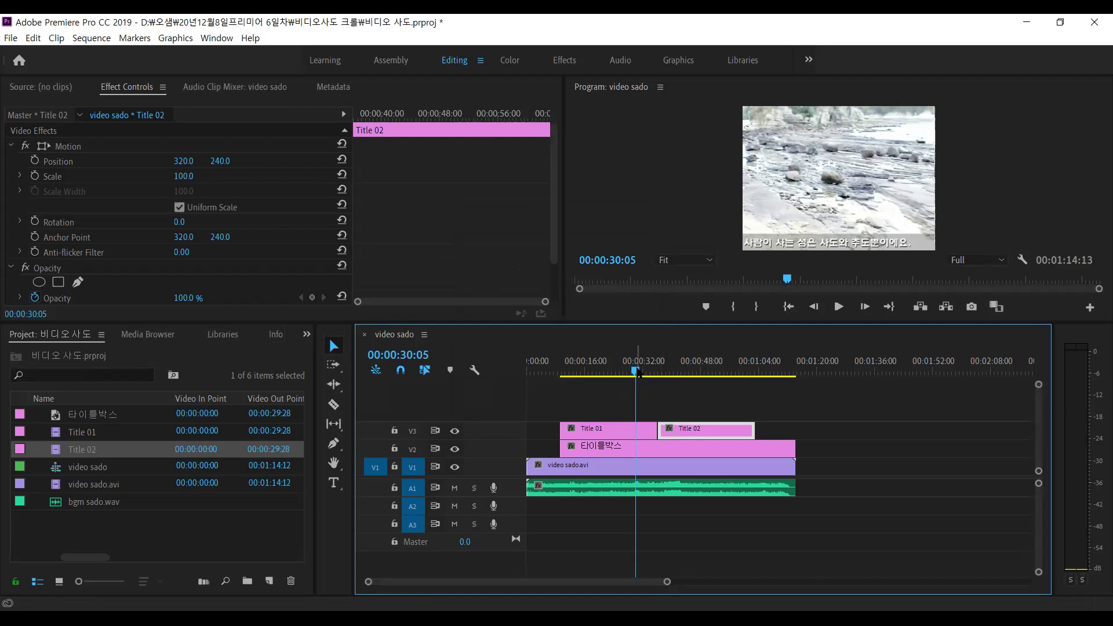
Play the changeover between the two titles from about 00:00:31 and return the playhead to 00:00:36:06
{"action": "left_click_drag", "start_coordinate": [639, 373], "coordinate": [643, 372]}
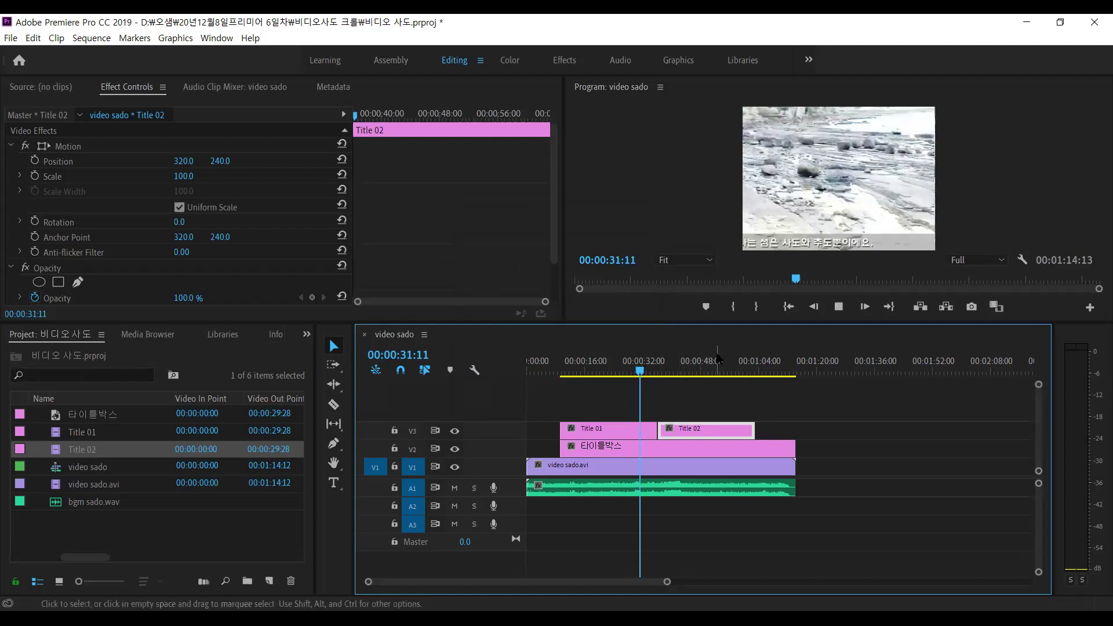
{"action": "key", "text": "space"}
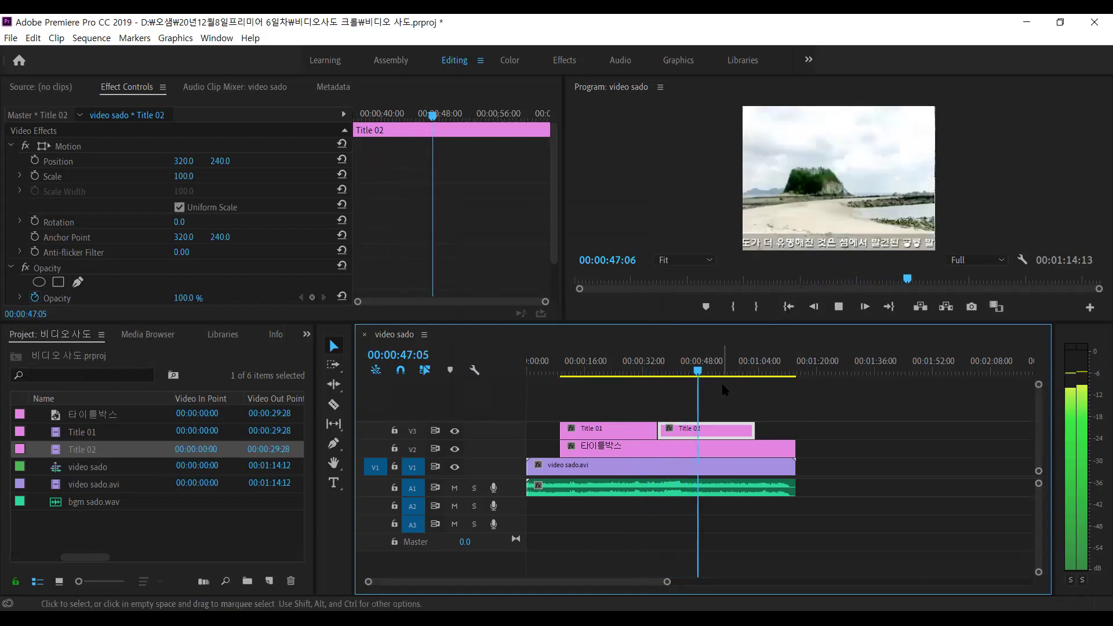
{"action": "key", "text": "space"}
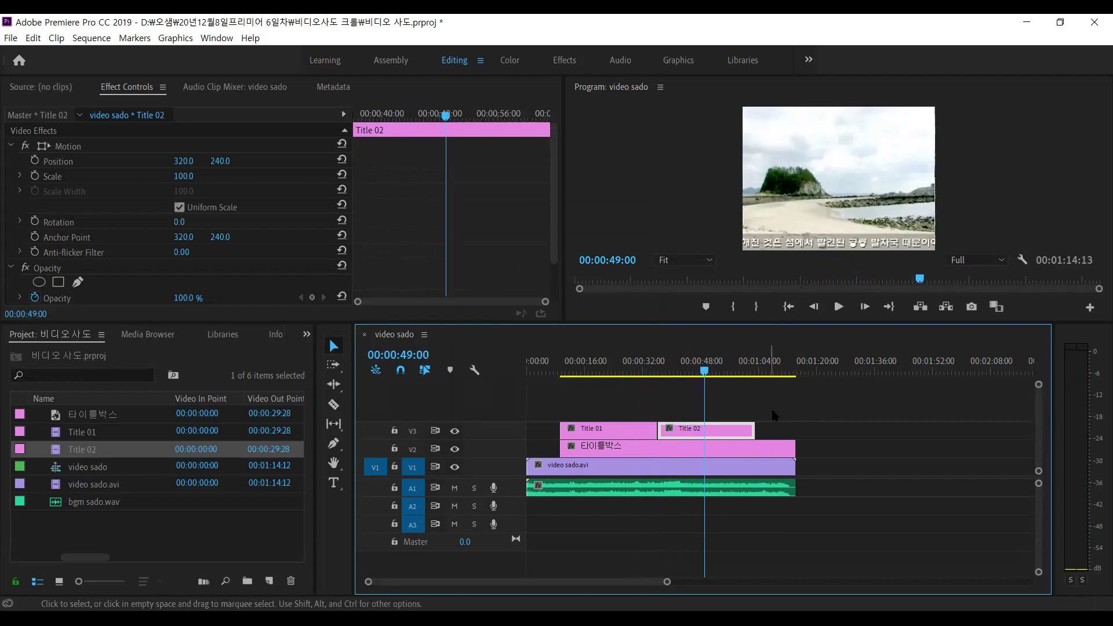
{"action": "left_click_drag", "start_coordinate": [703, 371], "coordinate": [658, 360]}
{"action": "left_click", "coordinate": [585, 378]}
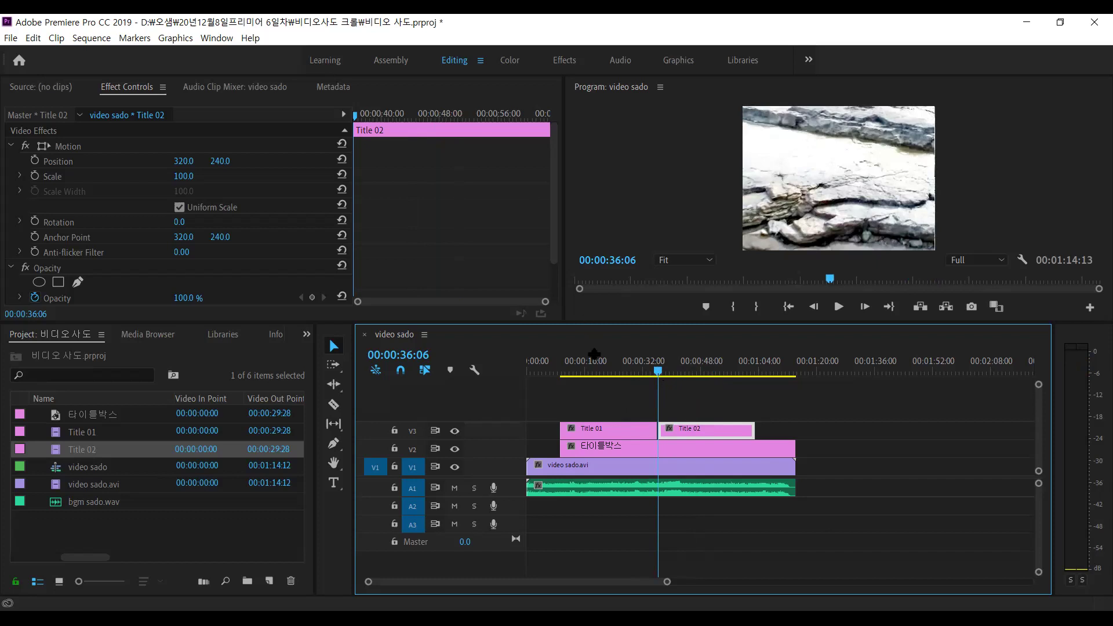
Give the program monitor more height and move Title 02 up to a new V4 track, starting at 00:00:32:17
{"action": "left_click_drag", "start_coordinate": [594, 353], "coordinate": [594, 355]}
{"action": "left_click", "coordinate": [657, 401]}
{"action": "mouse_move", "coordinate": [656, 401]}
{"action": "left_mouse_down"}
{"action": "mouse_move", "coordinate": [631, 400]}
{"action": "mouse_move", "coordinate": [647, 408]}
{"action": "left_mouse_up"}
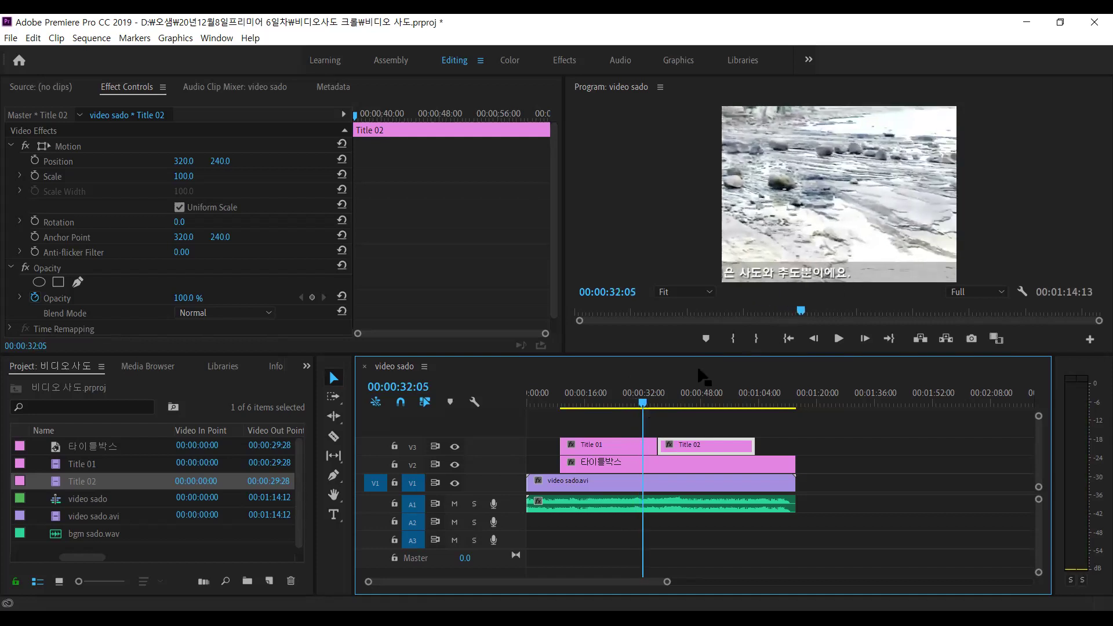
{"action": "left_click", "coordinate": [647, 404]}
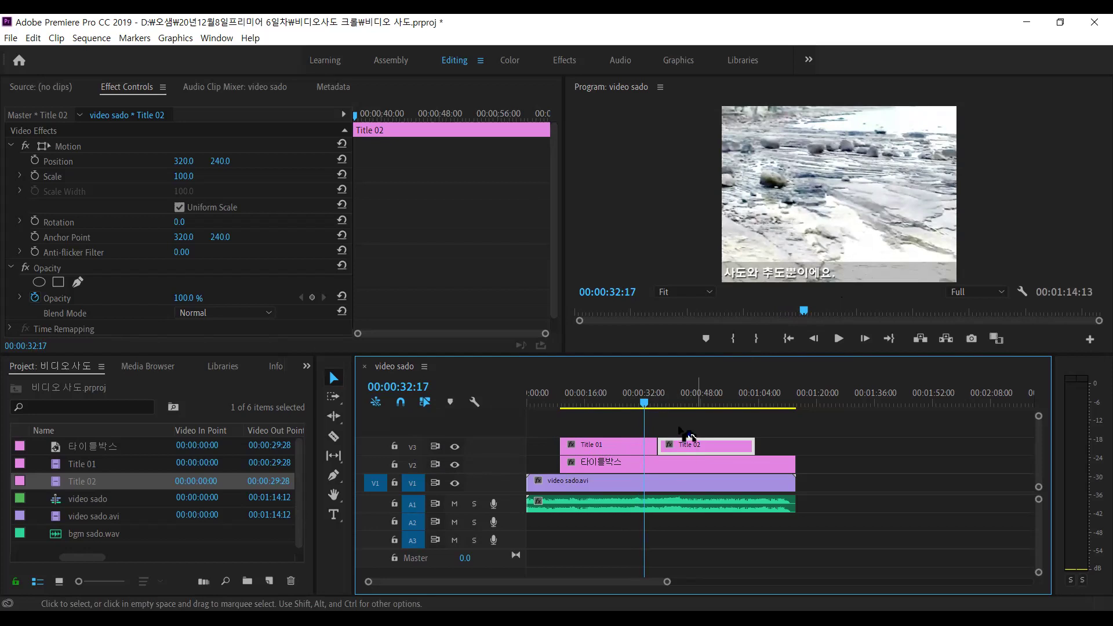
{"action": "left_click_drag", "start_coordinate": [689, 442], "coordinate": [677, 424]}
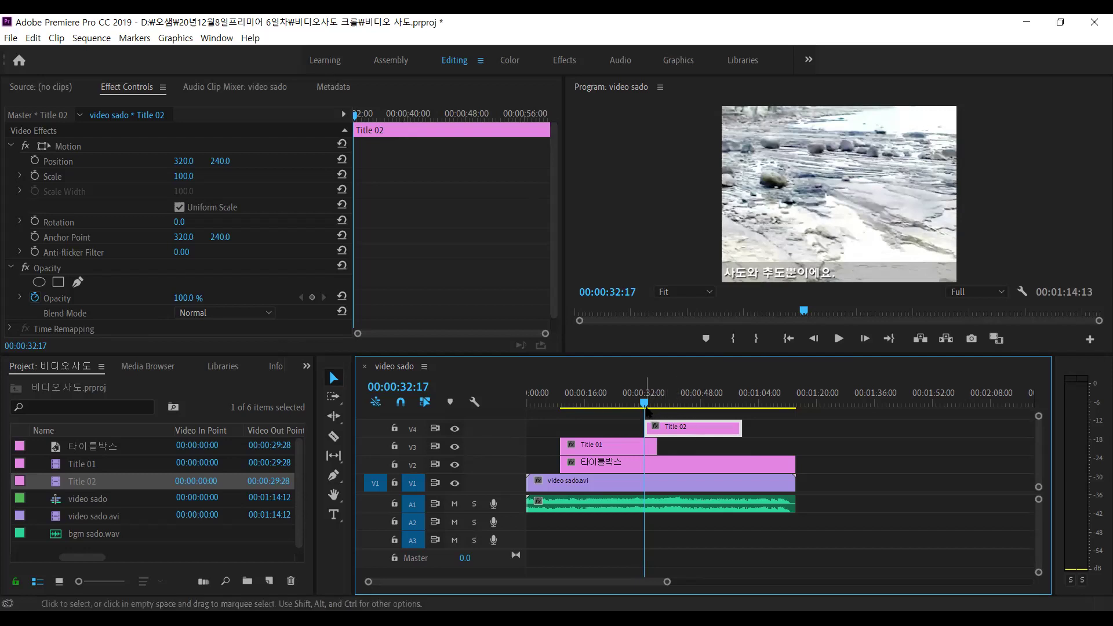
Scrub and play between about 00:00:28 and 00:00:36 to check how the two overlapping title crawls follow each other
{"action": "mouse_move", "coordinate": [645, 403]}
{"action": "left_mouse_down"}
{"action": "mouse_move", "coordinate": [636, 404]}
{"action": "mouse_move", "coordinate": [660, 404]}
{"action": "left_mouse_up"}
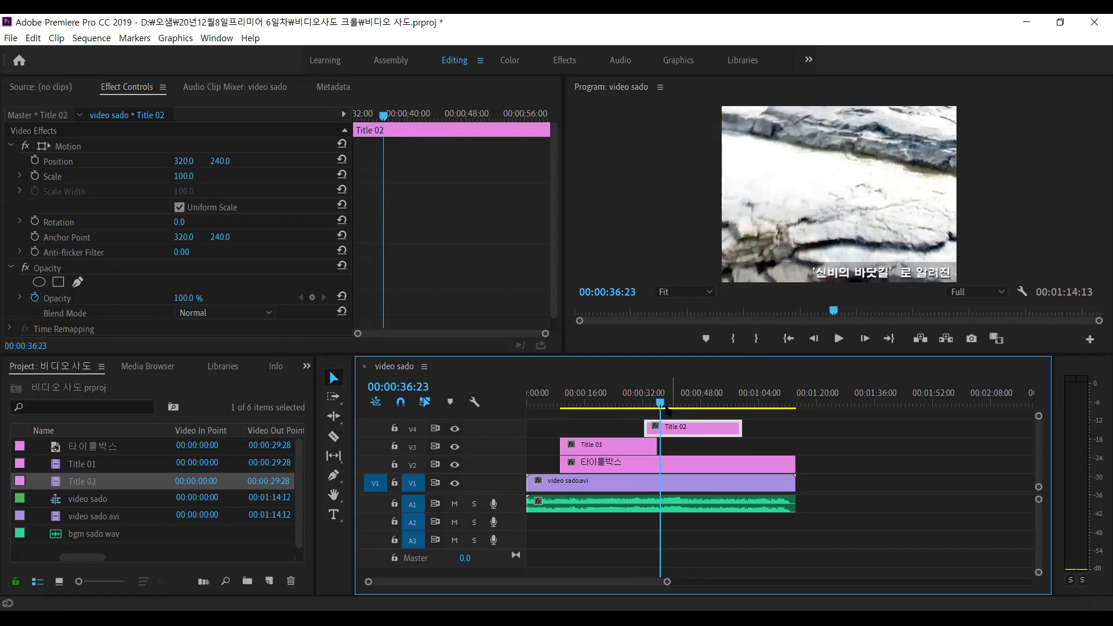
{"action": "left_click_drag", "start_coordinate": [664, 406], "coordinate": [632, 404]}
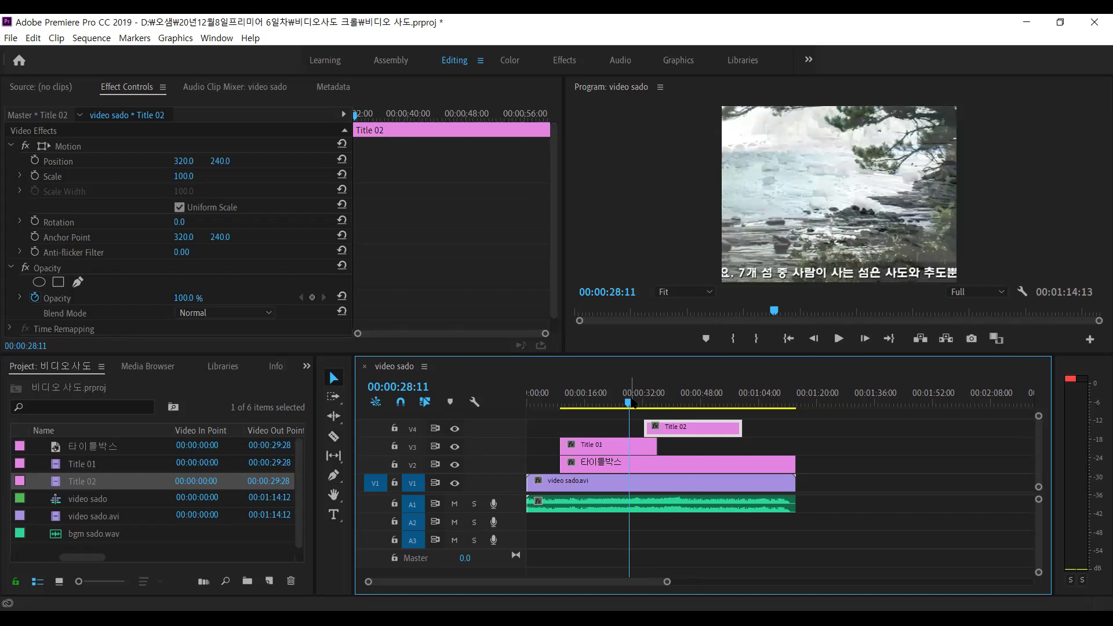
{"action": "left_click_drag", "start_coordinate": [628, 404], "coordinate": [639, 407]}
{"action": "key", "text": "space"}
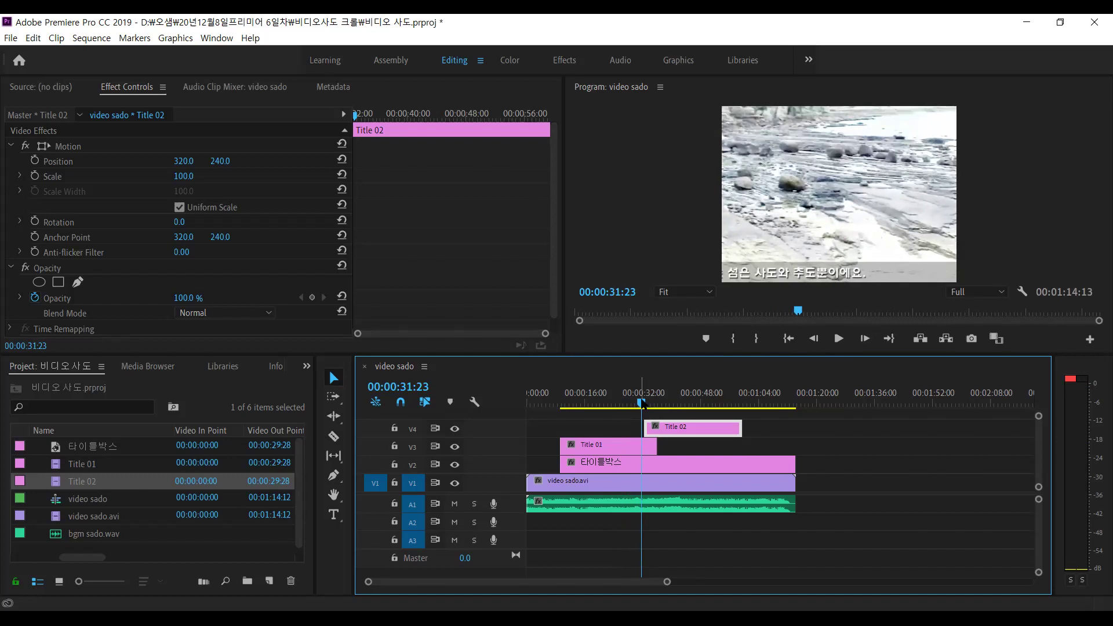
{"action": "left_click_drag", "start_coordinate": [642, 404], "coordinate": [661, 404]}
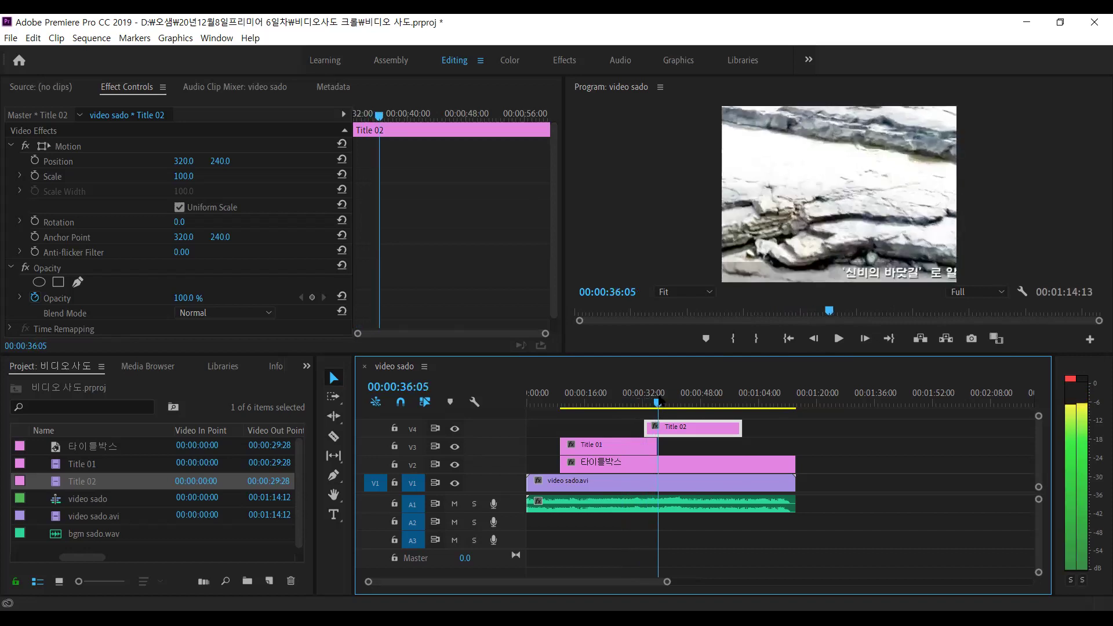
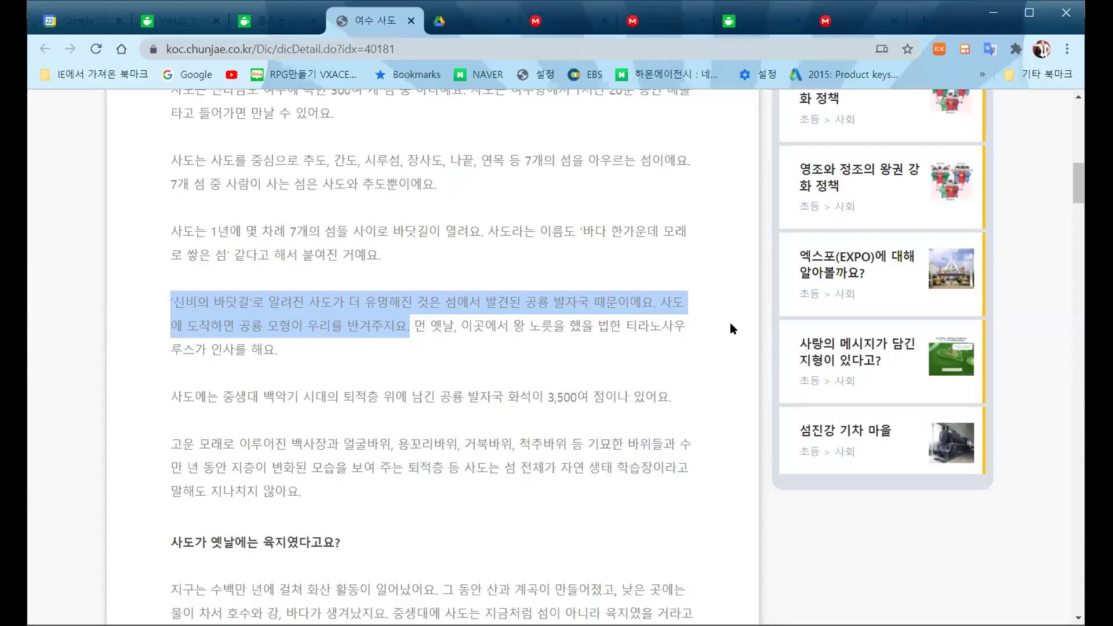
Switch to the browser and copy the paragraph from "고운 모래로 이루어진" to "지나치지 않아요." on the 여수 사도 page
{"action": "left_click", "coordinate": [680, 357]}
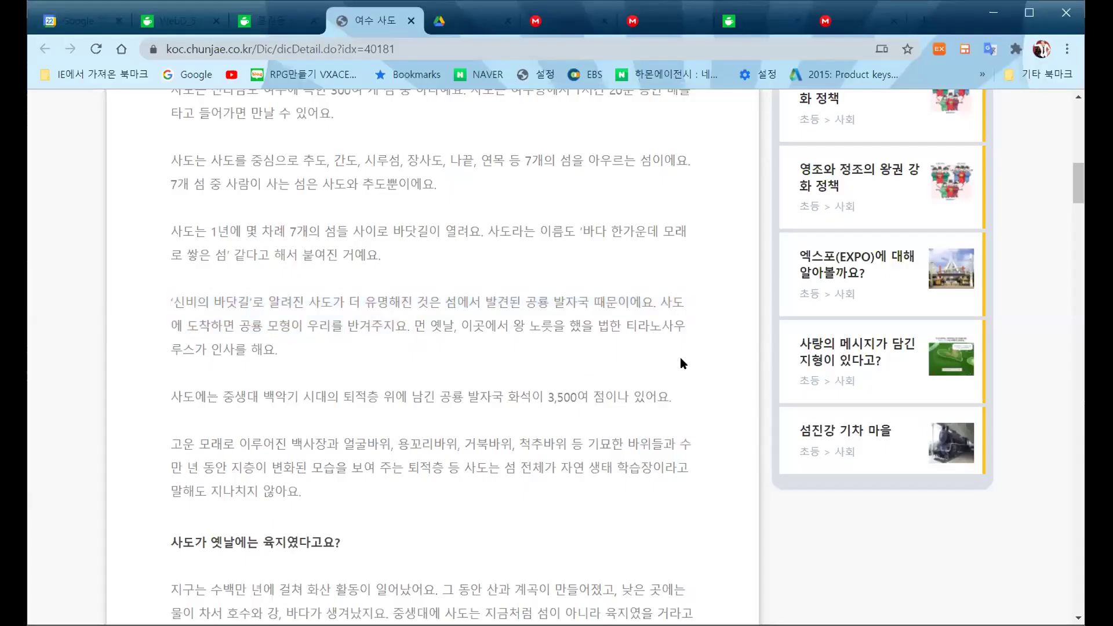
{"action": "scroll", "coordinate": [549, 445], "scroll_direction": "down", "scroll_amount": 2}
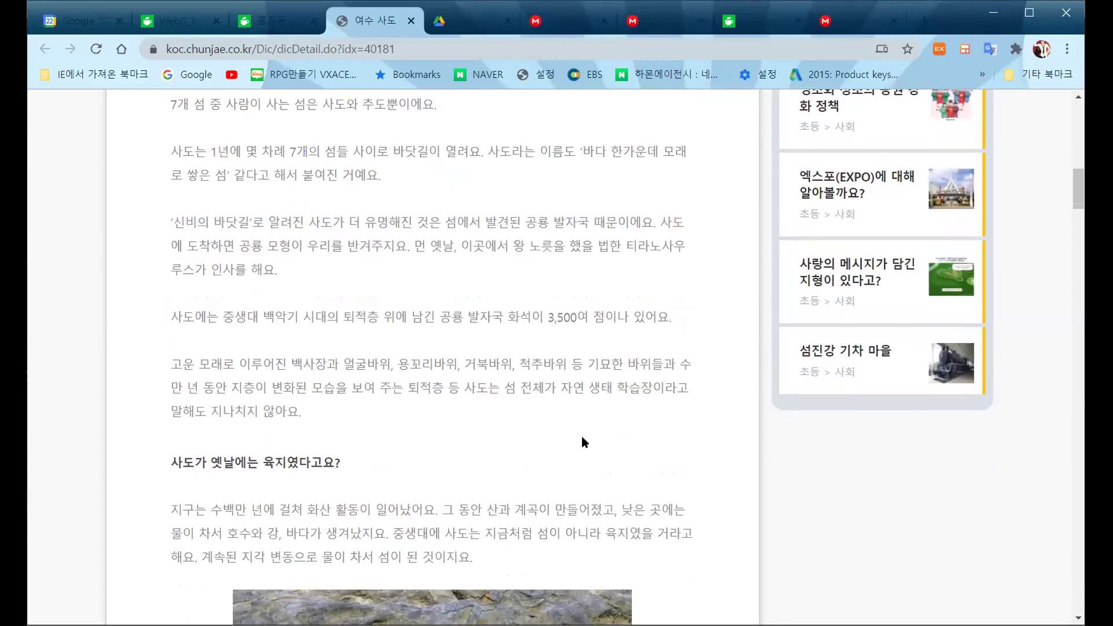
{"action": "scroll", "coordinate": [534, 435], "scroll_direction": "up", "scroll_amount": 2}
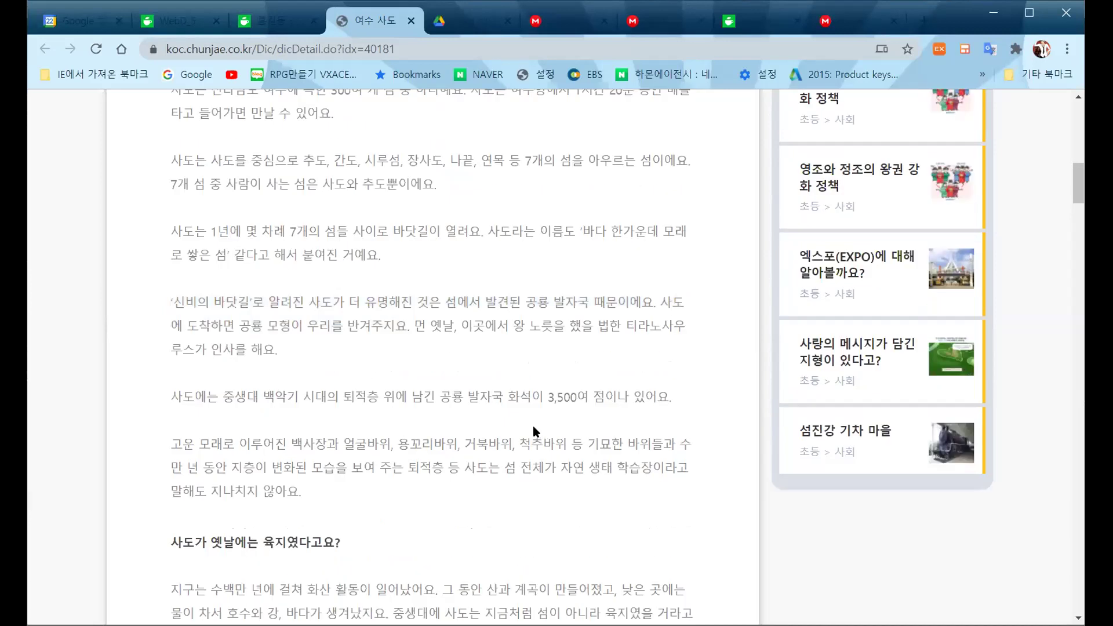
{"action": "scroll", "coordinate": [573, 485], "scroll_direction": "down", "scroll_amount": 4}
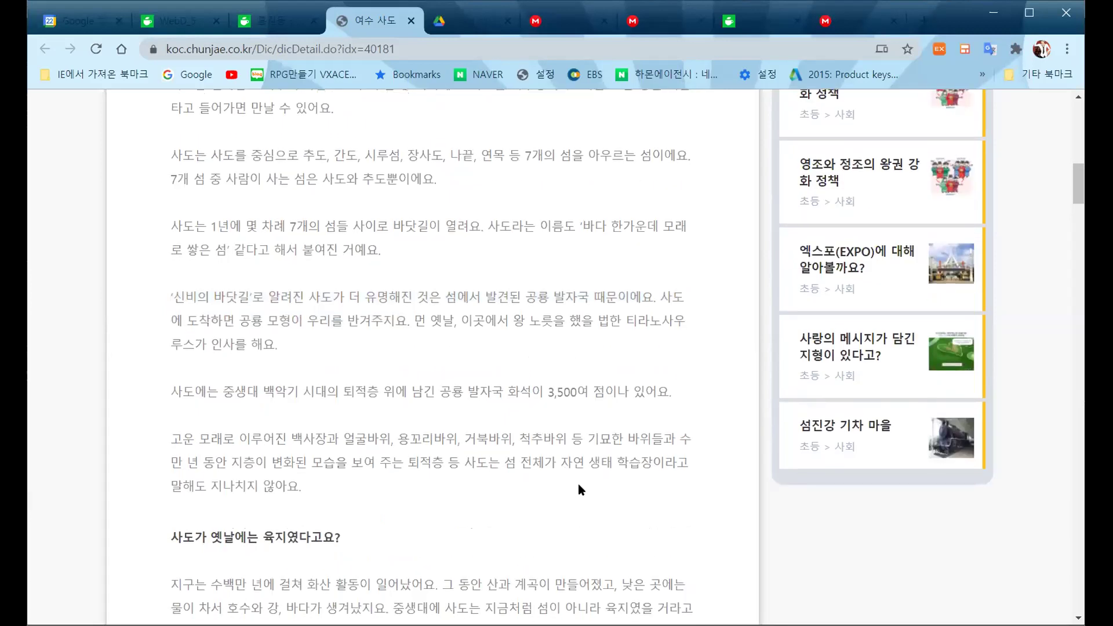
{"action": "scroll", "coordinate": [623, 397], "scroll_direction": "down", "scroll_amount": 2}
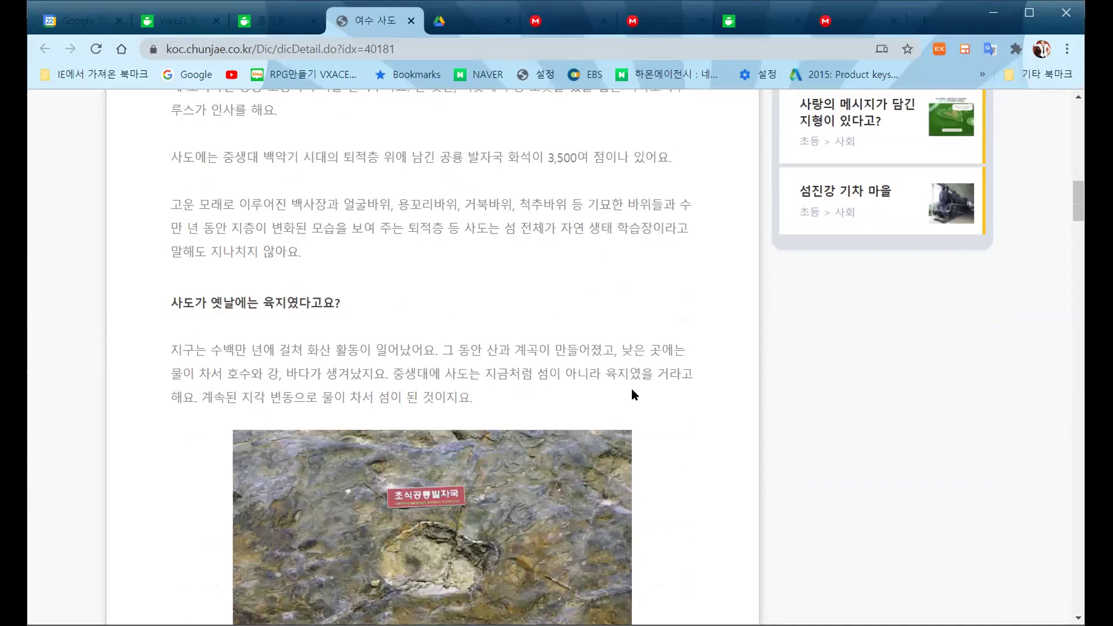
{"action": "scroll", "coordinate": [631, 388], "scroll_direction": "down", "scroll_amount": 6}
{"action": "scroll", "coordinate": [631, 394], "scroll_direction": "up", "scroll_amount": 6}
{"action": "left_click_drag", "start_coordinate": [176, 197], "coordinate": [301, 251]}
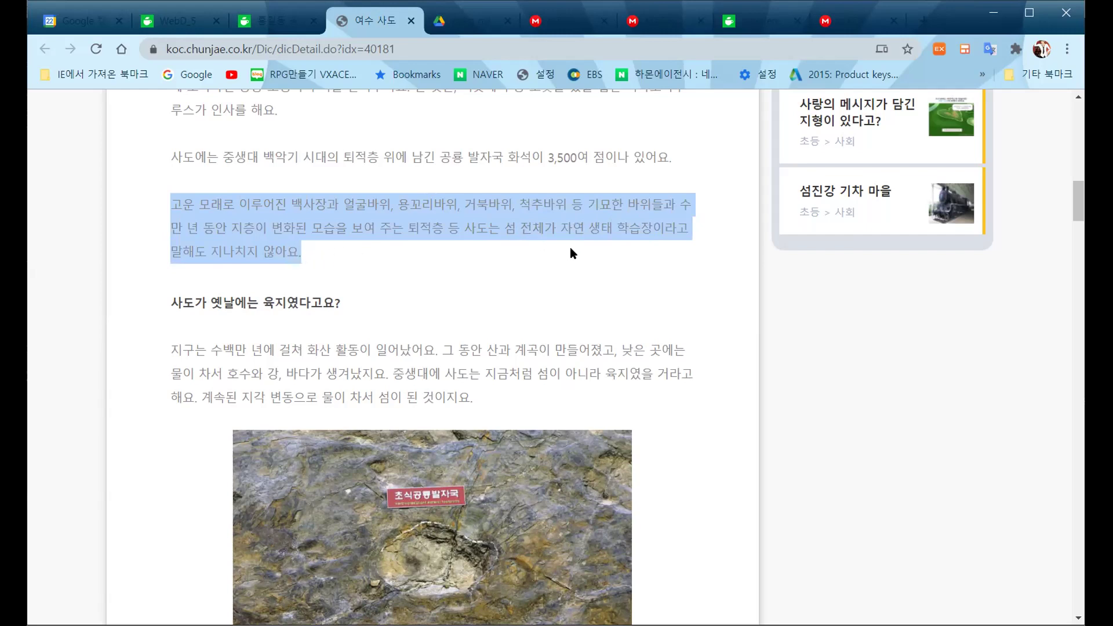
{"action": "scroll", "coordinate": [574, 243], "scroll_direction": "up", "scroll_amount": 4}
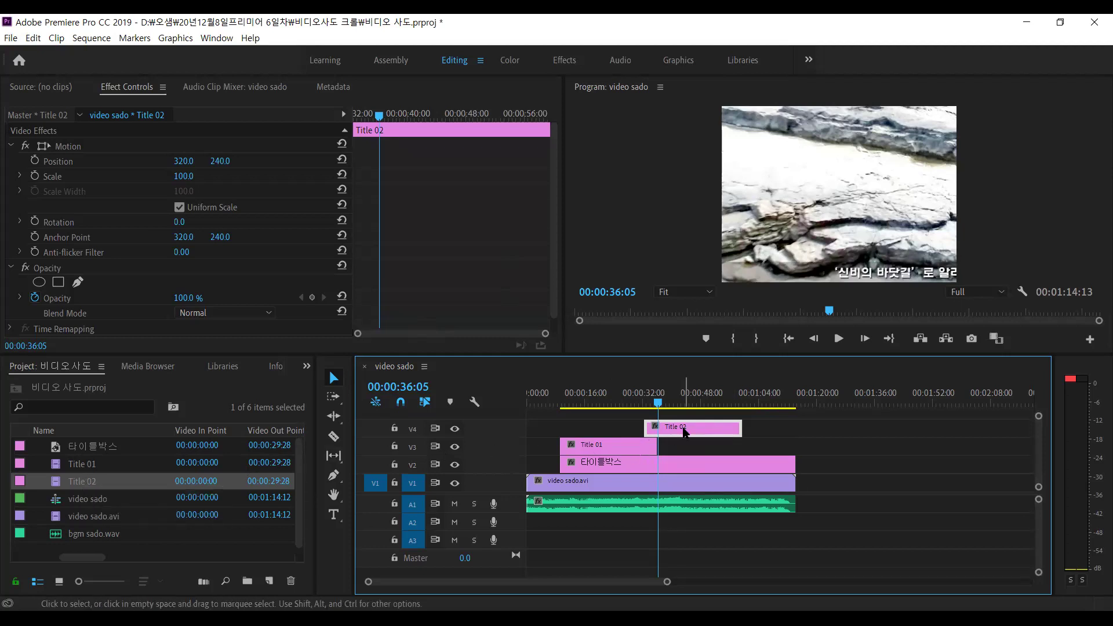
Open Title 02 for editing, widen the title canvas, and create a new 640 × 480 title named Title 03 based on it
{"action": "double_click", "coordinate": [684, 432]}
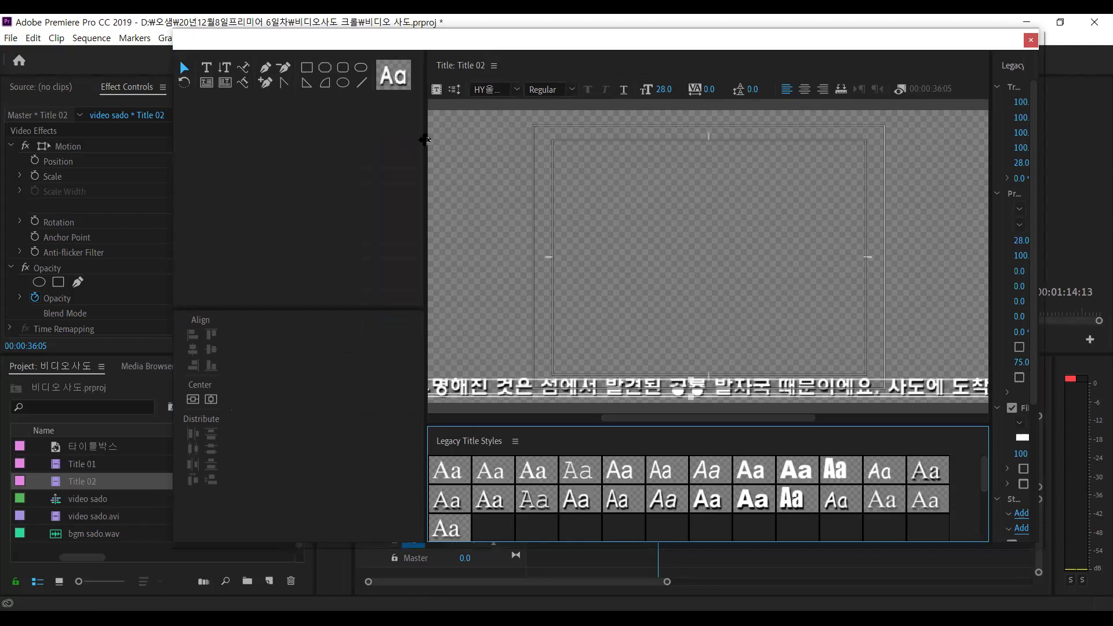
{"action": "left_click_drag", "start_coordinate": [425, 139], "coordinate": [282, 102]}
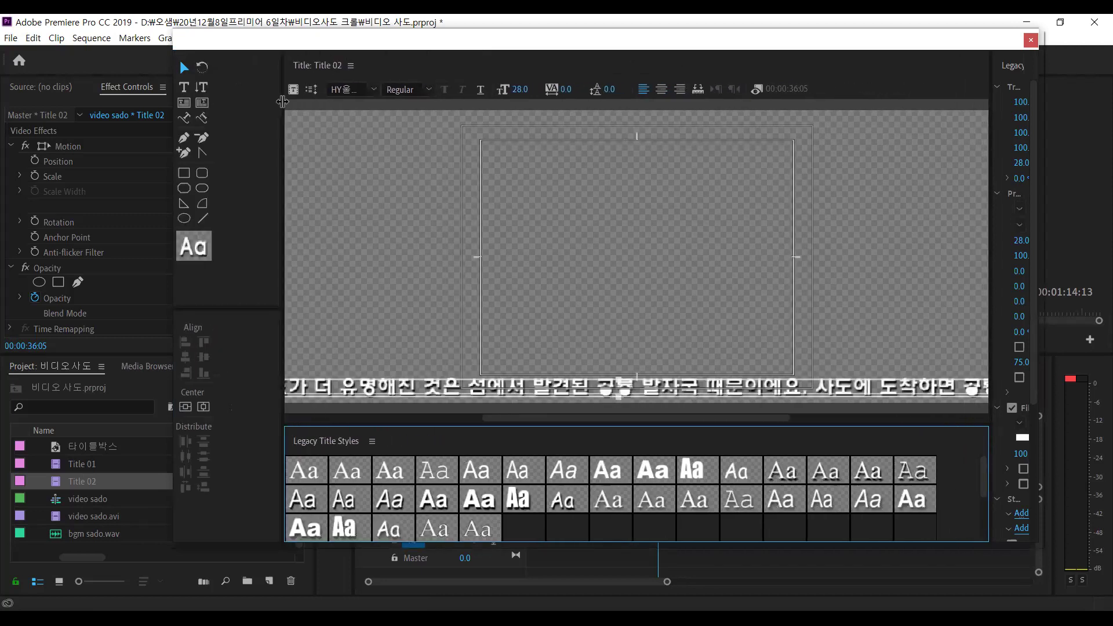
{"action": "left_click_drag", "start_coordinate": [638, 420], "coordinate": [401, 413]}
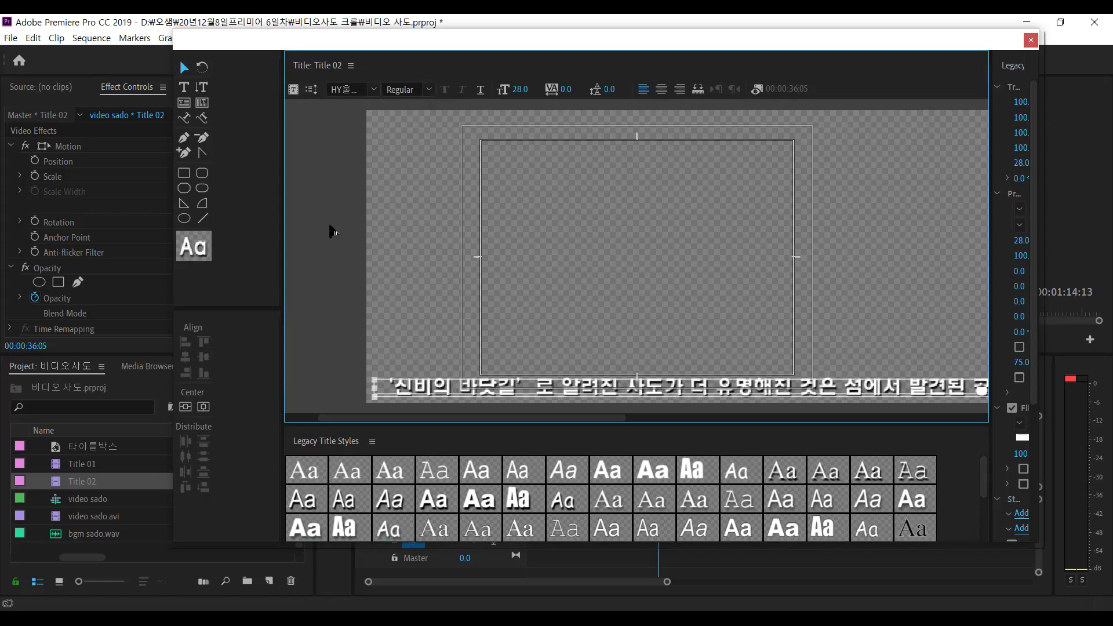
{"action": "left_click", "coordinate": [294, 89]}
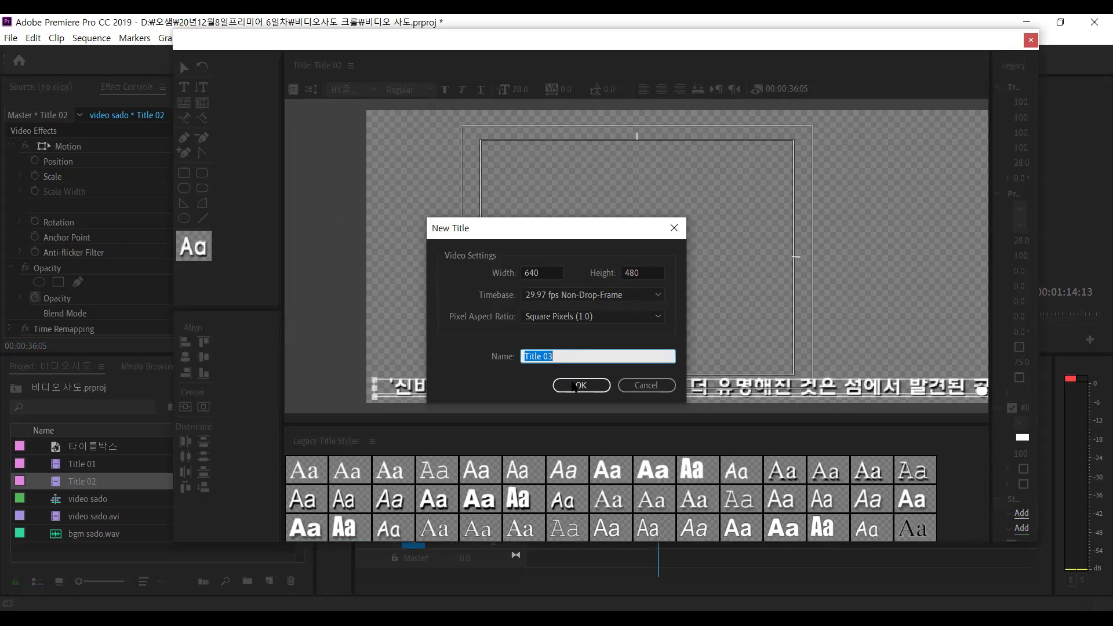
{"action": "left_click", "coordinate": [573, 385]}
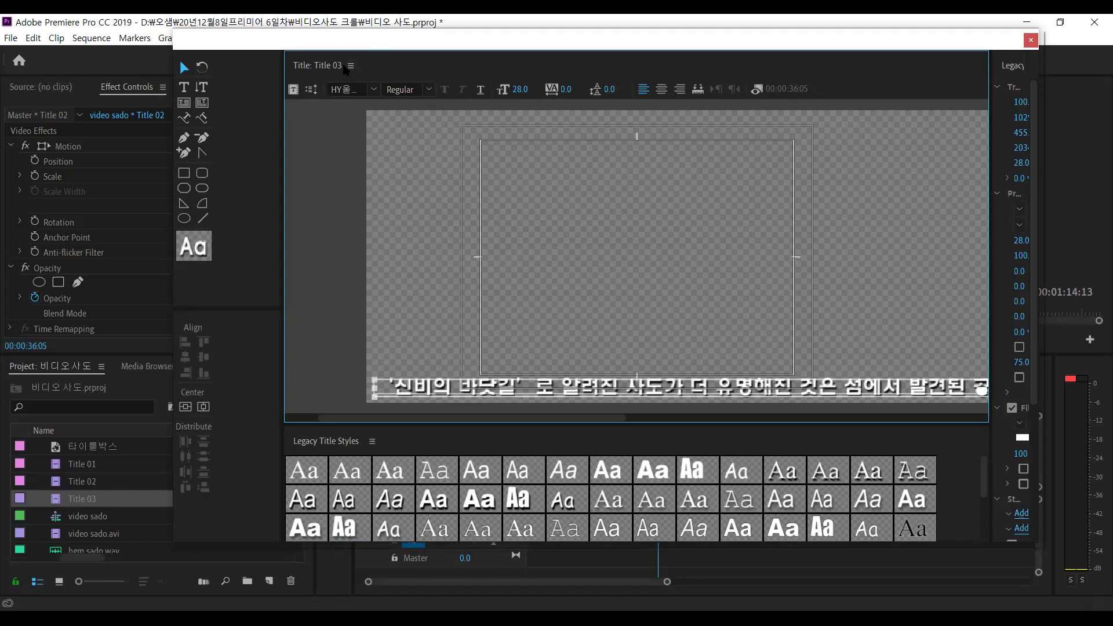
Replace the text of Title 03 with the copied "고운 모래로" paragraph and remove the stray letter at its end
{"action": "left_click", "coordinate": [184, 87]}
{"action": "left_click", "coordinate": [384, 389]}
{"action": "key", "text": "End"}
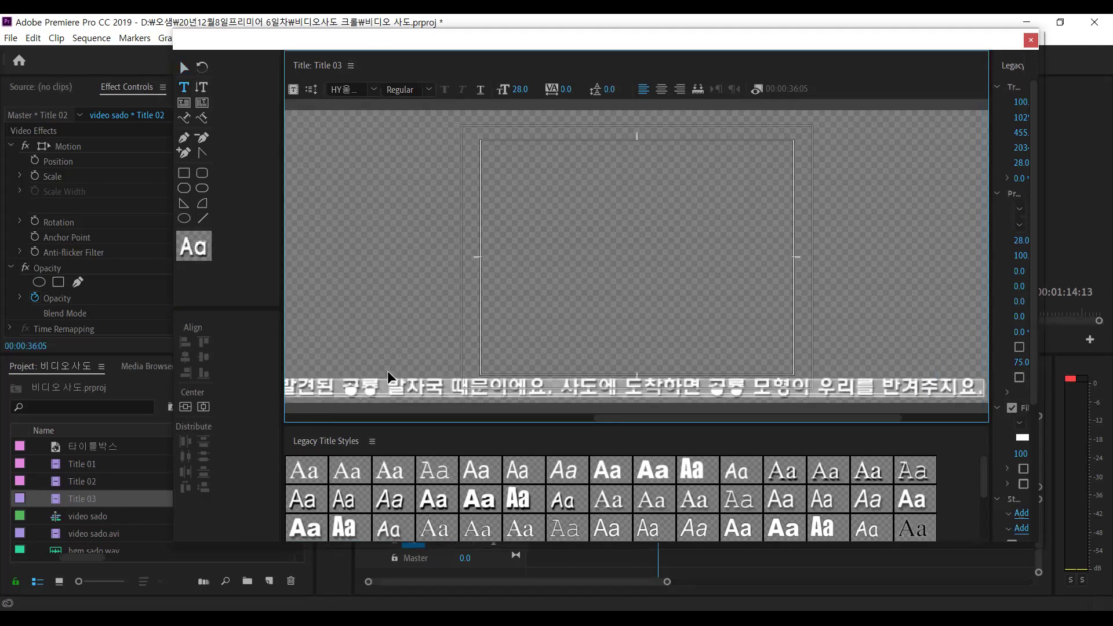
{"action": "key", "text": "ctrl+v"}
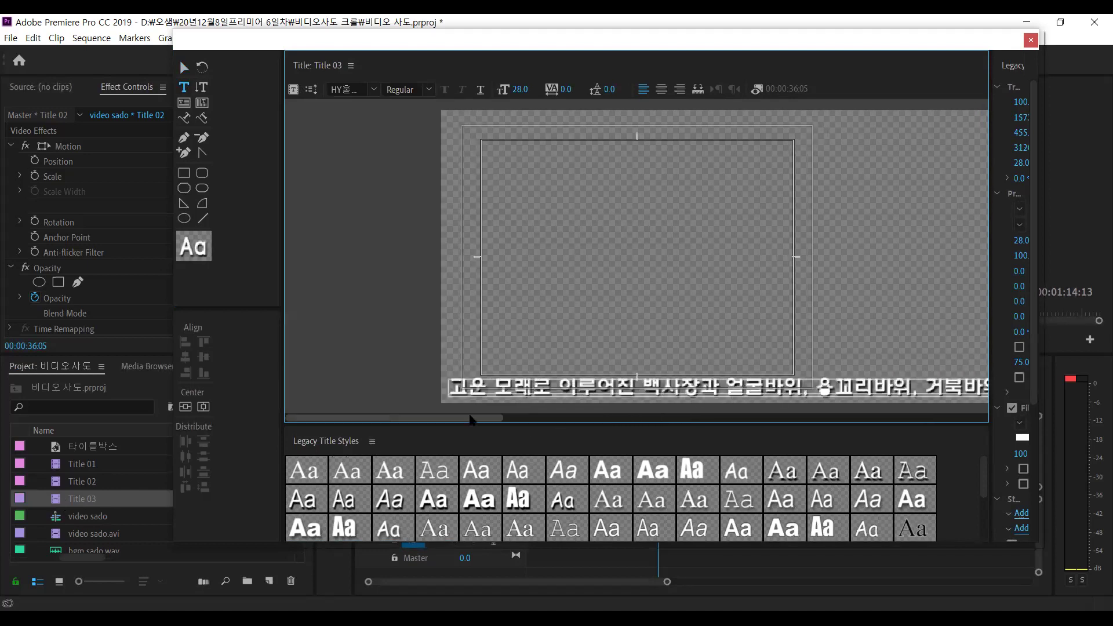
{"action": "left_click", "coordinate": [632, 414]}
{"action": "scroll", "coordinate": [774, 411], "scroll_direction": "down", "scroll_amount": 3}
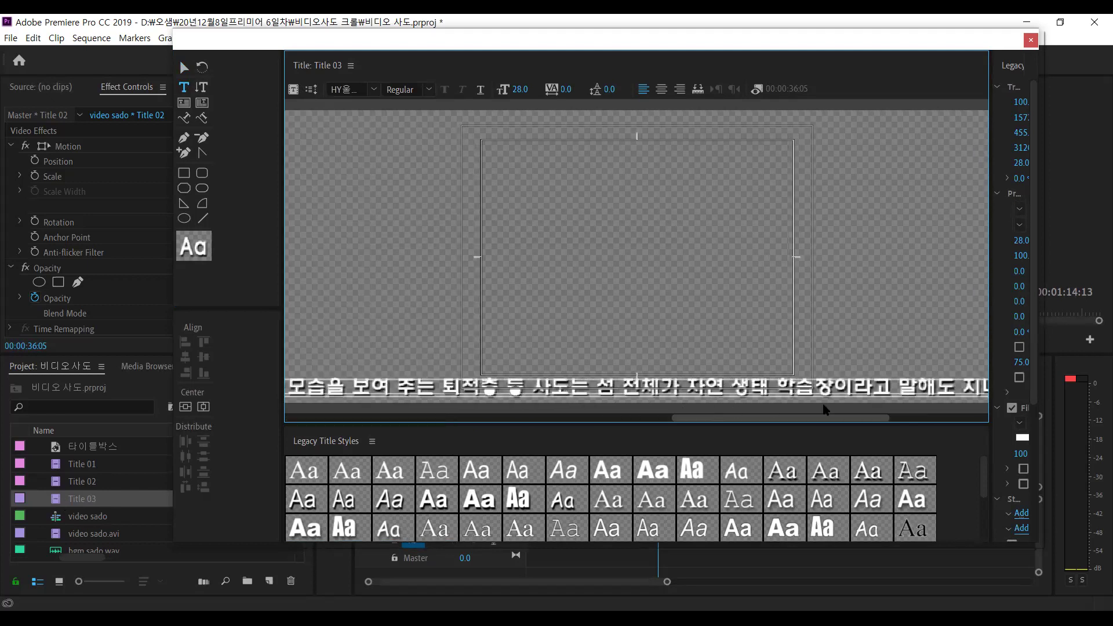
{"action": "scroll", "coordinate": [793, 388], "scroll_direction": "down", "scroll_amount": 3}
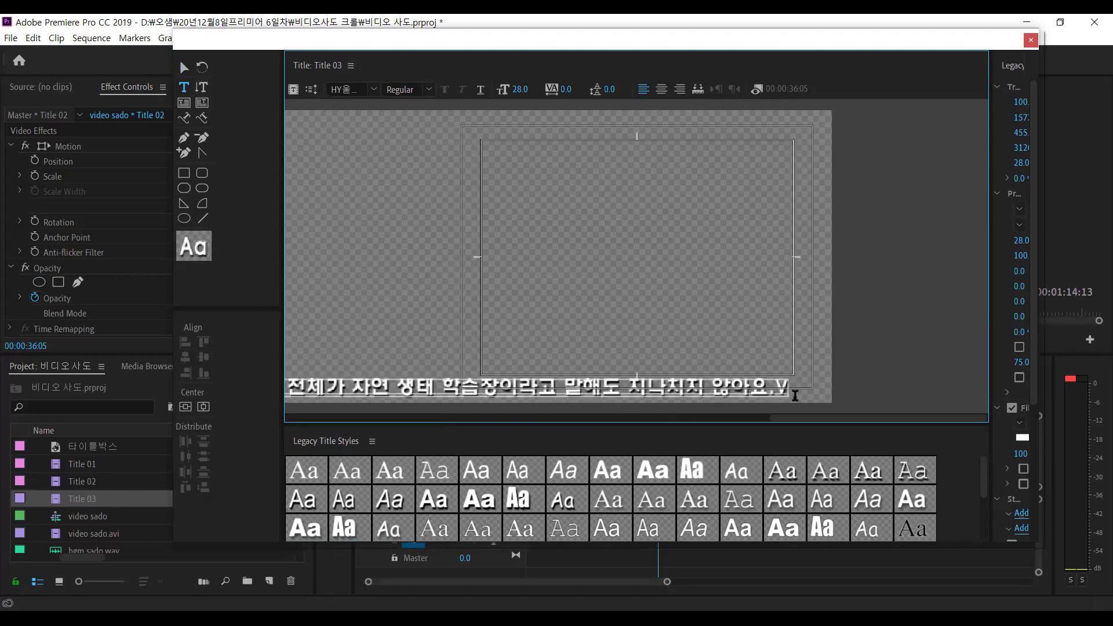
{"action": "key", "text": "BackSpace"}
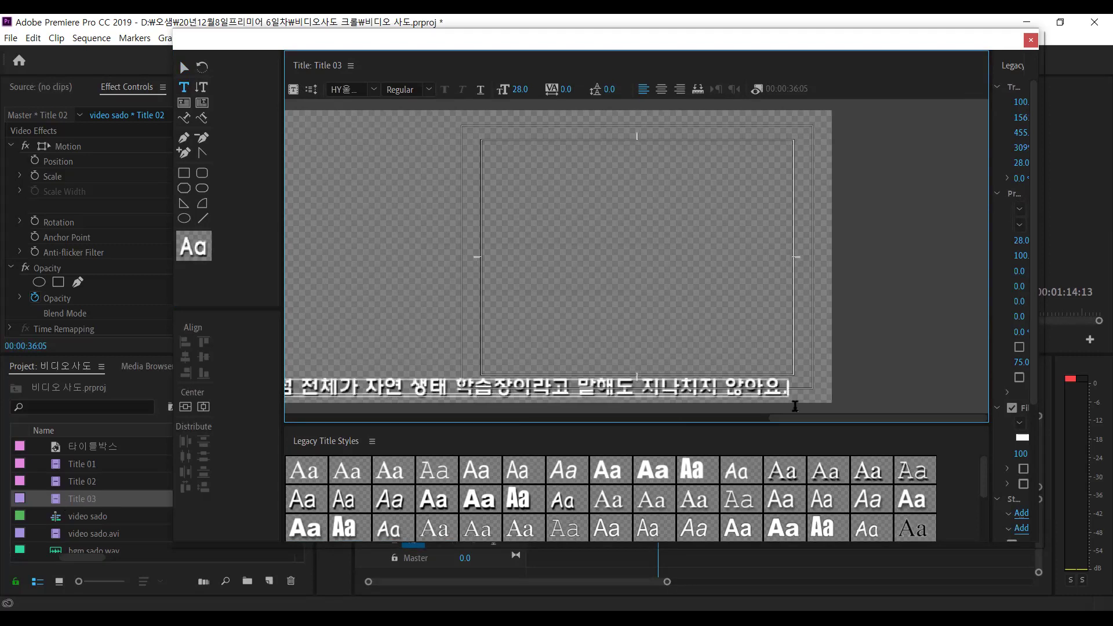
{"action": "left_click", "coordinate": [415, 419]}
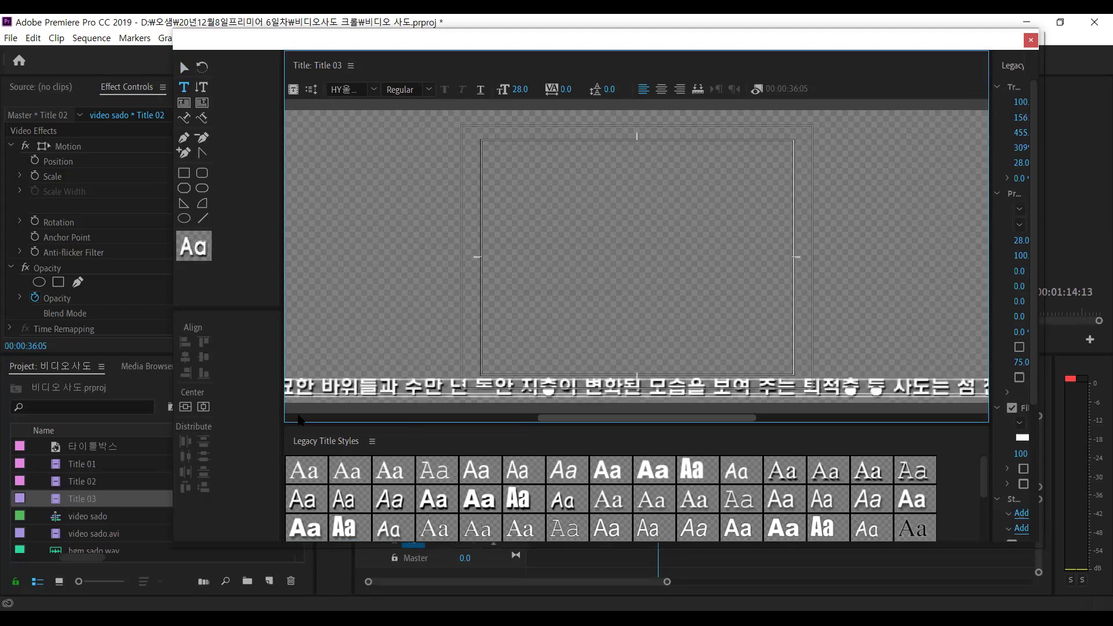
{"action": "scroll", "coordinate": [279, 411], "scroll_direction": "up", "scroll_amount": 3}
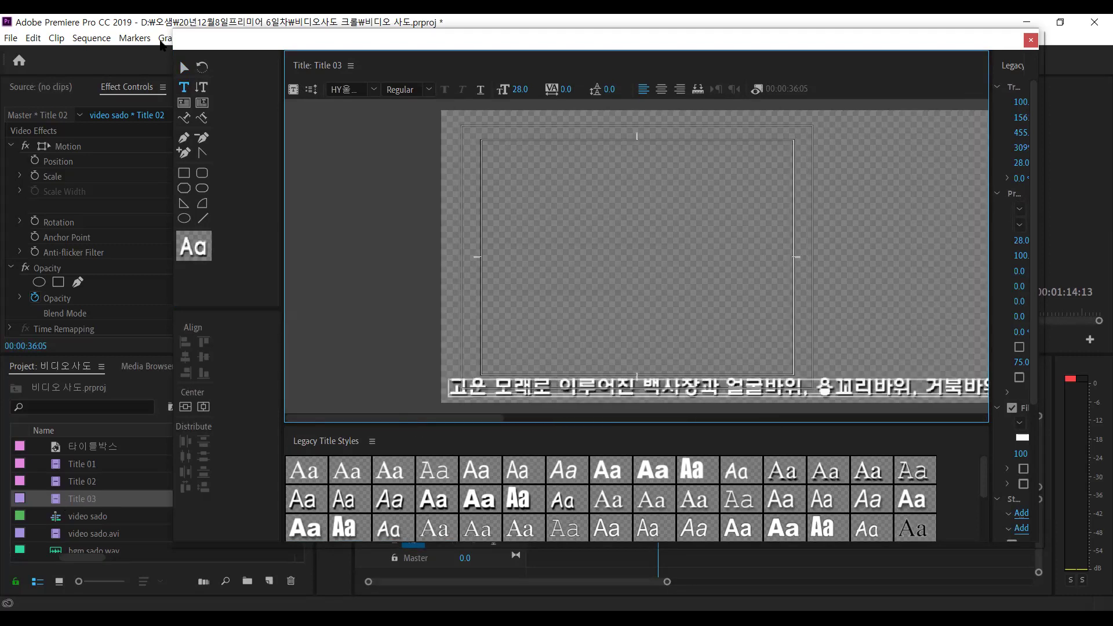
Confirm Title 03 as Crawl Left with Start Off Screen and End Off Screen, and return to the project
{"action": "left_click", "coordinate": [184, 69]}
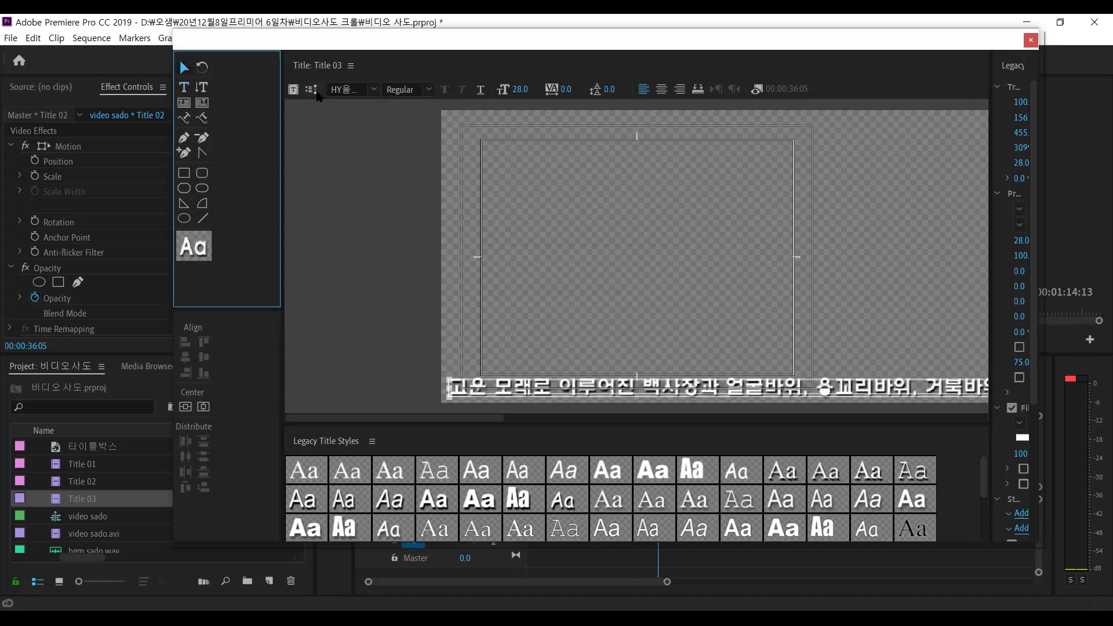
{"action": "key", "text": "ctrl+r"}
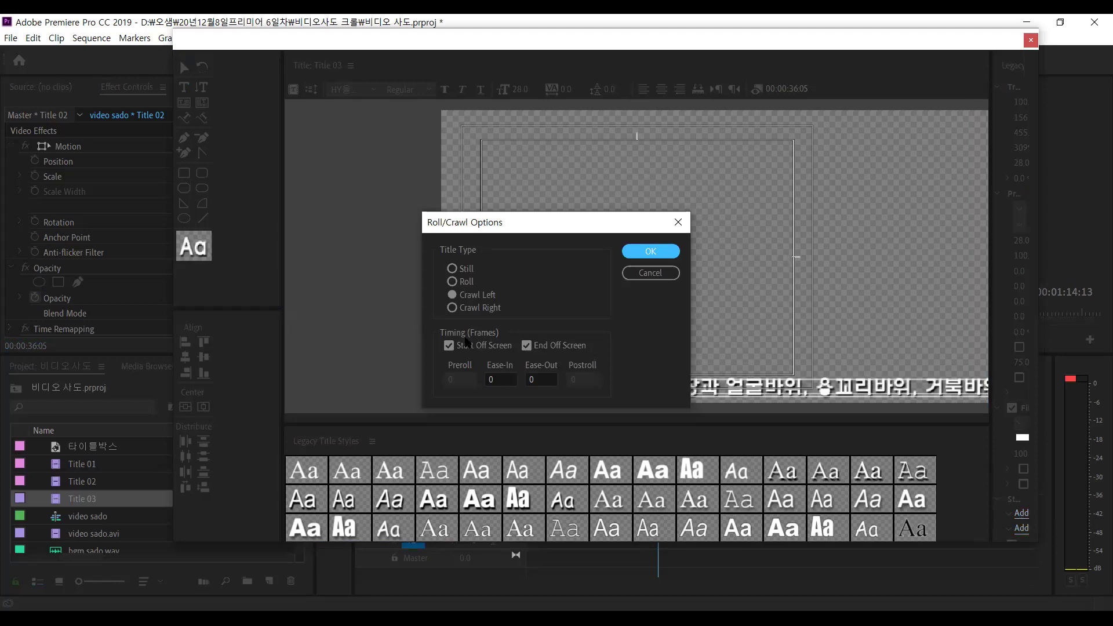
{"action": "left_click", "coordinate": [644, 253]}
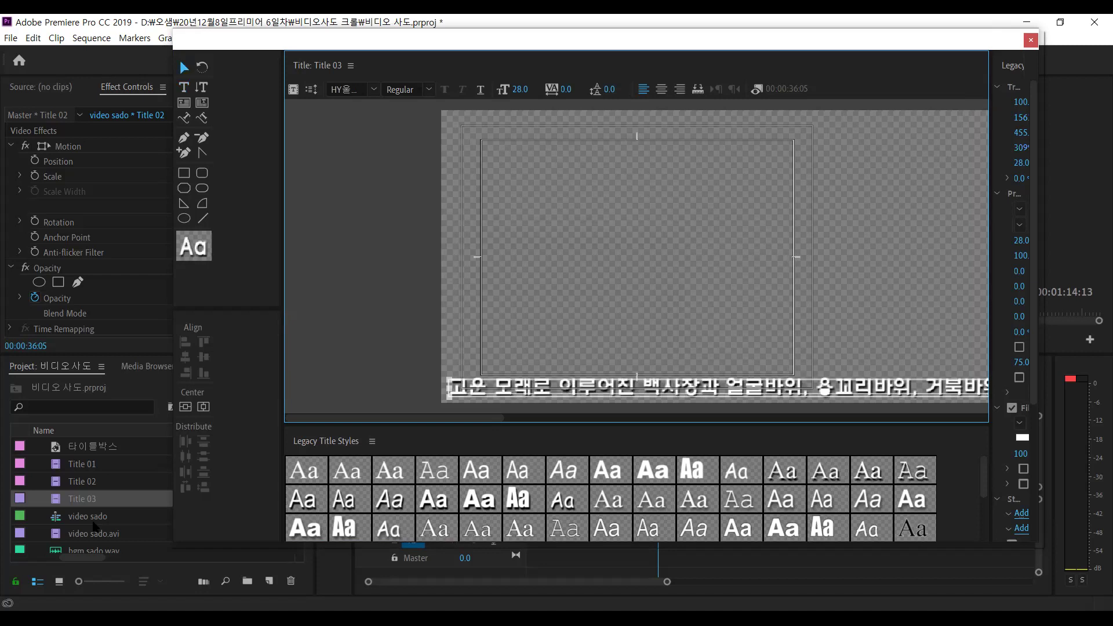
{"action": "left_click", "coordinate": [77, 504]}
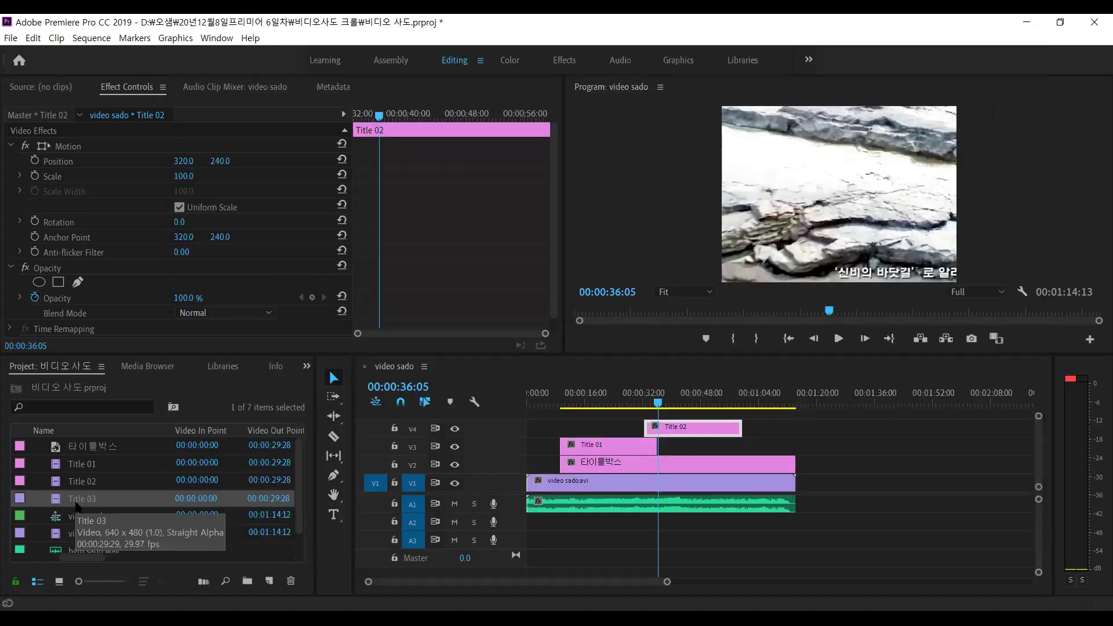
Place Title 03 on V3 starting at 00:00:54:28, overlapping the end of Title 02, and play it past the end of the video
{"action": "left_click_drag", "start_coordinate": [664, 406], "coordinate": [728, 405]}
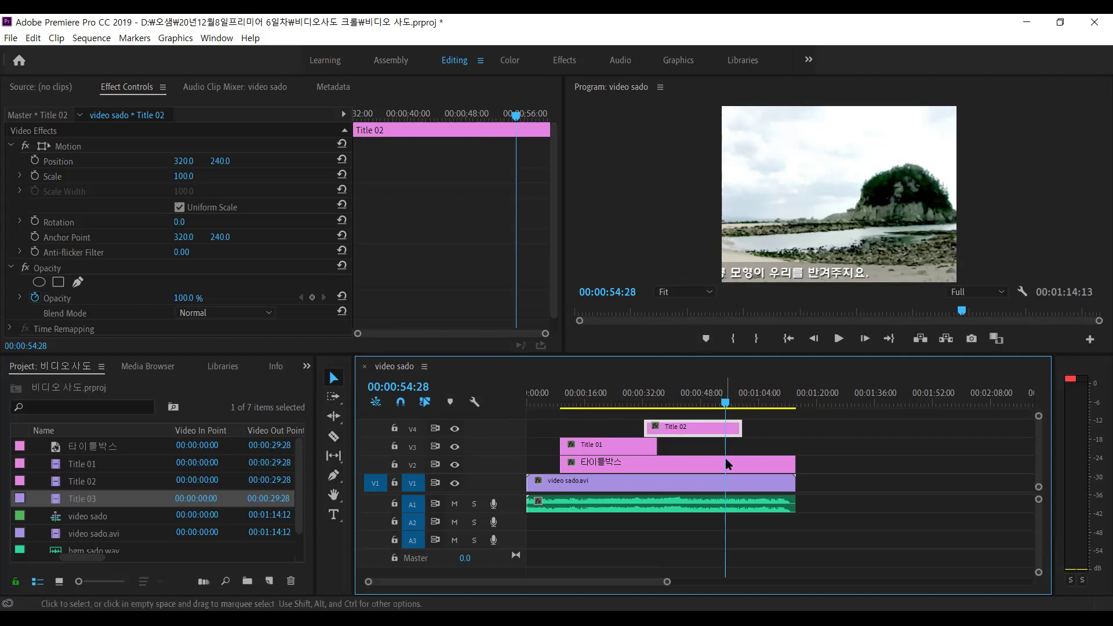
{"action": "left_click_drag", "start_coordinate": [73, 492], "coordinate": [722, 449]}
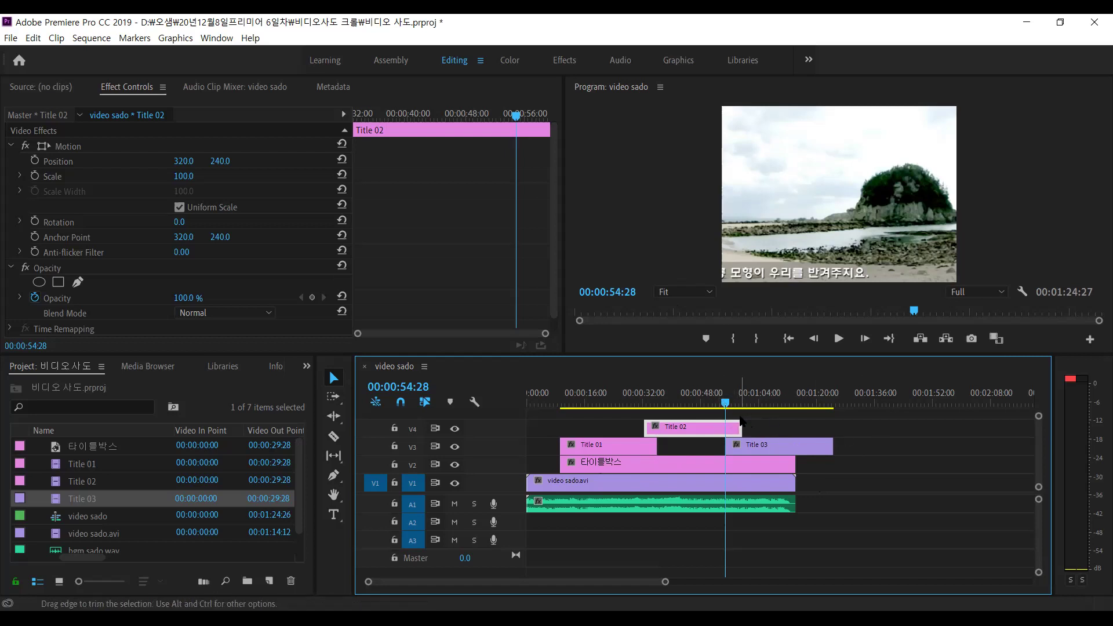
{"action": "key", "text": "space"}
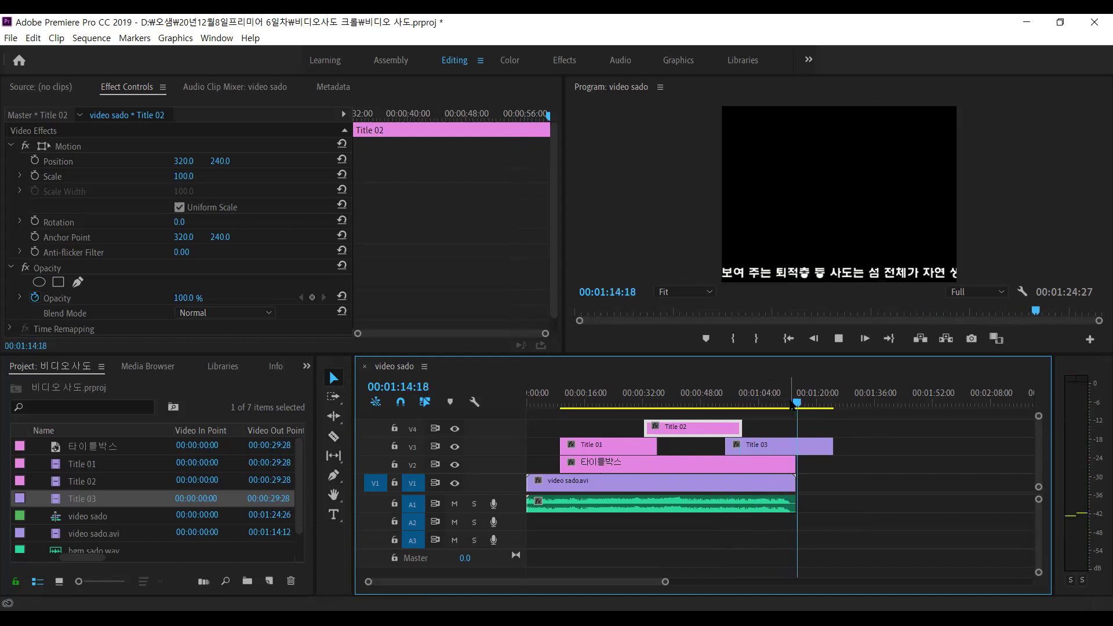
{"action": "key", "text": "space"}
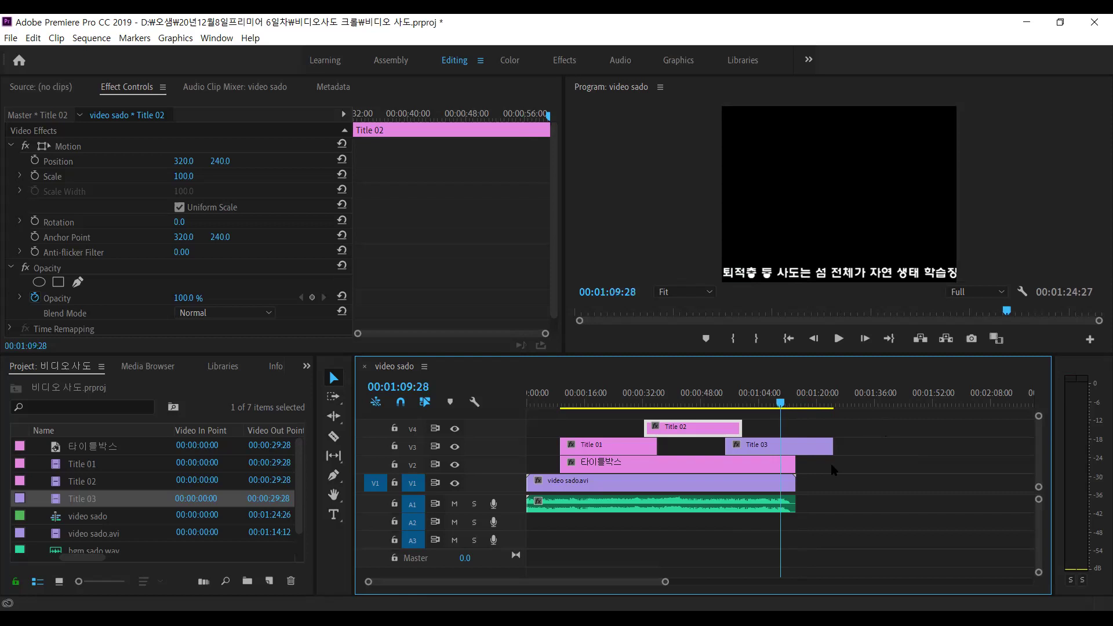
Try trimming the end of Title 03 back to the end of the video and play its crawl from about 00:00:56
{"action": "key", "text": "Up"}
{"action": "left_click_drag", "start_coordinate": [814, 445], "coordinate": [797, 404]}
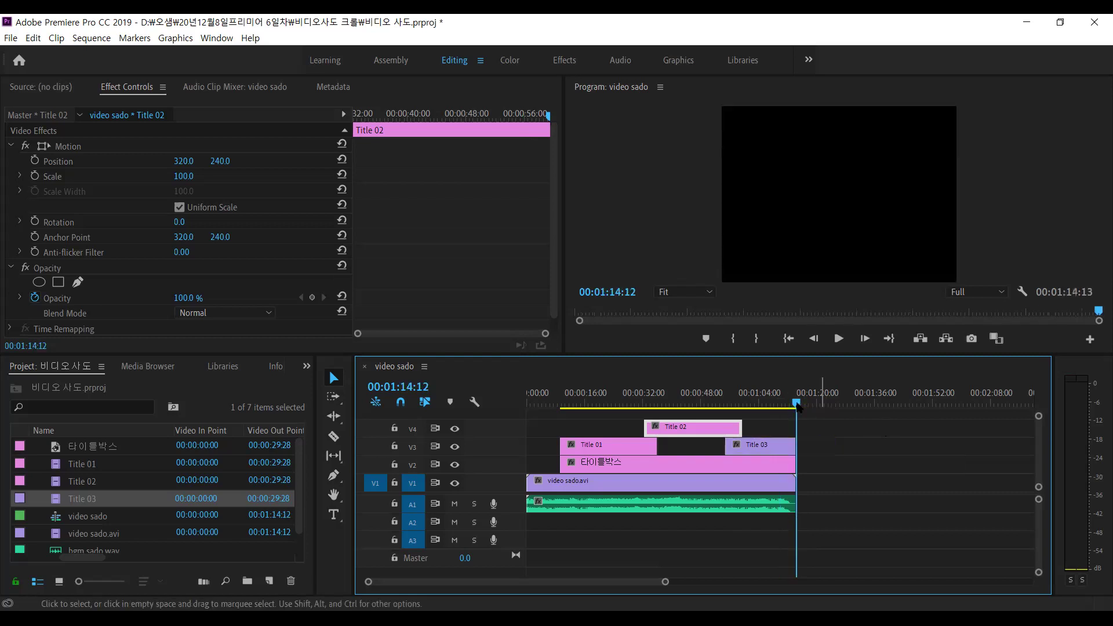
{"action": "key", "text": "j"}
{"action": "left_click", "coordinate": [796, 400]}
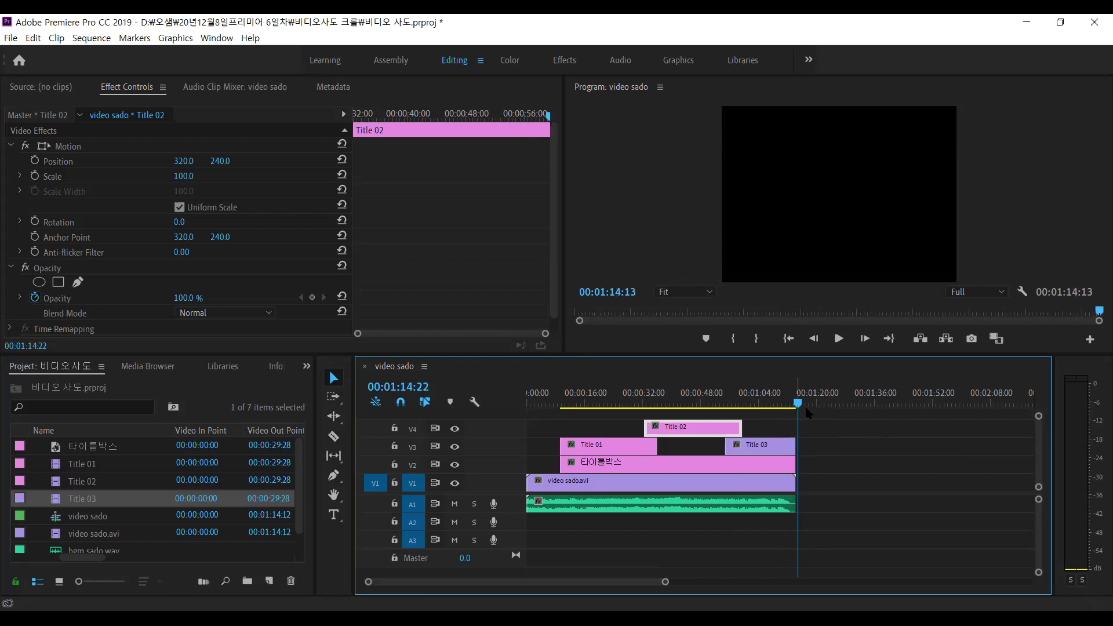
{"action": "left_click", "coordinate": [764, 395]}
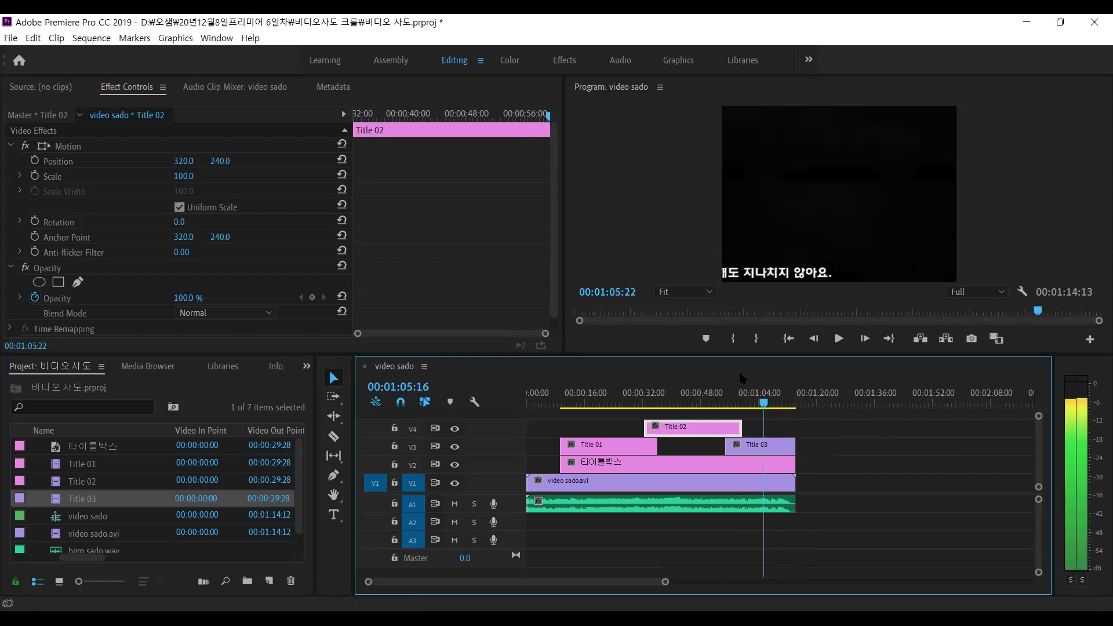
{"action": "left_click", "coordinate": [734, 376]}
{"action": "key", "text": "space"}
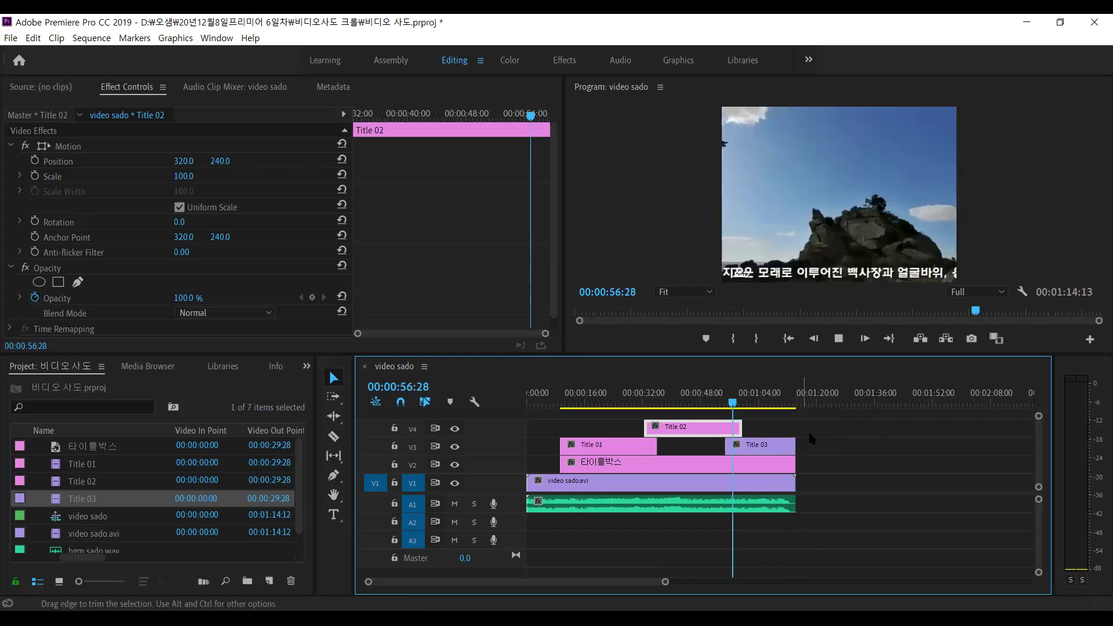
Extend Title 03 back to its full length and move the playhead to the end of the video at 00:01:14:12
{"action": "left_click_drag", "start_coordinate": [794, 446], "coordinate": [833, 447]}
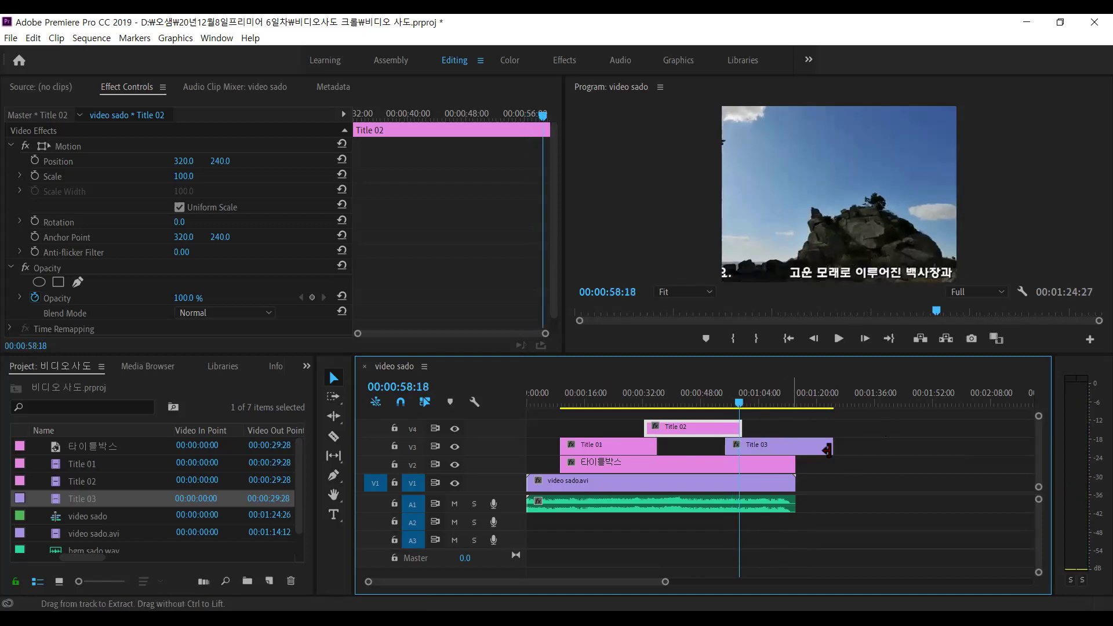
{"action": "left_click", "coordinate": [840, 446]}
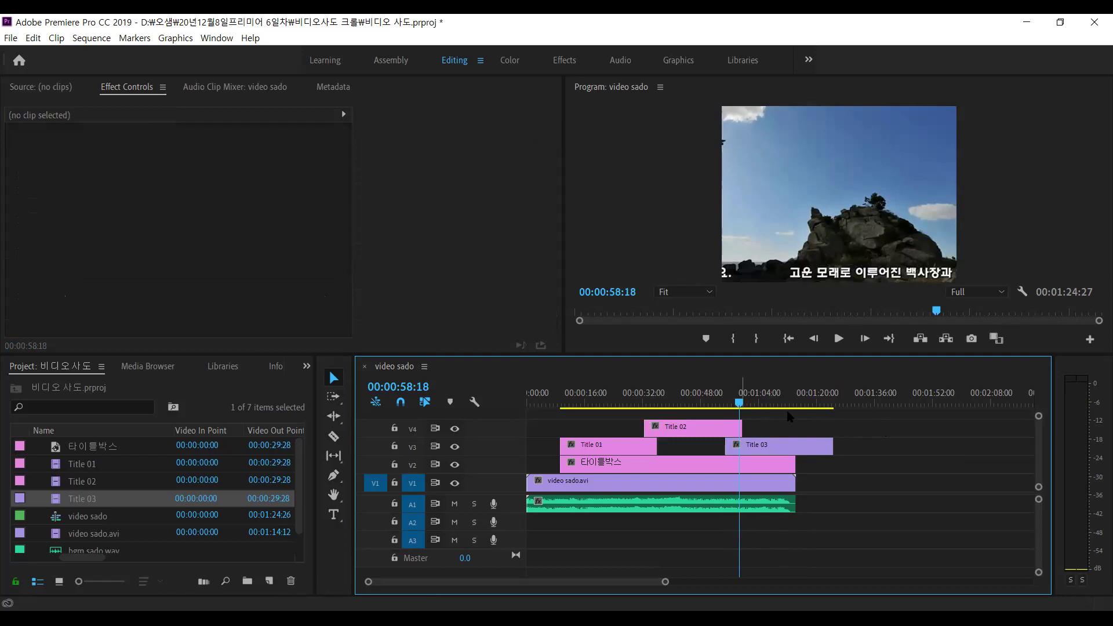
{"action": "key", "text": "space"}
{"action": "key", "text": "Down"}
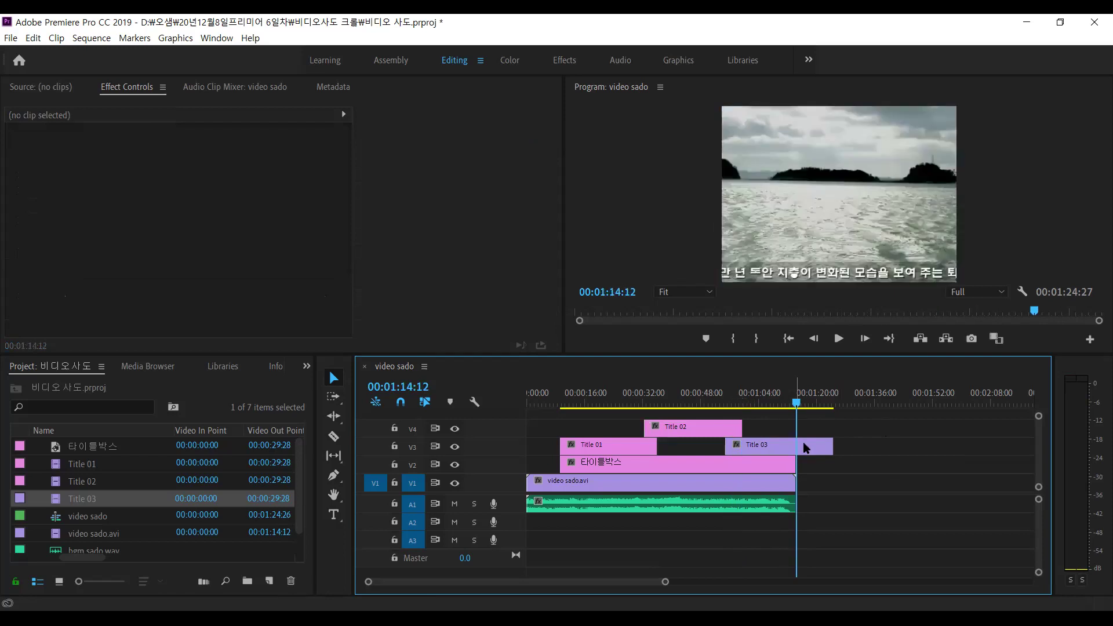
Try splitting Title 03 at 00:01:14:12, move the cut-off part away along V3, and play the crawl of the remaining part
{"action": "left_click", "coordinate": [805, 447]}
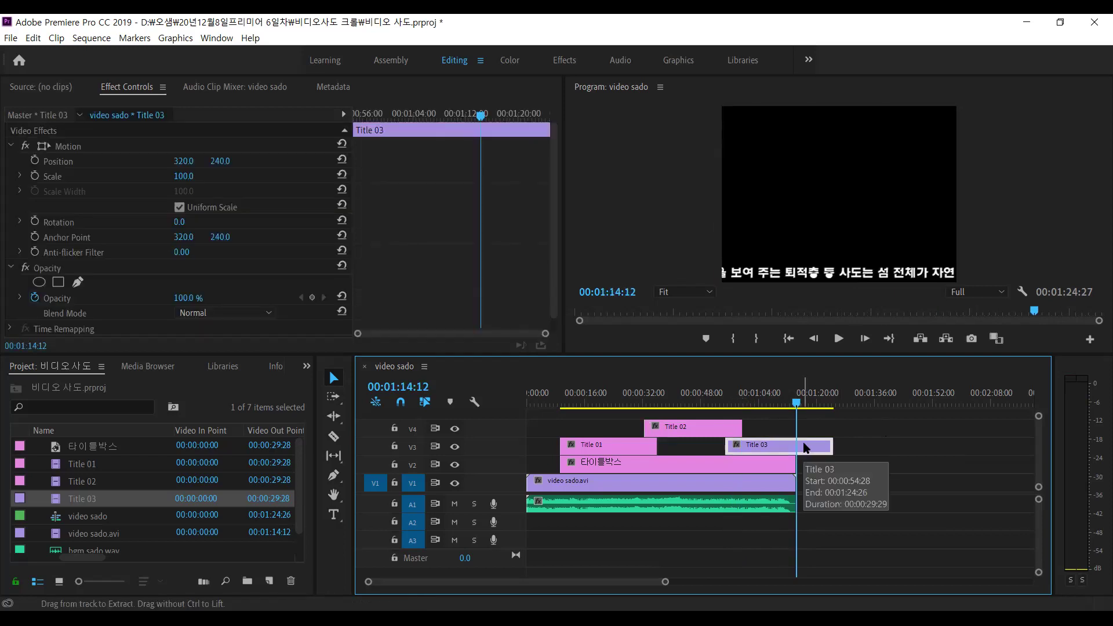
{"action": "key", "text": "ctrl+k"}
{"action": "left_click", "coordinate": [822, 446]}
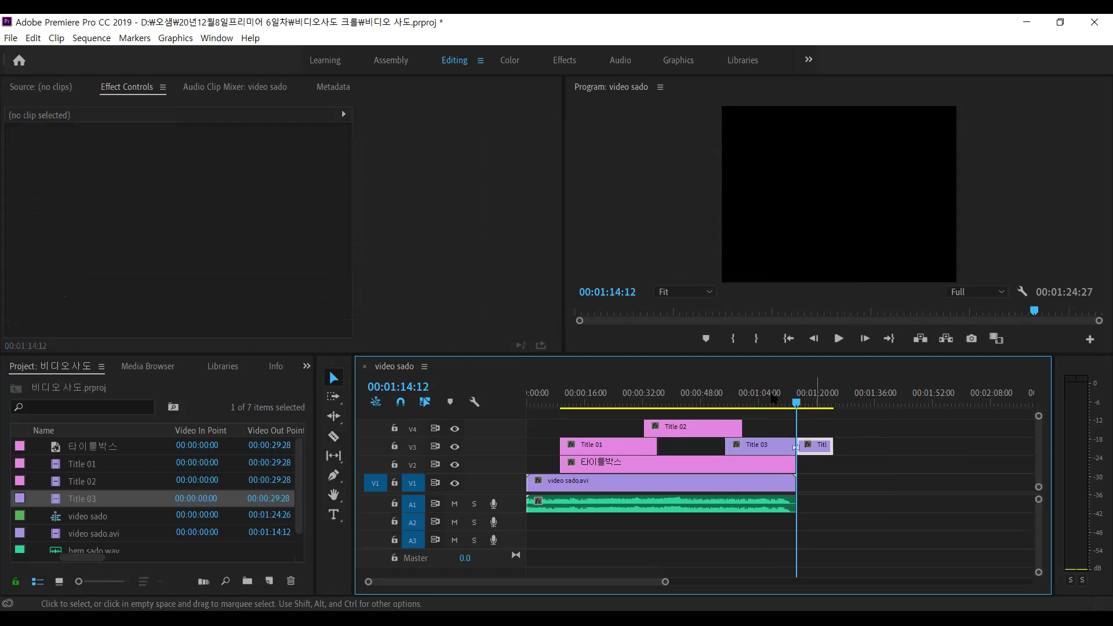
{"action": "left_click_drag", "start_coordinate": [798, 446], "coordinate": [854, 446]}
{"action": "key", "text": "space"}
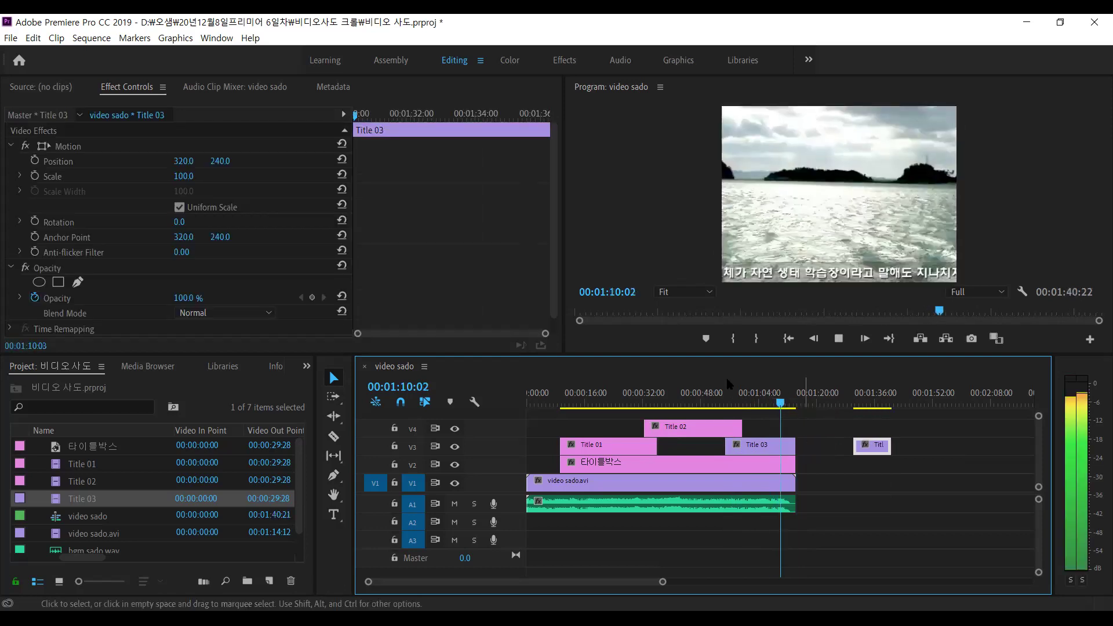
{"action": "key", "text": "space"}
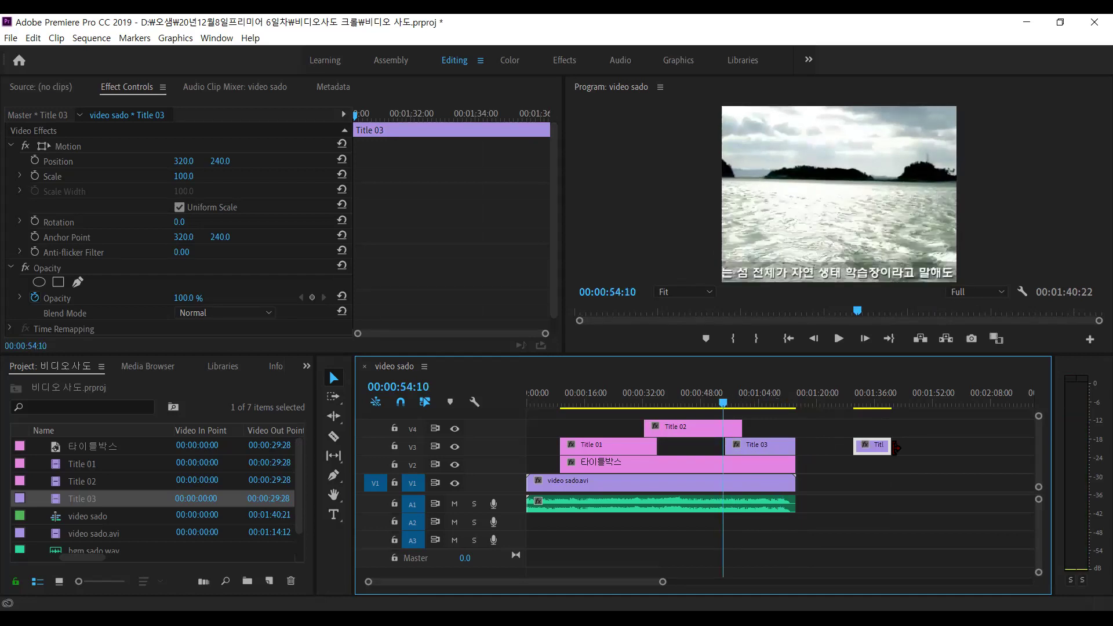
{"action": "key", "text": "Up"}
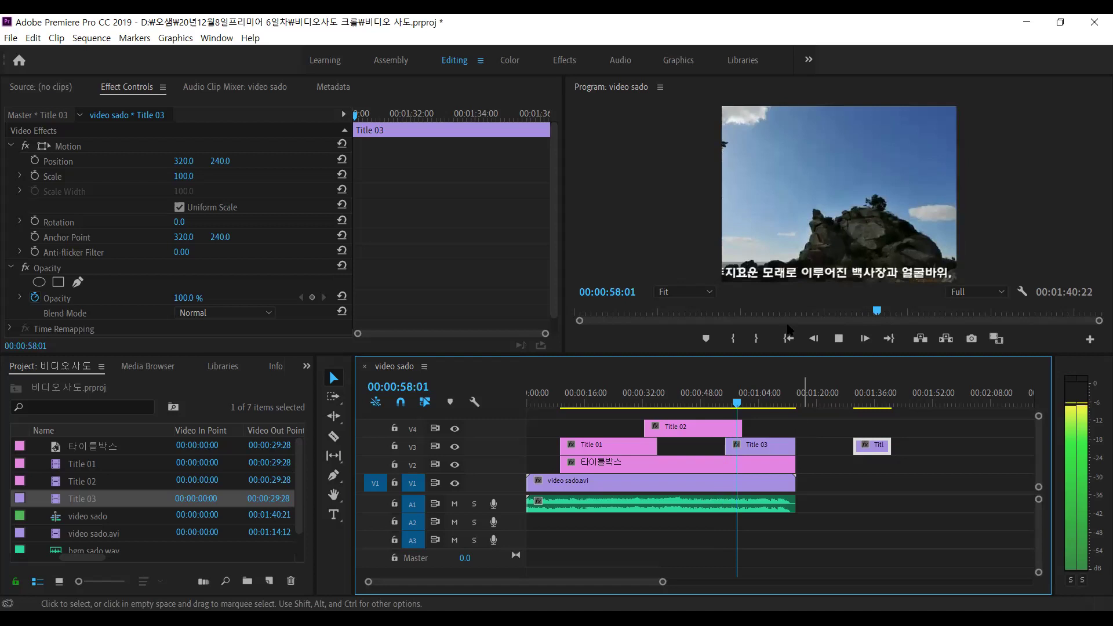
{"action": "key", "text": "space"}
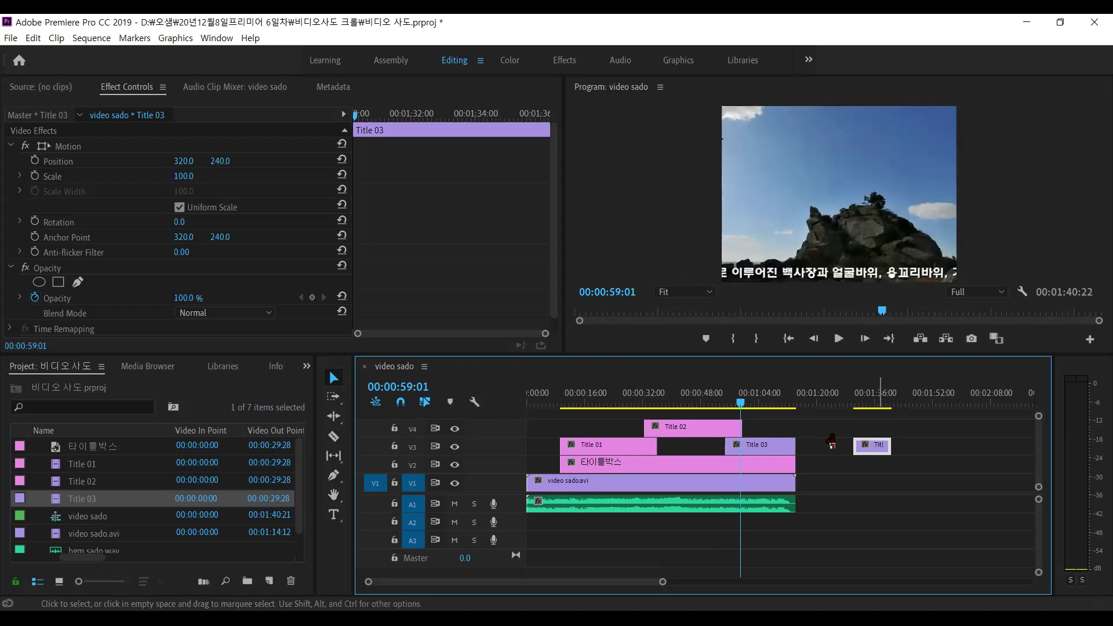
Restore the cut-off part directly behind Title 03 and join both pieces through the edit point
{"action": "left_click", "coordinate": [831, 441]}
{"action": "key", "text": "Delete"}
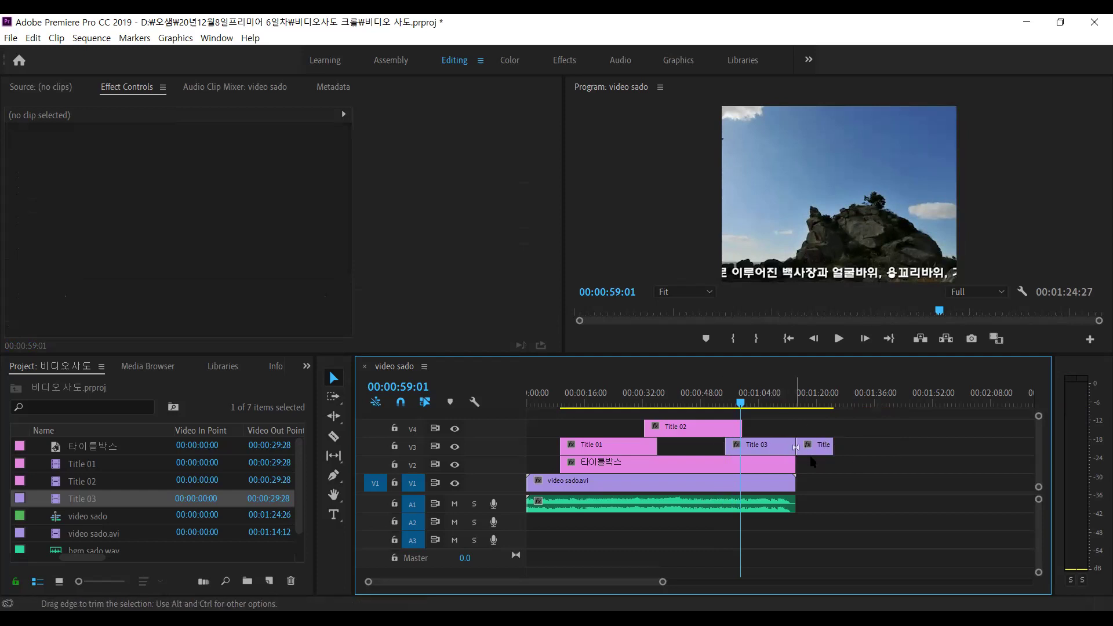
{"action": "left_click", "coordinate": [782, 439]}
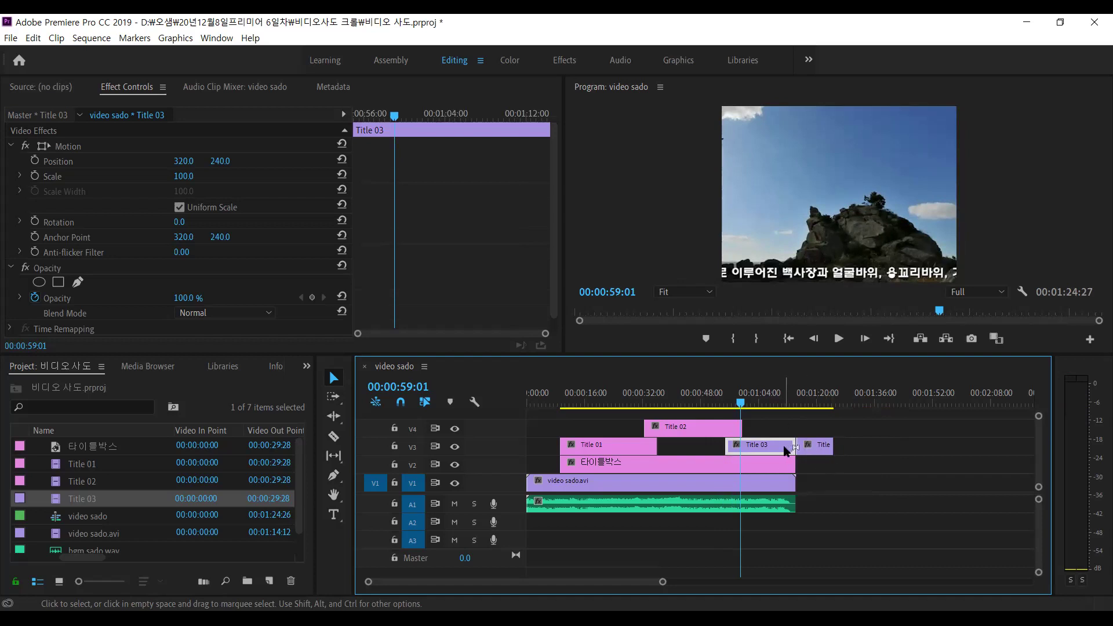
{"action": "left_click", "coordinate": [796, 445]}
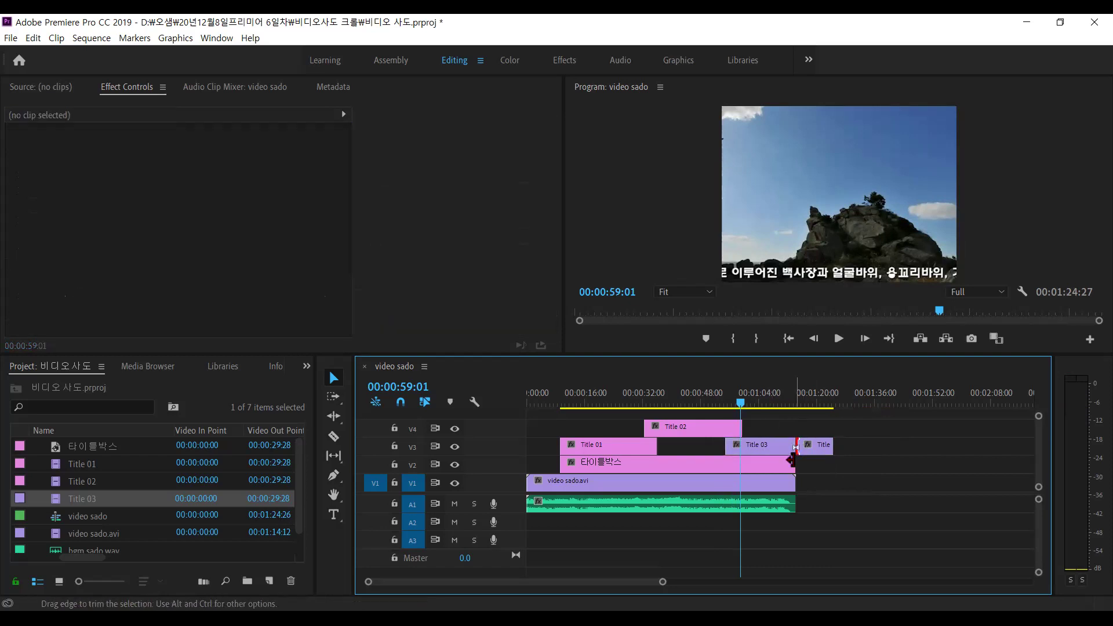
{"action": "left_click", "coordinate": [787, 445]}
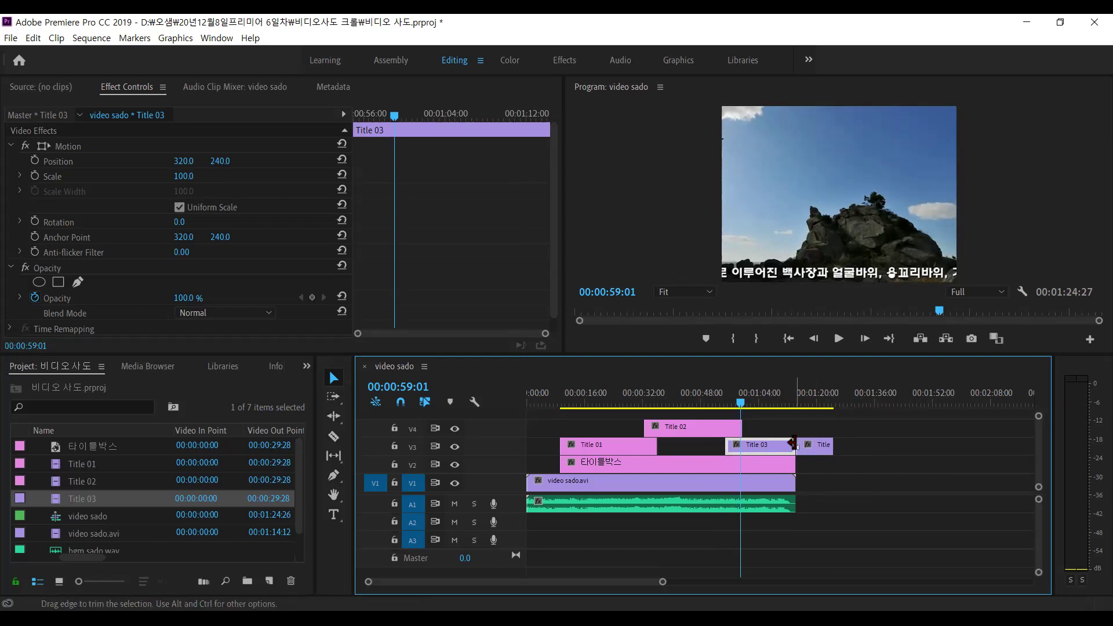
{"action": "right_click", "coordinate": [794, 445]}
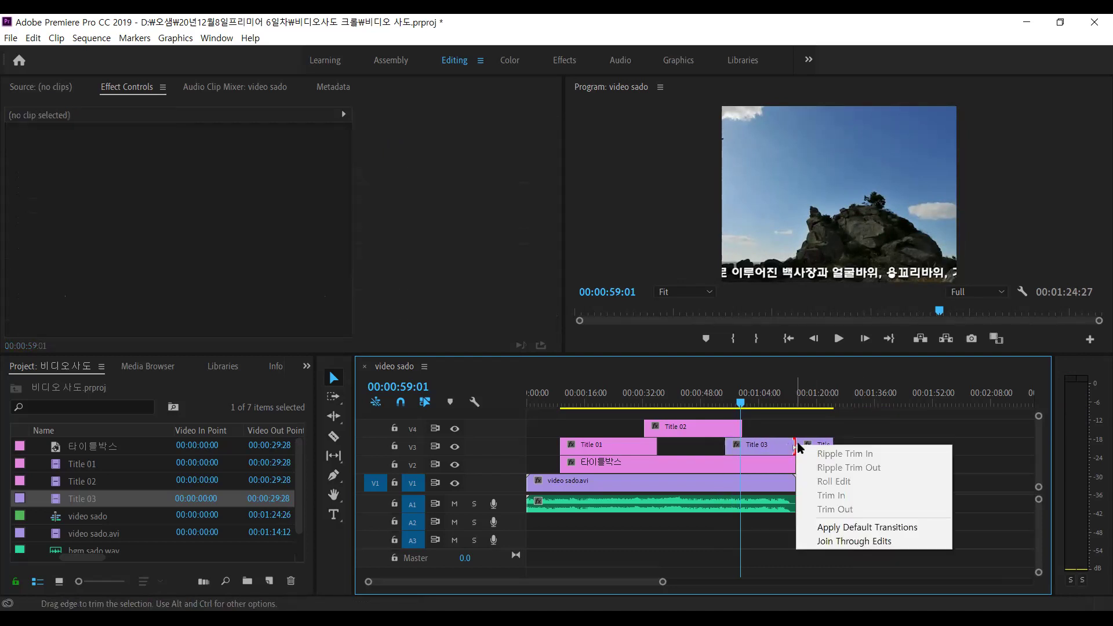
{"action": "left_click", "coordinate": [847, 540]}
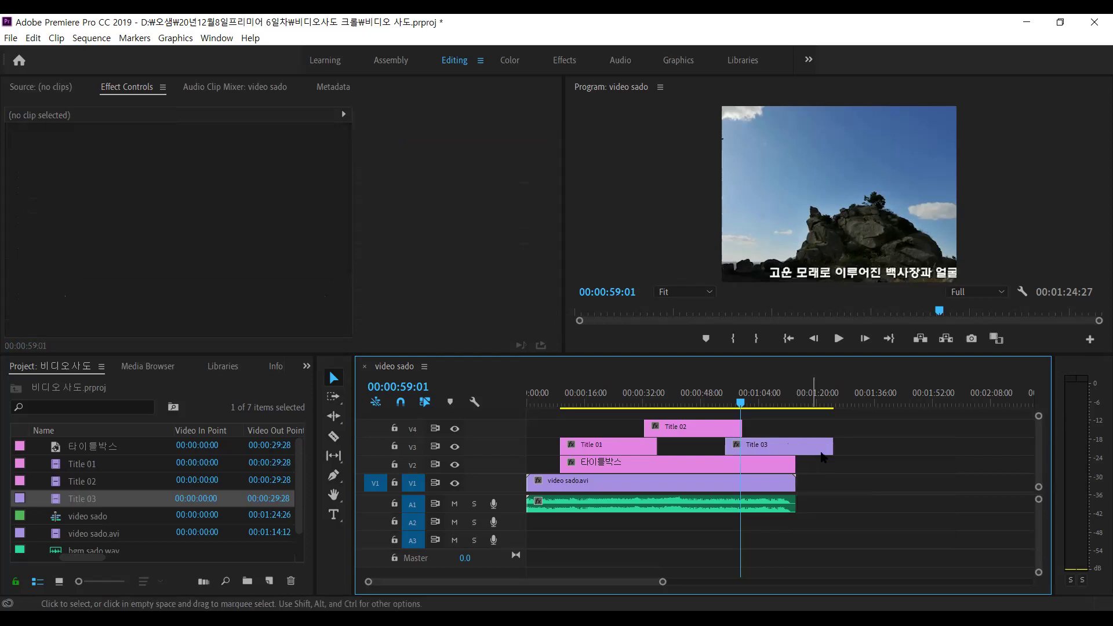
Extend the 타이틀박스 clip on V2 past the end of the video to the end of Title 03
{"action": "left_click_drag", "start_coordinate": [766, 405], "coordinate": [791, 405]}
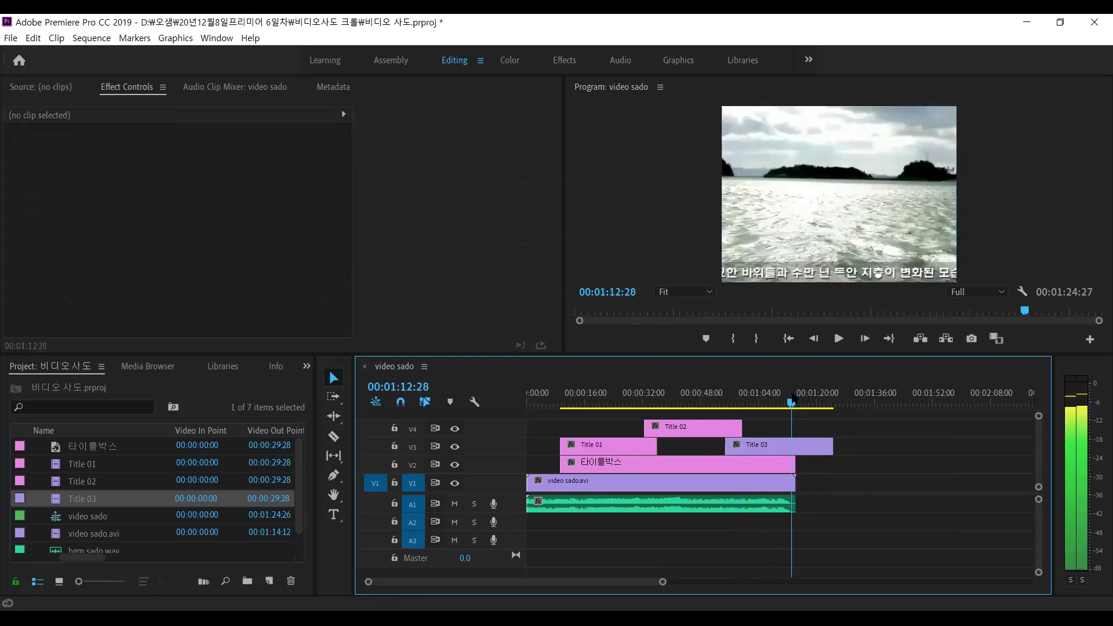
{"action": "left_click", "coordinate": [766, 452]}
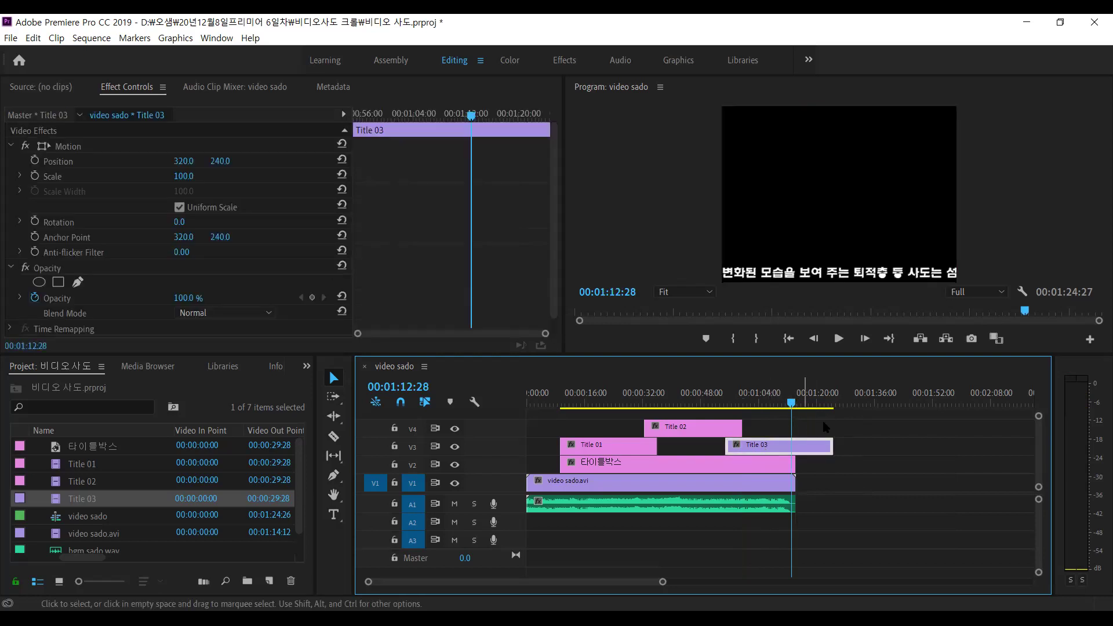
{"action": "mouse_move", "coordinate": [799, 408]}
{"action": "left_mouse_down"}
{"action": "mouse_move", "coordinate": [780, 399]}
{"action": "mouse_move", "coordinate": [795, 400]}
{"action": "left_mouse_up"}
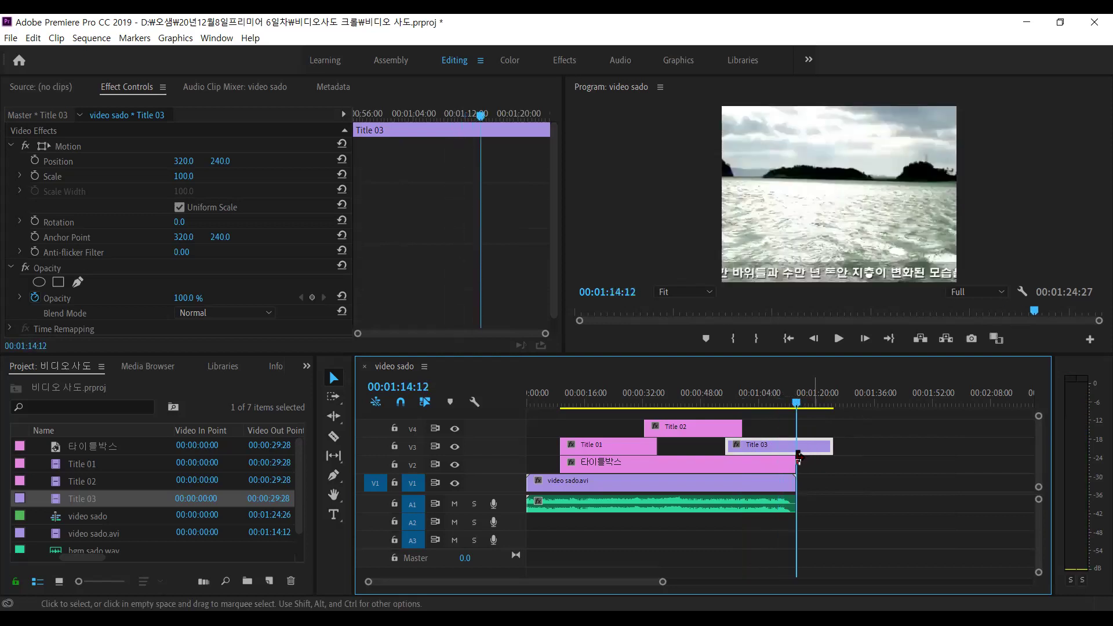
{"action": "left_click_drag", "start_coordinate": [792, 462], "coordinate": [833, 463]}
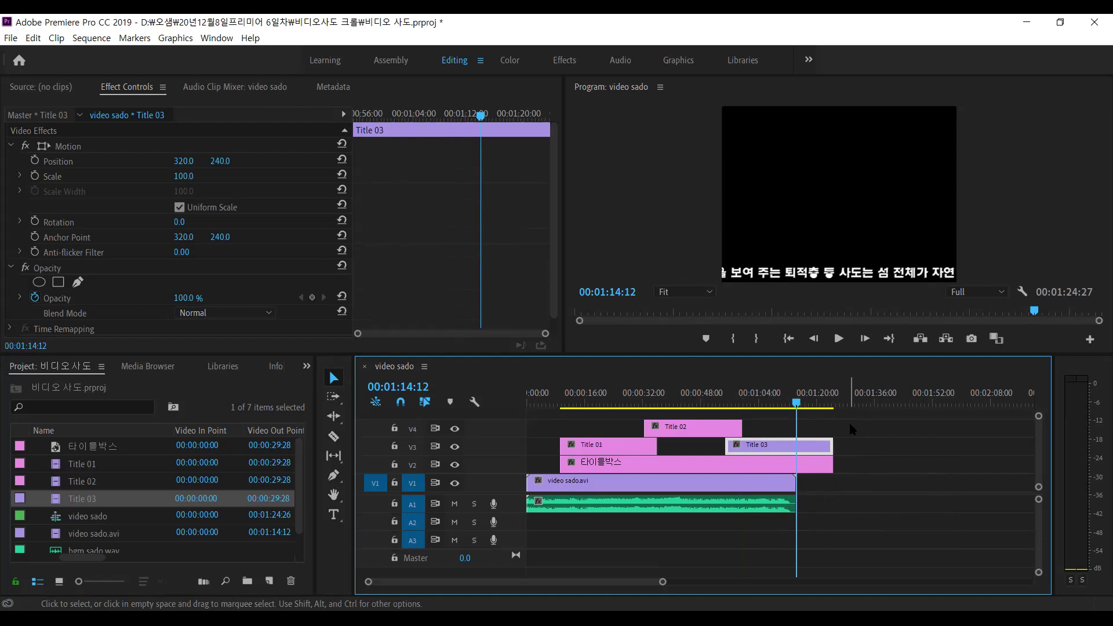
Examine the frames just before and after the end of the video, between about 00:01:13:22 and 00:01:18:04
{"action": "left_click_drag", "start_coordinate": [813, 404], "coordinate": [798, 404]}
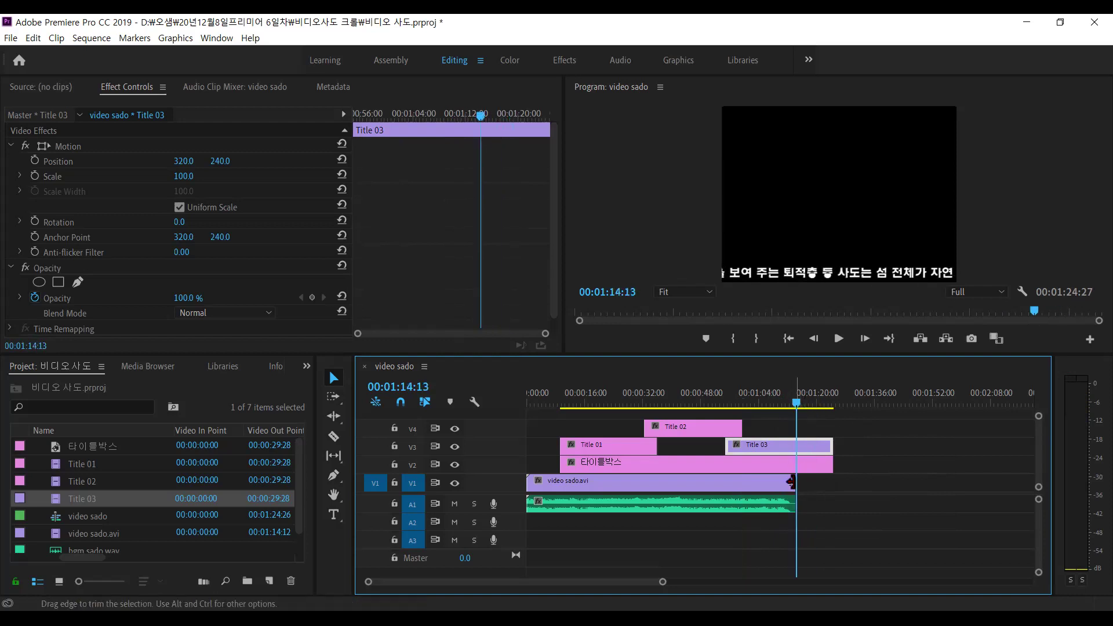
{"action": "left_click", "coordinate": [791, 481]}
{"action": "left_click", "coordinate": [805, 461]}
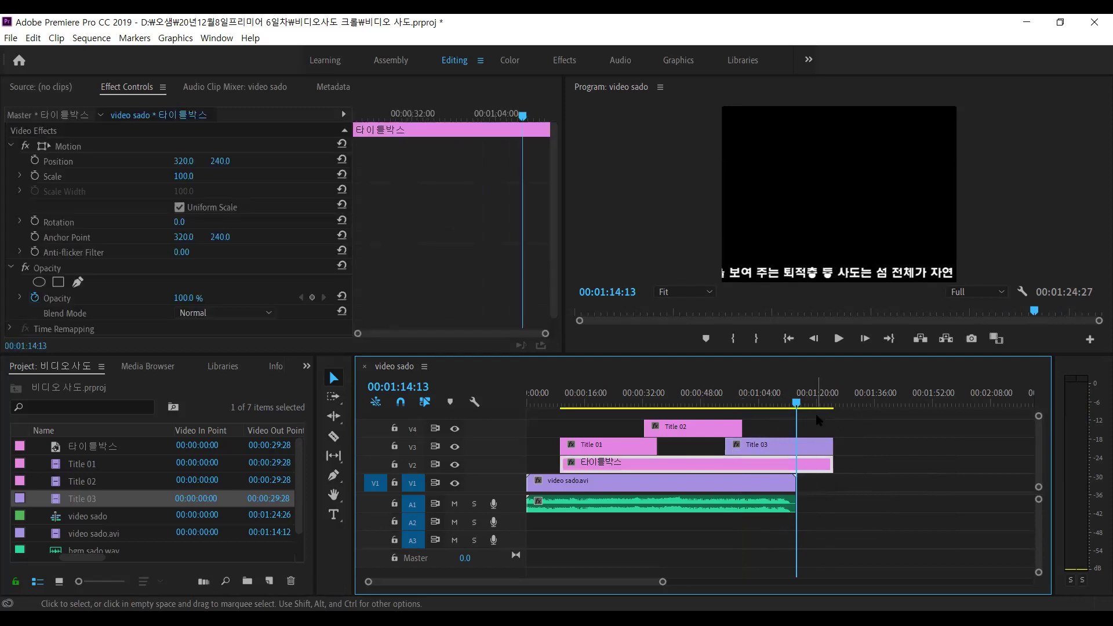
{"action": "left_click_drag", "start_coordinate": [810, 403], "coordinate": [794, 404]}
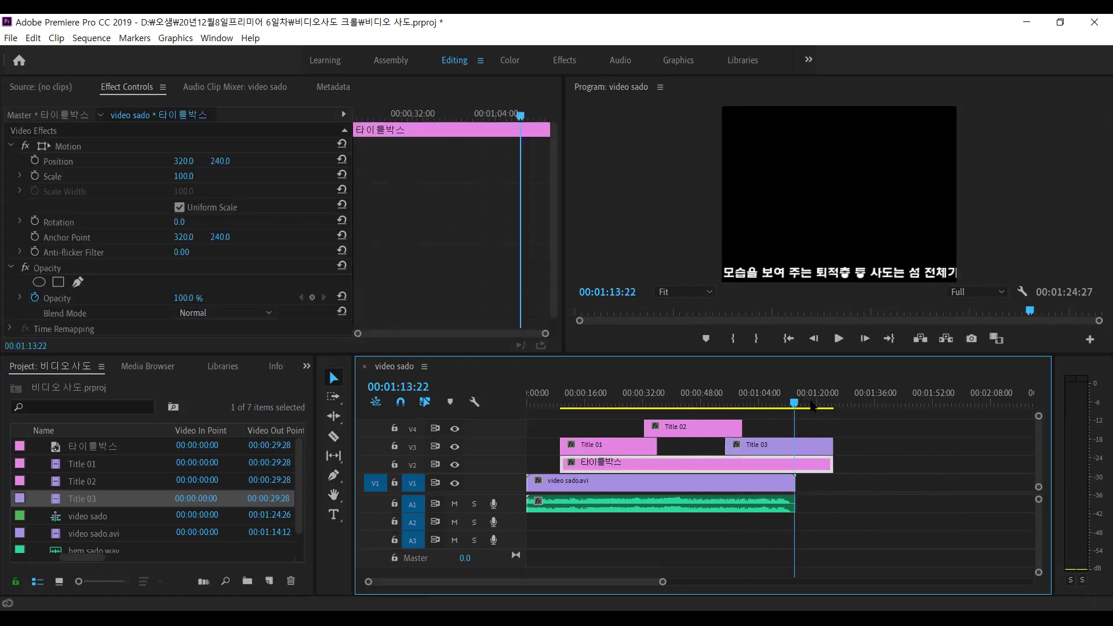
{"action": "left_click", "coordinate": [810, 404]}
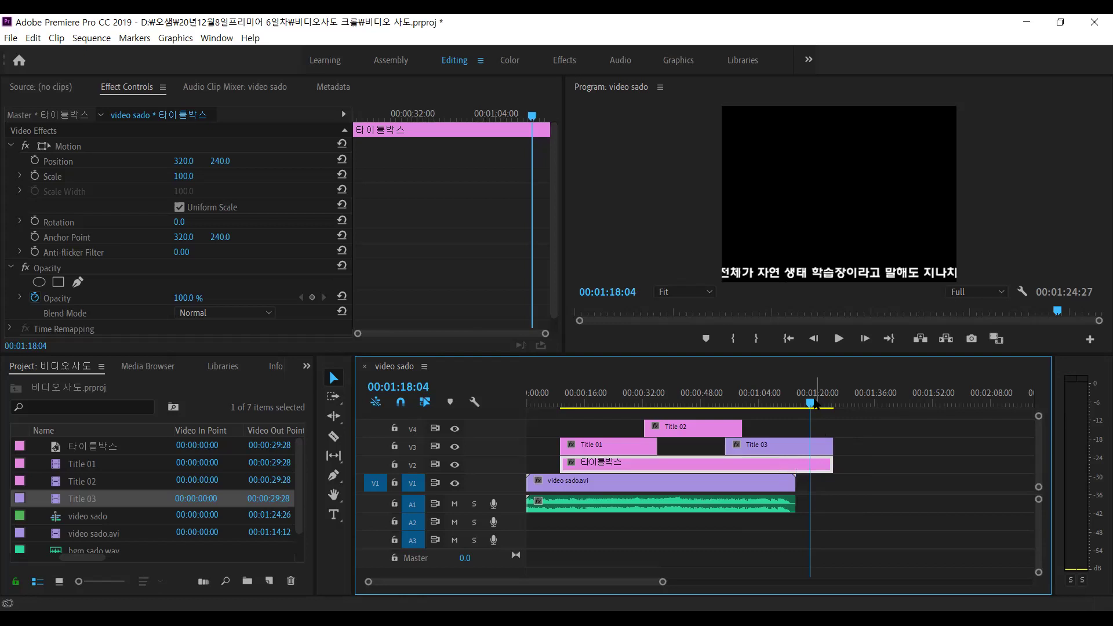
{"action": "left_click_drag", "start_coordinate": [814, 404], "coordinate": [797, 404]}
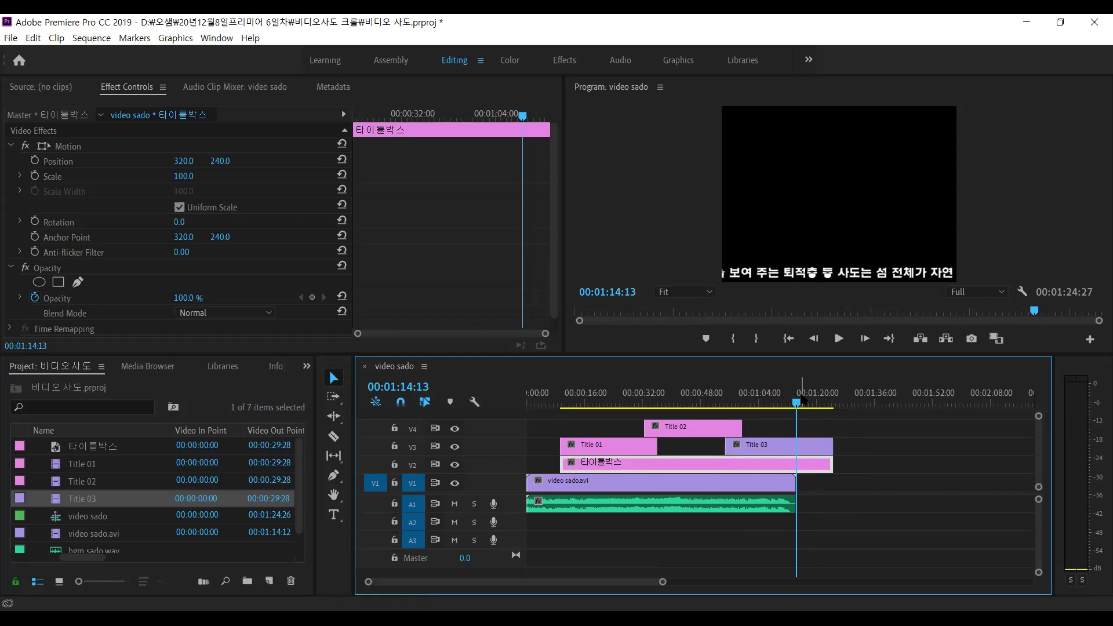
{"action": "key", "text": "Left"}
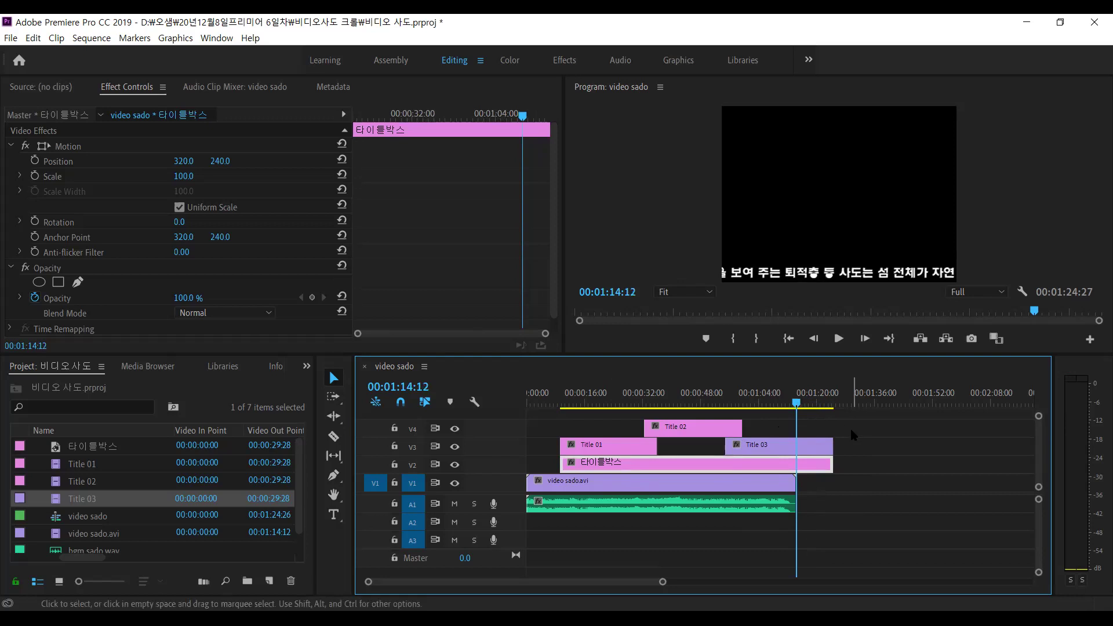
{"action": "key", "text": "Left"}
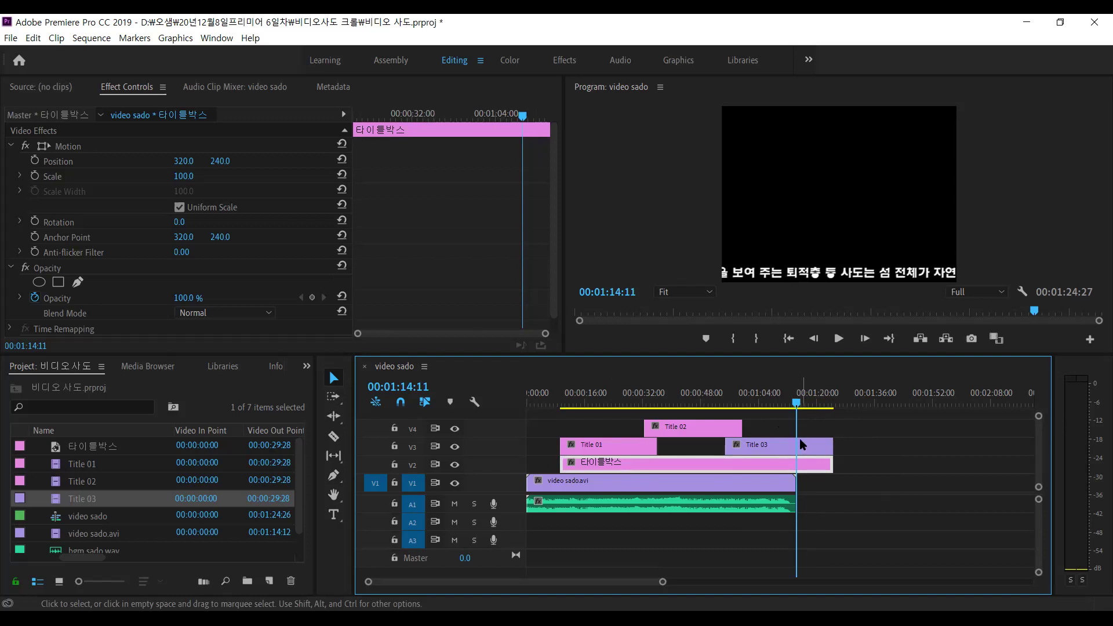
Trim the end of video sado.avi on V1 to 00:01:10:10 and check the uncovered stretch up to the end of Title 03
{"action": "left_click", "coordinate": [795, 402]}
{"action": "left_click_drag", "start_coordinate": [794, 402], "coordinate": [782, 376]}
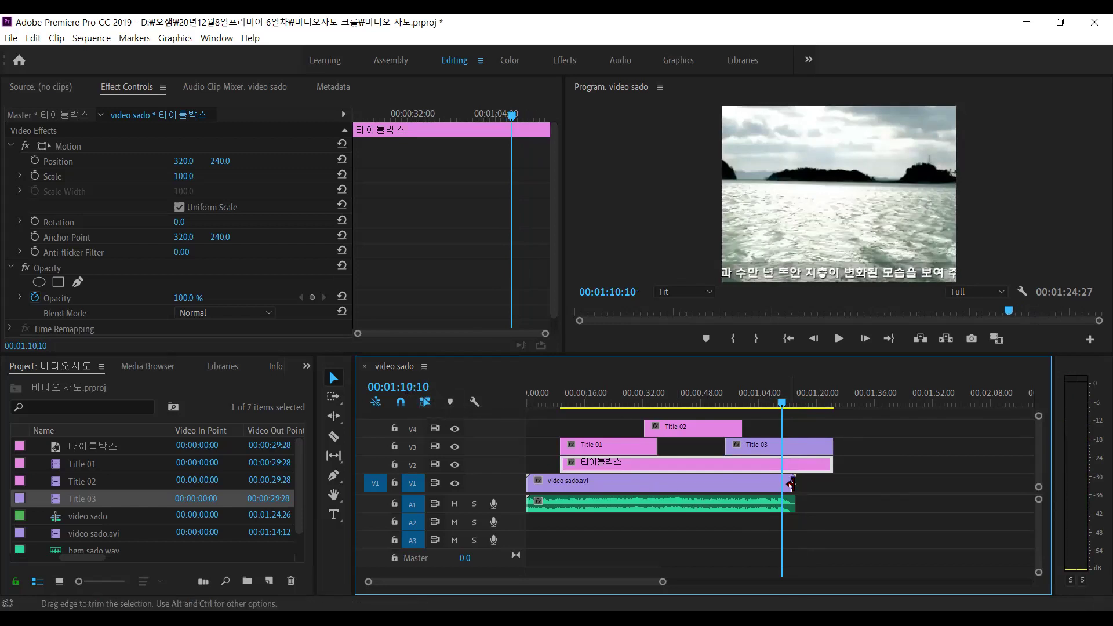
{"action": "left_click_drag", "start_coordinate": [784, 482], "coordinate": [781, 482]}
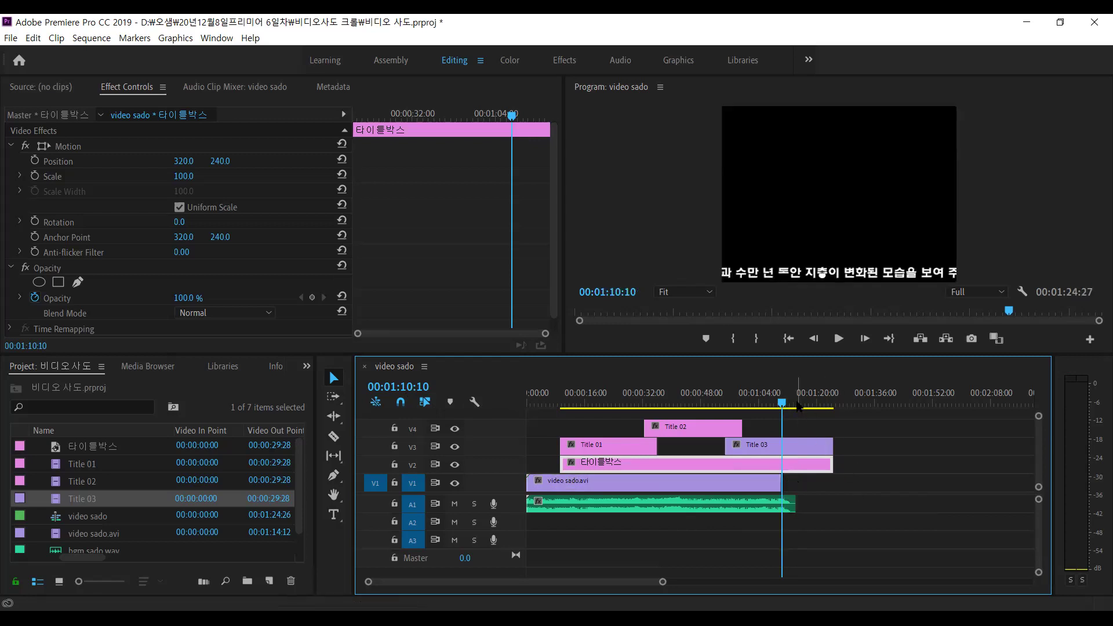
{"action": "left_click", "coordinate": [809, 407]}
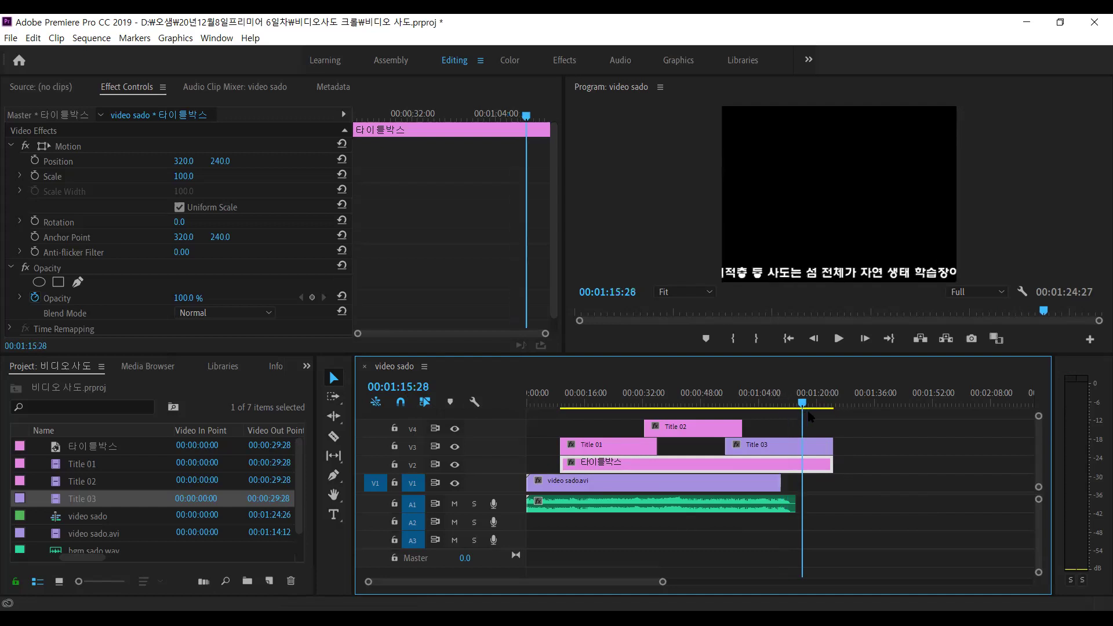
{"action": "left_click_drag", "start_coordinate": [810, 414], "coordinate": [823, 450]}
{"action": "mouse_move", "coordinate": [829, 406]}
{"action": "left_mouse_down"}
{"action": "mouse_move", "coordinate": [819, 405]}
{"action": "mouse_move", "coordinate": [833, 406]}
{"action": "left_mouse_up"}
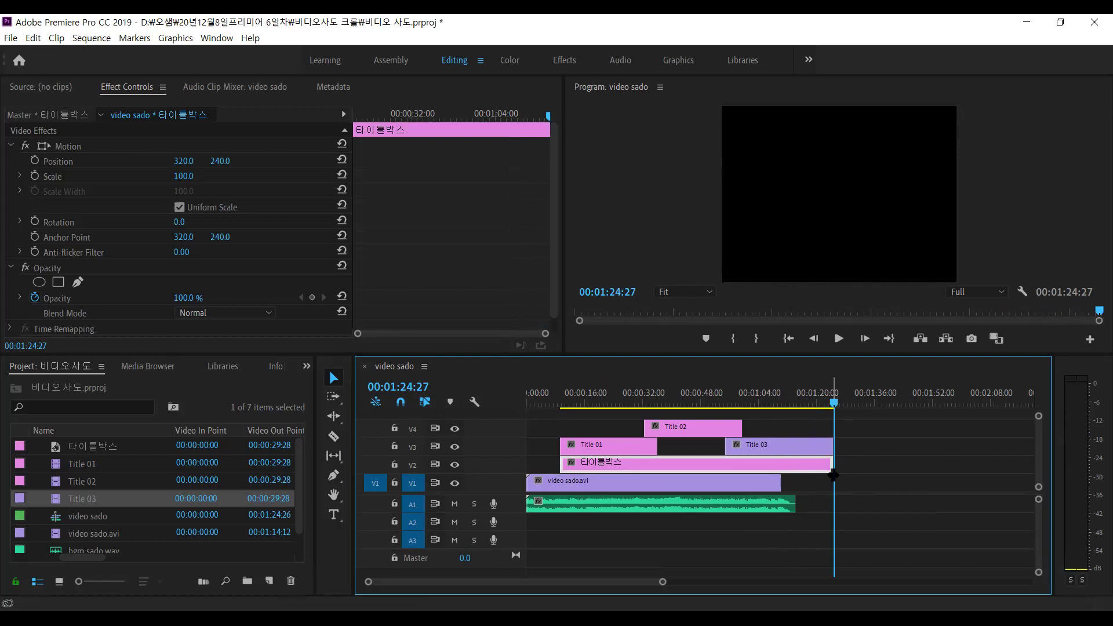
Go to the video's last frame at 00:01:10:09 and set up its export as a still in PNG format
{"action": "left_click_drag", "start_coordinate": [834, 406], "coordinate": [780, 389]}
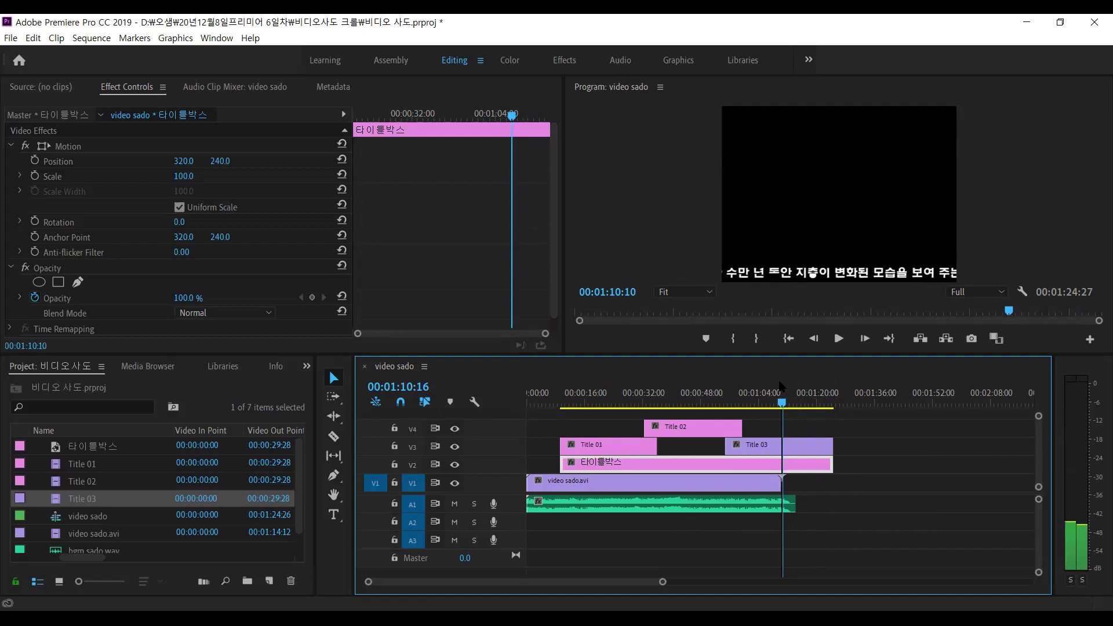
{"action": "key", "text": "Left"}
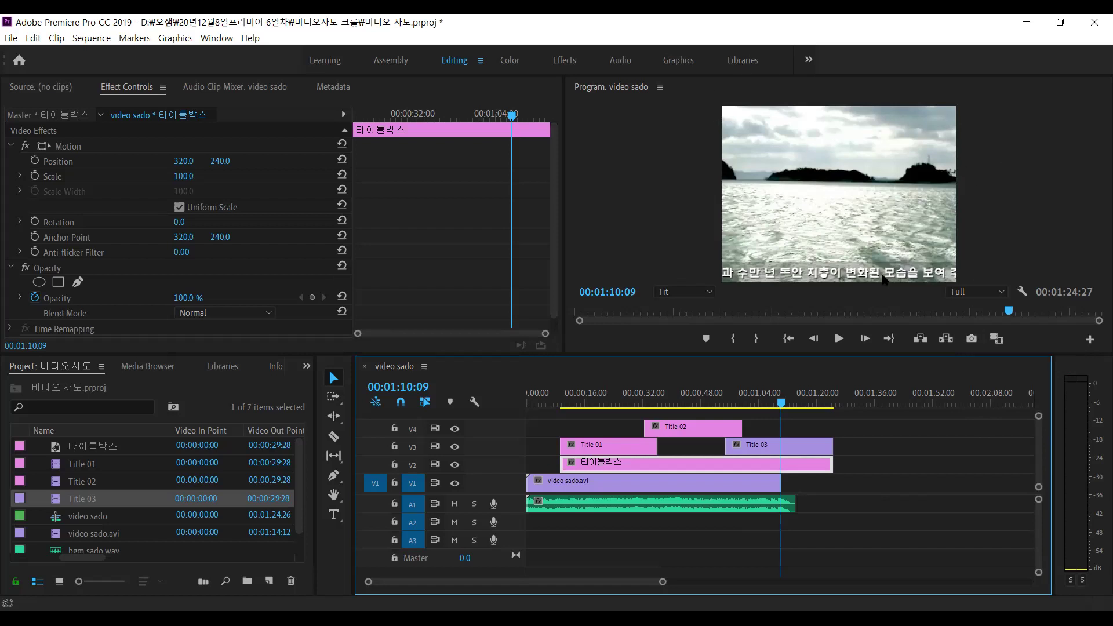
{"action": "left_click", "coordinate": [973, 342]}
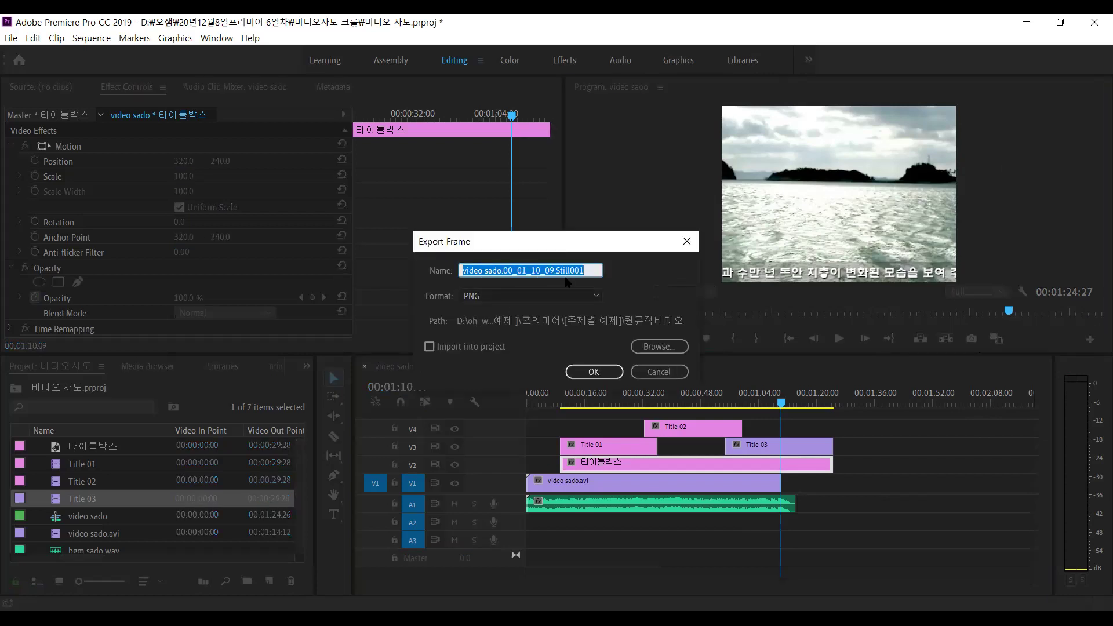
{"action": "left_click", "coordinate": [590, 298]}
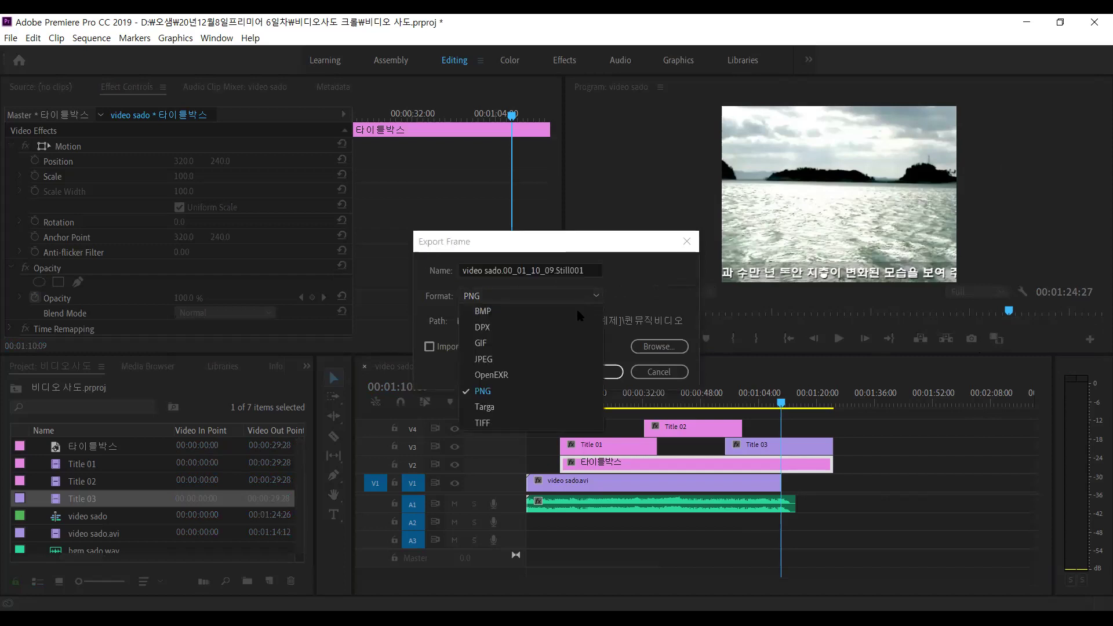
{"action": "left_click", "coordinate": [537, 394]}
Browse the still's export path to the 비디오사도 크롤 folder inside 20년12월8일프리미어 6일차 on drive D
{"action": "left_click", "coordinate": [671, 343]}
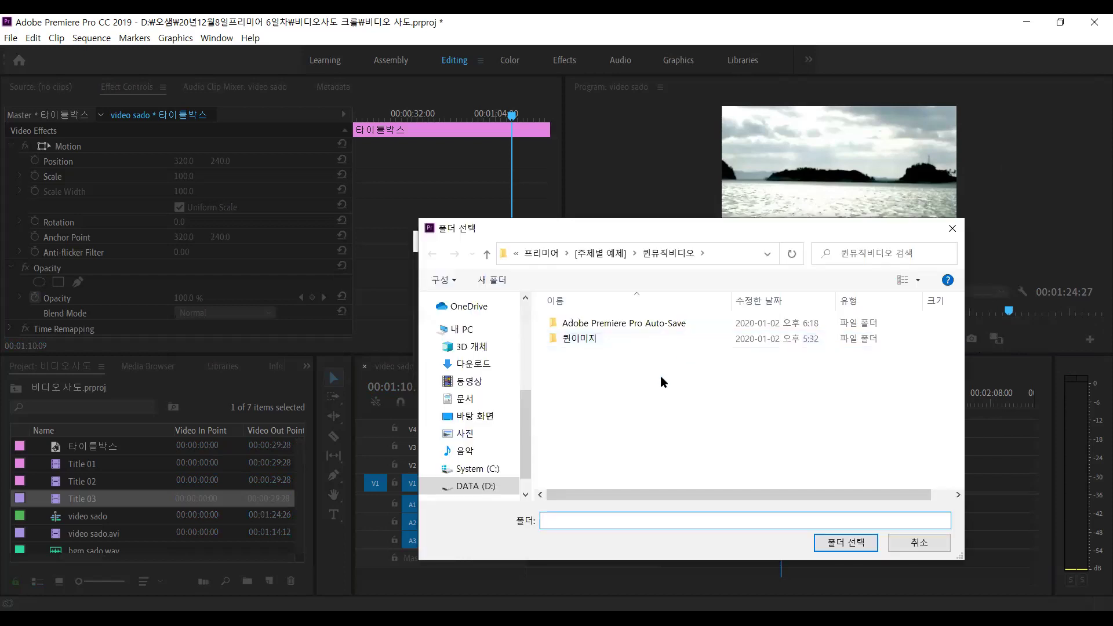
{"action": "left_click", "coordinate": [542, 253]}
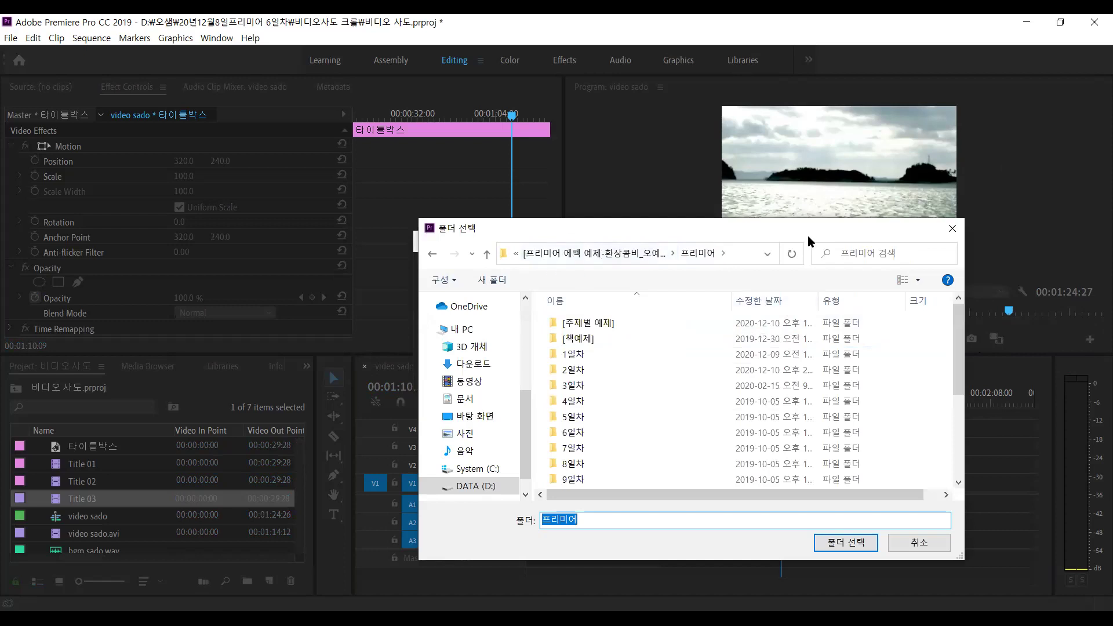
{"action": "scroll", "coordinate": [601, 414], "scroll_direction": "down", "scroll_amount": 3}
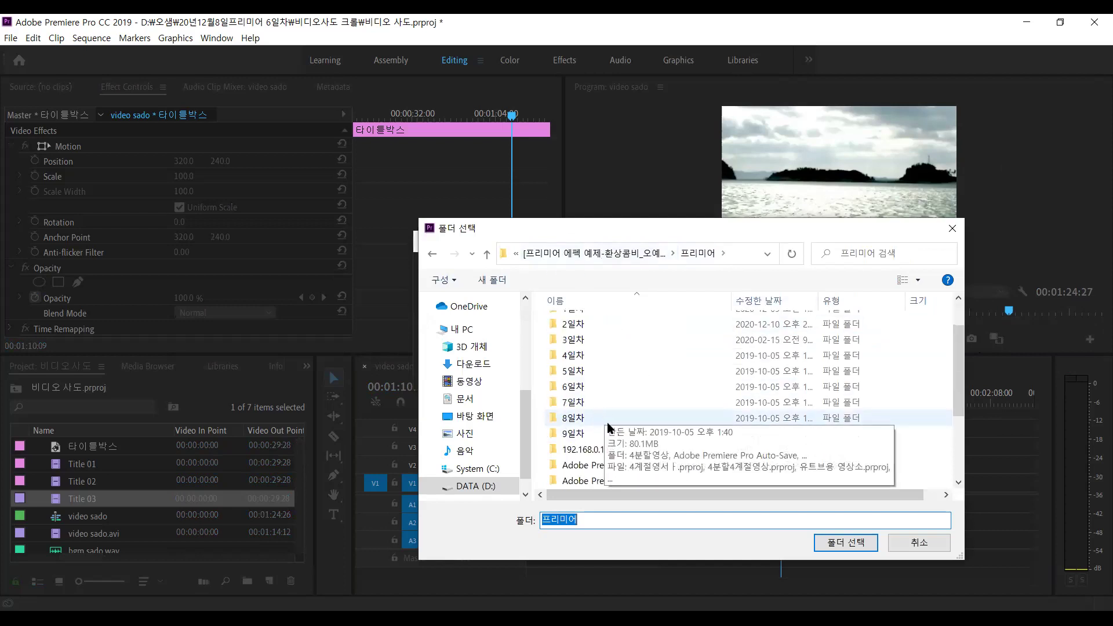
{"action": "scroll", "coordinate": [617, 444], "scroll_direction": "up", "scroll_amount": 1}
{"action": "scroll", "coordinate": [620, 449], "scroll_direction": "up", "scroll_amount": 2}
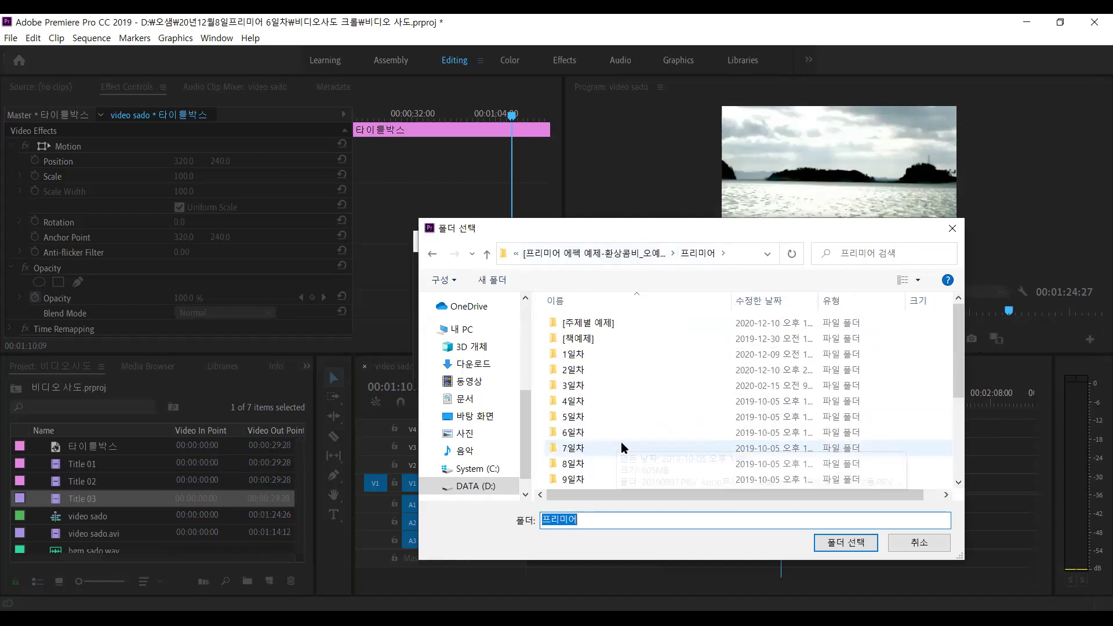
{"action": "left_click", "coordinate": [526, 254]}
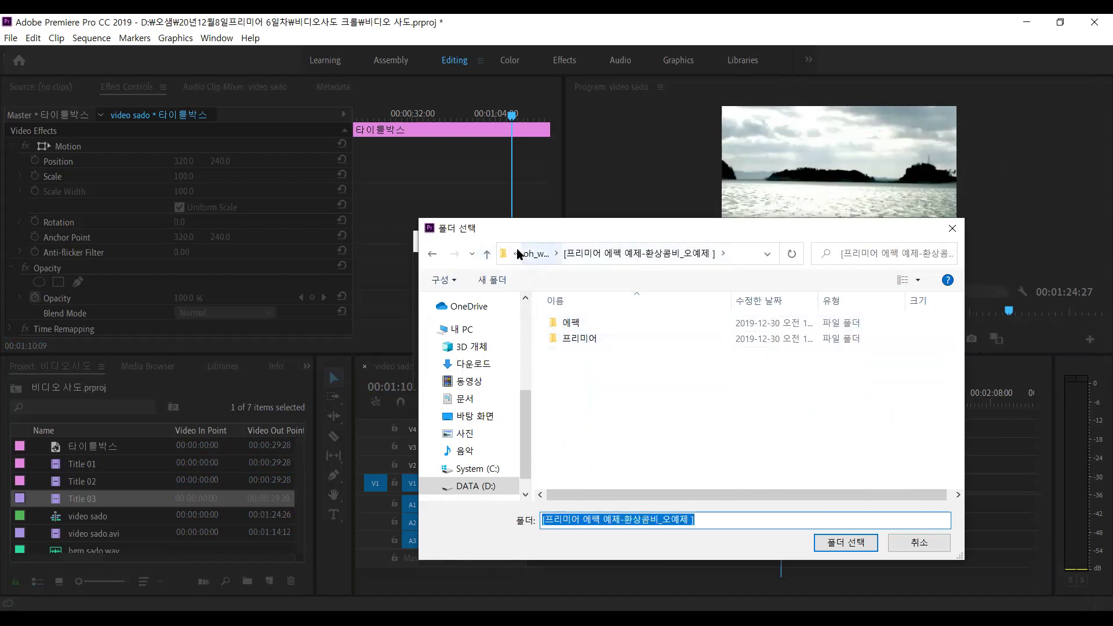
{"action": "left_click", "coordinate": [488, 257]}
{"action": "left_click", "coordinate": [491, 491]}
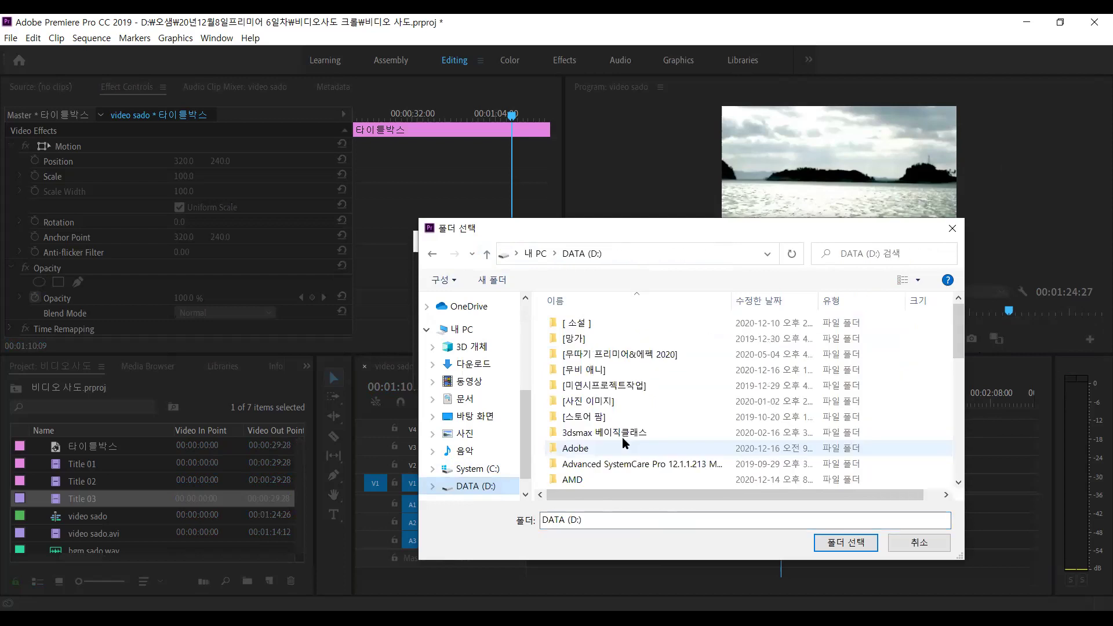
{"action": "scroll", "coordinate": [622, 437], "scroll_direction": "down", "scroll_amount": 7}
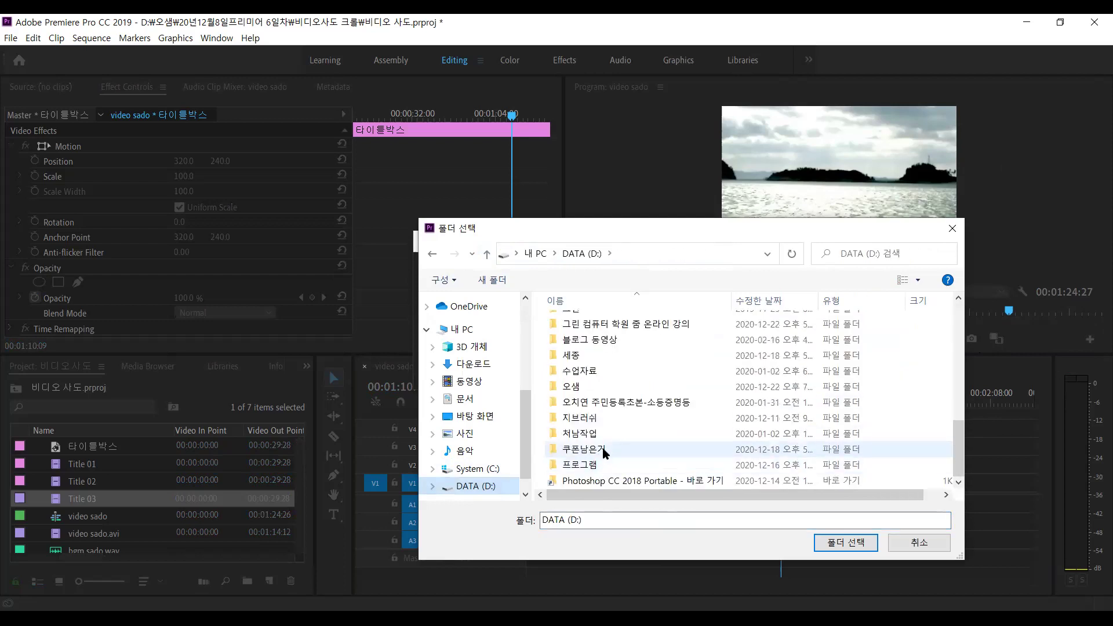
{"action": "double_click", "coordinate": [579, 385]}
{"action": "double_click", "coordinate": [602, 374]}
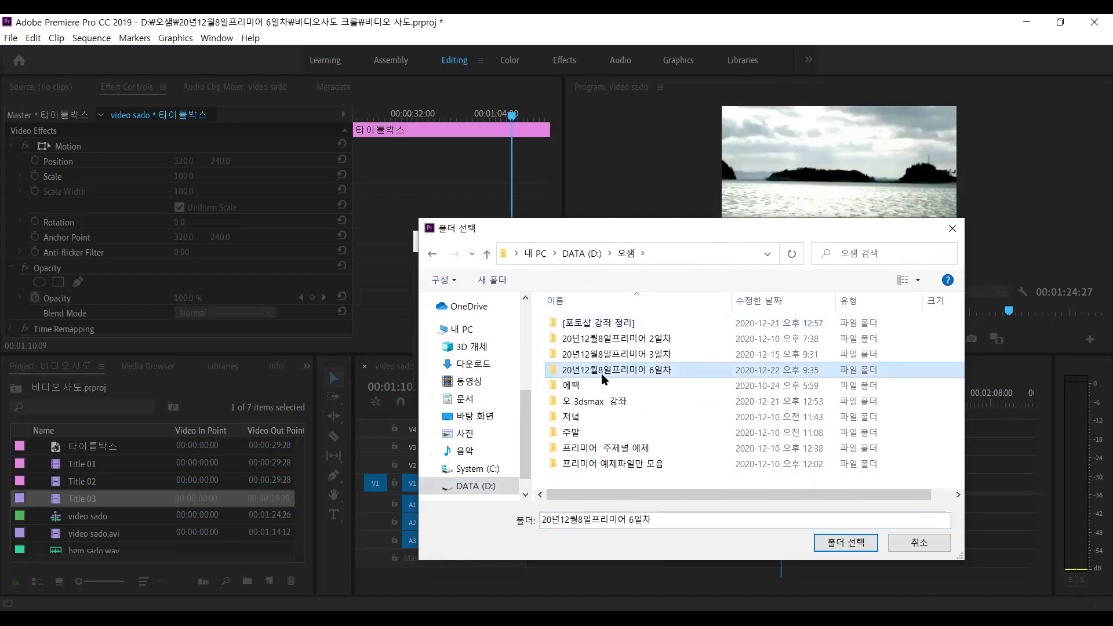
{"action": "left_click", "coordinate": [593, 342]}
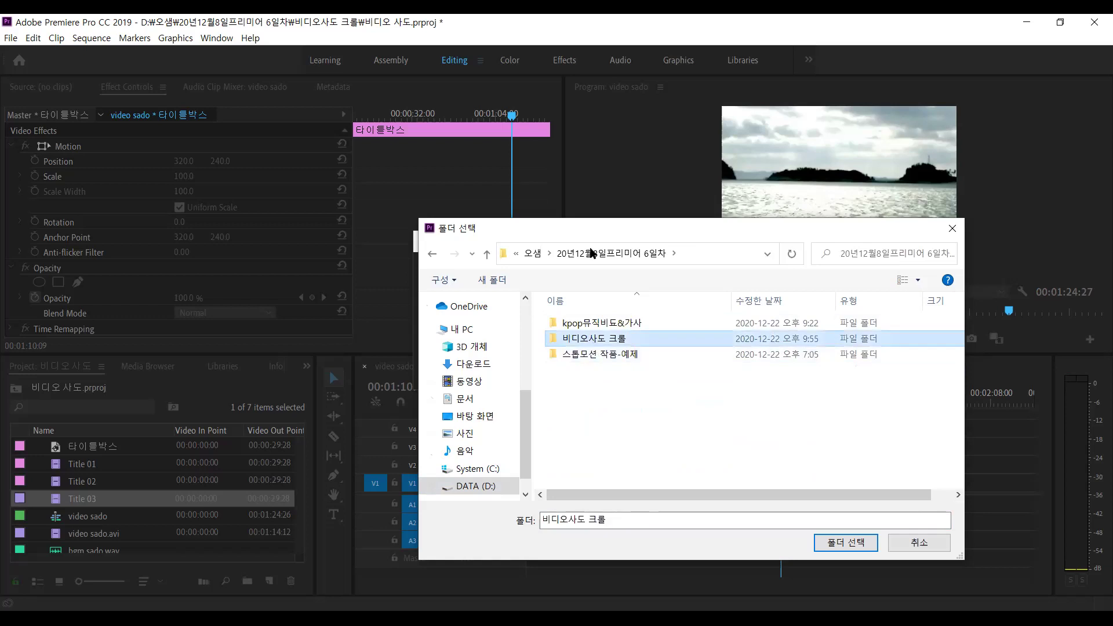
{"action": "double_click", "coordinate": [593, 342]}
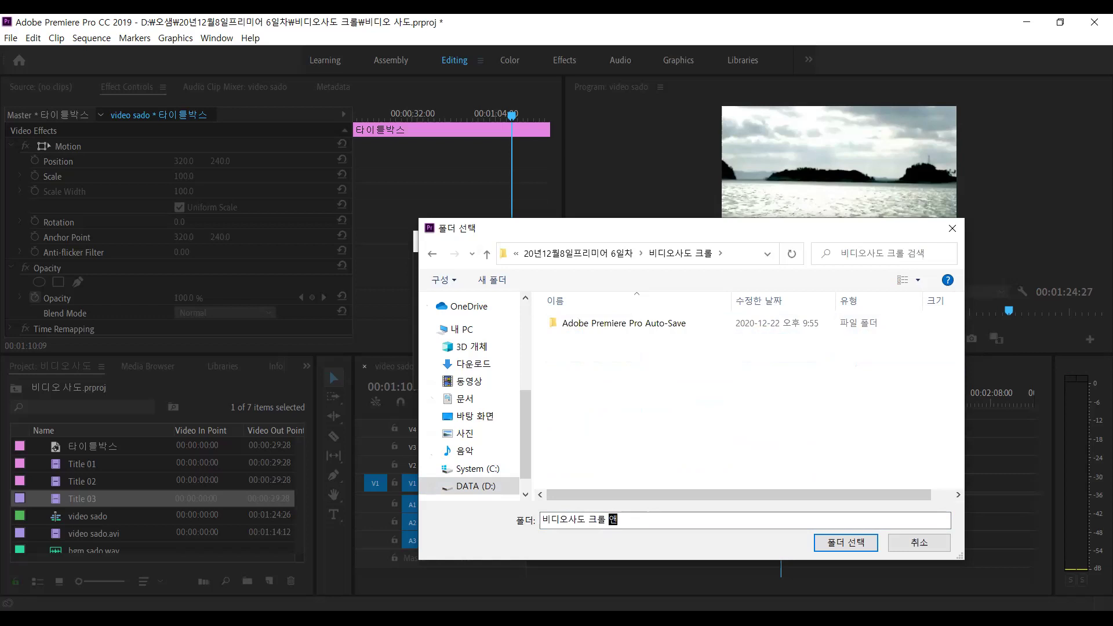
Confirm the 비디오사도 크롤 folder itself as the destination of the exported still
{"action": "type", "text": "ㅇㅁㄴ"}
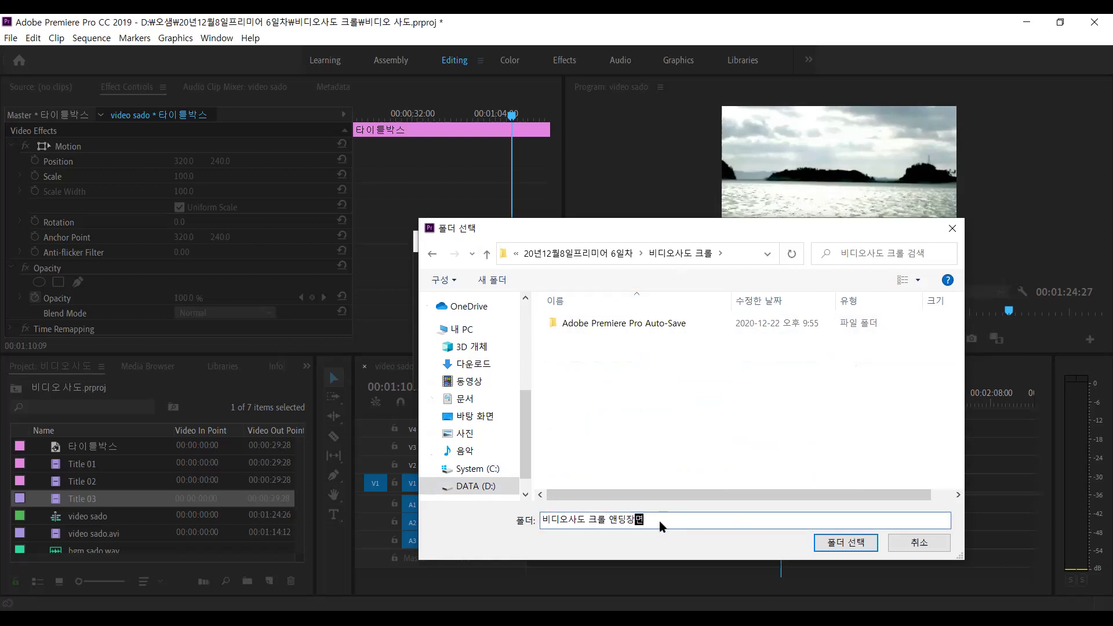
{"action": "key", "text": "ctrl+a"}
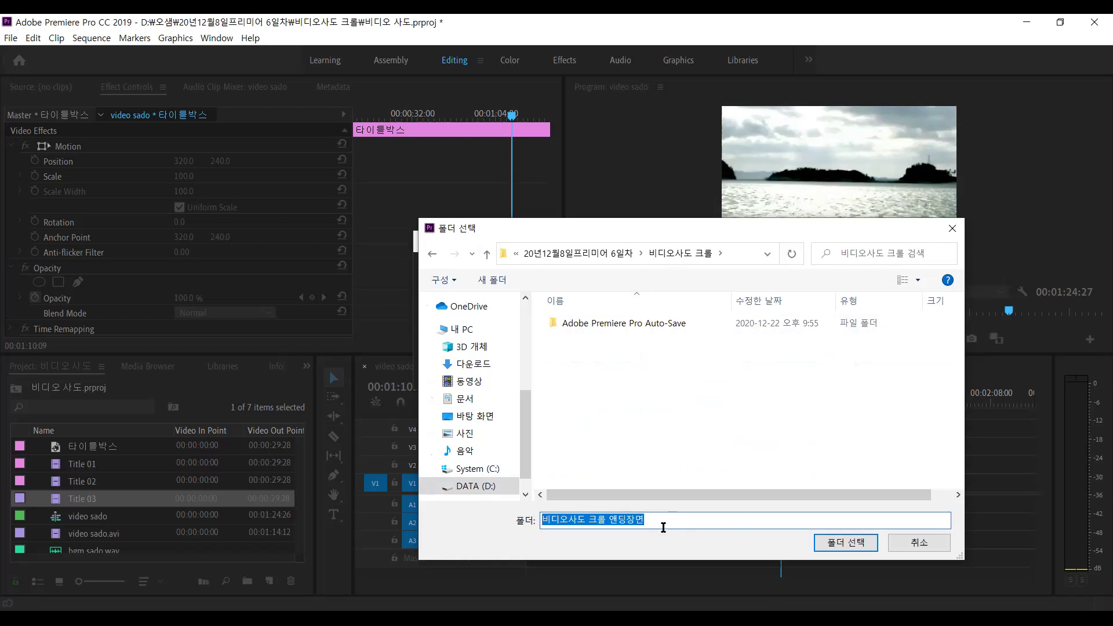
{"action": "left_click", "coordinate": [631, 260]}
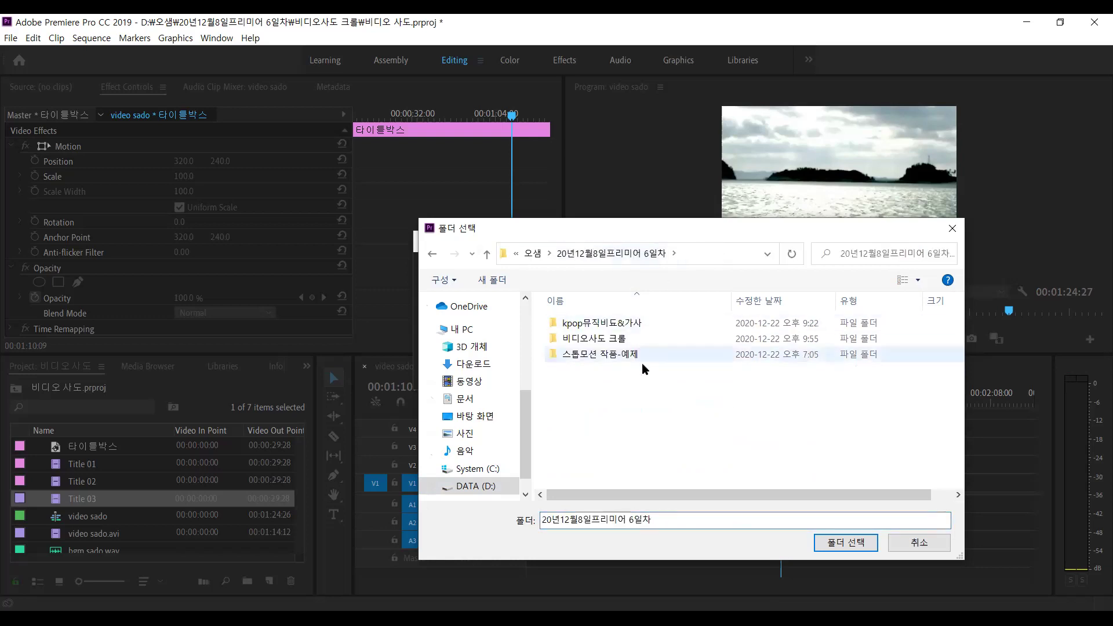
{"action": "double_click", "coordinate": [619, 342]}
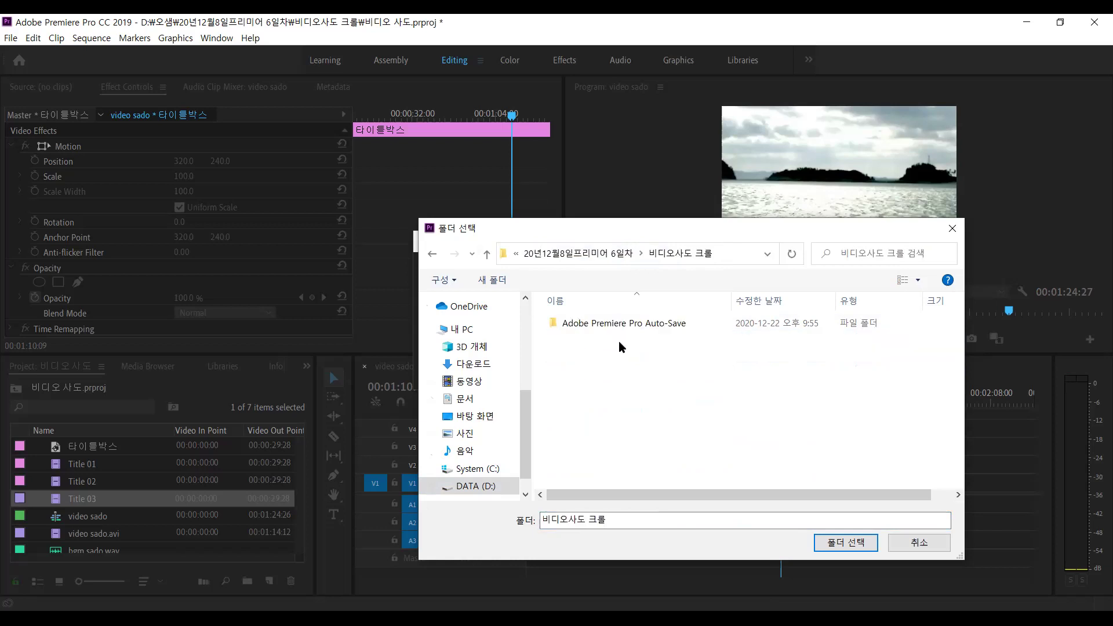
{"action": "left_click", "coordinate": [837, 545]}
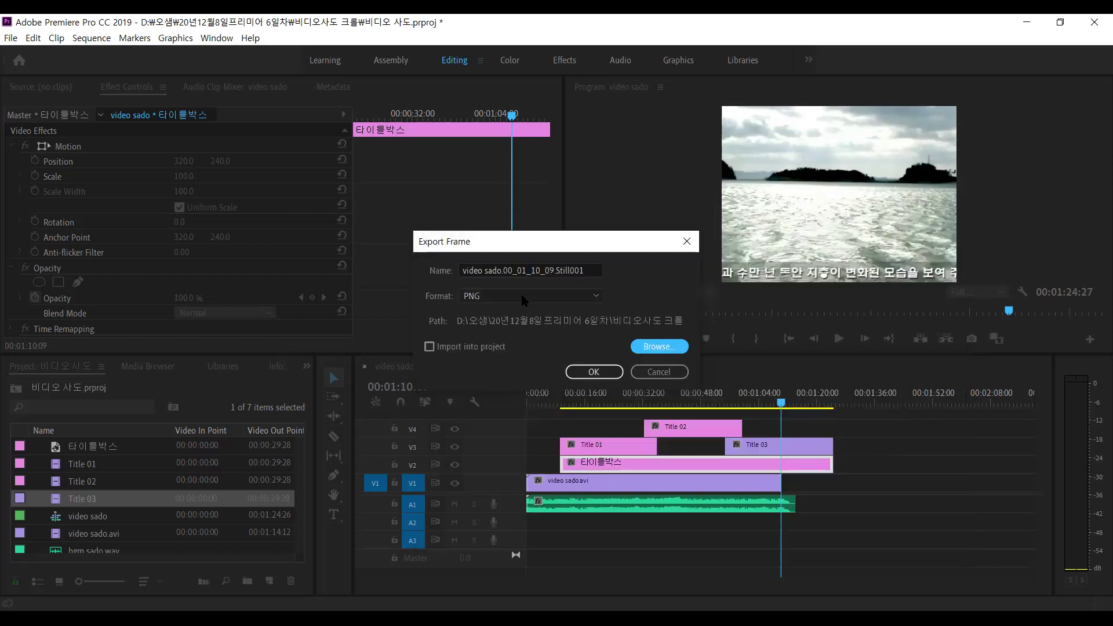
Name the still 비디오사도 크롤 앤딩장면 and export it as a PNG
{"action": "triple_click", "coordinate": [580, 270]}
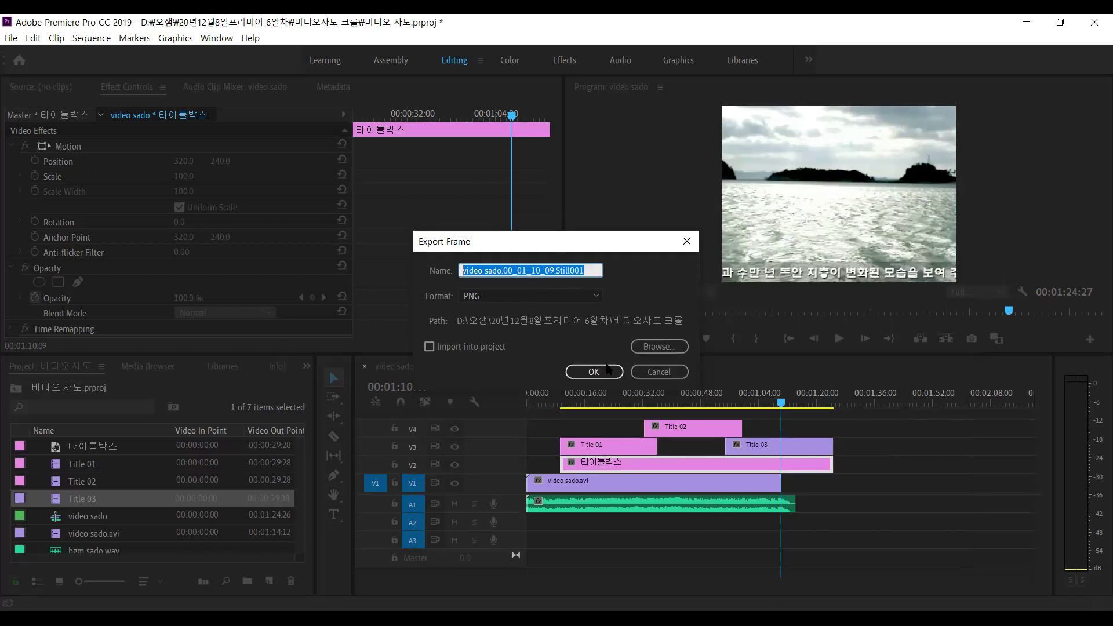
{"action": "type", "text": "비디오사도 크롤 엔딩장면"}
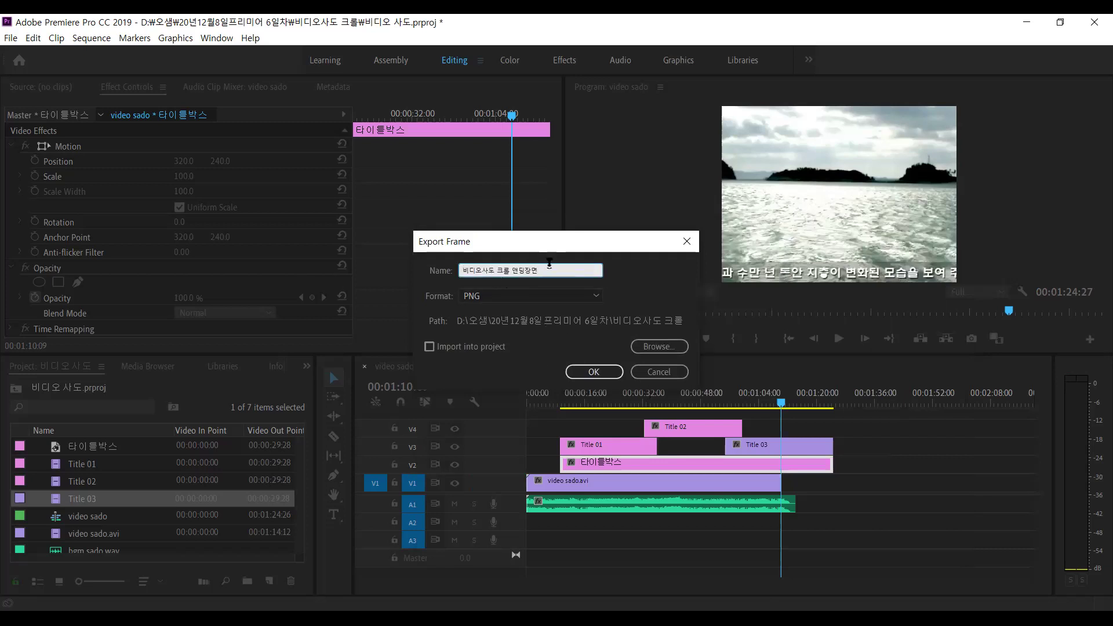
{"action": "left_click_drag", "start_coordinate": [456, 268], "coordinate": [548, 271]}
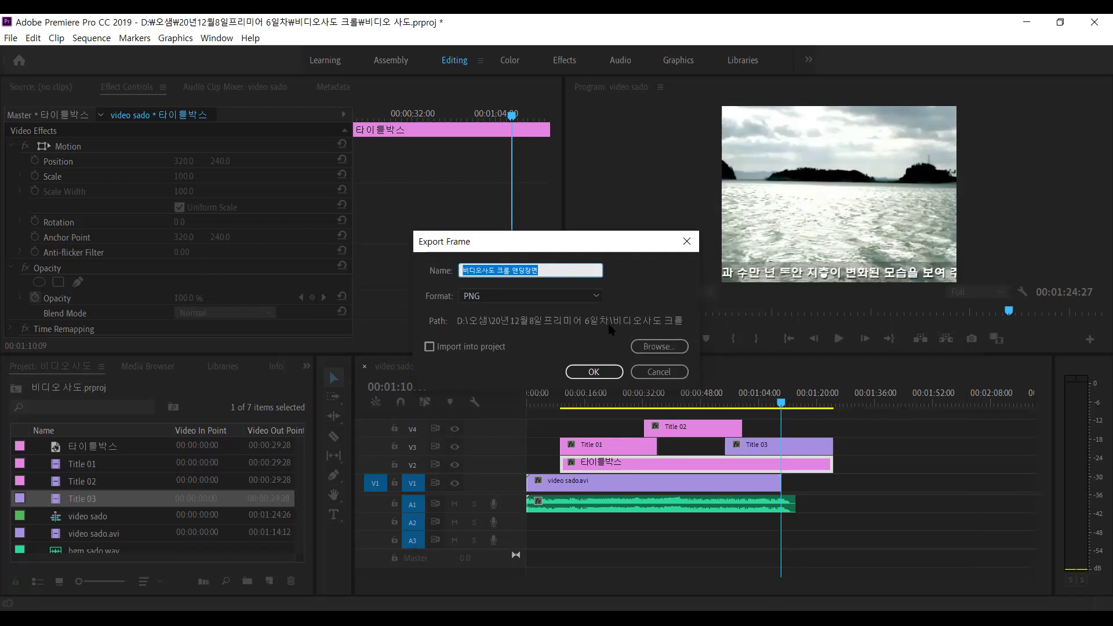
{"action": "left_click", "coordinate": [602, 375]}
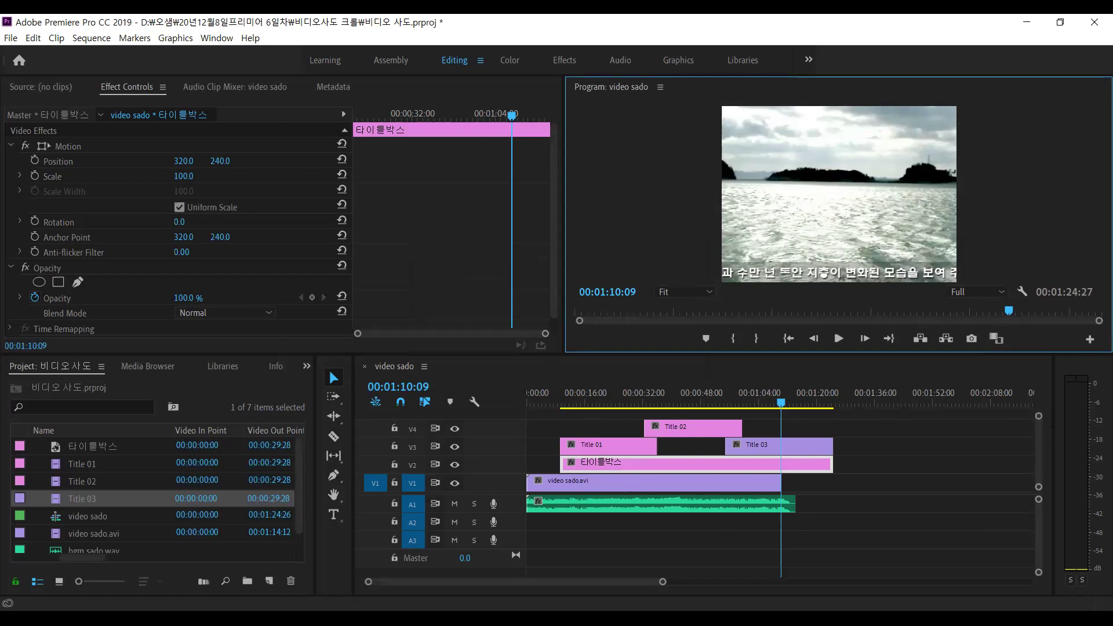
Import 비디오사도 크롤 앤딩장면.png into the project
{"action": "scroll", "coordinate": [160, 515], "scroll_direction": "down", "scroll_amount": 1}
{"action": "scroll", "coordinate": [175, 523], "scroll_direction": "up", "scroll_amount": 1}
{"action": "scroll", "coordinate": [185, 522], "scroll_direction": "down", "scroll_amount": 1}
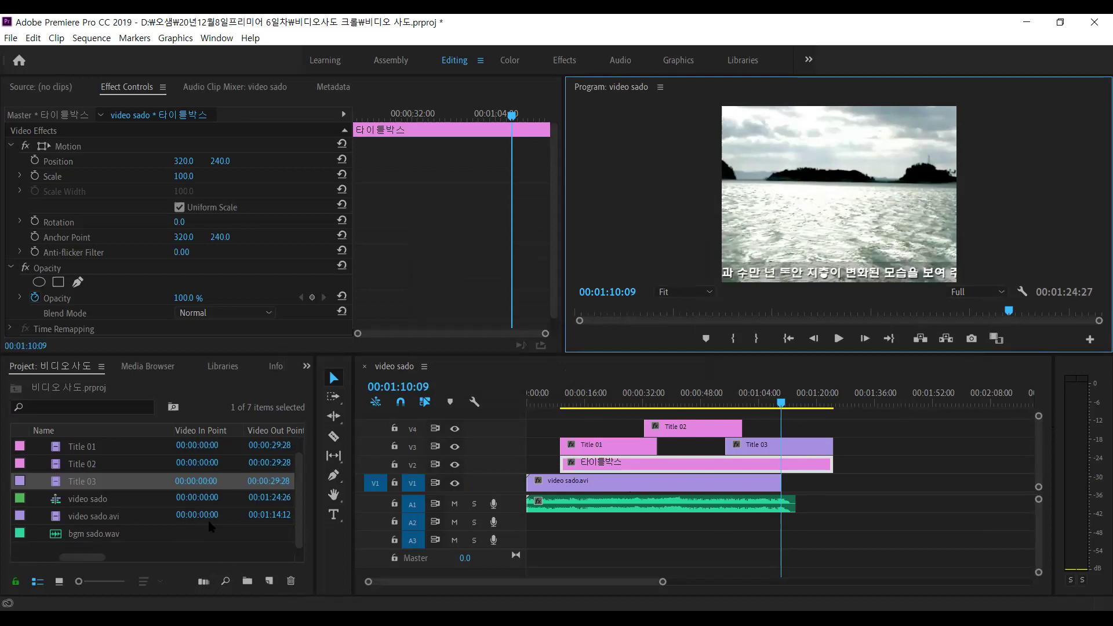
{"action": "key", "text": "ctrl+i"}
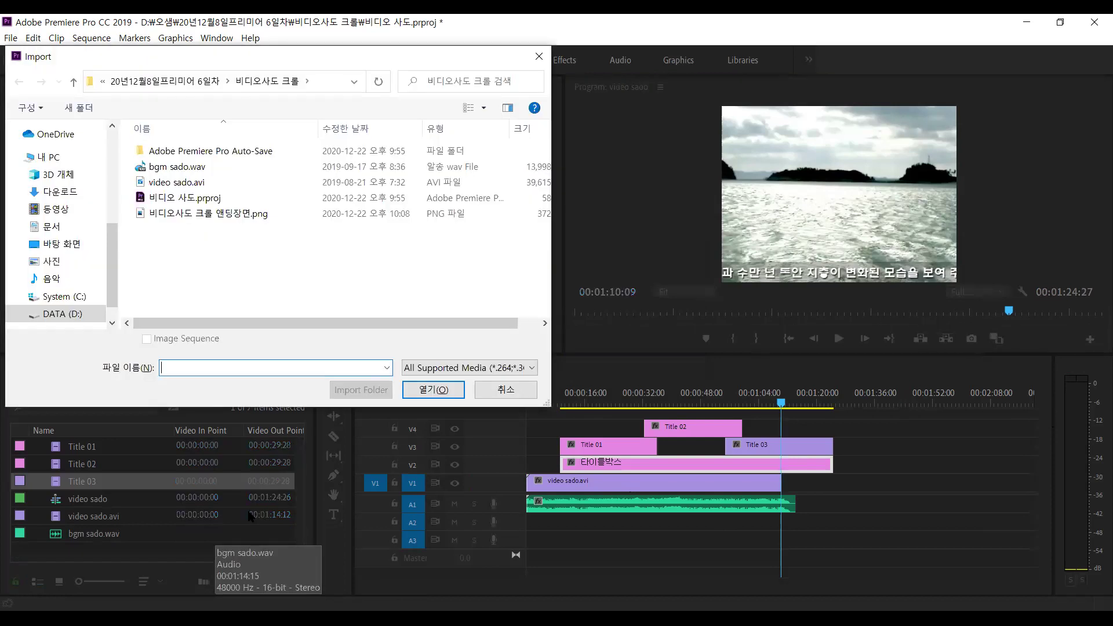
{"action": "left_click", "coordinate": [214, 218]}
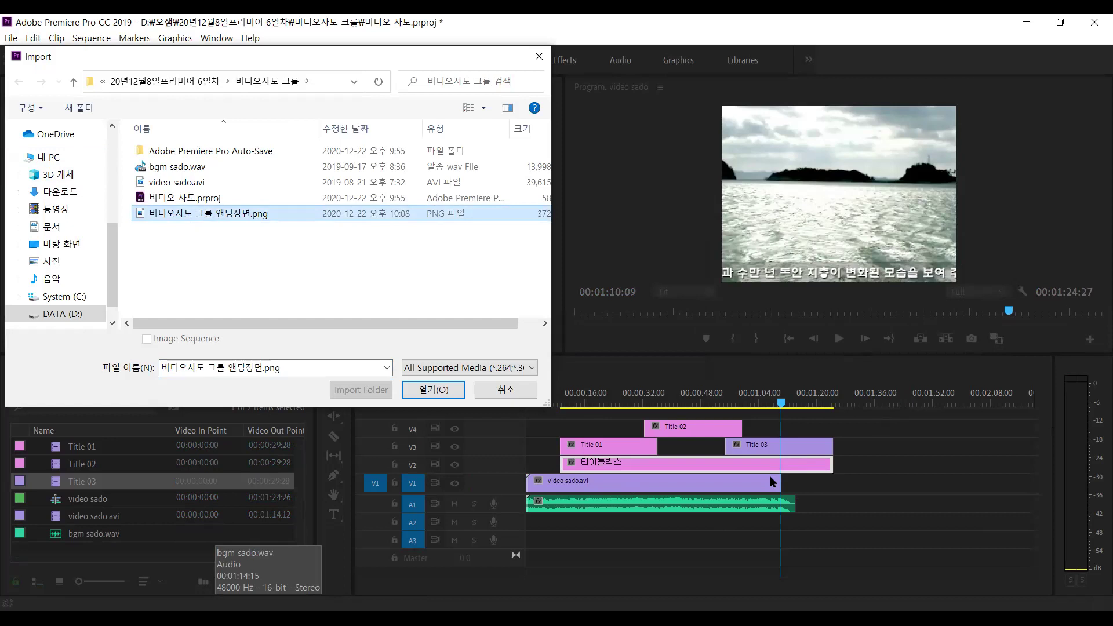
{"action": "left_click", "coordinate": [432, 394]}
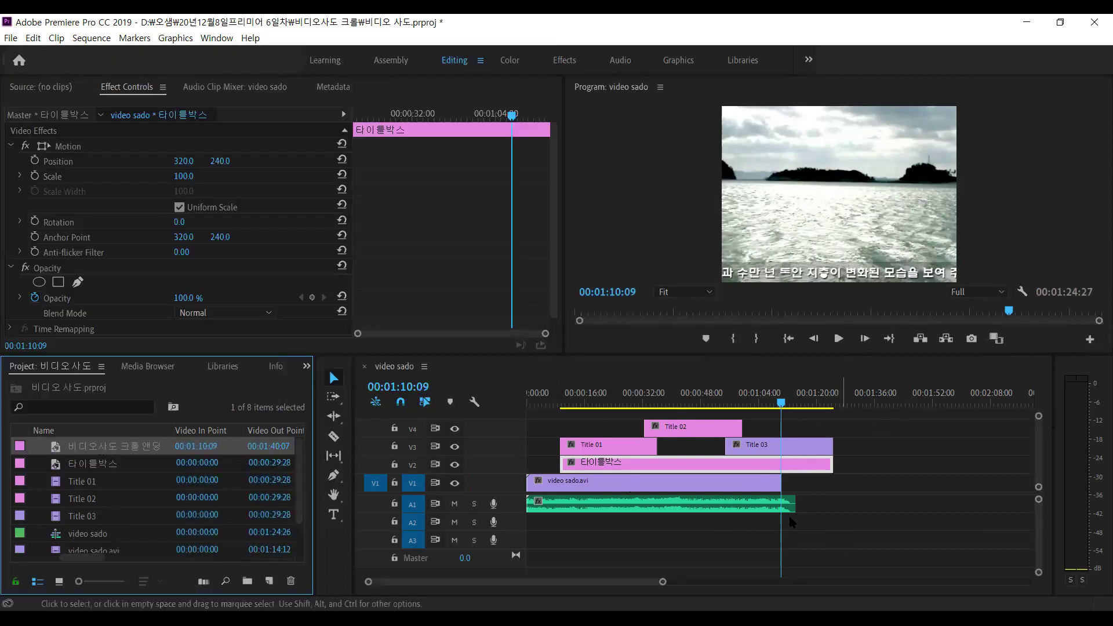
Place the ending still on V1 directly after video sado.avi and trim its end to the end of Title 03
{"action": "left_click_drag", "start_coordinate": [103, 450], "coordinate": [822, 487]}
{"action": "left_click", "coordinate": [847, 490]}
{"action": "left_click_drag", "start_coordinate": [782, 402], "coordinate": [808, 413]}
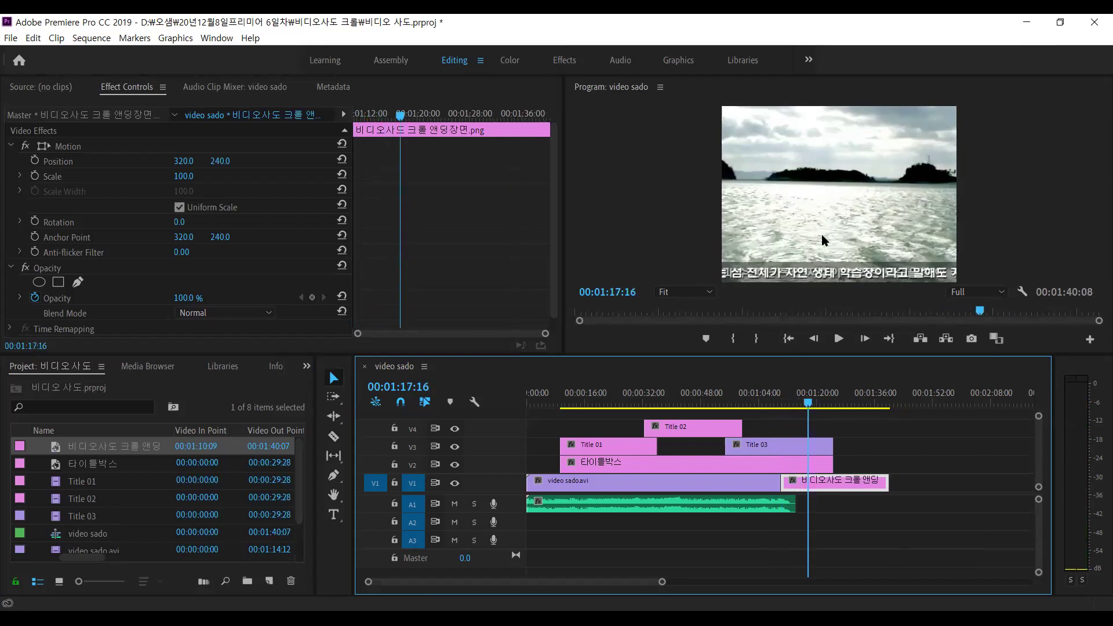
{"action": "left_click_drag", "start_coordinate": [886, 482], "coordinate": [833, 466]}
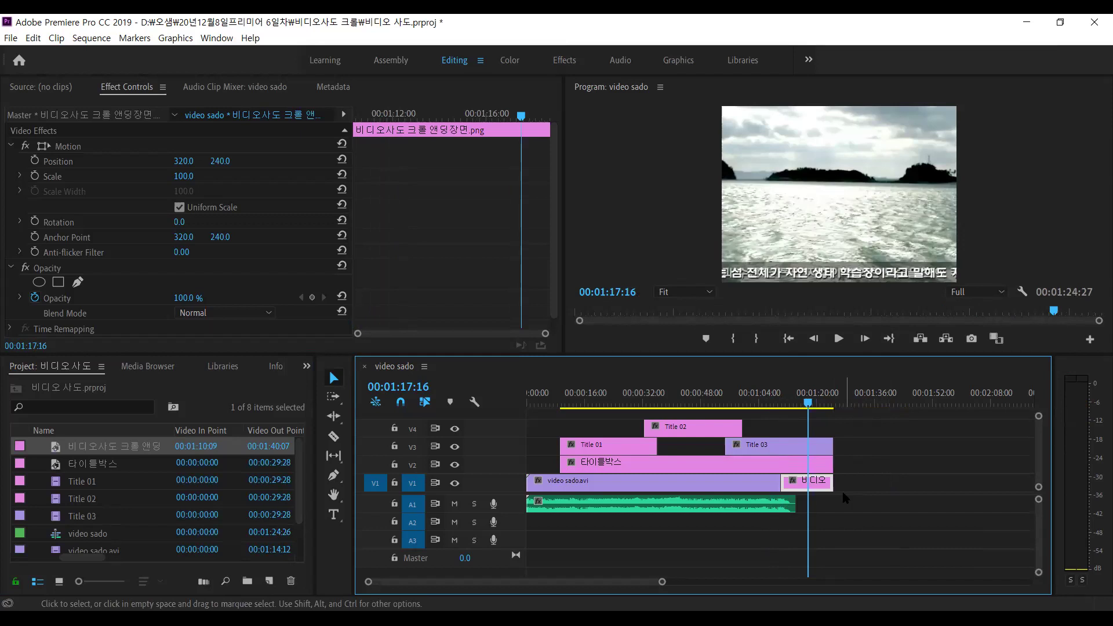
{"action": "left_click_drag", "start_coordinate": [839, 484], "coordinate": [824, 451]}
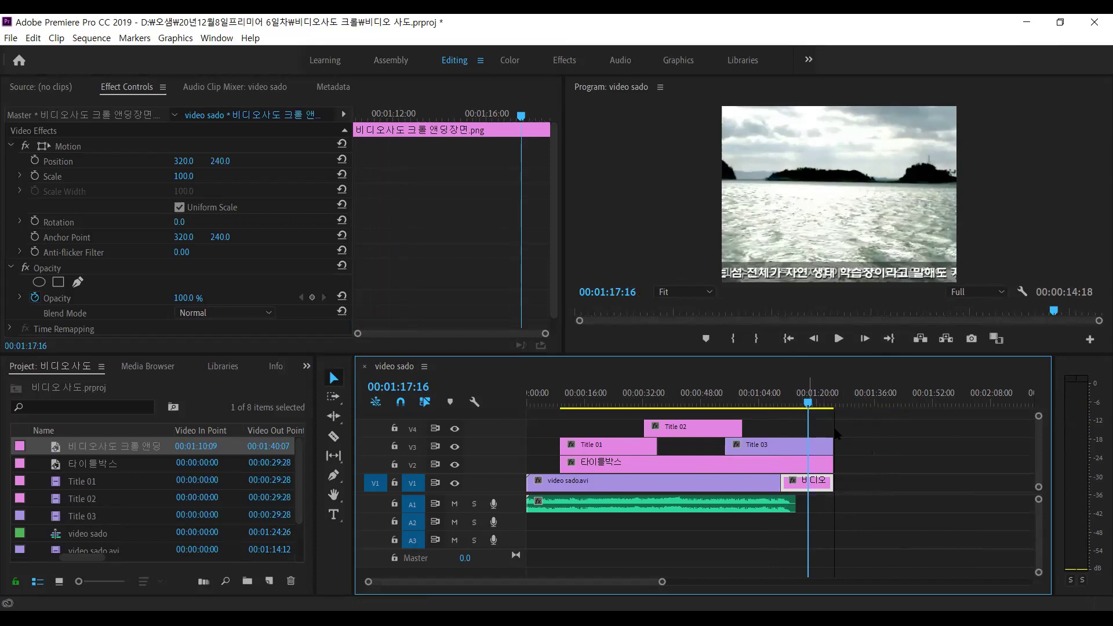
Play the sequence around the join between the video and the still, through to the end of Title 03
{"action": "left_click", "coordinate": [786, 404]}
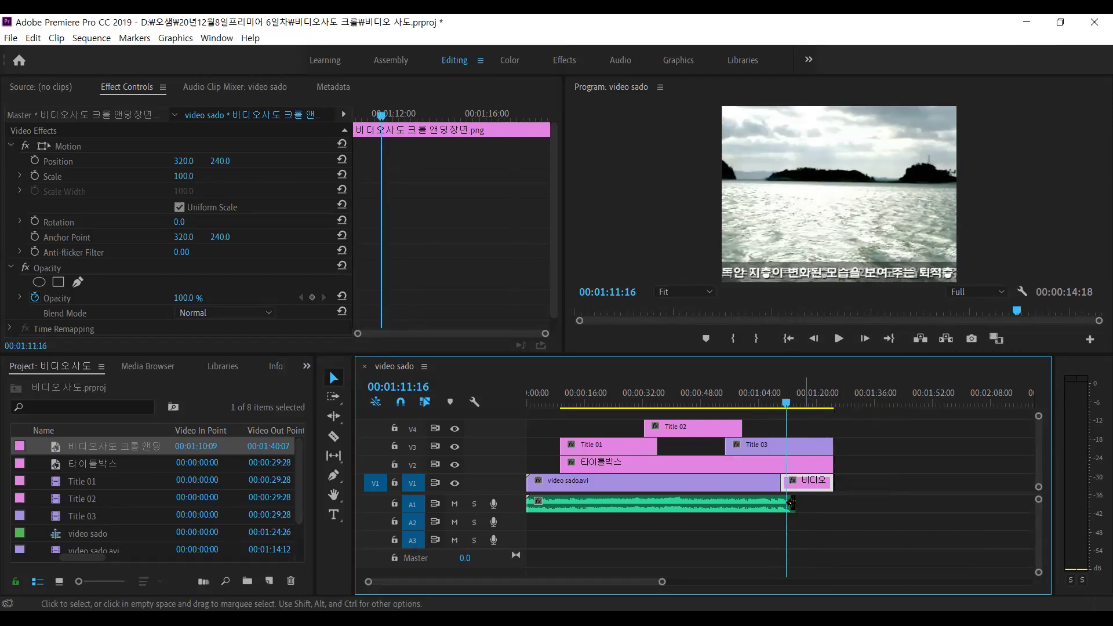
{"action": "left_click", "coordinate": [741, 401]}
{"action": "left_click", "coordinate": [664, 403]}
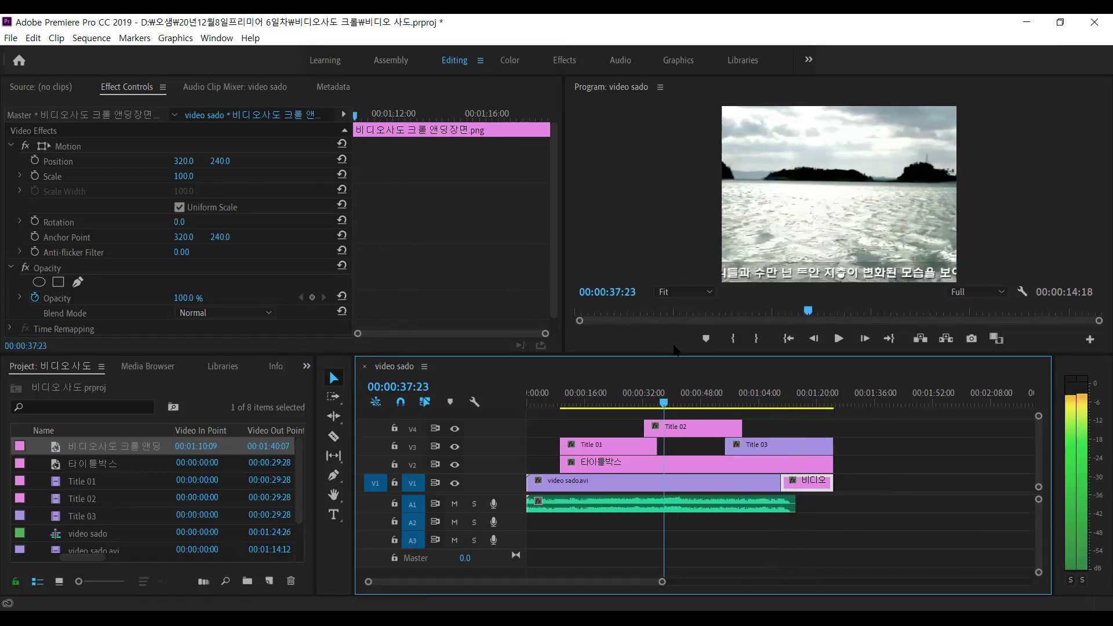
{"action": "left_click", "coordinate": [810, 401]}
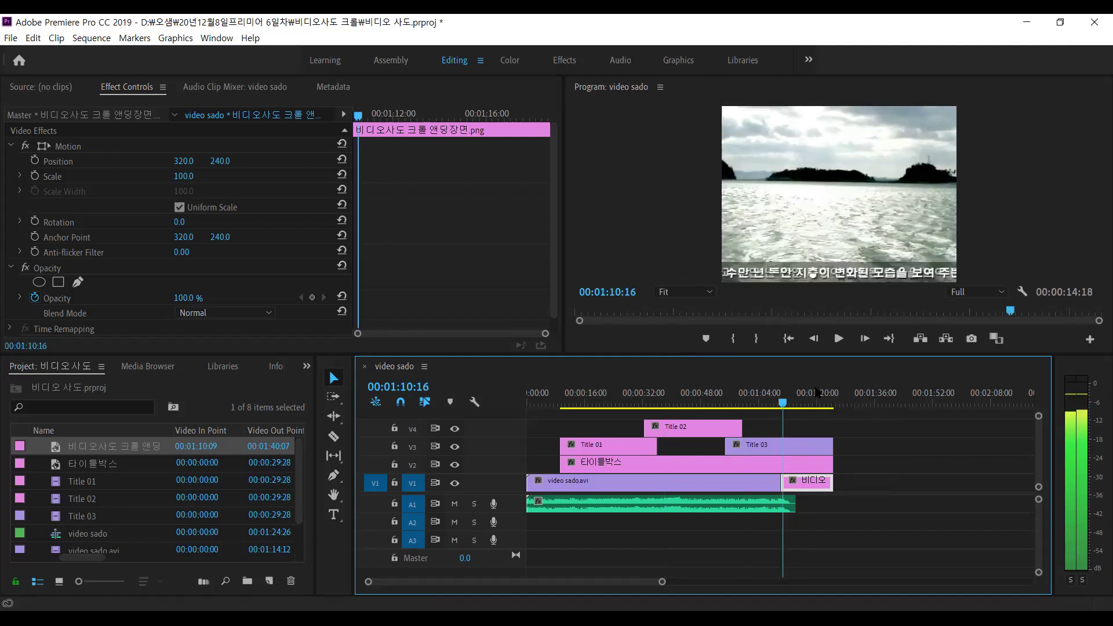
{"action": "left_click", "coordinate": [805, 391]}
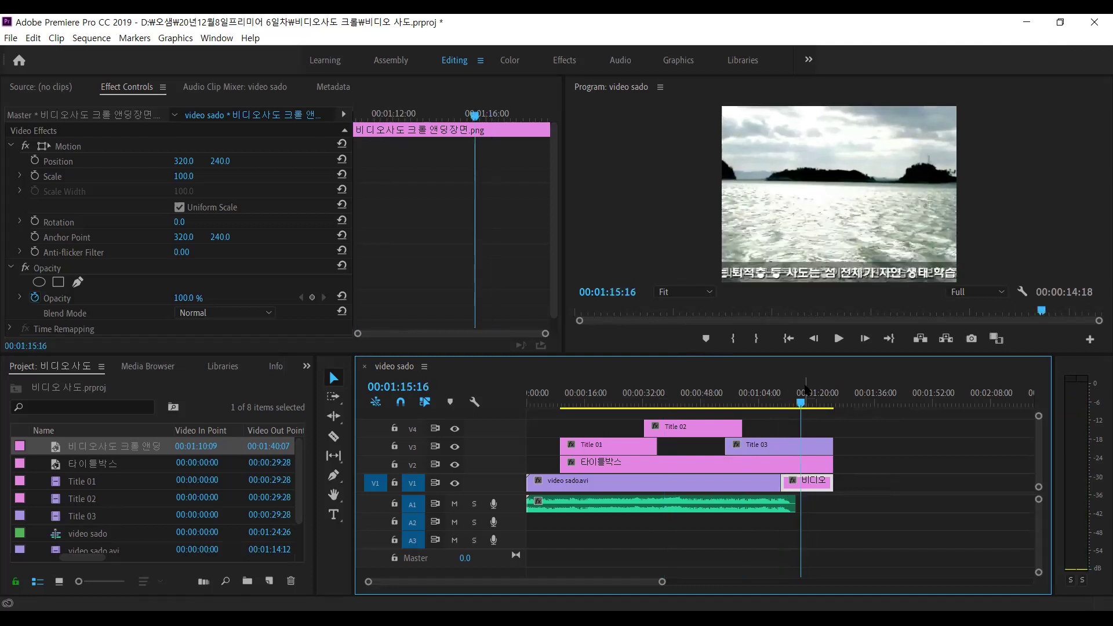
{"action": "key", "text": "space"}
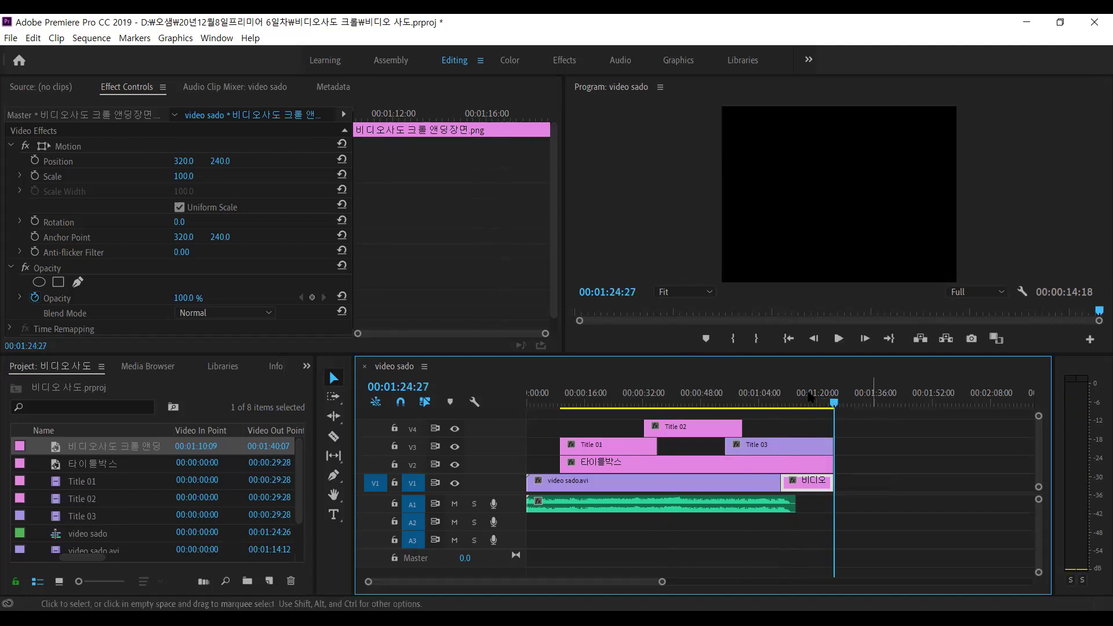
Examine the crawling title over the still in the last seconds, around 00:01:22:04 to 00:01:23:04, and select the still clip on V1
{"action": "left_click", "coordinate": [825, 401]}
{"action": "left_click_drag", "start_coordinate": [826, 404], "coordinate": [829, 404]}
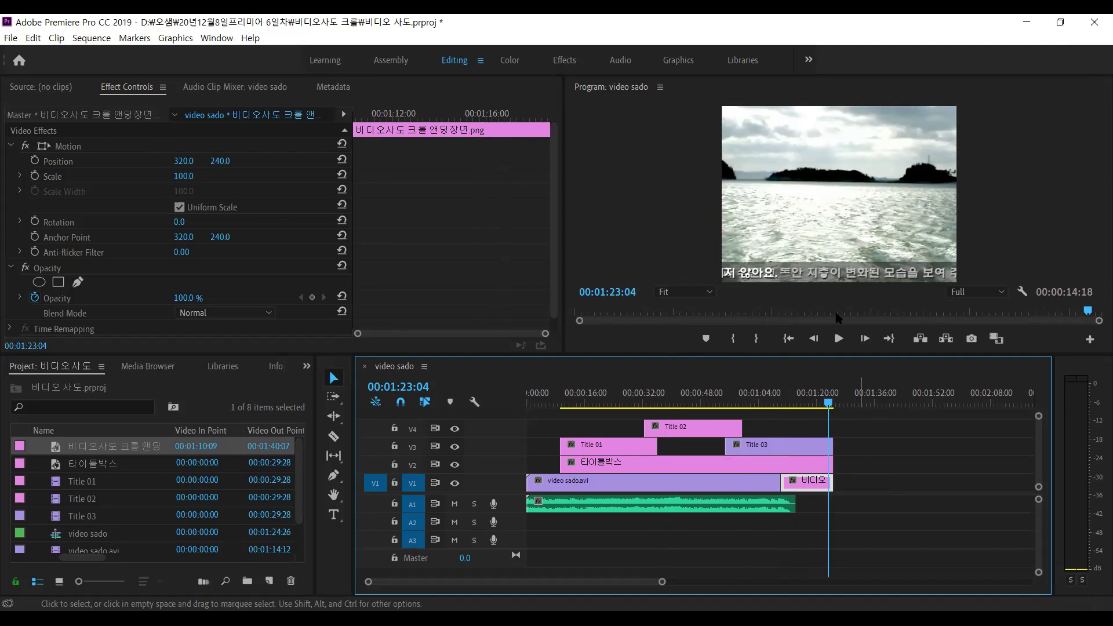
{"action": "left_click", "coordinate": [836, 291]}
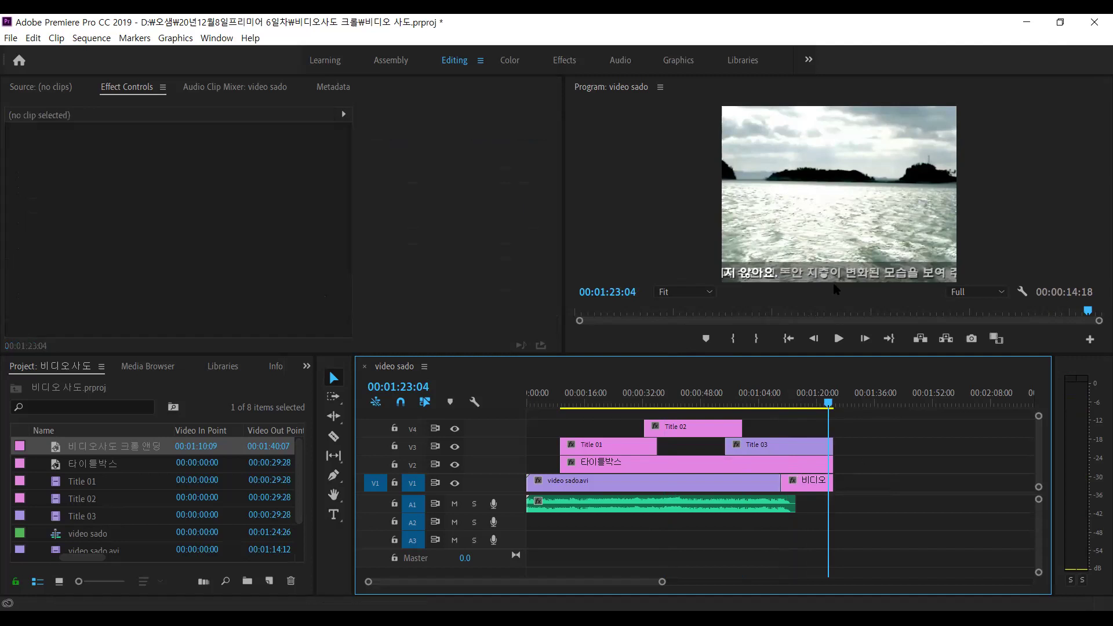
{"action": "left_click", "coordinate": [836, 407]}
{"action": "left_click", "coordinate": [826, 400]}
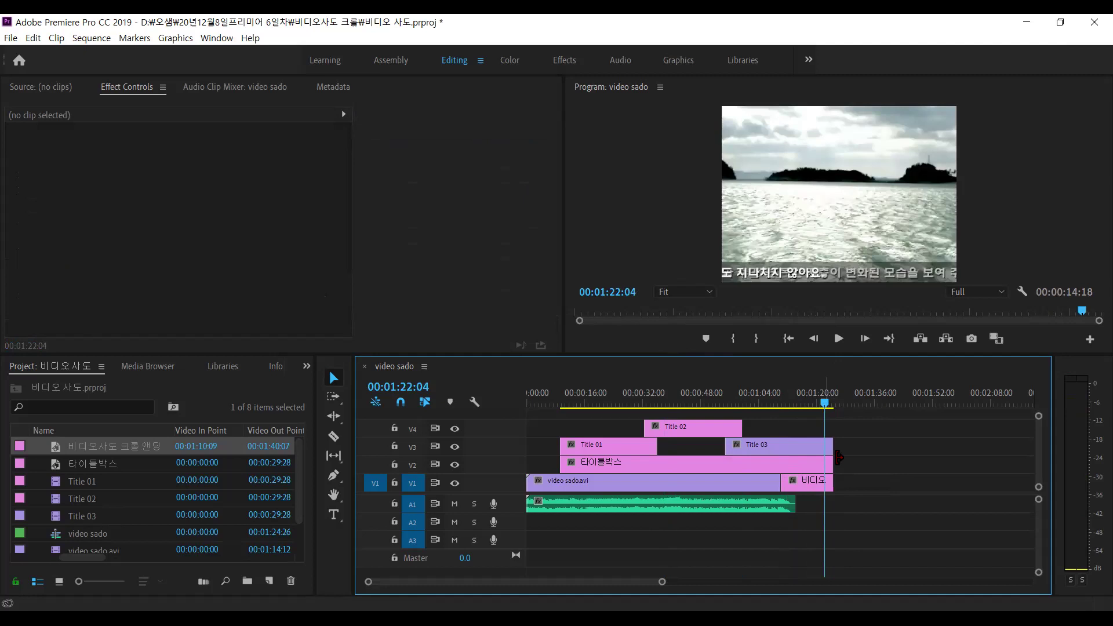
{"action": "left_click", "coordinate": [820, 488]}
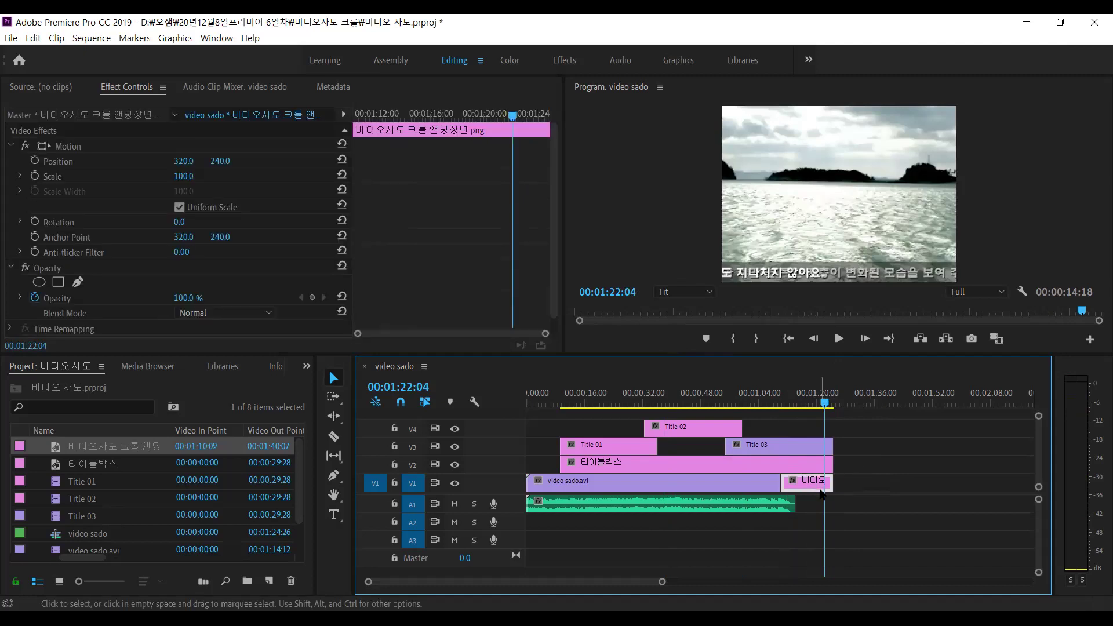
Delete the still from V1, move the playhead to 00:01:10:08 at the end of video sado.avi, and hide tracks V3 and V2
{"action": "key", "text": "Delete"}
{"action": "left_click_drag", "start_coordinate": [824, 413], "coordinate": [778, 384]}
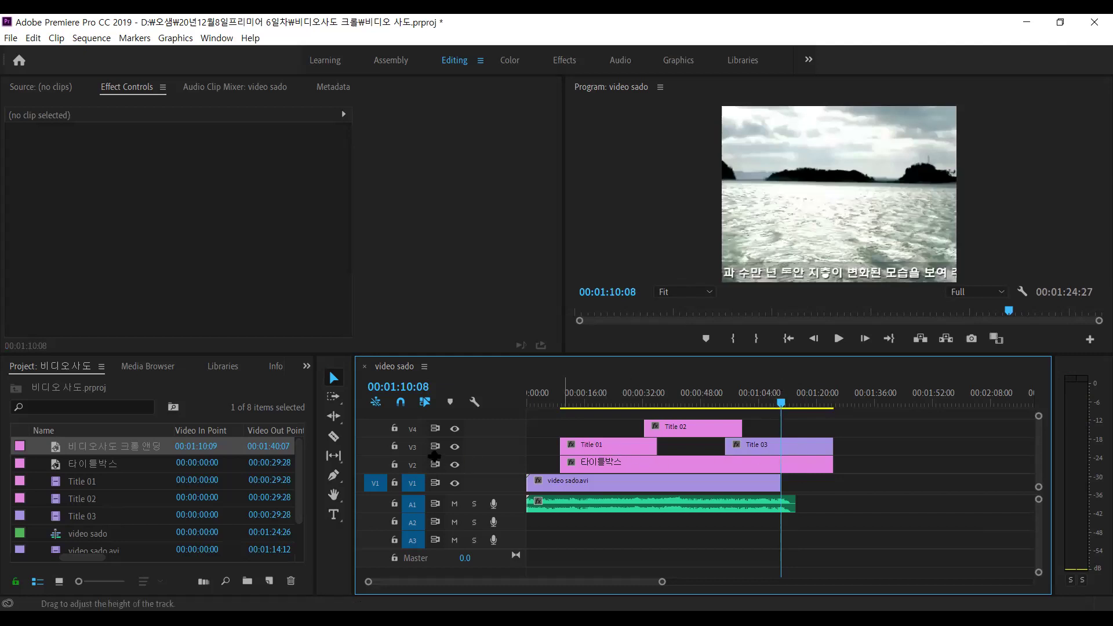
{"action": "left_click", "coordinate": [452, 447]}
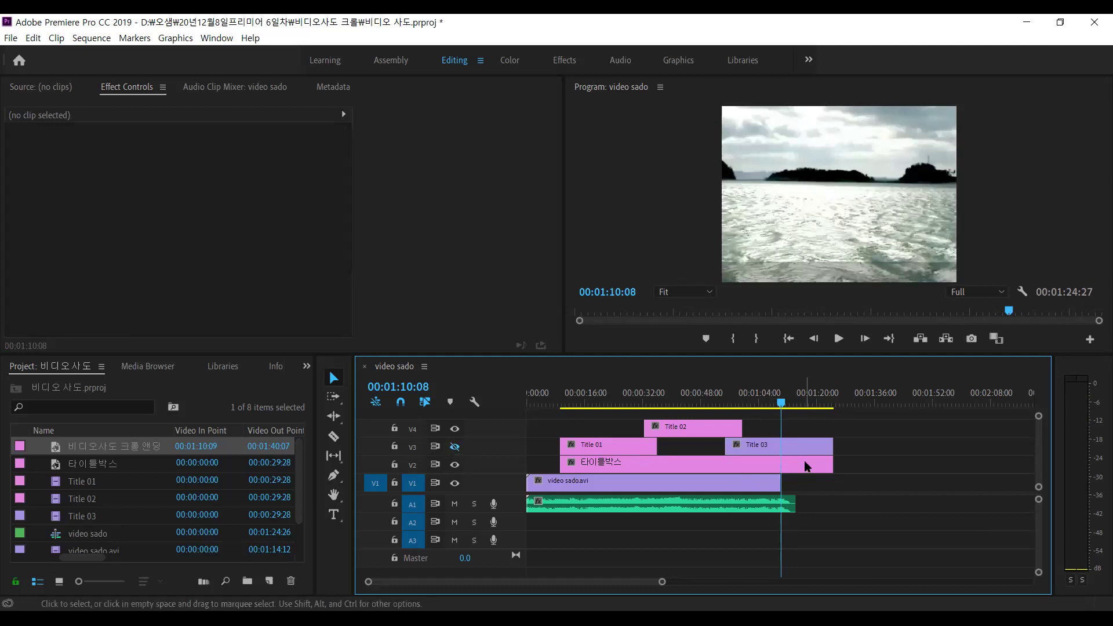
{"action": "left_click", "coordinate": [455, 464]}
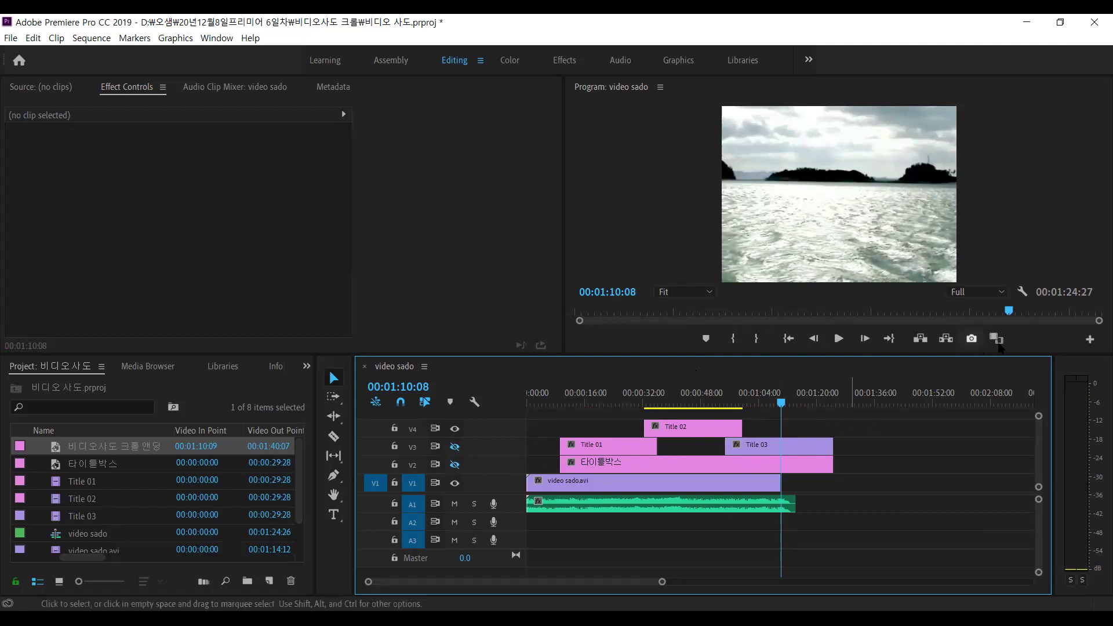
Export the current frame as a PNG named 비디오사도 크롤 앤딩장면2 into the 비디오사도 크롤 folder
{"action": "left_click", "coordinate": [972, 339]}
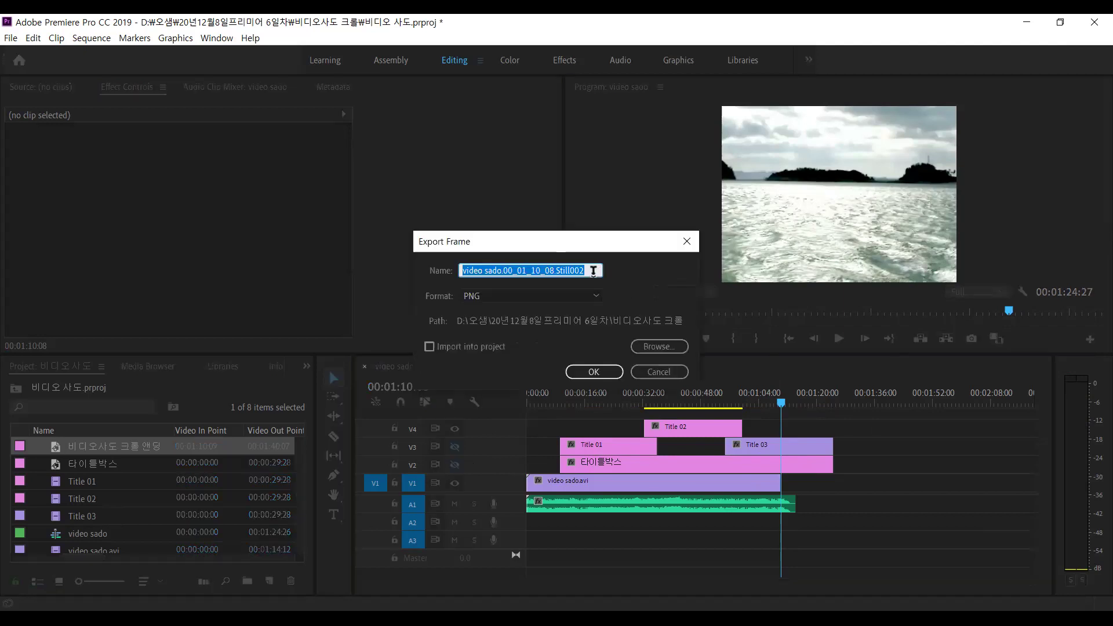
{"action": "left_click", "coordinate": [657, 347]}
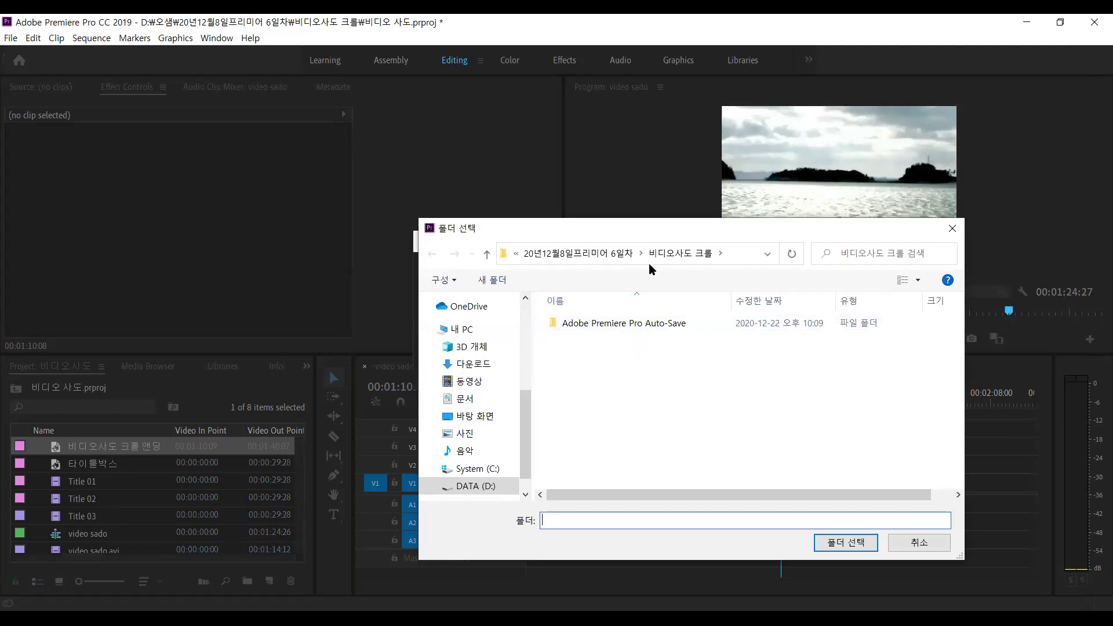
{"action": "left_click", "coordinate": [845, 543]}
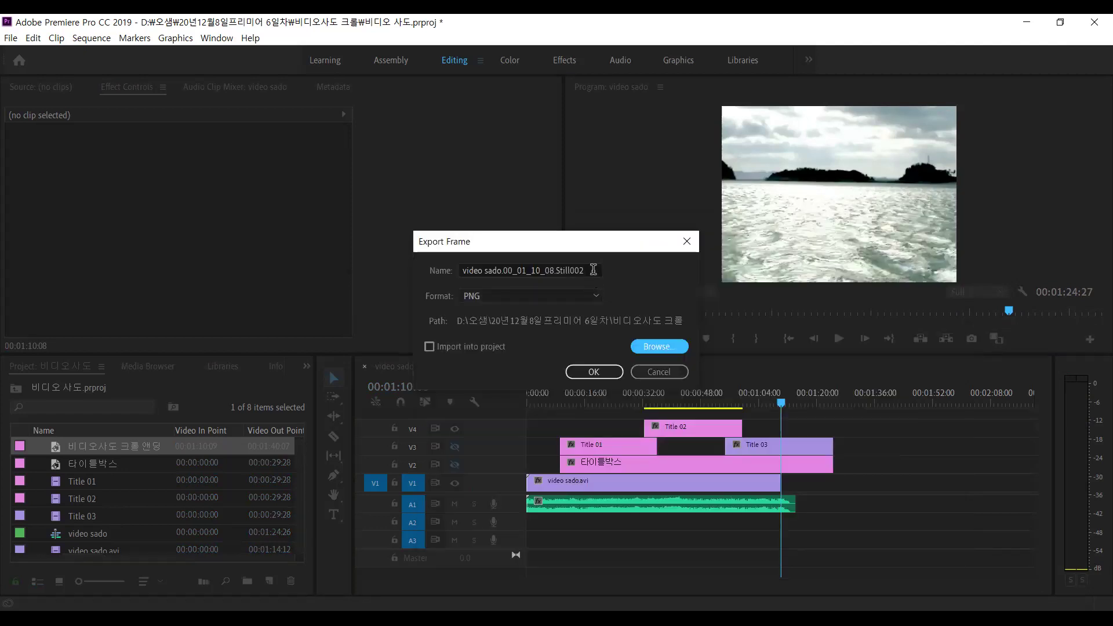
{"action": "left_click_drag", "start_coordinate": [593, 270], "coordinate": [302, 267]}
{"action": "type", "text": "비디오사도 크롤 앤딩장면"}
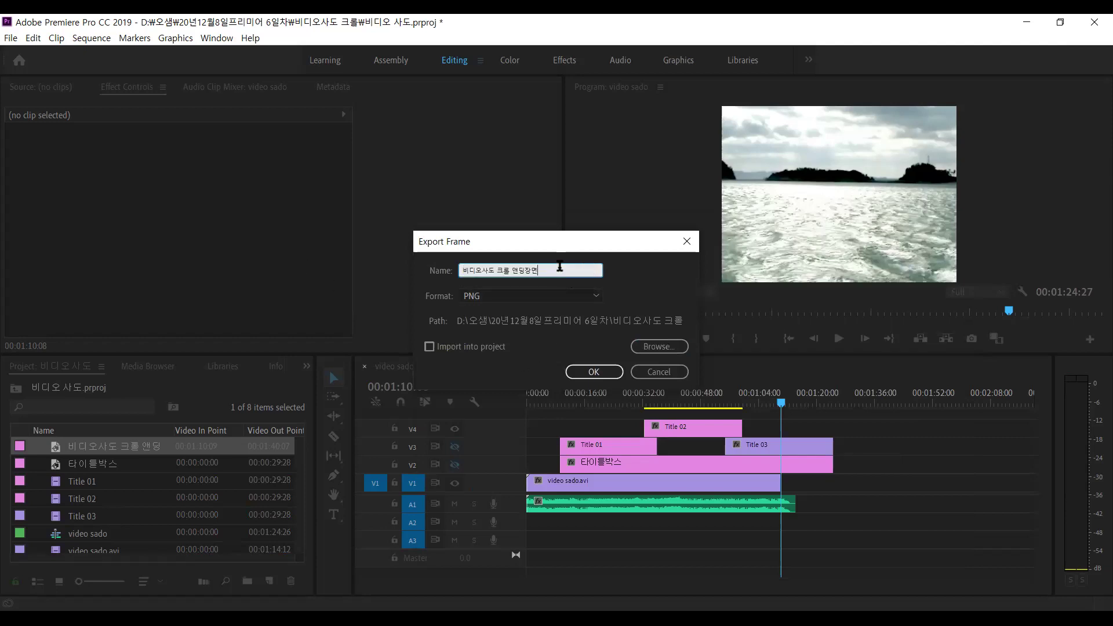
{"action": "type", "text": "2"}
{"action": "left_click", "coordinate": [593, 372]}
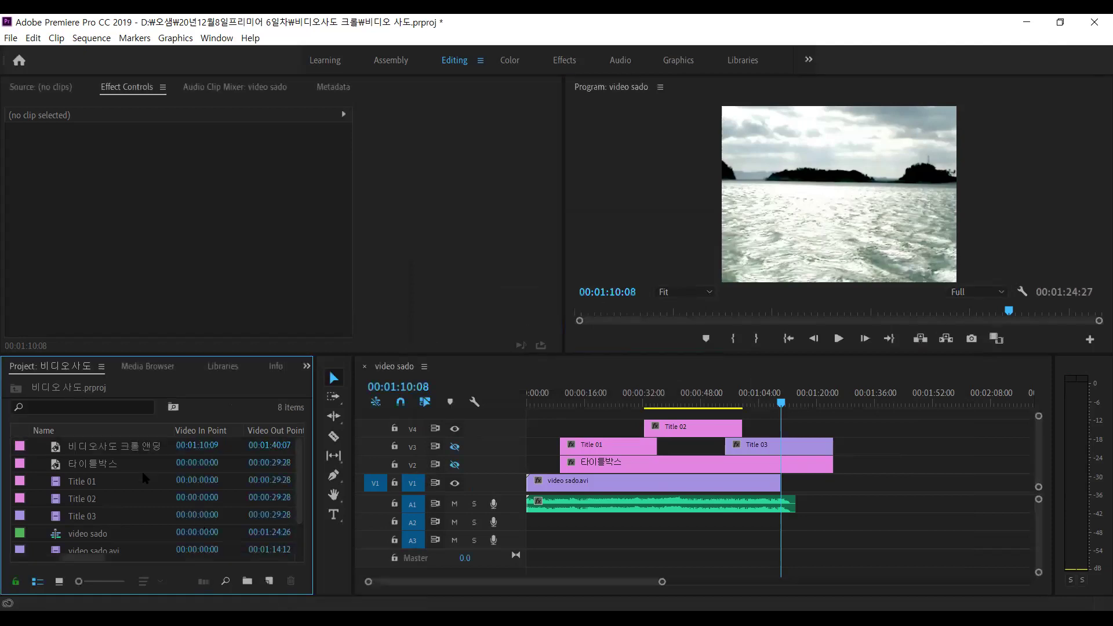
Remove the old ending still from the project and import 비디오사도 크롤 앤딩장면2.png in its place
{"action": "left_click", "coordinate": [123, 452]}
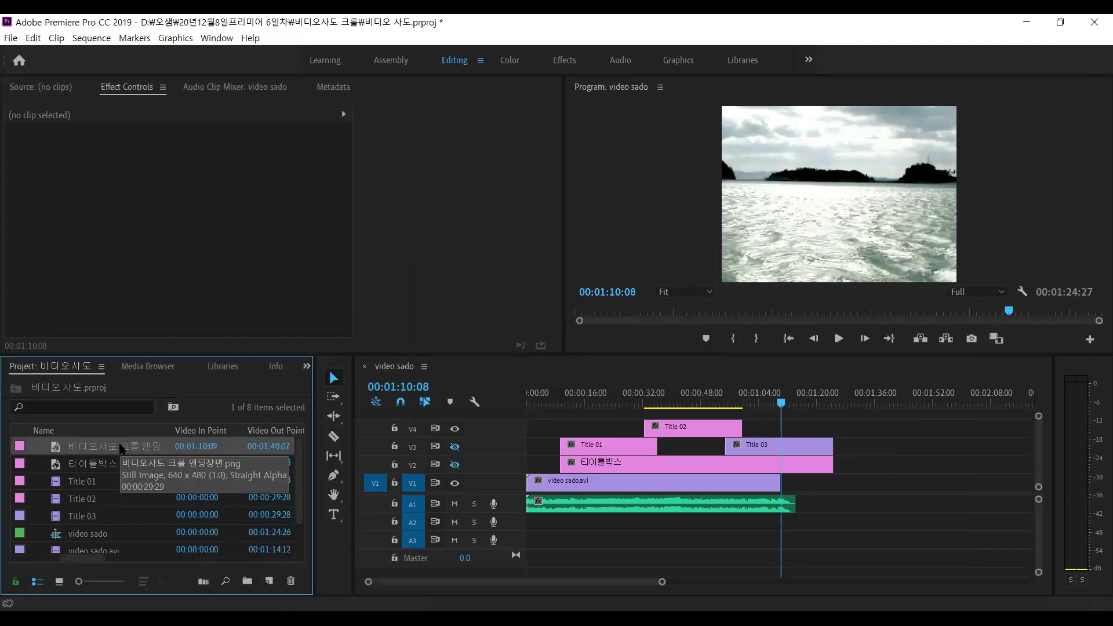
{"action": "key", "text": "Delete"}
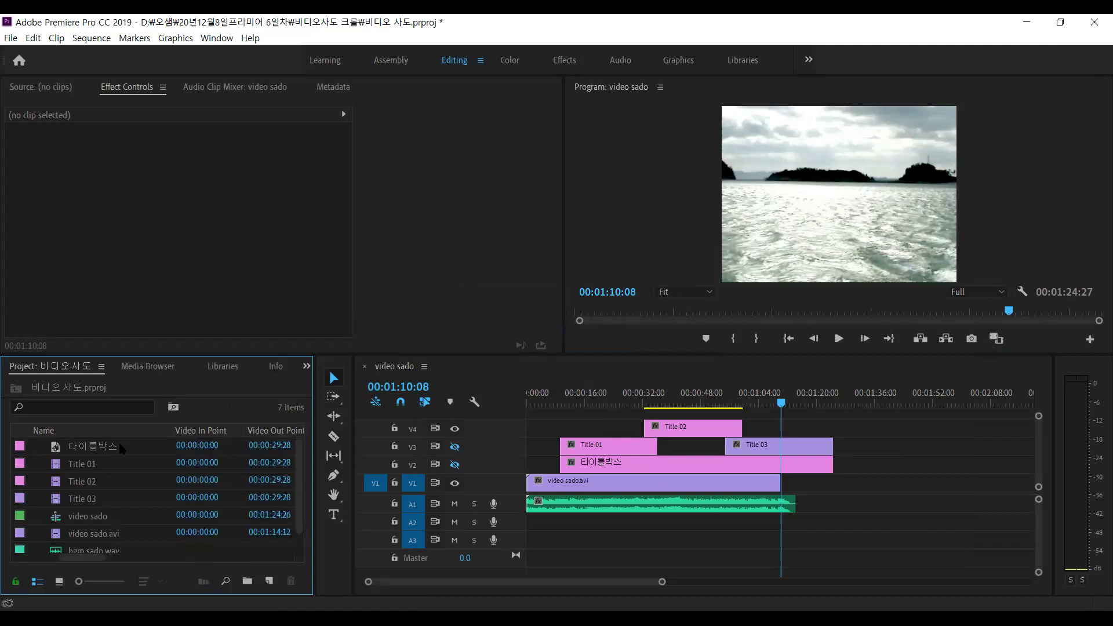
{"action": "key", "text": "ctrl+i"}
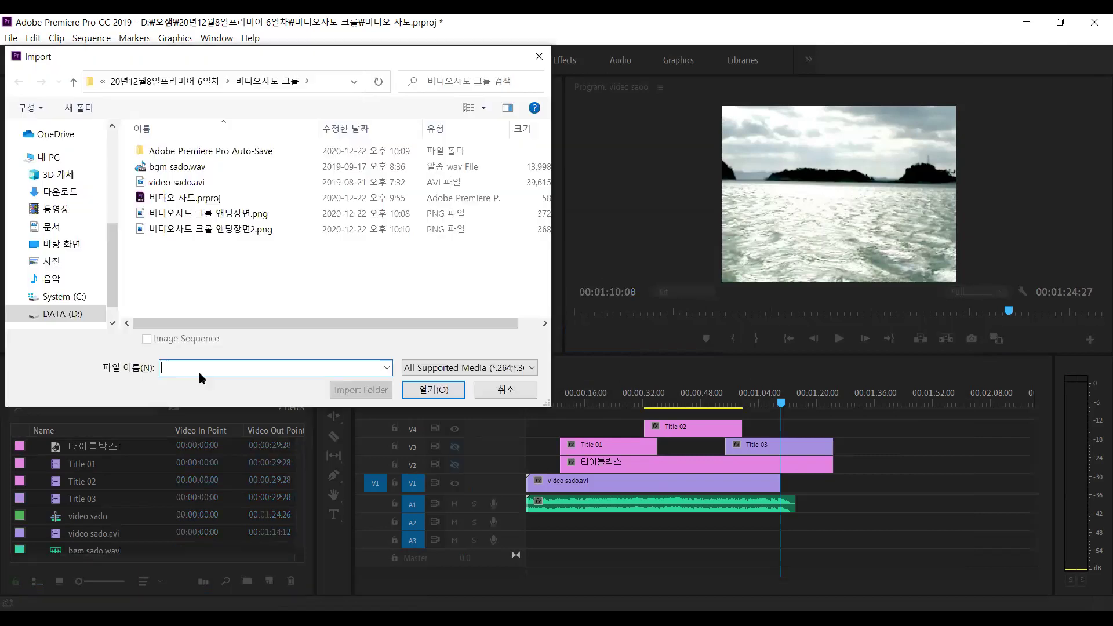
{"action": "left_click", "coordinate": [214, 232]}
{"action": "left_click", "coordinate": [452, 393]}
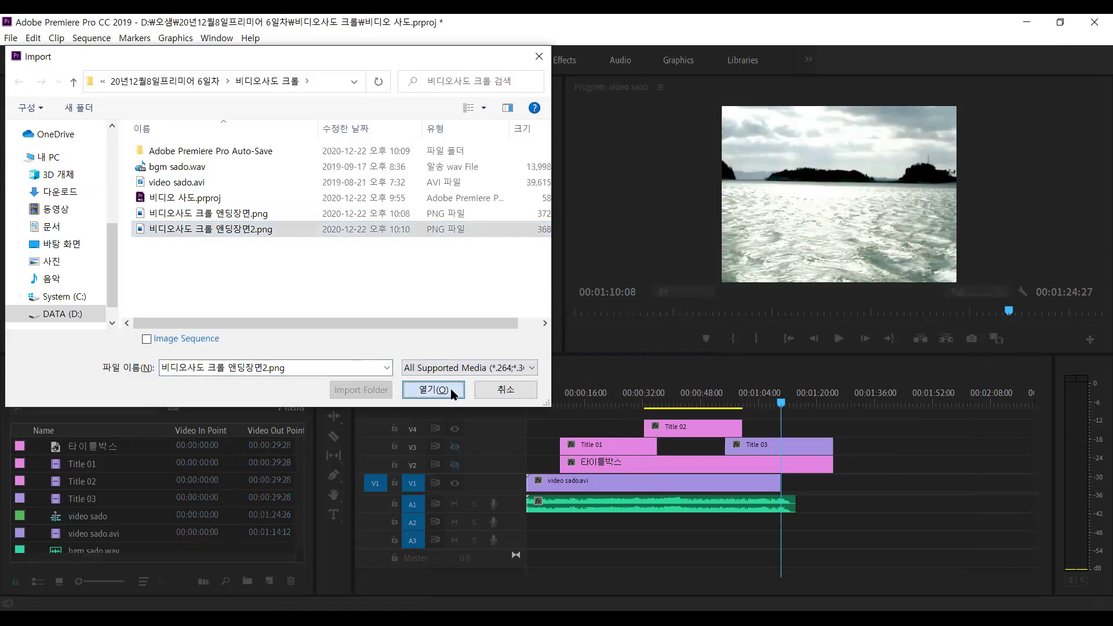
{"action": "key", "text": "Return"}
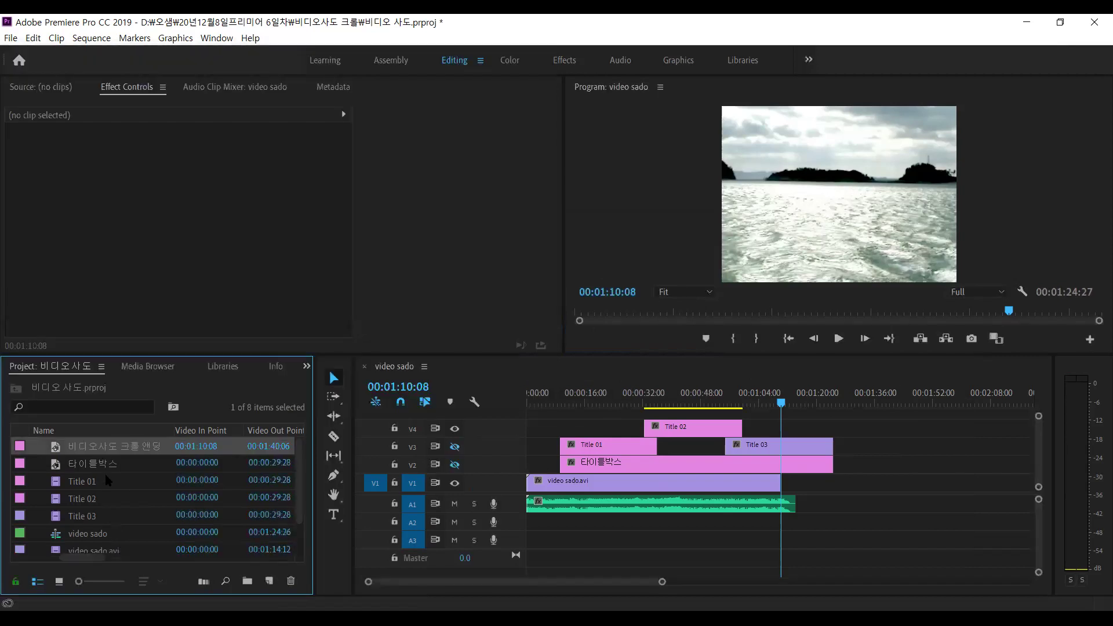
Place the new still on V1 after video sado.avi, trim it to the end of Title 03, and show tracks V2 and V3
{"action": "left_click_drag", "start_coordinate": [69, 452], "coordinate": [783, 481]}
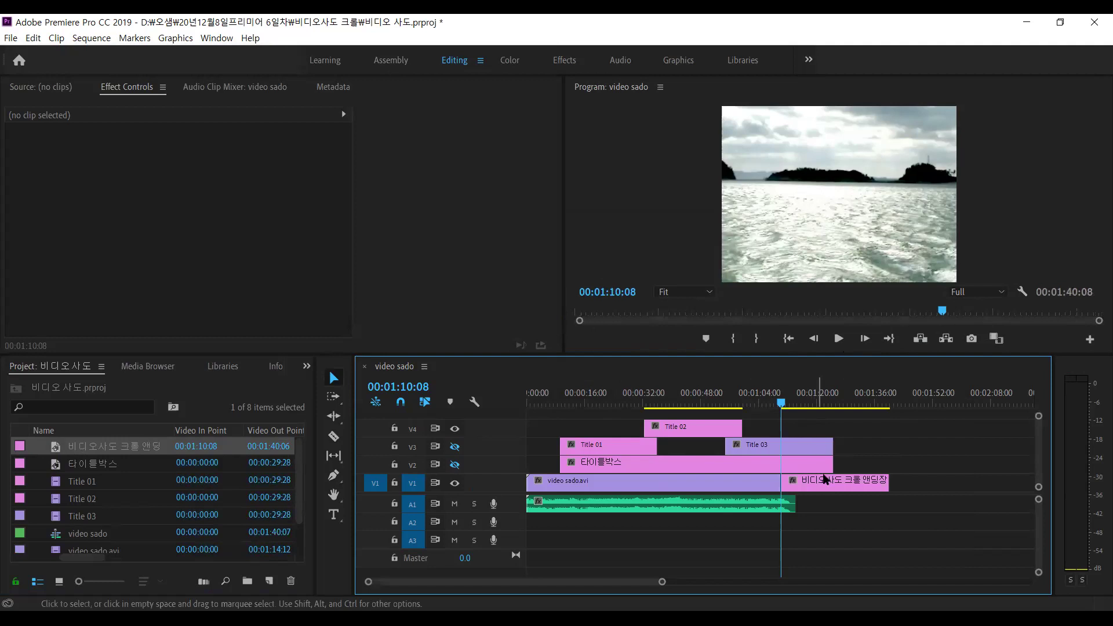
{"action": "left_click_drag", "start_coordinate": [886, 482], "coordinate": [833, 464]}
{"action": "left_click", "coordinate": [455, 465]}
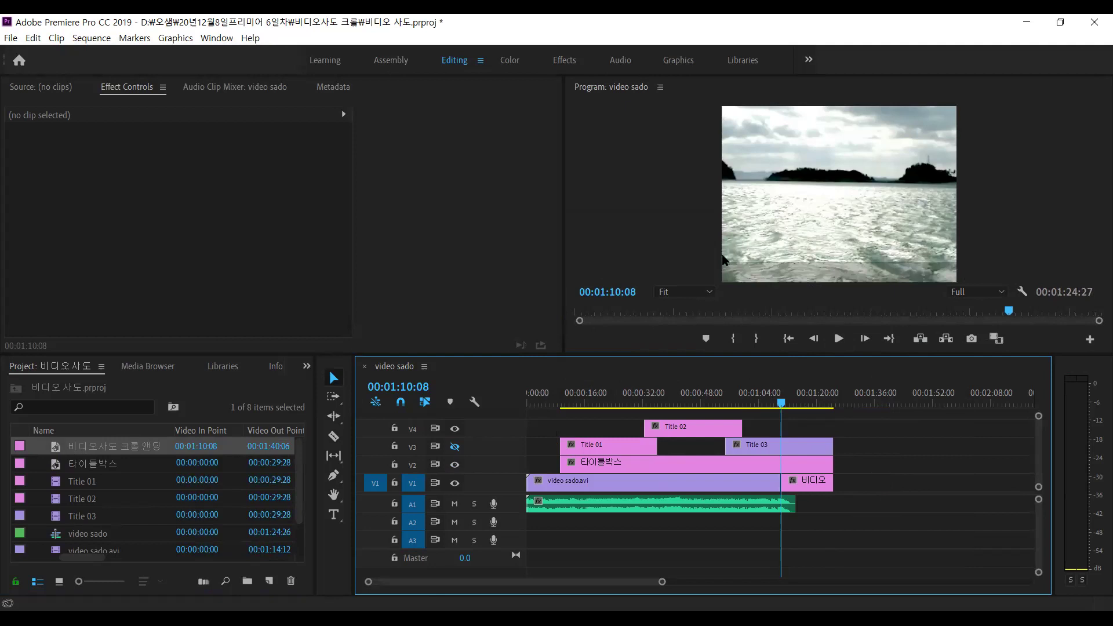
{"action": "left_click", "coordinate": [455, 446]}
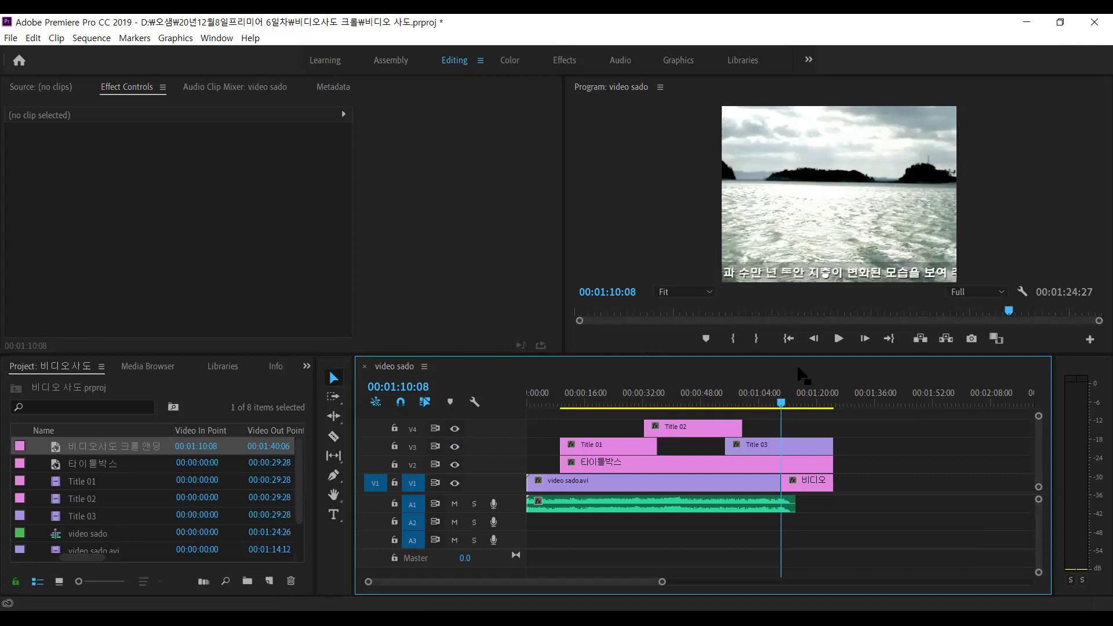
Scrub through the crawling title over the new still, park the playhead at 00:01:21:22, and save the project
{"action": "left_click_drag", "start_coordinate": [779, 398], "coordinate": [829, 411]}
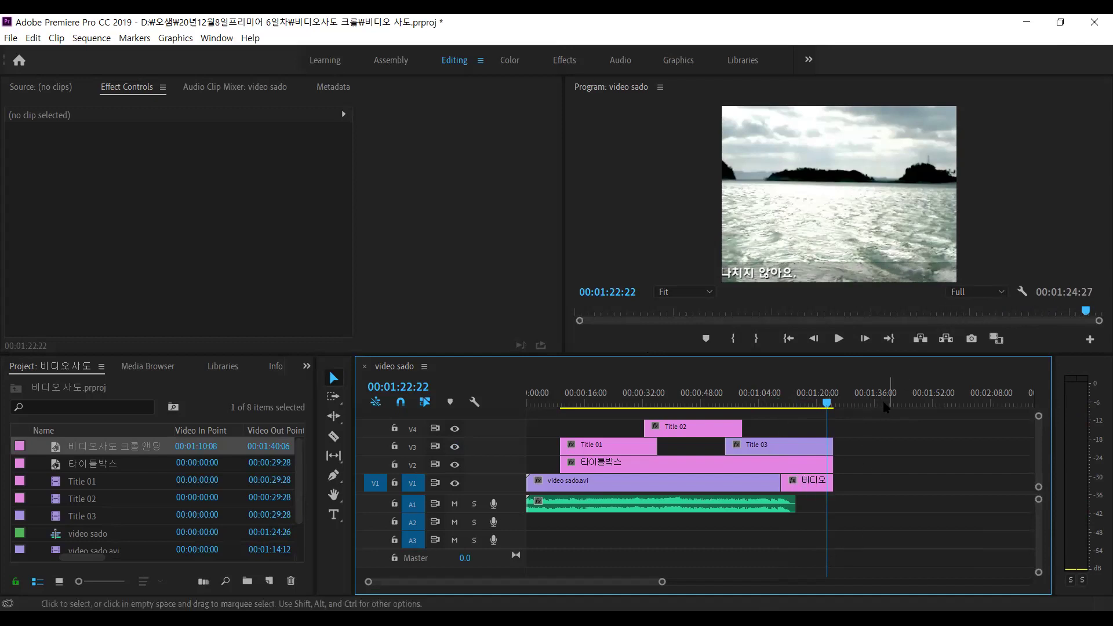
{"action": "left_click", "coordinate": [835, 402]}
{"action": "left_click_drag", "start_coordinate": [839, 404], "coordinate": [823, 404]}
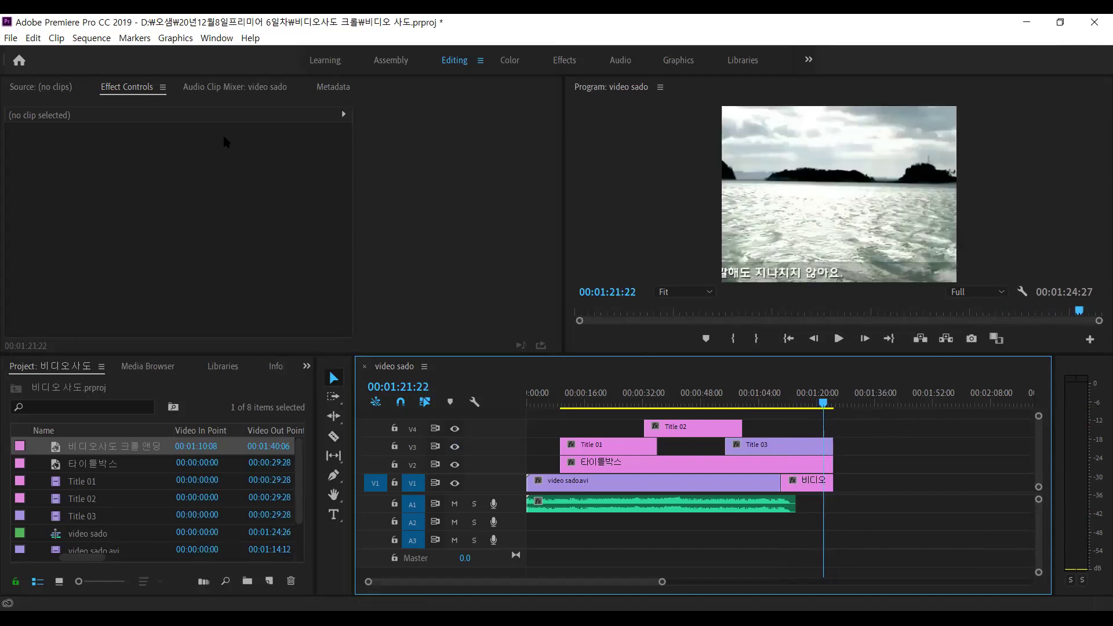
{"action": "left_click", "coordinate": [11, 38]}
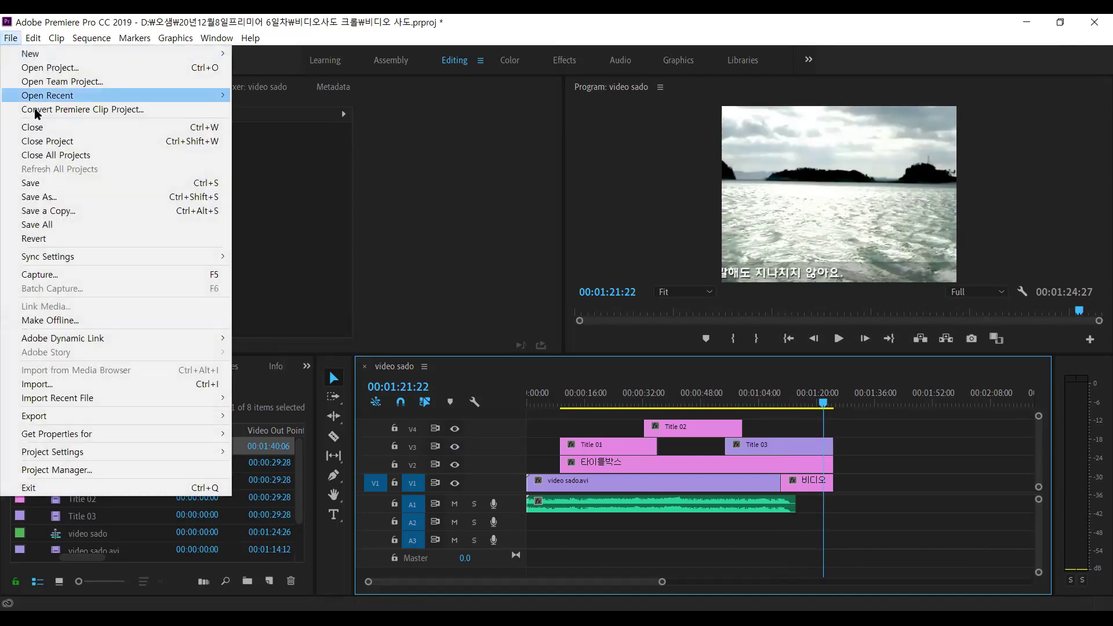
{"action": "left_click", "coordinate": [88, 183]}
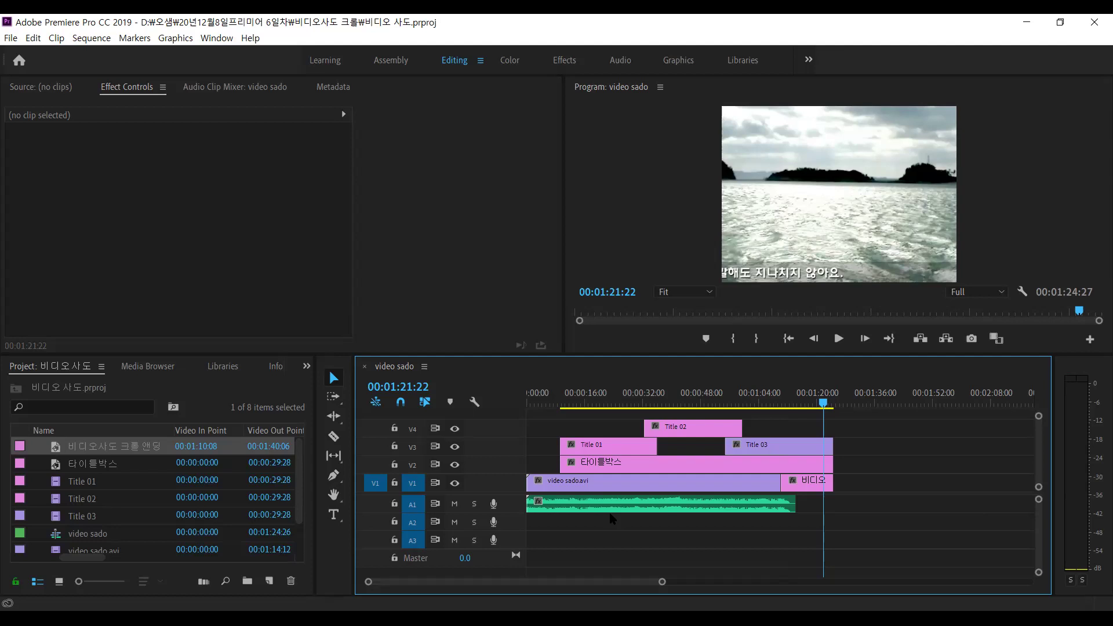
Open the 타이틀박스 title on V2, review its Roll/Crawl Options with the Still type, and close the title editor
{"action": "left_click", "coordinate": [626, 471]}
{"action": "double_click", "coordinate": [627, 471]}
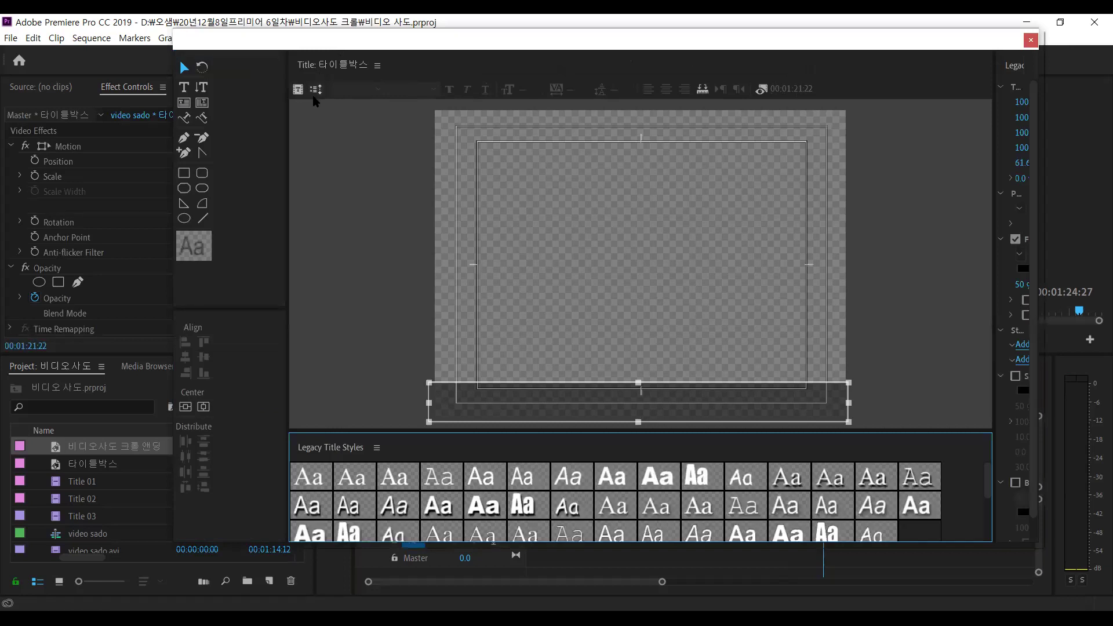
{"action": "left_click", "coordinate": [315, 90]}
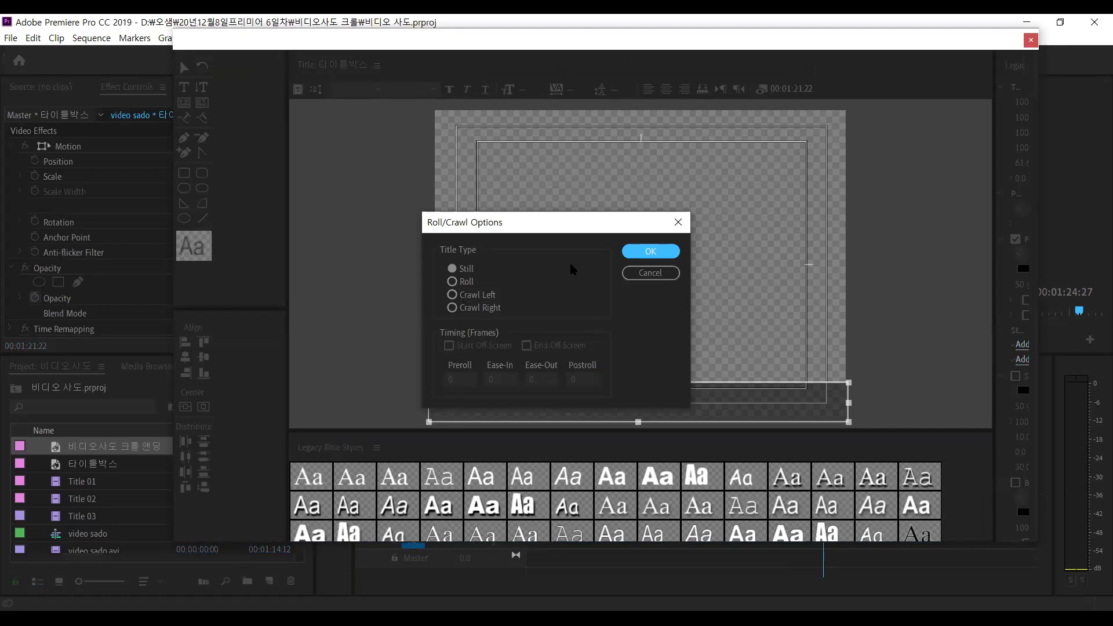
{"action": "left_click", "coordinate": [641, 252]}
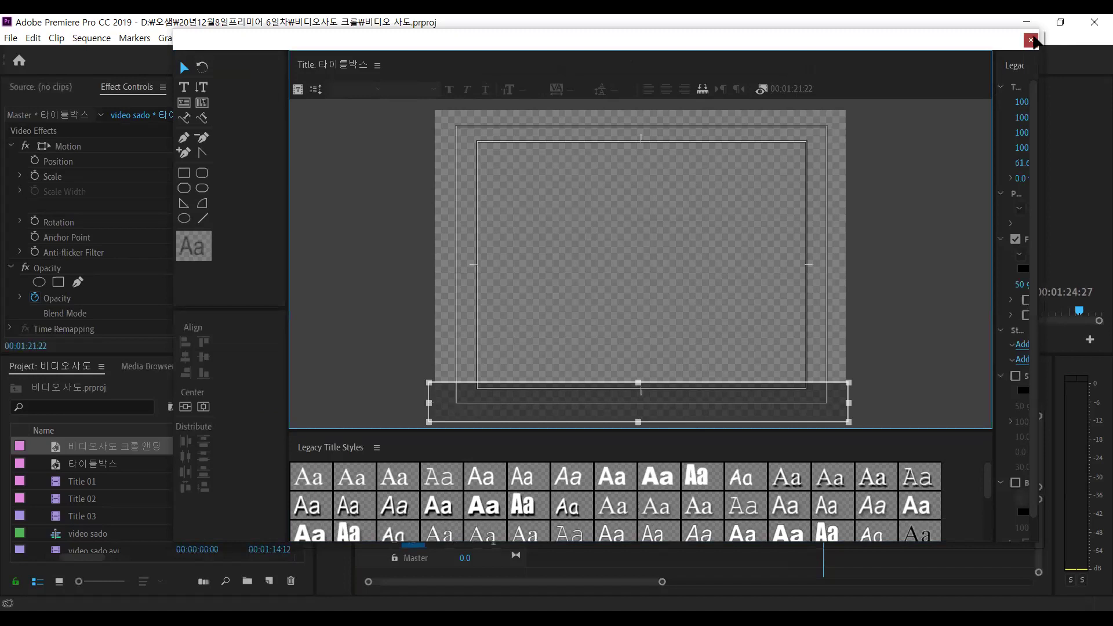
{"action": "left_click", "coordinate": [1031, 40]}
Add a text box reading 비디오사도 크롤 앤딩장면 over the picture at 00:01:21:22 and set its text fill to black (000000)
{"action": "left_click", "coordinate": [334, 515]}
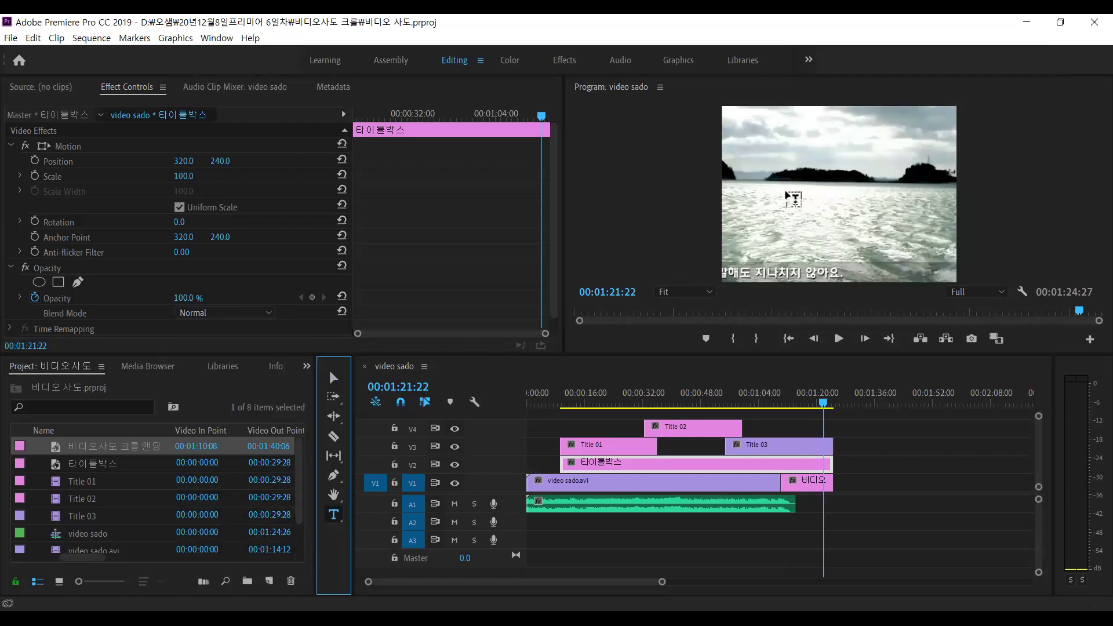
{"action": "left_click", "coordinate": [765, 145]}
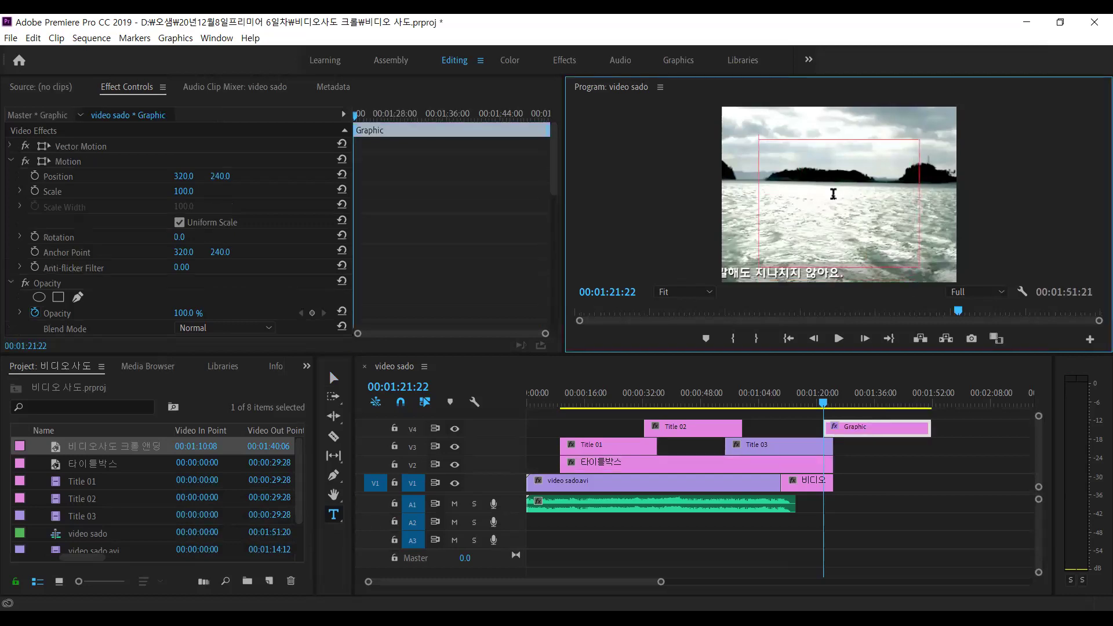
{"action": "left_click_drag", "start_coordinate": [893, 259], "coordinate": [753, 139]}
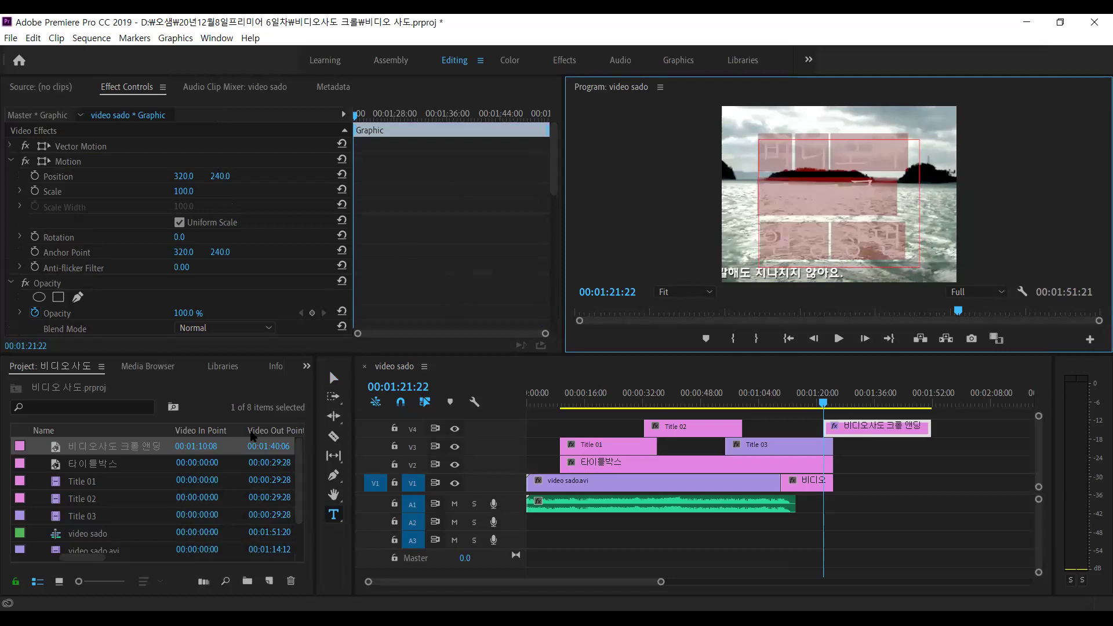
{"action": "scroll", "coordinate": [76, 277], "scroll_direction": "down", "scroll_amount": 5}
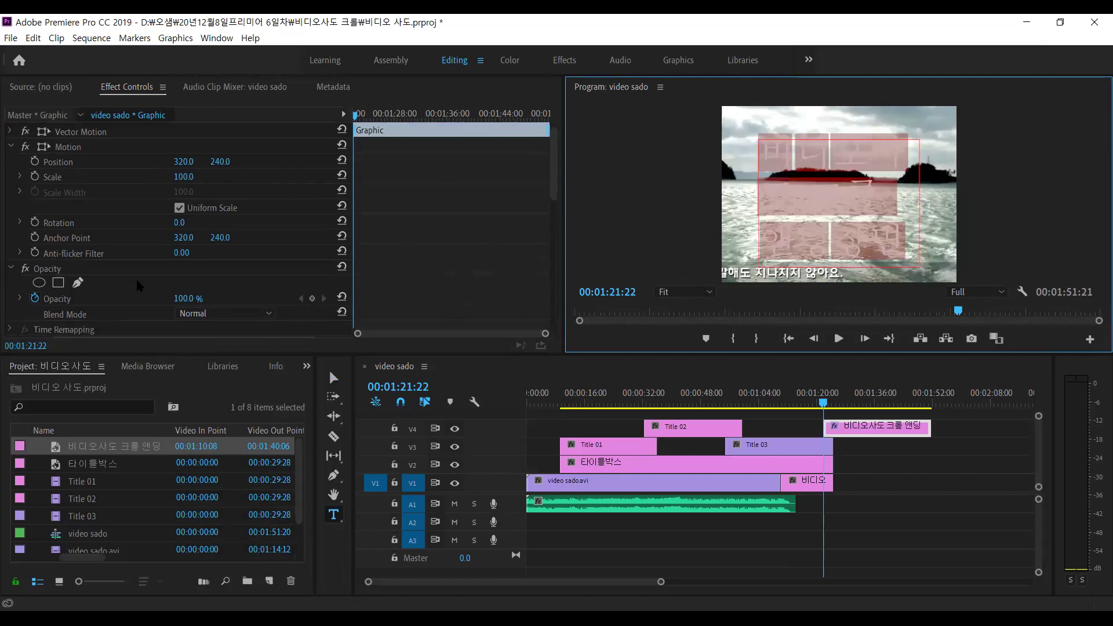
{"action": "scroll", "coordinate": [75, 276], "scroll_direction": "down", "scroll_amount": 5}
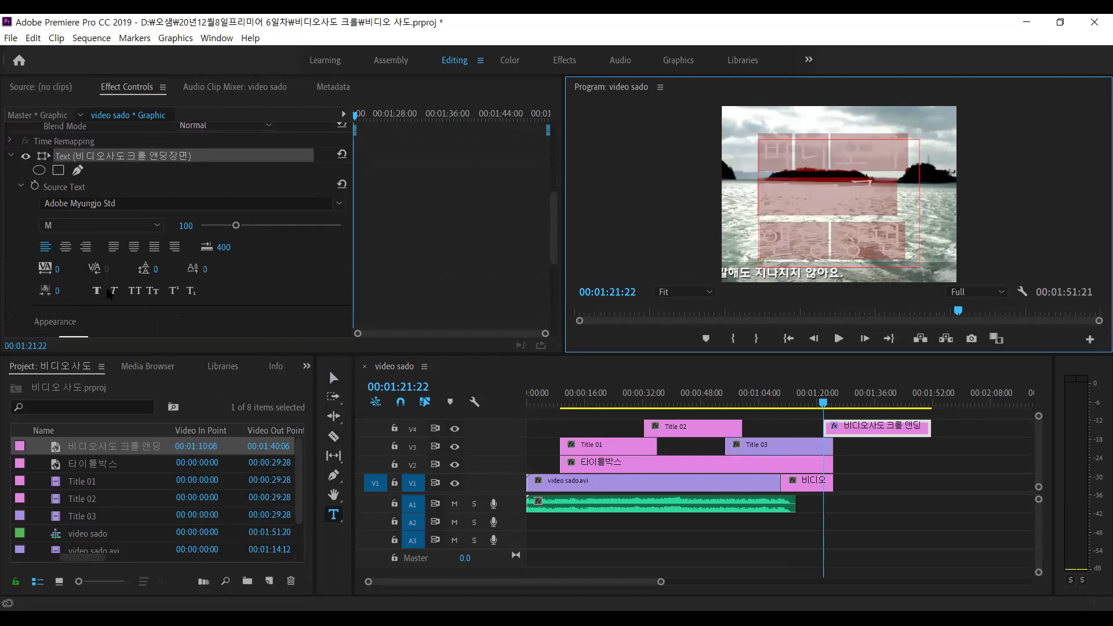
{"action": "left_click", "coordinate": [74, 271]}
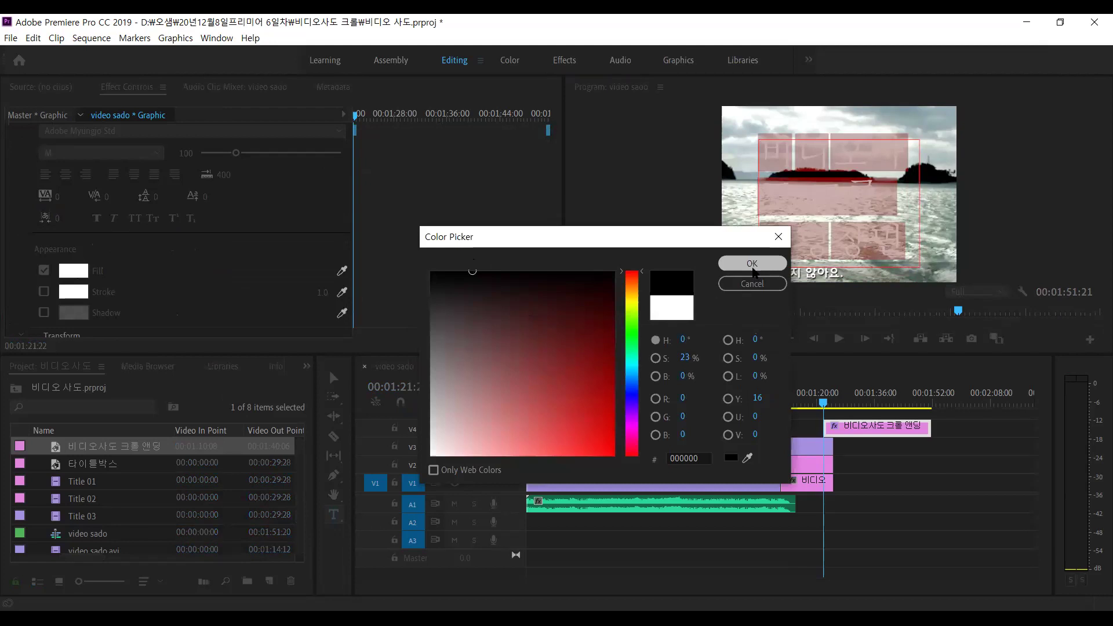
{"action": "left_click", "coordinate": [752, 264]}
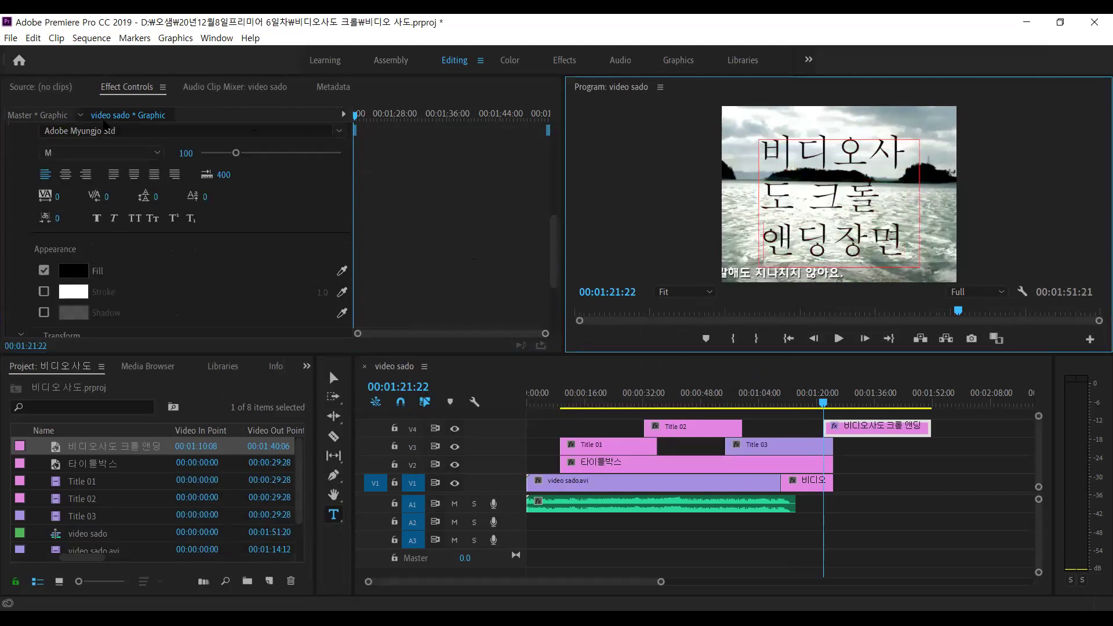
Select the new text box with the Selection tool and shift it slightly up and left in the frame
{"action": "left_click", "coordinate": [334, 380]}
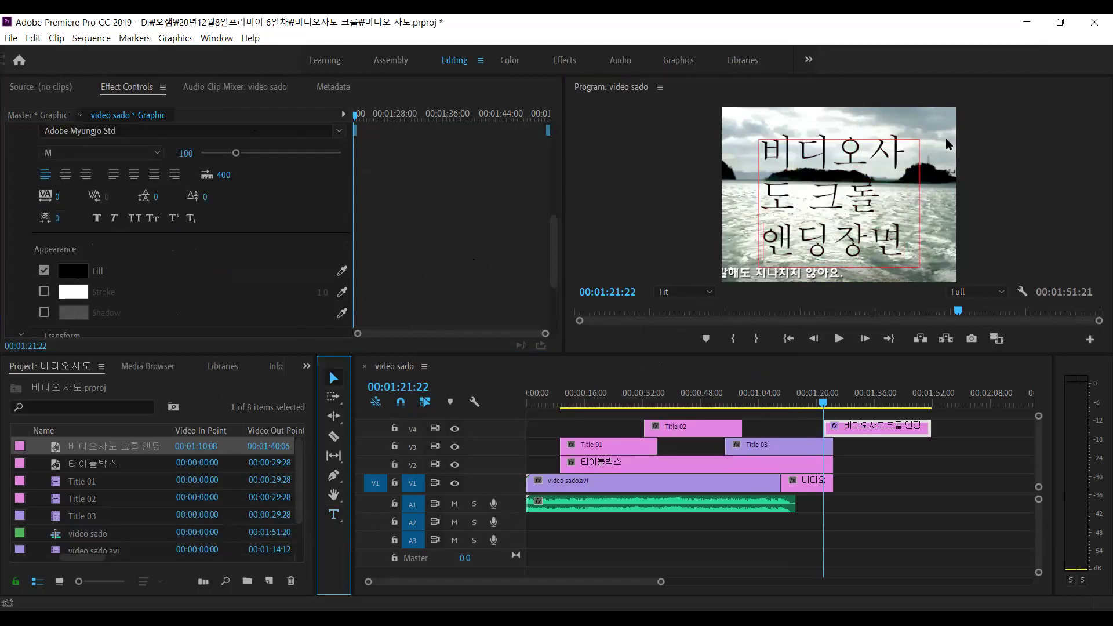
{"action": "left_click", "coordinate": [836, 182]}
{"action": "left_click", "coordinate": [837, 182]}
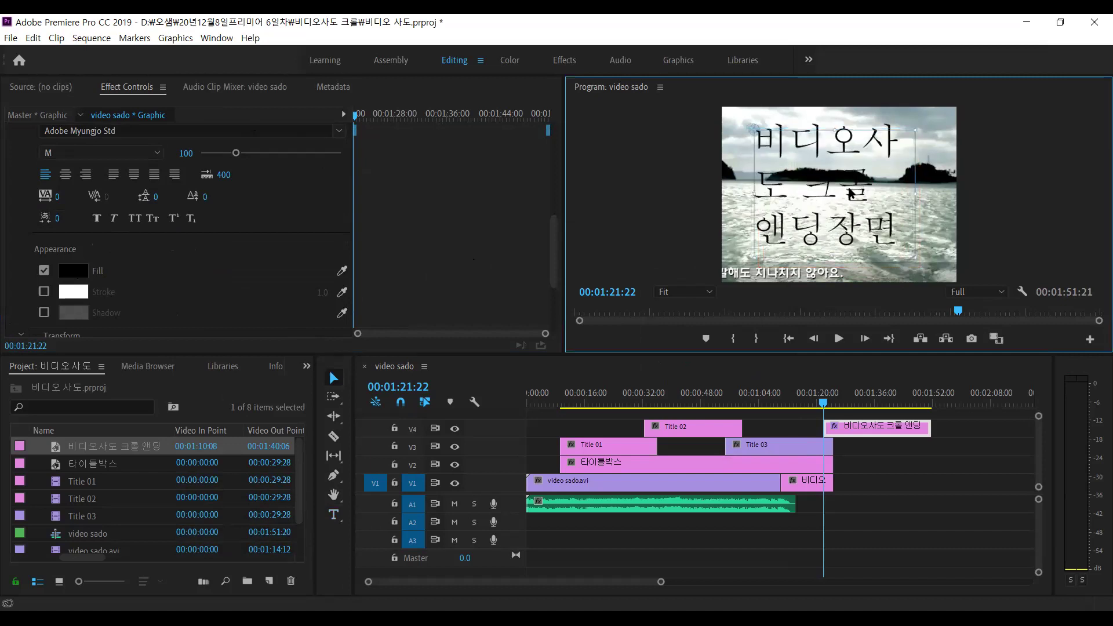
Switch to the Graphics workspace and show the Essential Graphics editing properties of the text graphic clip on V4
{"action": "left_click", "coordinate": [677, 66]}
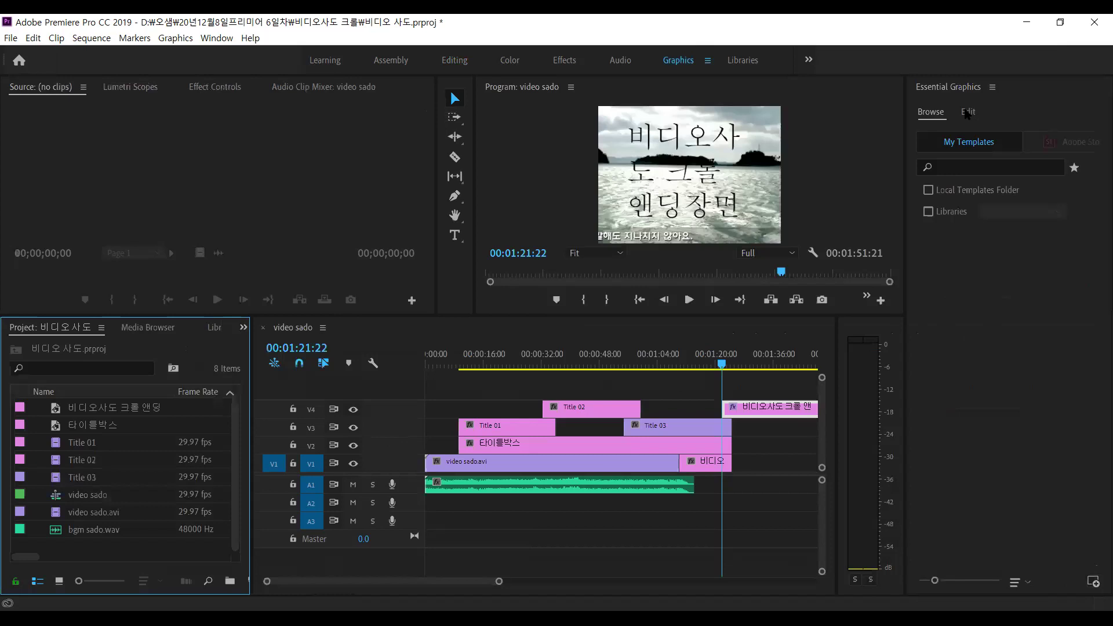
{"action": "left_click", "coordinate": [967, 113]}
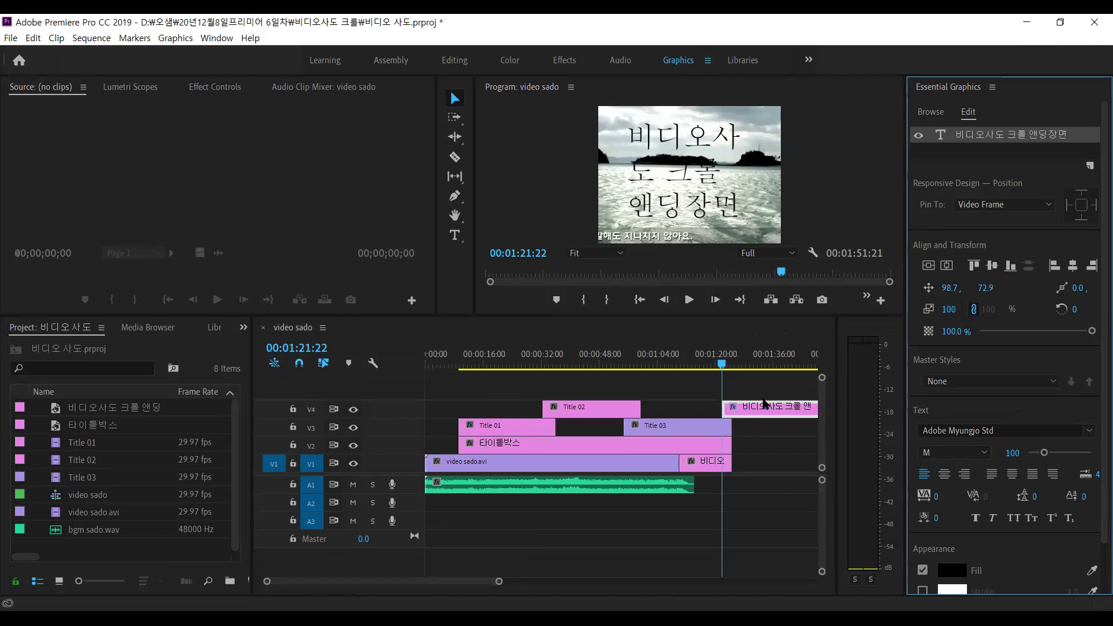
{"action": "left_click", "coordinate": [765, 411]}
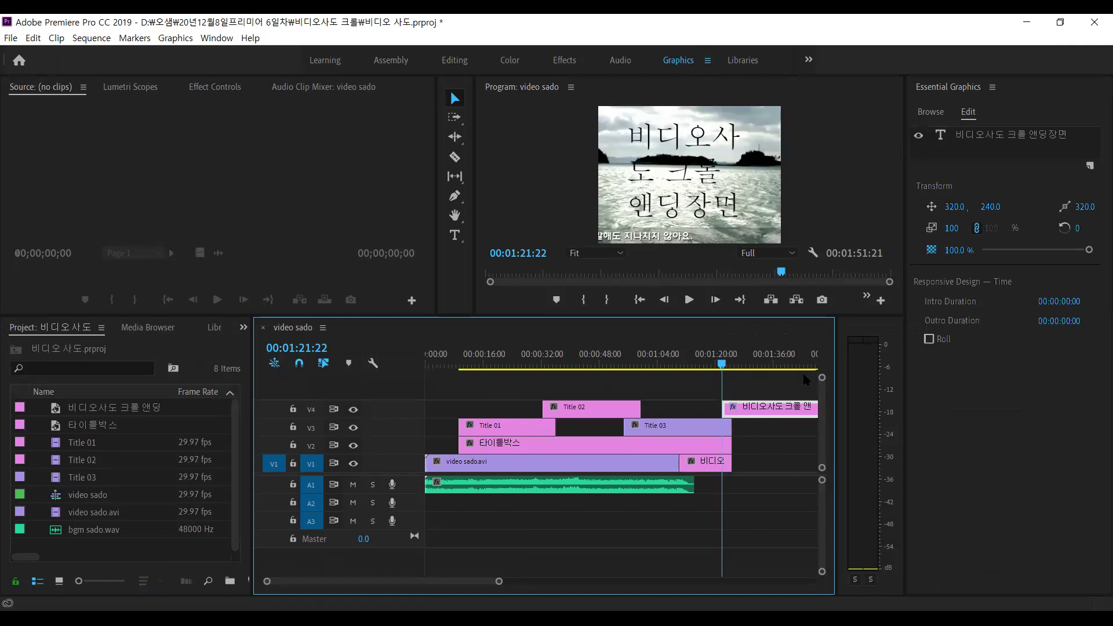
Turn on Roll for the V4 text graphic, shift its clip earlier, and preview the rolling text around 00:01:22:10
{"action": "left_click", "coordinate": [733, 371]}
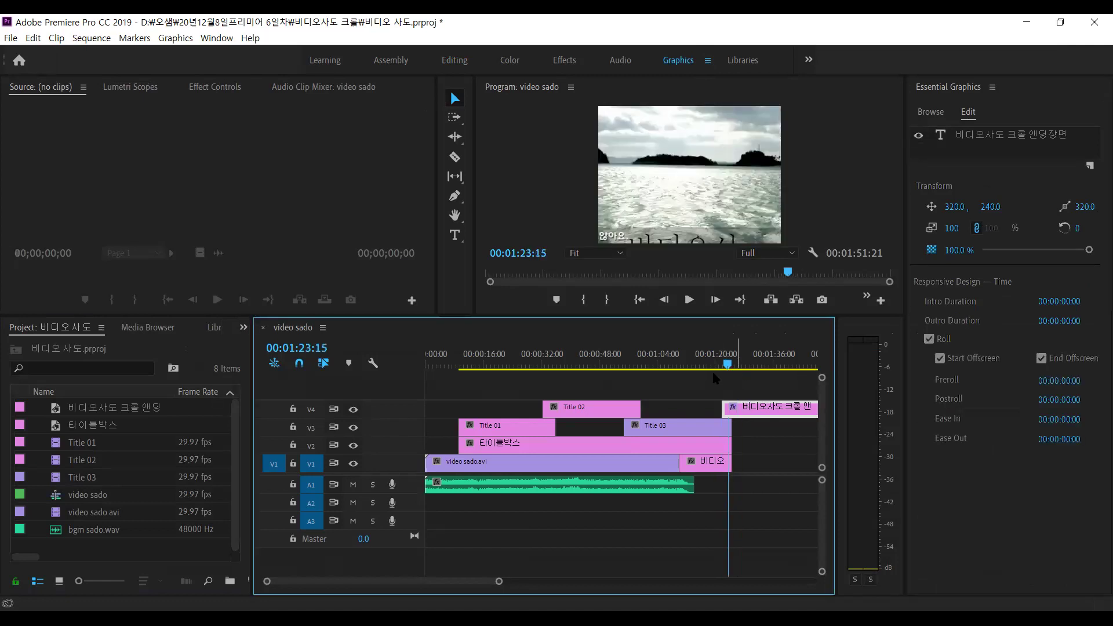
{"action": "key", "text": "ctrl+z"}
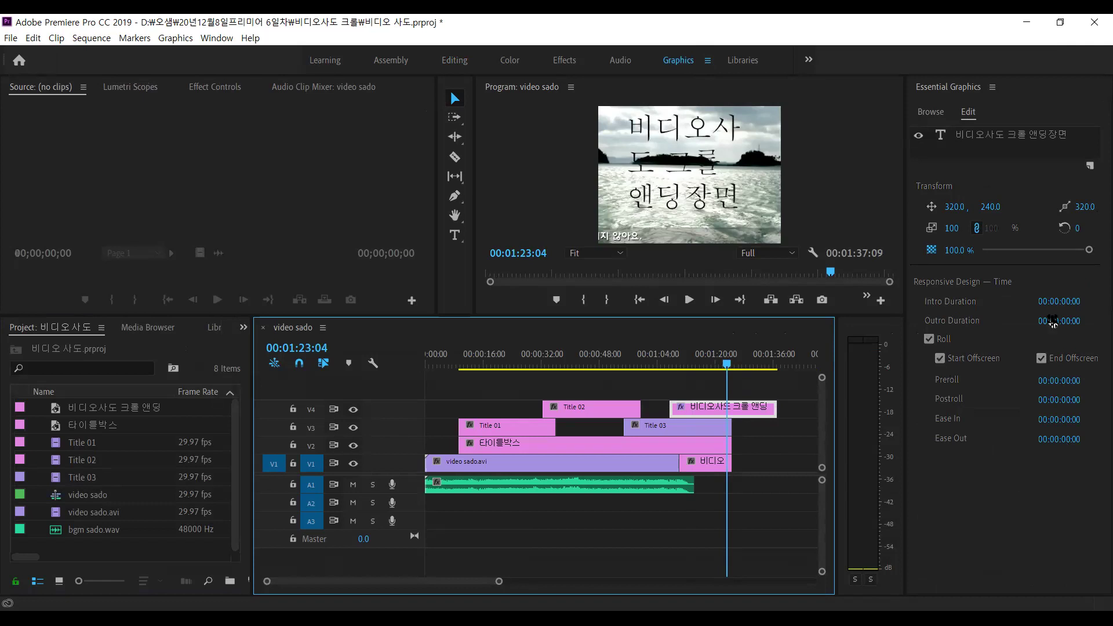
{"action": "mouse_move", "coordinate": [740, 350]}
{"action": "left_mouse_down"}
{"action": "mouse_move", "coordinate": [699, 355]}
{"action": "mouse_move", "coordinate": [738, 362]}
{"action": "mouse_move", "coordinate": [724, 362]}
{"action": "left_mouse_up"}
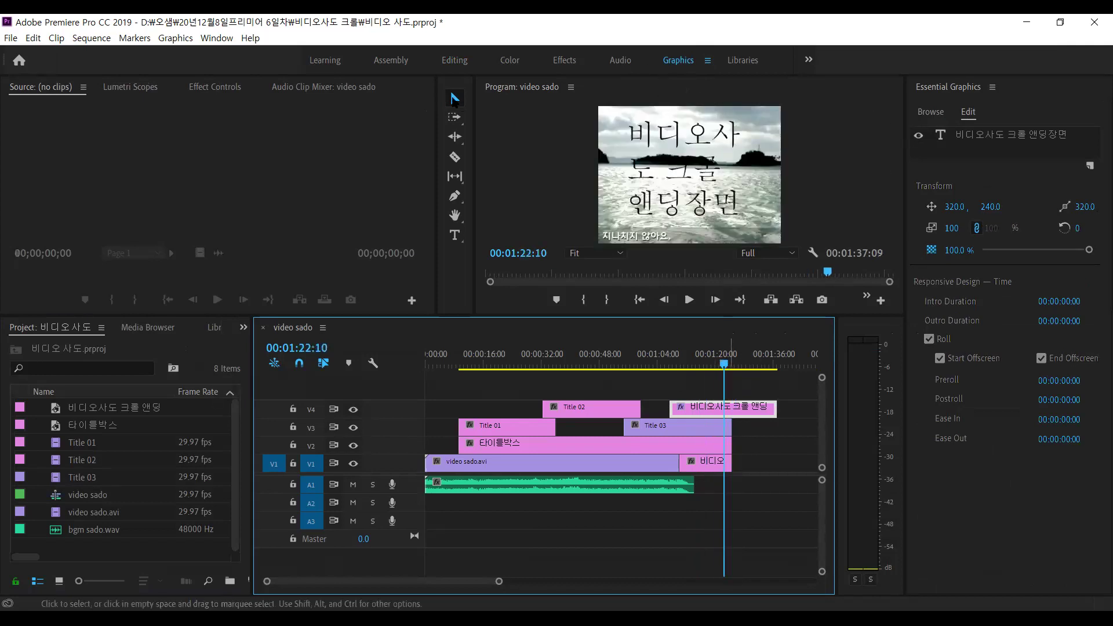
Return to the Editing workspace and delete the 비디오사도 크롤 앤딩장면 text graphic clip from V4
{"action": "left_click", "coordinate": [457, 60]}
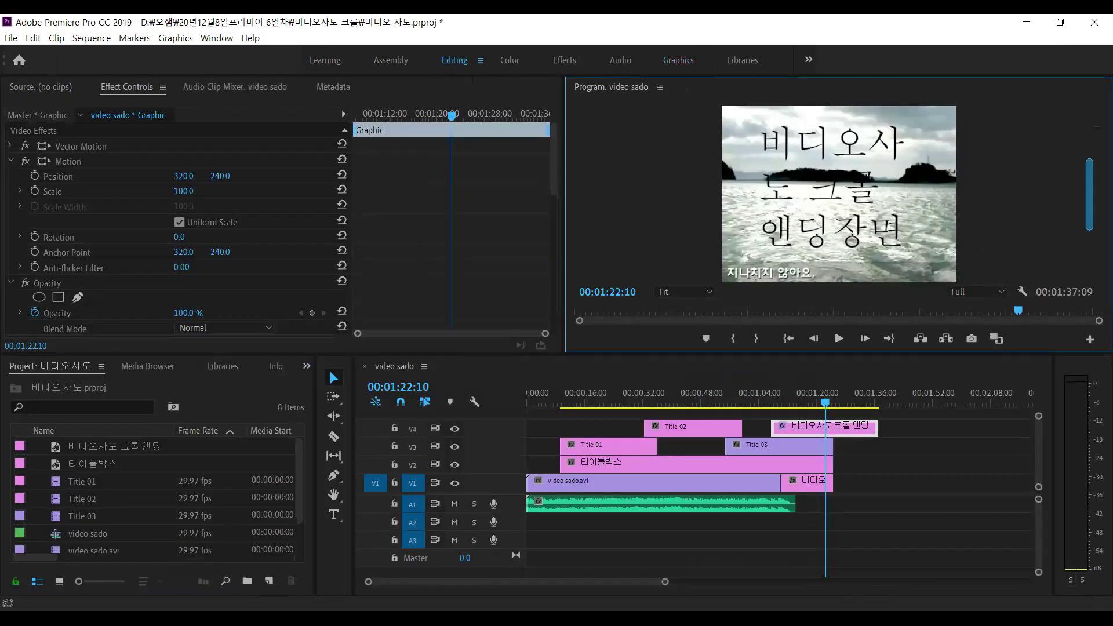
{"action": "left_click", "coordinate": [814, 402]}
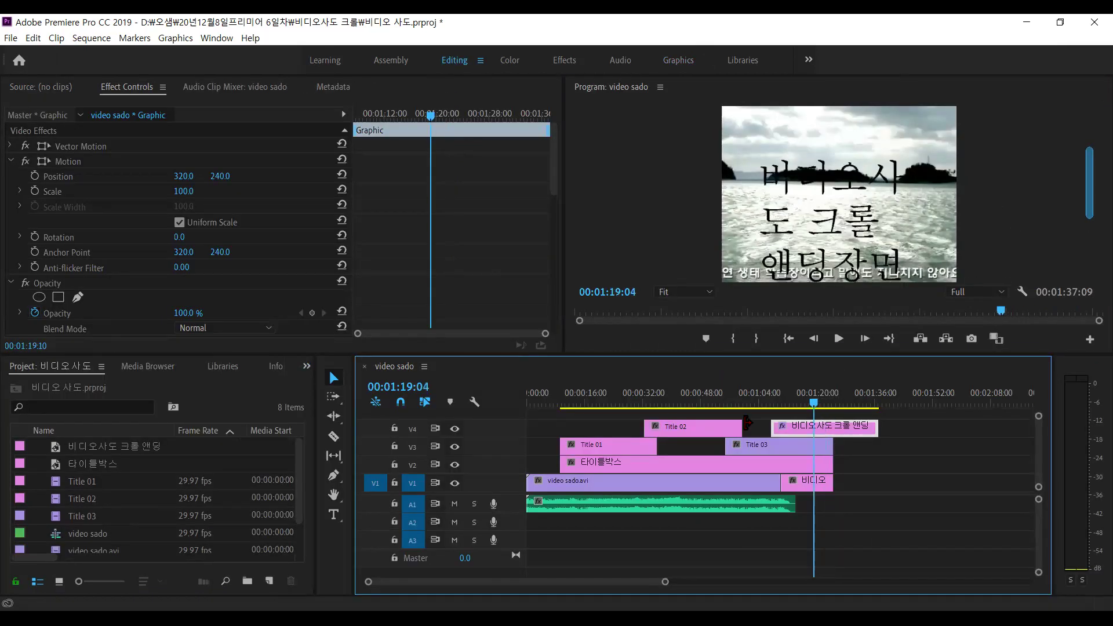
{"action": "left_click", "coordinate": [757, 450]}
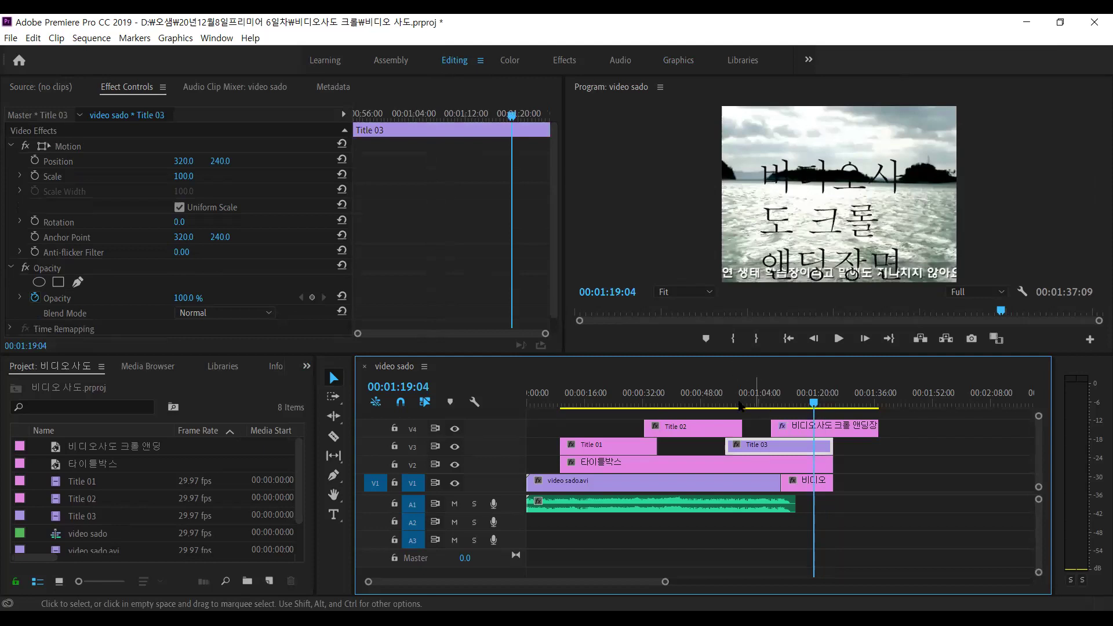
{"action": "left_click", "coordinate": [840, 439]}
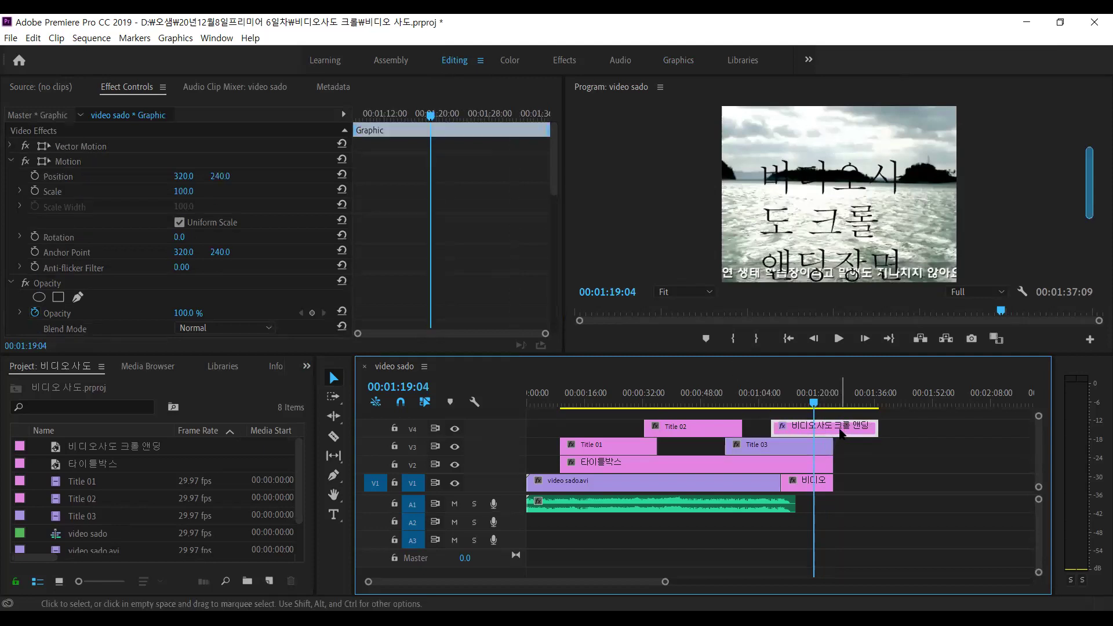
{"action": "key", "text": "Delete"}
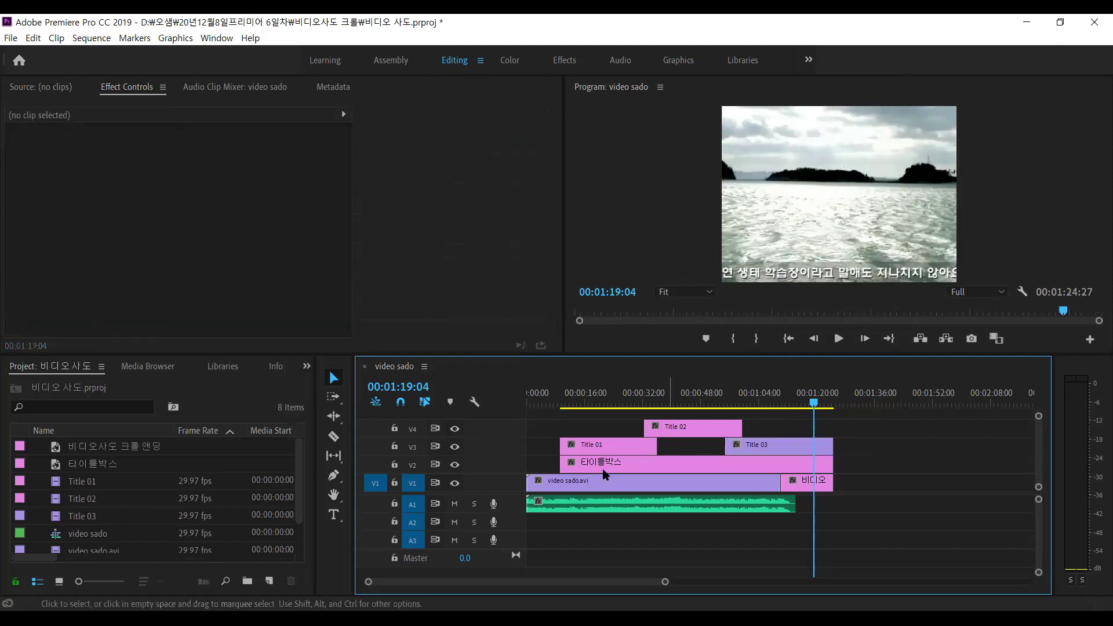
Open Title 02 on V4, review its Roll/Crawl Options with the Crawl Left type, and close the title editor
{"action": "left_click", "coordinate": [645, 428]}
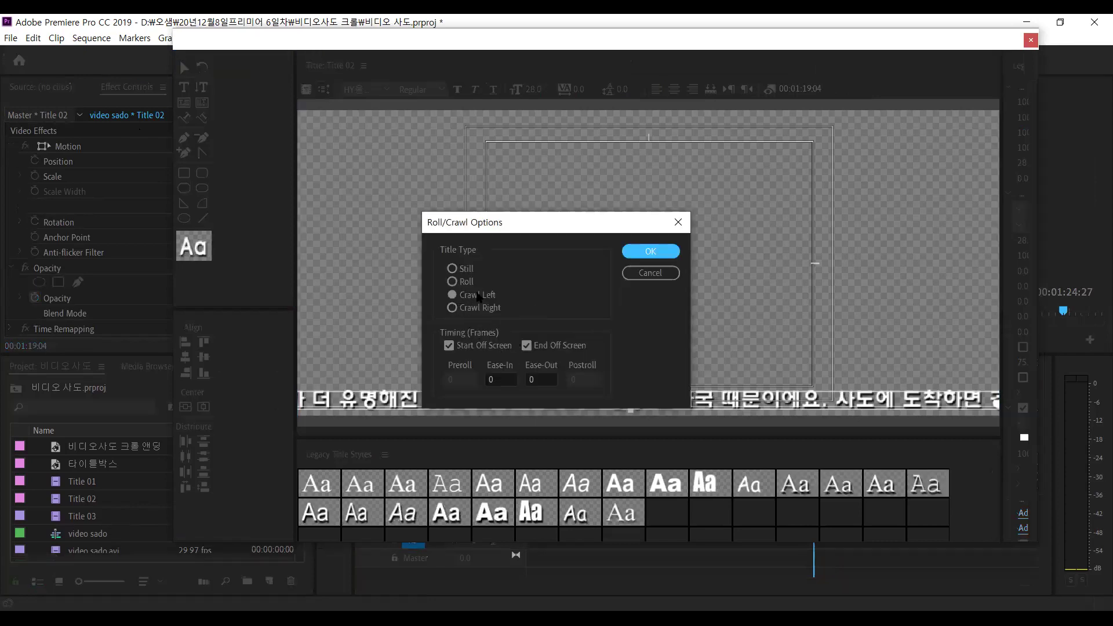
{"action": "left_click", "coordinate": [452, 294]}
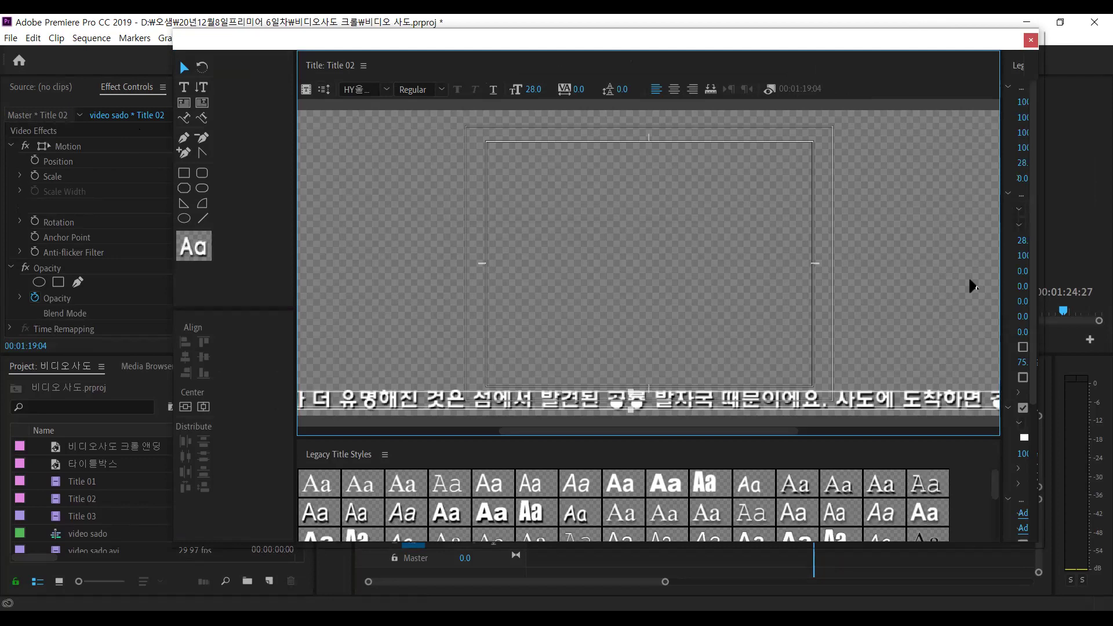
{"action": "left_click", "coordinate": [1030, 40]}
Clear the clip selection in the timeline and save the 비디오 사도 project
{"action": "left_click", "coordinate": [907, 451]}
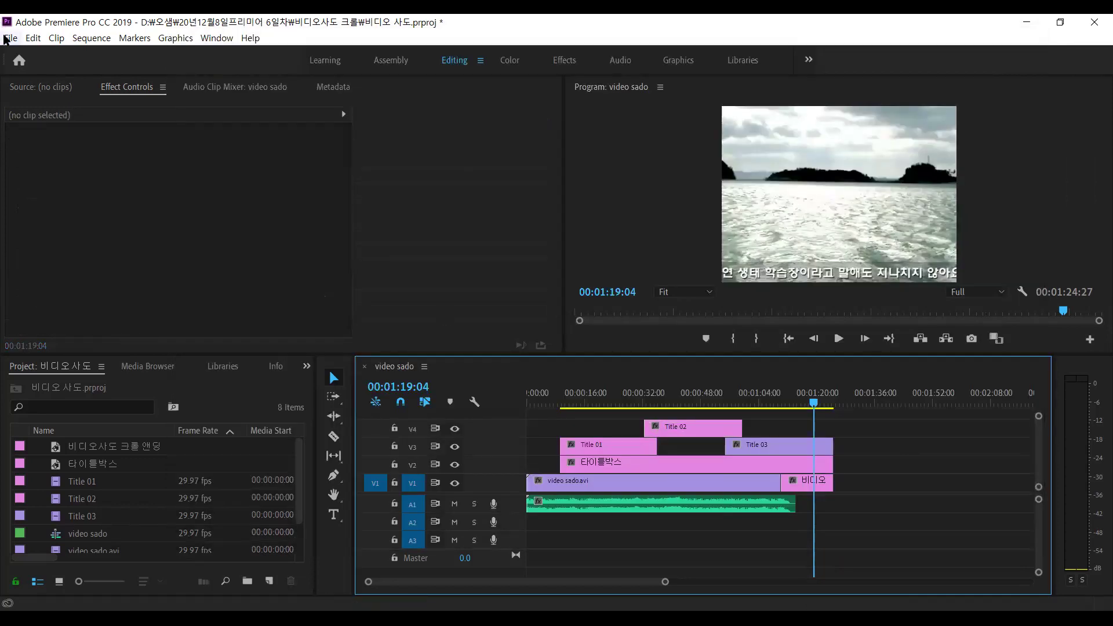
{"action": "left_click", "coordinate": [10, 38]}
{"action": "left_click", "coordinate": [65, 184]}
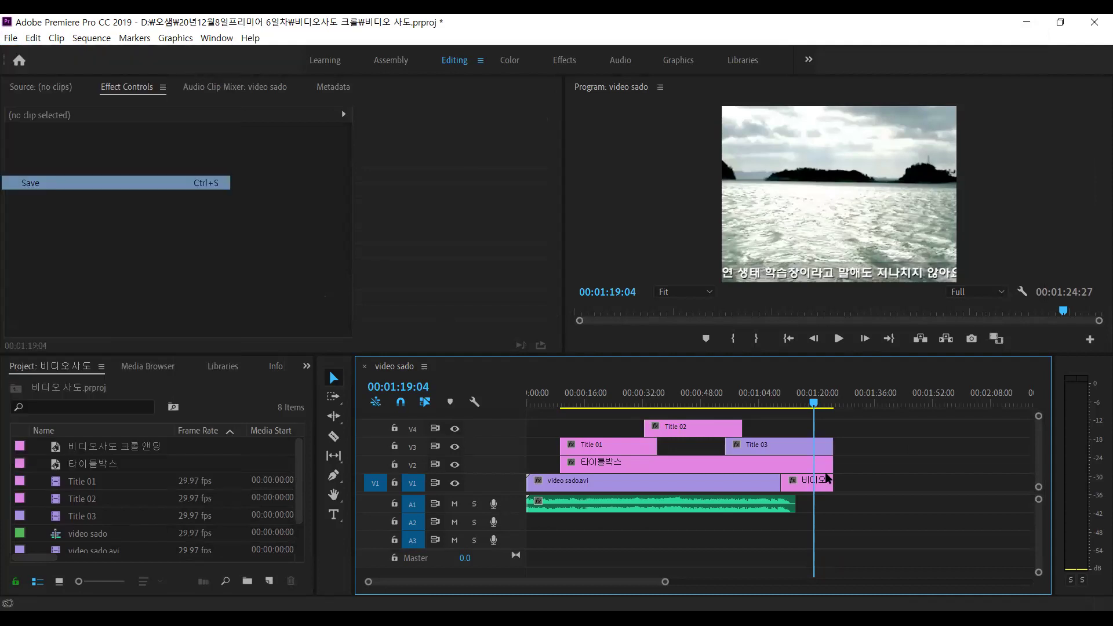